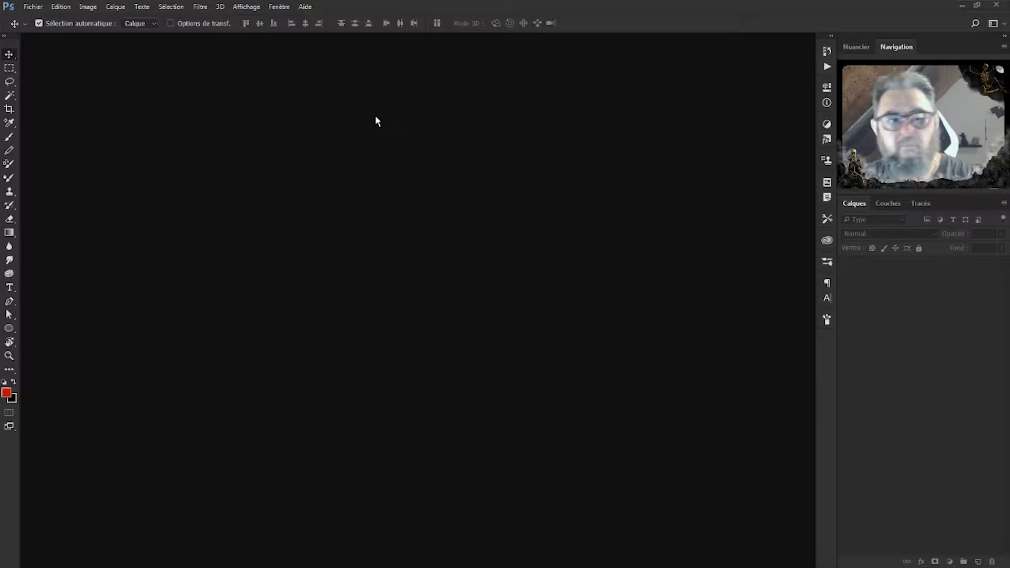
# Open the Nouveau document dialog from the Fichier menu and move it to the screen centre.
pyautogui.click(37, 8)
pyautogui.click(64, 20)
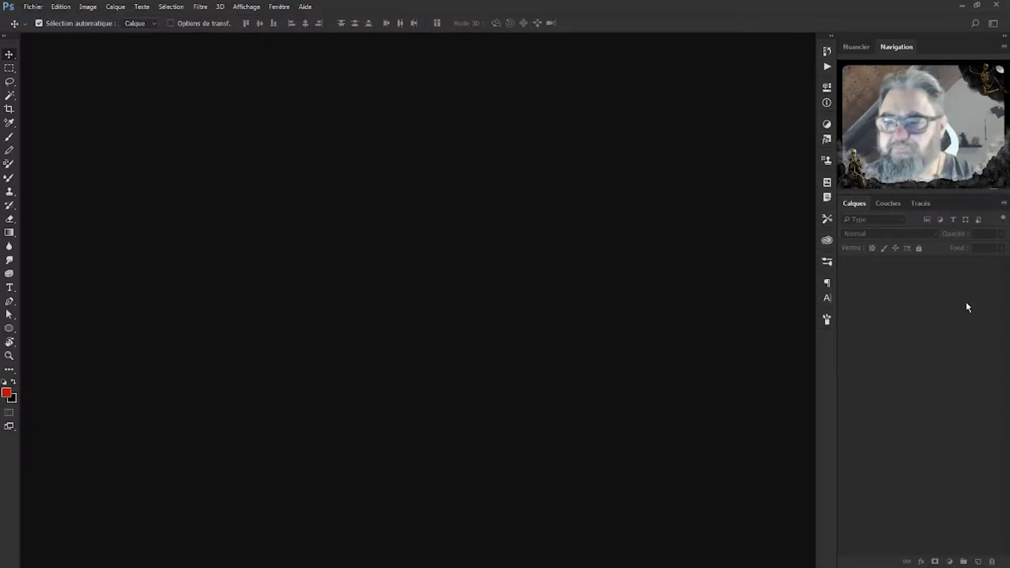
pyautogui.click(37, 6)
pyautogui.click(46, 20)
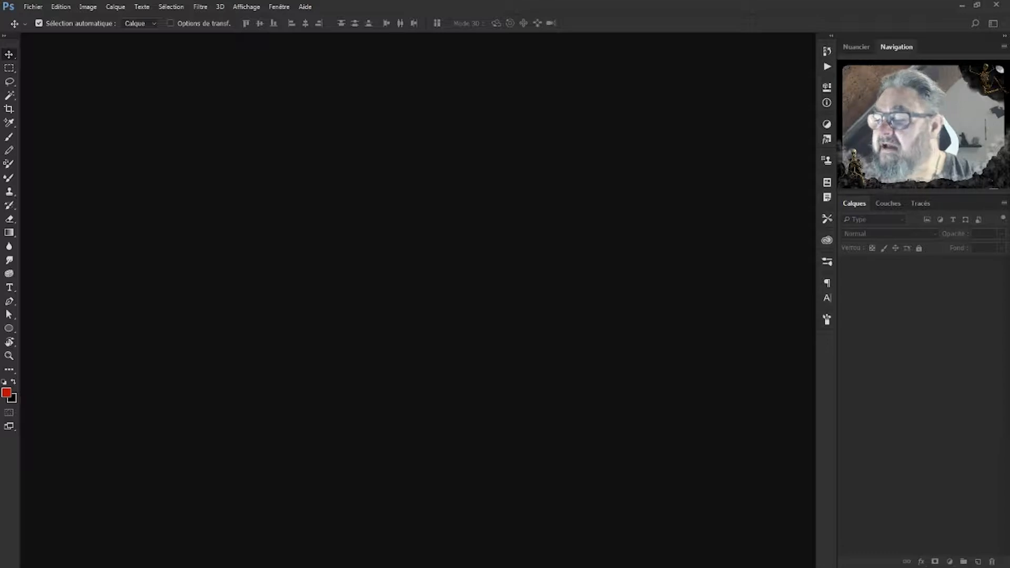
pyautogui.moveTo(1009, 210); pyautogui.dragTo(573, 118)
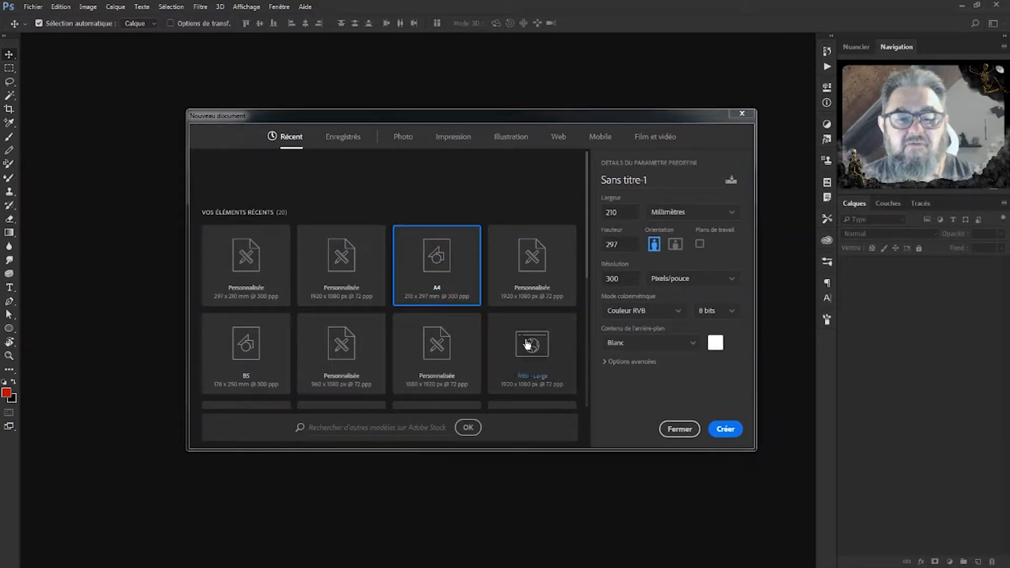
# Create a landscape A4 300 ppi document, unlock its Arrière-plan layer and fill it black.
pyautogui.click(676, 244)
pyautogui.click(729, 436)
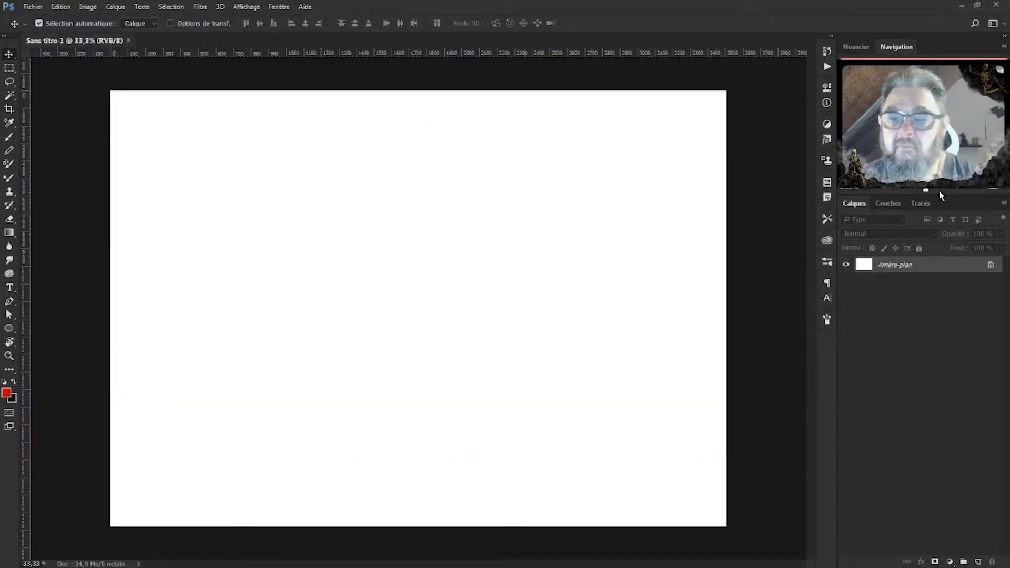
pyautogui.click(990, 267)
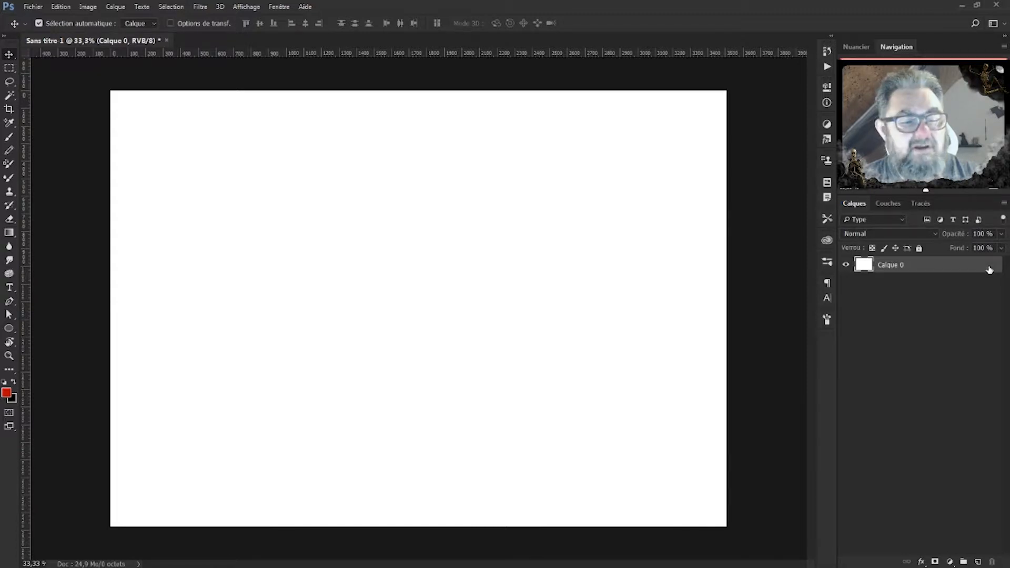
pyautogui.press('ctrl')
pyautogui.hotkey('ctrl', 'i')
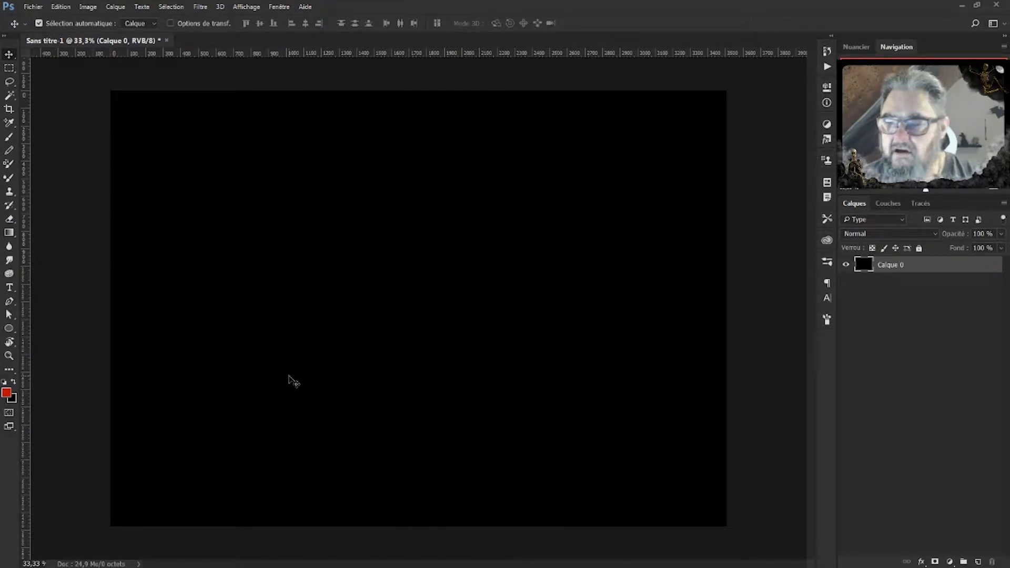
# Add a guide layout of 3 columns with a 20 px gutter, keeping the default margins.
pyautogui.click(244, 7)
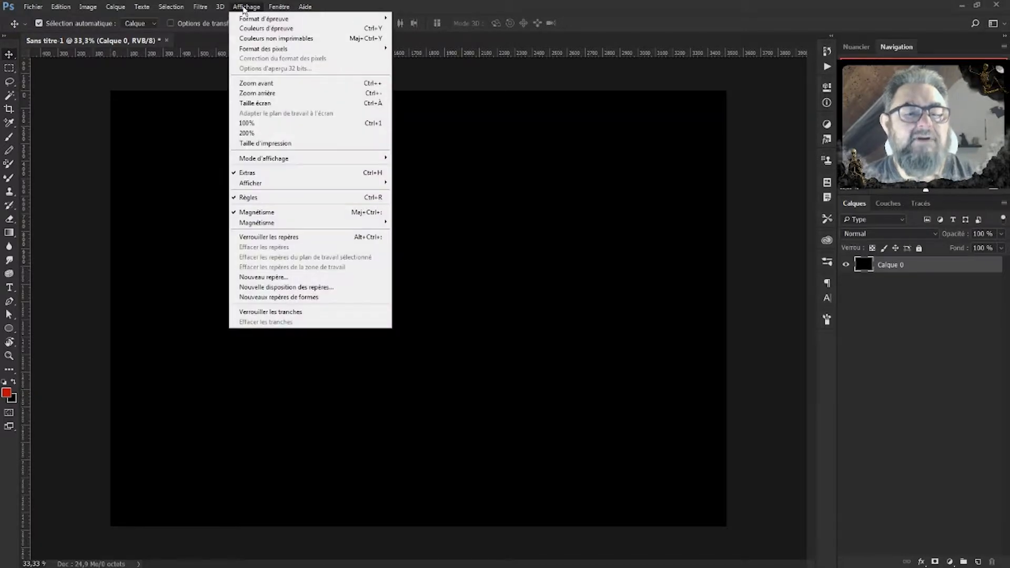
pyautogui.click(313, 289)
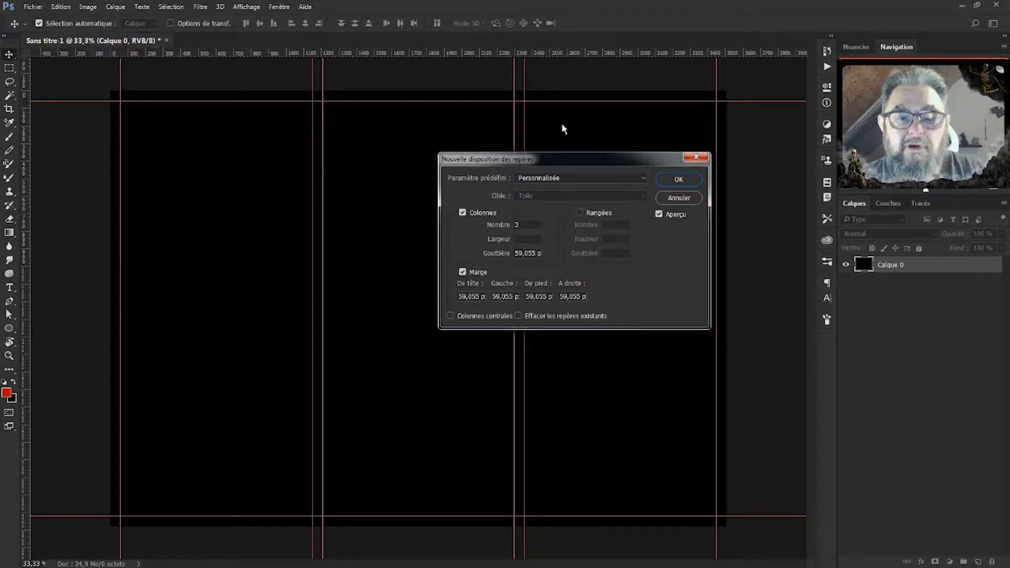
pyautogui.doubleClick(537, 253)
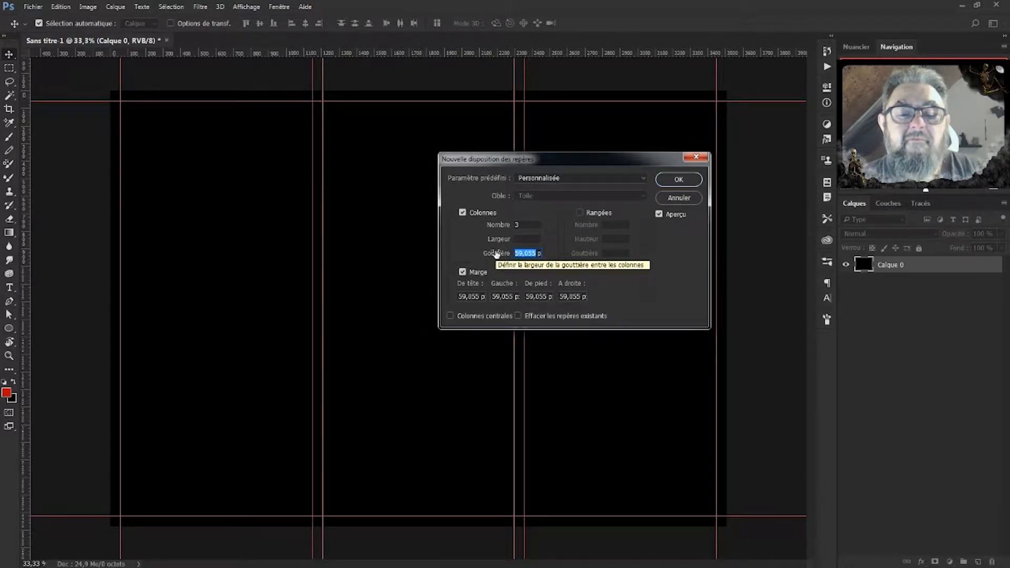
pyautogui.write('20')
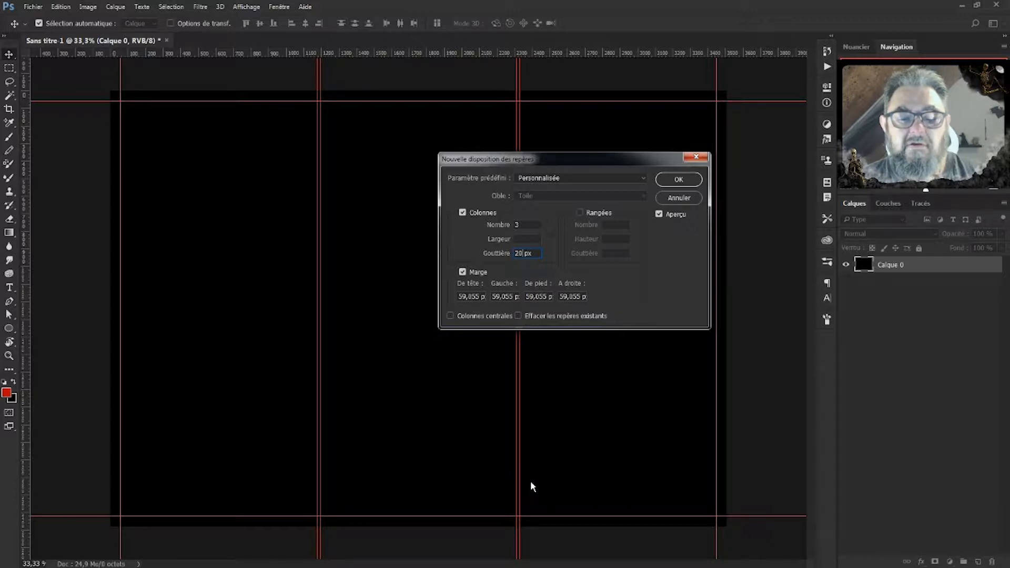
pyautogui.click(684, 180)
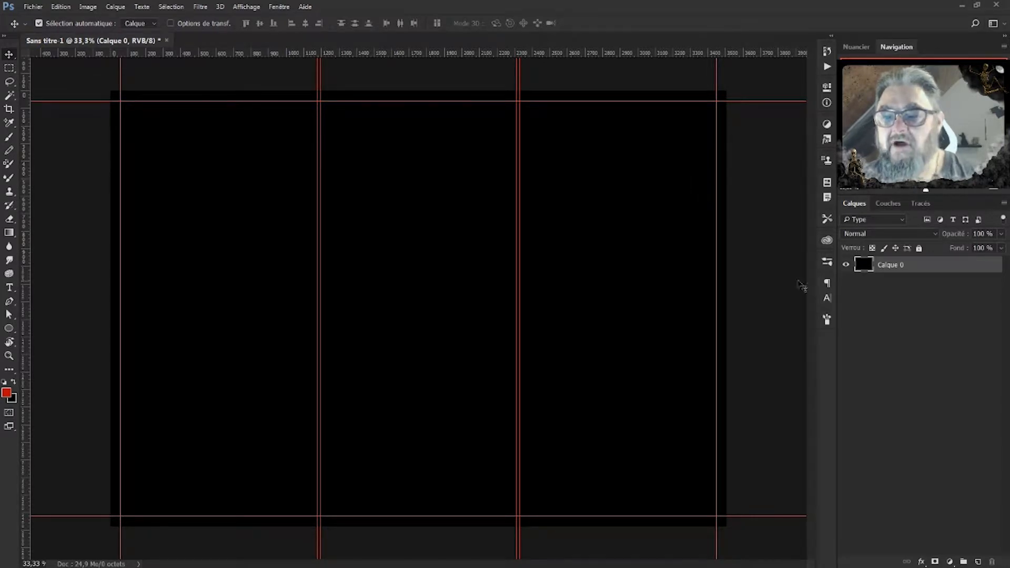
# Add three new layer groups in the Layers panel.
pyautogui.click(963, 562)
pyautogui.click(963, 562)
pyautogui.click(963, 562)
# Rename the three groups gauche, milieu and droit.
pyautogui.click(884, 289)
pyautogui.doubleClick(886, 288)
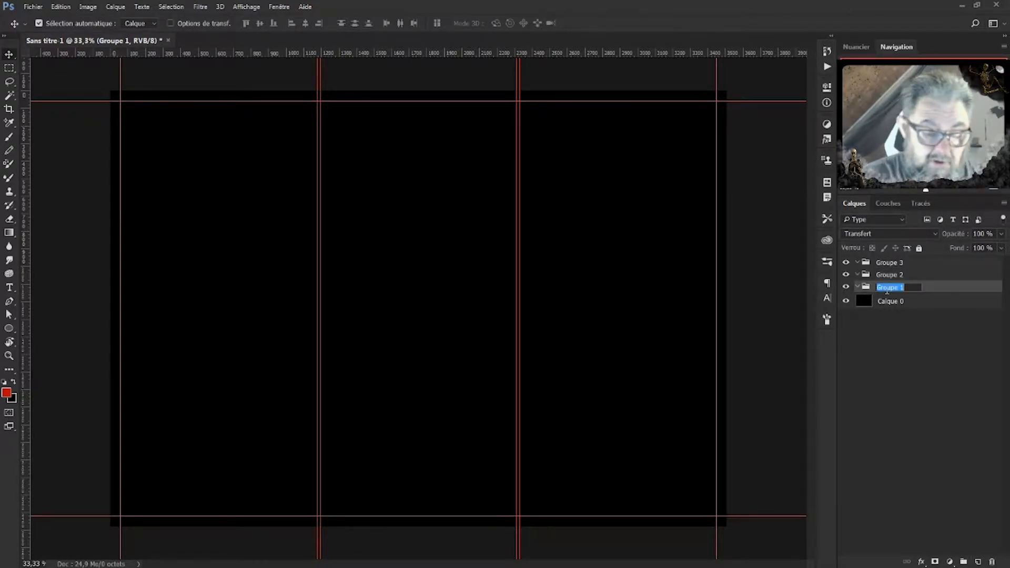
pyautogui.write('g')
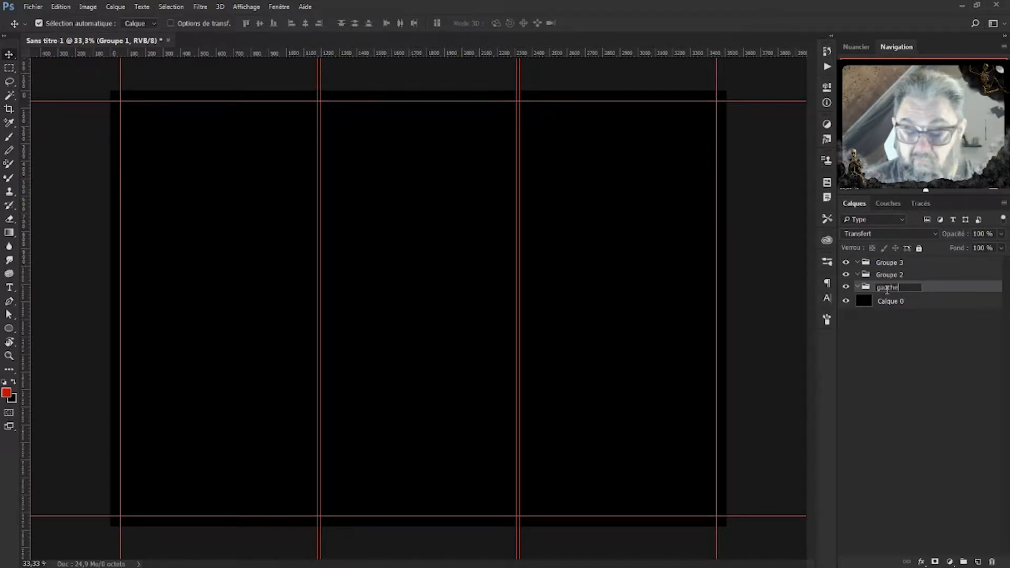
pyautogui.write('auche')
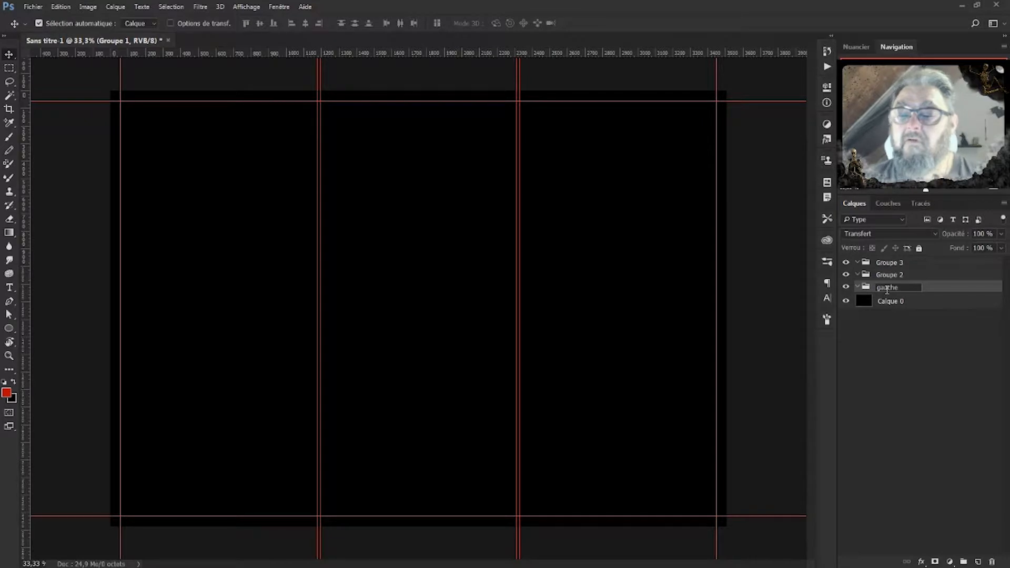
pyautogui.doubleClick(888, 275)
pyautogui.write('mileu')
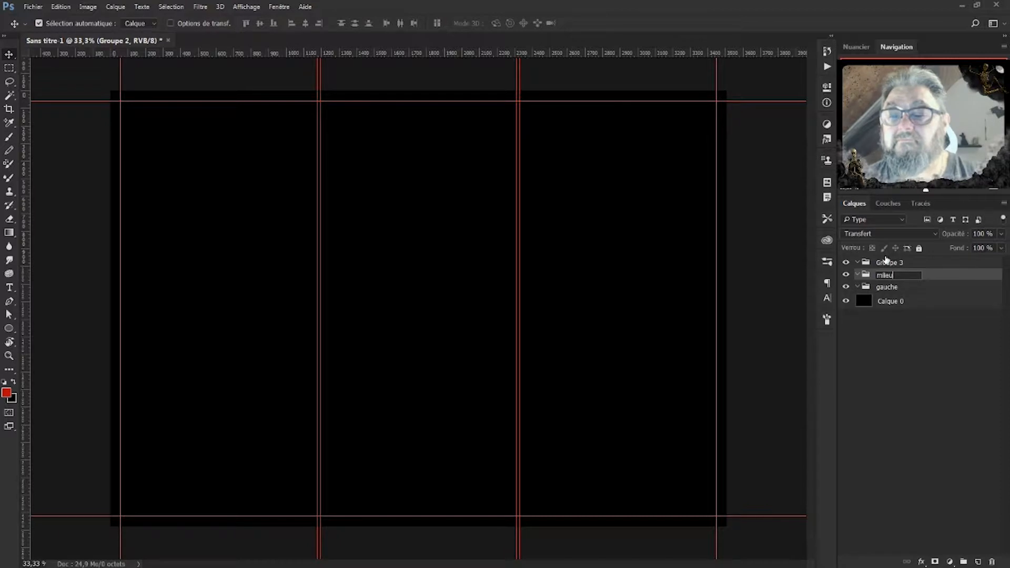
pyautogui.doubleClick(893, 263)
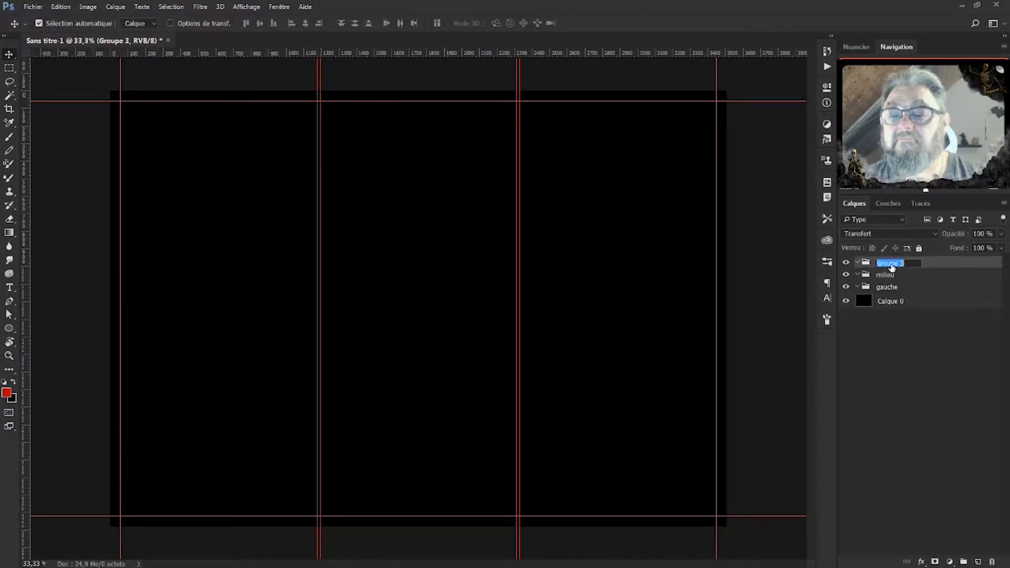
pyautogui.write('droit')
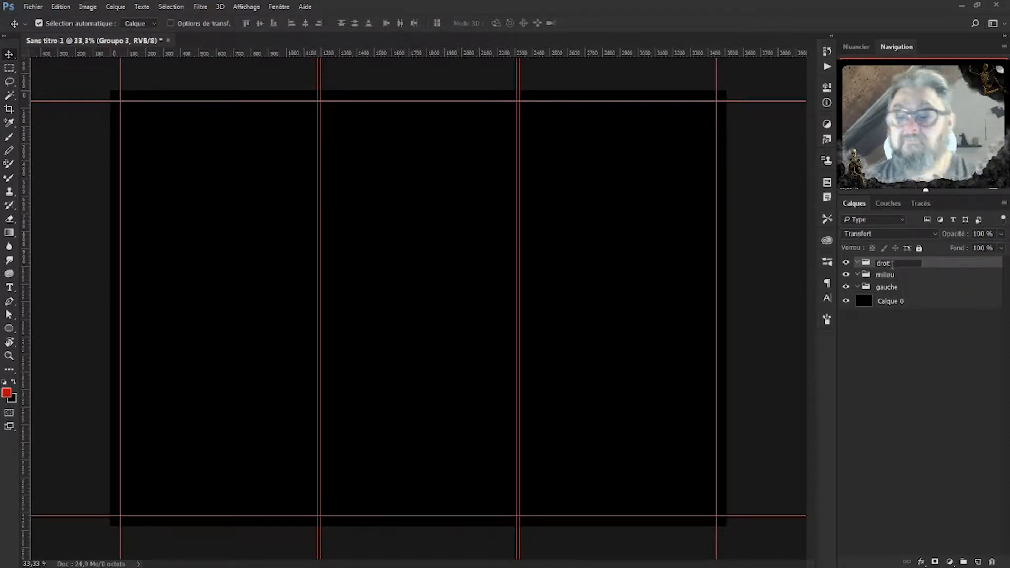
pyautogui.press('Return')
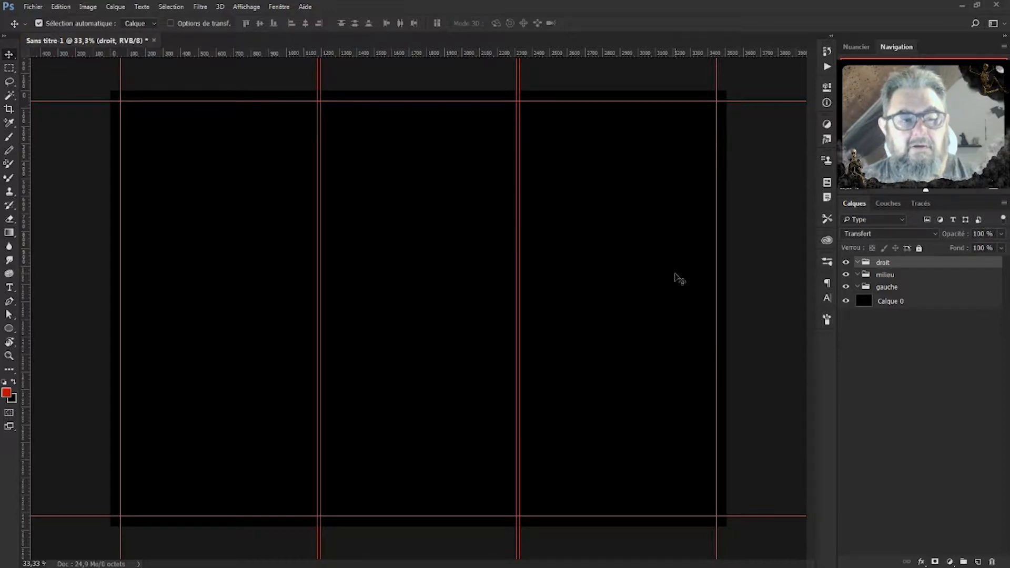
# Draw a rectangle across the top of the left column with the Rectangle tool.
pyautogui.click(8, 329)
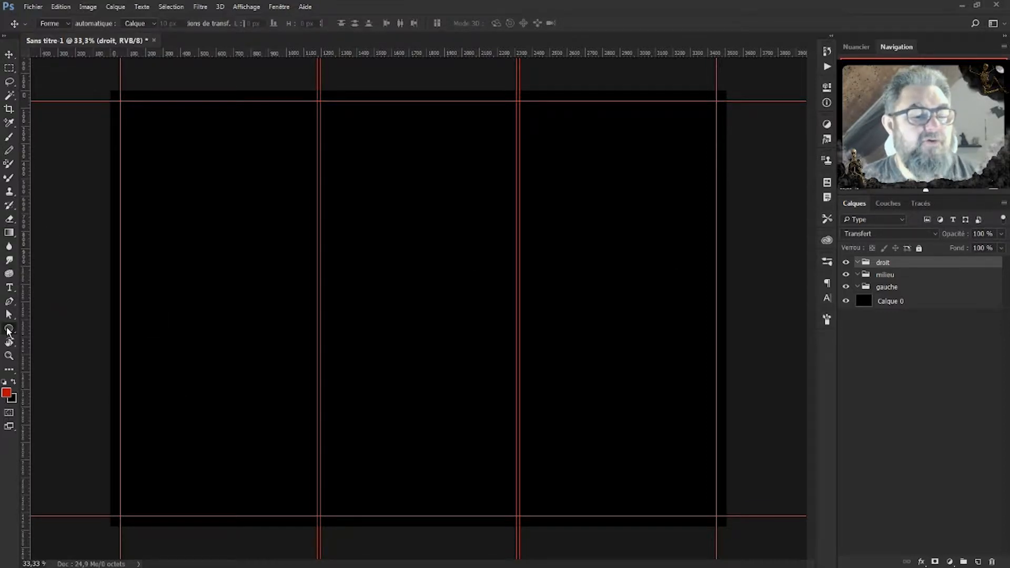
pyautogui.click(8, 330)
pyautogui.click(59, 329)
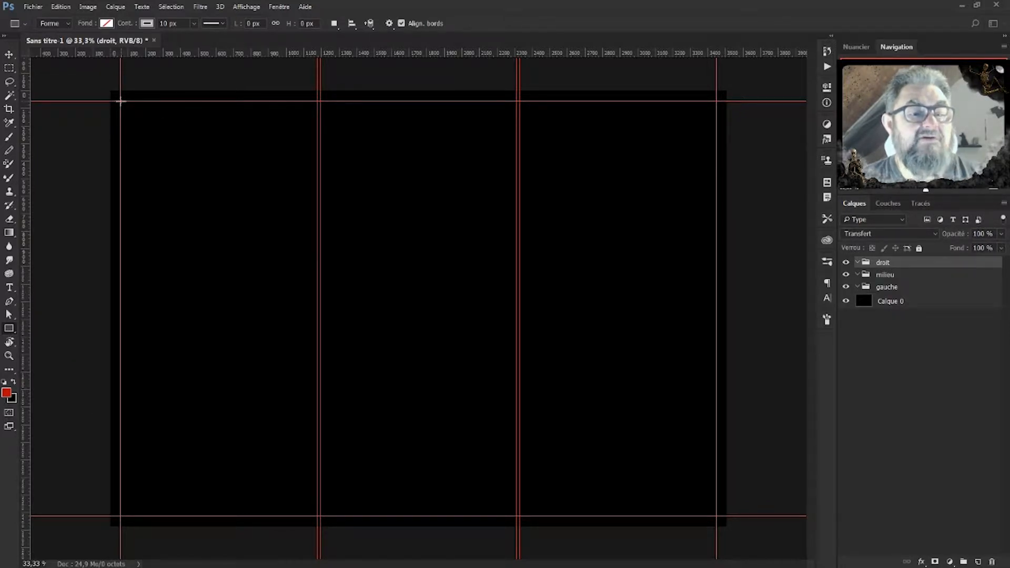
pyautogui.moveTo(120, 100); pyautogui.dragTo(318, 199)
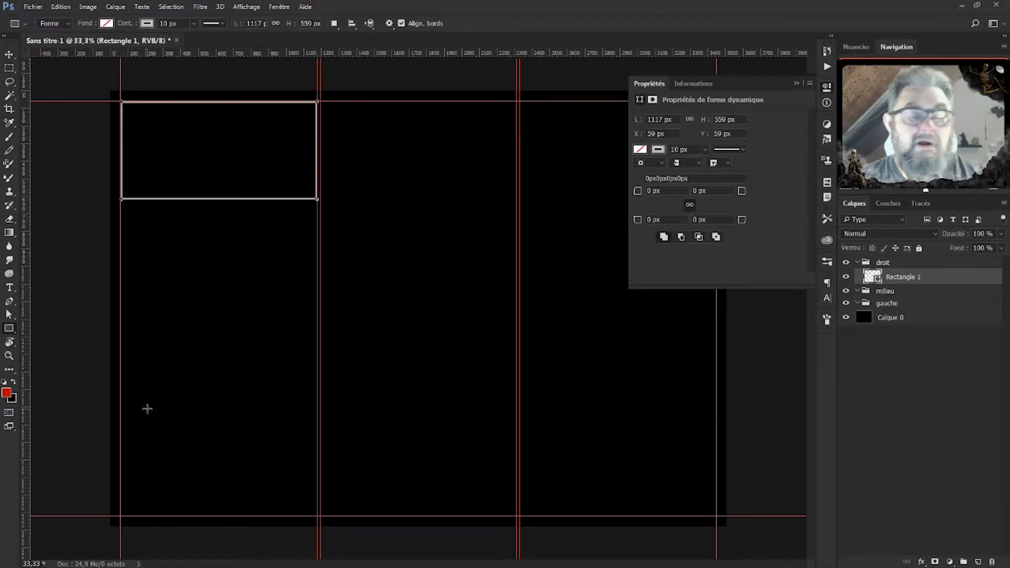
# Give the rectangle a grey fill and no stroke, and move it into the gauche group.
pyautogui.click(642, 150)
pyautogui.click(646, 204)
pyautogui.click(658, 149)
pyautogui.click(658, 150)
pyautogui.click(647, 169)
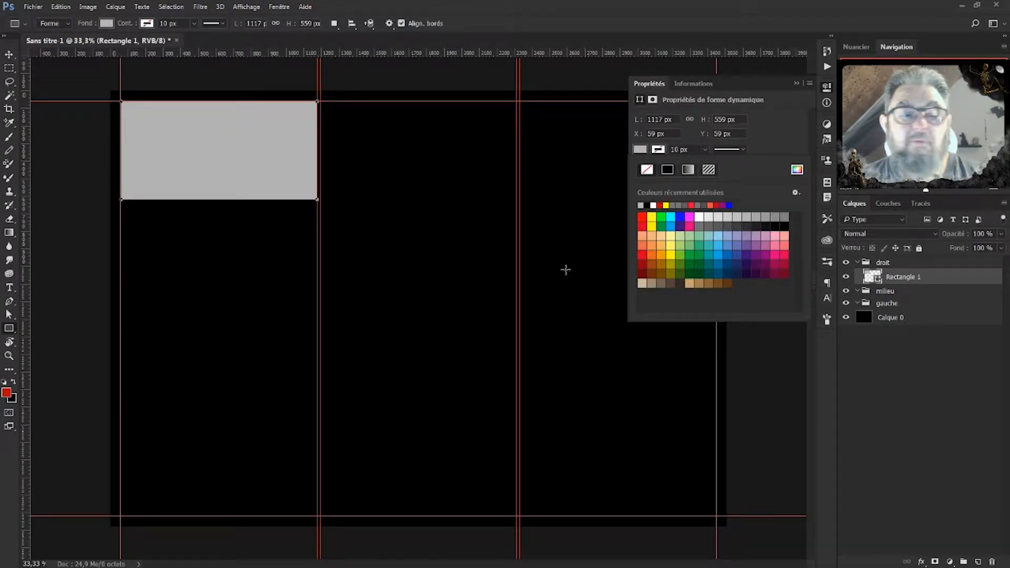
pyautogui.click(924, 281)
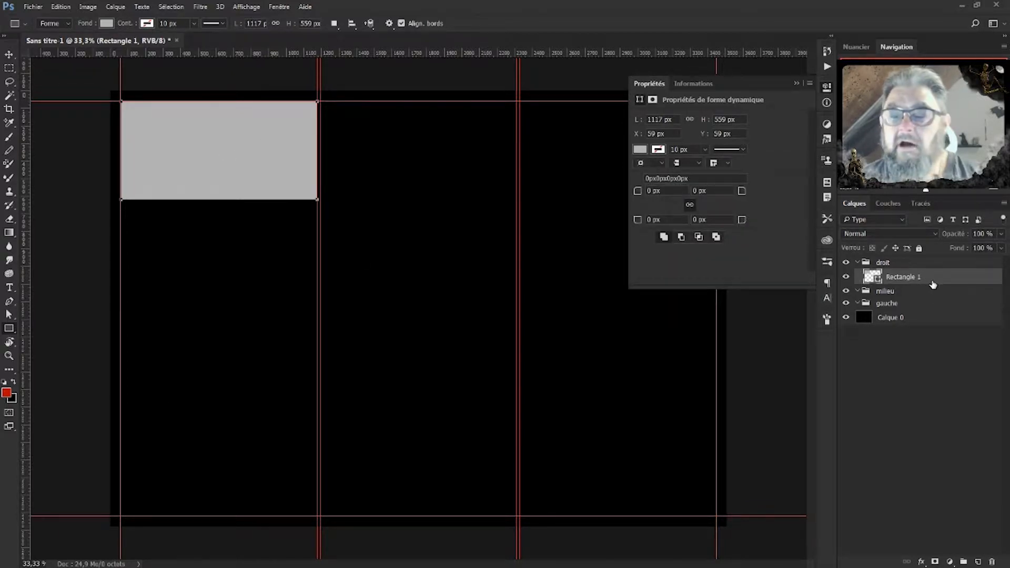
pyautogui.moveTo(931, 279); pyautogui.dragTo(919, 305)
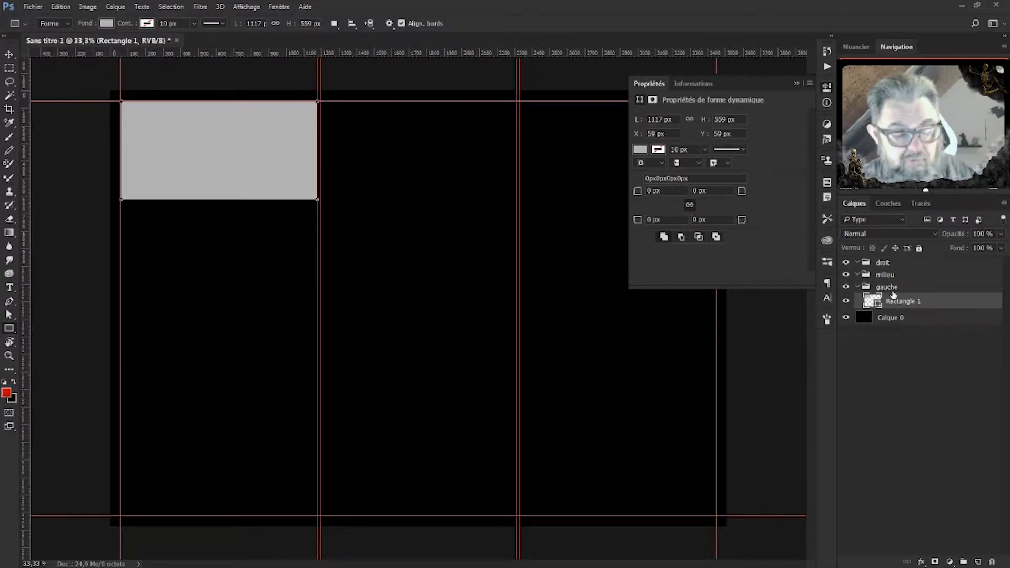
# Place a vertical guide through the grey rectangle's centre at X 617,5 px and commit the transform.
pyautogui.hotkey('ctrl', 't')
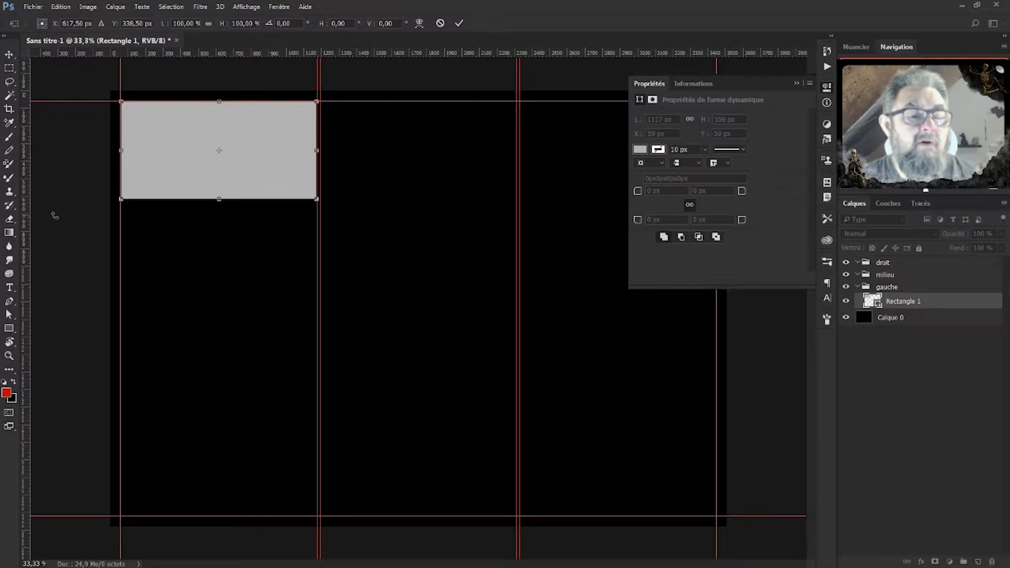
pyautogui.moveTo(24, 232); pyautogui.dragTo(220, 256)
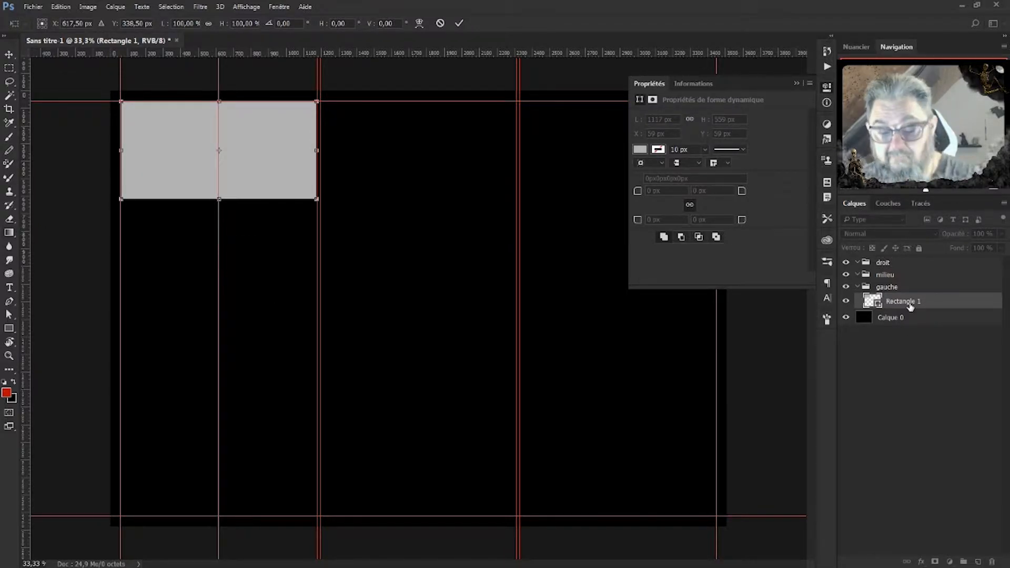
pyautogui.press('Escape')
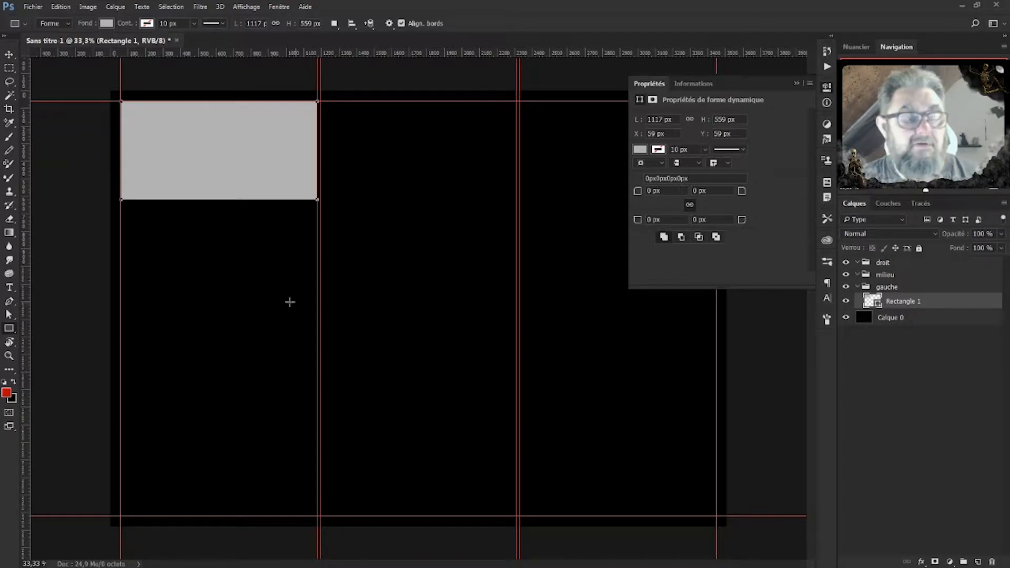
pyautogui.hotkey('ctrl', 't')
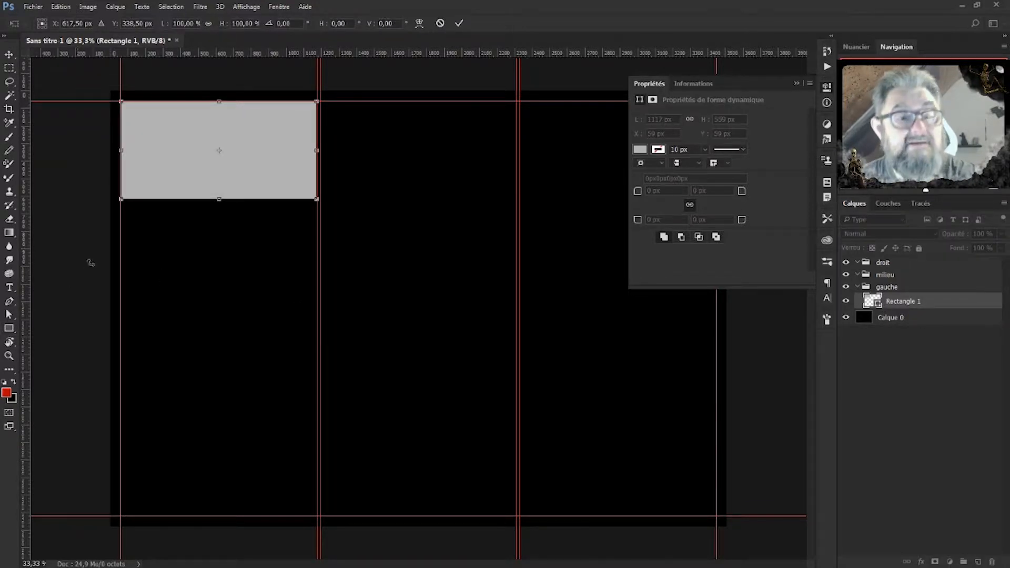
pyautogui.moveTo(26, 246); pyautogui.dragTo(217, 263)
pyautogui.press('Escape')
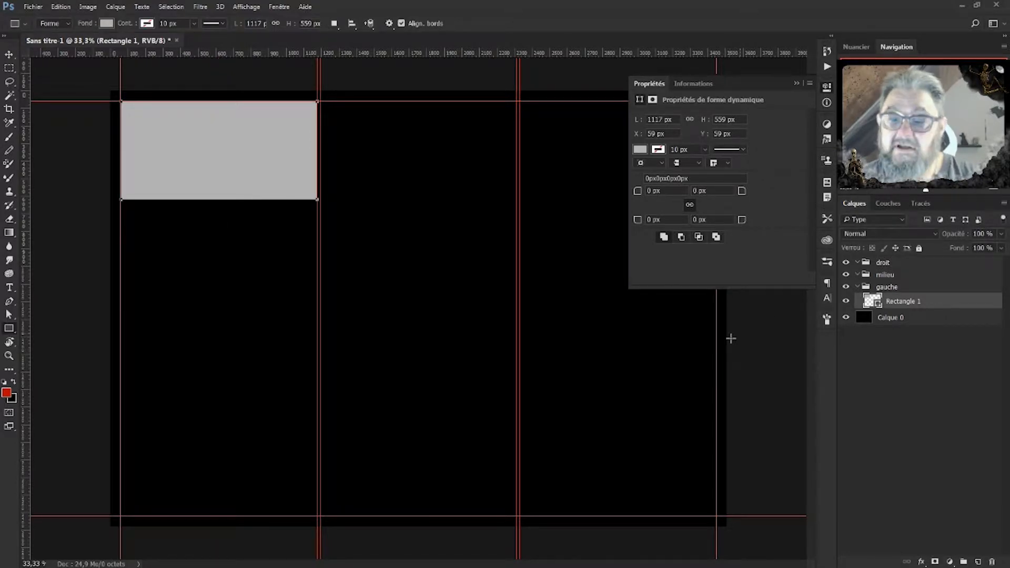
pyautogui.moveTo(25, 235); pyautogui.dragTo(218, 255)
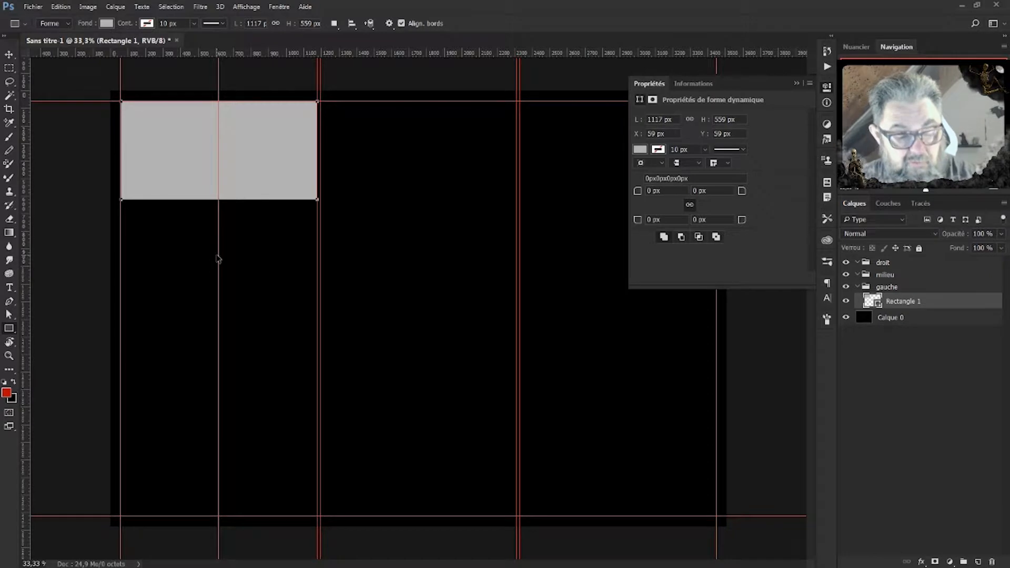
pyautogui.hotkey('ctrl', 't')
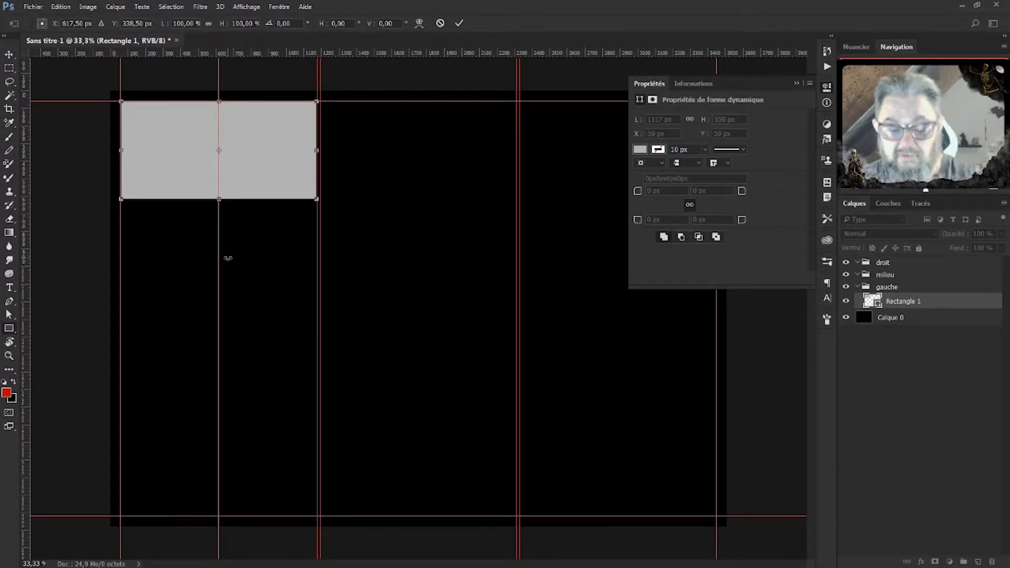
pyautogui.press('Return')
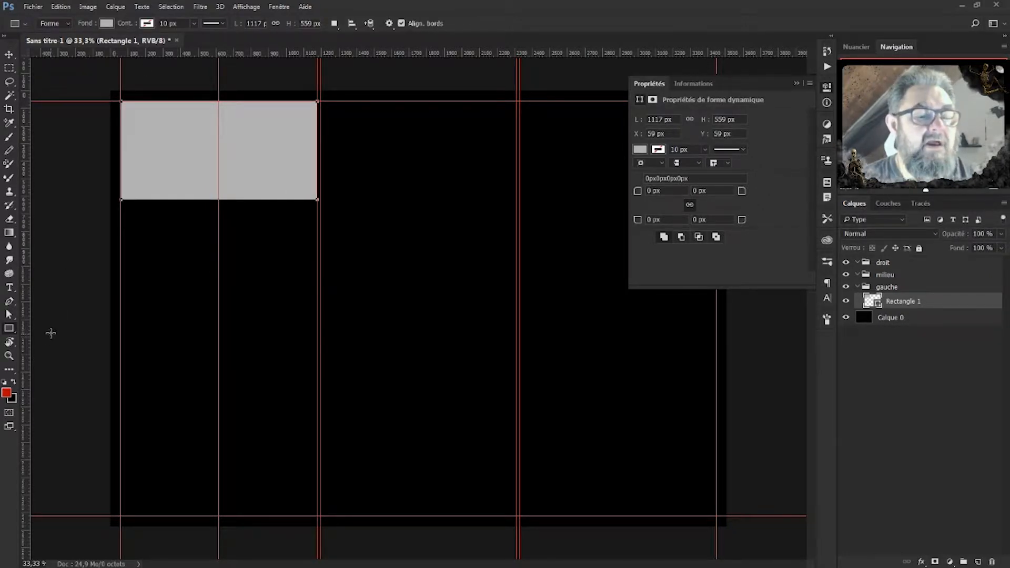
# Add an anchor point at the middle of the rectangle's bottom edge.
pyautogui.click(9, 305)
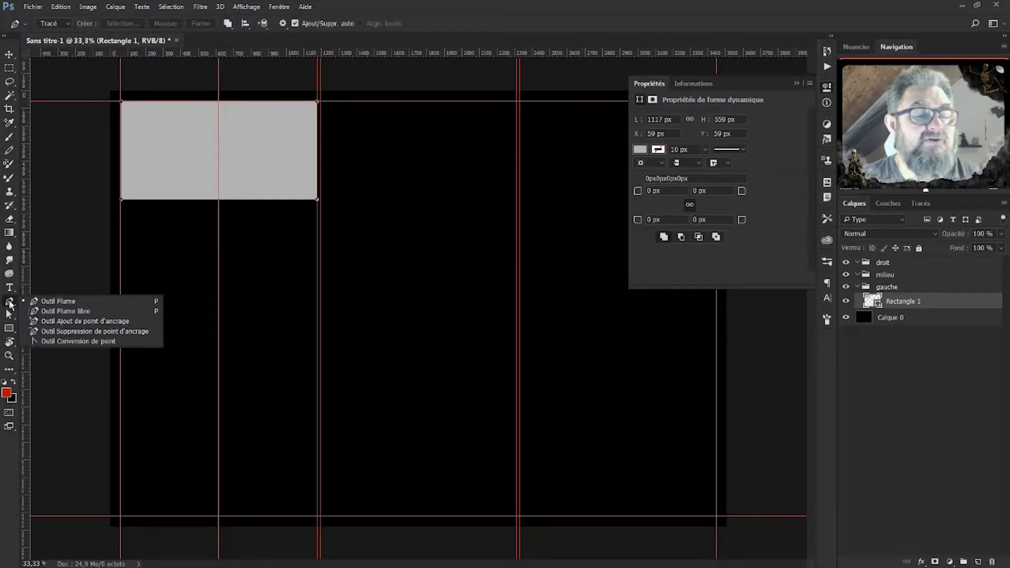
pyautogui.click(85, 322)
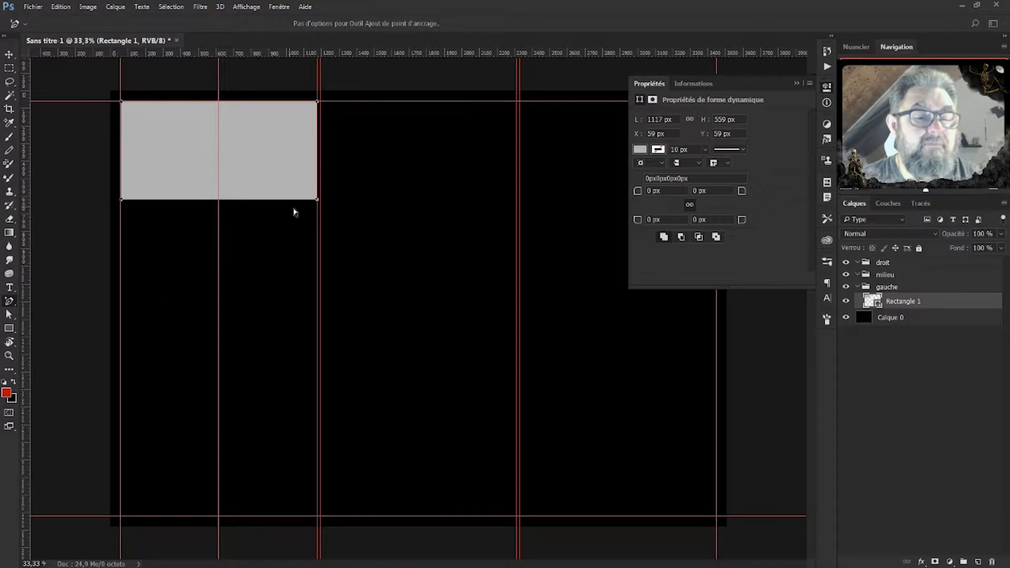
pyautogui.click(219, 200)
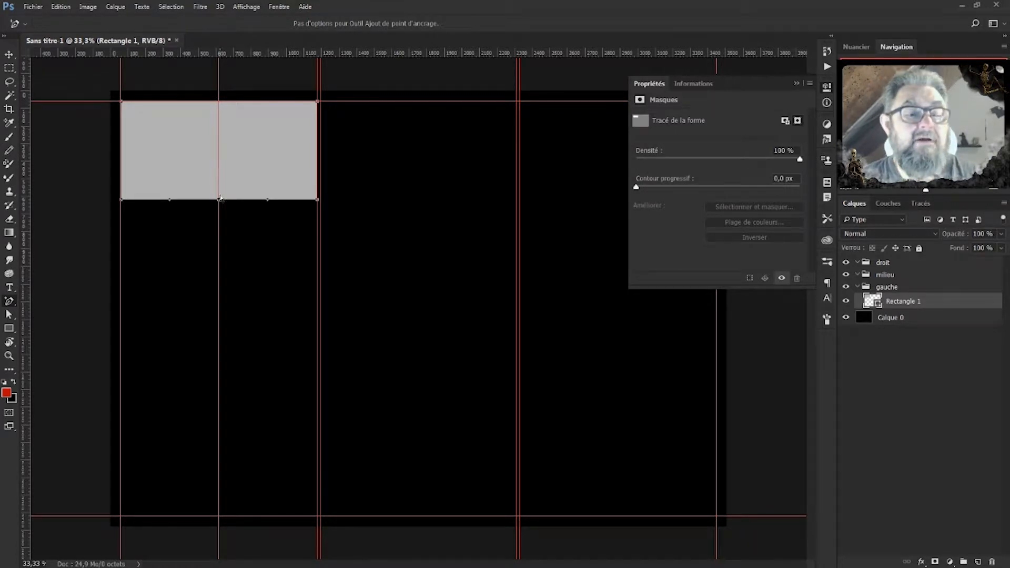
pyautogui.hotkey('ctrl', '+')
pyautogui.hotkey('ctrl', '+')
pyautogui.hotkey('ctrl', '+')
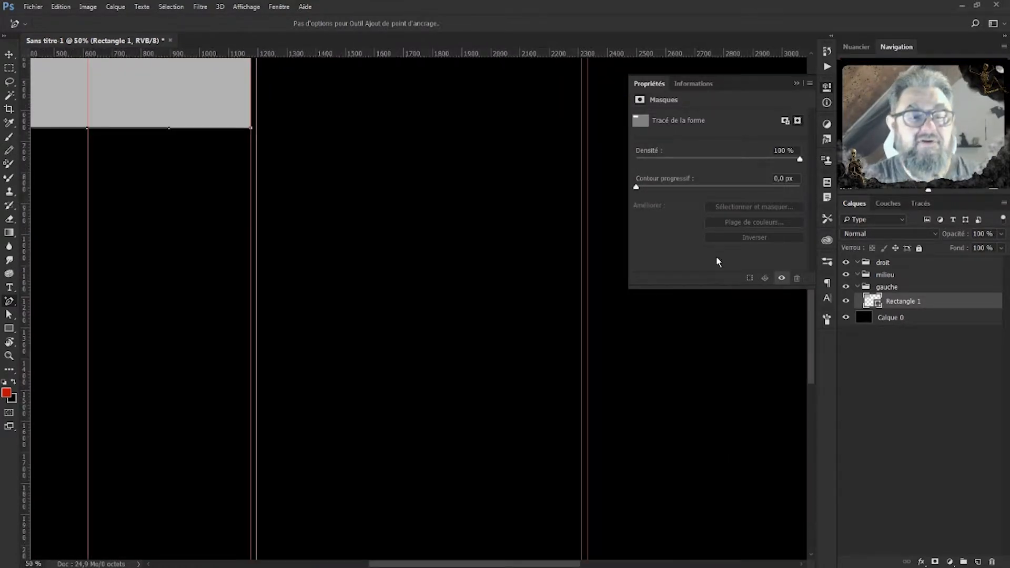
pyautogui.moveTo(329, 287); pyautogui.dragTo(550, 490)
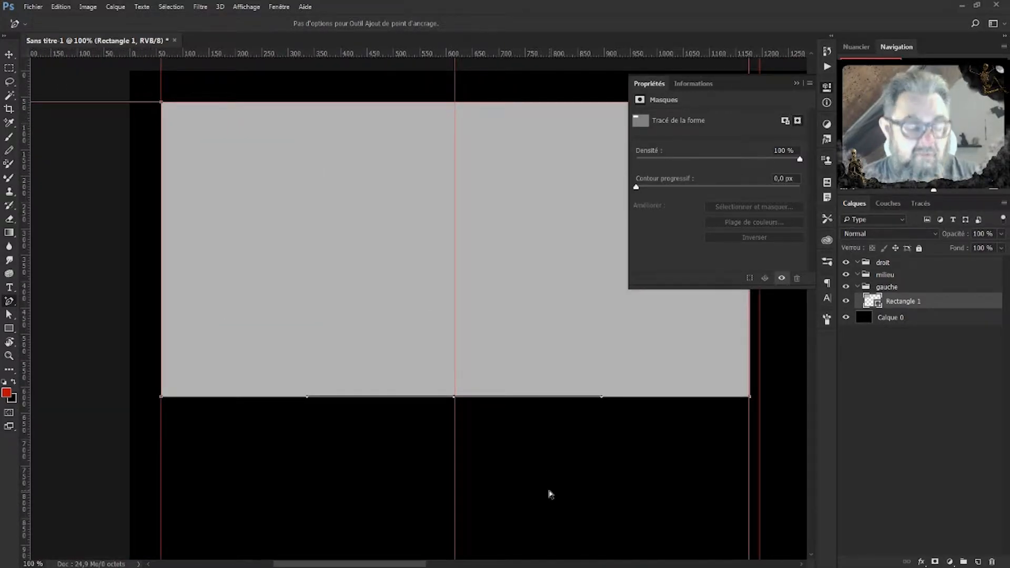
# Pull the new point up to the centre guide and retract its handles into a straight V notch.
pyautogui.press('a')
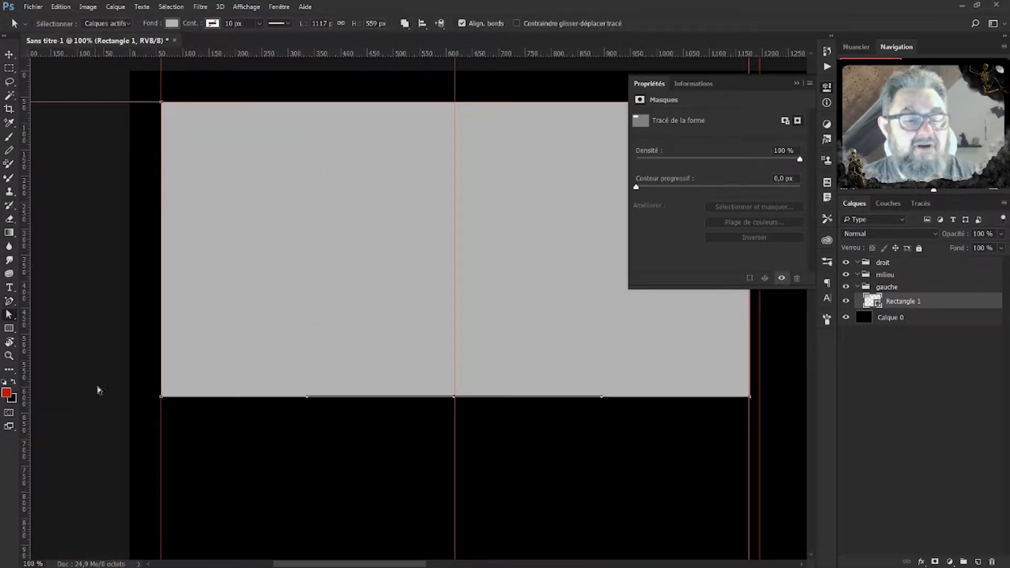
pyautogui.click(10, 316)
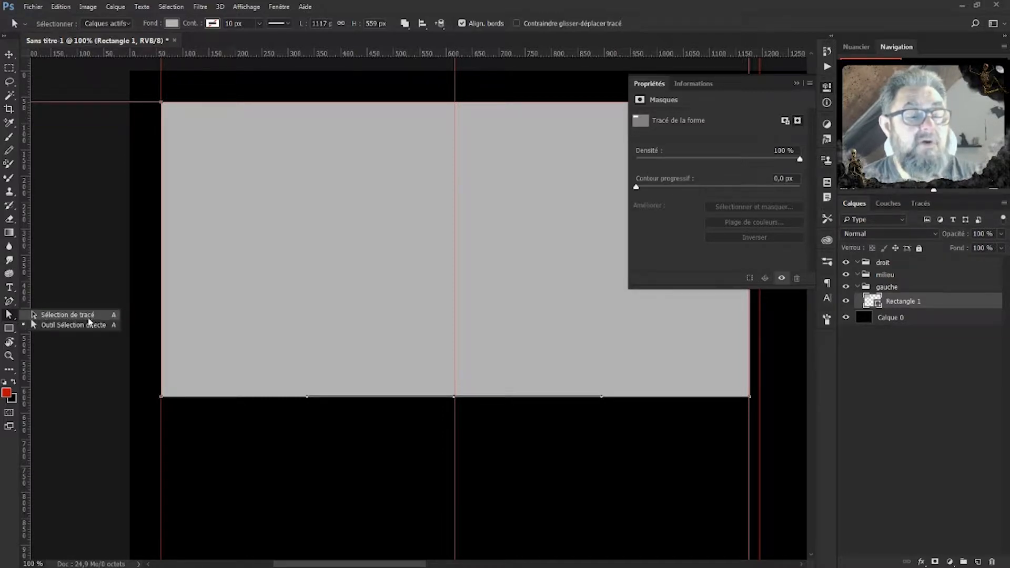
pyautogui.click(455, 401)
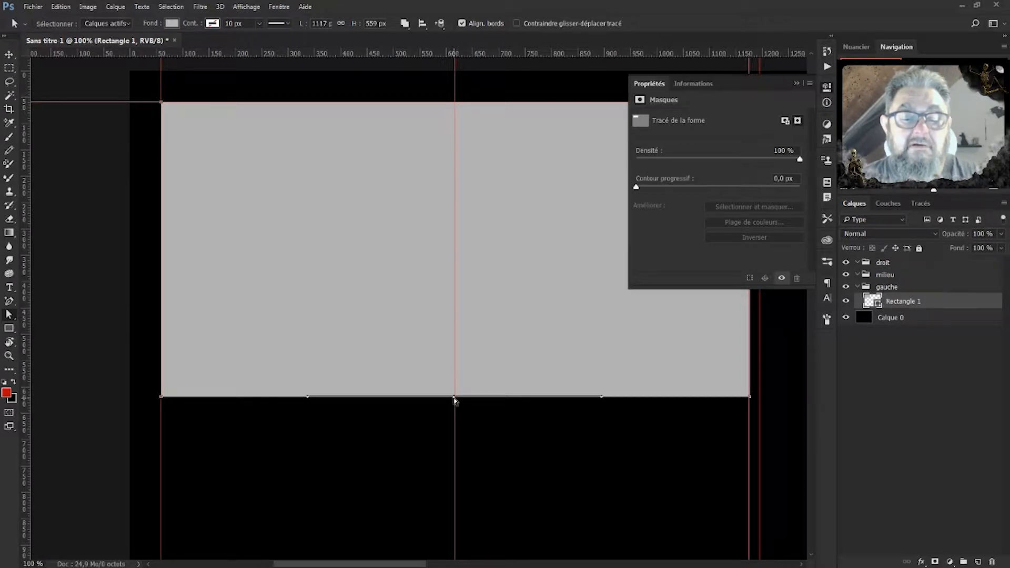
pyautogui.moveTo(456, 401); pyautogui.dragTo(455, 288)
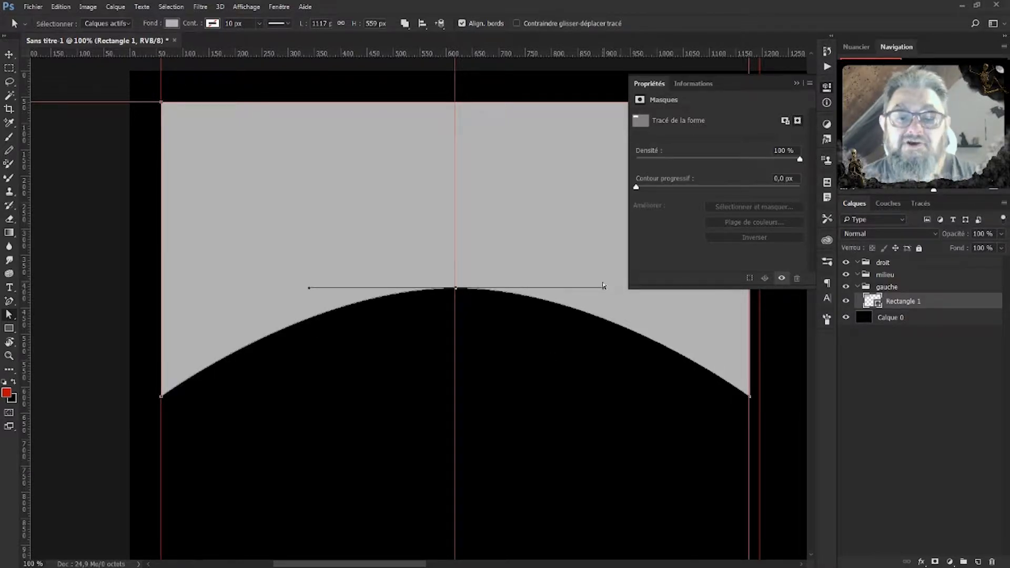
pyautogui.moveTo(604, 289); pyautogui.dragTo(457, 291)
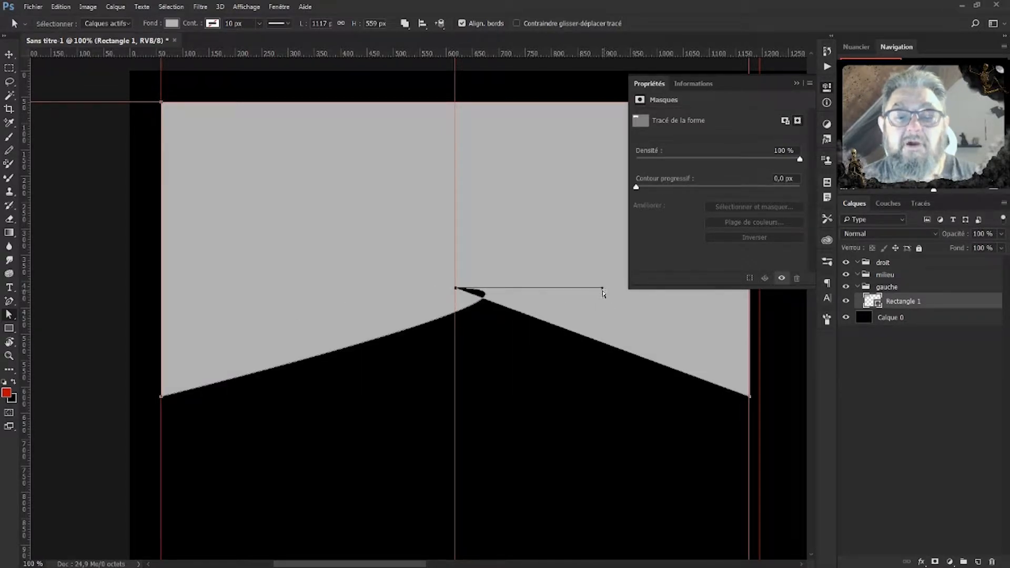
pyautogui.moveTo(603, 289); pyautogui.dragTo(455, 288)
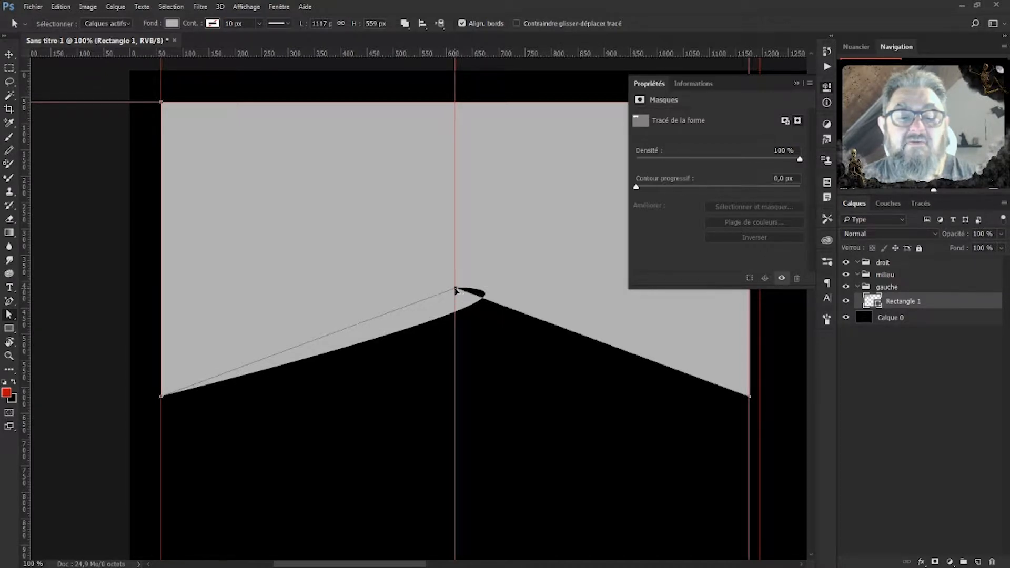
pyautogui.moveTo(456, 289); pyautogui.dragTo(456, 289)
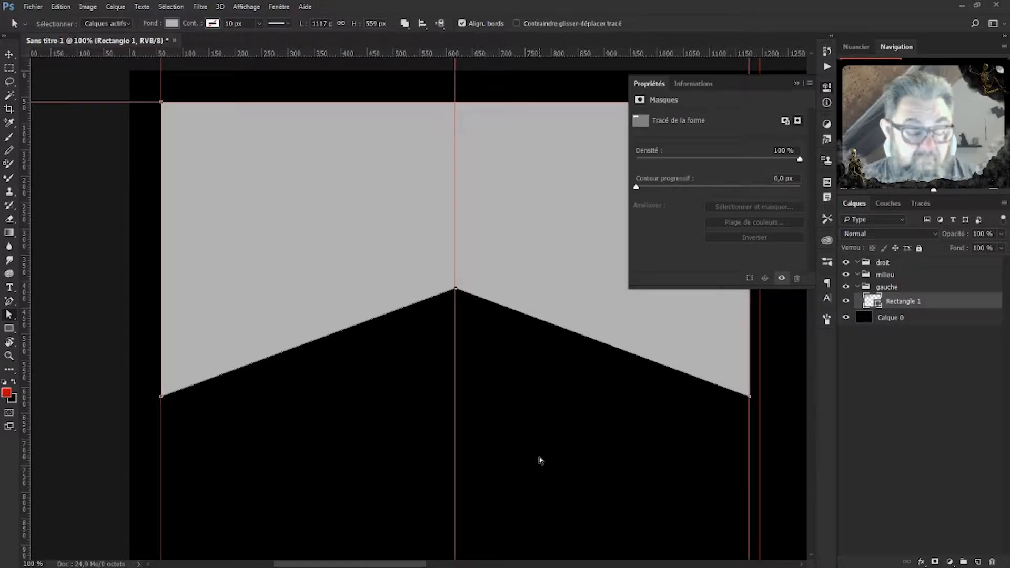
pyautogui.click(796, 85)
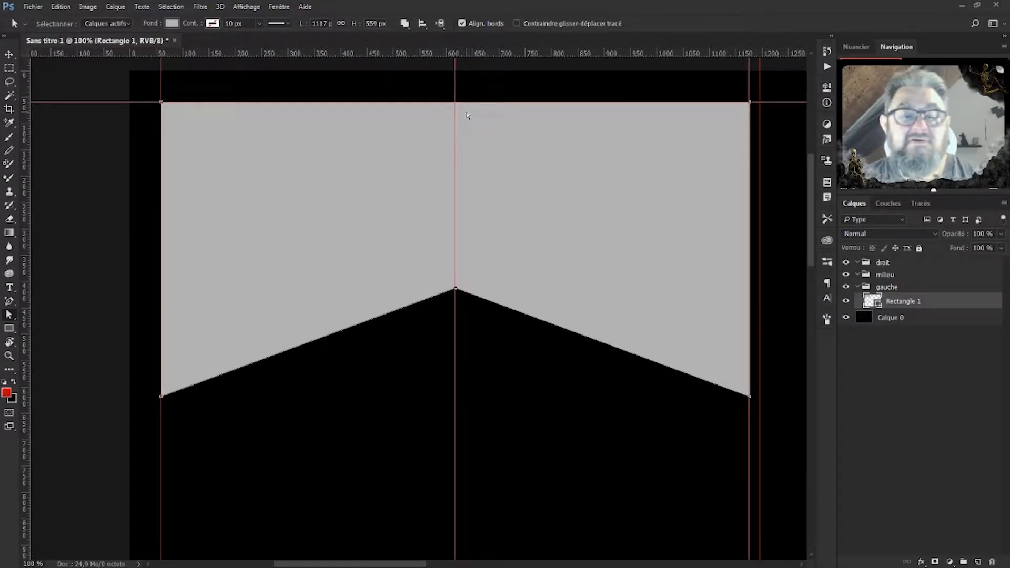
pyautogui.click(455, 69)
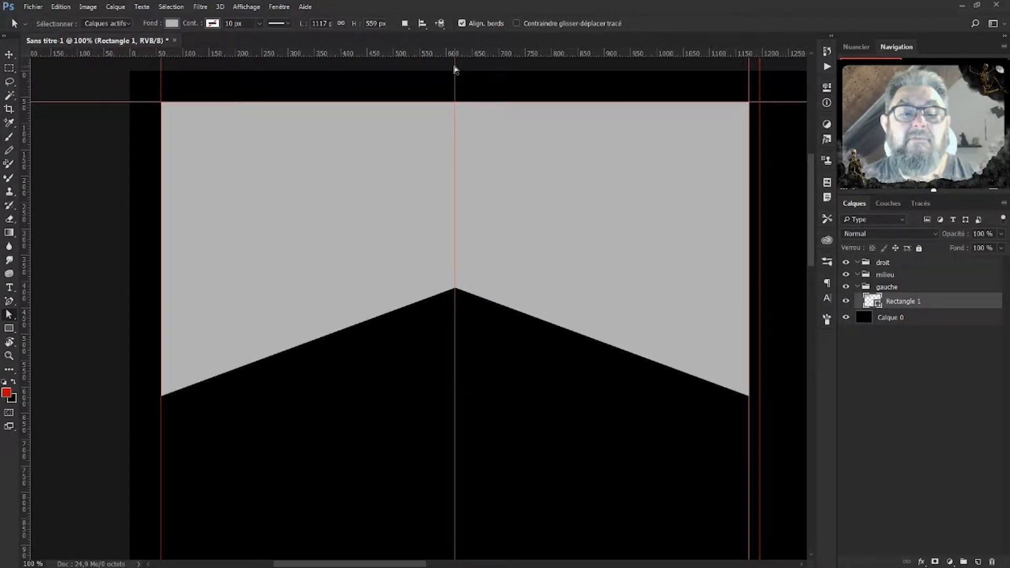
# Remove the centre guide and duplicate Rectangle 1 twice with Ctrl+J.
pyautogui.hotkey('ctrl', '-')
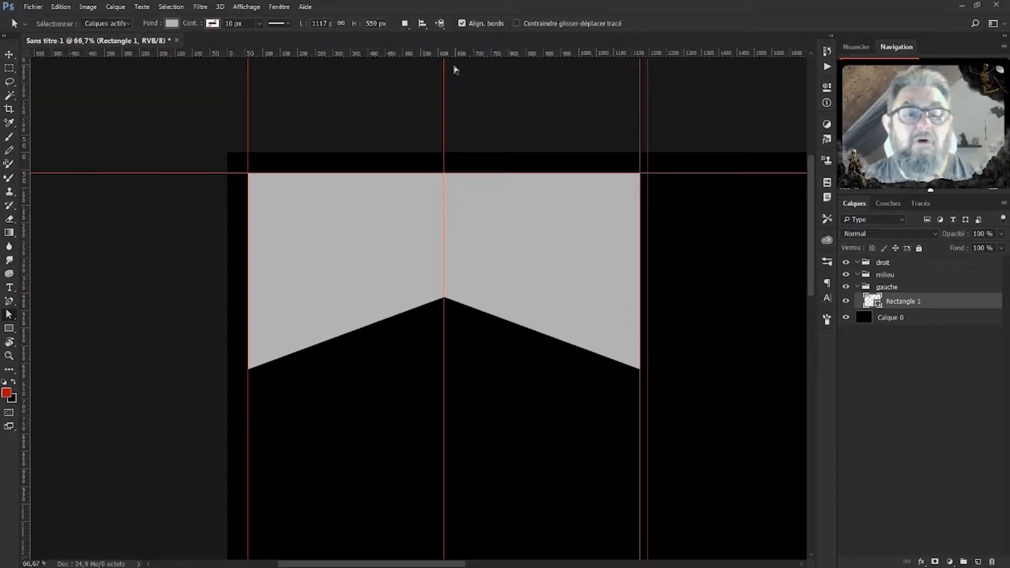
pyautogui.click(9, 54)
pyautogui.moveTo(444, 102); pyautogui.dragTo(1, 235)
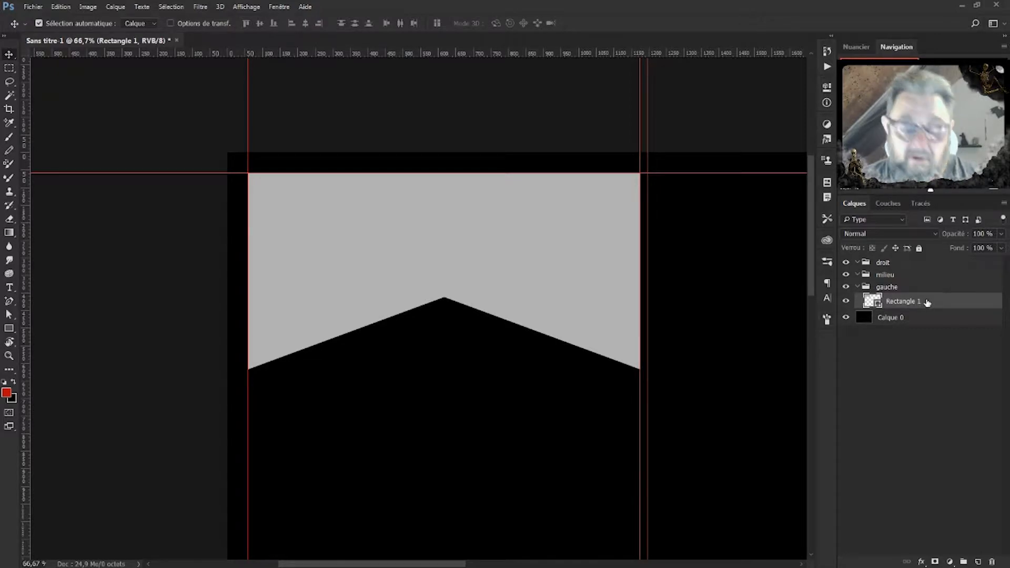
pyautogui.press('ctrl')
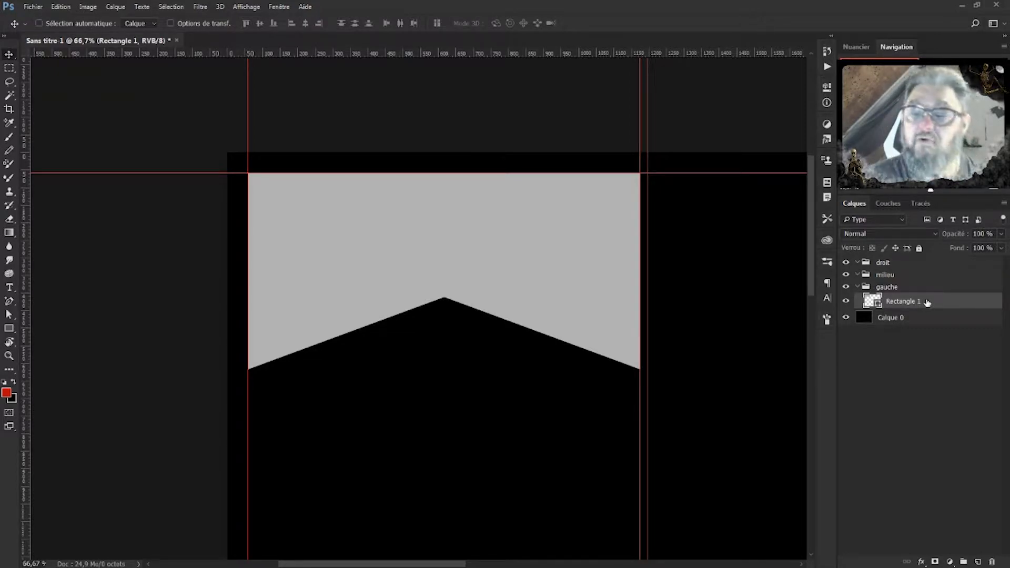
pyautogui.hotkey('ctrl', 'j')
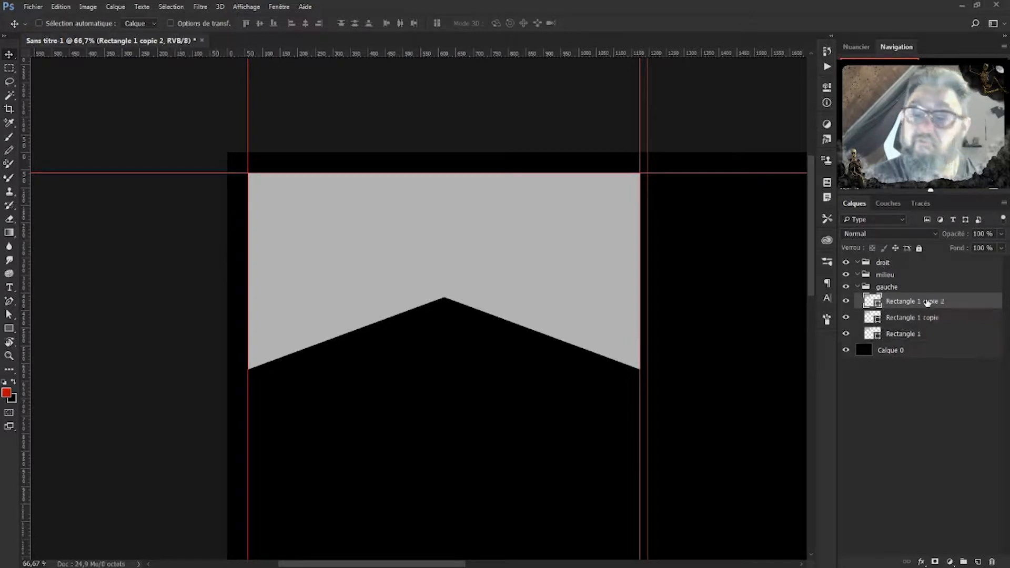
pyautogui.hotkey('ctrl', 'j')
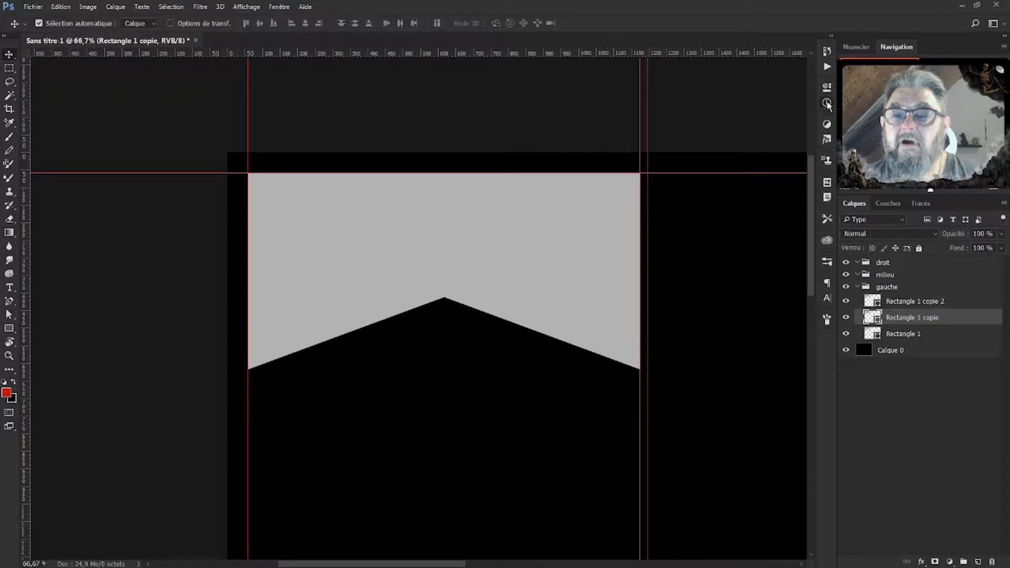
# Set the Rectangle 1 copie banner's fill to none in the Rectangle tool options.
pyautogui.click(827, 103)
pyautogui.click(643, 85)
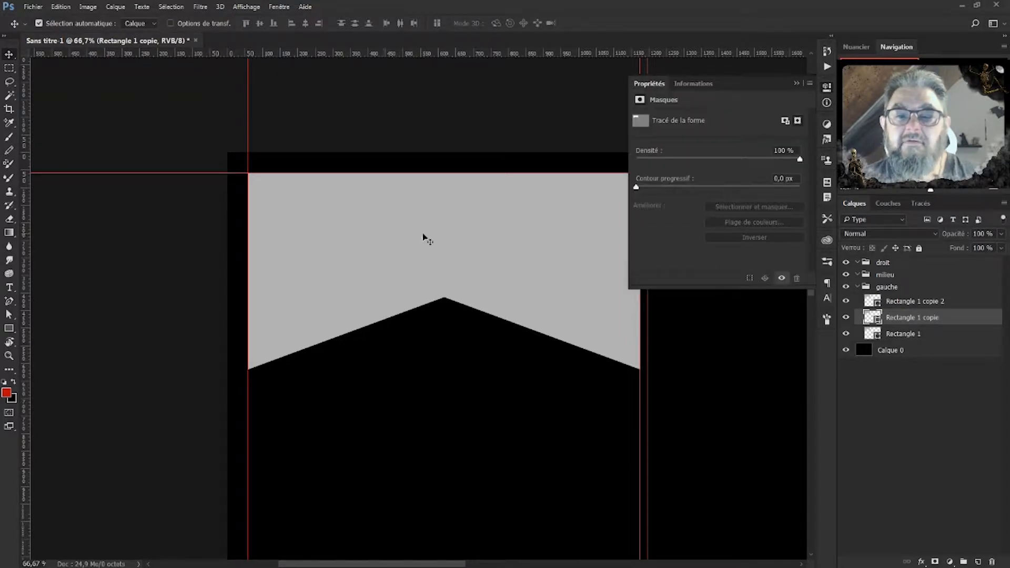
pyautogui.click(8, 329)
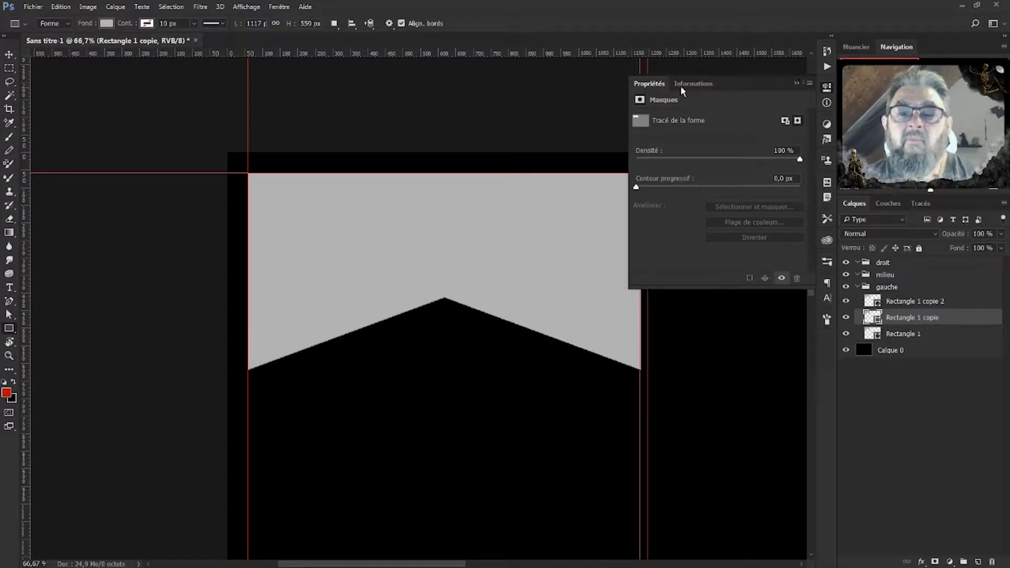
pyautogui.click(796, 83)
pyautogui.click(106, 24)
pyautogui.click(107, 24)
pyautogui.click(106, 24)
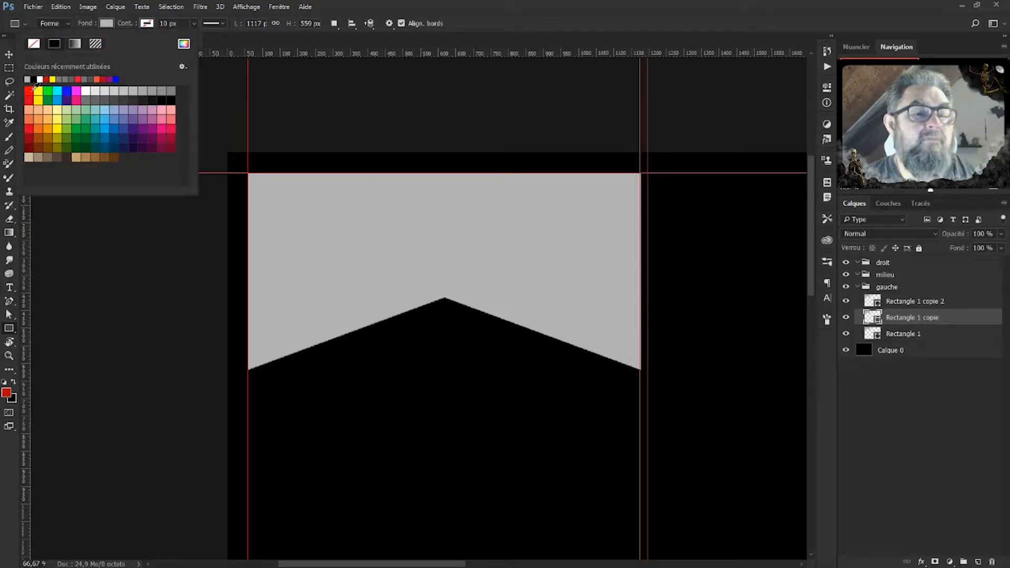
pyautogui.click(106, 26)
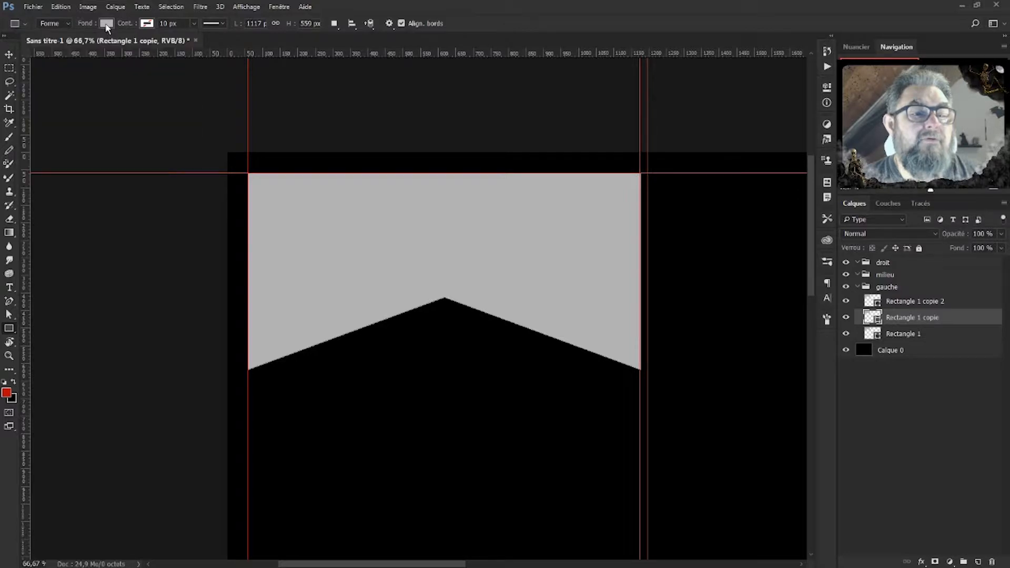
pyautogui.click(107, 26)
pyautogui.click(34, 44)
# Give it a red 14 px stroke and drag it to the top of the gauche group.
pyautogui.click(147, 23)
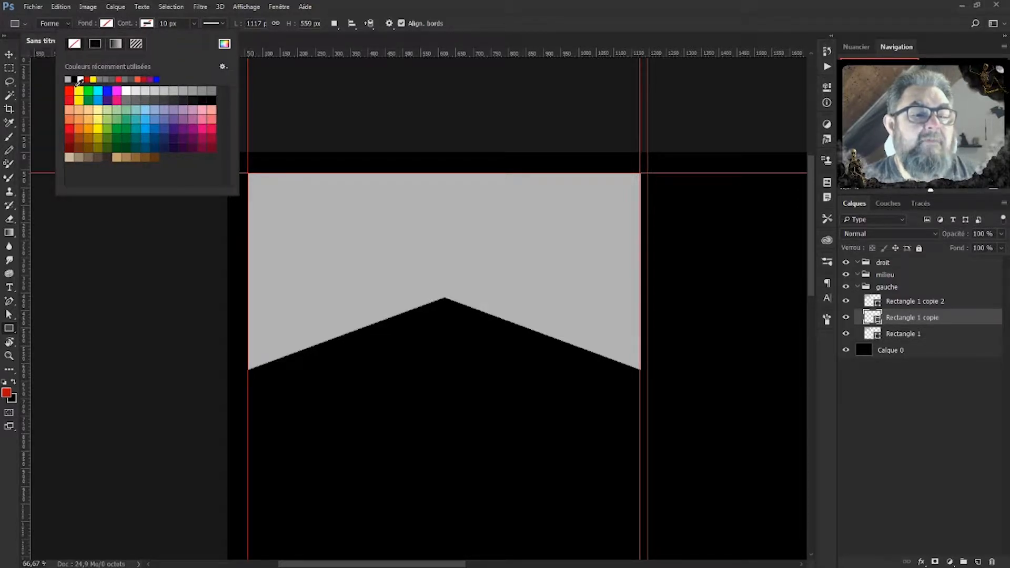
pyautogui.click(70, 90)
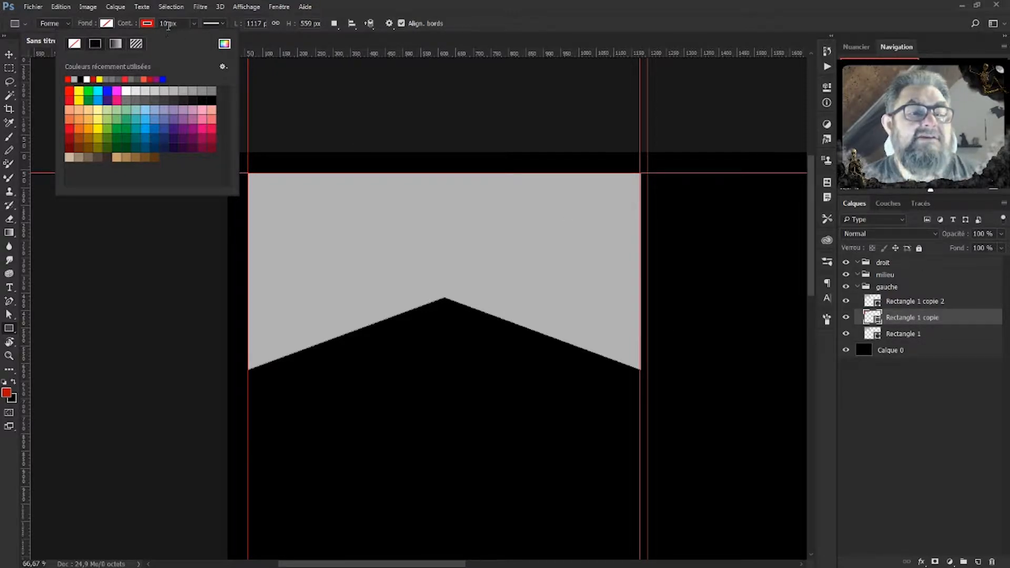
pyautogui.click(168, 24)
pyautogui.write('14')
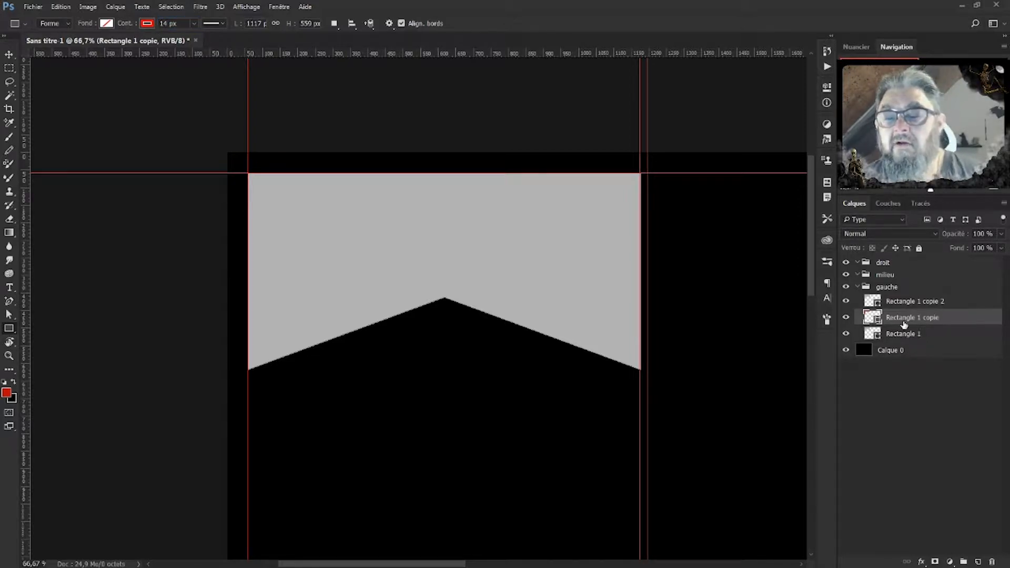
pyautogui.moveTo(904, 324); pyautogui.dragTo(895, 296)
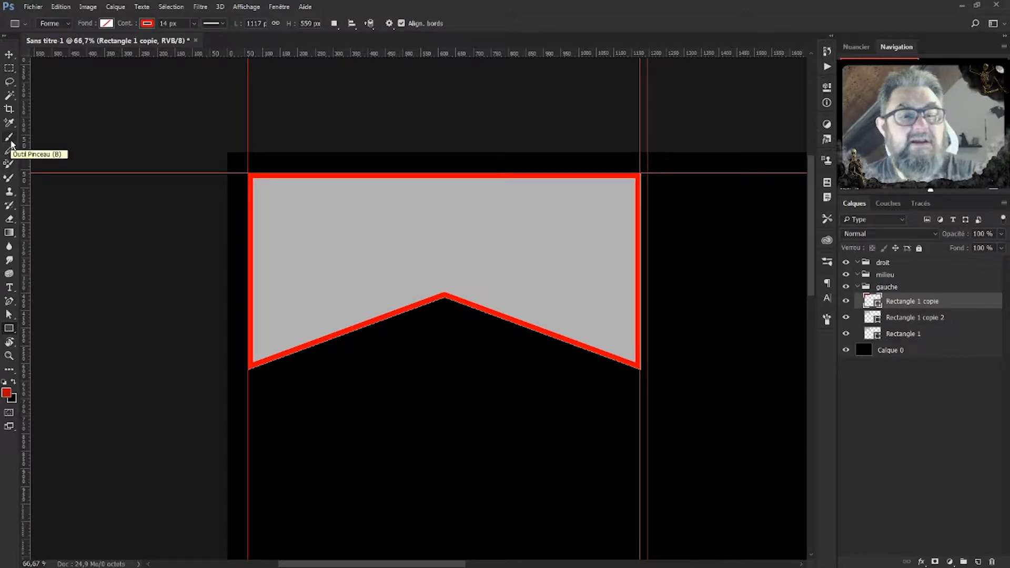
# Nudge the red-outlined banner down twice and drag Rectangle 1 copie 2 above it.
pyautogui.click(10, 57)
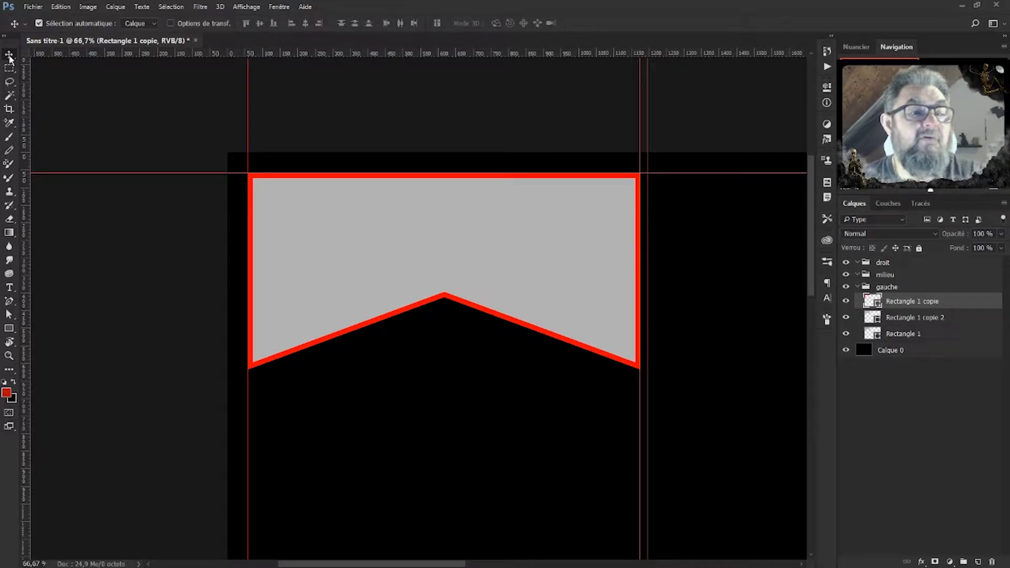
pyautogui.press('Down')
pyautogui.press('Down')
pyautogui.press('Down')
pyautogui.press('Down')
pyautogui.press('Down')
pyautogui.press('Down')
pyautogui.press('Down')
pyautogui.press('Down')
pyautogui.press('Down')
pyautogui.press('Down')
pyautogui.press('Down')
pyautogui.press('Down')
pyautogui.press('Down')
pyautogui.press('Down')
pyautogui.press('Down')
pyautogui.press('Down')
pyautogui.press('Down')
pyautogui.press('Down')
pyautogui.press('Down')
pyautogui.press('Down')
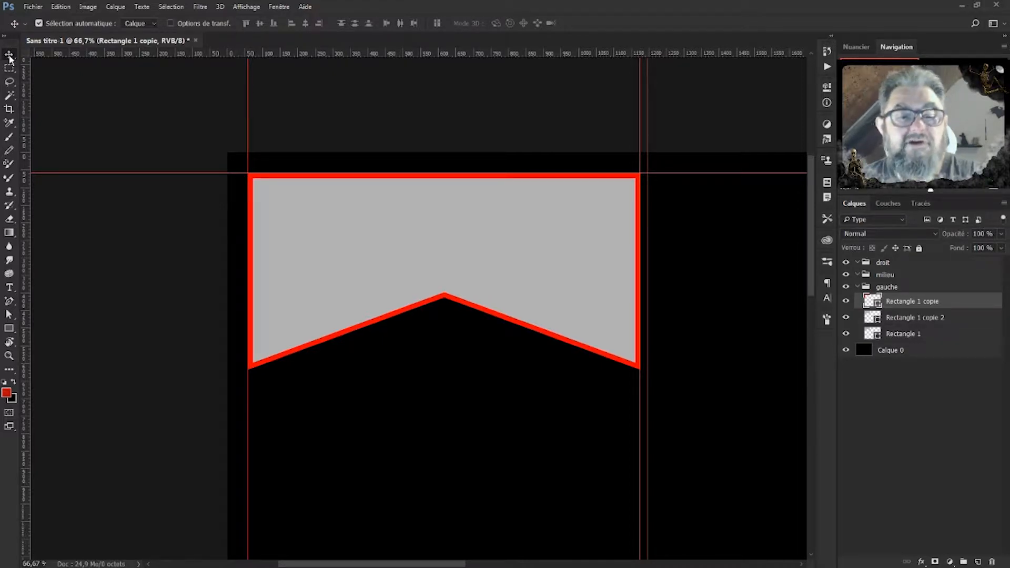
pyautogui.press('Down')
pyautogui.press('Down')
pyautogui.press('Down')
pyautogui.press('Down')
pyautogui.press('Down')
pyautogui.press('Down')
pyautogui.press('Down')
pyautogui.press('Down')
pyautogui.press('Down')
pyautogui.press('Down')
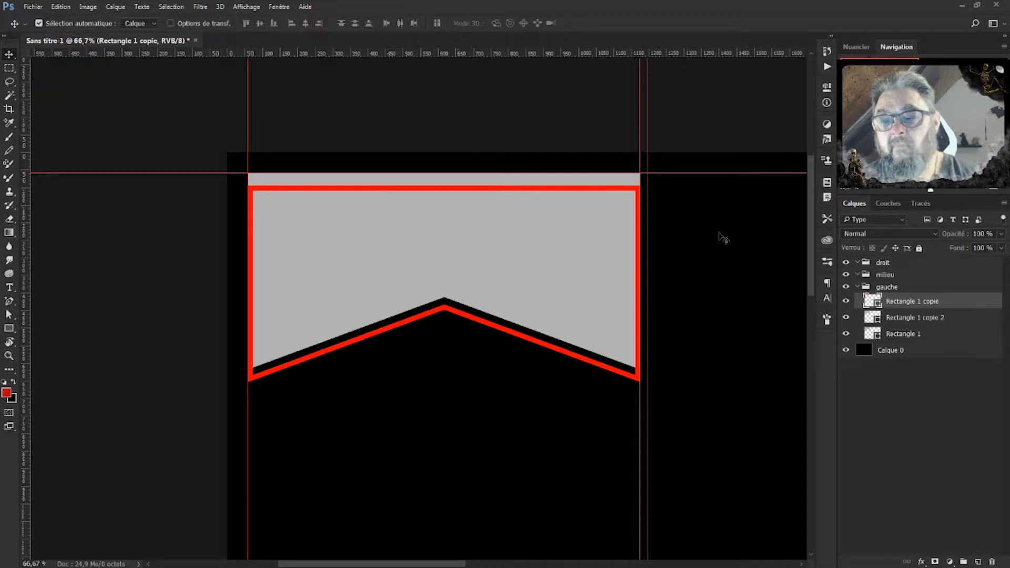
pyautogui.moveTo(937, 318); pyautogui.dragTo(894, 297)
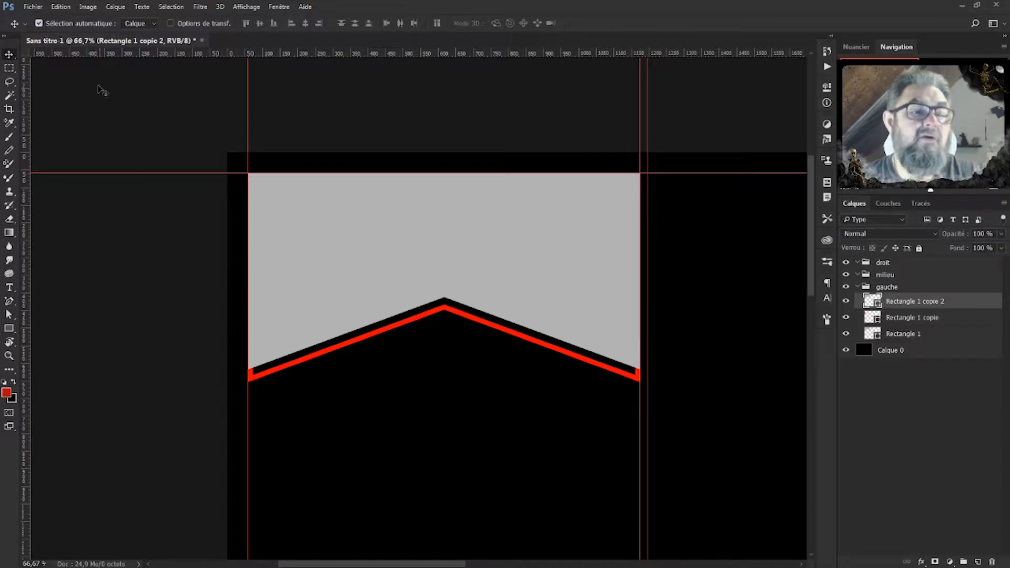
# Remove the banner copy's fill and give it a yellow 4 px outline.
pyautogui.click(11, 330)
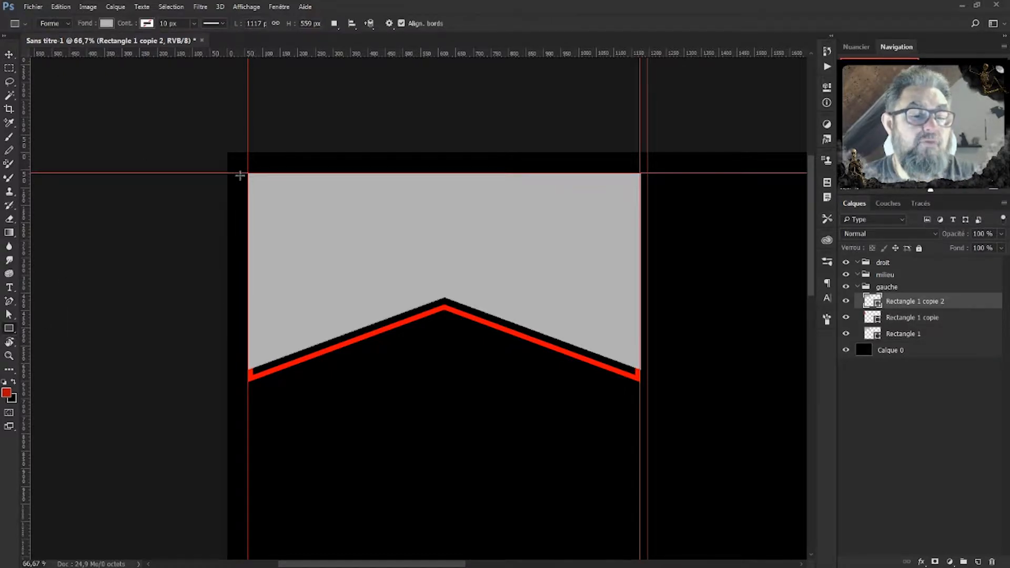
pyautogui.click(105, 24)
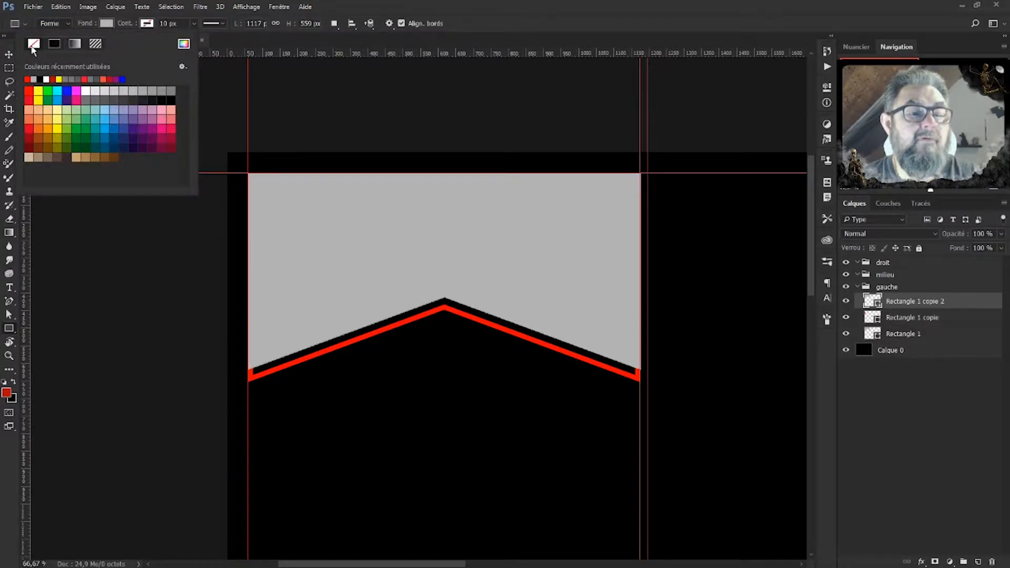
pyautogui.click(34, 44)
pyautogui.click(148, 23)
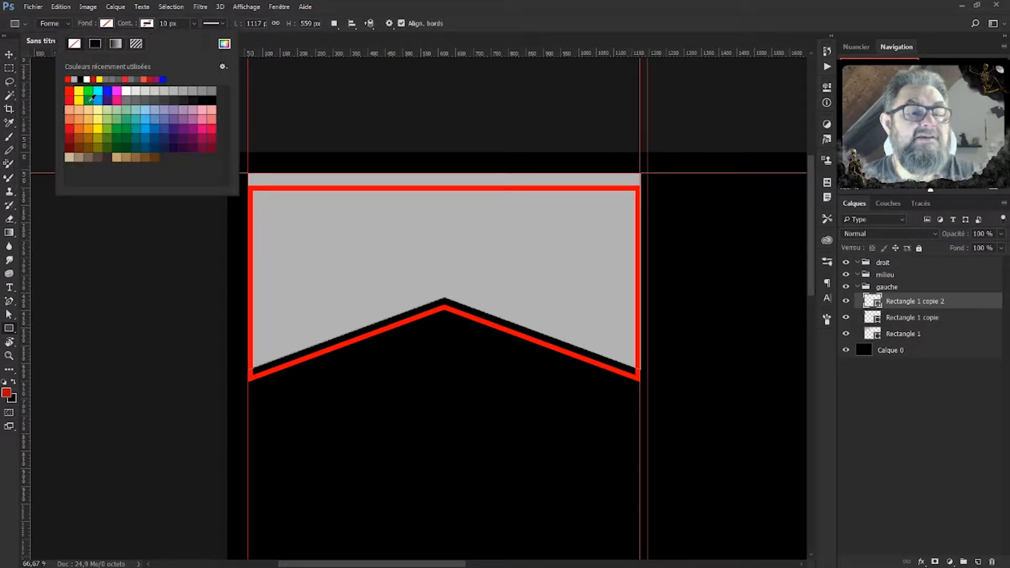
pyautogui.click(99, 78)
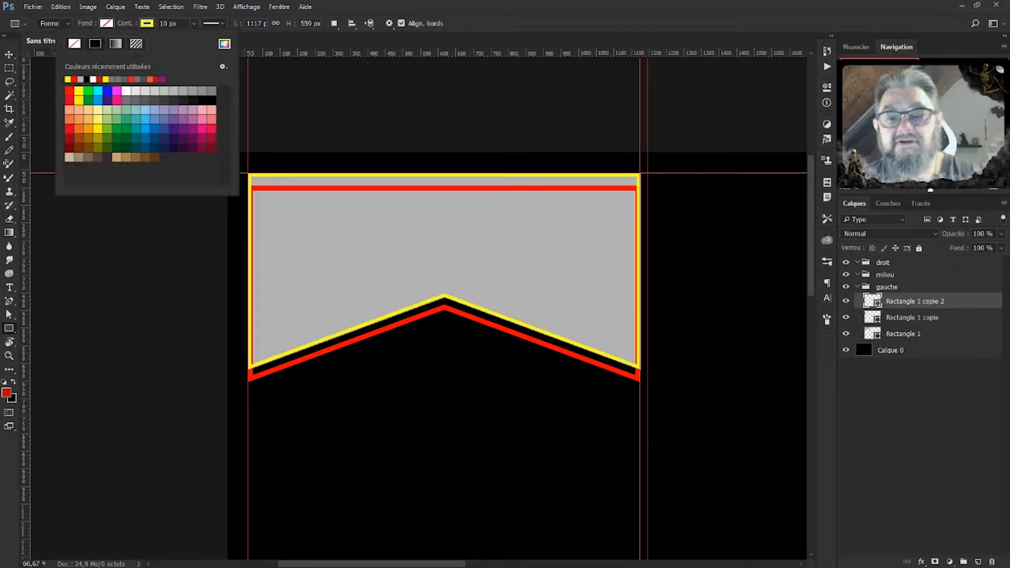
pyautogui.click(165, 23)
pyautogui.click(164, 23)
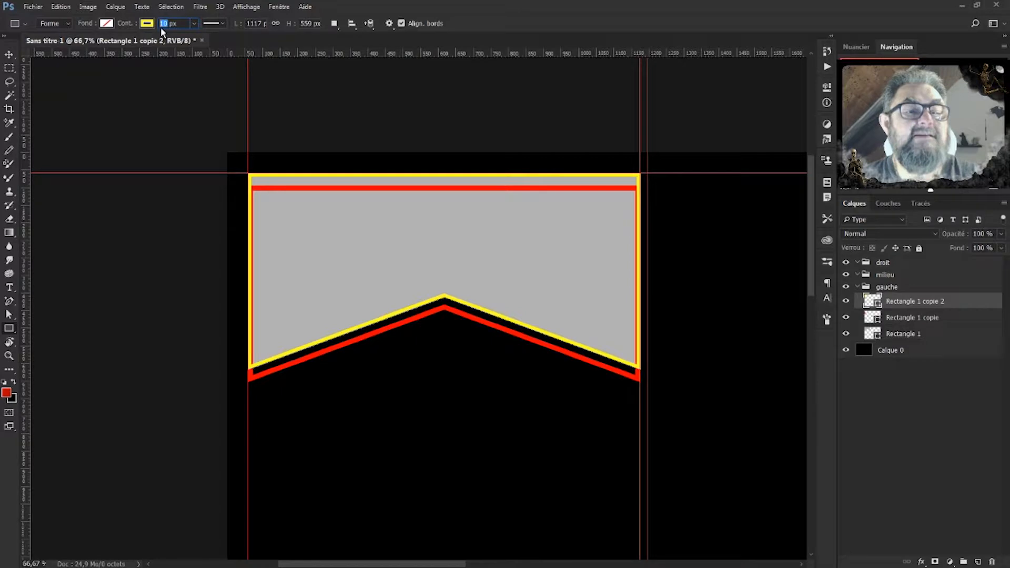
pyautogui.write('4')
pyautogui.press('Return')
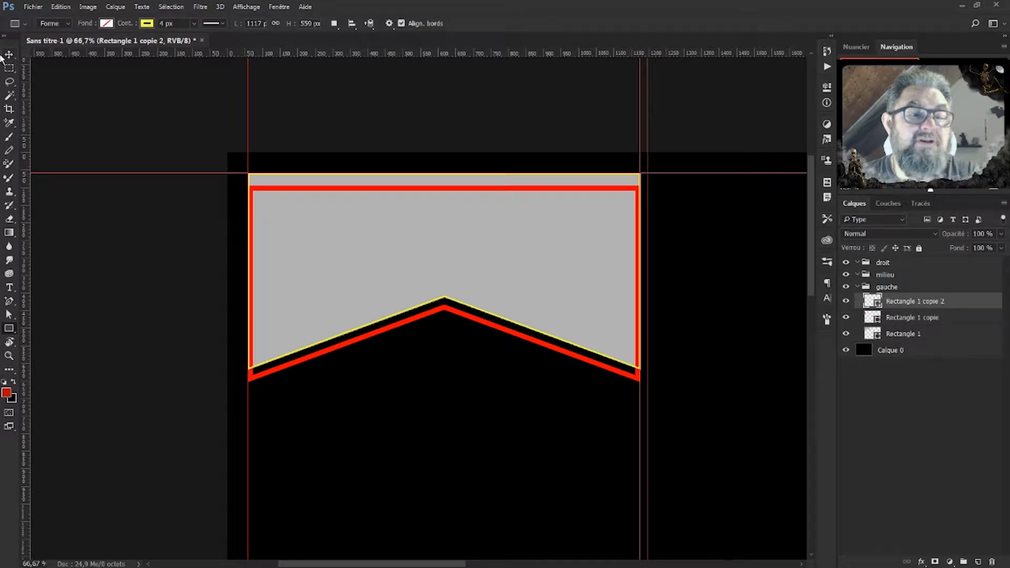
# Nudge the yellow outline down so it sits just below the red border.
pyautogui.click(9, 55)
pyautogui.press('Down')
pyautogui.press('Down')
pyautogui.press('Down')
pyautogui.press('Down')
pyautogui.press('Down')
pyautogui.press('Down')
pyautogui.press('Down')
pyautogui.press('Down')
pyautogui.press('Down')
pyautogui.press('Down')
pyautogui.press('Down')
pyautogui.press('Down')
pyautogui.press('Down')
pyautogui.press('Down')
pyautogui.press('Down')
pyautogui.press('Down')
pyautogui.press('Down')
pyautogui.press('Down')
pyautogui.press('Down')
pyautogui.press('Down')
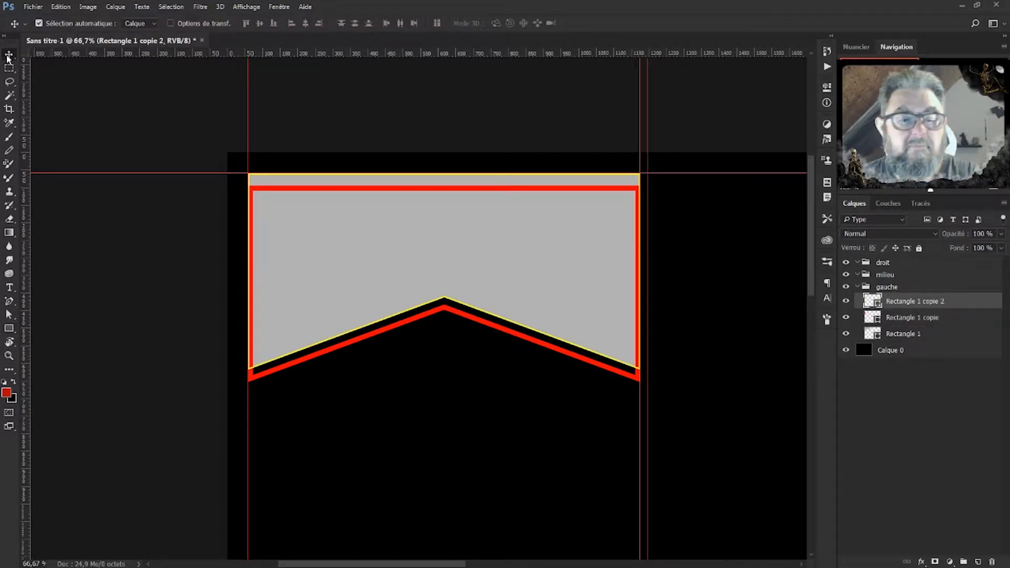
pyautogui.press('Down')
pyautogui.press('Down')
pyautogui.press('Down')
pyautogui.press('Down')
pyautogui.press('Down')
pyautogui.press('Down')
pyautogui.press('Down')
pyautogui.press('Down')
pyautogui.press('Down')
pyautogui.press('Down')
pyautogui.press('Down')
pyautogui.press('Down')
pyautogui.press('Down')
pyautogui.press('Down')
pyautogui.press('Down')
pyautogui.press('Down')
pyautogui.press('Down')
pyautogui.press('Down')
pyautogui.press('Down')
pyautogui.press('Down')
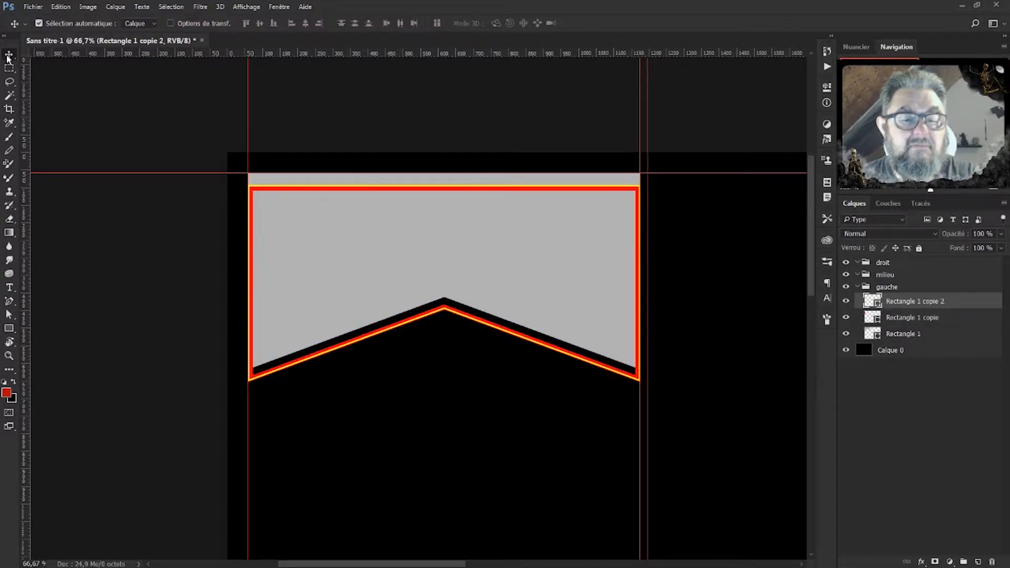
pyautogui.press('Down')
pyautogui.press('Down')
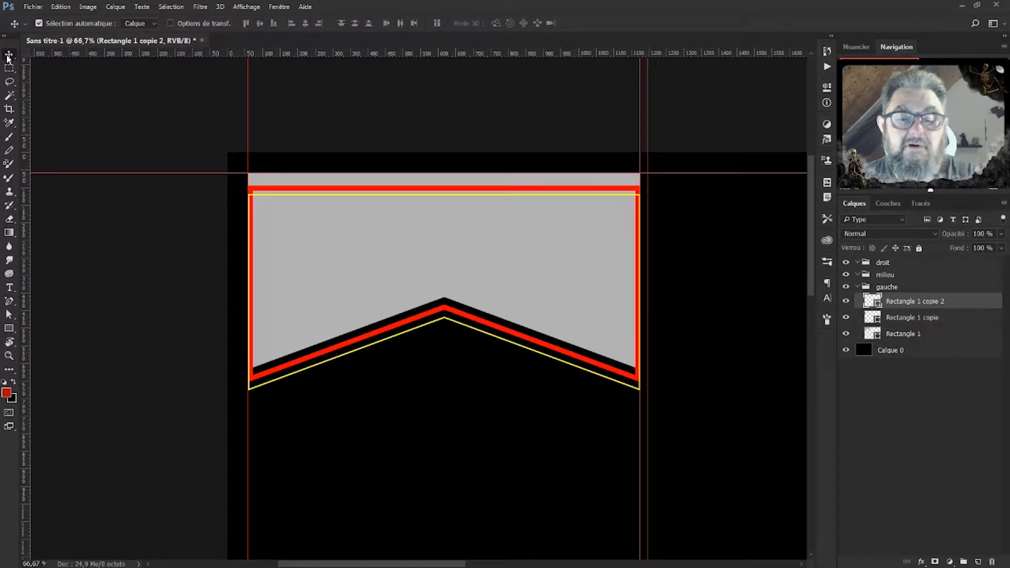
pyautogui.press('Up')
pyautogui.press('Up')
pyautogui.press('Up')
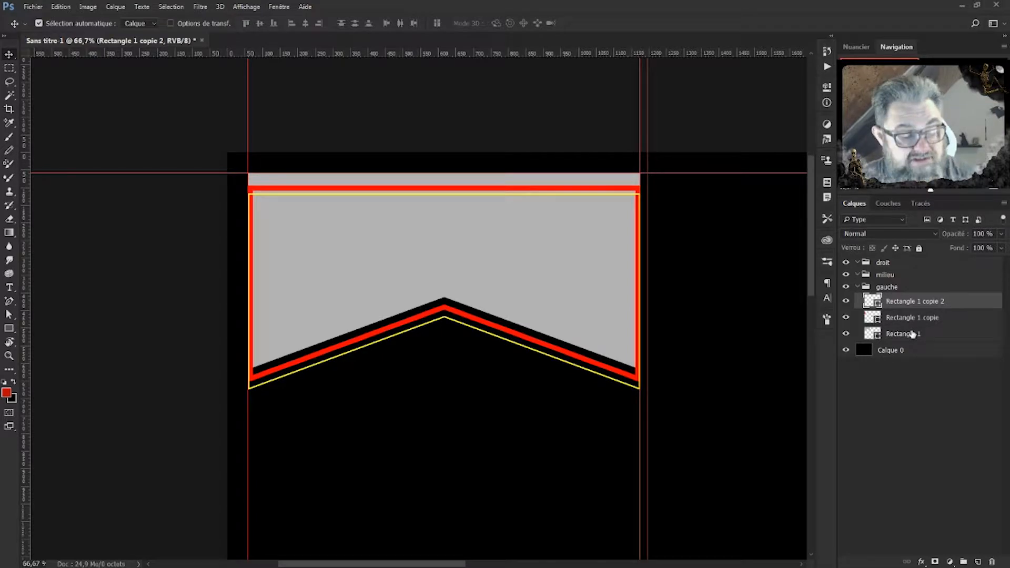
# Stretch the three selected banner shapes slightly past the panel guides on both sides.
pyautogui.keyDown('shift'); pyautogui.click(913, 333); pyautogui.keyUp('shift')
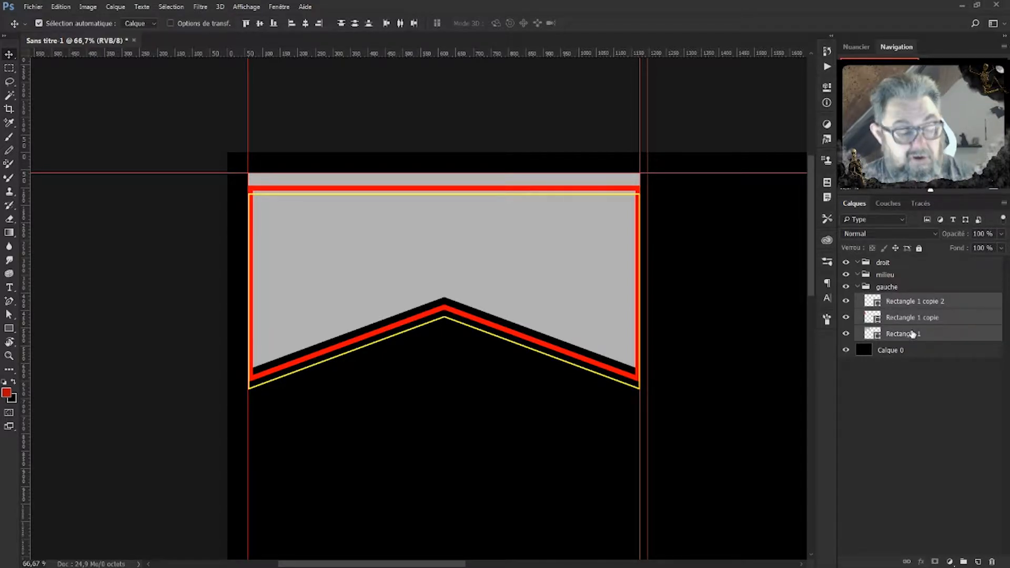
pyautogui.hotkey('ctrl', 't')
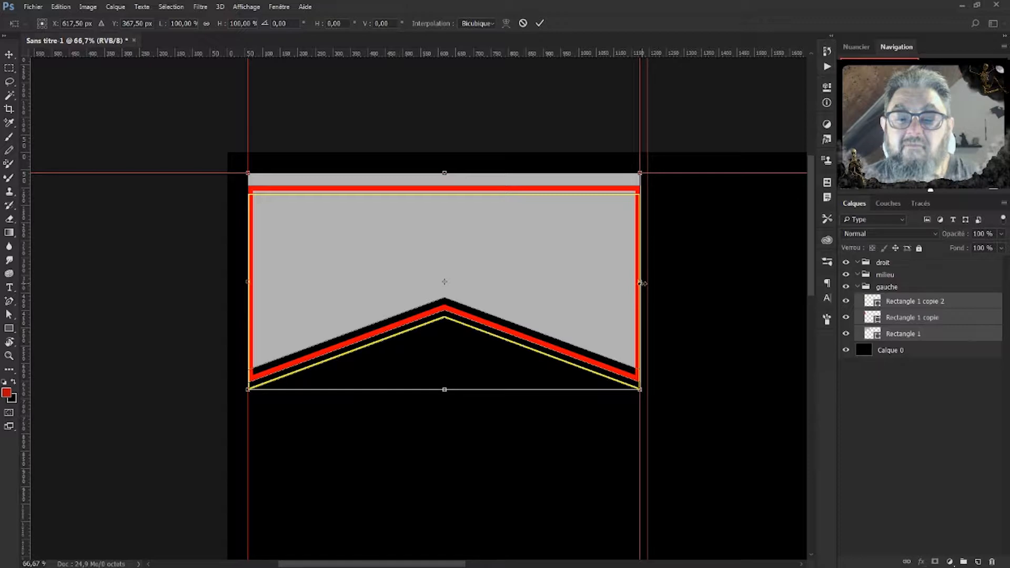
pyautogui.moveTo(641, 283); pyautogui.dragTo(647, 283)
pyautogui.press('Left')
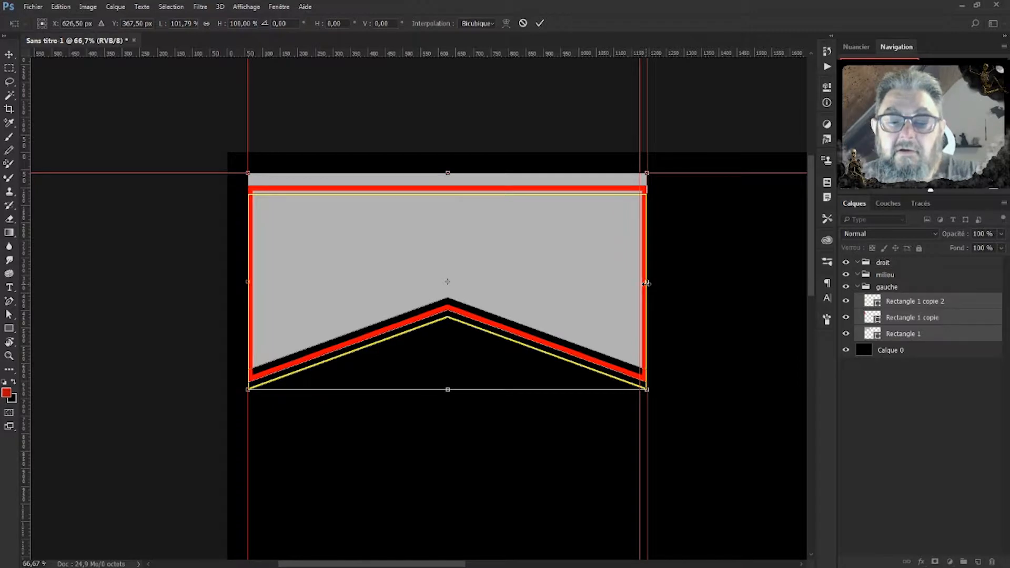
pyautogui.press('Left')
pyautogui.press('Left')
pyautogui.press('Left')
pyautogui.press('Left')
pyautogui.press('Left')
pyautogui.press('Left')
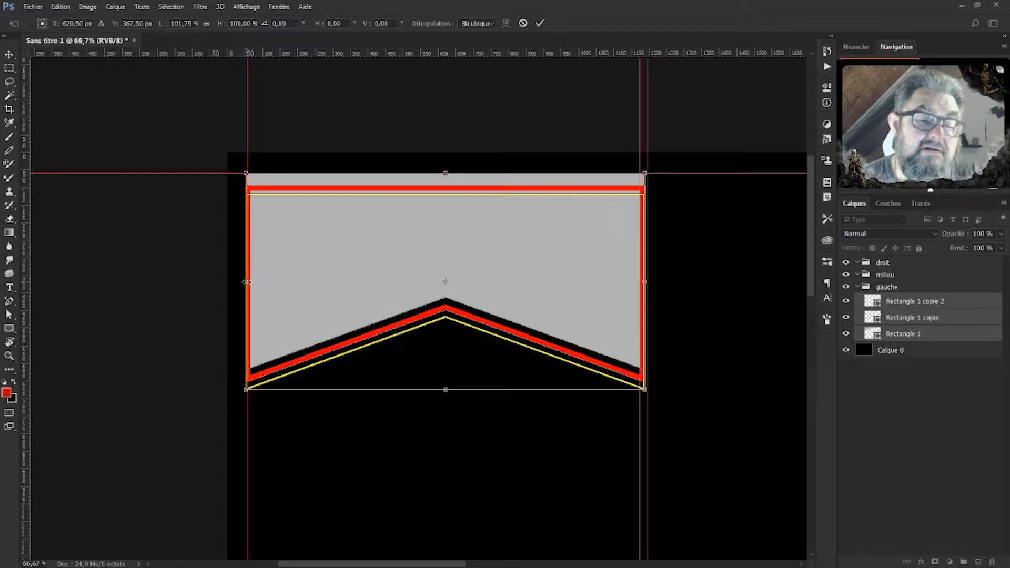
pyautogui.moveTo(245, 282); pyautogui.dragTo(244, 282)
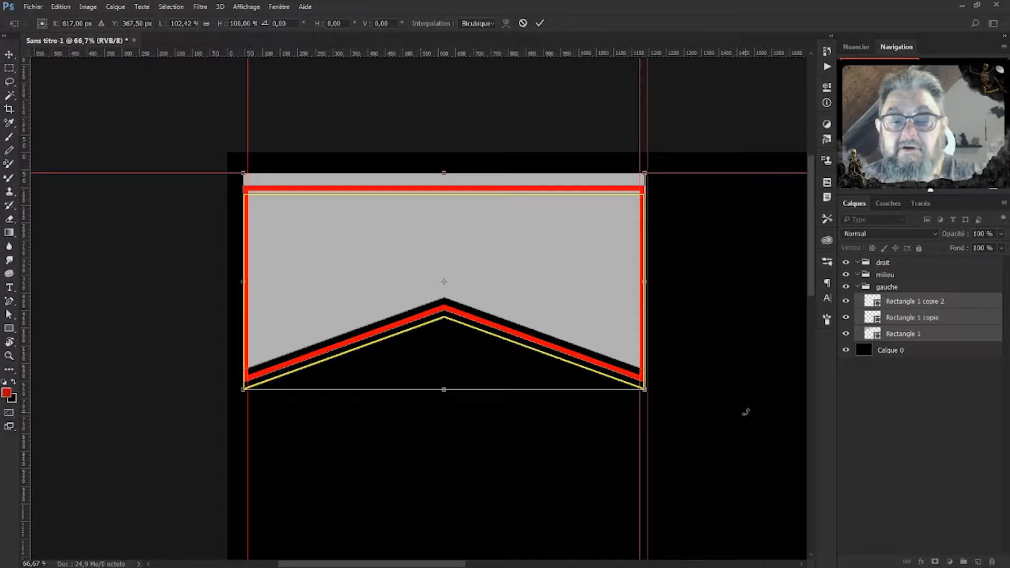
pyautogui.press('Return')
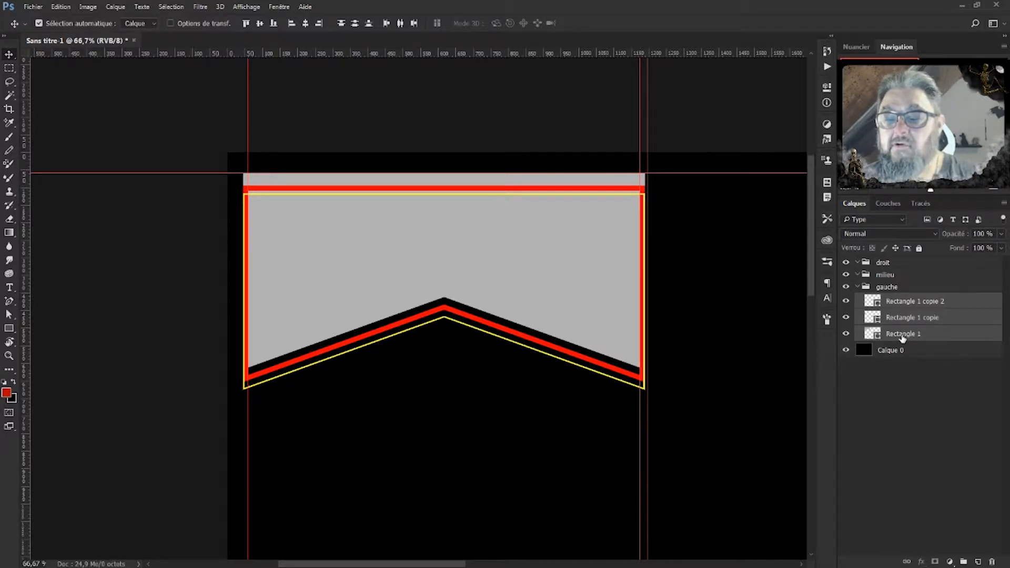
# Try merging the three banner shapes, then undo the merge that lost their fills.
pyautogui.rightClick(901, 337)
pyautogui.click(787, 403)
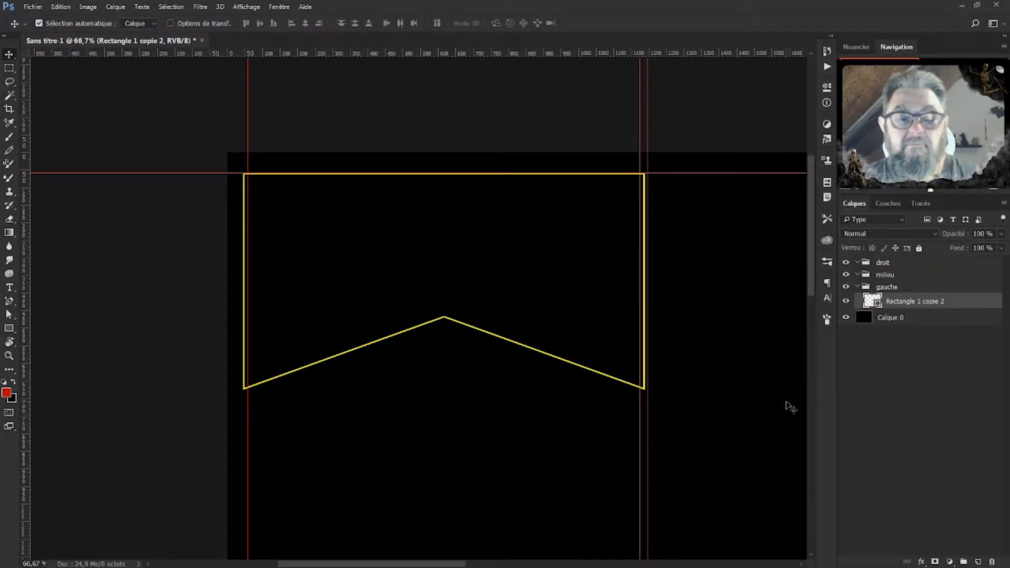
pyautogui.press('ctrl')
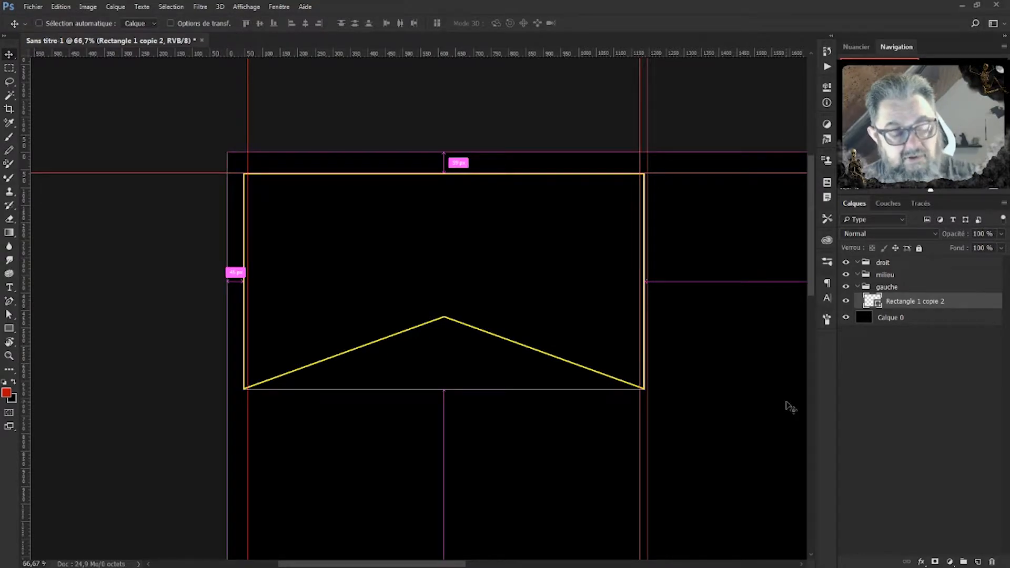
pyautogui.hotkey('ctrl', 'z')
pyautogui.rightClick(927, 327)
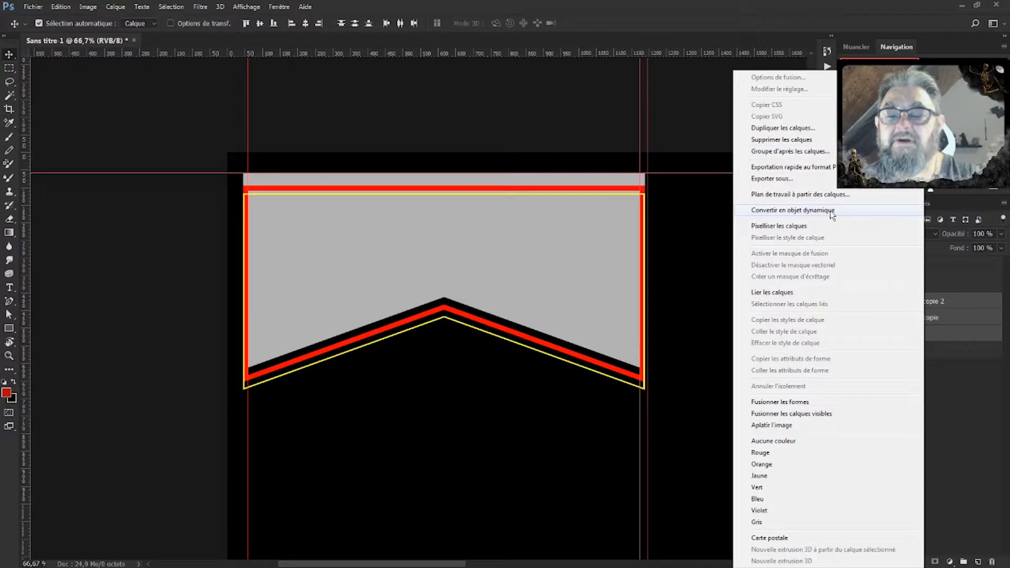
# Convert the three banner layers into one smart object and check it by toggling visibility.
pyautogui.click(792, 211)
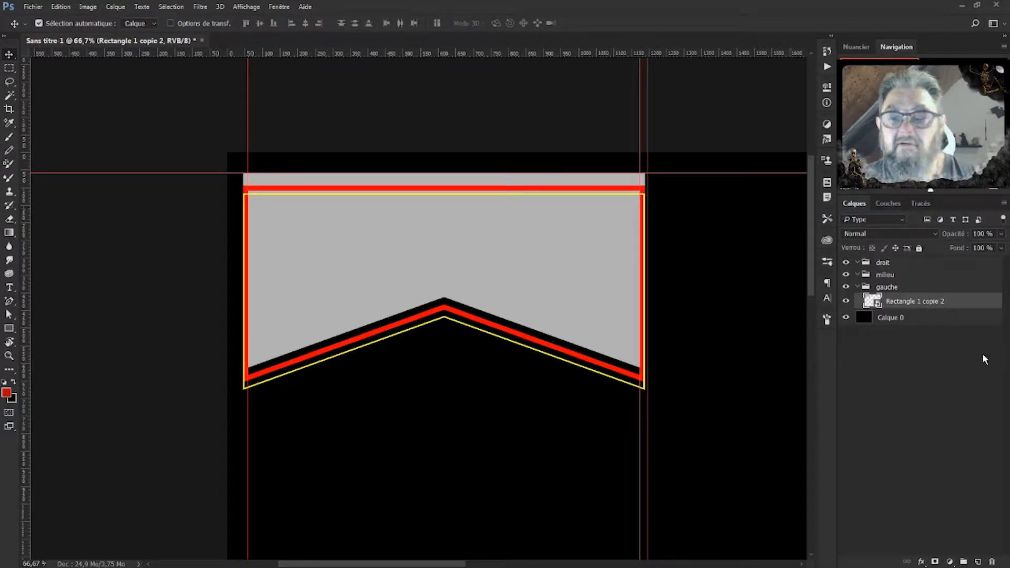
pyautogui.click(847, 301)
pyautogui.click(847, 301)
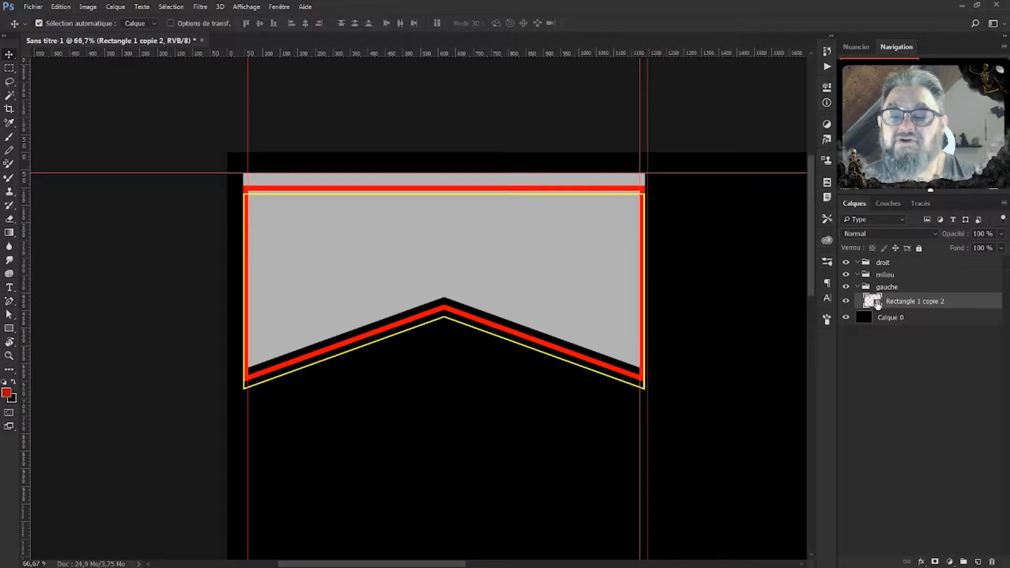
# Open the Style de calque dialog for the Rectangle 1 copie 2 smart object.
pyautogui.doubleClick(990, 305)
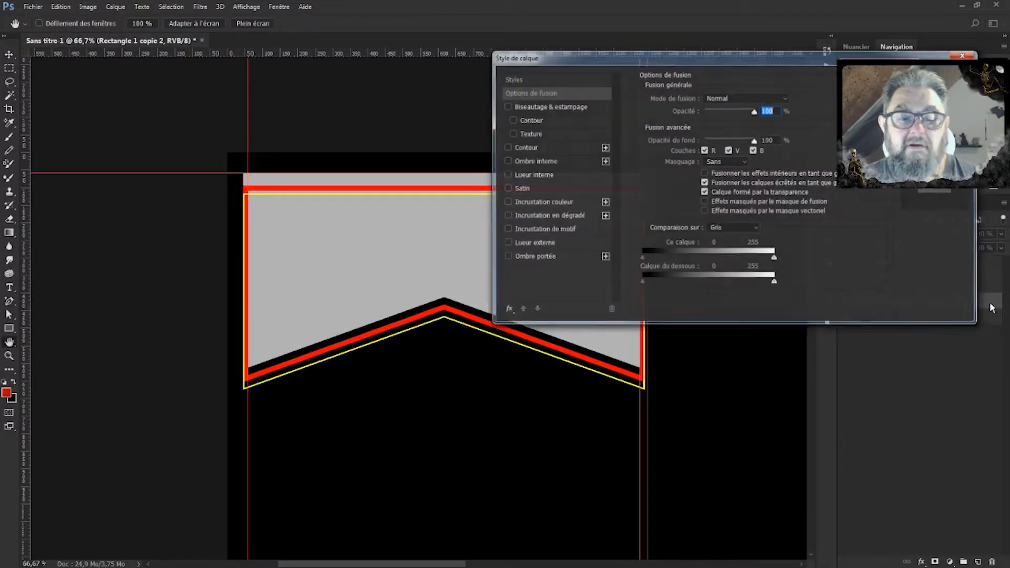
pyautogui.click(966, 54)
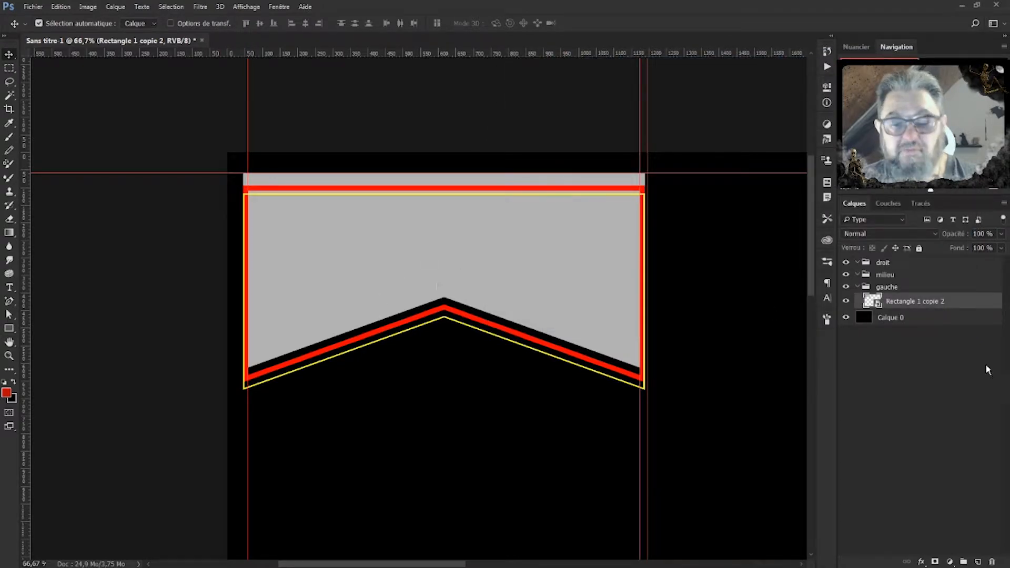
pyautogui.doubleClick(999, 303)
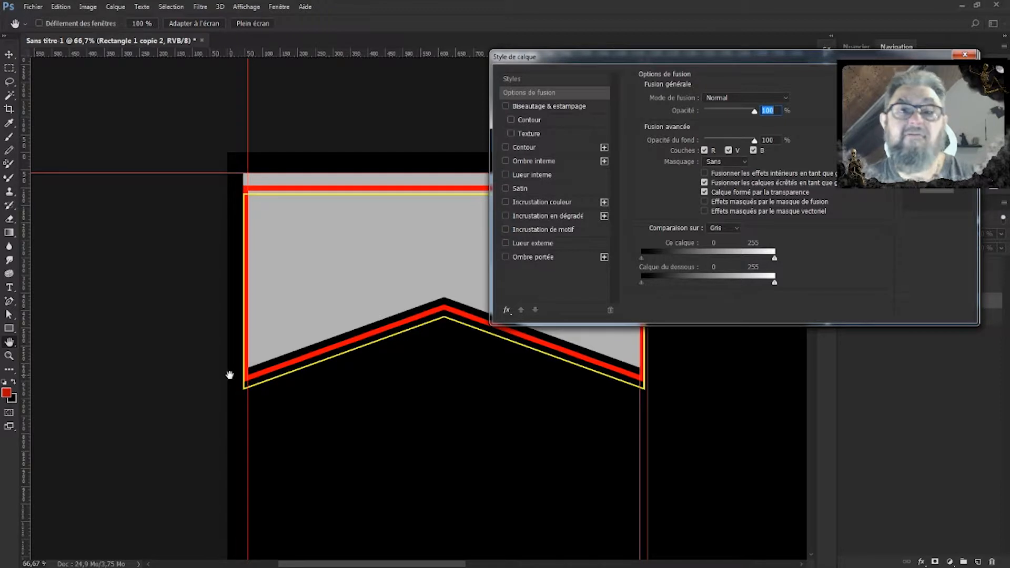
# Apply a gold Réfléchi Incrustation en dégradé at 150 % scale to the banner.
pyautogui.click(554, 217)
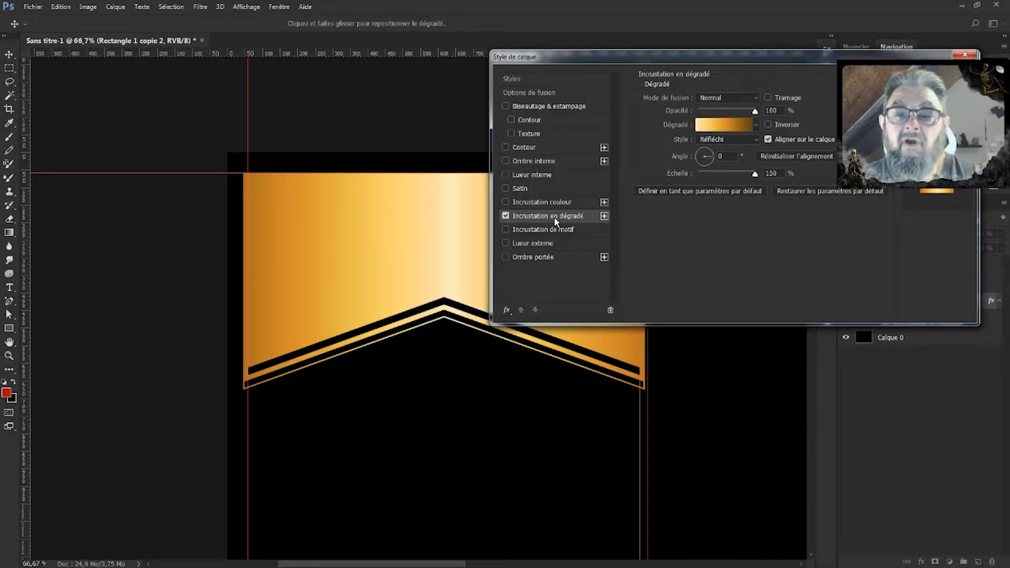
pyautogui.click(714, 124)
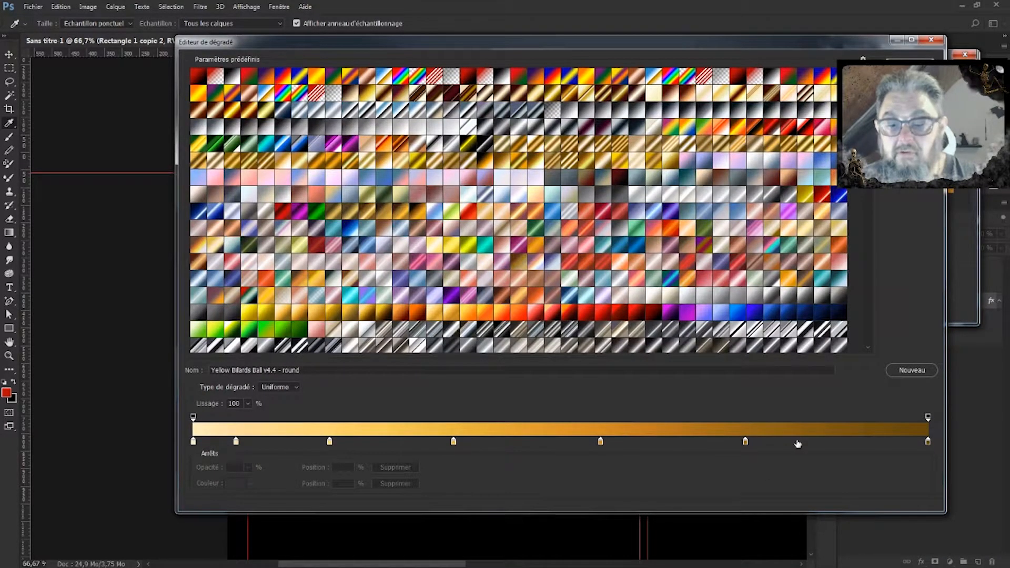
pyautogui.click(911, 65)
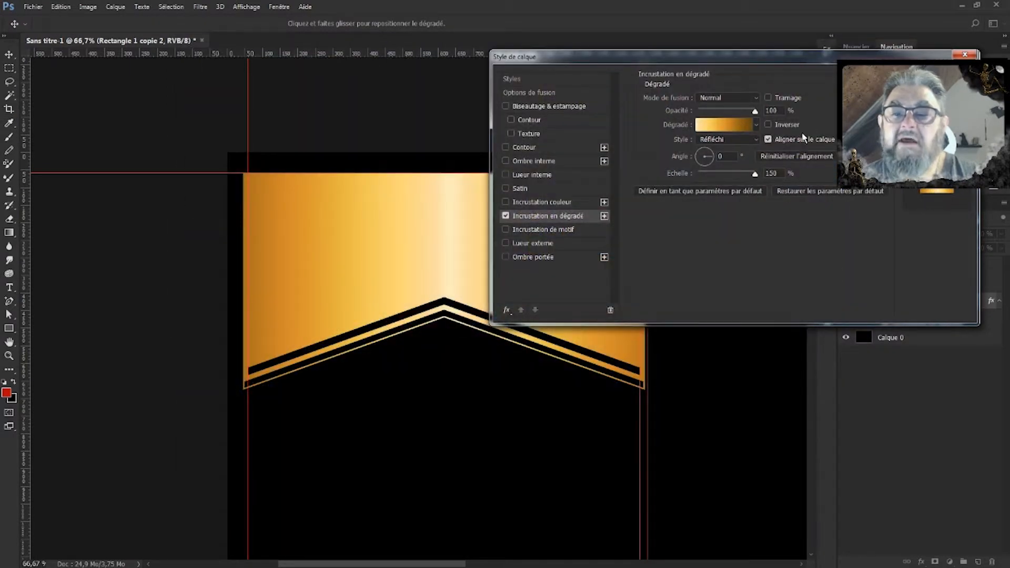
pyautogui.click(758, 139)
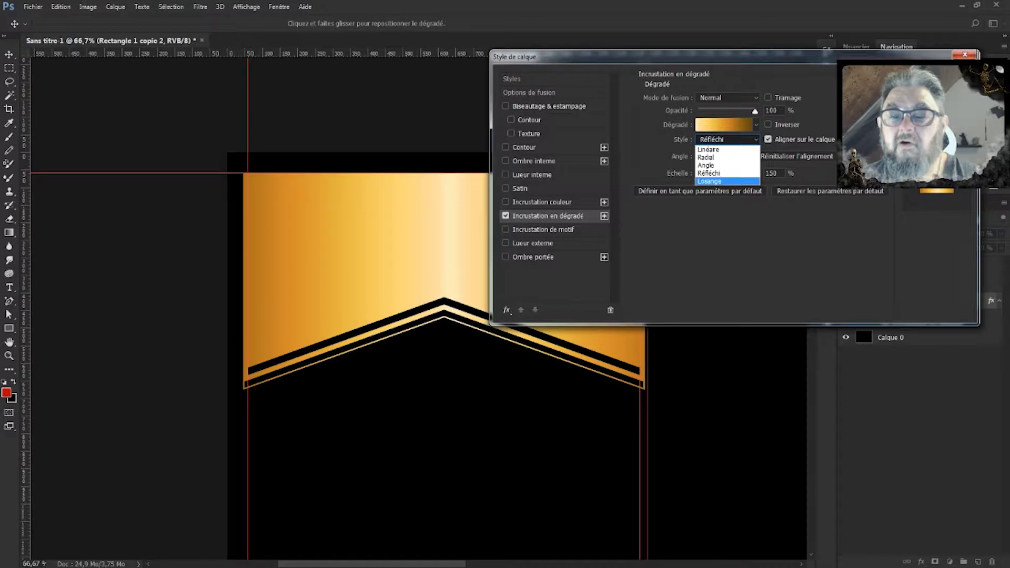
pyautogui.press('Escape')
pyautogui.press('Return')
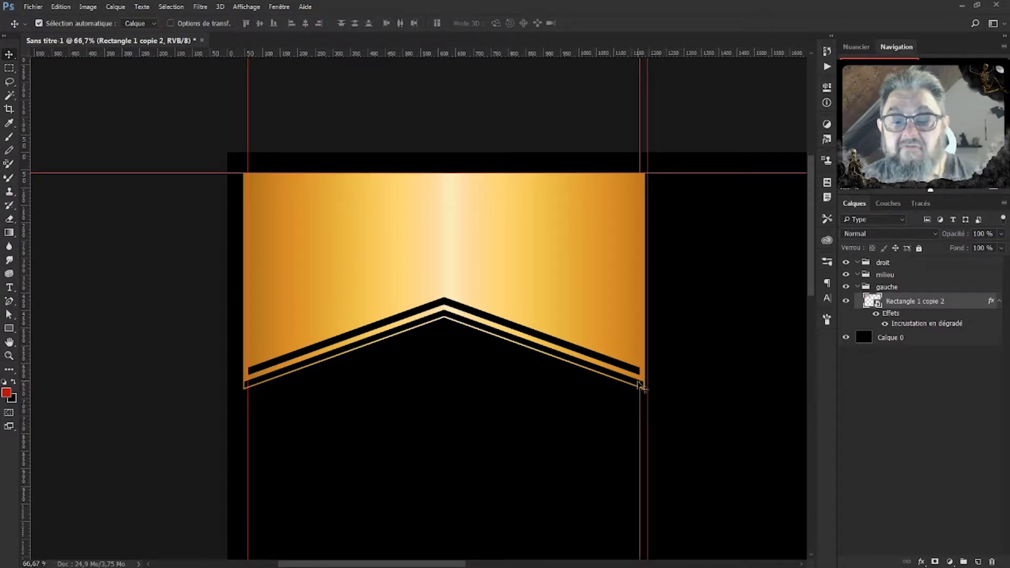
# Marquee the strip left of the guide and hide it with an inverted layer mask.
pyautogui.hotkey('ctrl', 'h')
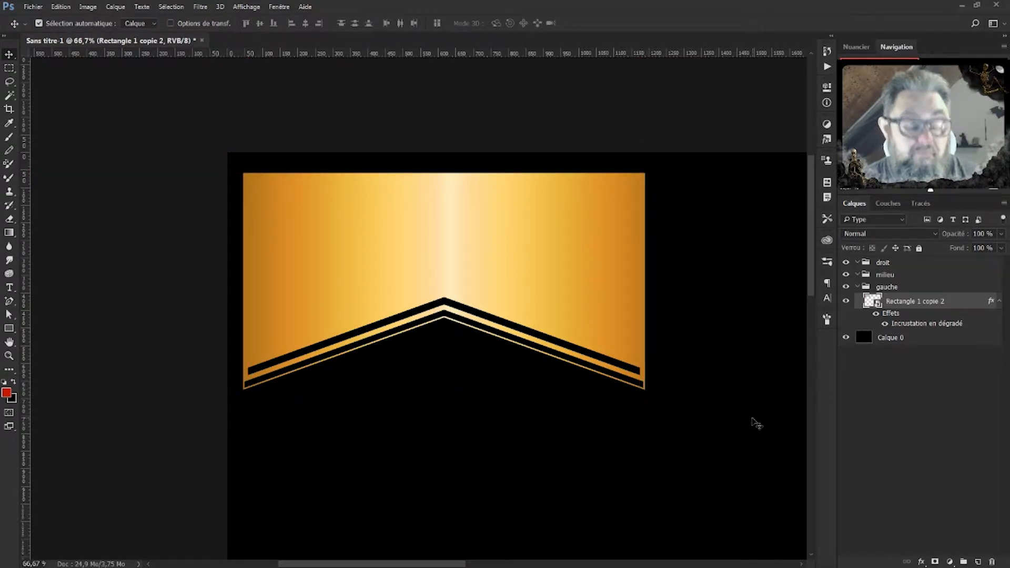
pyautogui.hotkey('ctrl', 'h')
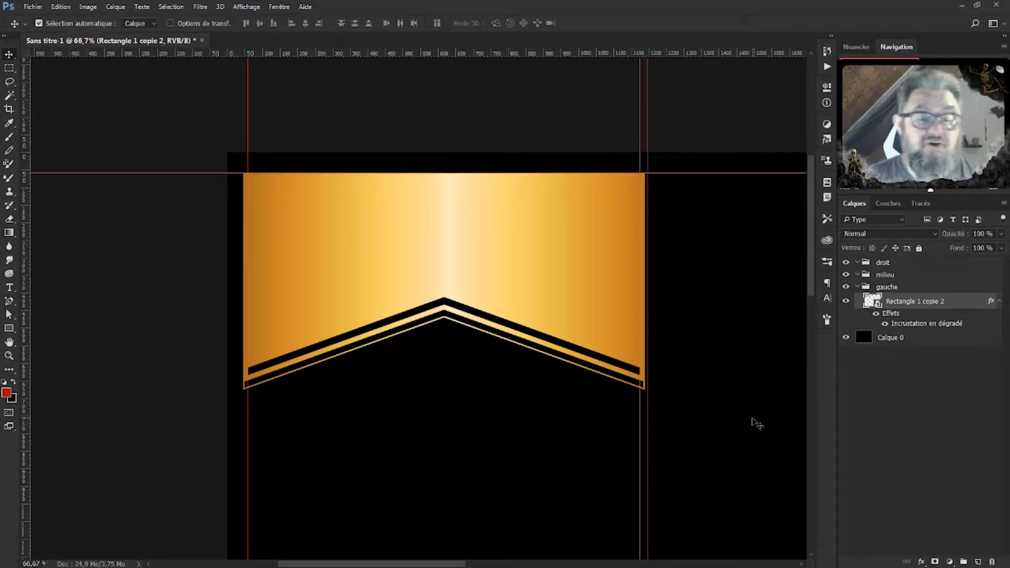
pyautogui.click(9, 68)
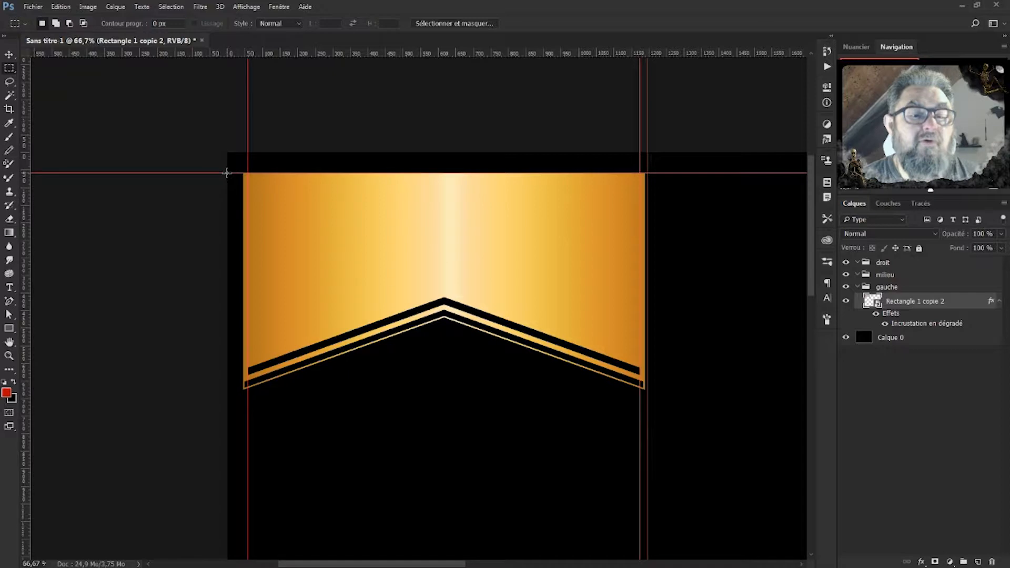
pyautogui.moveTo(227, 172); pyautogui.dragTo(249, 429)
pyautogui.press('Delete')
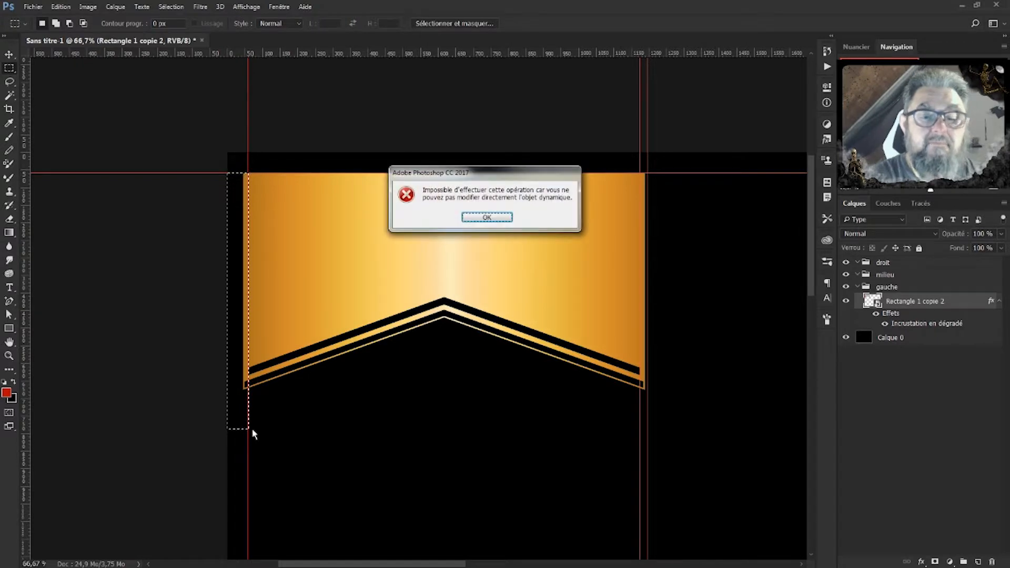
pyautogui.press('Return')
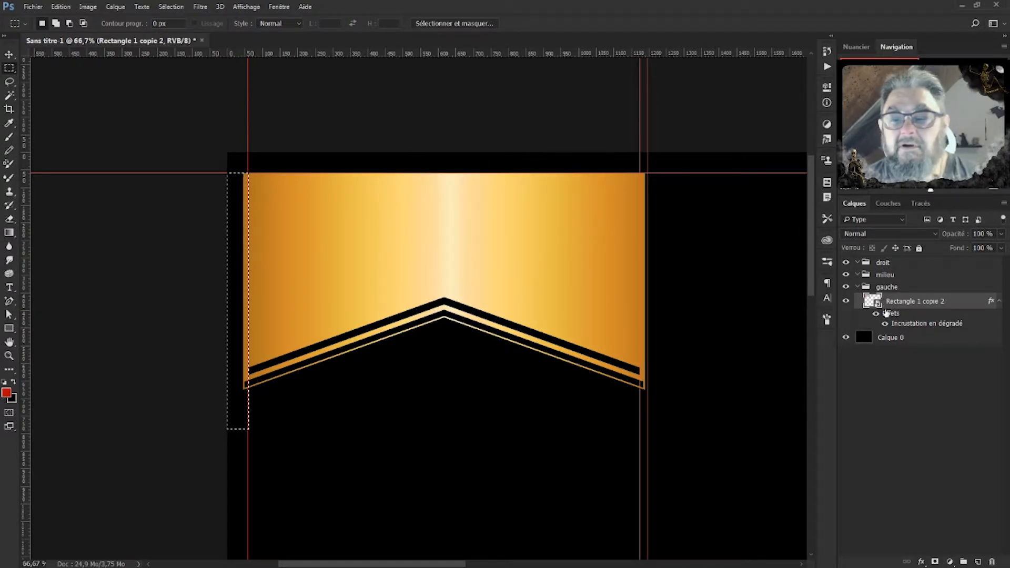
pyautogui.click(935, 562)
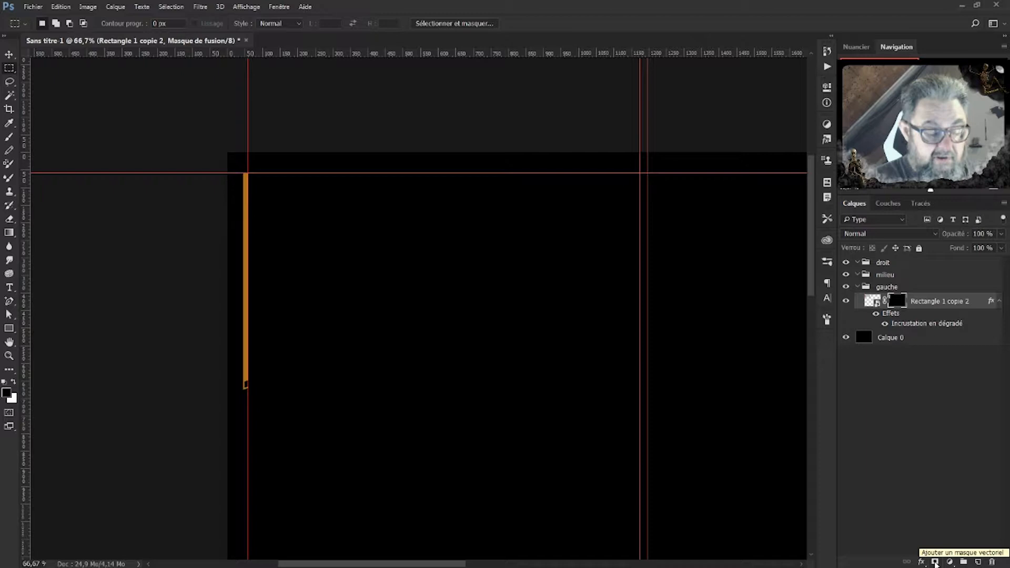
pyautogui.hotkey('ctrl', 'i')
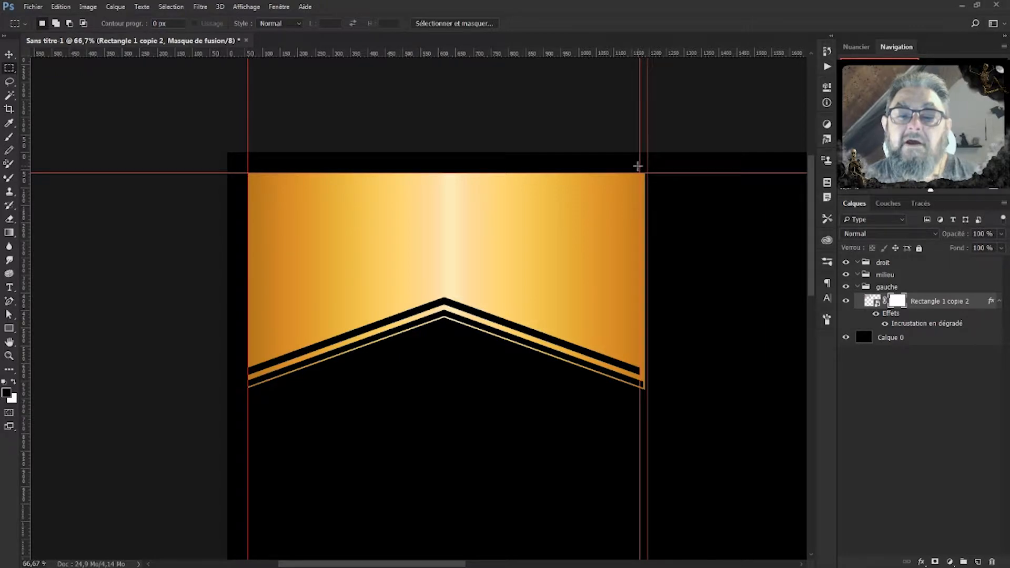
# Marquee the strip past the right guide, paint it black on the mask, then deselect.
pyautogui.moveTo(641, 166); pyautogui.dragTo(662, 420)
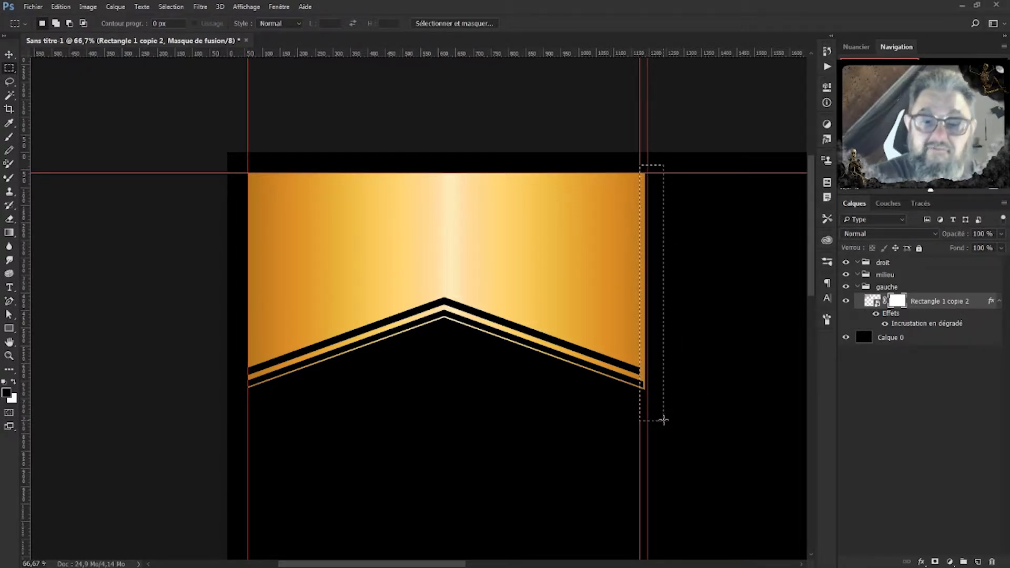
pyautogui.click(8, 138)
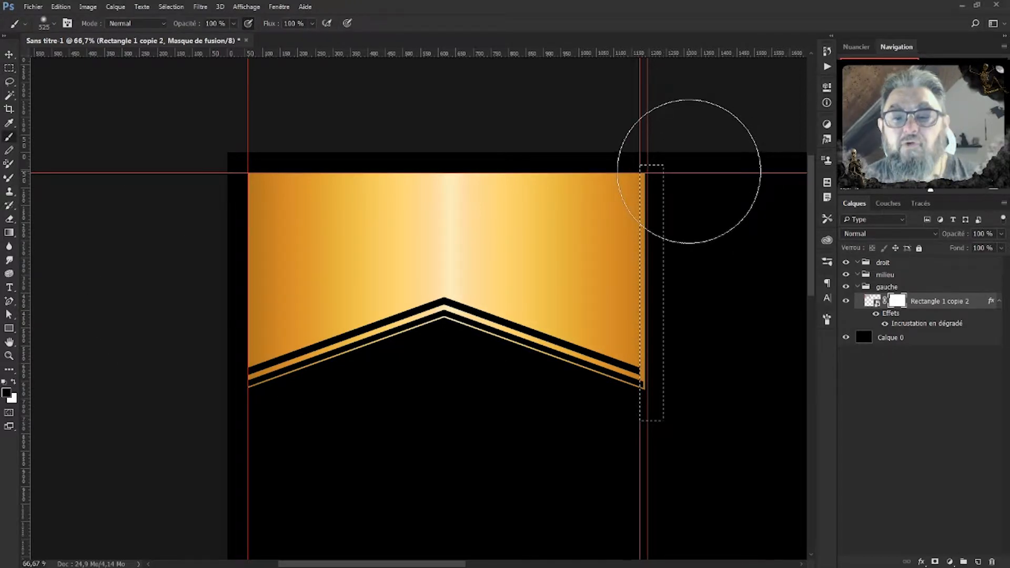
pyautogui.moveTo(689, 171)
pyautogui.mouseDown()
pyautogui.moveTo(711, 338)
pyautogui.moveTo(696, 330)
pyautogui.moveTo(703, 522)
pyautogui.moveTo(662, 496)
pyautogui.moveTo(679, 187)
pyautogui.moveTo(661, 124)
pyautogui.moveTo(772, 457)
pyautogui.mouseUp()
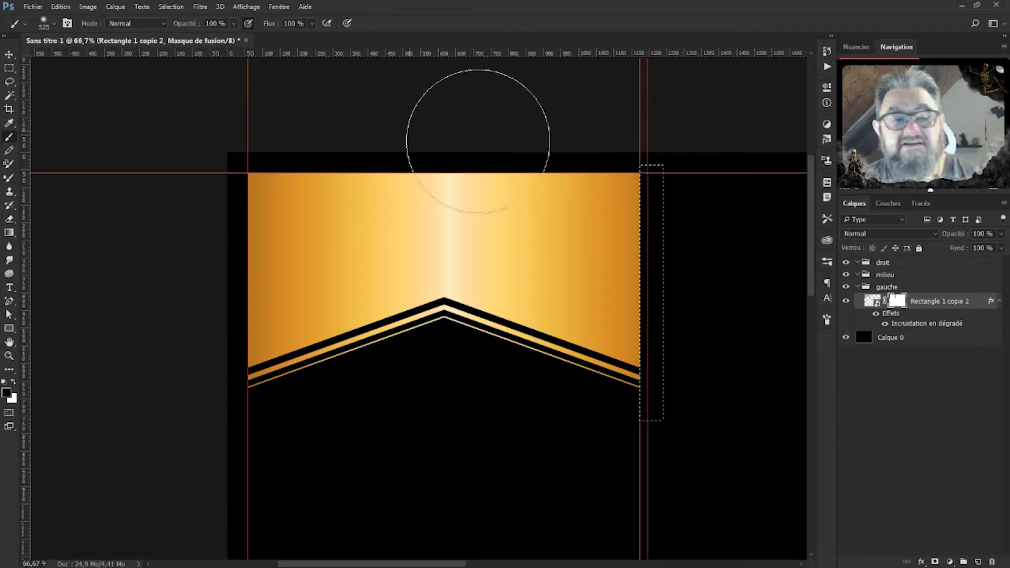
pyautogui.click(6, 55)
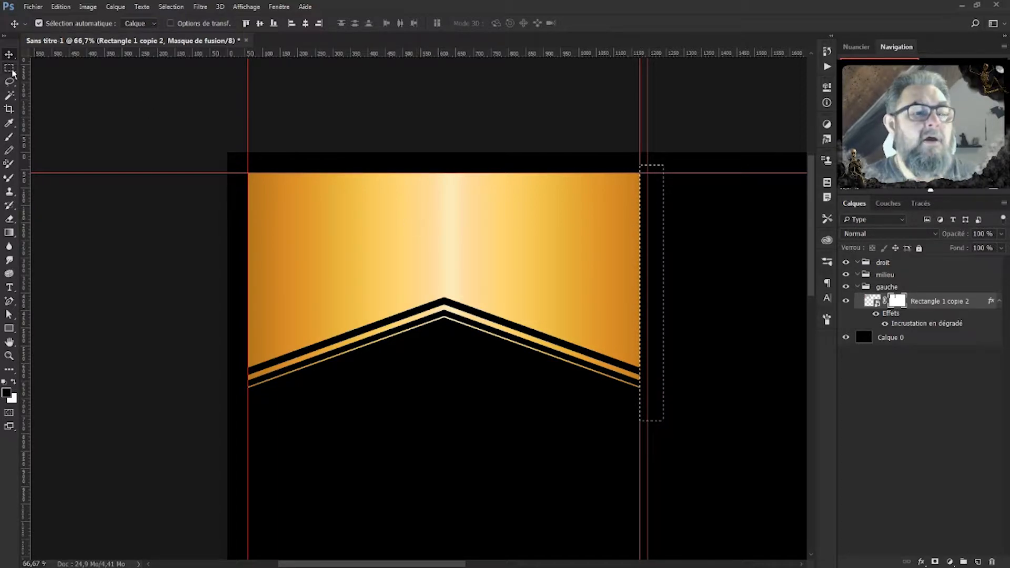
pyautogui.click(9, 138)
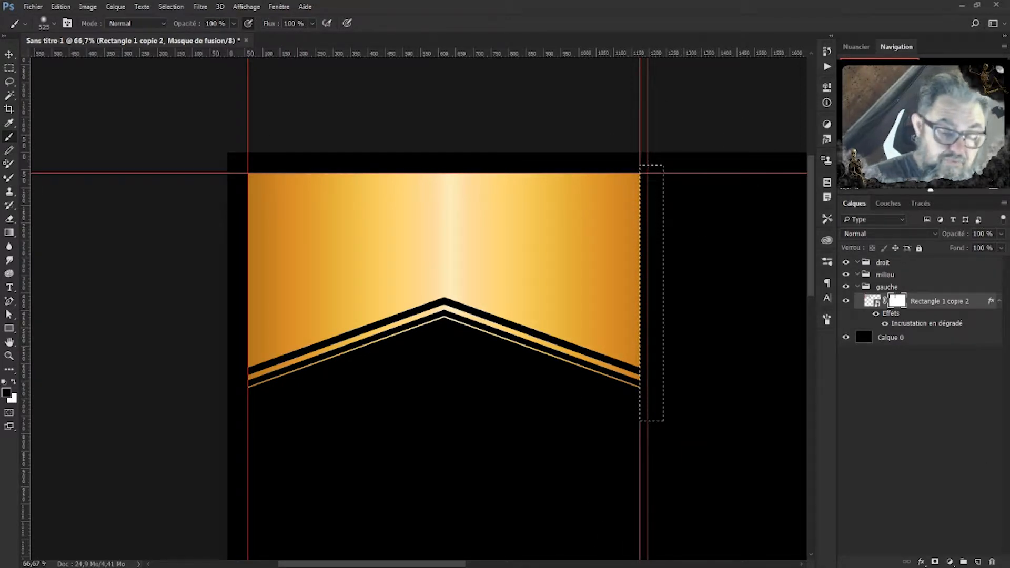
pyautogui.hotkey('ctrl', 'd')
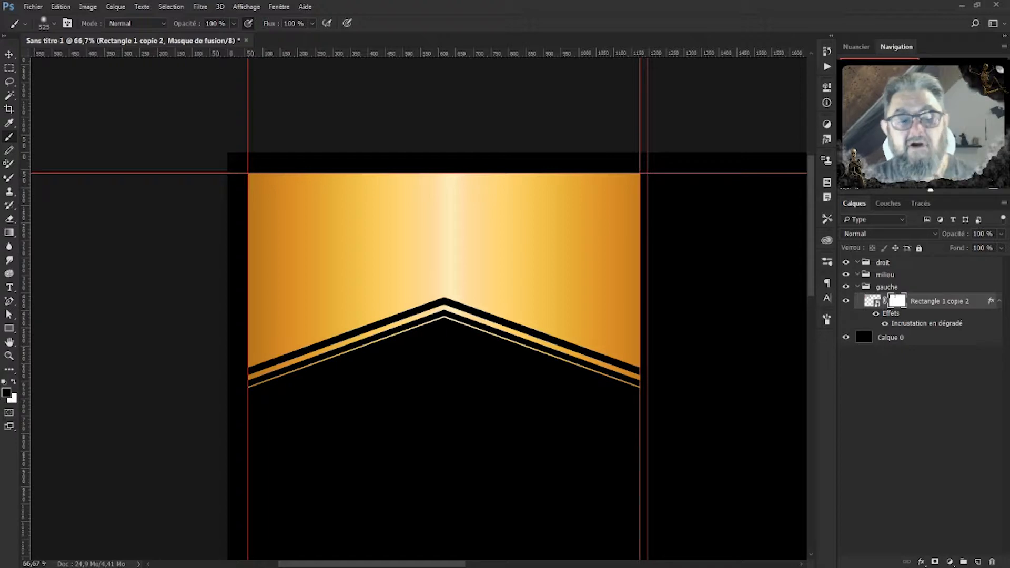
# Zoom and toggle the guides to inspect the trimmed gold banner across the layout.
pyautogui.hotkey('ctrl', '-')
pyautogui.hotkey('ctrl', '-')
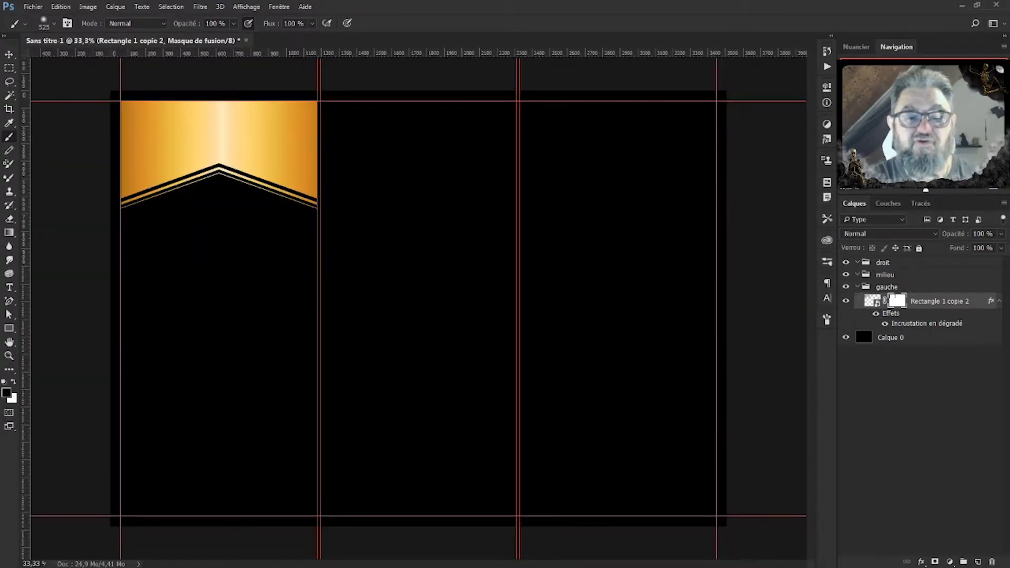
pyautogui.hotkey('ctrl', 'h')
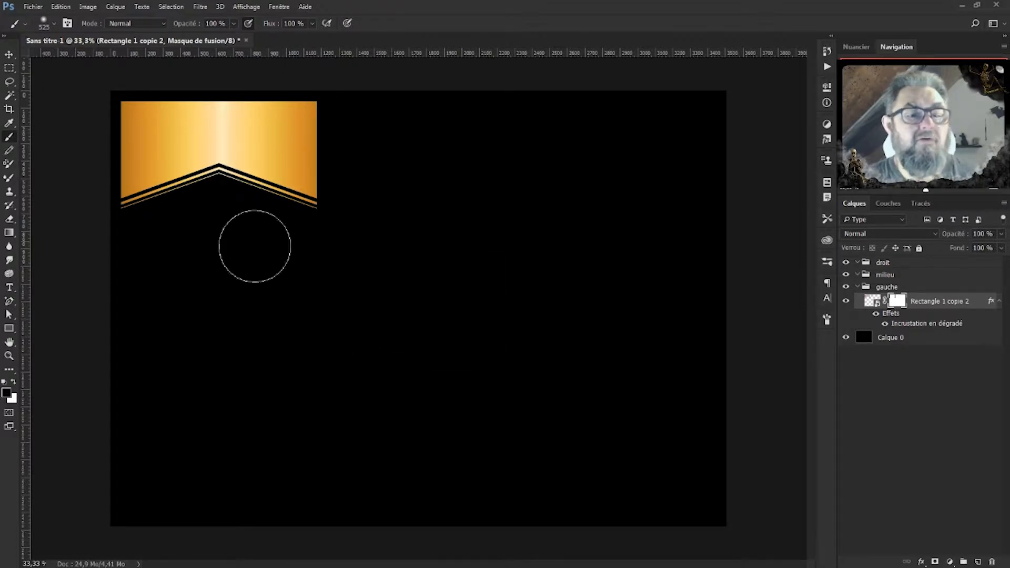
pyautogui.click(14, 58)
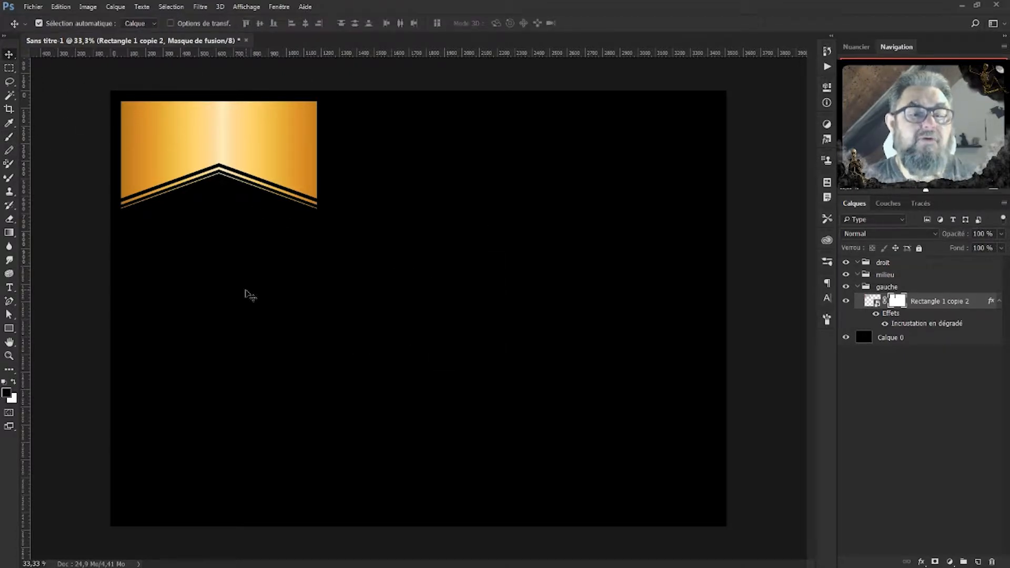
pyautogui.hotkey('ctrl', '+')
pyautogui.hotkey('ctrl', '+')
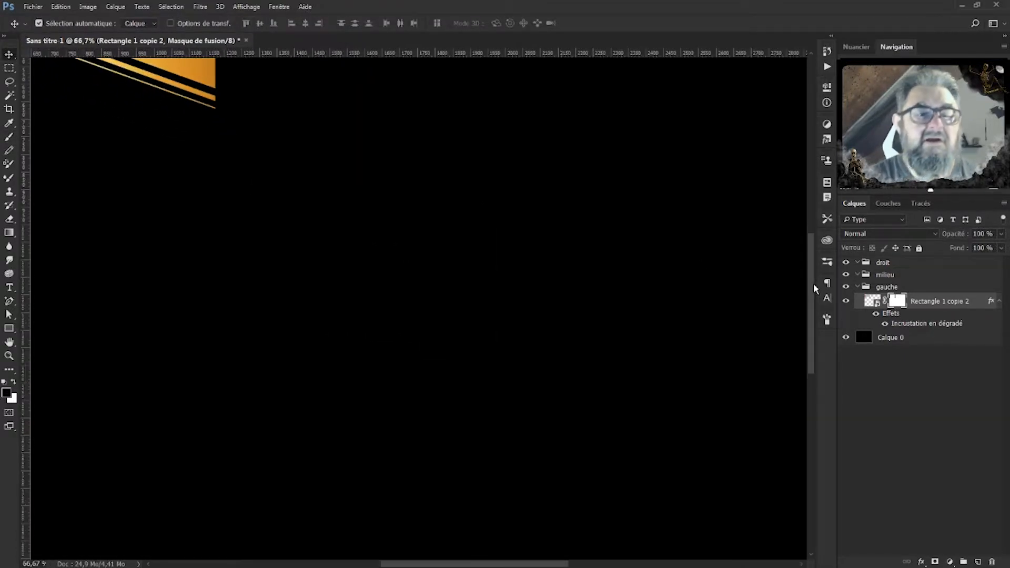
pyautogui.moveTo(498, 161); pyautogui.dragTo(762, 372)
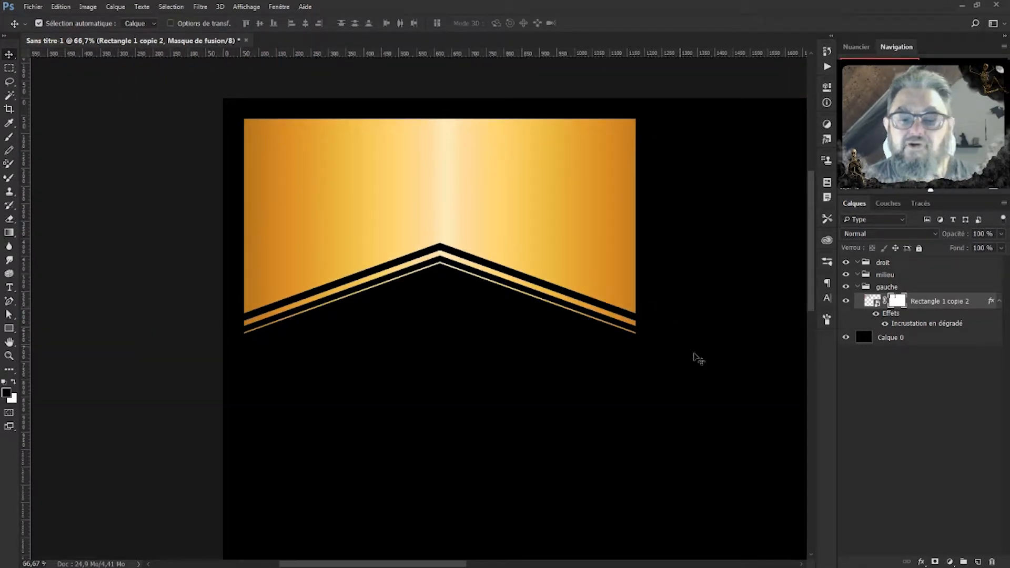
pyautogui.hotkey('ctrl', '-')
pyautogui.hotkey('ctrl', '-')
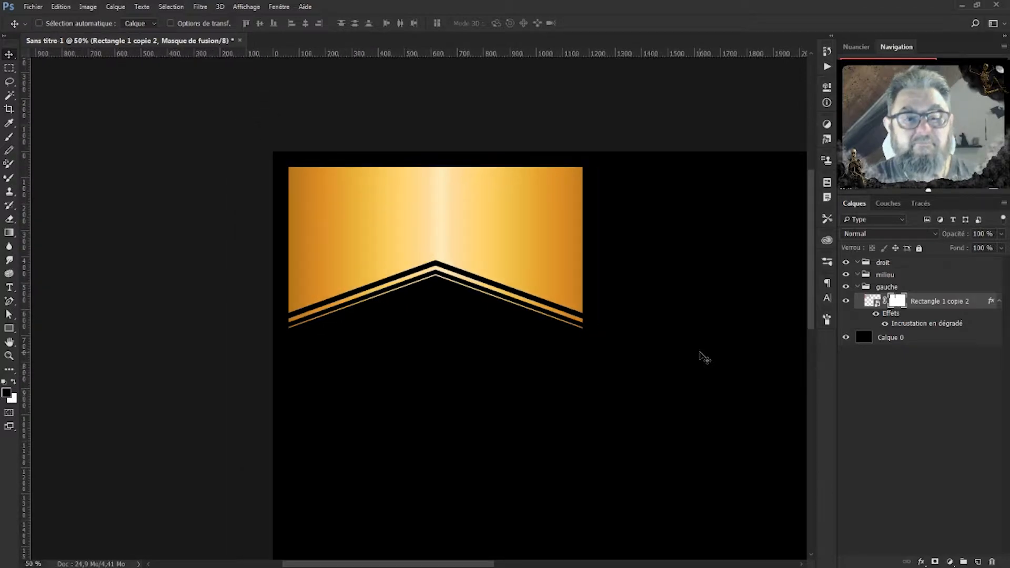
pyautogui.hotkey('ctrl', ';')
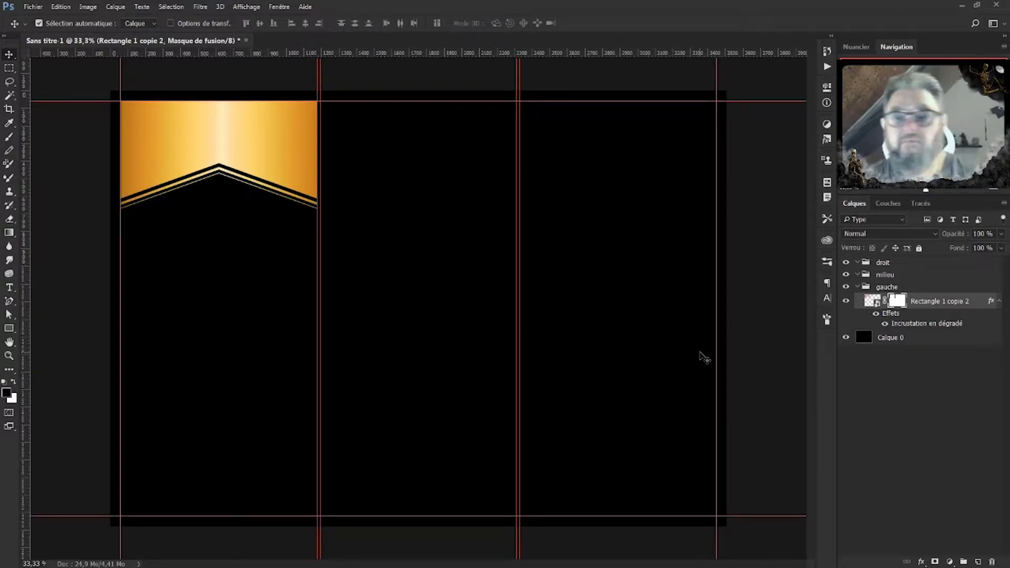
# Put the banner layer into a new group named rect_dégra.
pyautogui.click(872, 301)
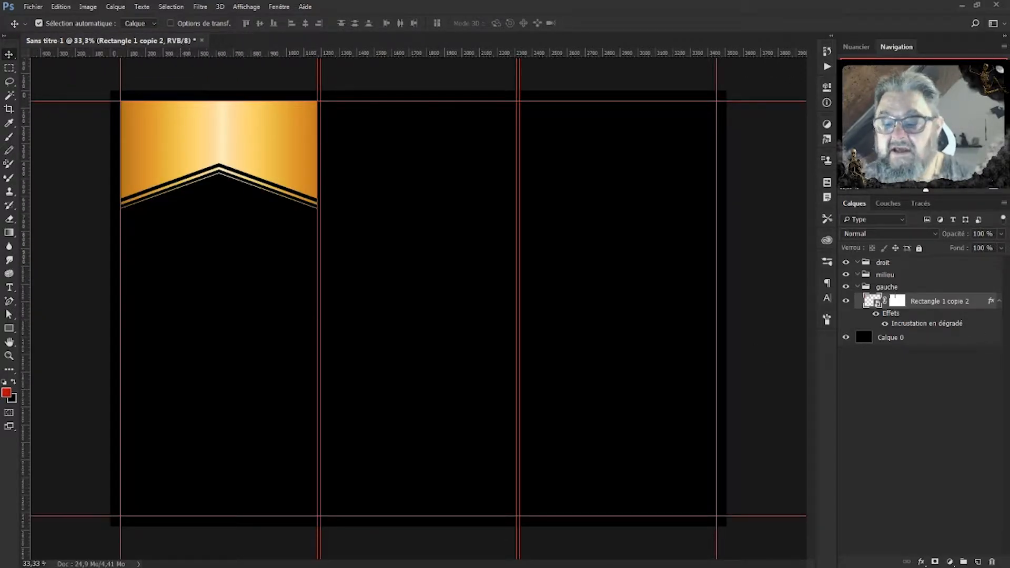
pyautogui.click(965, 562)
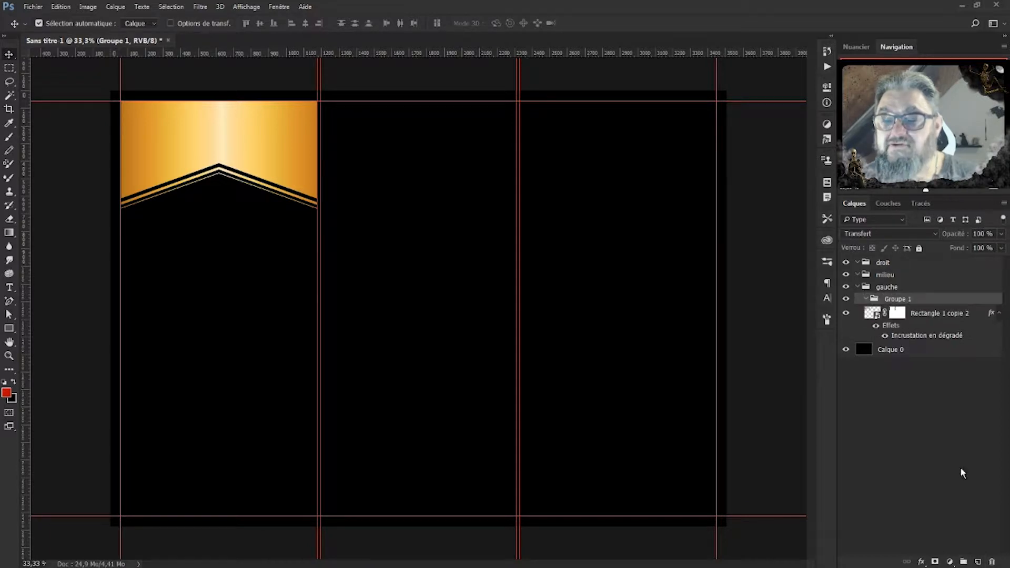
pyautogui.click(916, 313)
pyautogui.doubleClick(900, 299)
pyautogui.write('r')
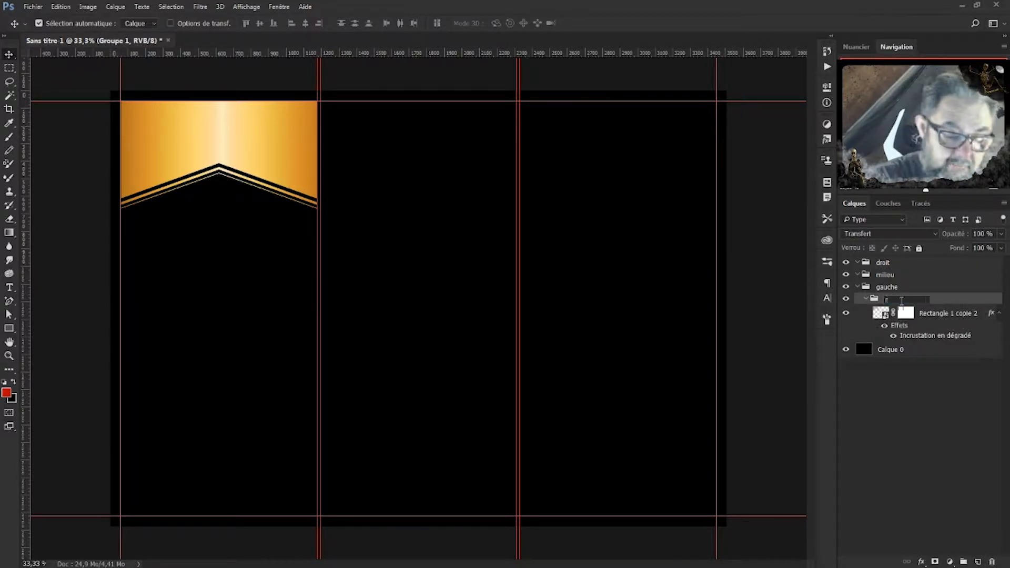
pyautogui.write('edt')
pyautogui.press('Return')
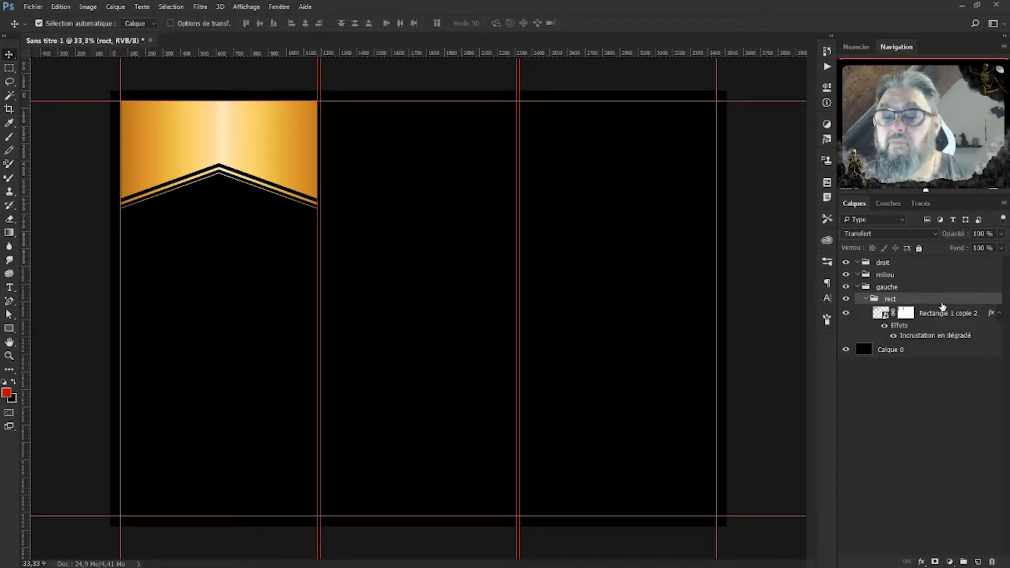
pyautogui.click(866, 299)
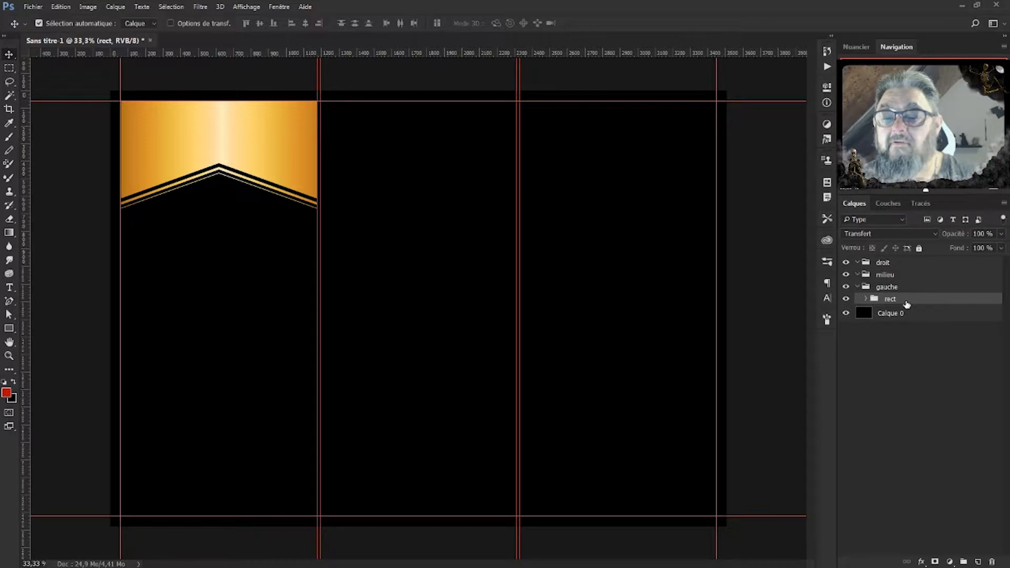
pyautogui.doubleClick(895, 299)
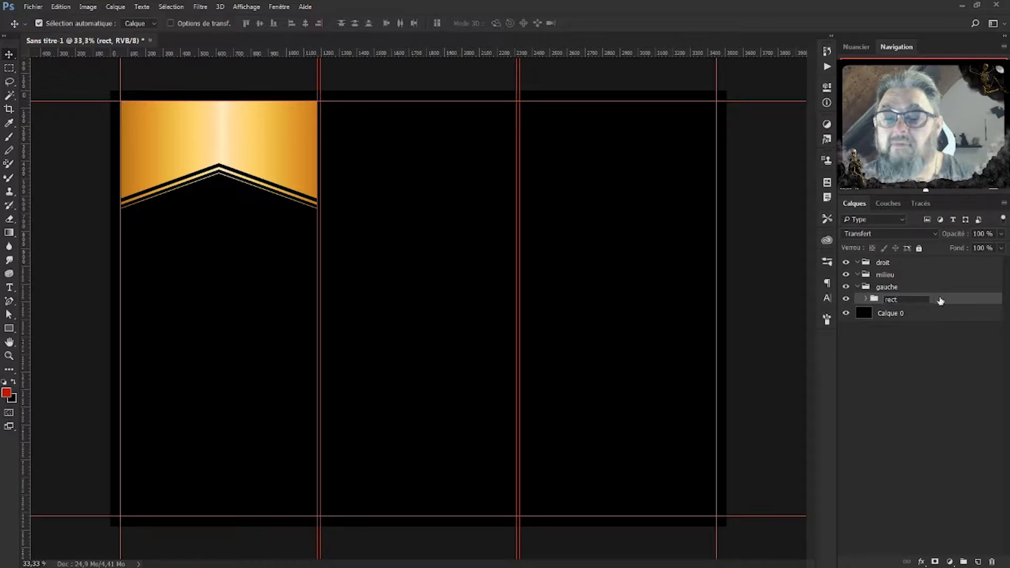
pyautogui.write('_')
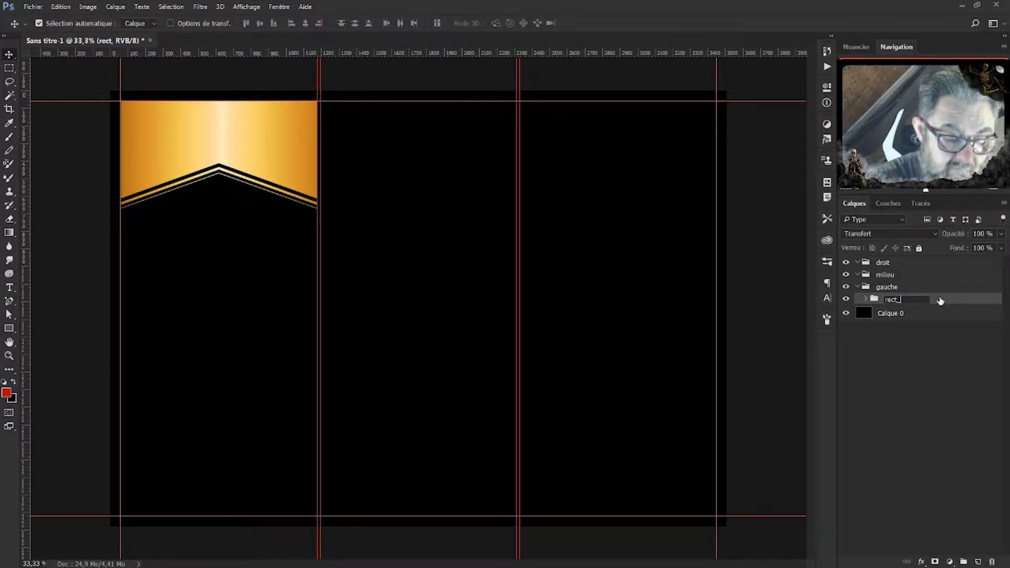
pyautogui.write('dégr')
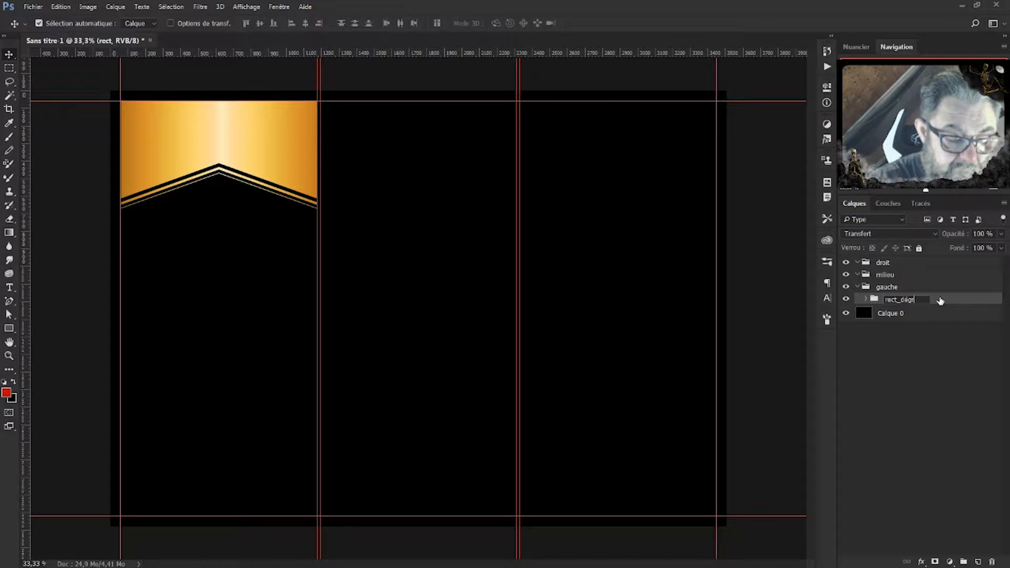
pyautogui.write('a')
pyautogui.press('Return')
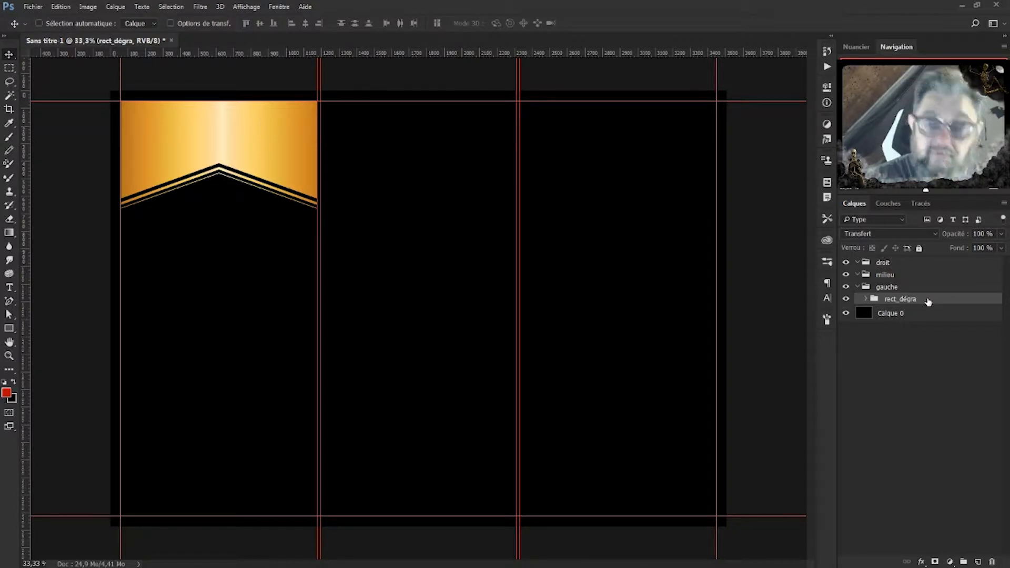
# Duplicate the rect_dégra group and move the copy into the milieu group.
pyautogui.hotkey('ctrl', 'j')
pyautogui.moveTo(929, 300); pyautogui.dragTo(904, 276)
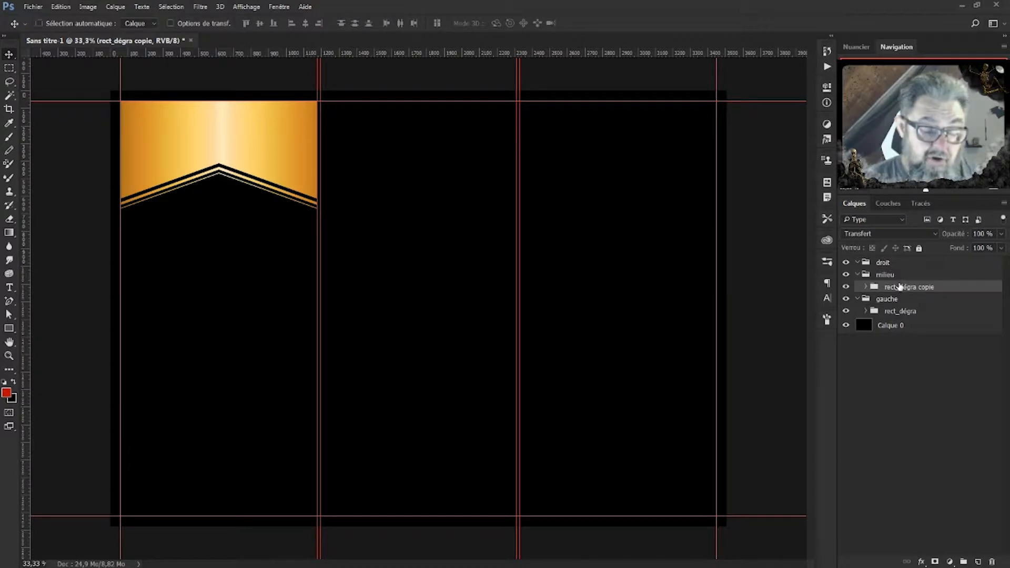
pyautogui.hotkey('ctrl', 't')
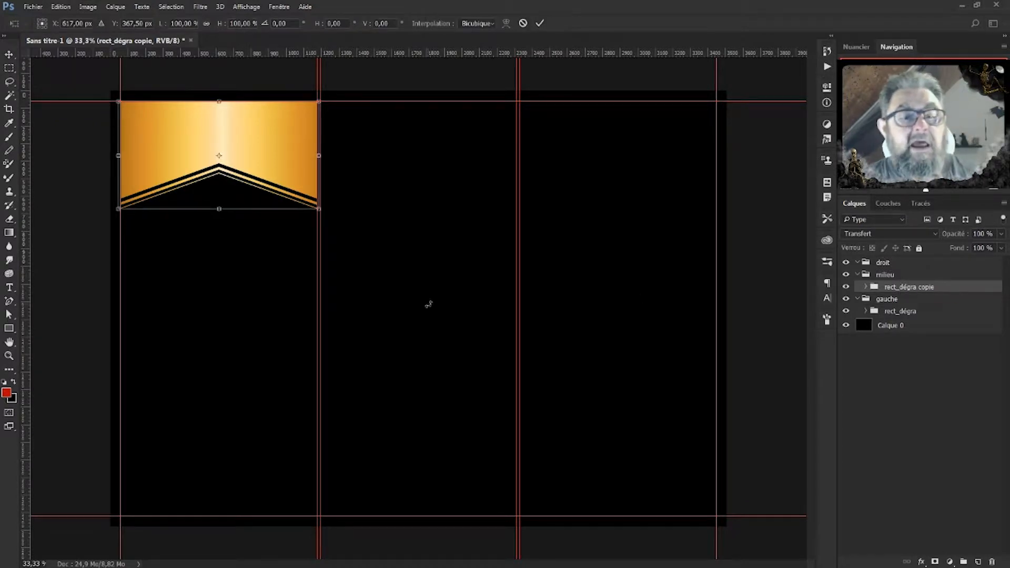
# Rotate the banner copy 180° and drag it to the bottom of the middle panel.
pyautogui.rightClick(279, 135)
pyautogui.click(339, 255)
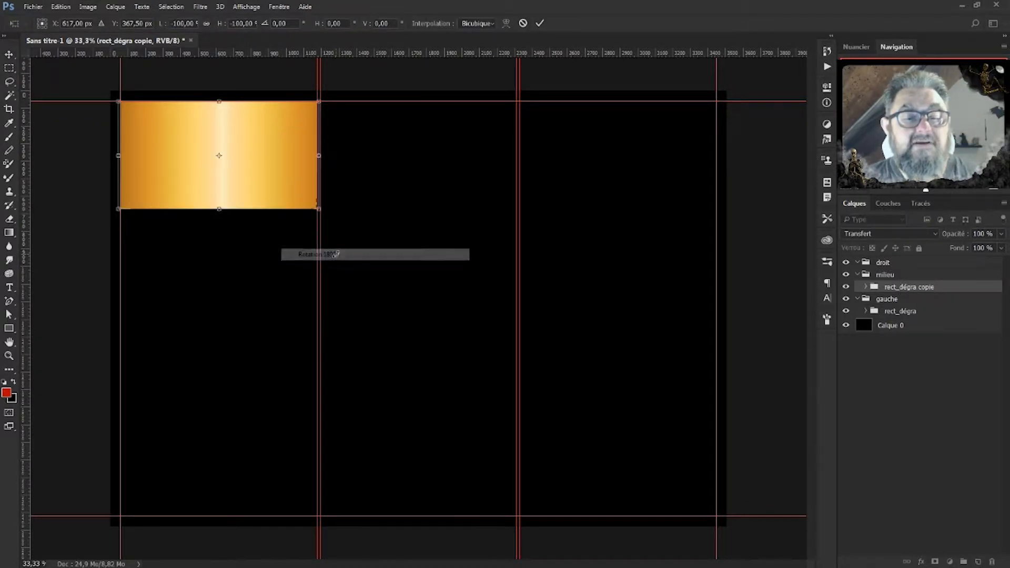
pyautogui.moveTo(294, 144); pyautogui.dragTo(495, 447)
pyautogui.press('Return')
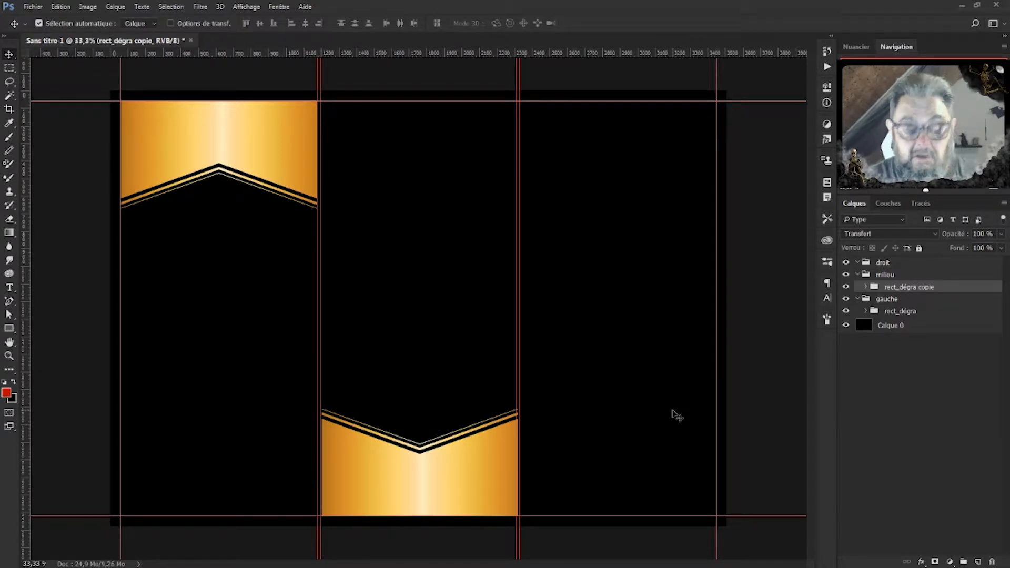
# Nudge the bottom banner two steps left onto the middle panel's guides.
pyautogui.hotkey('ctrl', '+')
pyautogui.moveTo(417, 407); pyautogui.dragTo(468, 227)
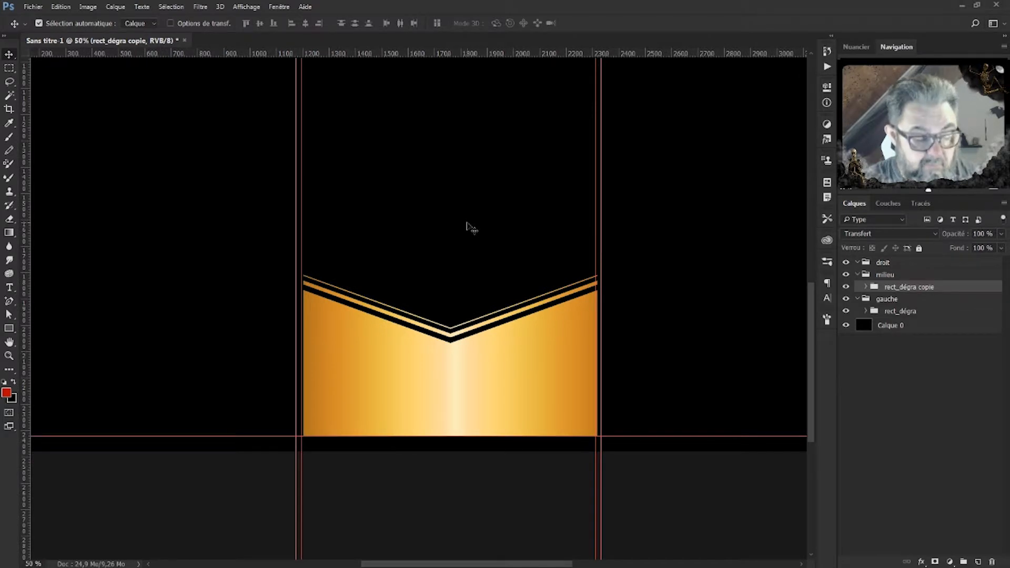
pyautogui.hotkey('ctrl', '+')
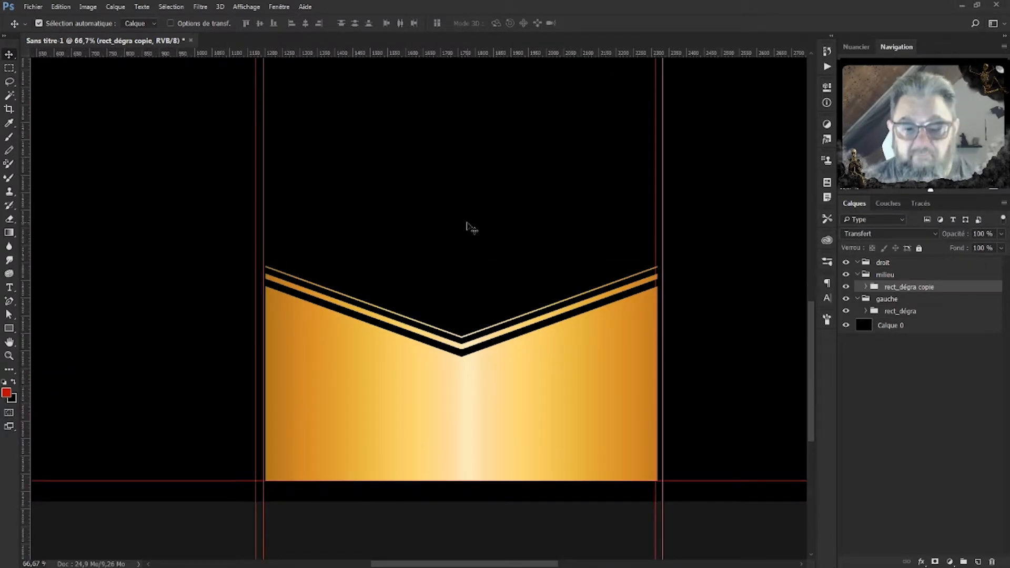
pyautogui.click(587, 404)
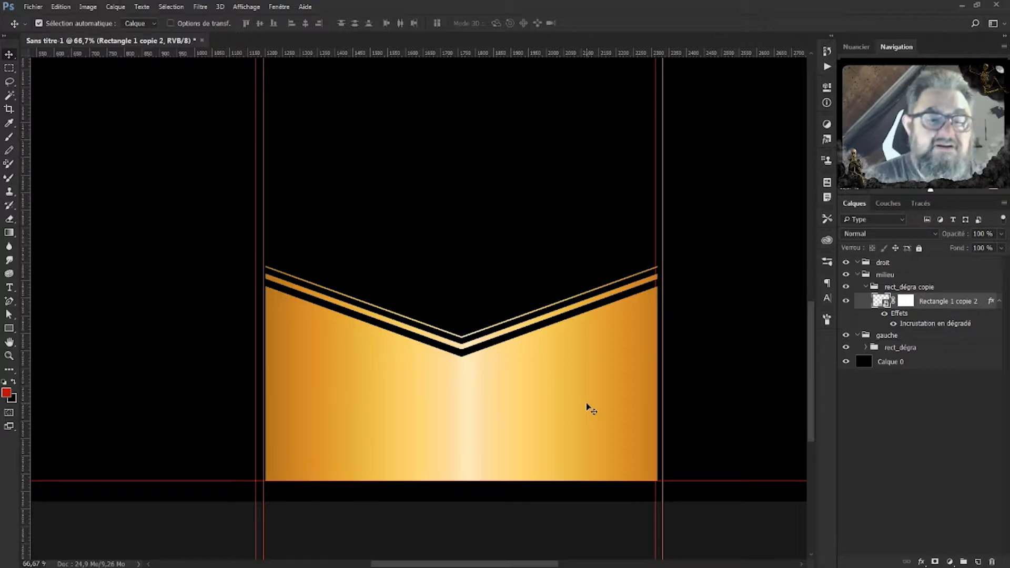
pyautogui.press('Left')
pyautogui.press('Left')
pyautogui.press('Left')
pyautogui.press('Left')
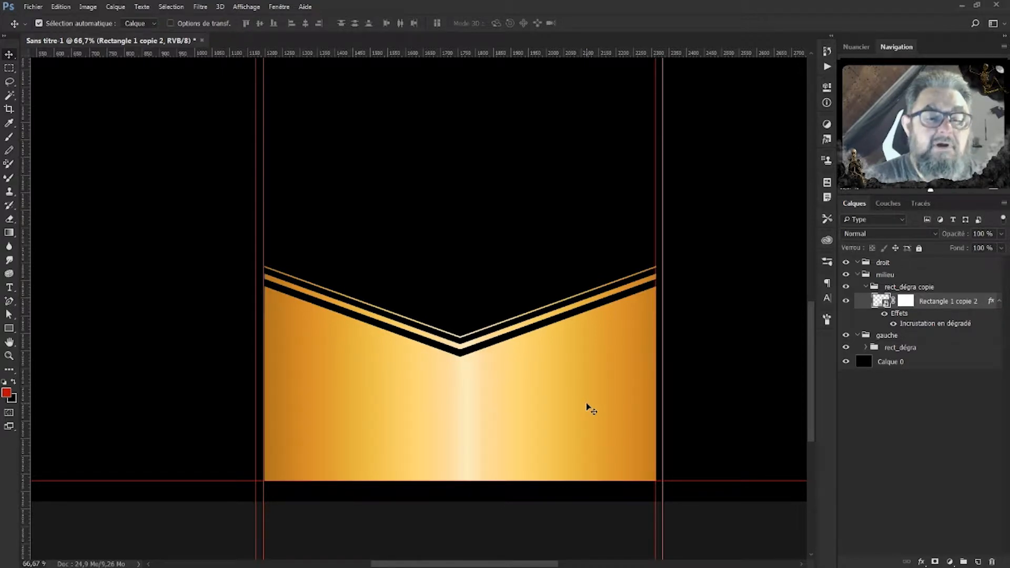
pyautogui.press('Left')
pyautogui.press('Left')
pyautogui.press('Left')
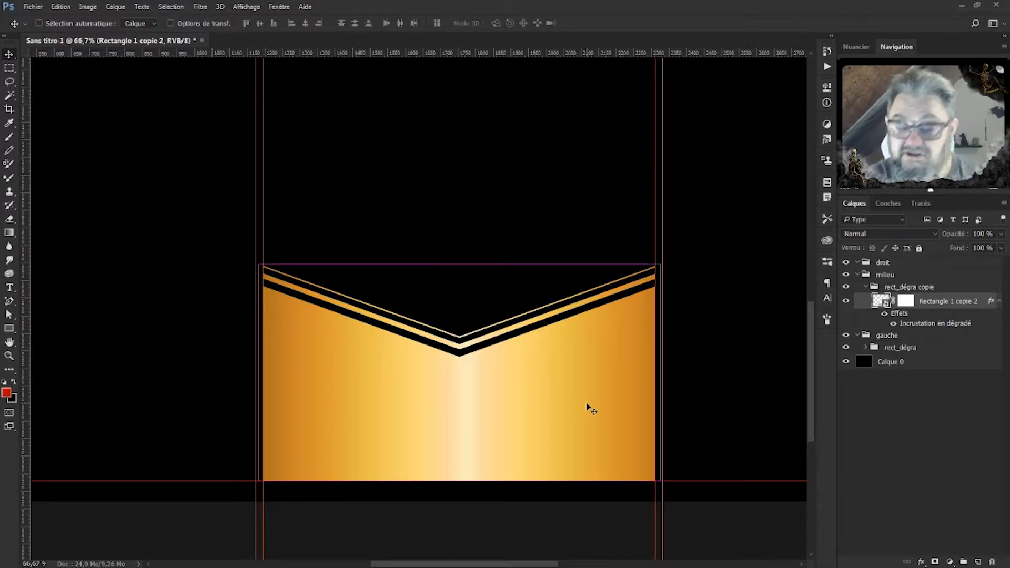
pyautogui.hotkey('ctrl', '-')
pyautogui.hotkey('ctrl', '-')
pyautogui.hotkey('ctrl', '-')
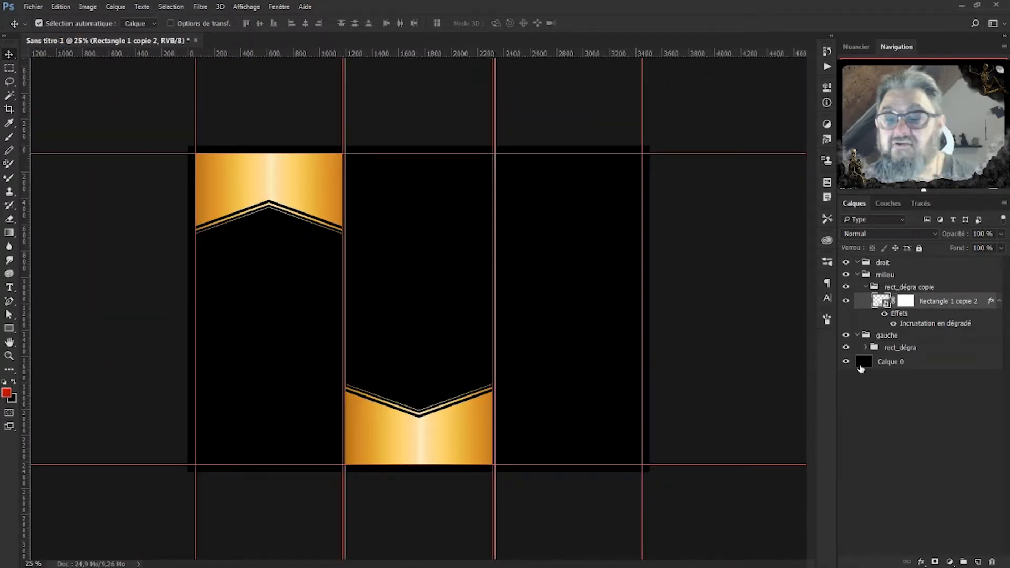
# Duplicate the left rect_dégra group and line the copy up across the top of the right panel.
pyautogui.click(869, 288)
pyautogui.click(867, 287)
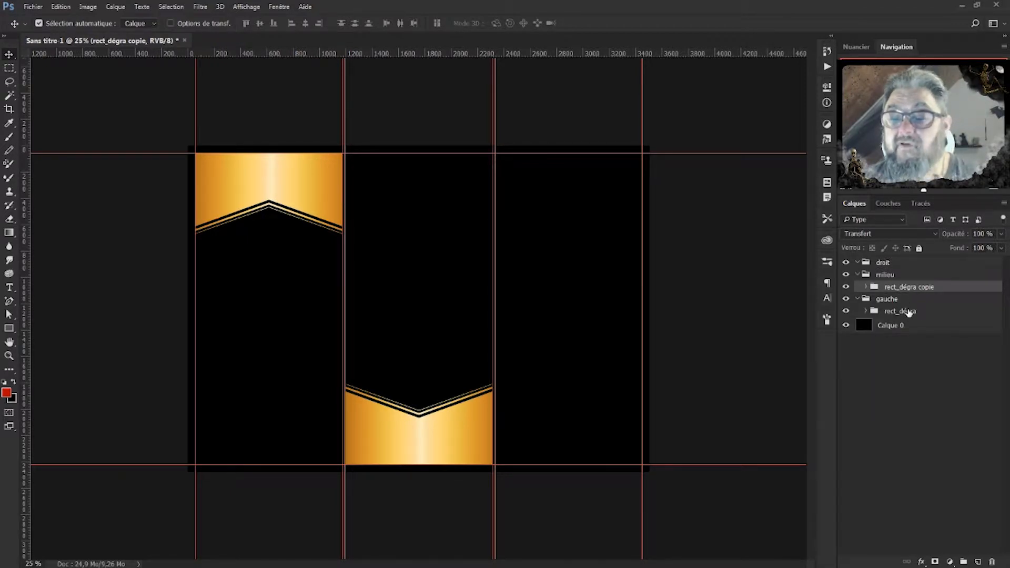
pyautogui.click(908, 312)
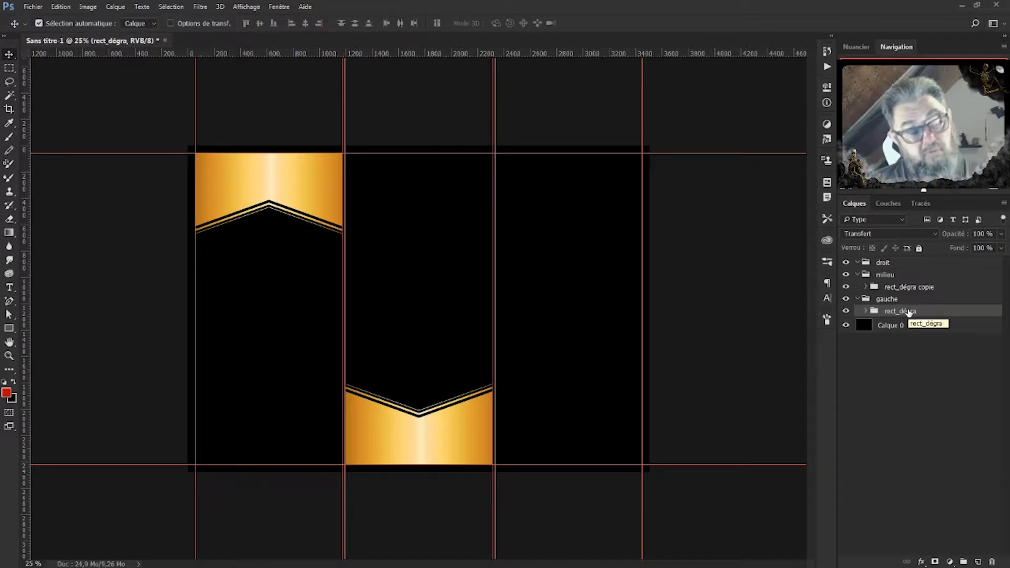
pyautogui.hotkey('ctrl', 'j')
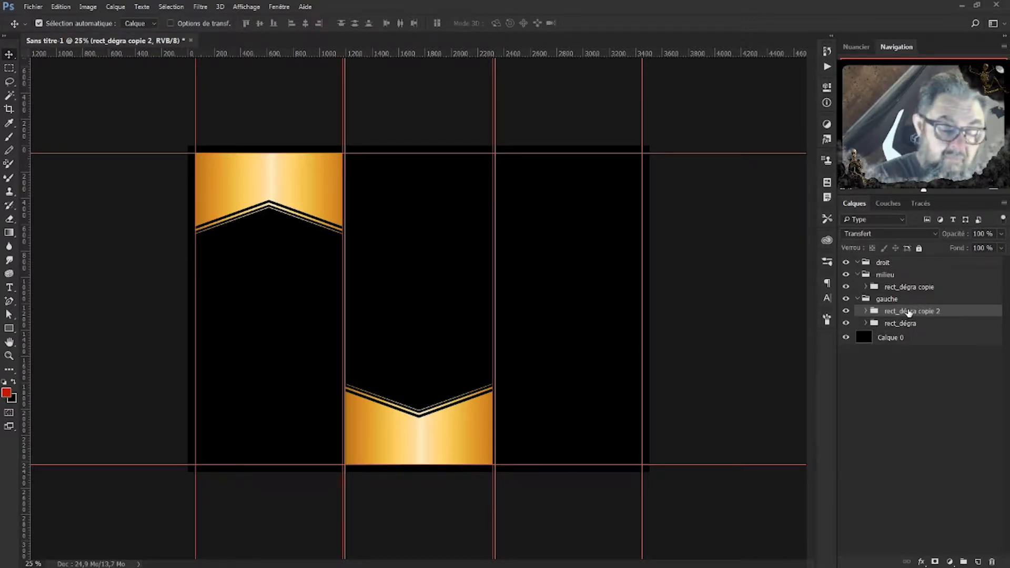
pyautogui.moveTo(331, 189); pyautogui.dragTo(627, 189)
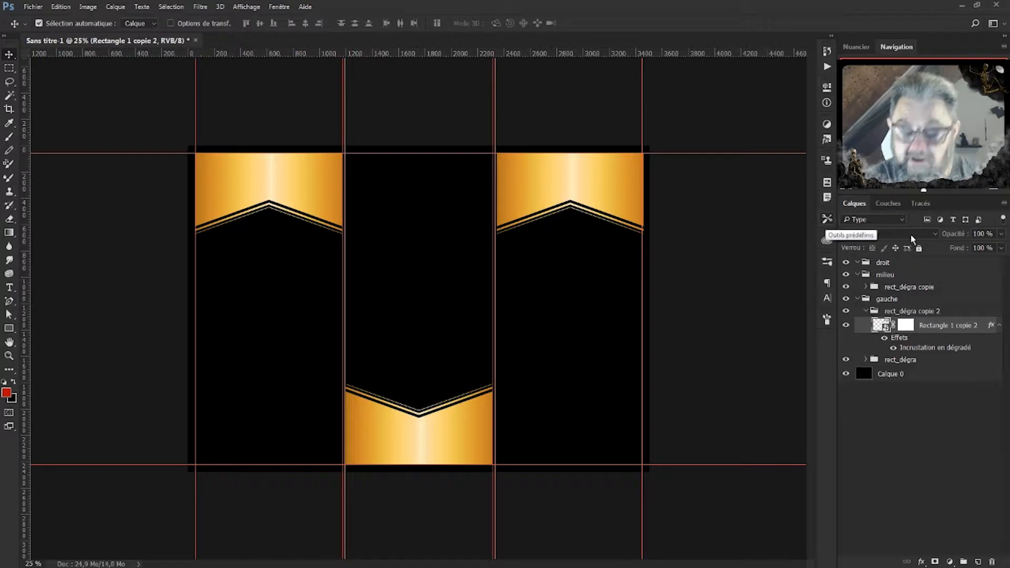
pyautogui.press('Left')
pyautogui.press('Left')
pyautogui.press('Left')
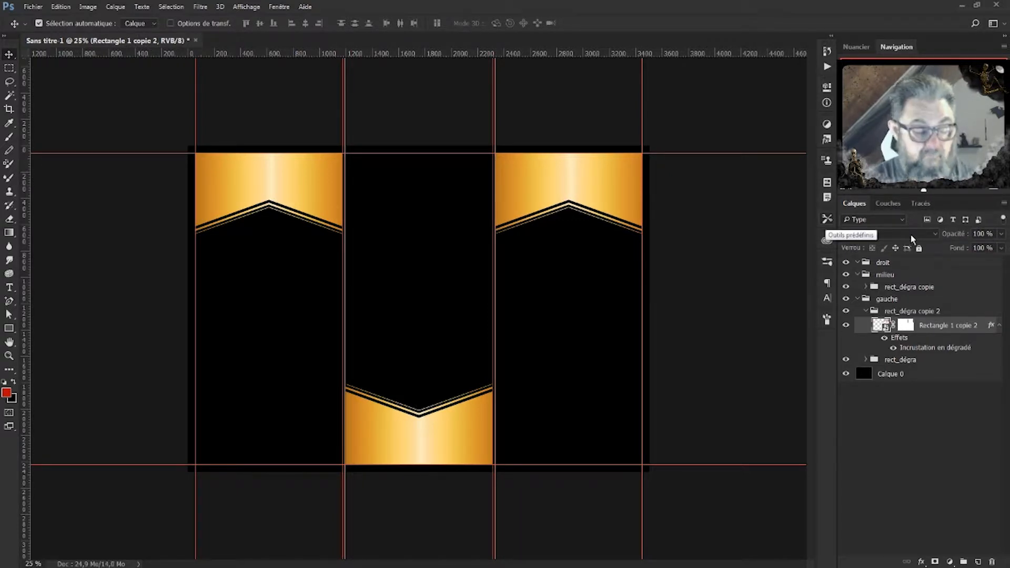
pyautogui.hotkey('ctrl', '+')
pyautogui.hotkey('ctrl', '+')
pyautogui.hotkey('ctrl', '+')
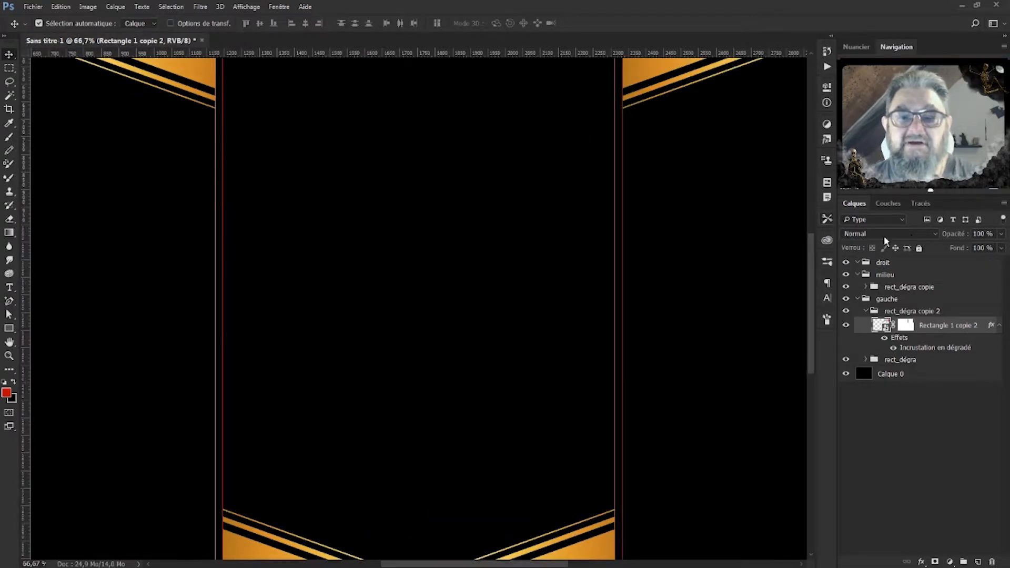
pyautogui.moveTo(706, 183); pyautogui.dragTo(432, 416)
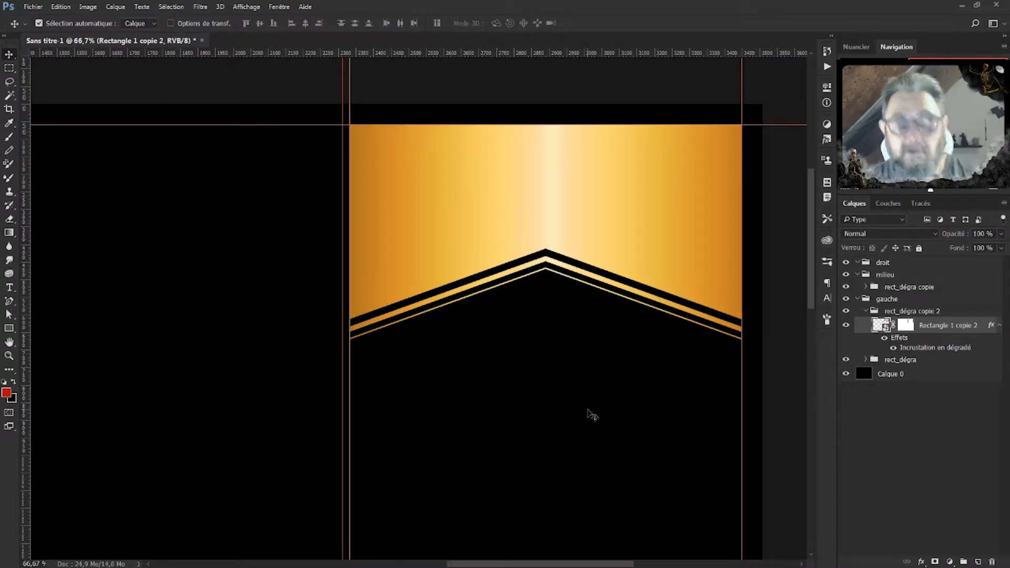
pyautogui.hotkey('ctrl', '-')
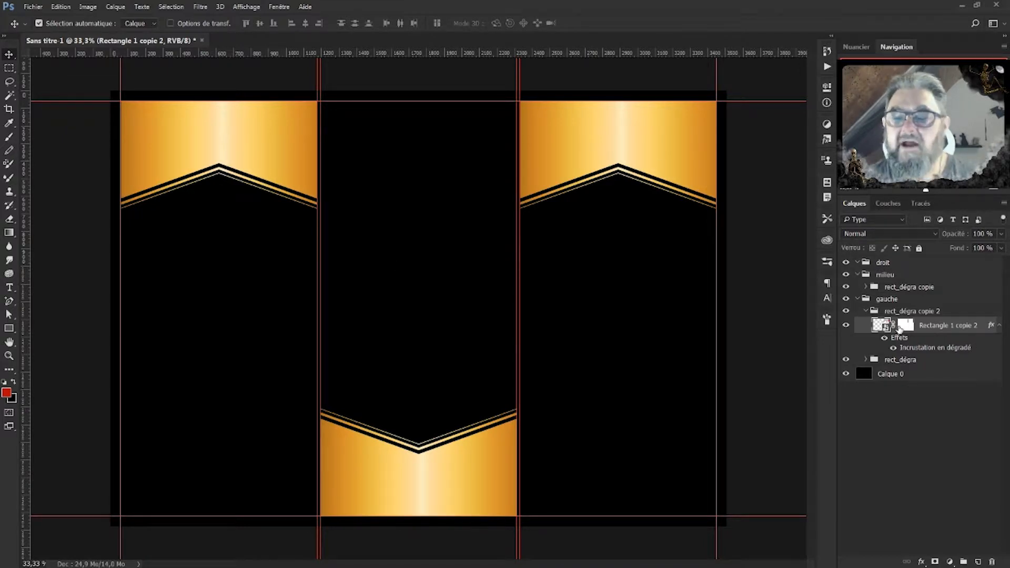
pyautogui.click(867, 312)
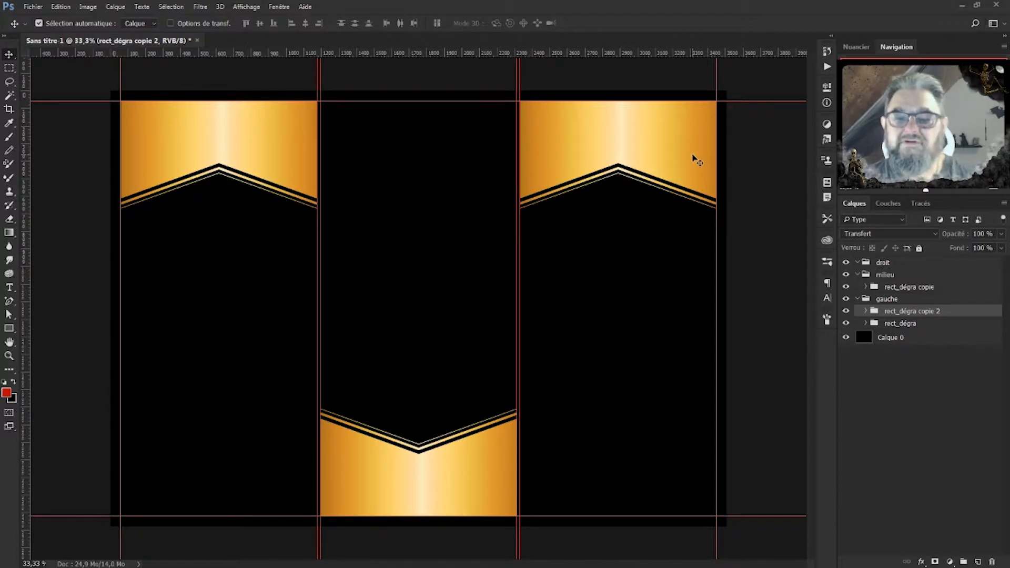
# Move rect_dégra copie 2 into the droit group.
pyautogui.click(930, 326)
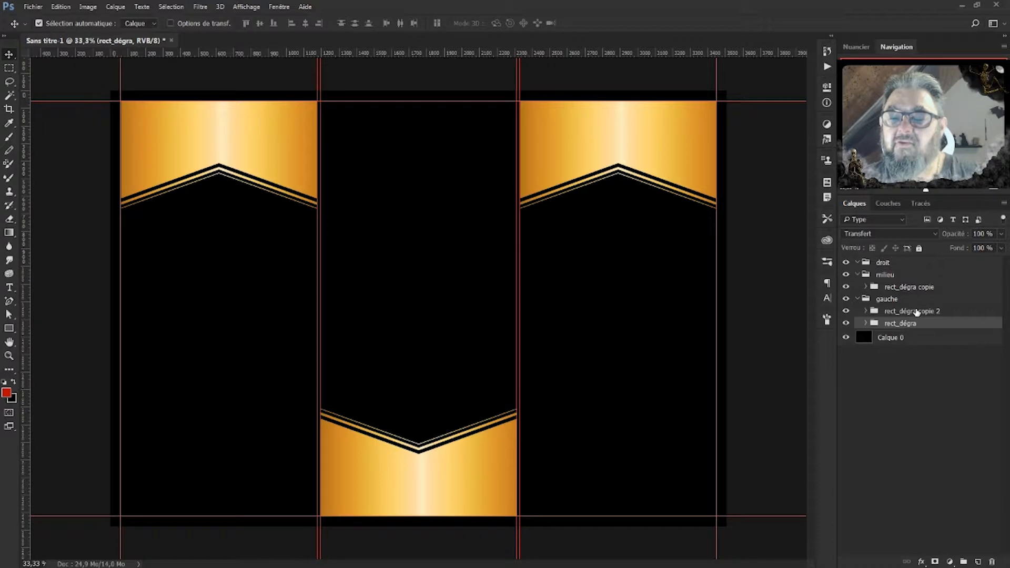
pyautogui.click(916, 313)
pyautogui.moveTo(907, 315); pyautogui.dragTo(894, 269)
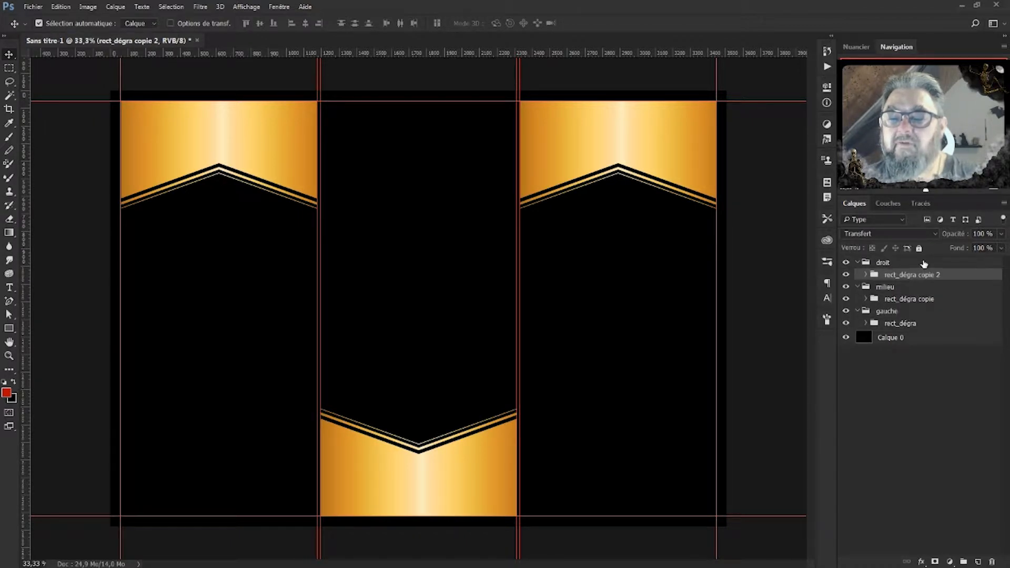
# Colour-label the droit group red, milieu yellow and gauche green.
pyautogui.rightClick(924, 264)
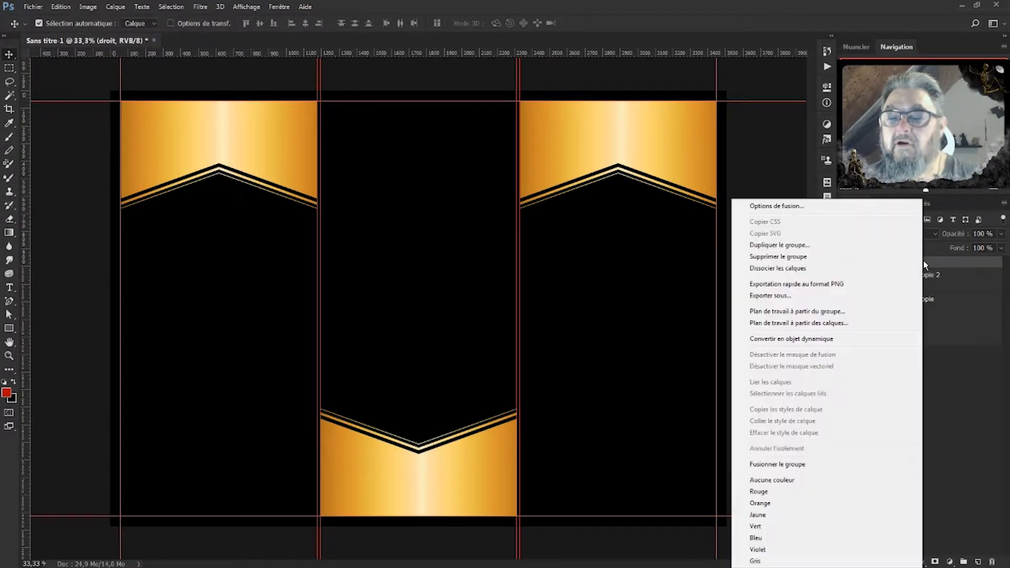
pyautogui.click(765, 493)
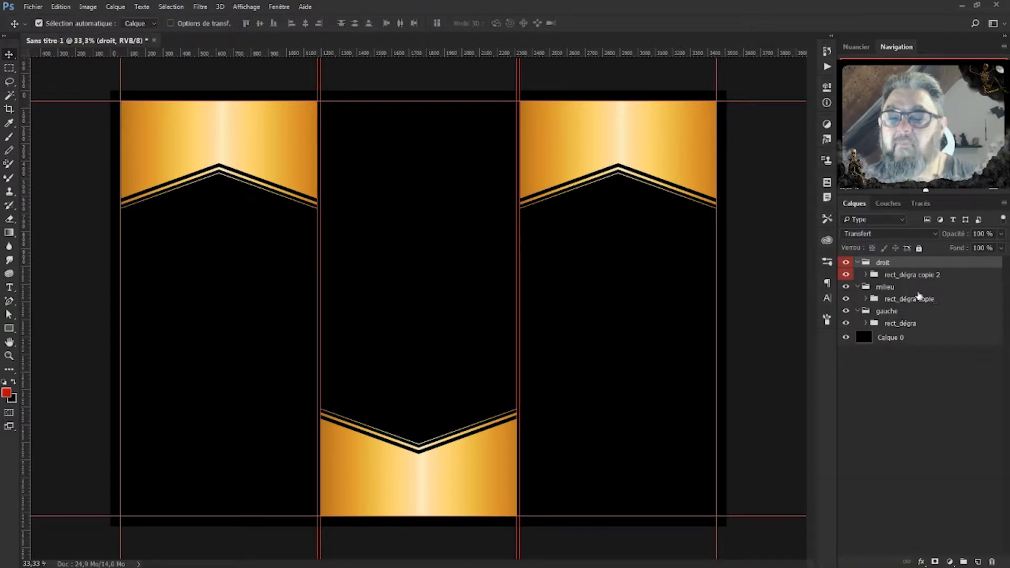
pyautogui.click(918, 288)
pyautogui.rightClick(918, 288)
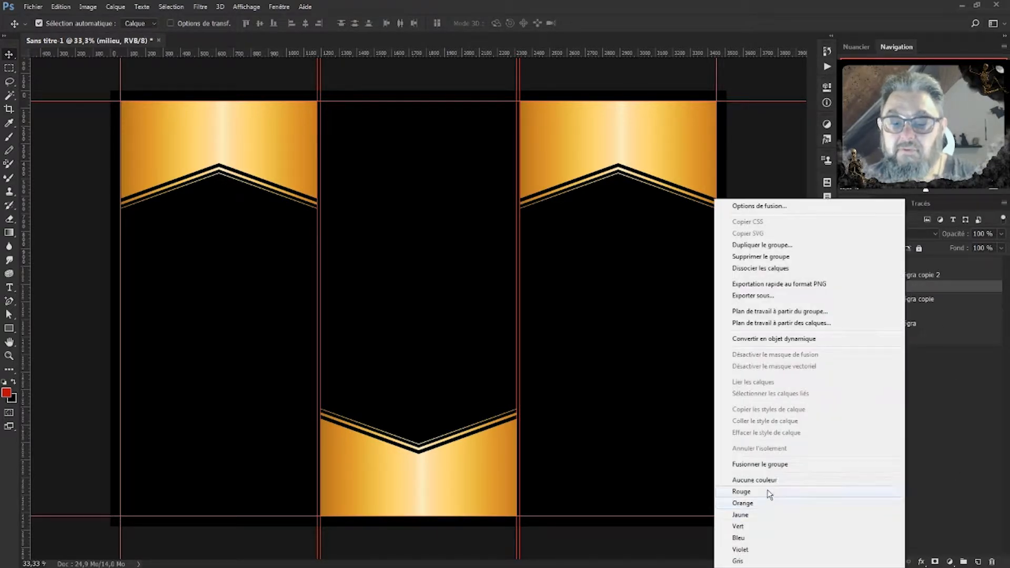
pyautogui.click(749, 516)
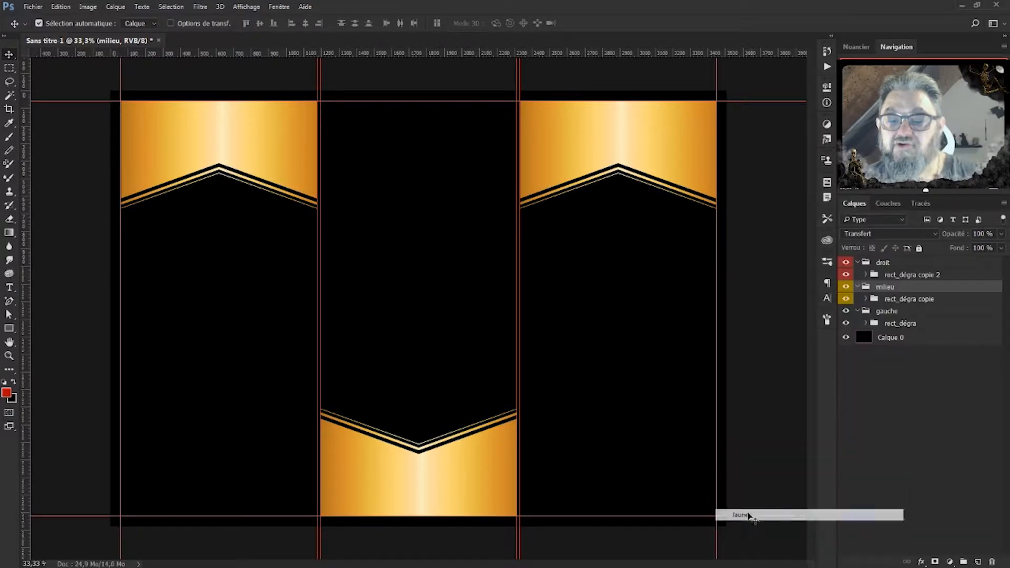
pyautogui.rightClick(905, 312)
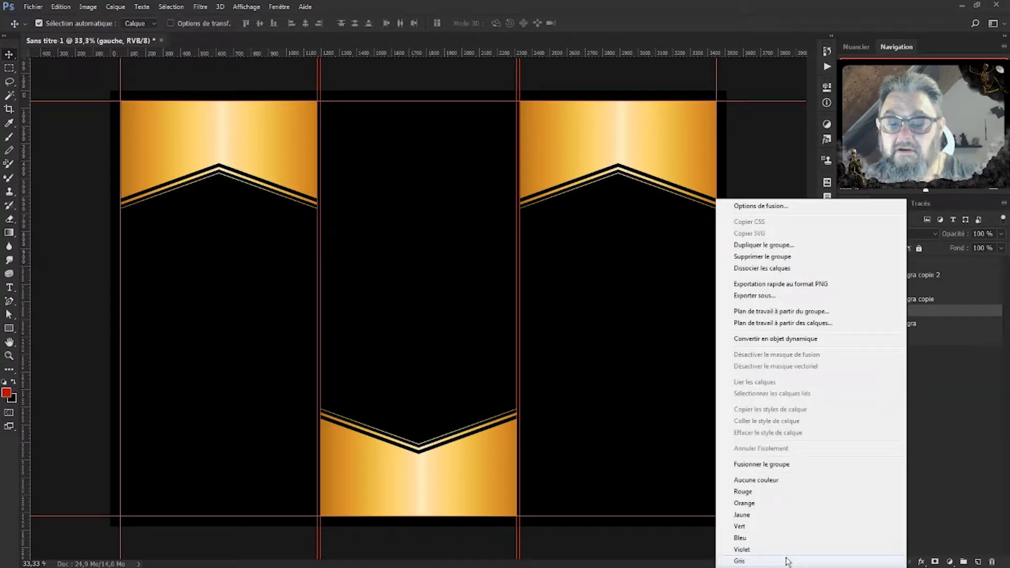
pyautogui.click(750, 526)
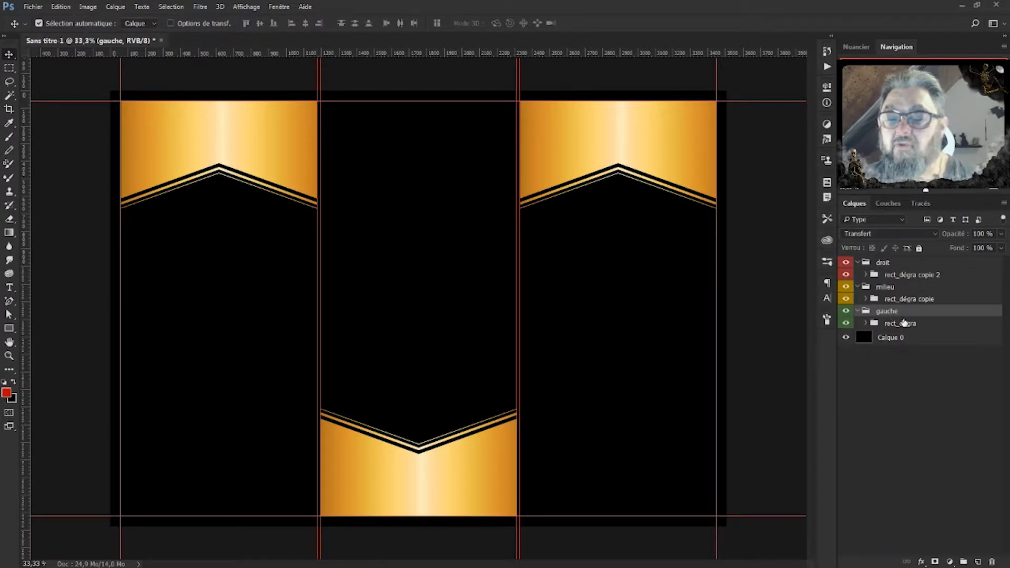
pyautogui.click(904, 323)
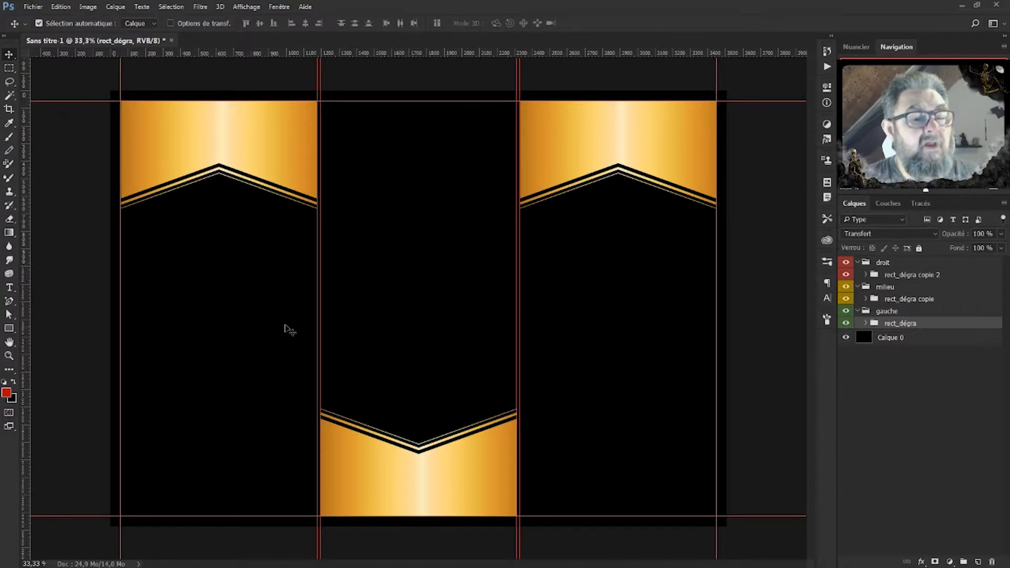
pyautogui.click(9, 329)
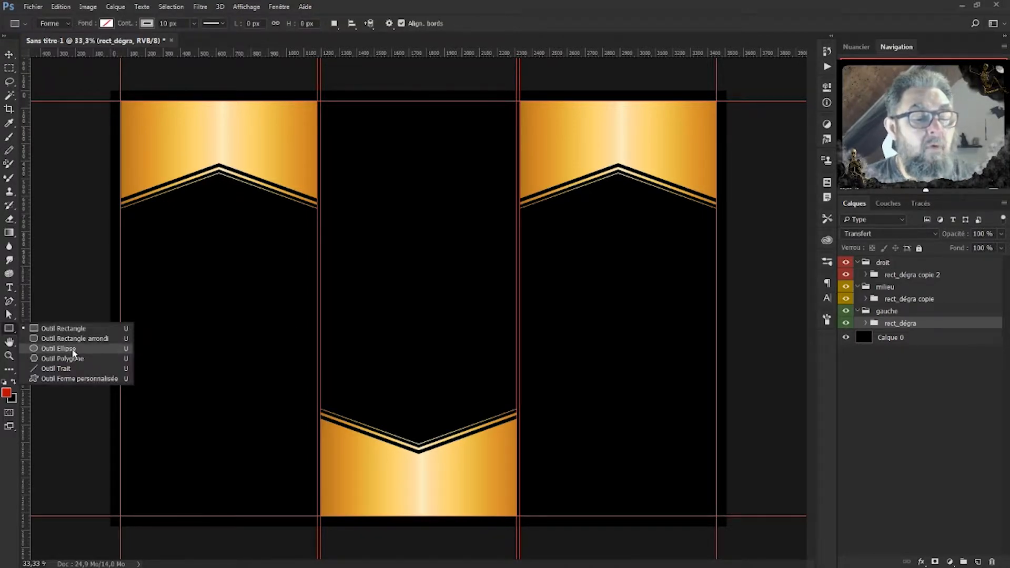
# Draw a circle in the left panel with the Ellipse tool and shift it slightly left.
pyautogui.click(73, 351)
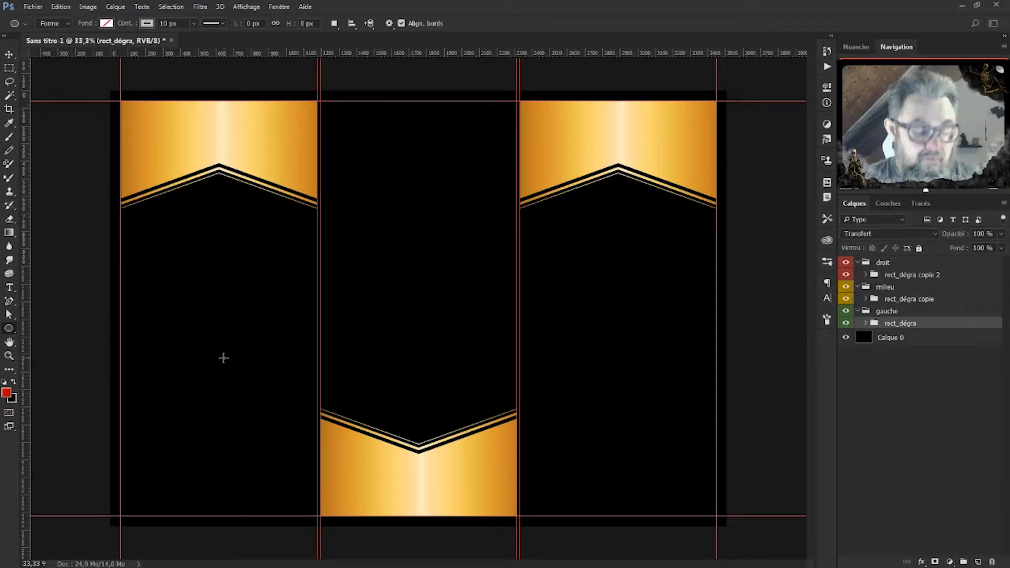
pyautogui.moveTo(140, 259); pyautogui.dragTo(351, 456)
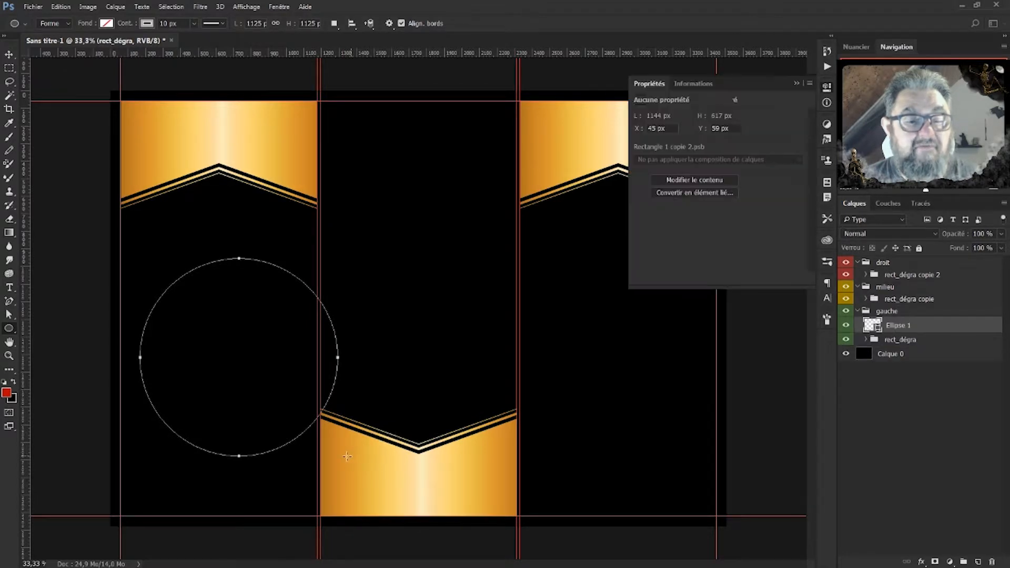
pyautogui.click(9, 54)
pyautogui.moveTo(231, 265); pyautogui.dragTo(209, 264)
pyautogui.hotkey('ctrl', '+')
pyautogui.hotkey('ctrl', '+')
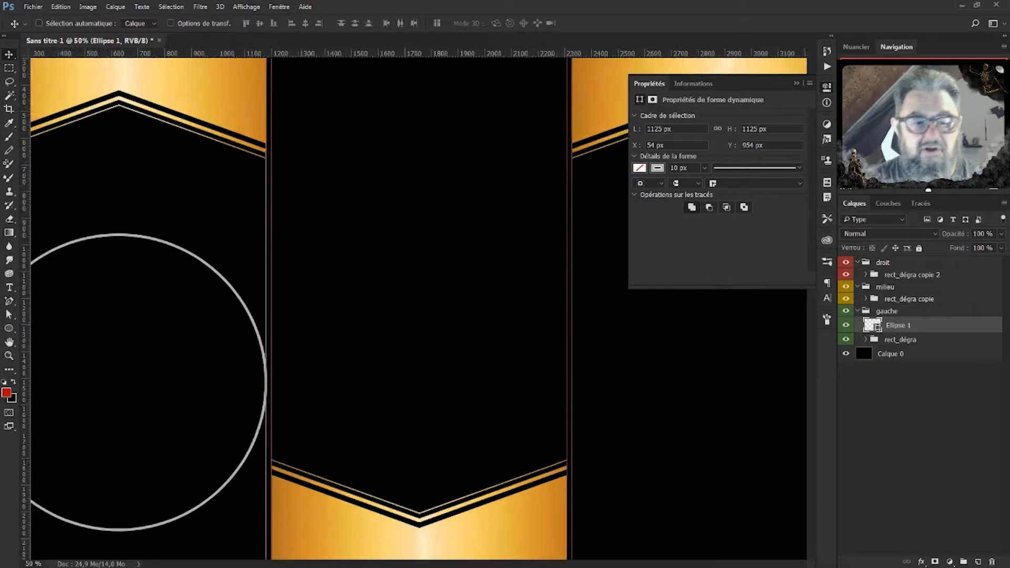
pyautogui.moveTo(492, 390); pyautogui.dragTo(735, 303)
# Scale the circle down slightly with Free Transform so it fits inside the left panel.
pyautogui.hotkey('ctrl', 't')
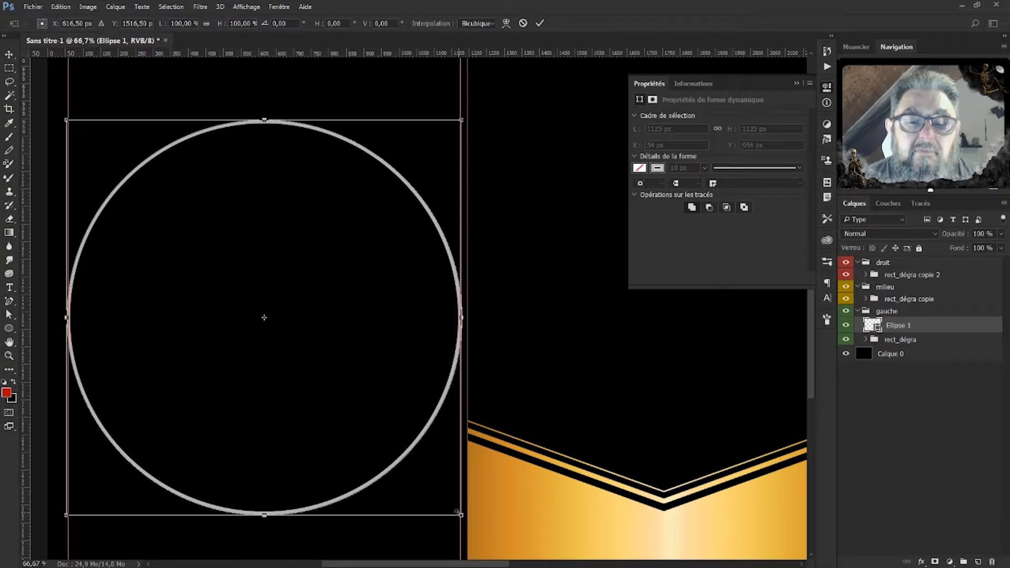
pyautogui.moveTo(458, 511); pyautogui.dragTo(456, 510)
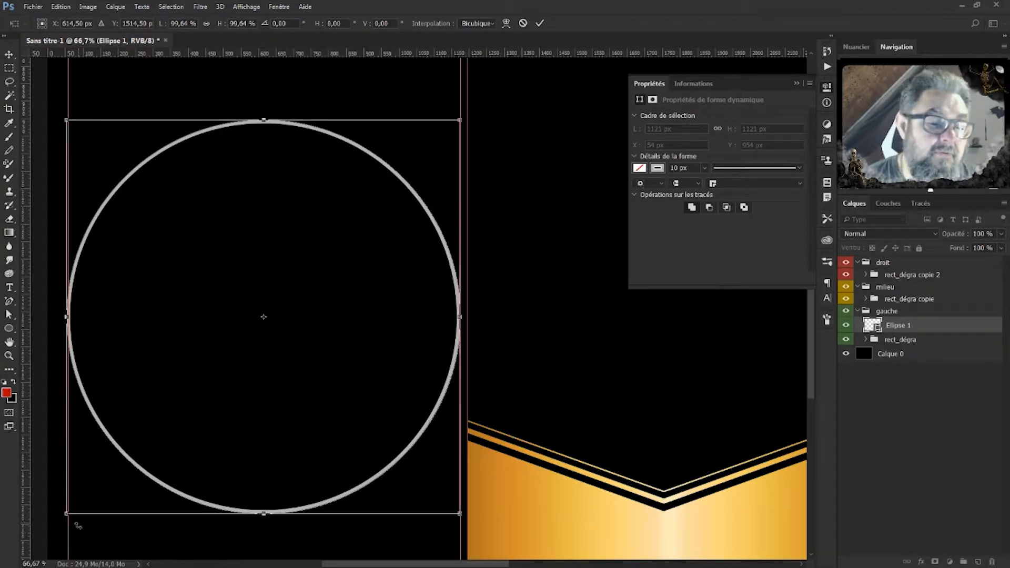
pyautogui.moveTo(67, 513); pyautogui.dragTo(68, 511)
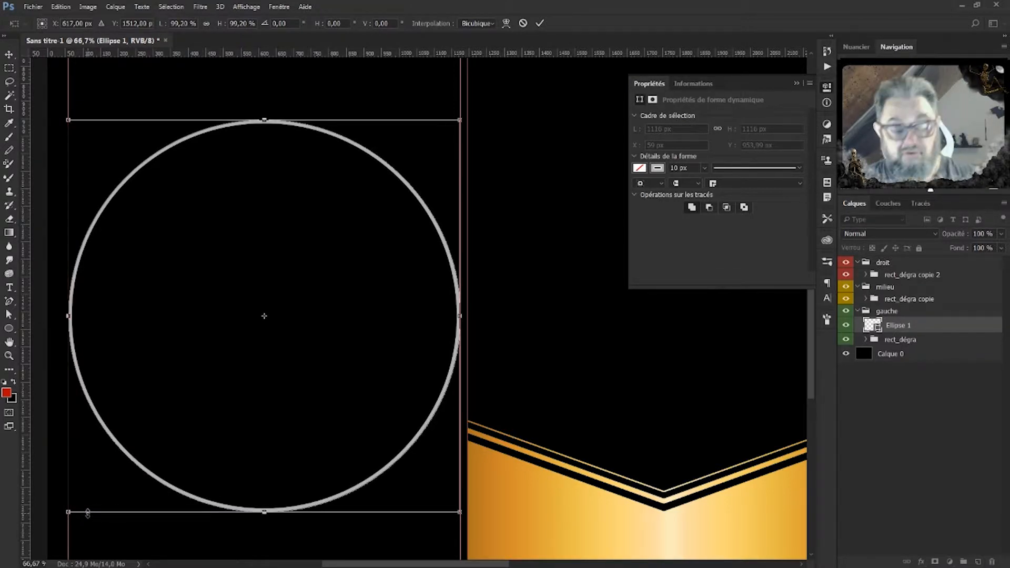
pyautogui.press('Return')
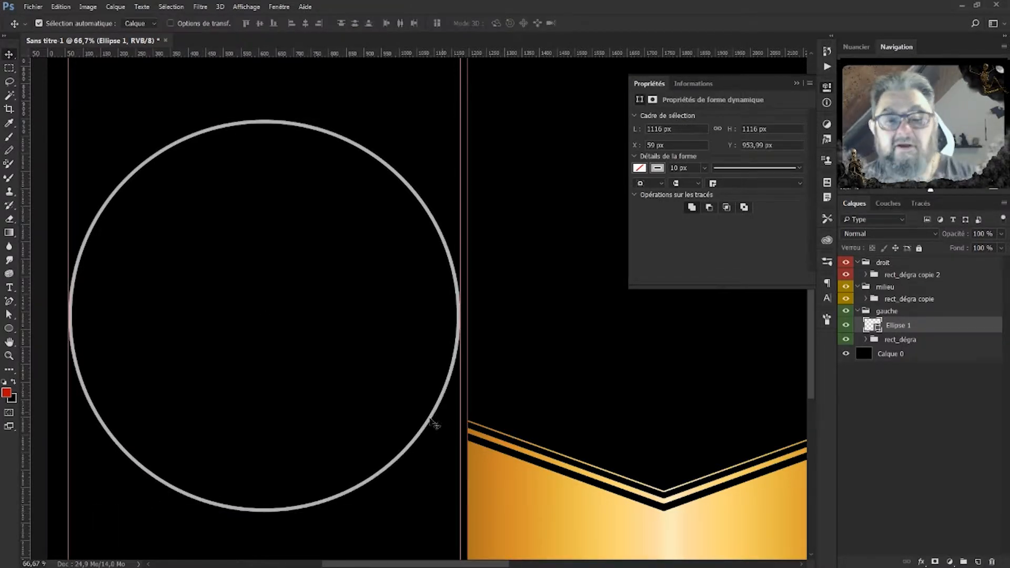
# Set the circle's fill to a yellow swatch and its stroke to none.
pyautogui.click(639, 169)
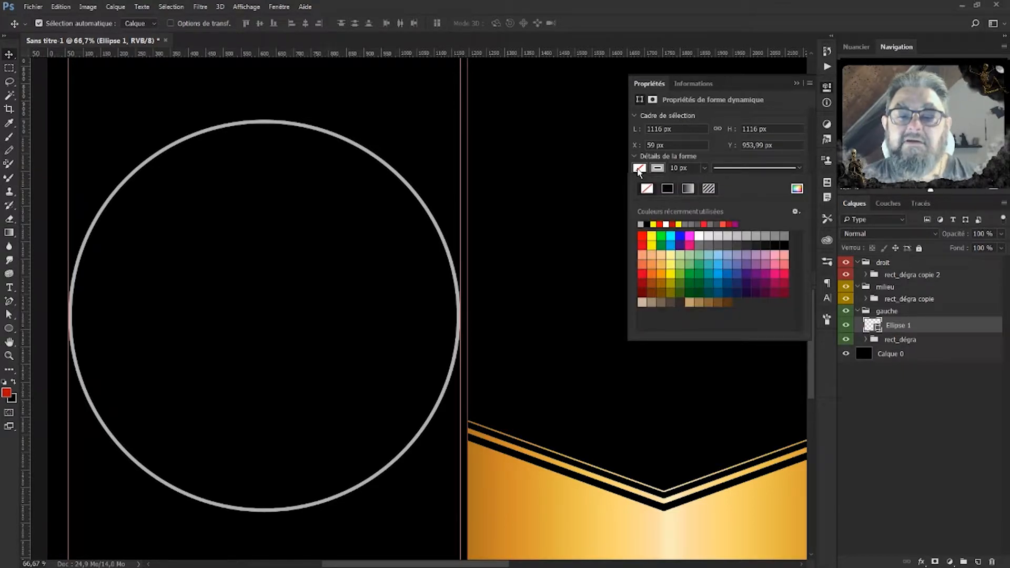
pyautogui.click(652, 236)
pyautogui.click(657, 168)
pyautogui.click(658, 169)
pyautogui.click(647, 188)
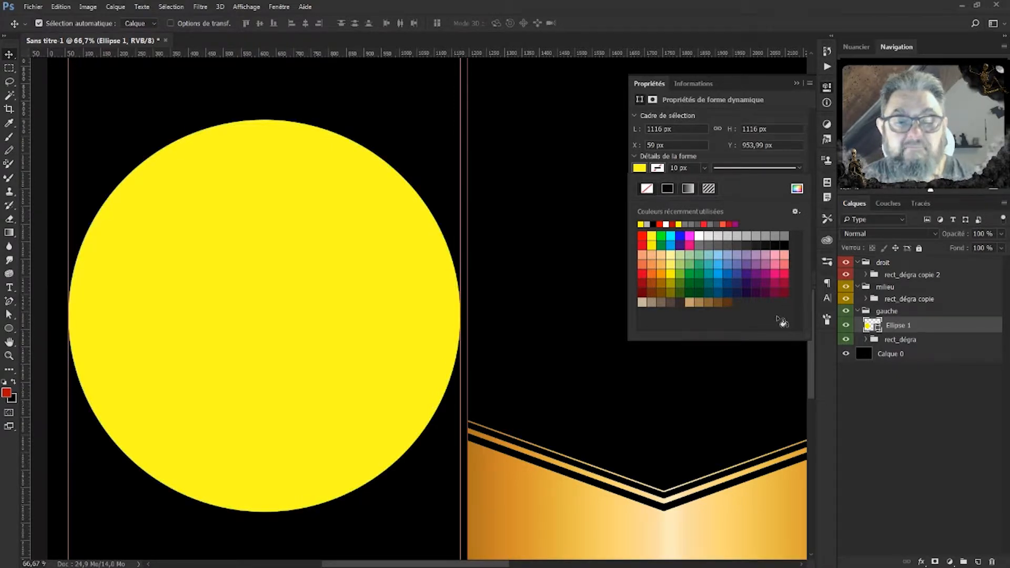
# Zoom out to 33.3% and reselect the Ellipse 1 layer with the Path Selection tool.
pyautogui.press('ctrl')
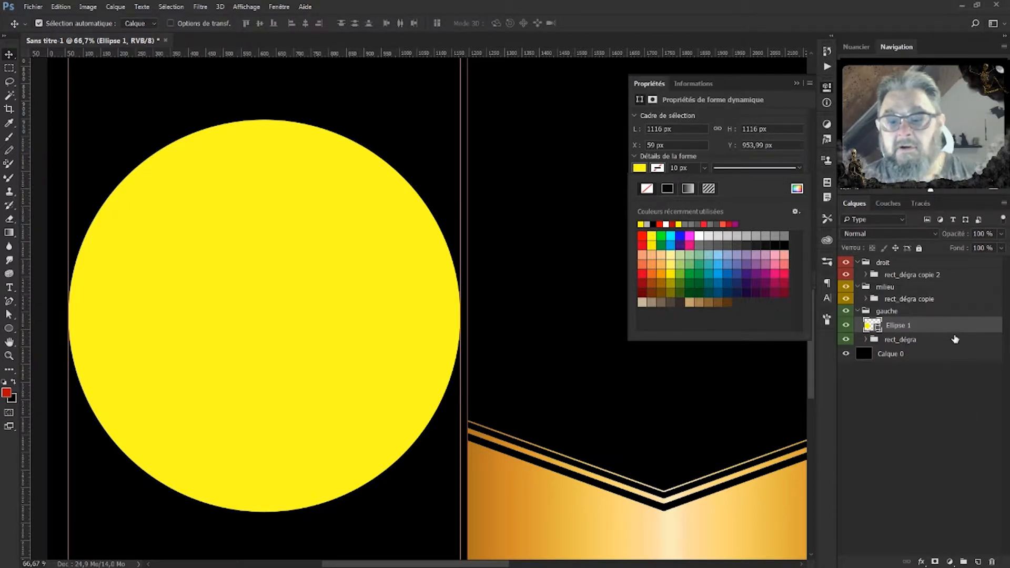
pyautogui.click(960, 445)
pyautogui.press('ctrl')
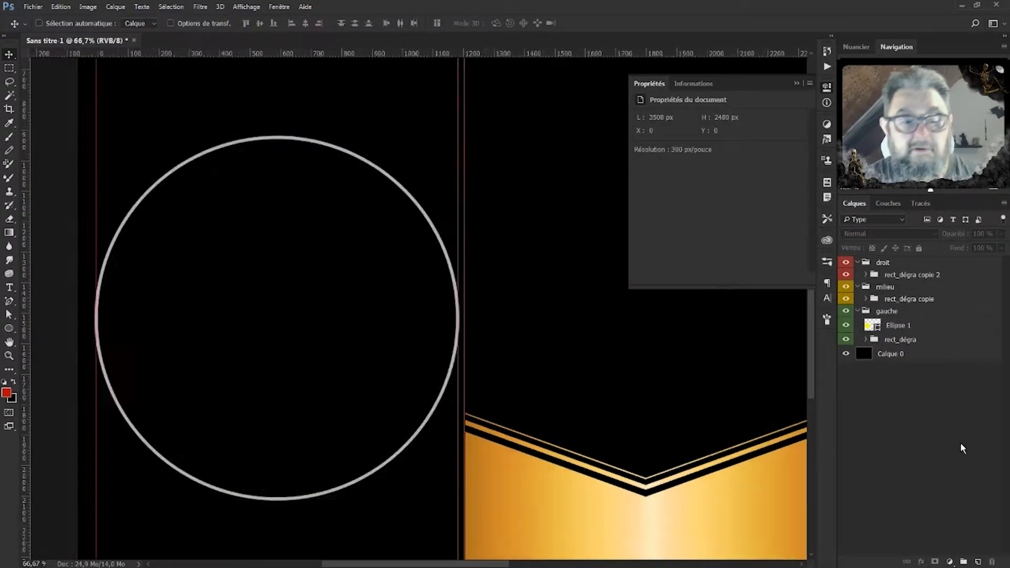
pyautogui.hotkey('ctrl', '-')
pyautogui.hotkey('ctrl', '-')
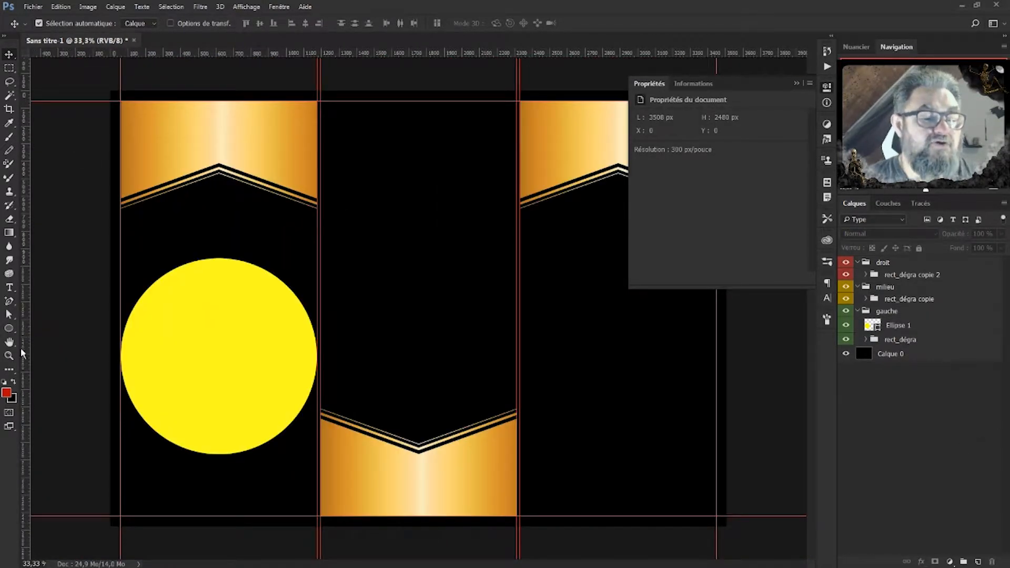
pyautogui.click(9, 315)
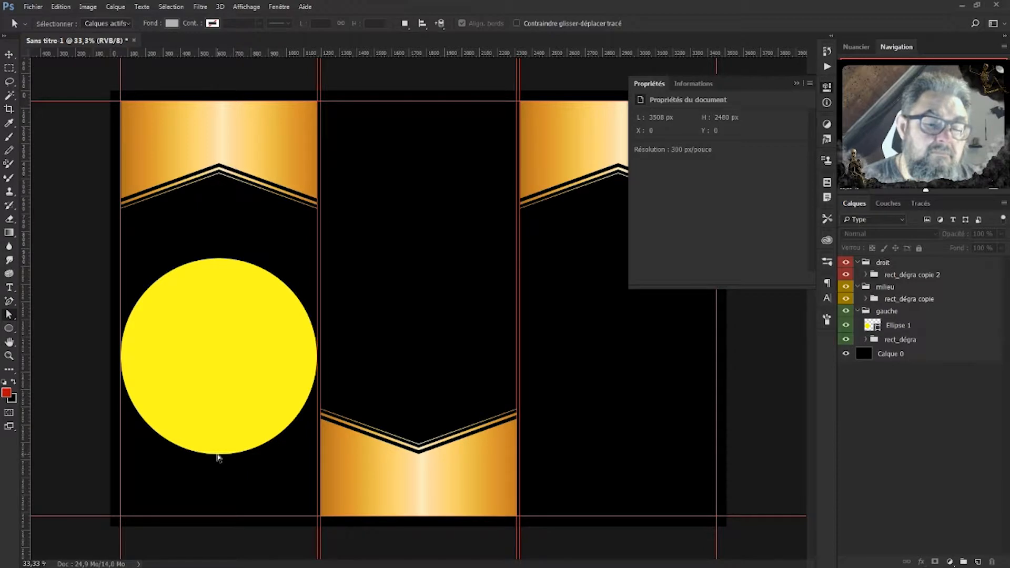
pyautogui.click(9, 54)
pyautogui.click(179, 324)
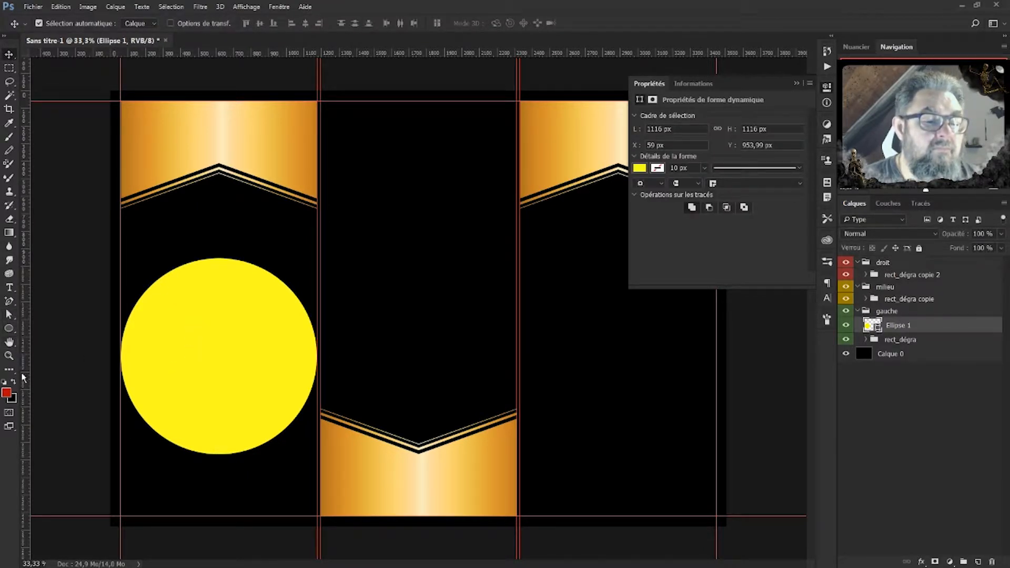
pyautogui.click(9, 314)
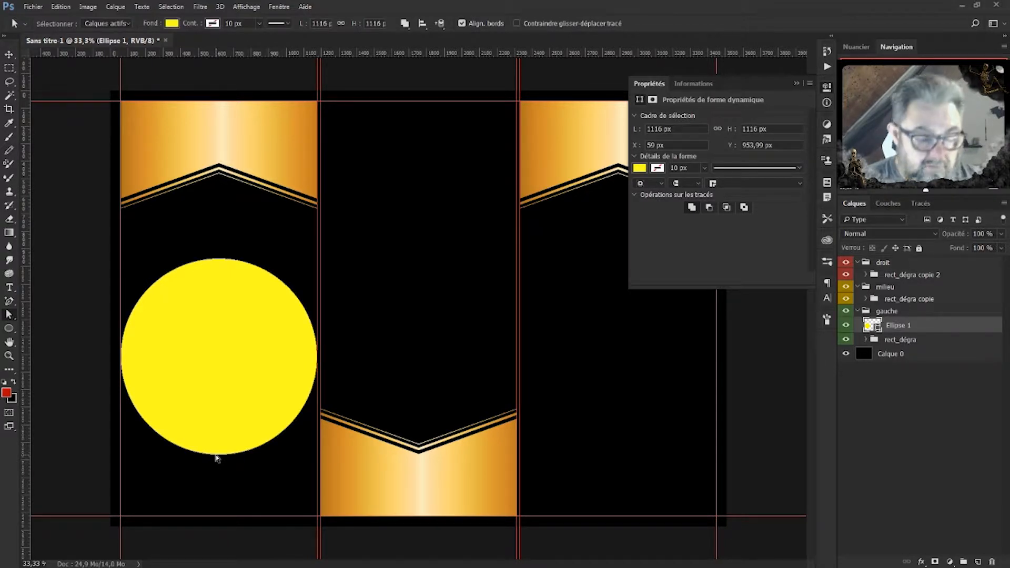
# Delete the ellipse's bottom anchor and accept the path conversion, leaving a 1116 × 558 px half-circle.
pyautogui.hotkey('ctrl', 't')
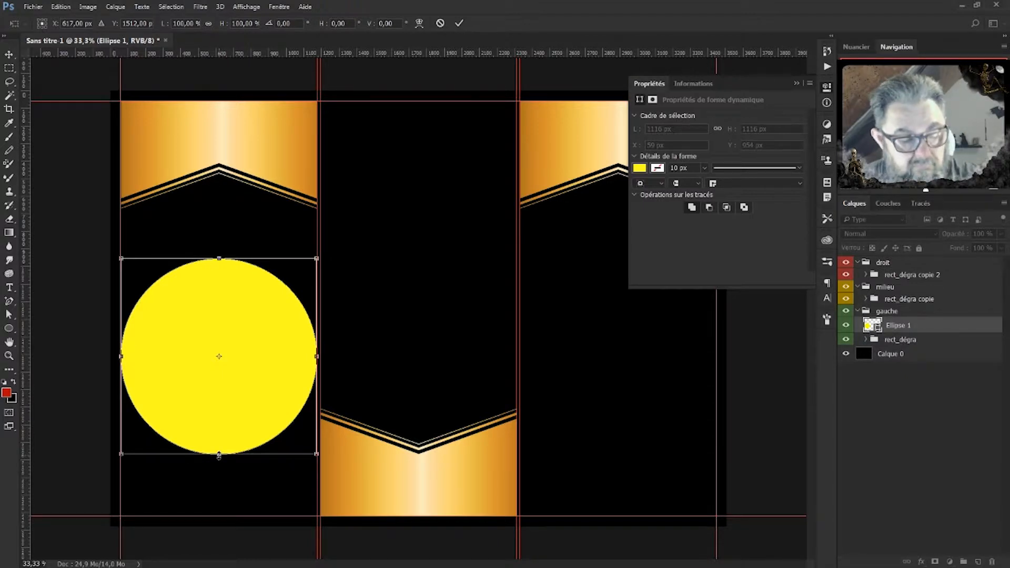
pyautogui.press('Return')
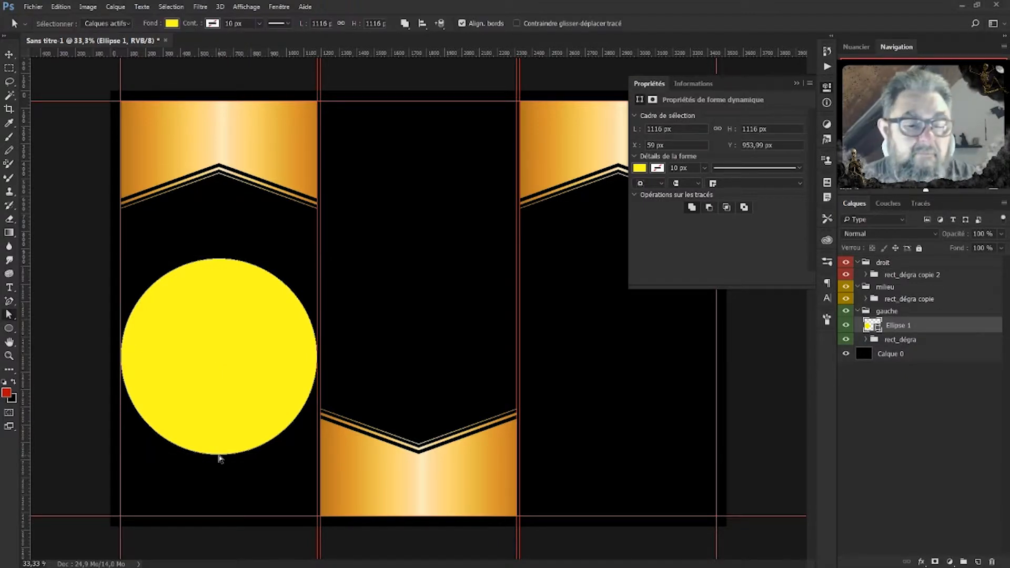
pyautogui.click(219, 455)
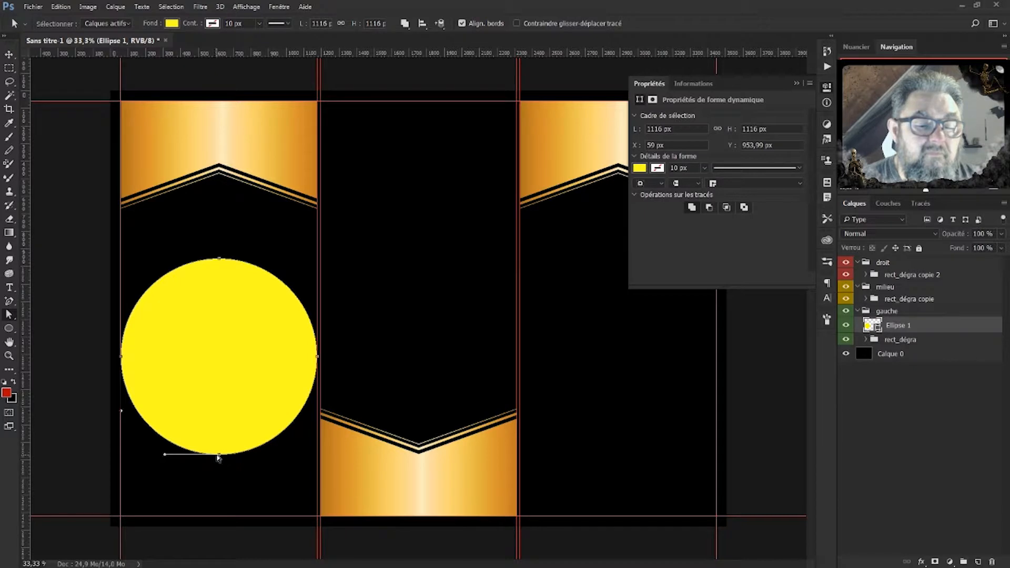
pyautogui.click(220, 456)
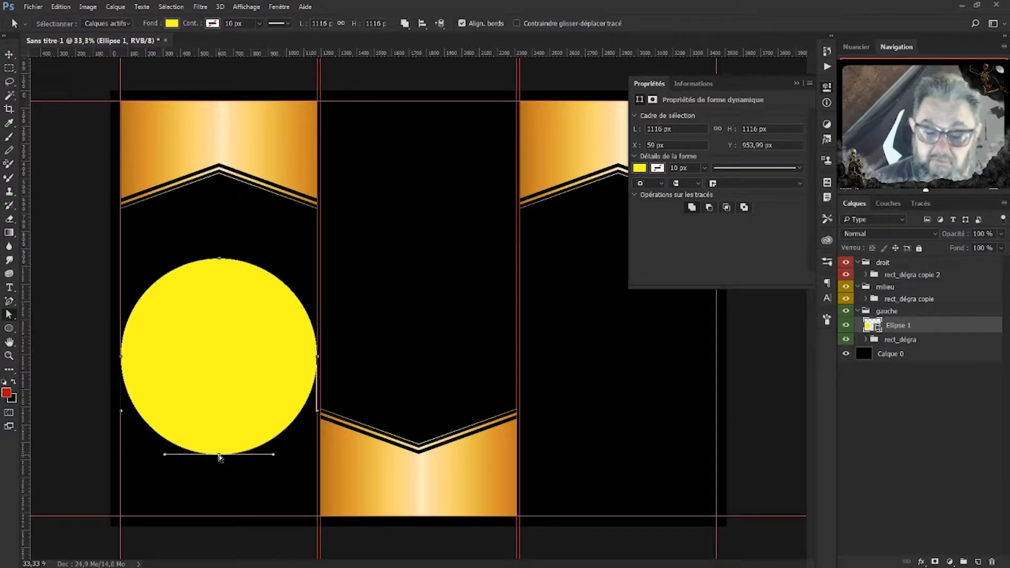
pyautogui.press('Delete')
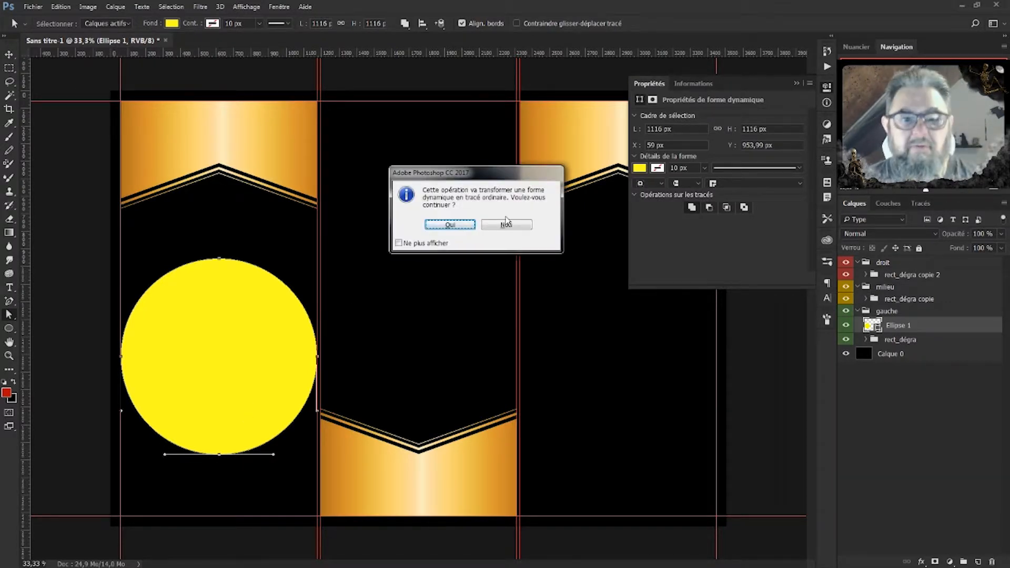
pyautogui.click(463, 226)
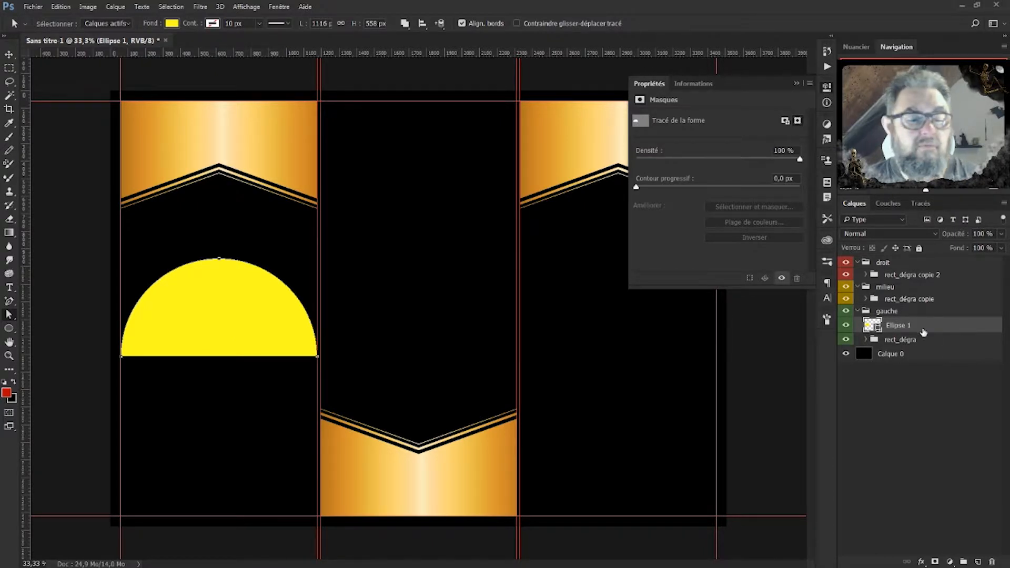
# Nudge the half-circle up and copy Rectangle 1 copie 2's gold gradient overlay onto Ellipse 1.
pyautogui.click(9, 55)
pyautogui.moveTo(225, 321)
pyautogui.mouseDown()
pyautogui.moveTo(223, 423)
pyautogui.moveTo(222, 311)
pyautogui.mouseUp()
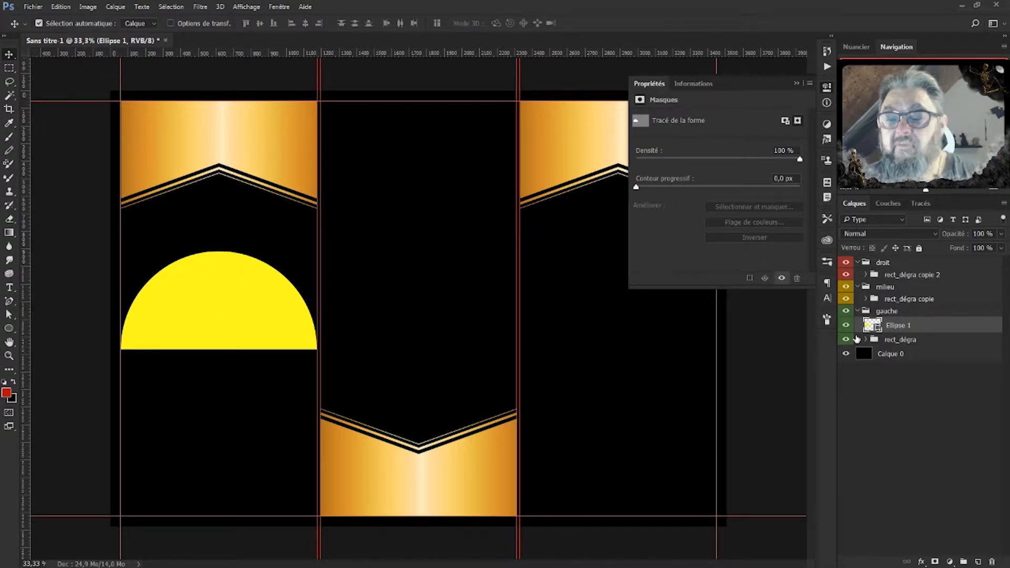
pyautogui.click(866, 339)
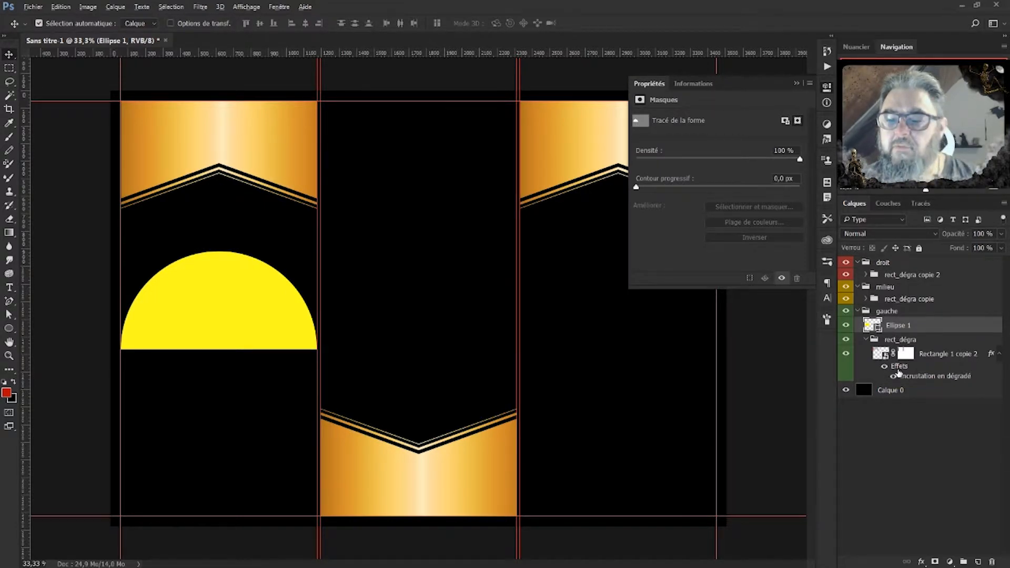
pyautogui.doubleClick(895, 326)
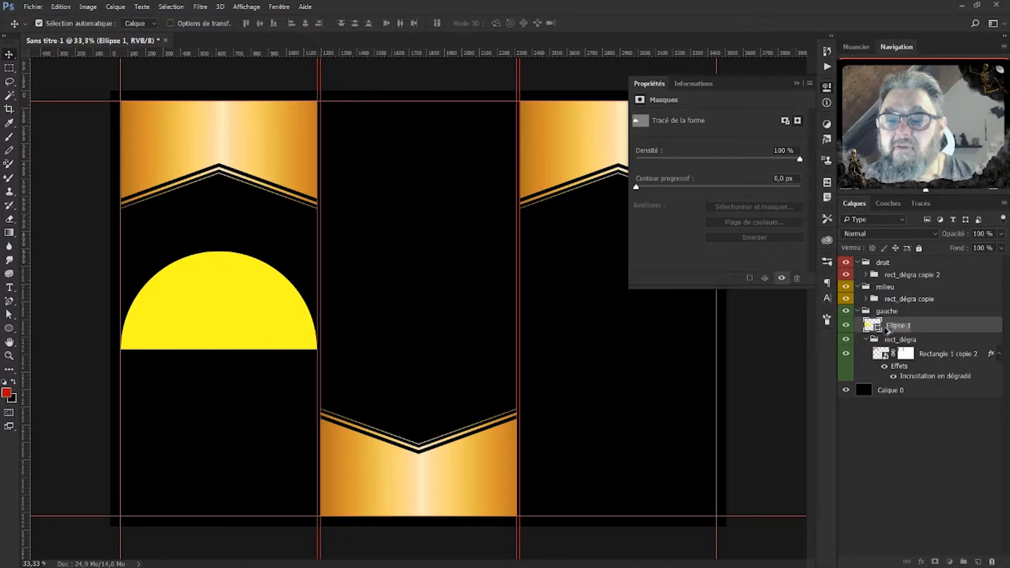
pyautogui.click(898, 367)
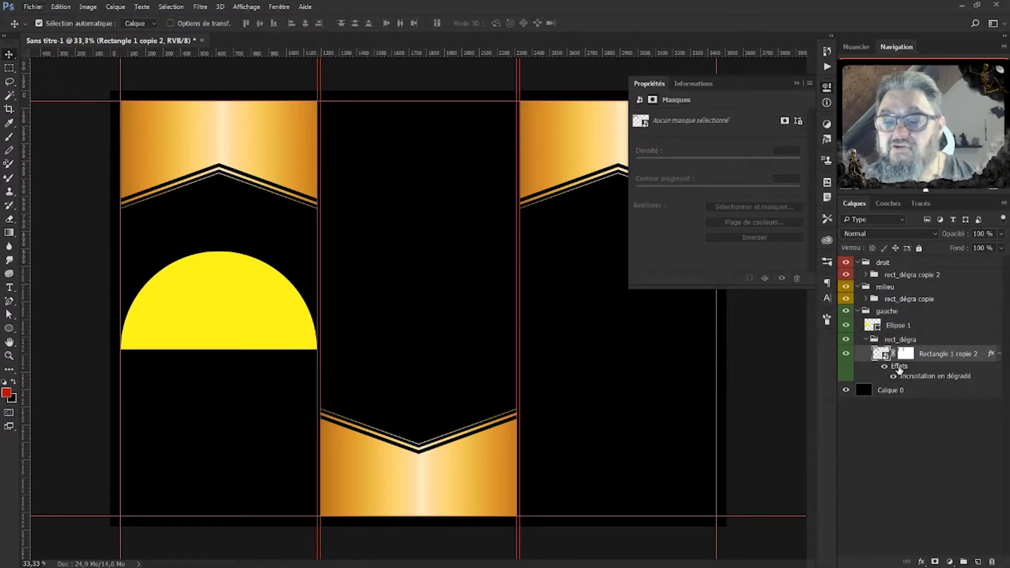
pyautogui.moveTo(899, 370); pyautogui.dragTo(898, 326)
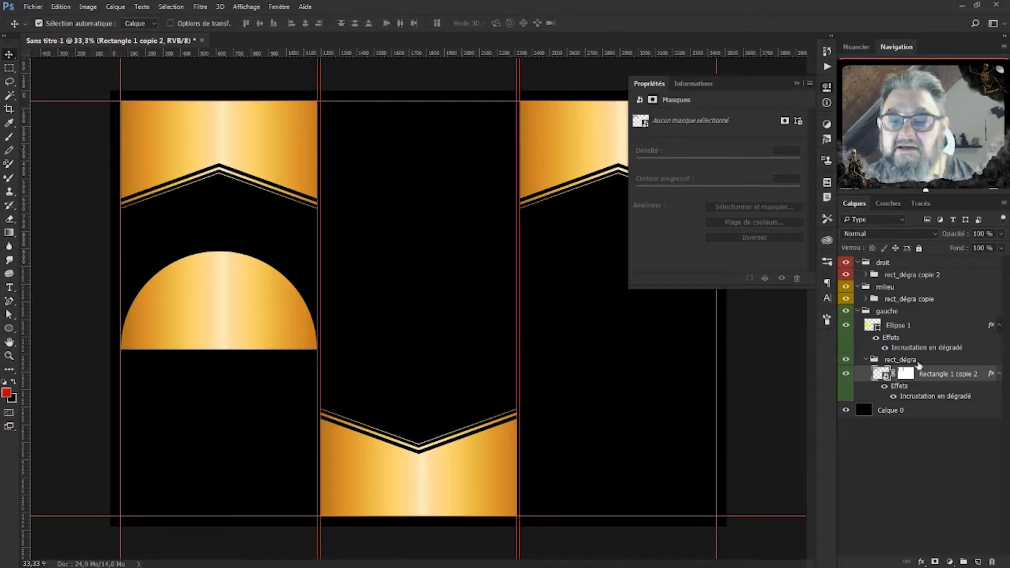
pyautogui.click(876, 338)
pyautogui.click(876, 338)
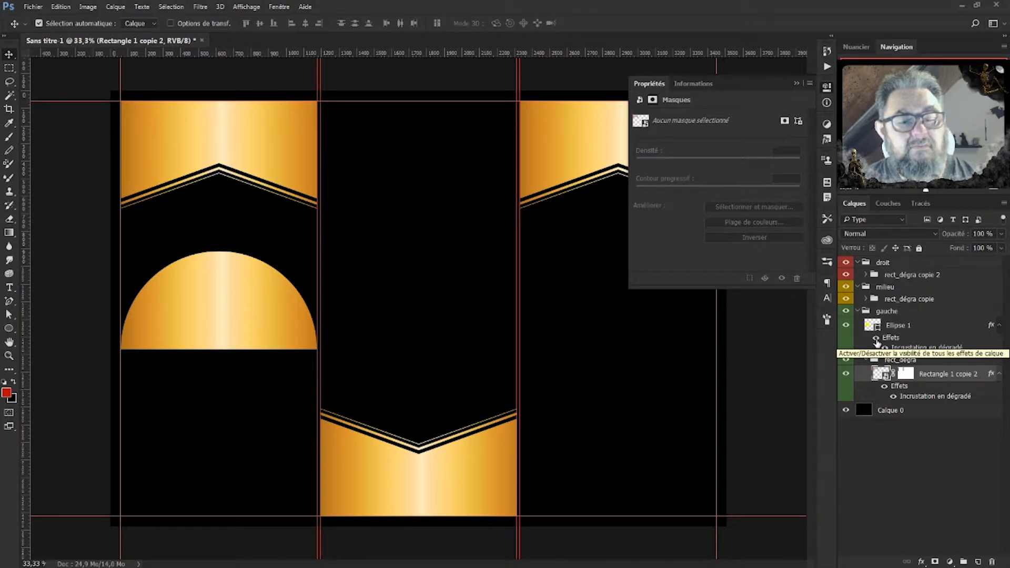
# Move the half-circle into the middle panel and add a horizontal guide at Y 1331 px along its base.
pyautogui.moveTo(263, 312); pyautogui.dragTo(440, 289)
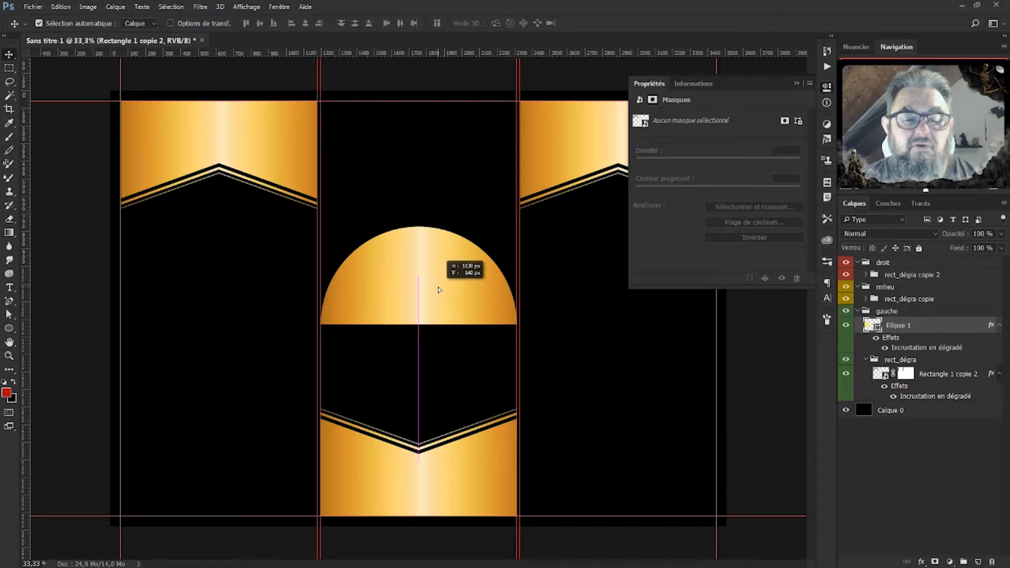
pyautogui.moveTo(439, 289); pyautogui.dragTo(439, 289)
pyautogui.moveTo(500, 53); pyautogui.dragTo(463, 323)
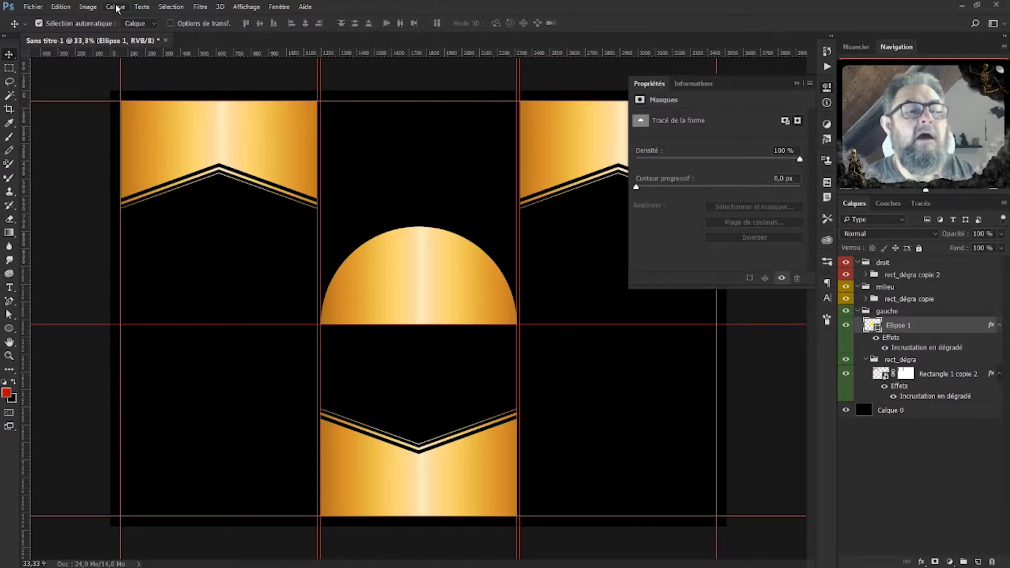
pyautogui.click(209, 7)
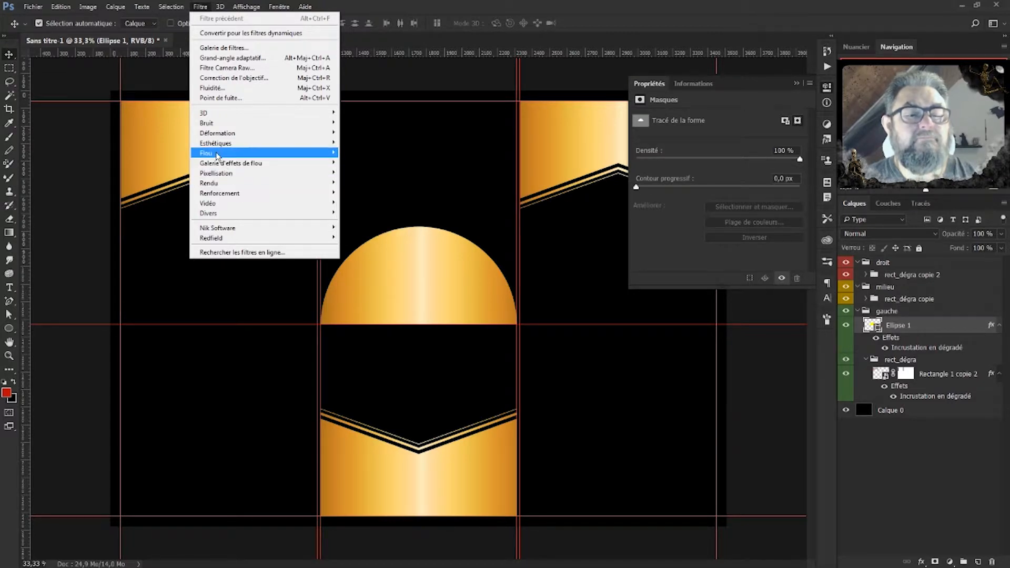
# Apply a Flou gaussien of about 45 px radius to the half-circle as a smart filter.
pyautogui.moveTo(217, 155)
pyautogui.click(386, 204)
pyautogui.click(483, 217)
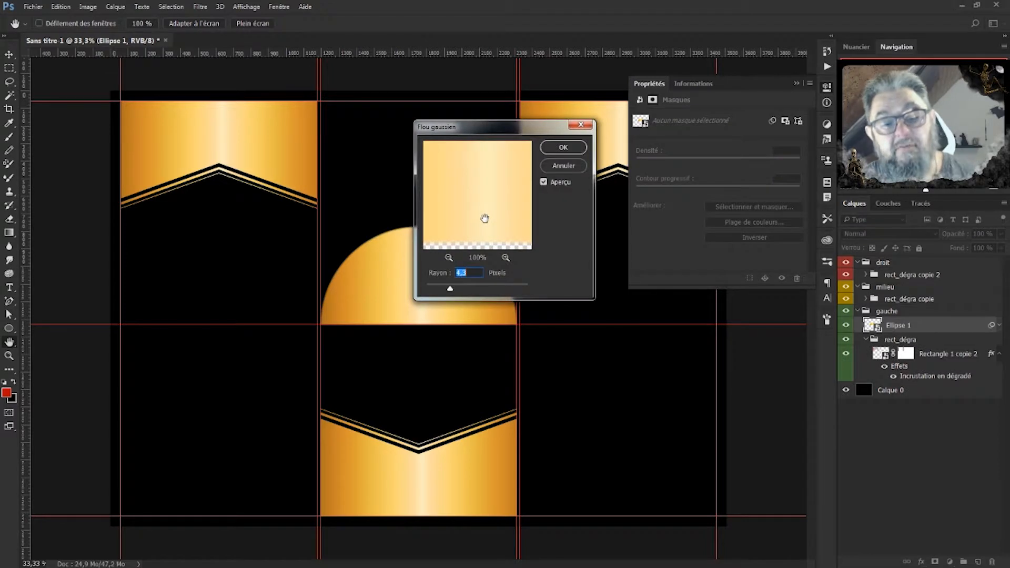
pyautogui.moveTo(501, 128); pyautogui.dragTo(672, 116)
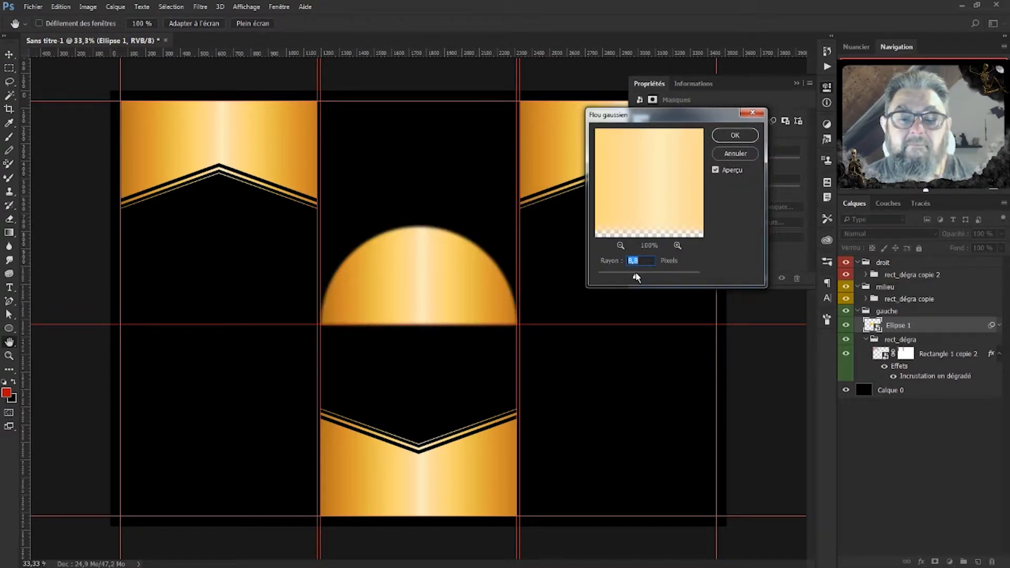
pyautogui.moveTo(636, 278); pyautogui.dragTo(649, 278)
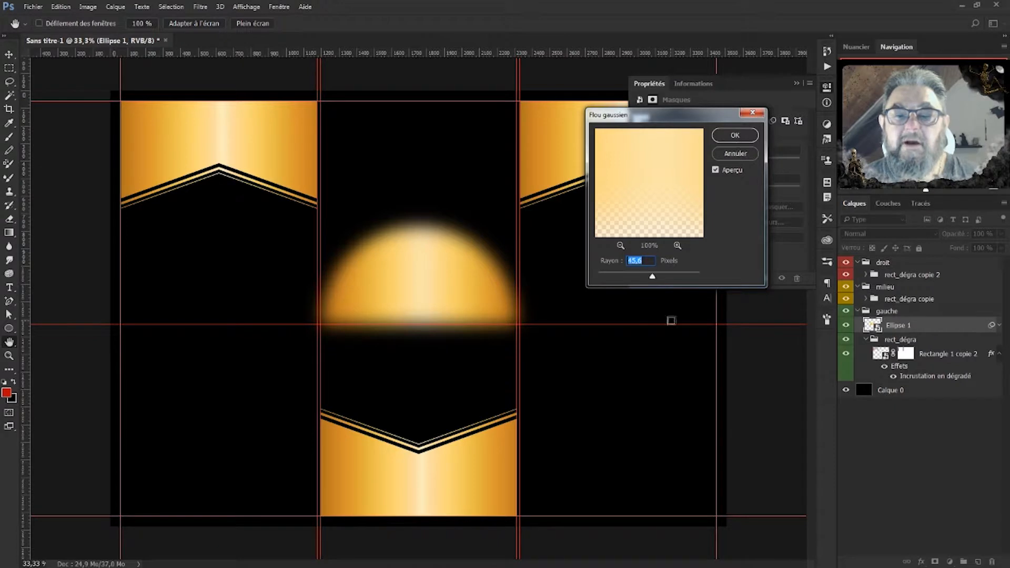
pyautogui.click(651, 261)
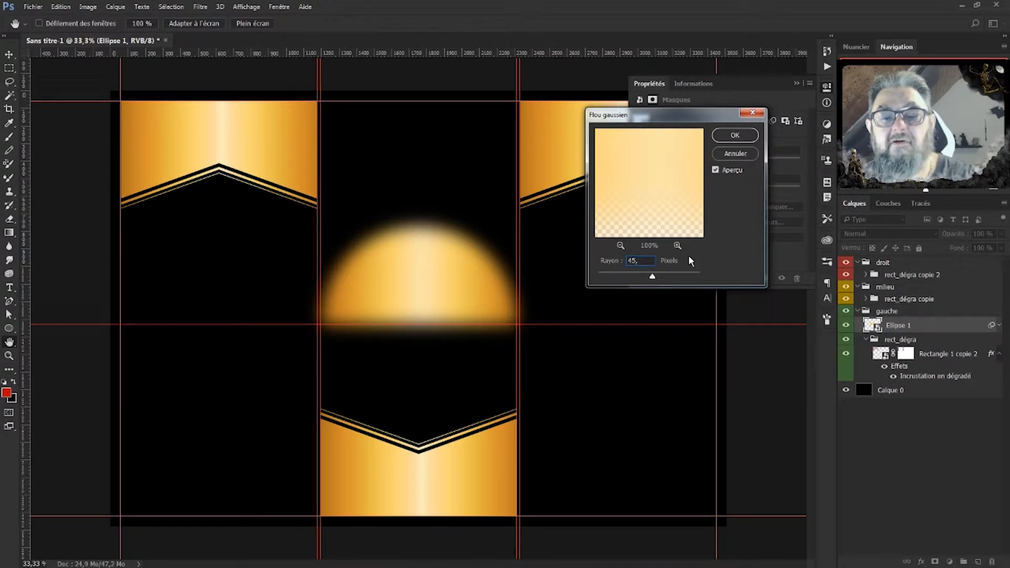
pyautogui.click(737, 137)
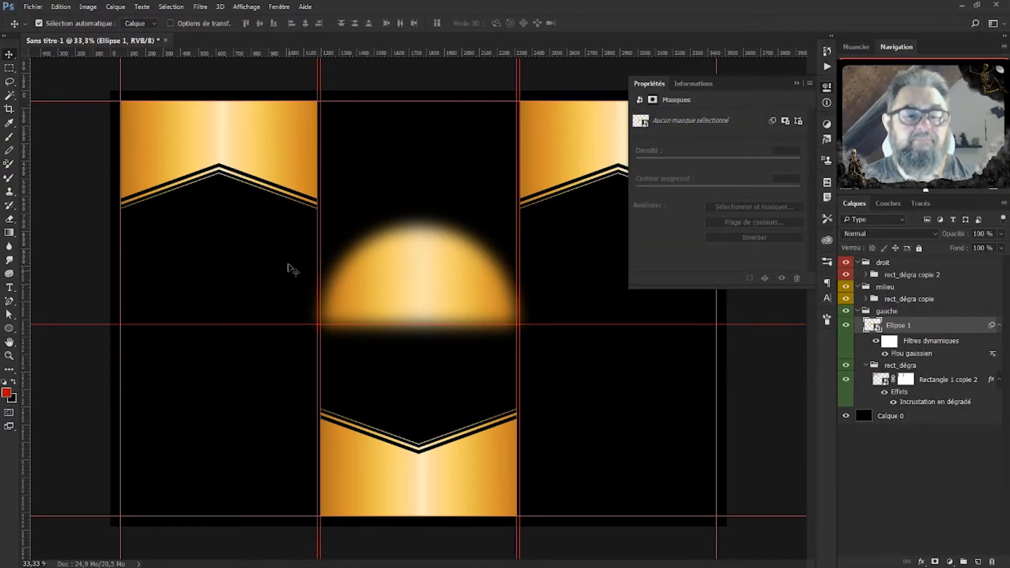
# Reposition the blurred glow, undoing the move so it stays centred on the middle panel's guide.
pyautogui.press('ctrl')
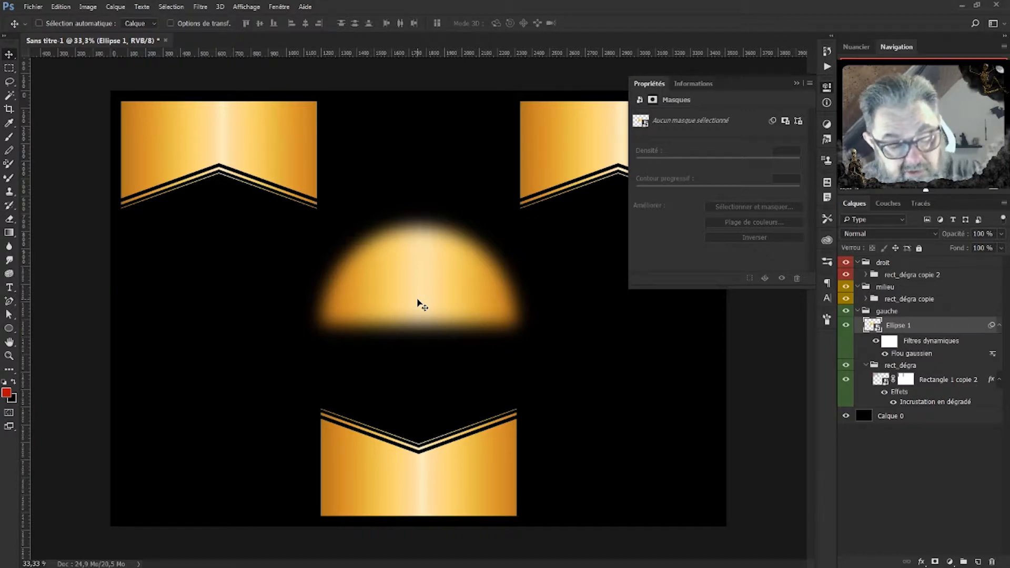
pyautogui.hotkey('ctrl', ';')
pyautogui.moveTo(424, 282); pyautogui.dragTo(240, 462)
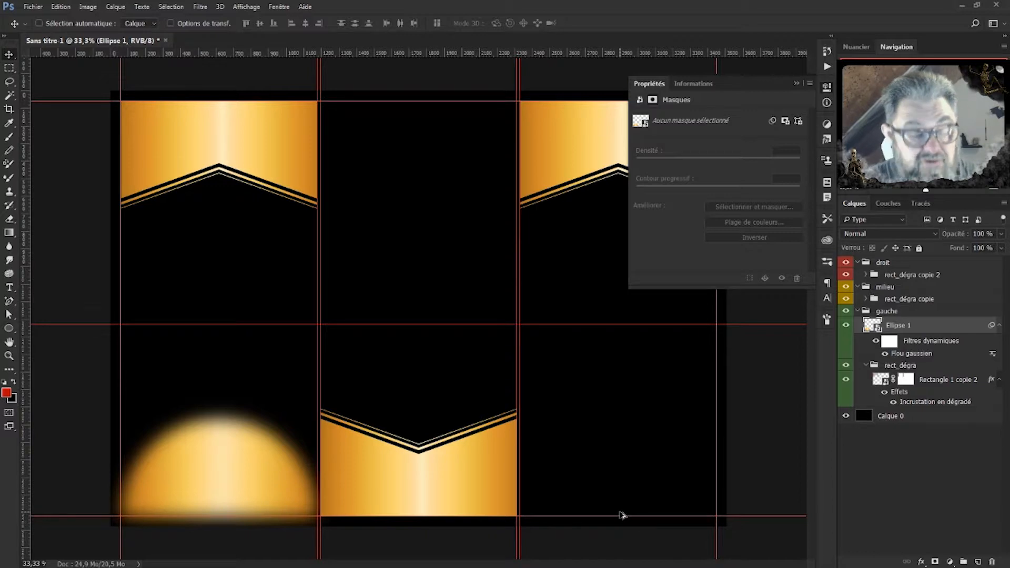
pyautogui.hotkey('ctrl', 'z')
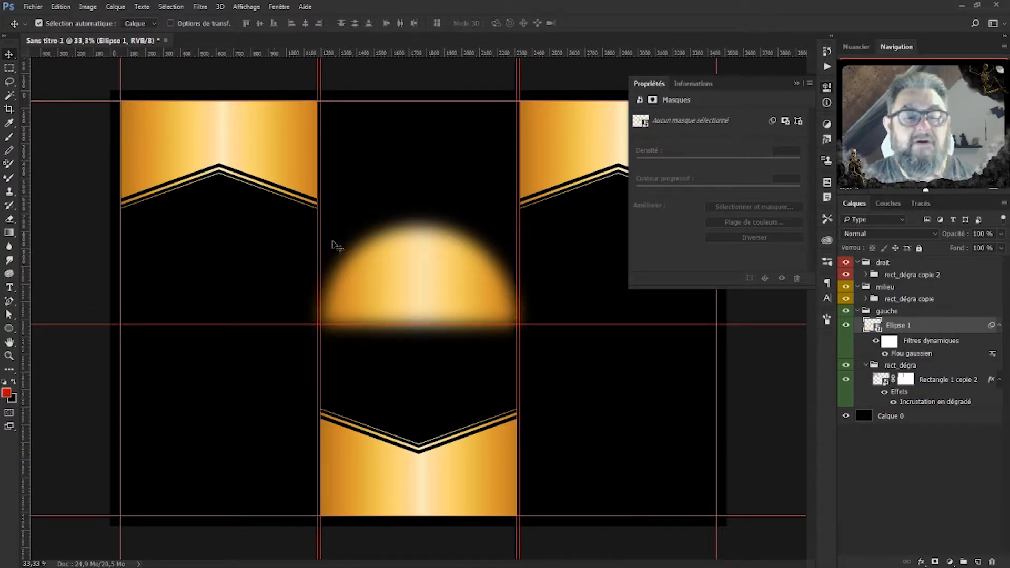
# Hide the glow's blur below the guide with an inverted layer mask from a rectangular marquee.
pyautogui.click(9, 69)
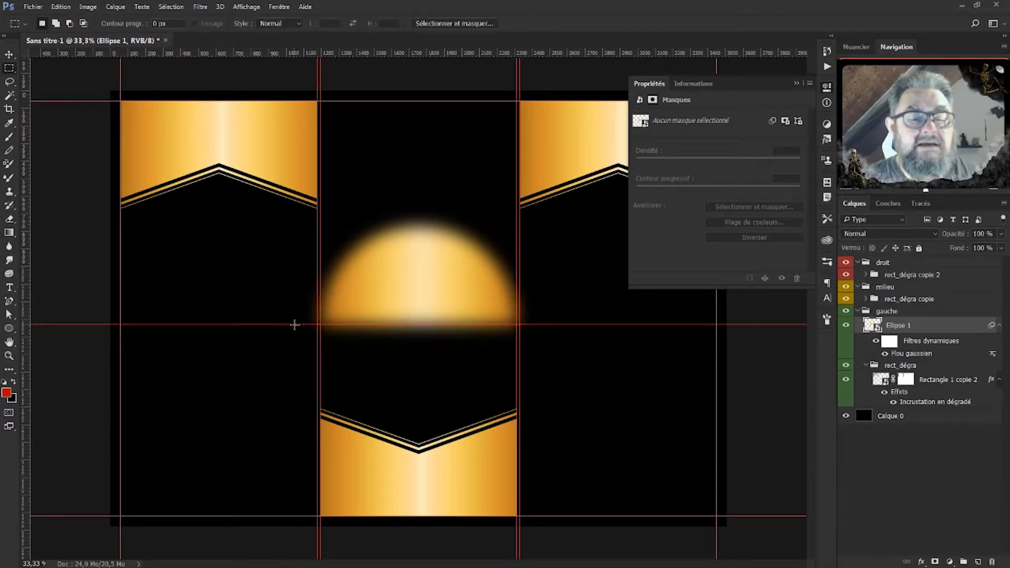
pyautogui.moveTo(293, 324); pyautogui.dragTo(548, 367)
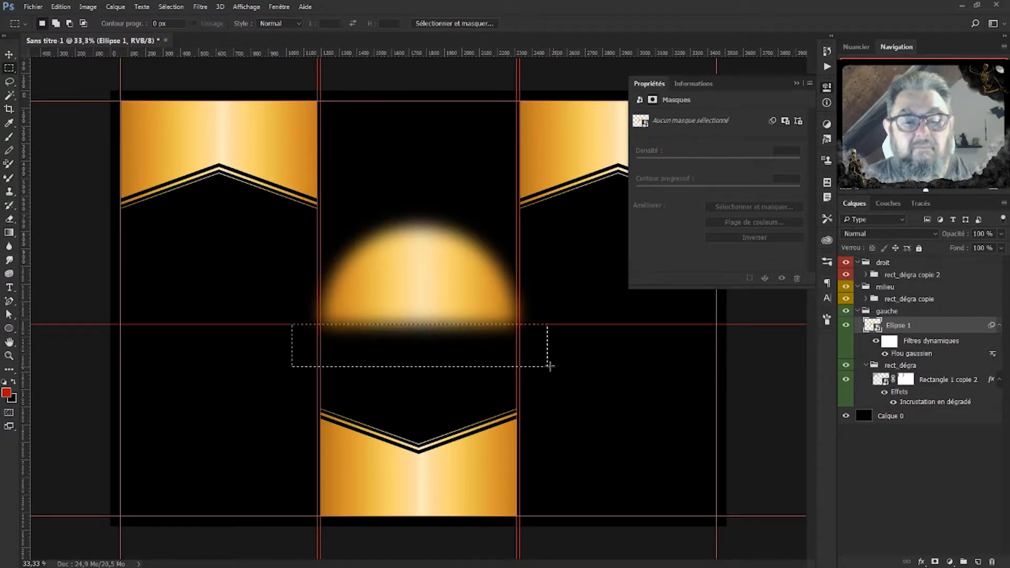
pyautogui.click(935, 561)
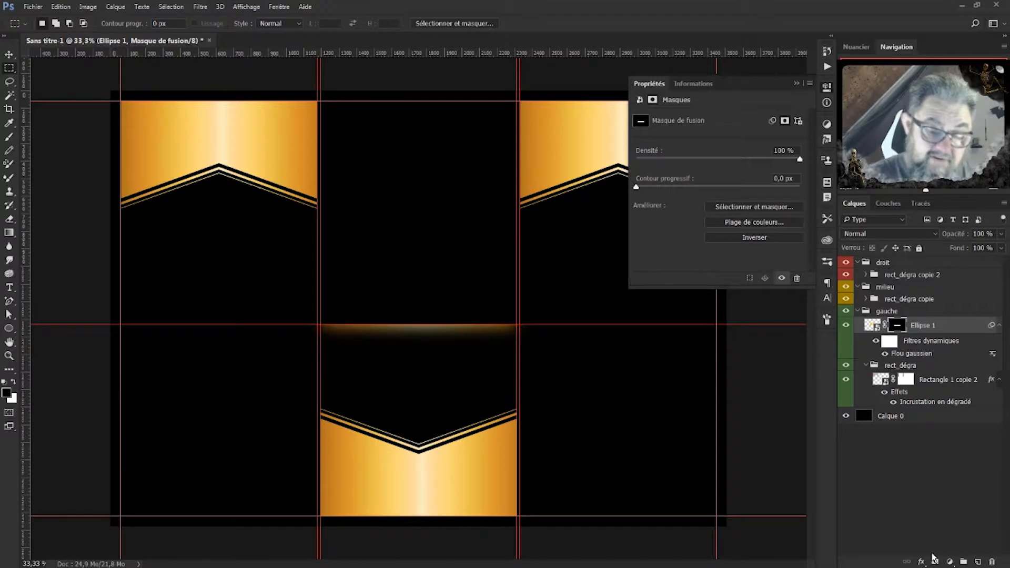
pyautogui.hotkey('ctrl', 'i')
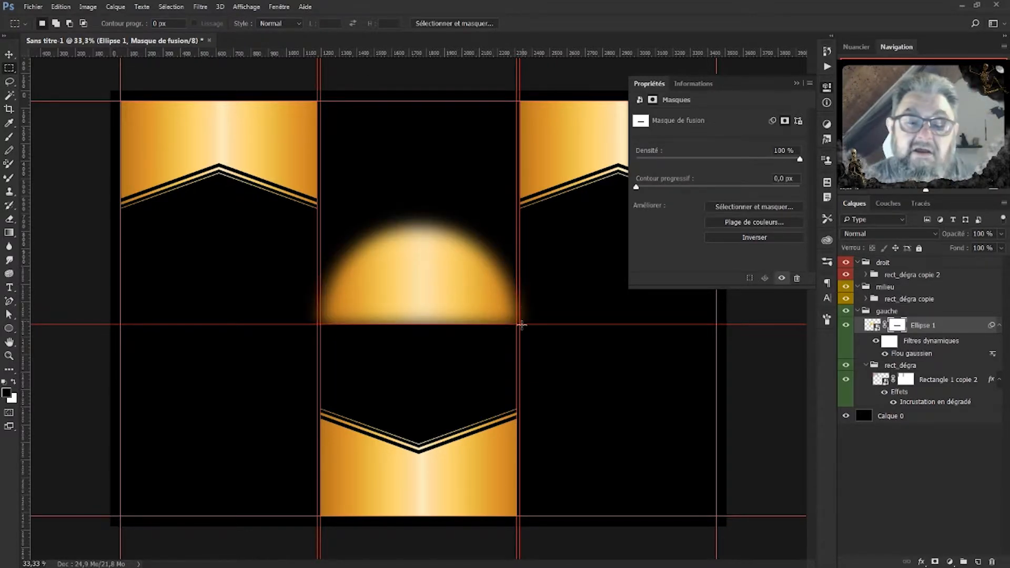
pyautogui.moveTo(517, 250); pyautogui.dragTo(534, 362)
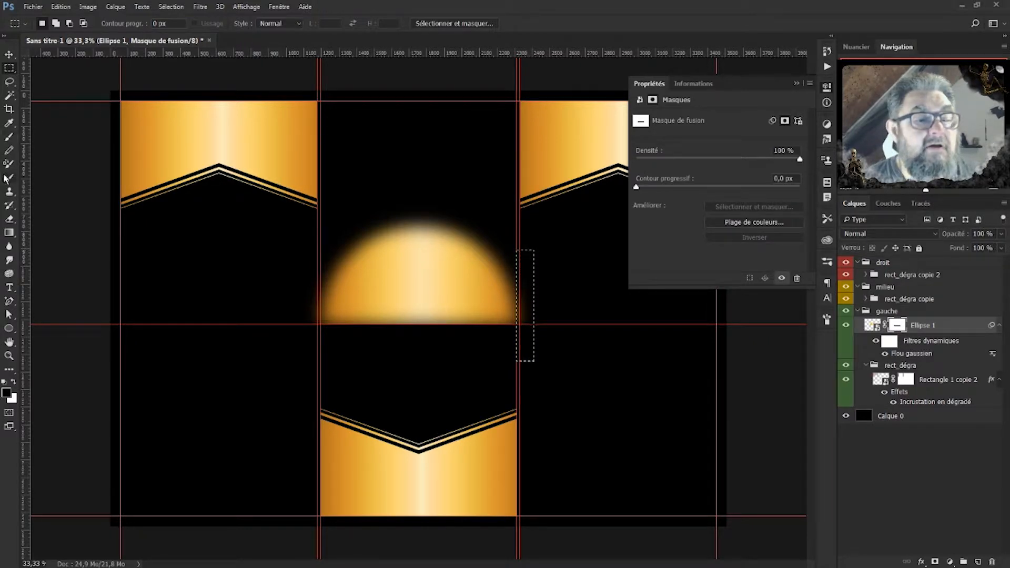
# Paint out the glow's right-edge spill on the mask inside the narrow selection.
pyautogui.click(9, 136)
pyautogui.moveTo(521, 250)
pyautogui.mouseDown()
pyautogui.moveTo(521, 358)
pyautogui.moveTo(523, 234)
pyautogui.moveTo(528, 465)
pyautogui.mouseUp()
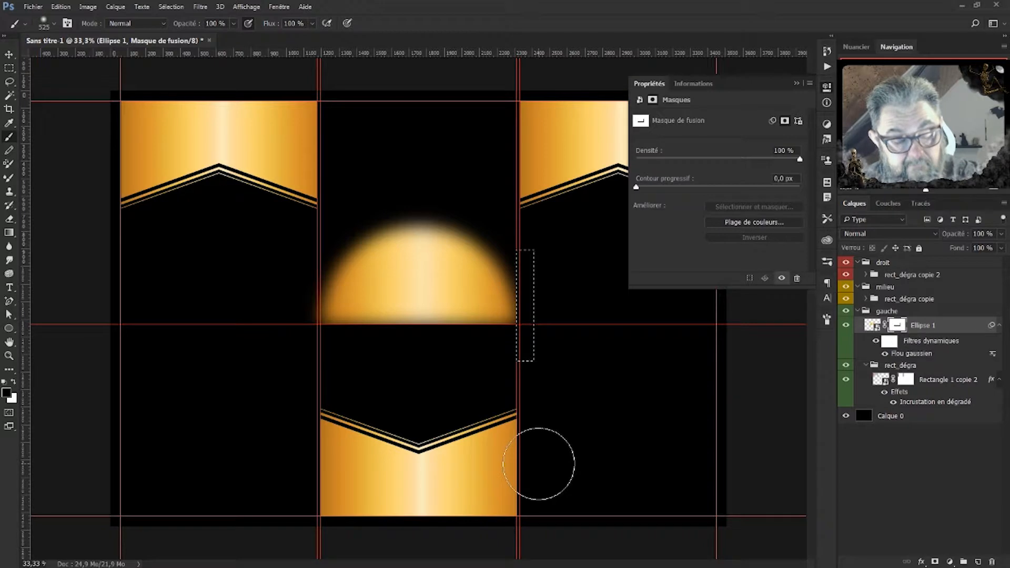
pyautogui.press('x')
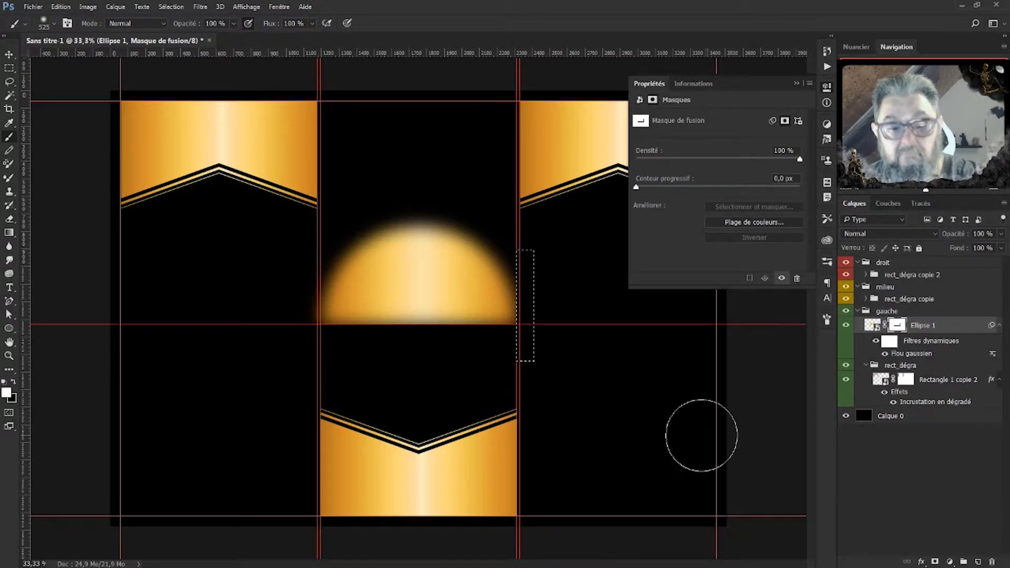
pyautogui.hotkey('ctrl', 'd')
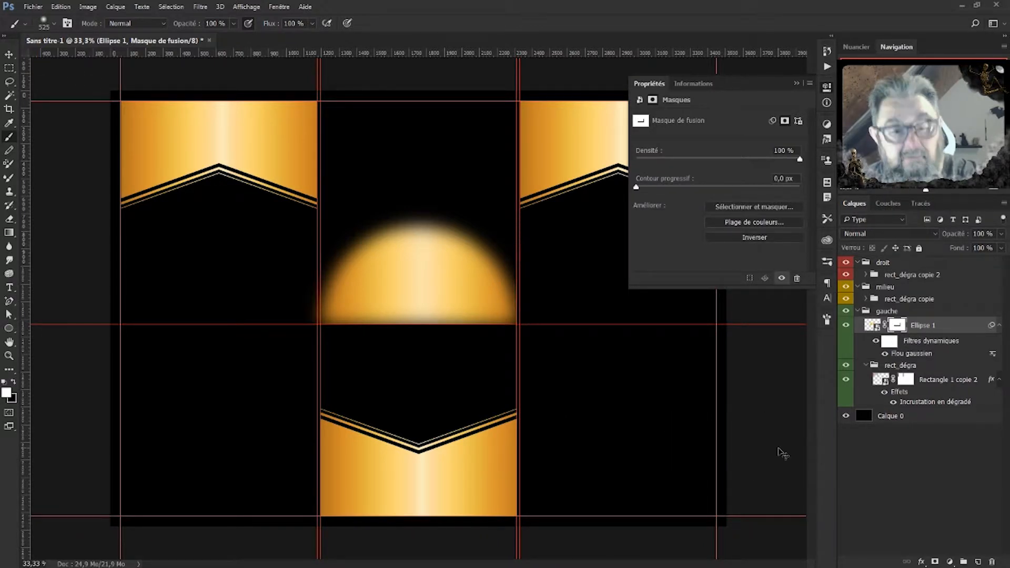
# Mask the spill left of the middle panel, then move the glow to the left panel's bottom.
pyautogui.click(9, 68)
pyautogui.moveTo(314, 255); pyautogui.dragTo(145, 358)
pyautogui.click(146, 359)
pyautogui.moveTo(278, 246); pyautogui.dragTo(320, 360)
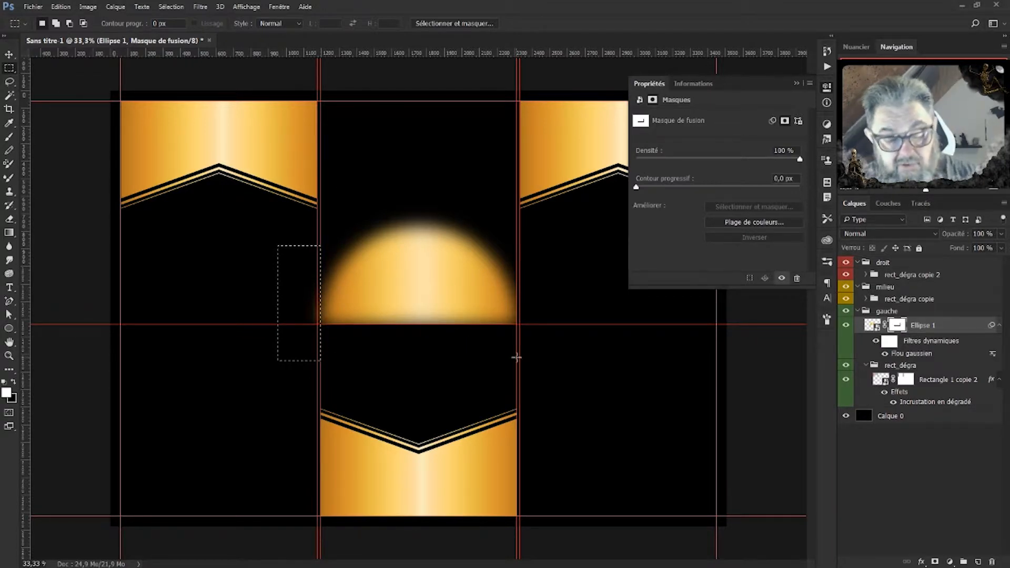
pyautogui.press('b')
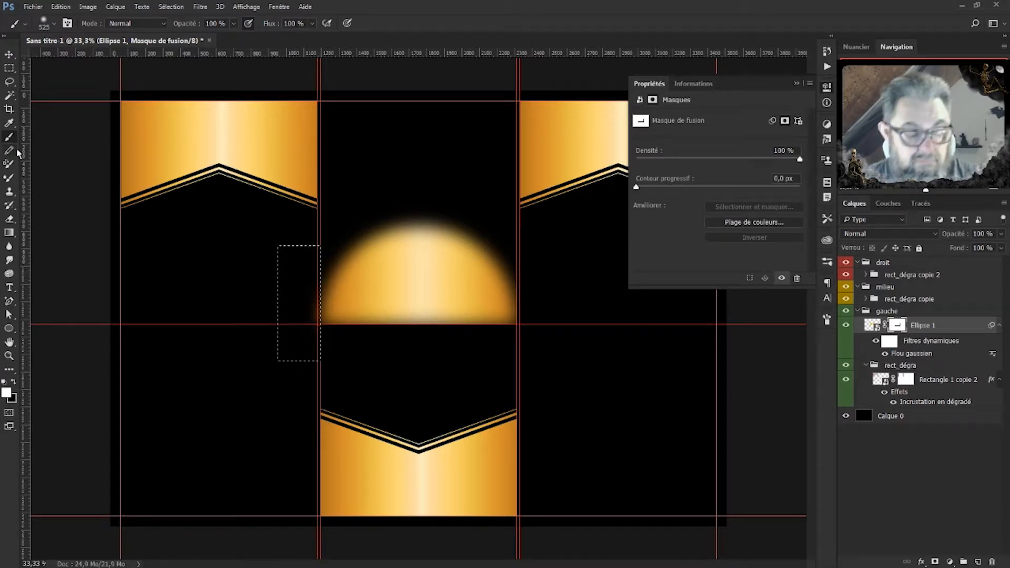
pyautogui.press('x')
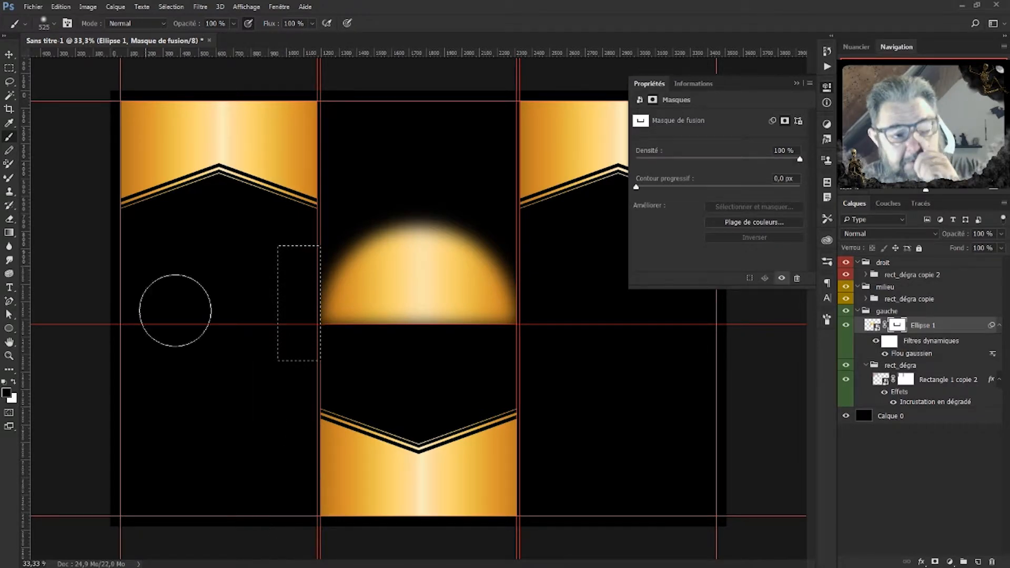
pyautogui.hotkey('ctrl', 'd')
pyautogui.click(8, 54)
pyautogui.moveTo(427, 297); pyautogui.dragTo(229, 486)
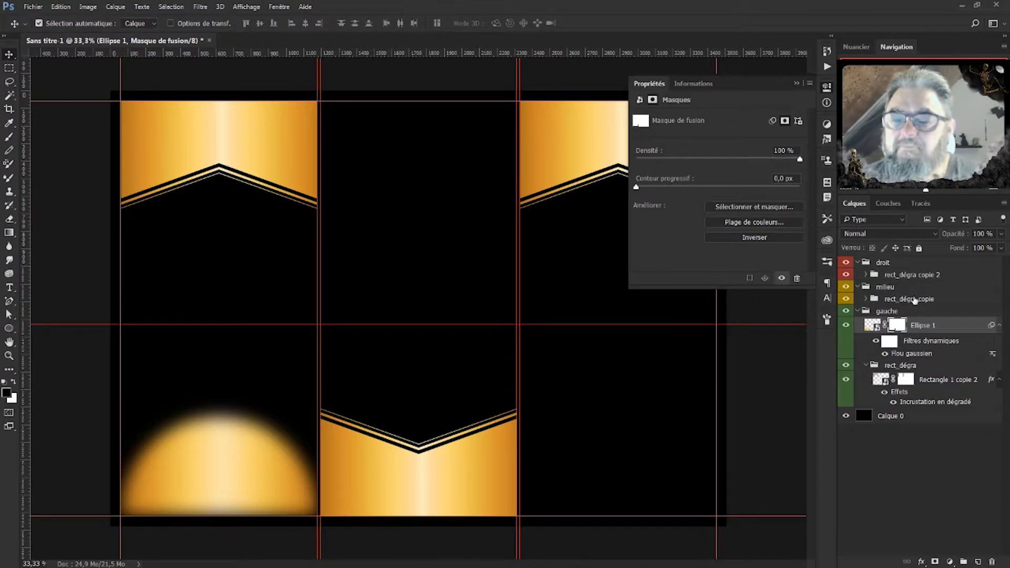
# Place Ellipse 1 in a new collapsed group named rond inside gauche.
pyautogui.click(873, 325)
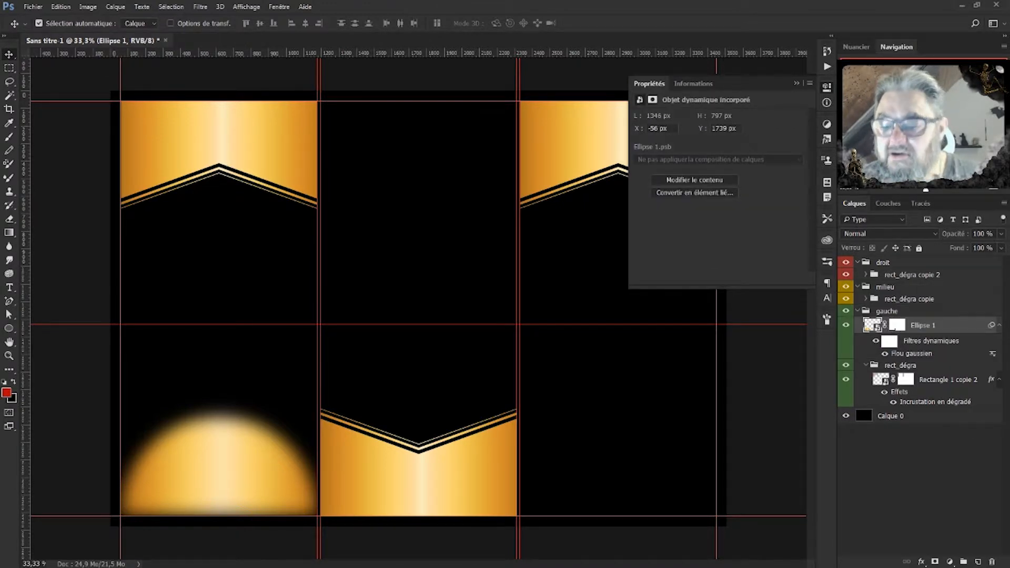
pyautogui.click(966, 562)
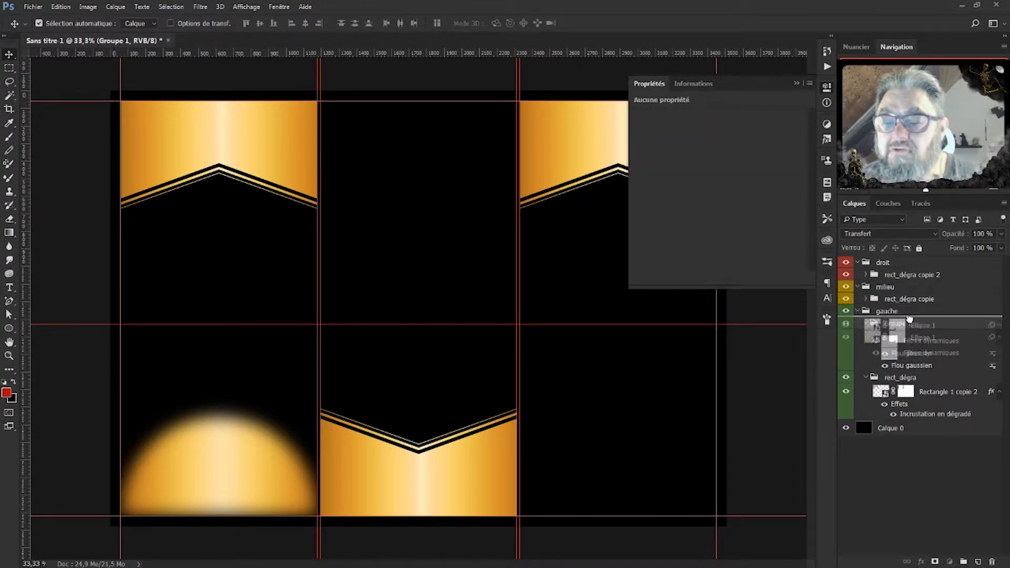
pyautogui.moveTo(909, 323); pyautogui.dragTo(904, 321)
pyautogui.doubleClick(904, 322)
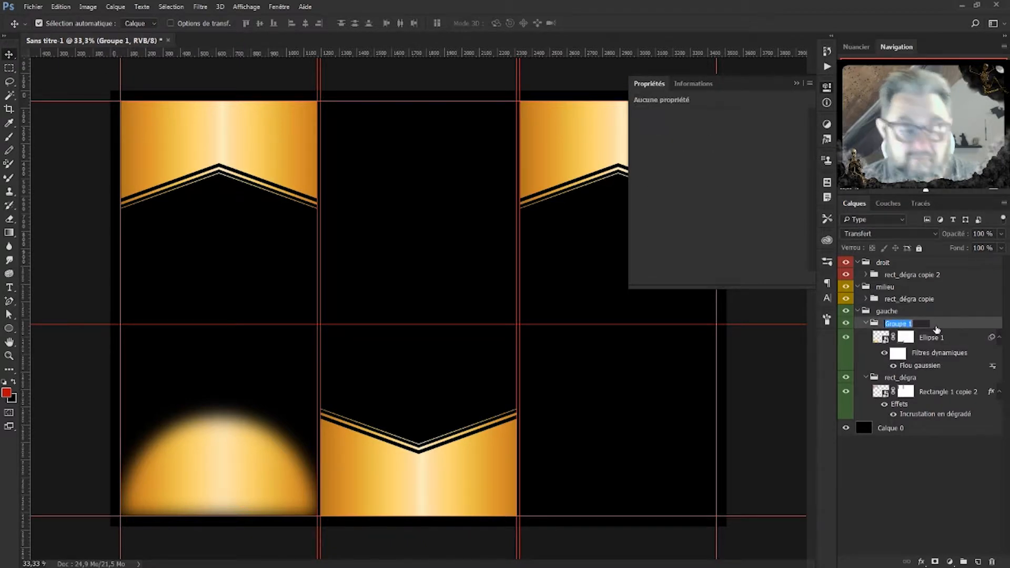
pyautogui.write('e')
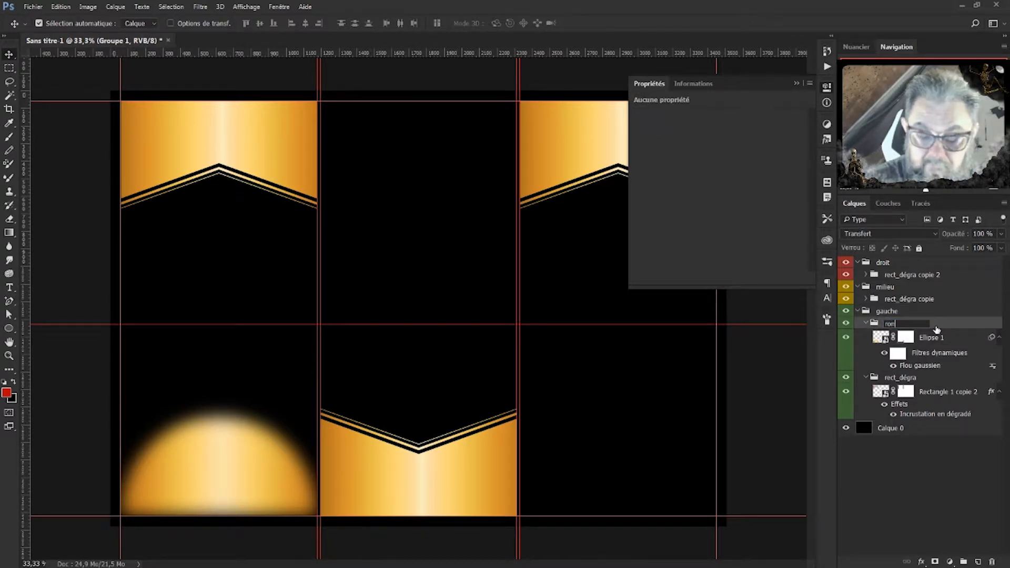
pyautogui.press('Return')
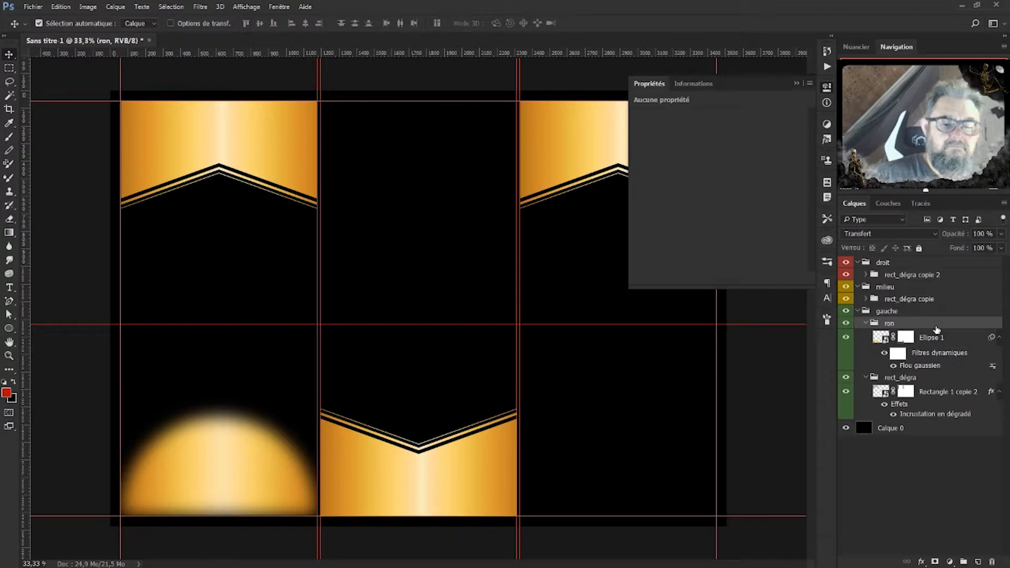
pyautogui.click(866, 323)
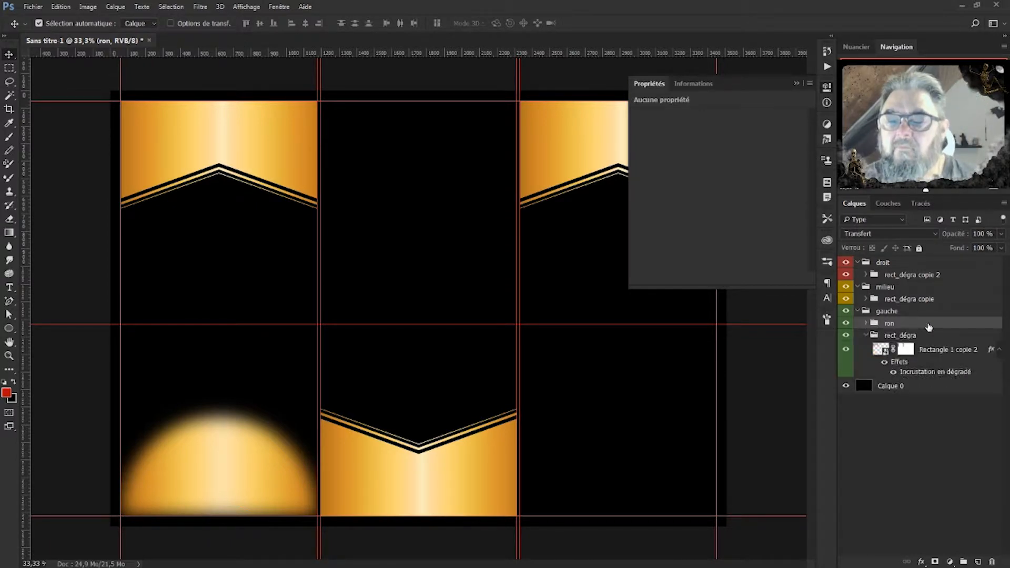
pyautogui.doubleClick(890, 323)
pyautogui.click(901, 323)
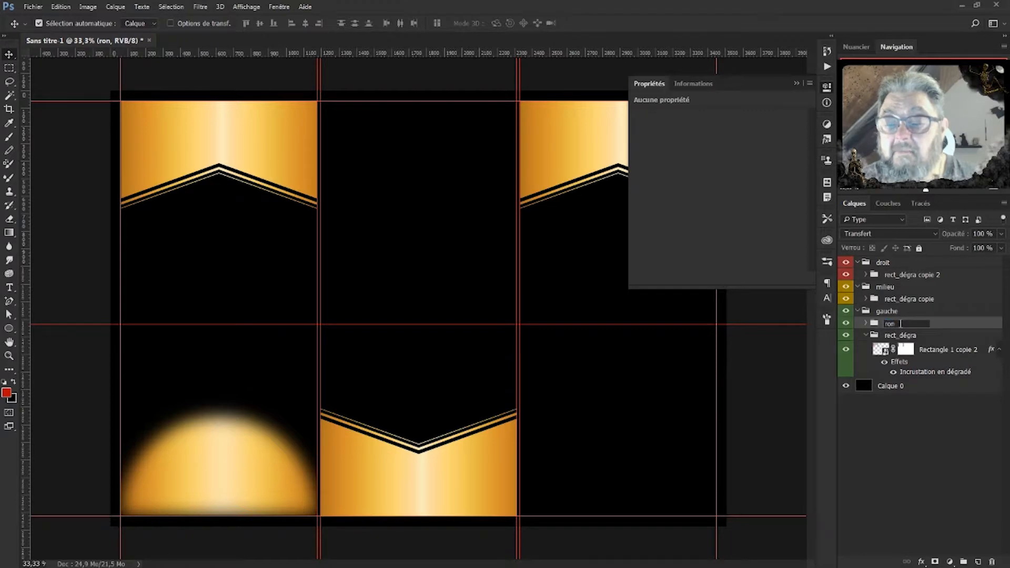
pyautogui.write('d')
pyautogui.press('Return')
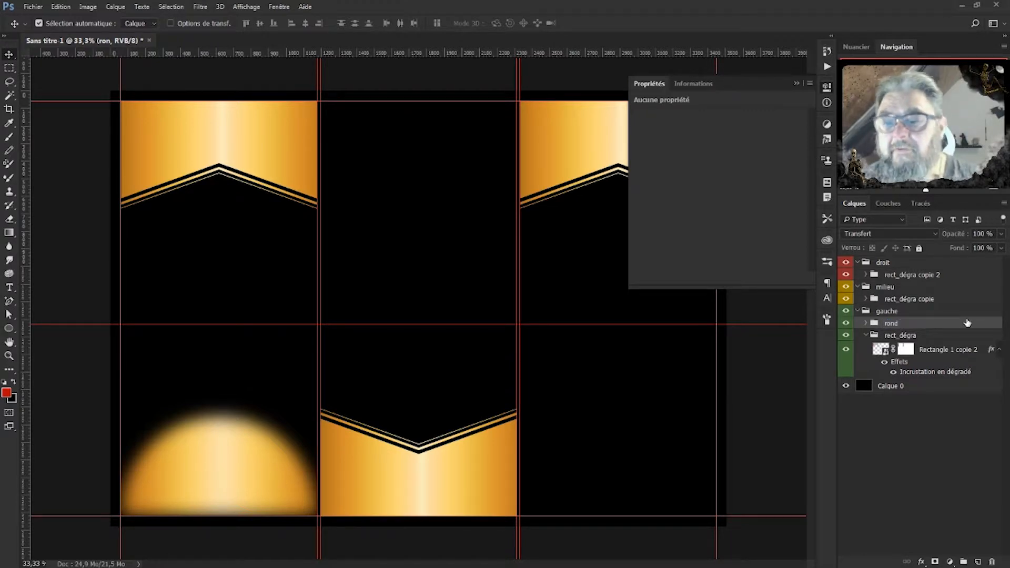
pyautogui.click(872, 337)
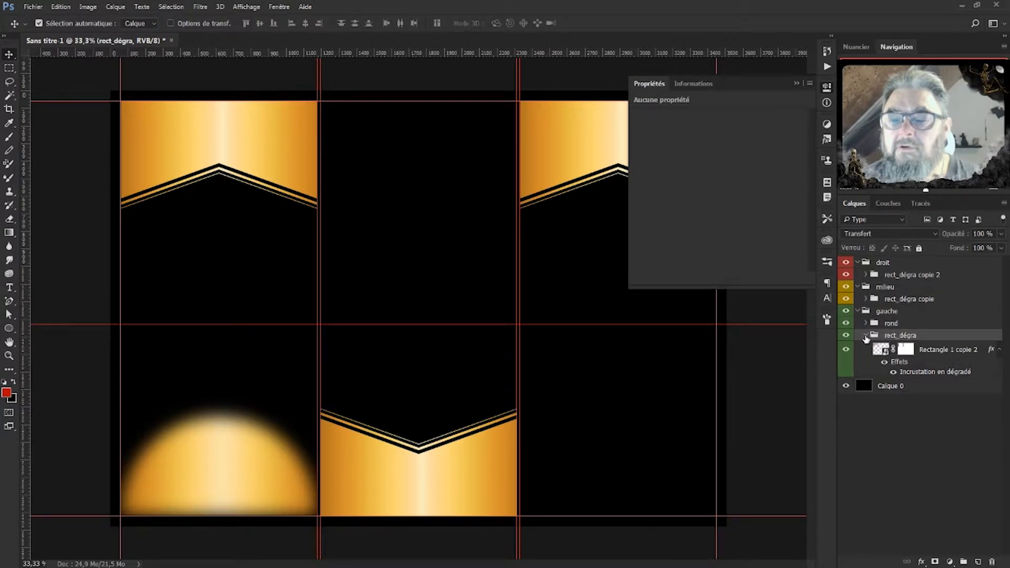
# Duplicate the rond glow group and move the copy into the droit group.
pyautogui.click(865, 336)
pyautogui.click(899, 326)
pyautogui.press('ctrl')
pyautogui.hotkey('ctrl', 'j')
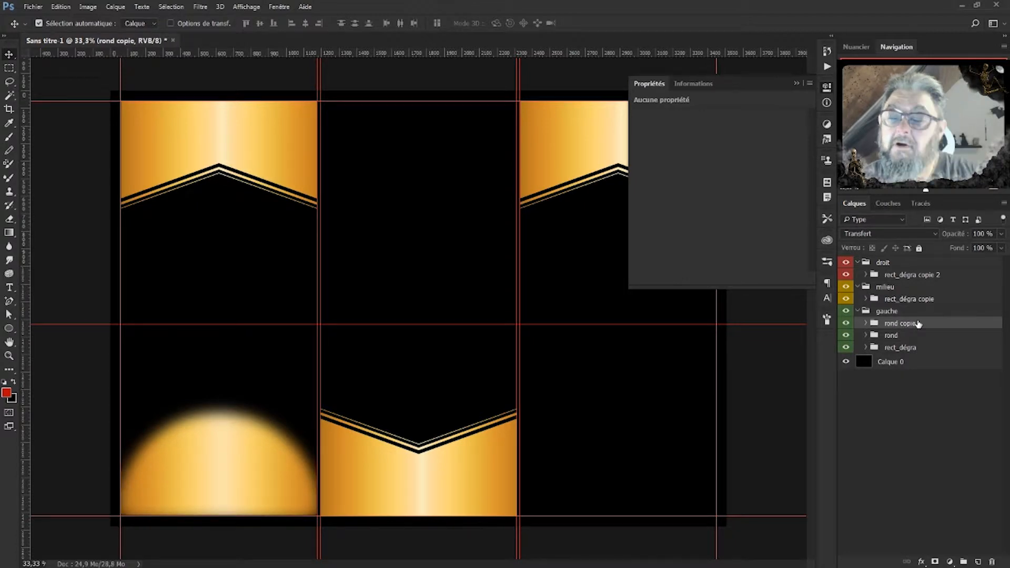
pyautogui.moveTo(917, 324); pyautogui.dragTo(886, 266)
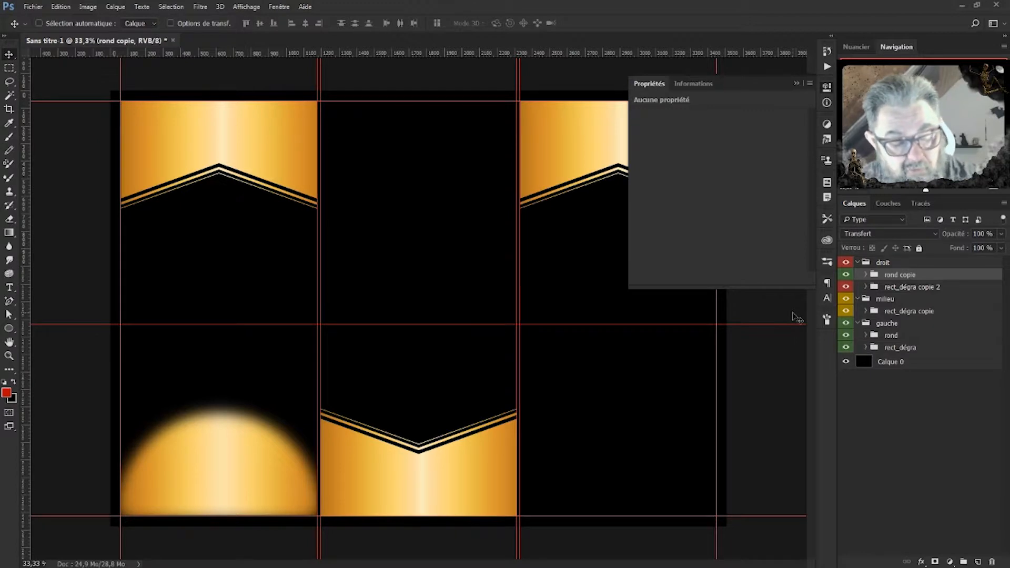
# Flip the glow copy horizontally and place it at the bottom of the right panel.
pyautogui.hotkey('ctrl', 't')
pyautogui.click(516, 234)
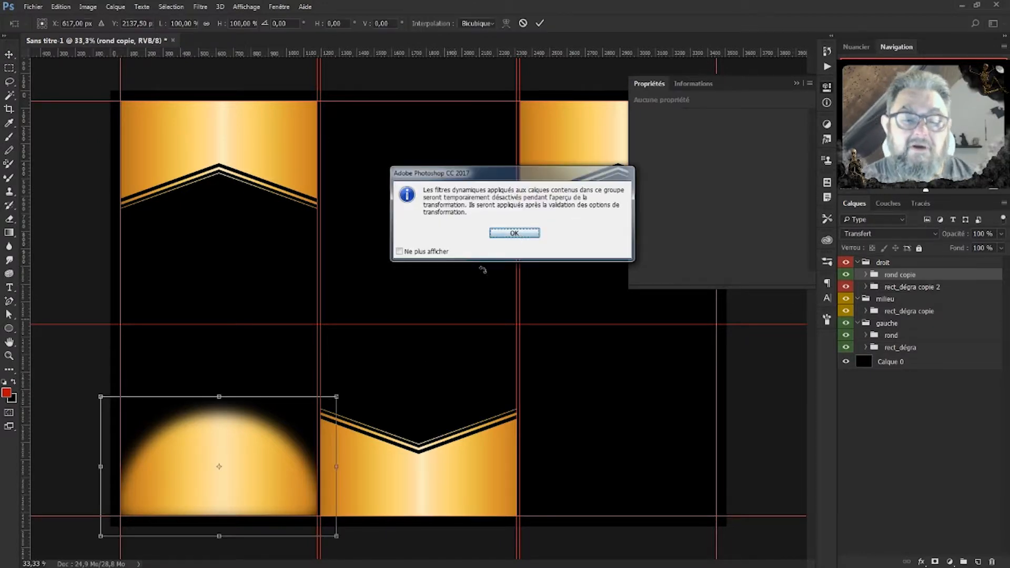
pyautogui.rightClick(216, 472)
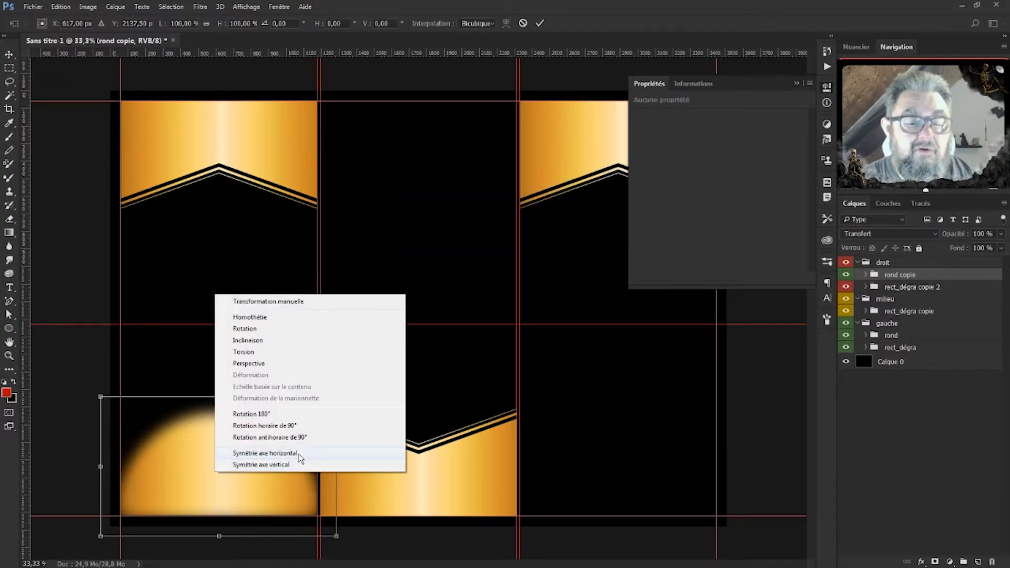
pyautogui.click(303, 464)
pyautogui.moveTo(264, 471); pyautogui.dragTo(658, 470)
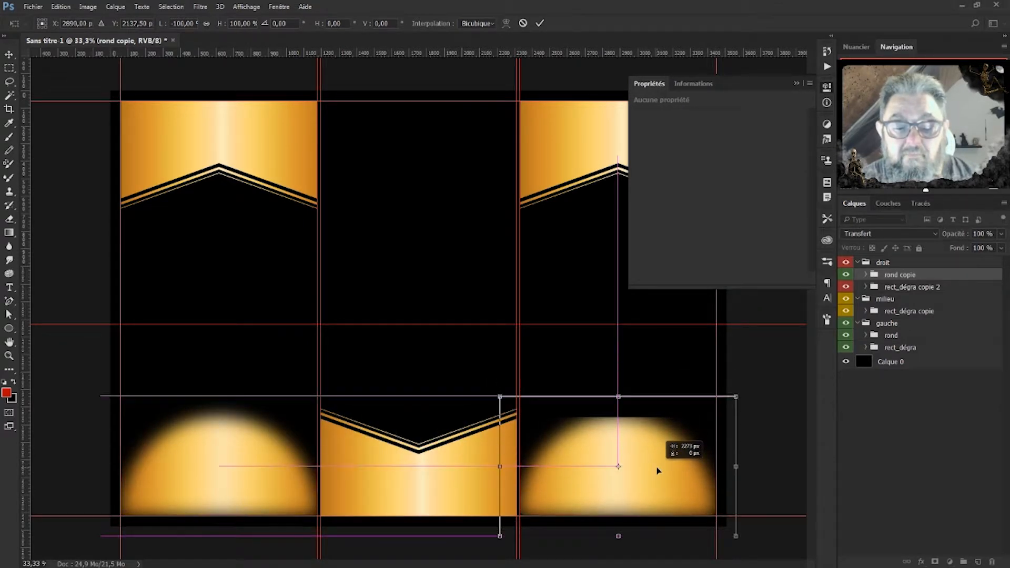
pyautogui.moveTo(658, 470); pyautogui.dragTo(658, 470)
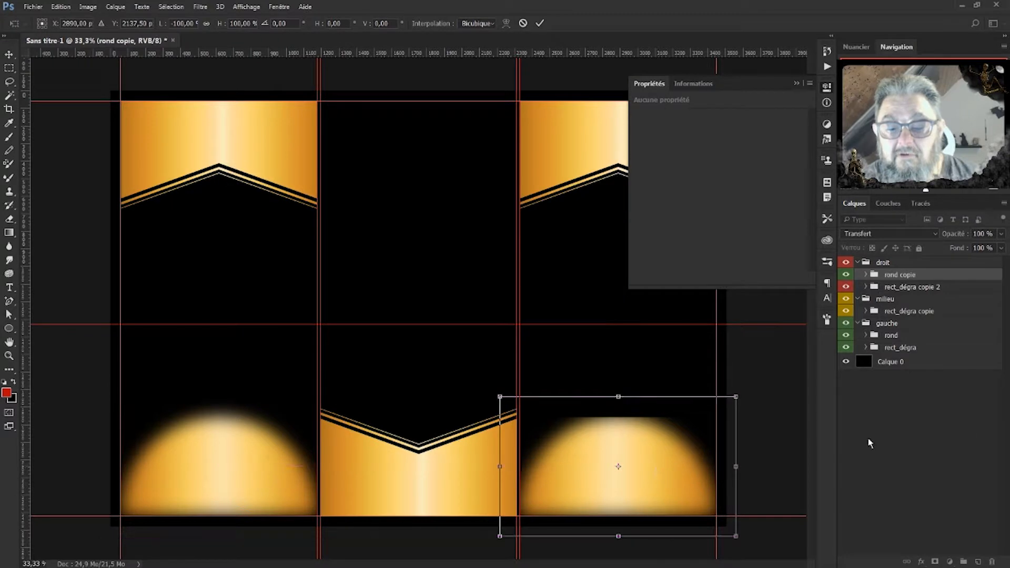
pyautogui.press('Down')
pyautogui.press('Down')
pyautogui.press('Down')
pyautogui.press('Down')
pyautogui.press('Down')
pyautogui.press('Down')
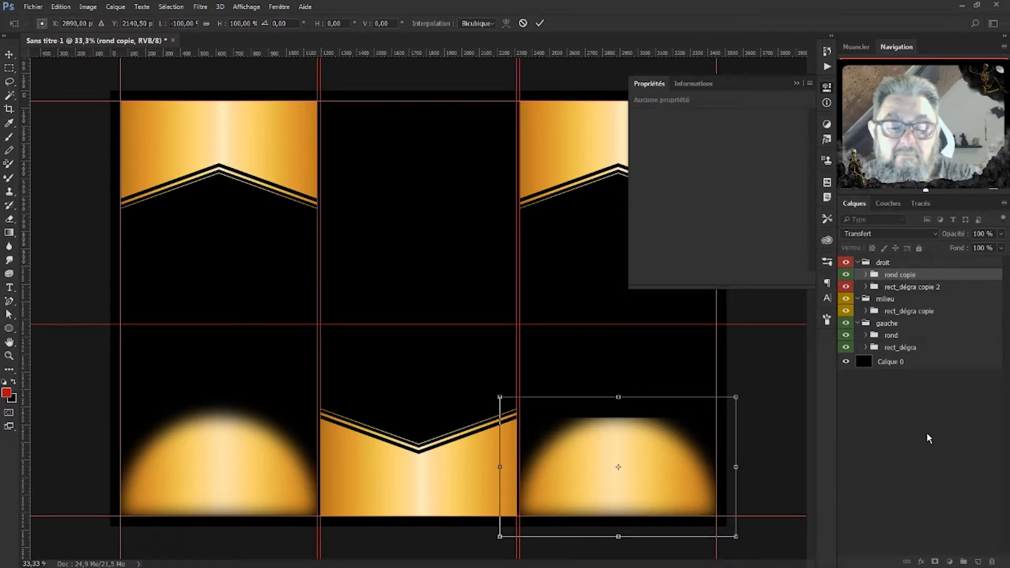
pyautogui.press('Return')
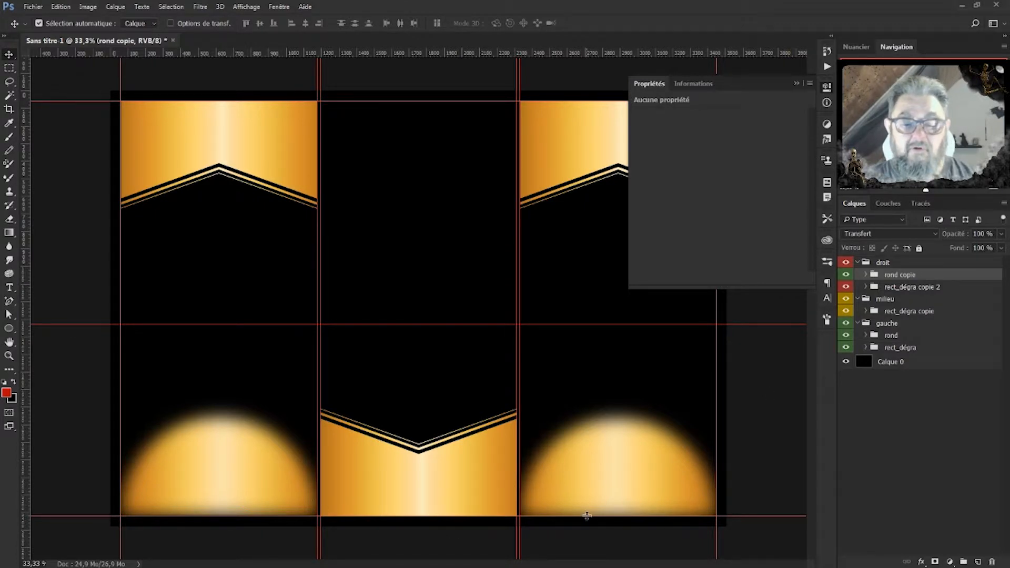
# Hide the guides, close the floating Properties panel, and undo an accidental rond copie duplicate.
pyautogui.hotkey('ctrl', ';')
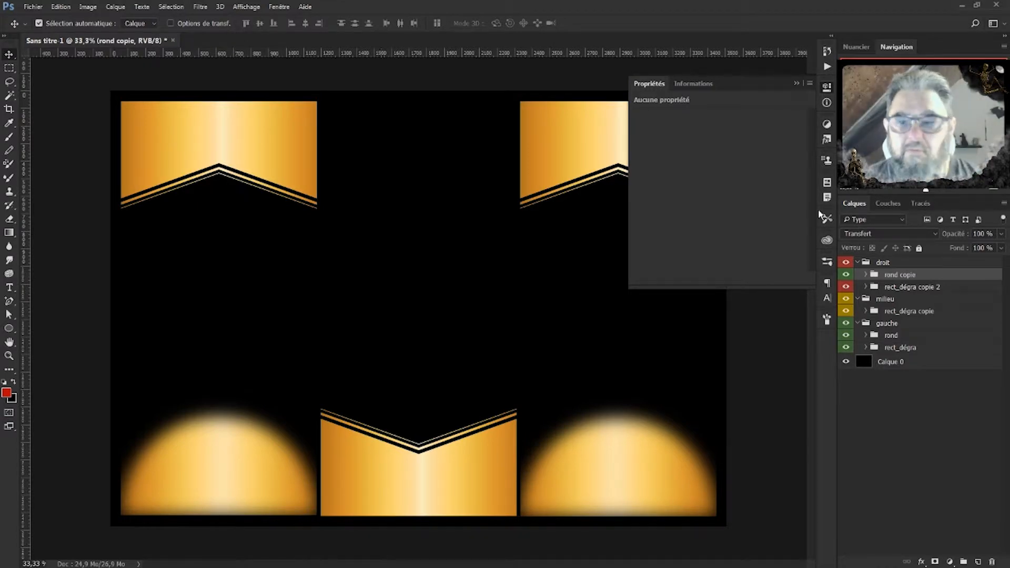
pyautogui.click(796, 83)
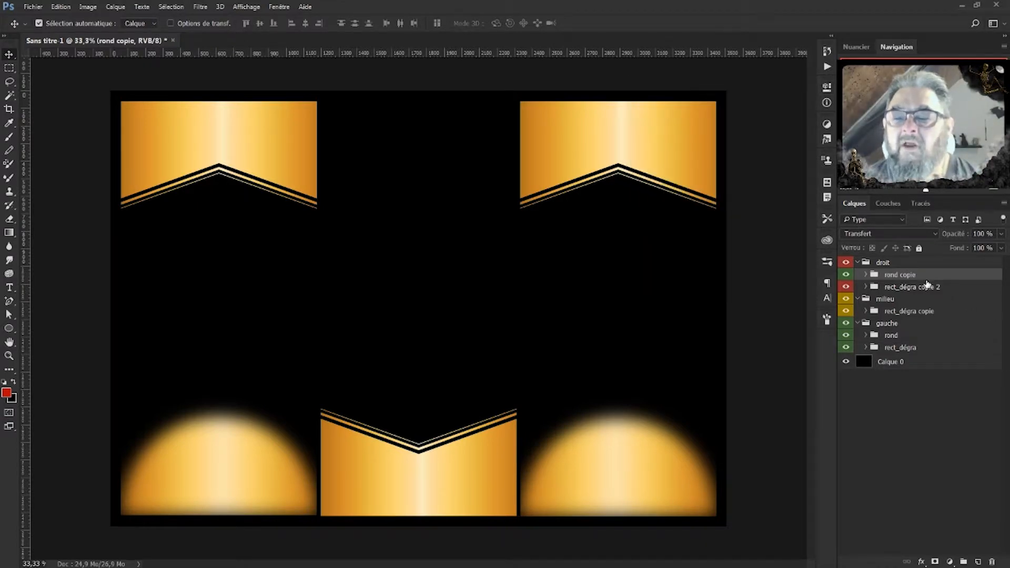
pyautogui.moveTo(918, 278); pyautogui.dragTo(919, 275)
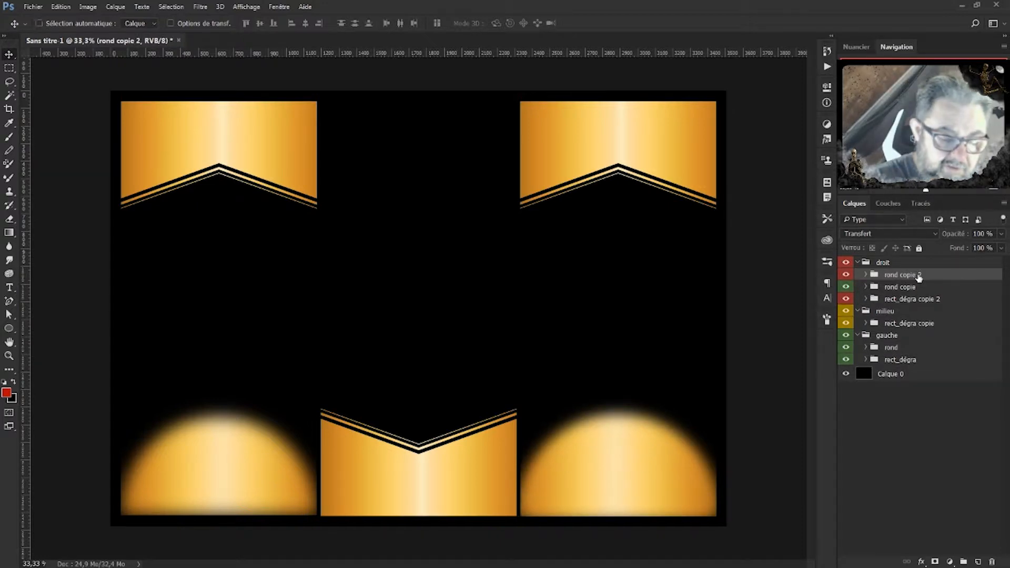
pyautogui.hotkey('ctrl', 'z')
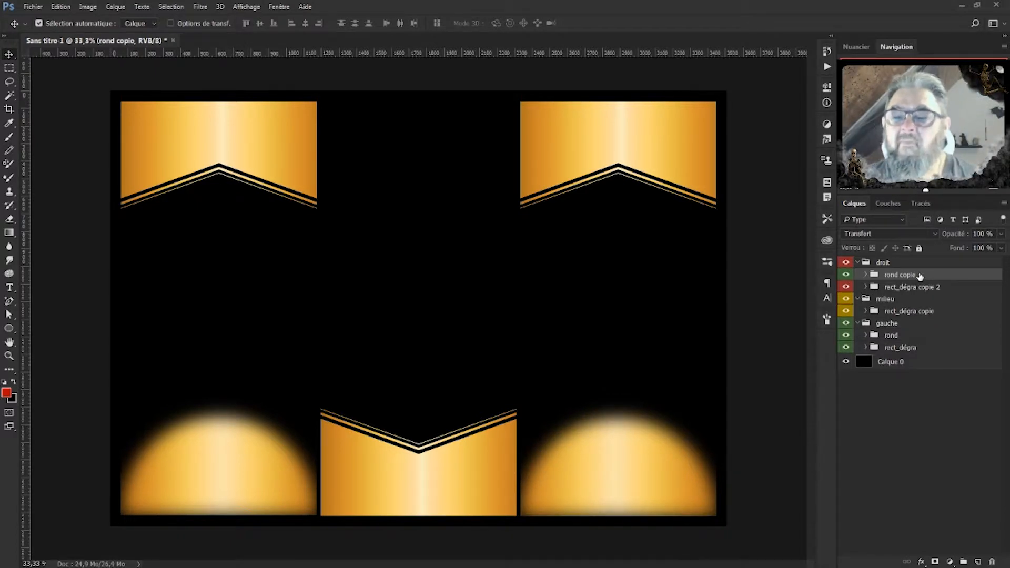
# Collapse the droit and gauche groups and select the rect_dégra copie group.
pyautogui.click(860, 263)
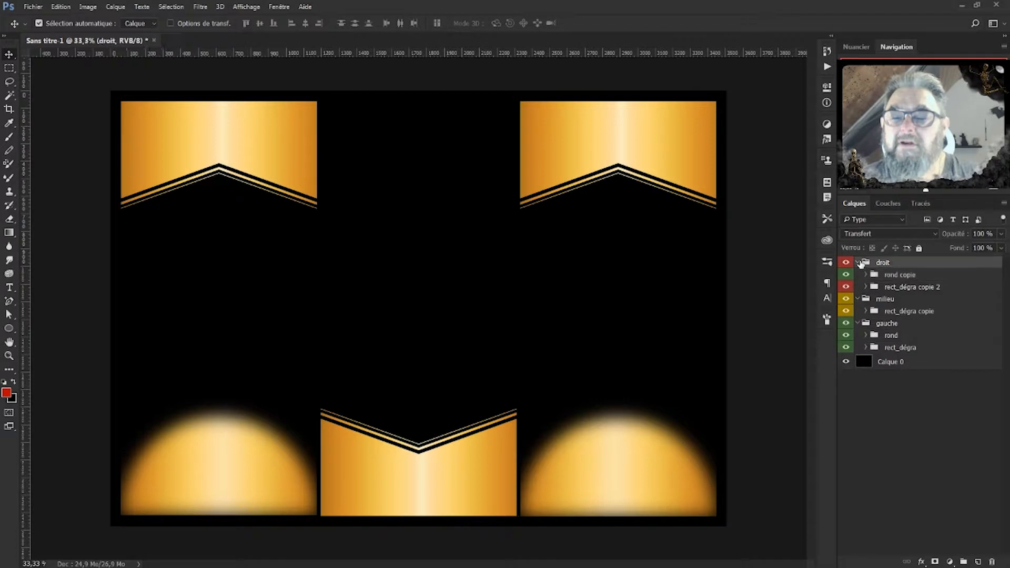
pyautogui.click(859, 263)
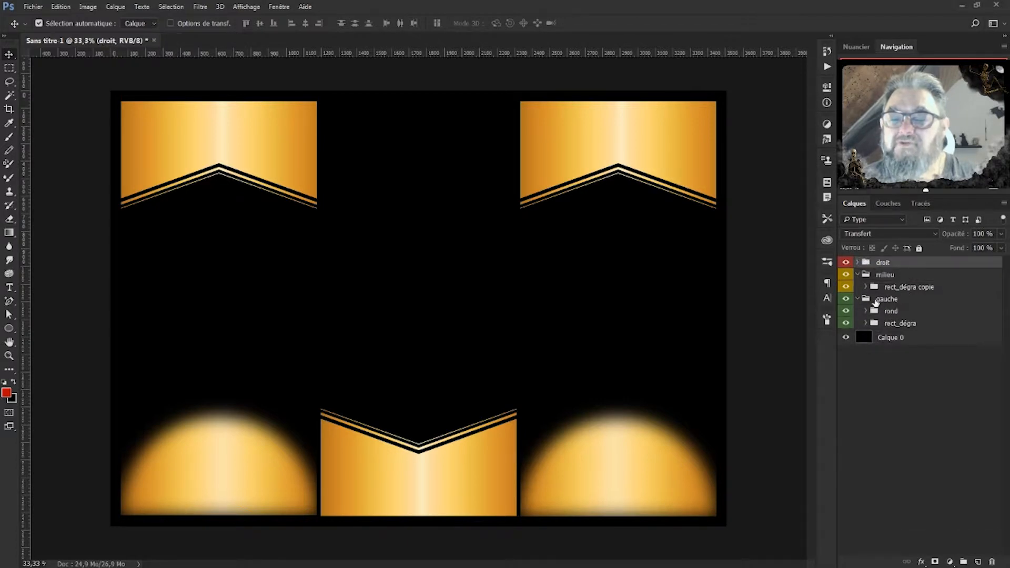
pyautogui.click(858, 299)
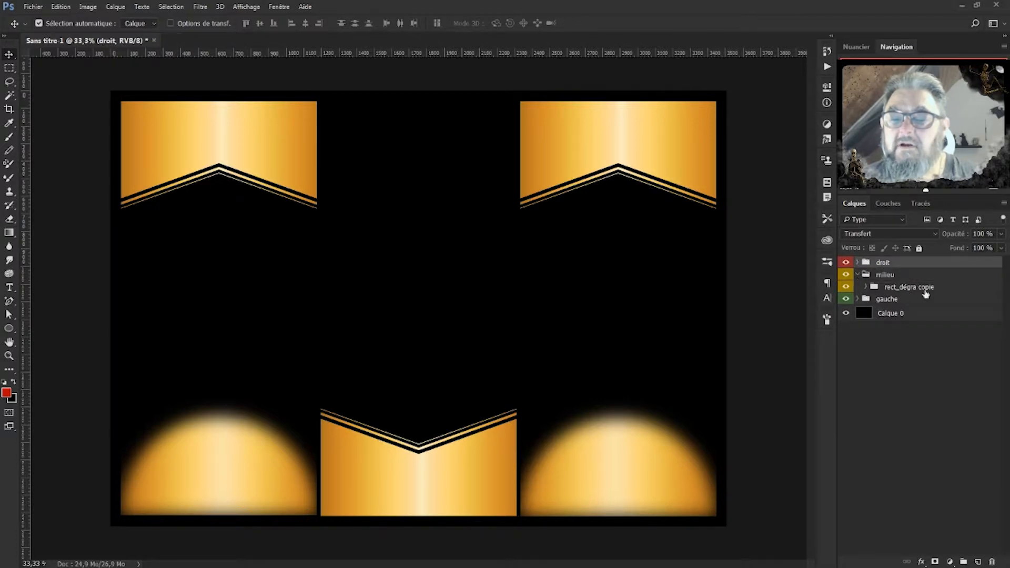
pyautogui.click(906, 290)
pyautogui.press('ctrl')
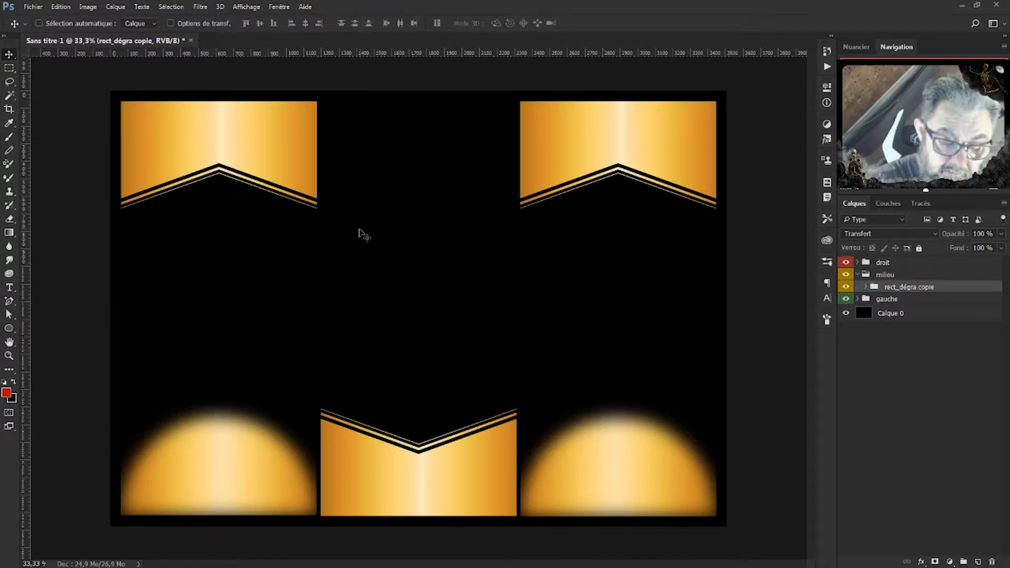
# Show the guides and place the burger logo image onto the canvas.
pyautogui.hotkey('ctrl', ';')
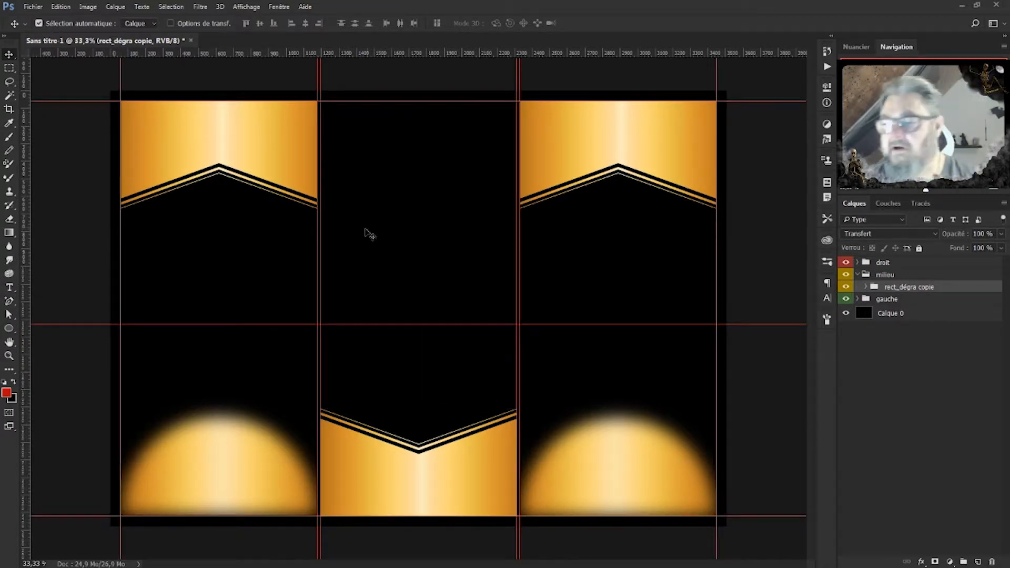
pyautogui.moveTo(826, 333); pyautogui.dragTo(427, 298)
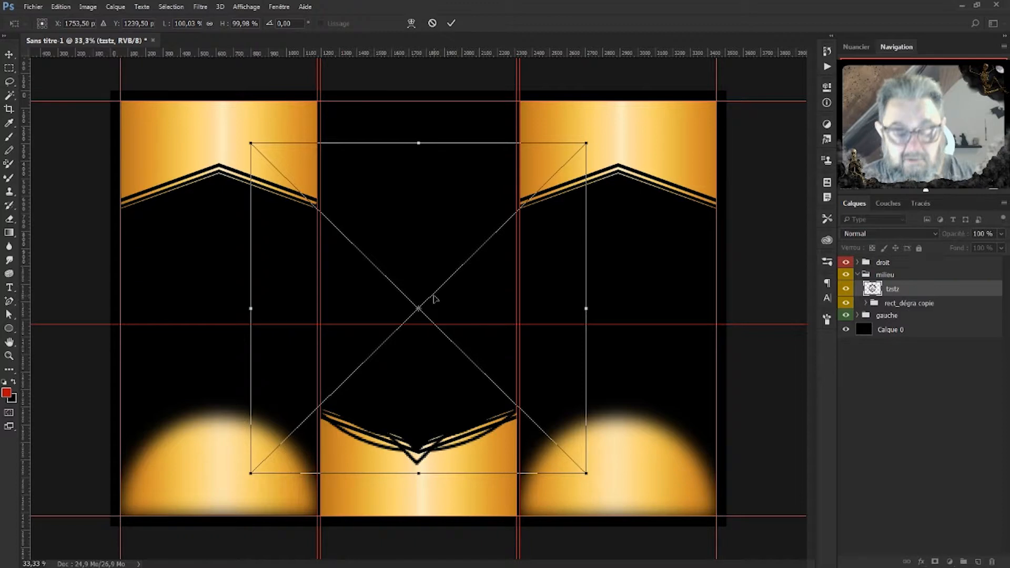
pyautogui.press('Return')
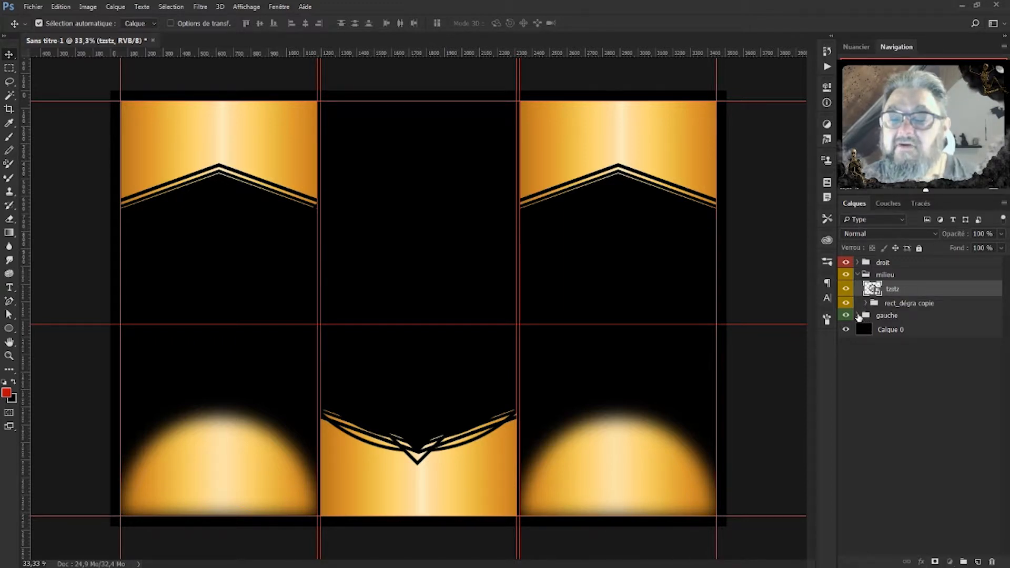
# Copy Rectangle 1 copie 2's gold Incrustation en dégradé effect onto the logo layer.
pyautogui.click(858, 315)
pyautogui.click(865, 340)
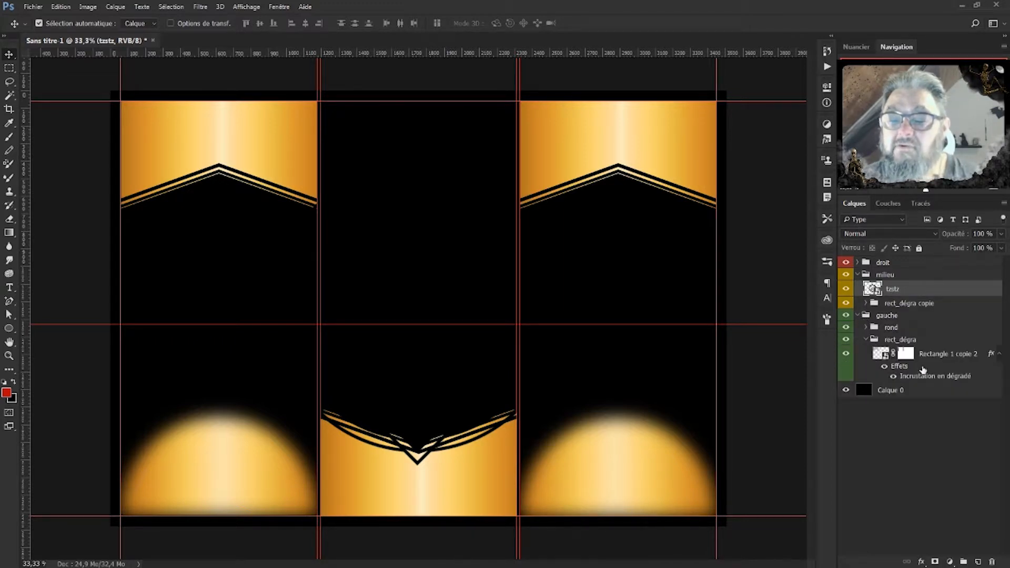
pyautogui.click(903, 372)
pyautogui.moveTo(903, 371); pyautogui.dragTo(892, 289)
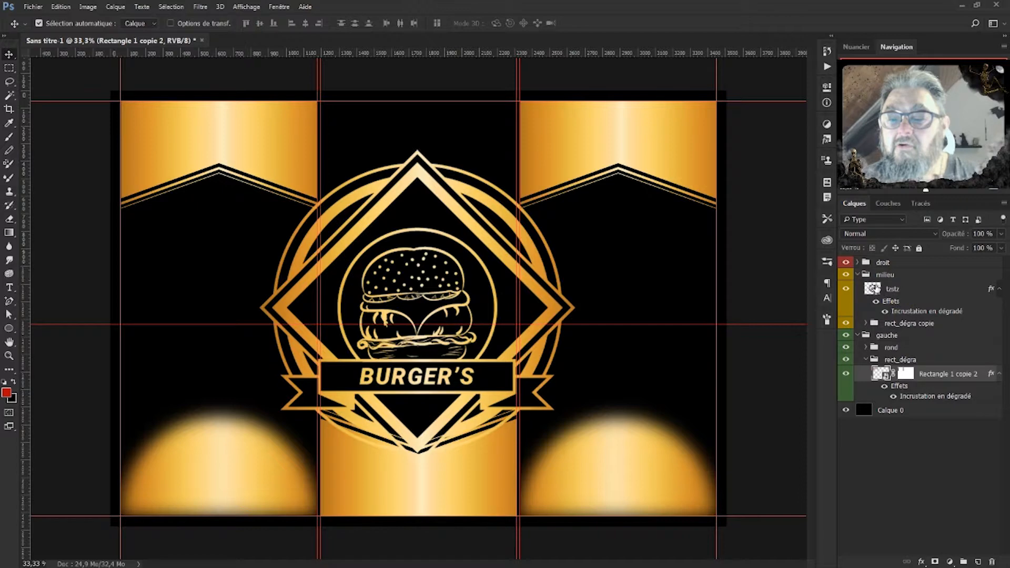
# Scale the tztz logo to 41.56%, centre it in the middle panel, and remove a stray guide.
pyautogui.click(875, 290)
pyautogui.hotkey('ctrl', 't')
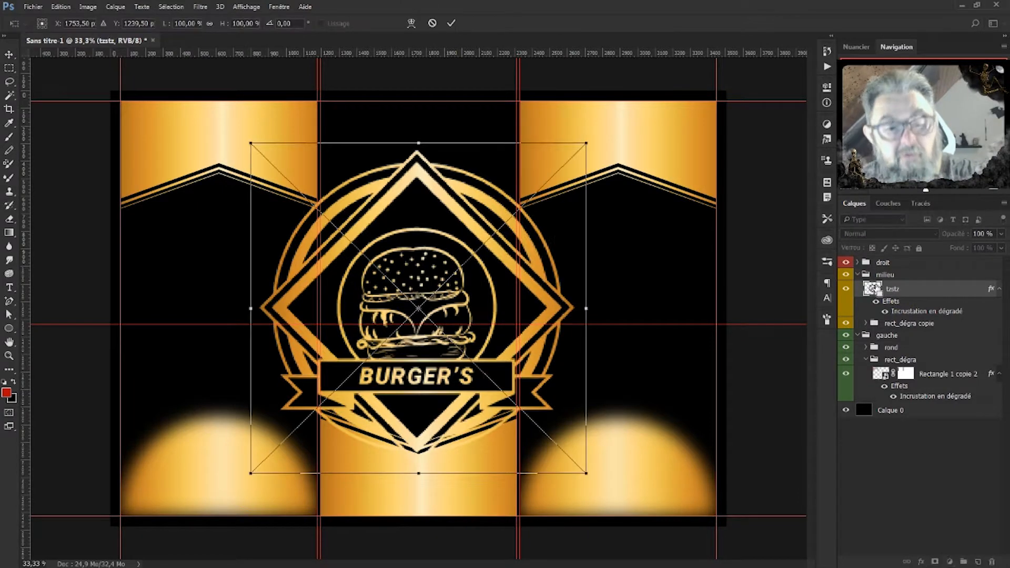
pyautogui.moveTo(586, 143); pyautogui.dragTo(395, 342)
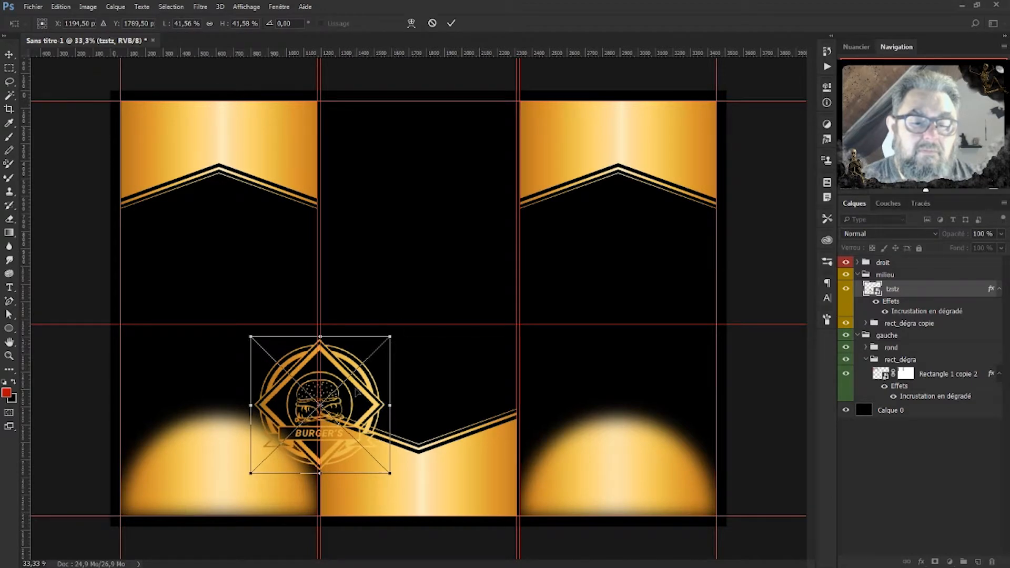
pyautogui.moveTo(339, 372); pyautogui.dragTo(445, 179)
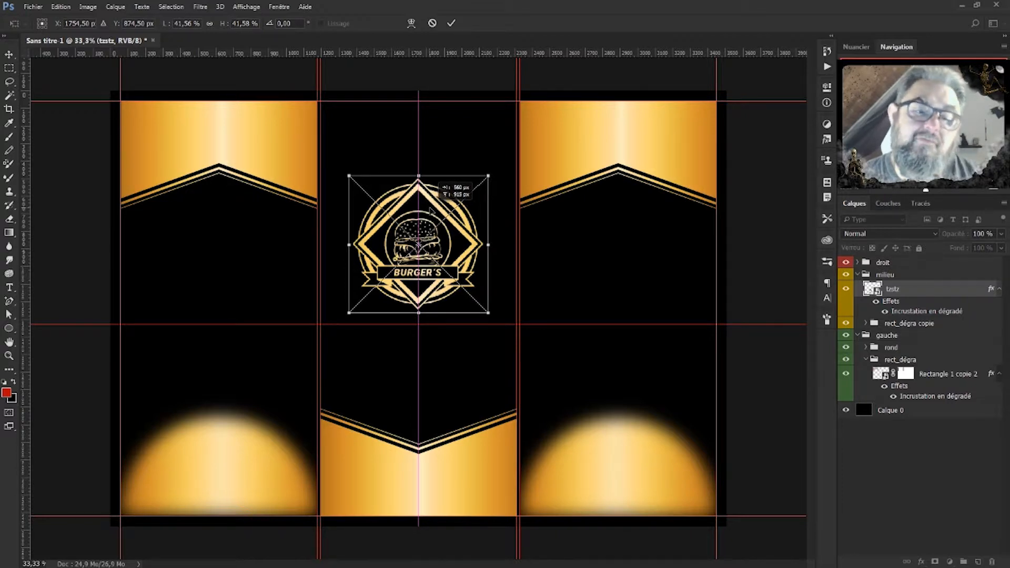
pyautogui.moveTo(432, 211); pyautogui.dragTo(432, 269)
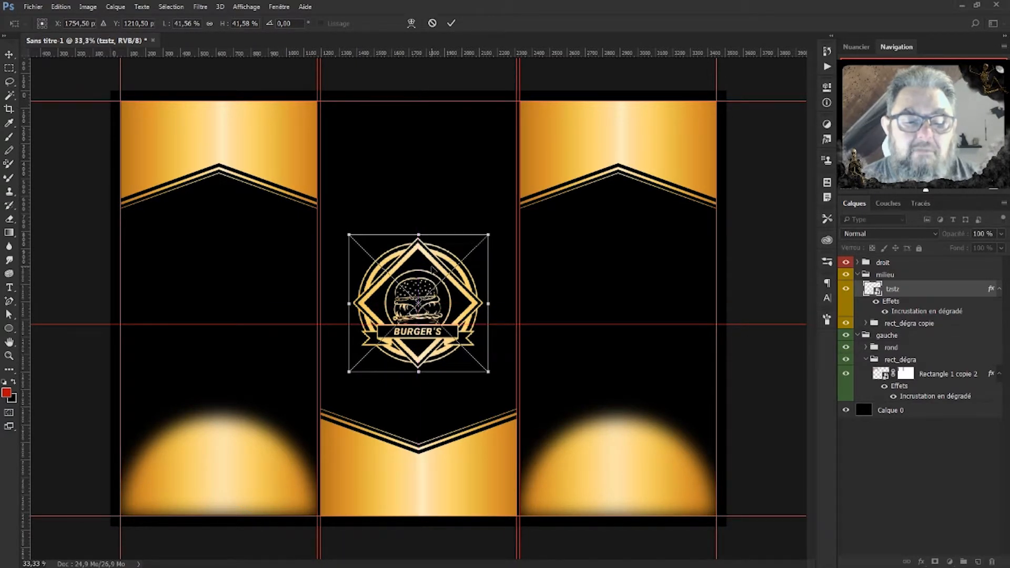
pyautogui.press('Return')
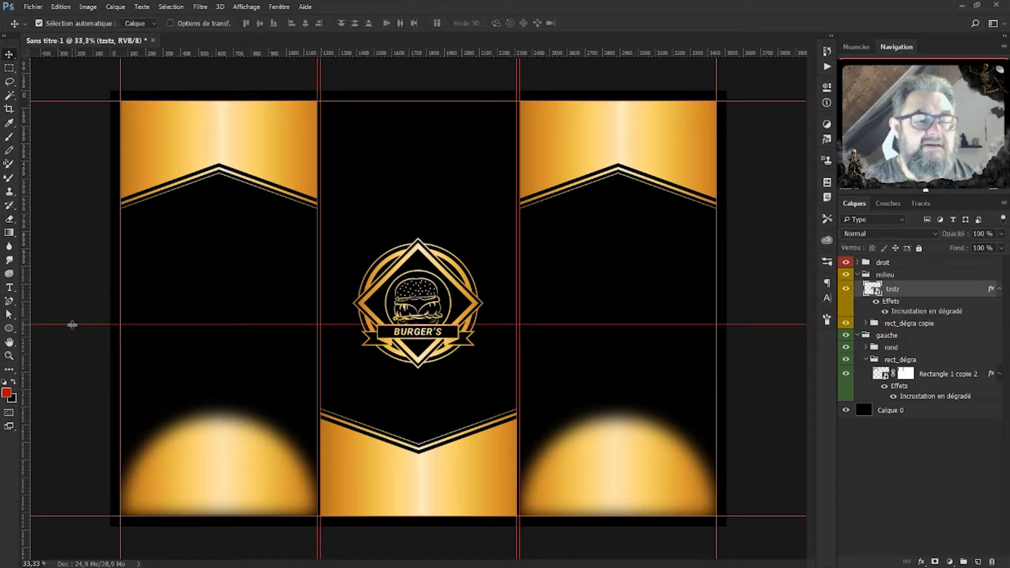
pyautogui.moveTo(72, 324); pyautogui.dragTo(102, 49)
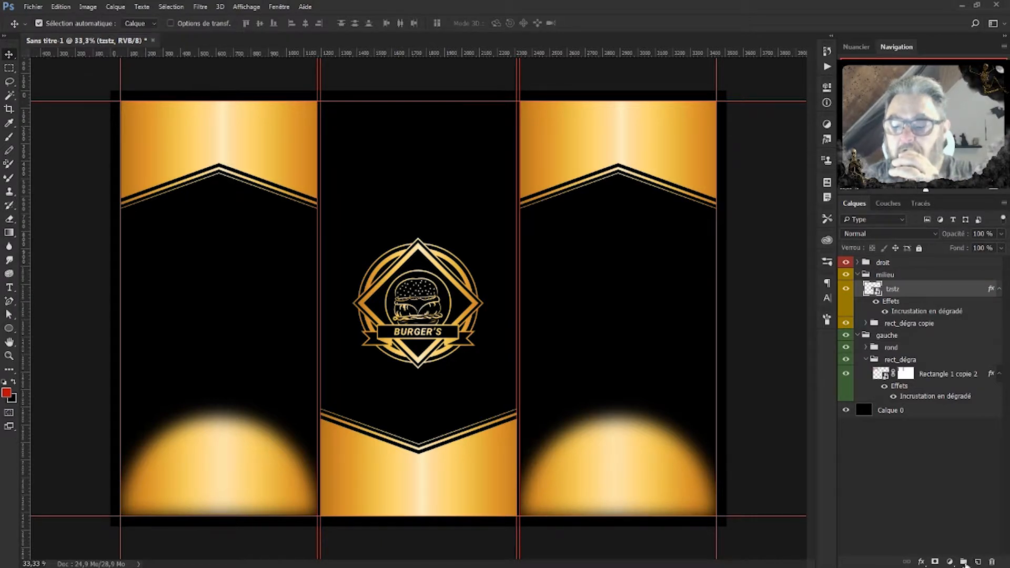
# Move the tztz logo into a new group named 'logo', then collapse the logo and rect_dégra groups.
pyautogui.click(965, 562)
pyautogui.moveTo(904, 305); pyautogui.dragTo(903, 293)
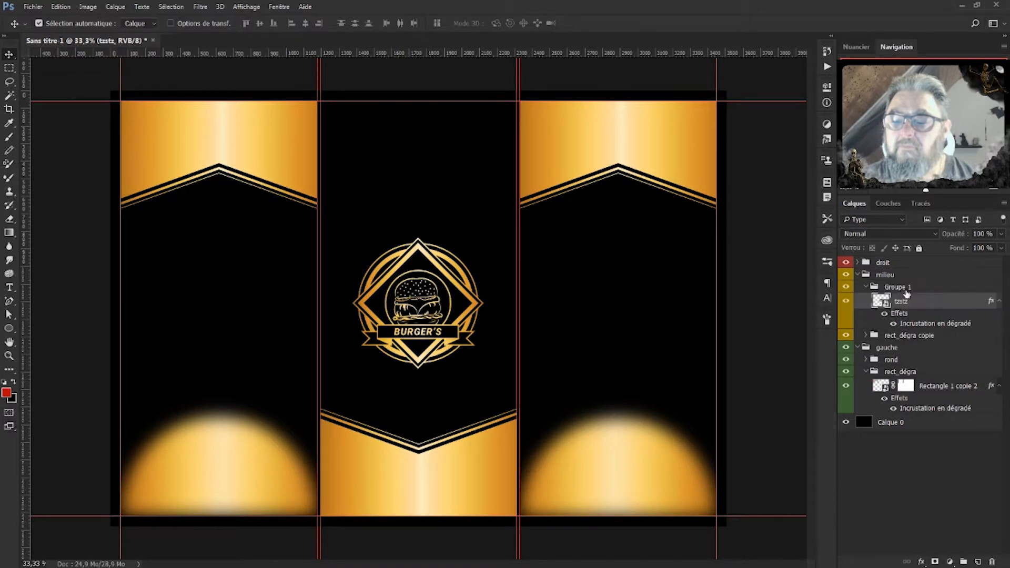
pyautogui.doubleClick(900, 288)
pyautogui.write('logo')
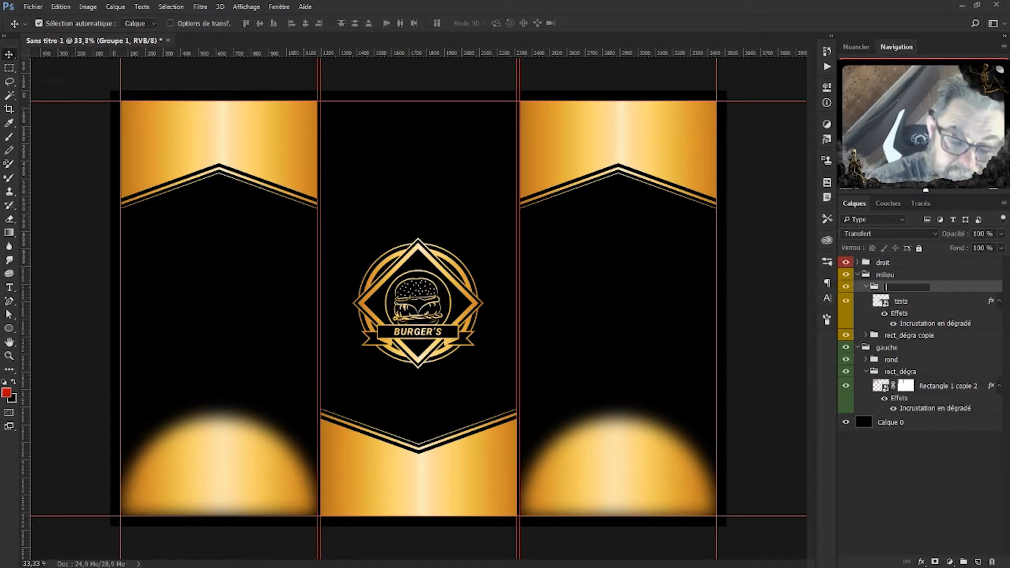
pyautogui.press('Return')
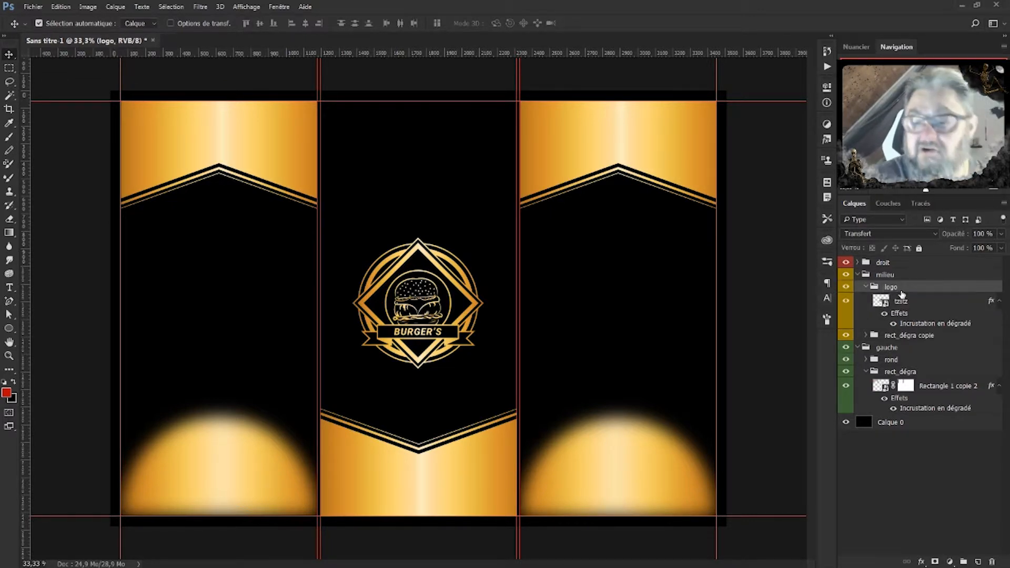
pyautogui.click(867, 287)
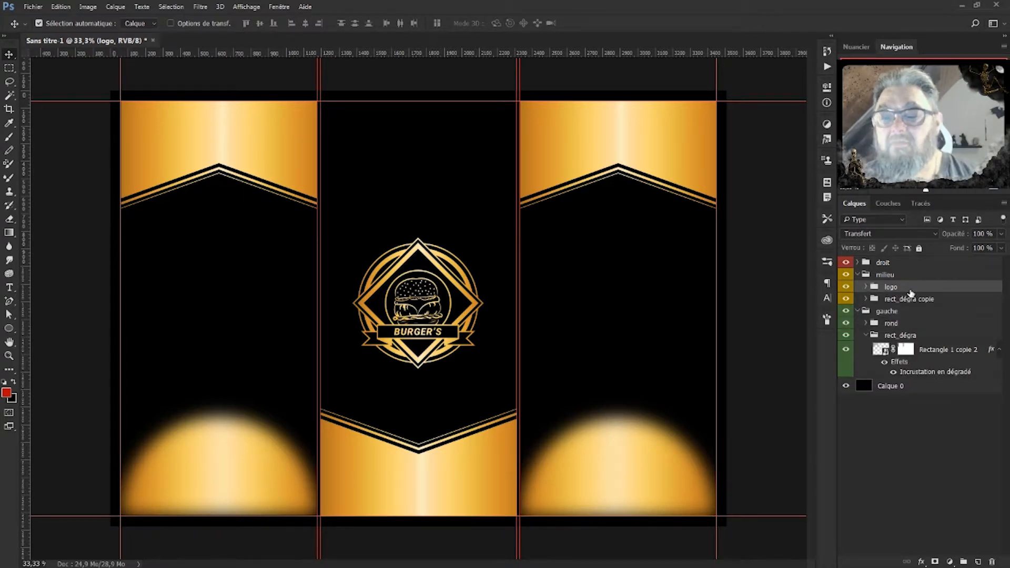
pyautogui.click(866, 335)
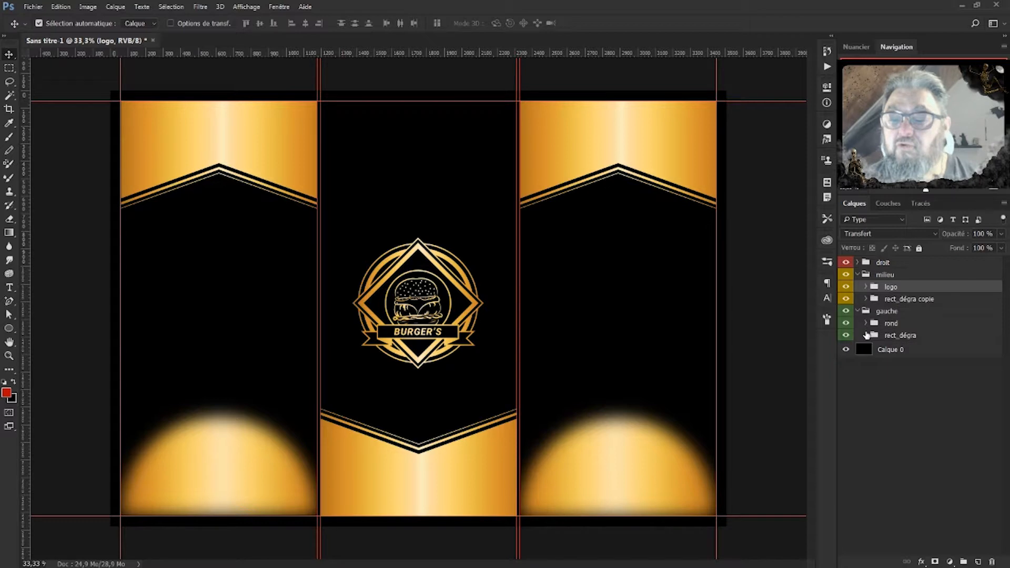
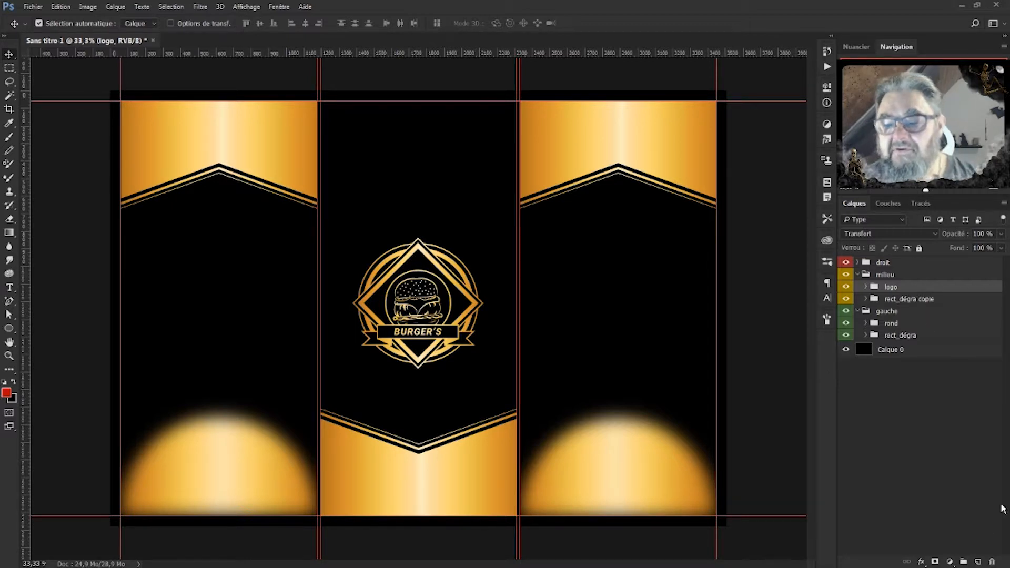
# Create a new group inside milieu named 'rond'.
pyautogui.click(963, 562)
pyautogui.doubleClick(898, 288)
pyautogui.write('rond')
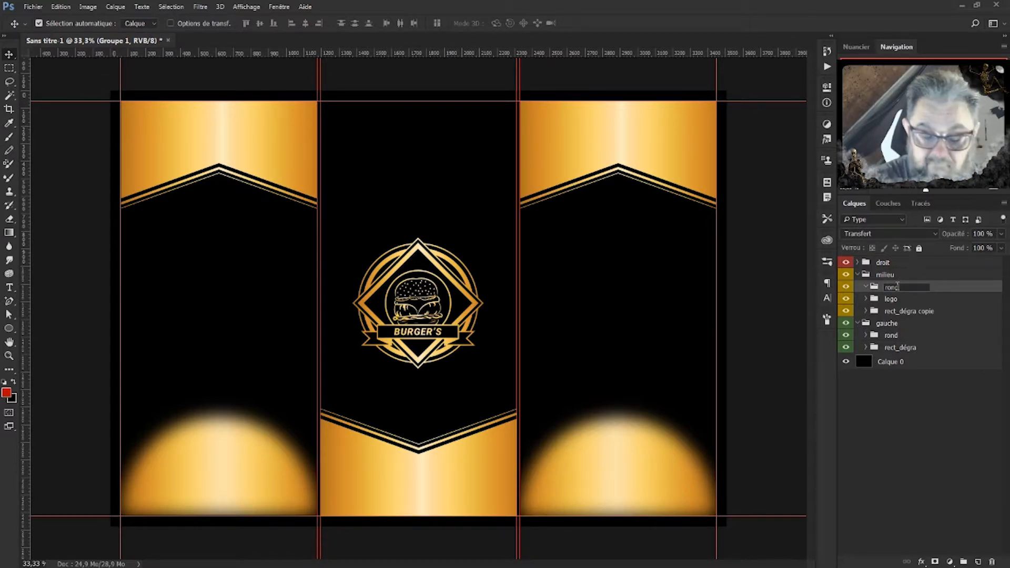
pyautogui.press('Return')
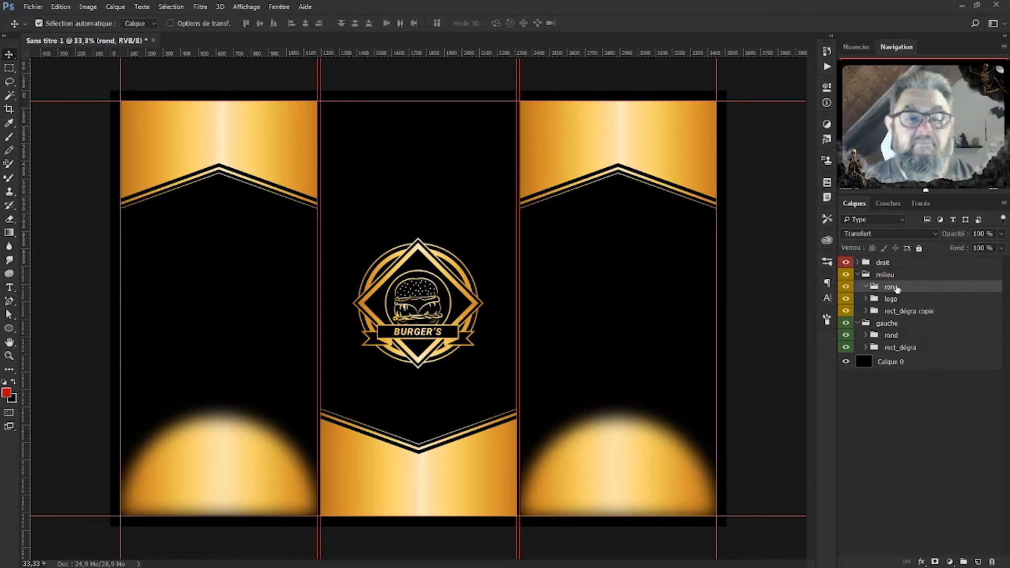
# Draw a 1110 px circle across the middle panel's top with a guide at its centre.
pyautogui.click(9, 329)
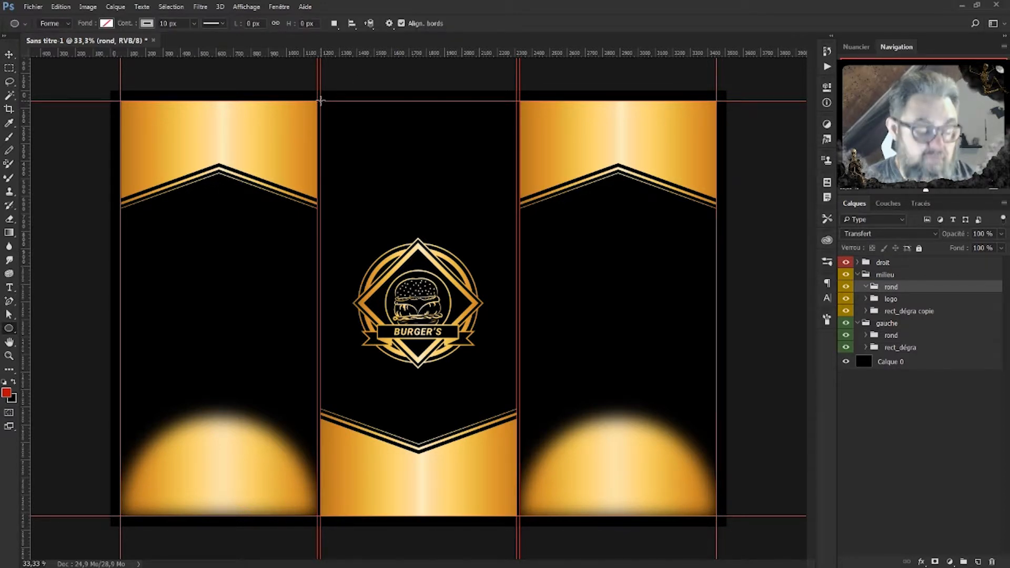
pyautogui.moveTo(320, 100); pyautogui.dragTo(568, 297)
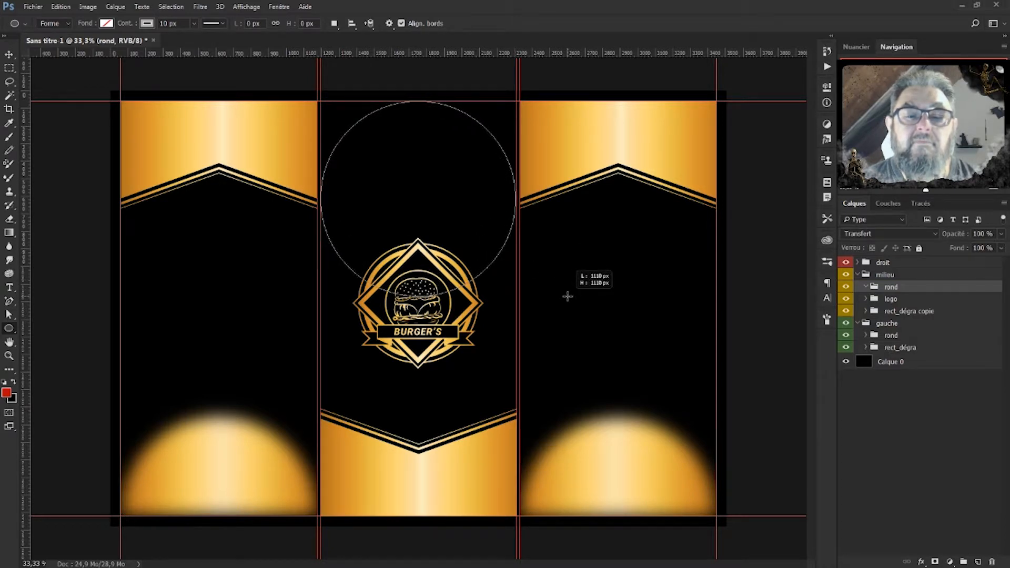
pyautogui.moveTo(568, 297); pyautogui.dragTo(568, 297)
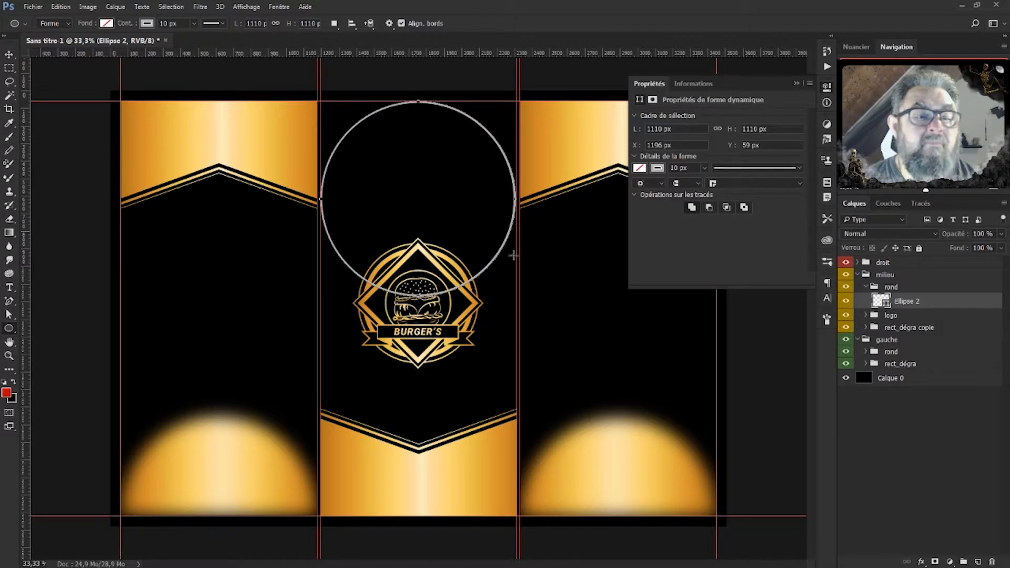
pyautogui.moveTo(458, 59); pyautogui.dragTo(465, 195)
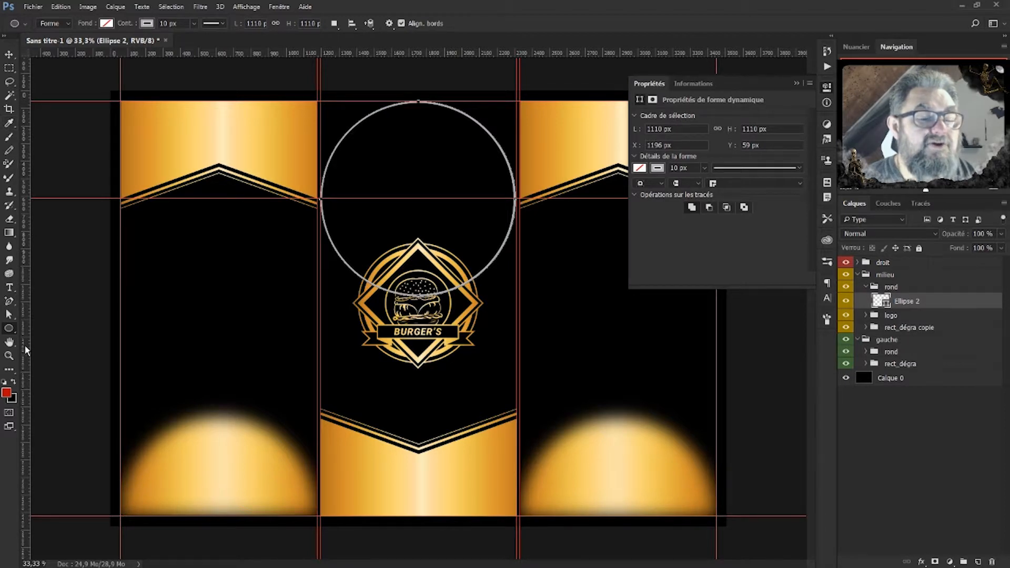
pyautogui.click(9, 315)
pyautogui.click(419, 102)
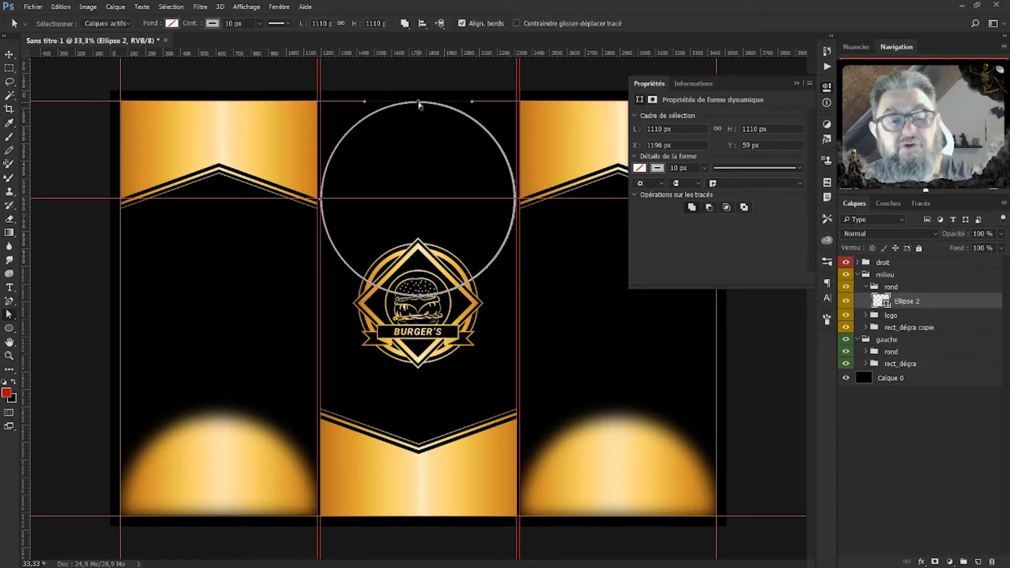
pyautogui.press('Delete')
pyautogui.click(466, 233)
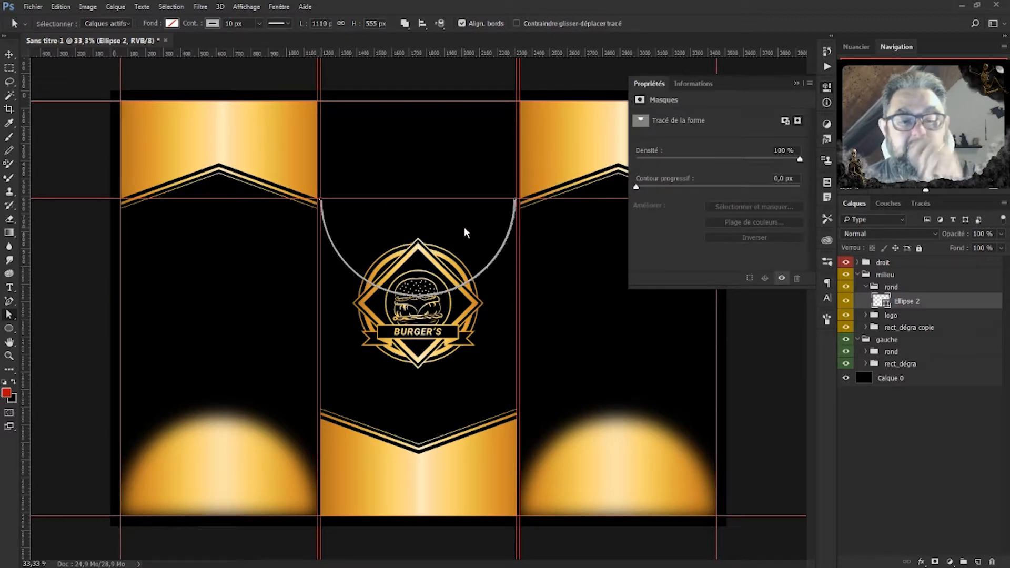
pyautogui.click(866, 365)
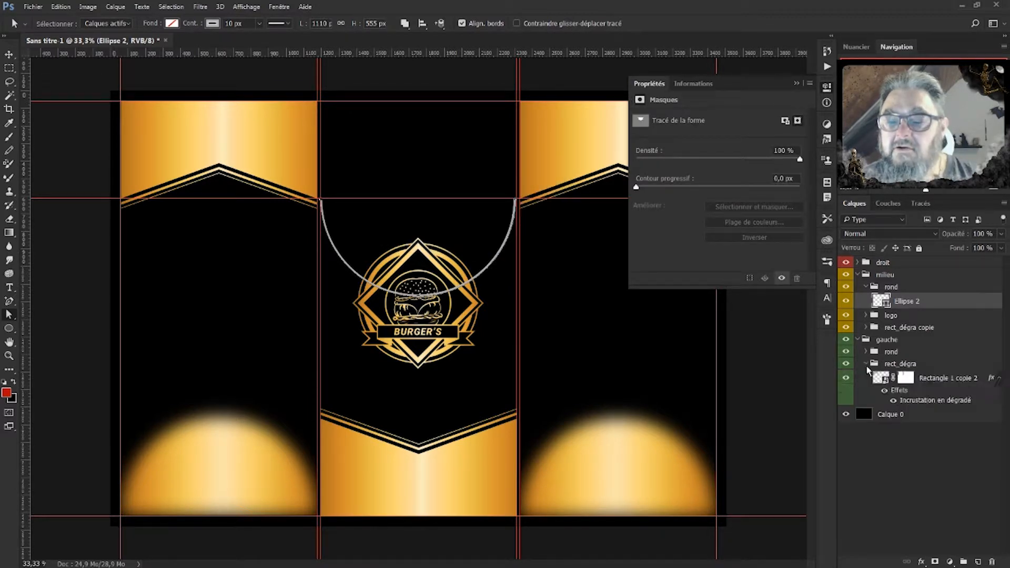
pyautogui.click(899, 392)
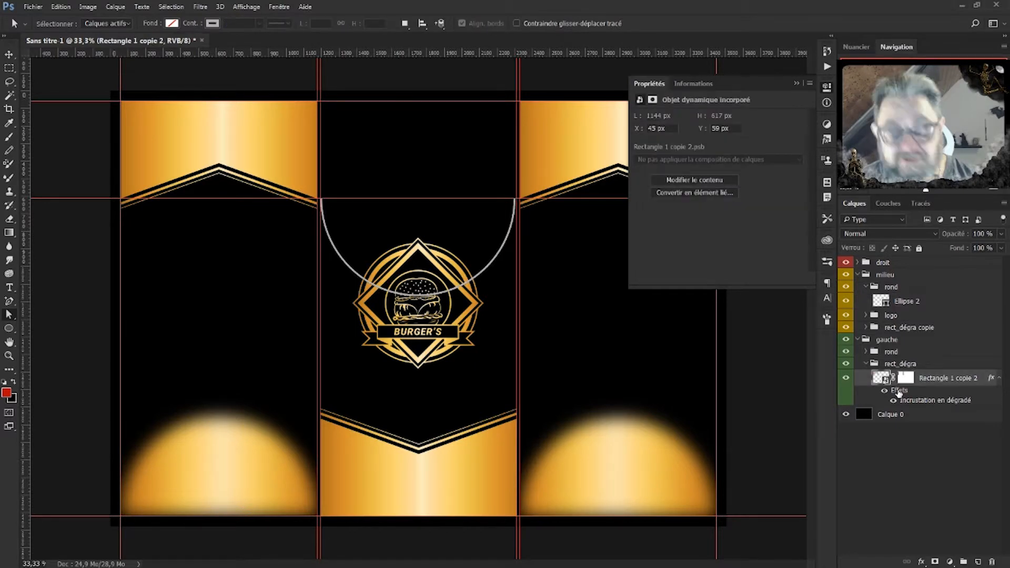
pyautogui.moveTo(899, 392); pyautogui.dragTo(892, 305)
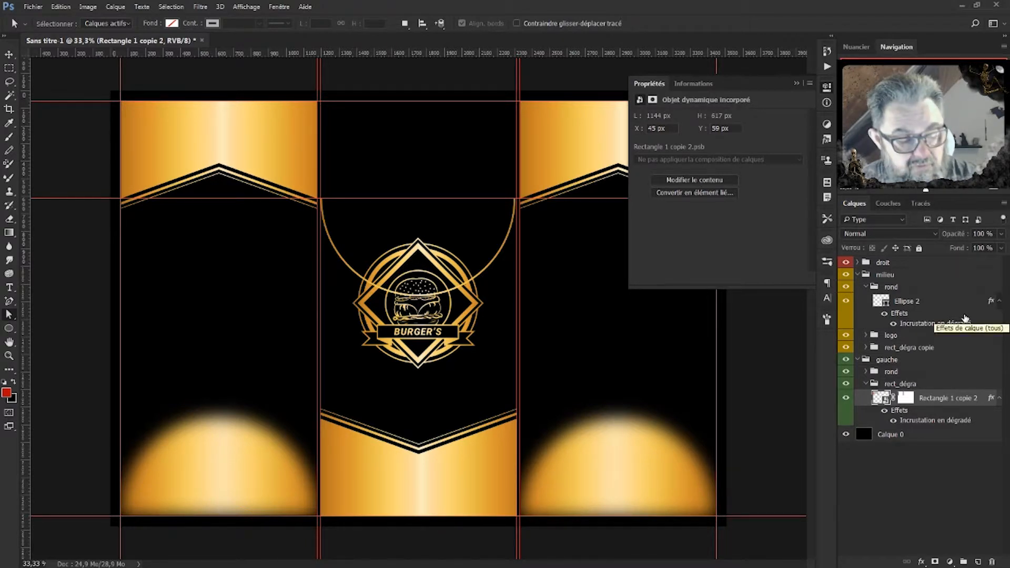
pyautogui.hotkey('ctrl', 'z')
pyautogui.hotkey('ctrl', 'z')
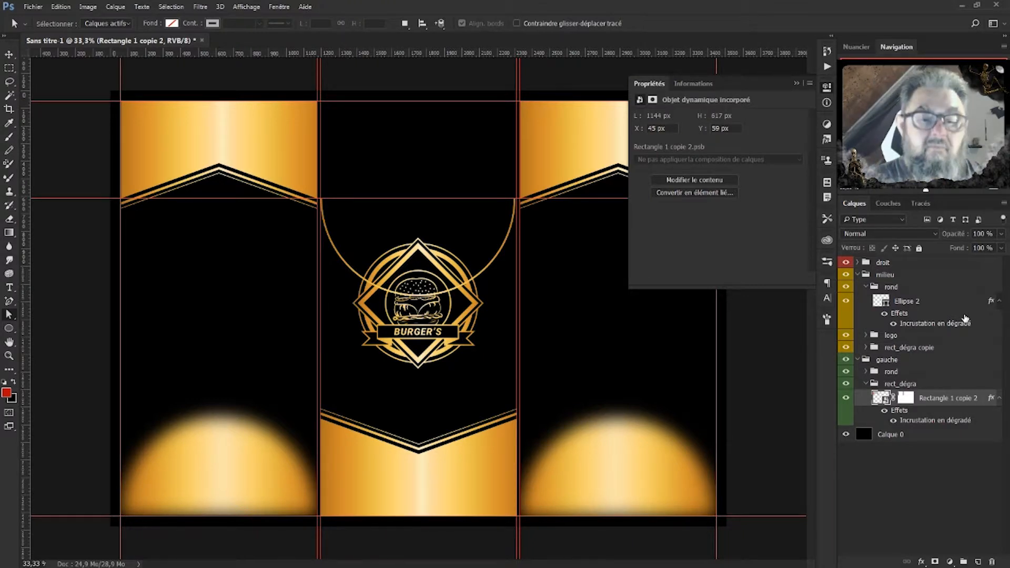
pyautogui.hotkey('ctrl', 'z')
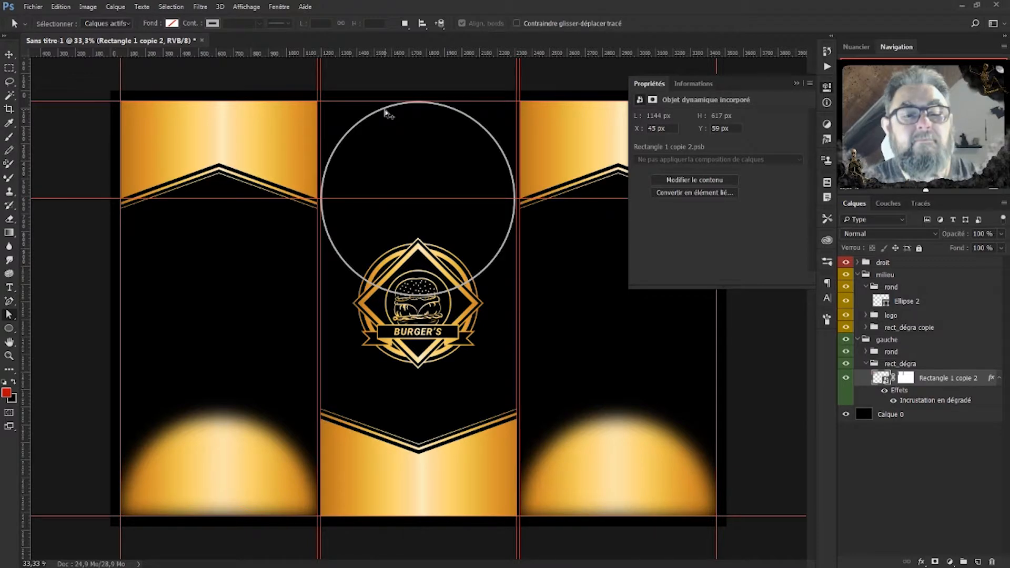
# Undo the centre guide while keeping the circle, cancelling an accidental transform.
pyautogui.hotkey('ctrl', 'z')
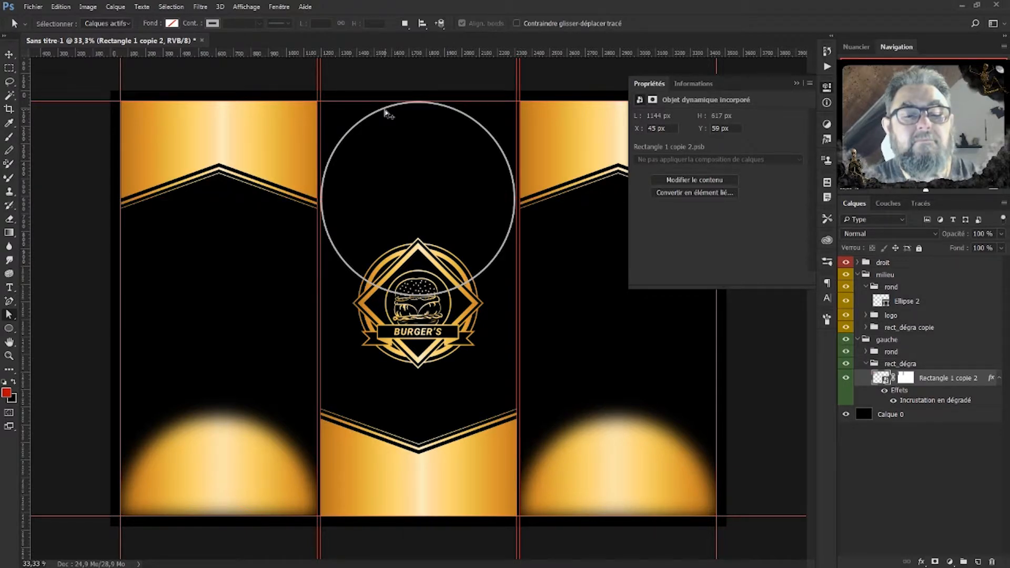
pyautogui.hotkey('ctrl', 'alt', 'z')
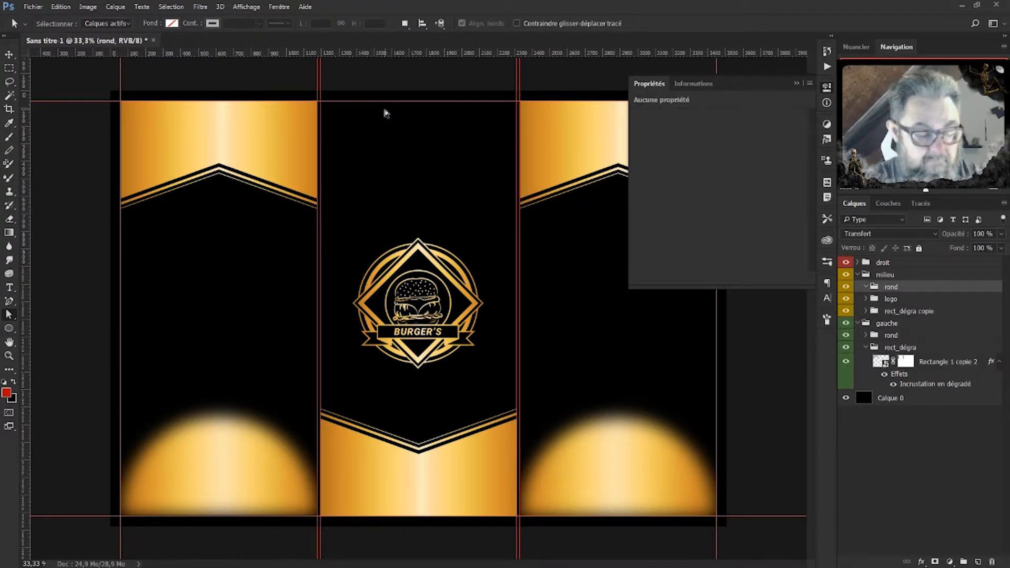
pyautogui.hotkey('ctrl', 'shift', 'z')
pyautogui.hotkey('ctrl', 'shift', 'z')
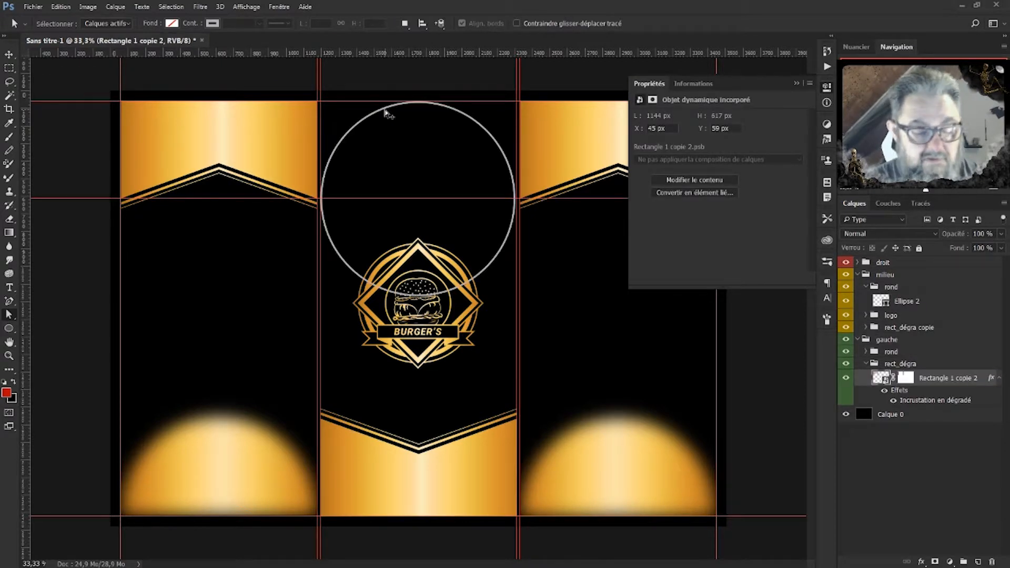
pyautogui.hotkey('ctrl', 'z')
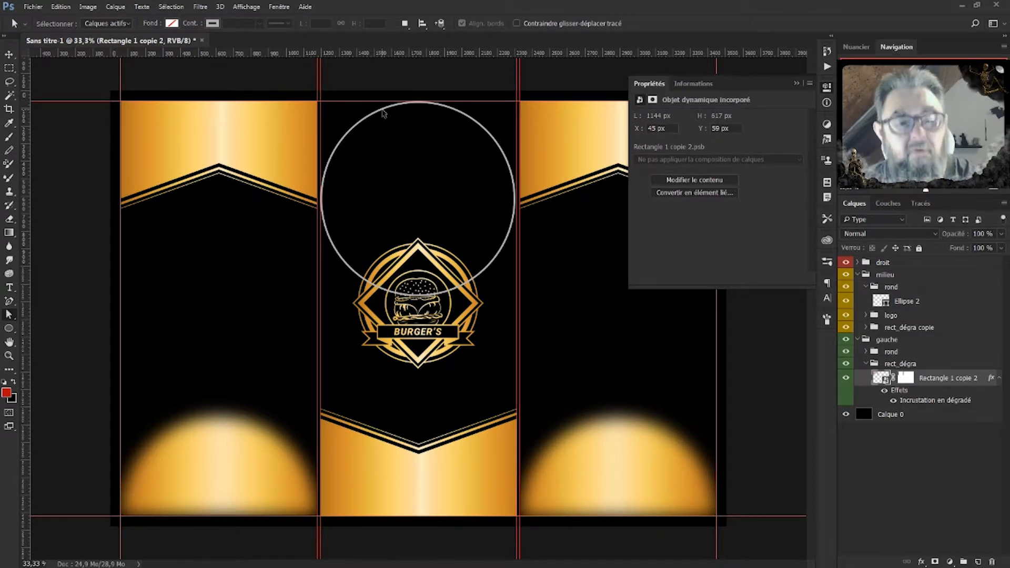
pyautogui.hotkey('ctrl', 't')
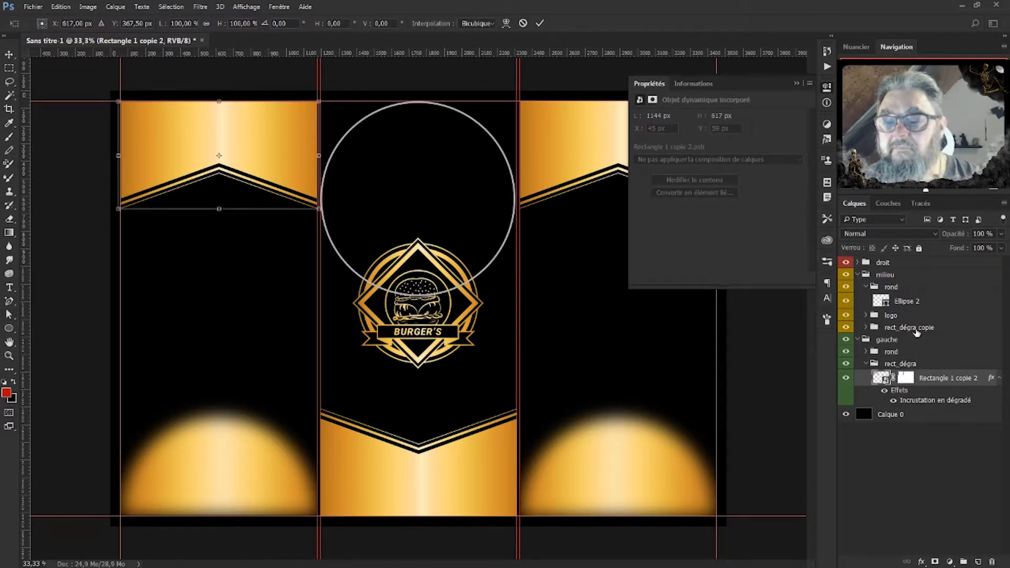
pyautogui.press('Escape')
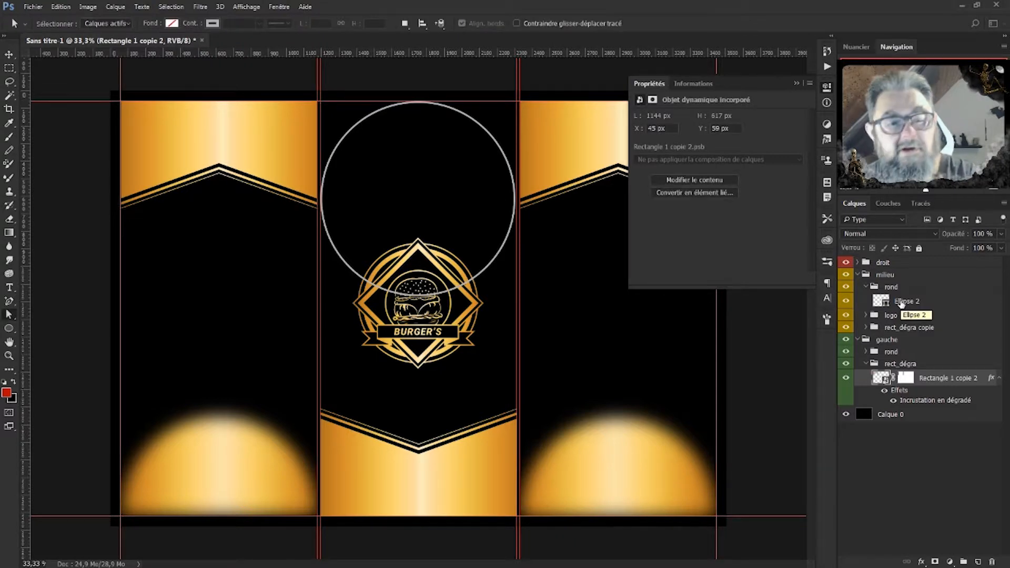
# Give Ellipse 2 a yellow fill and no stroke.
pyautogui.click(901, 303)
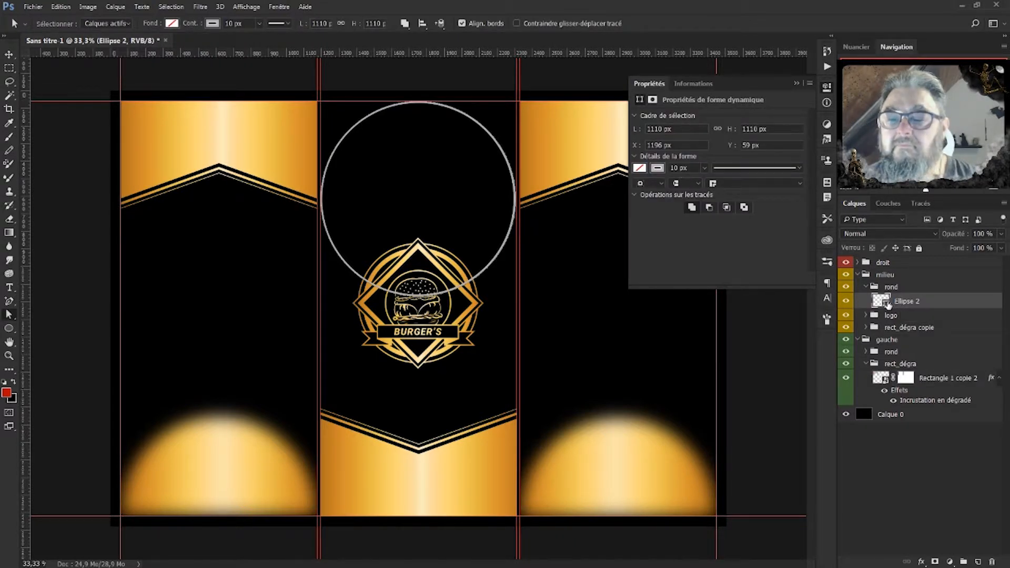
pyautogui.doubleClick(889, 303)
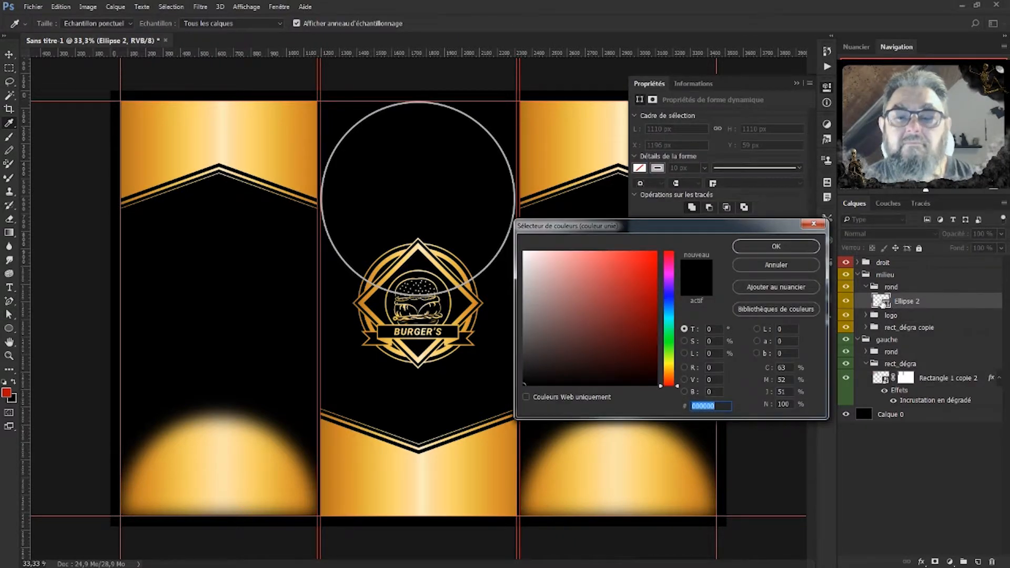
pyautogui.click(798, 265)
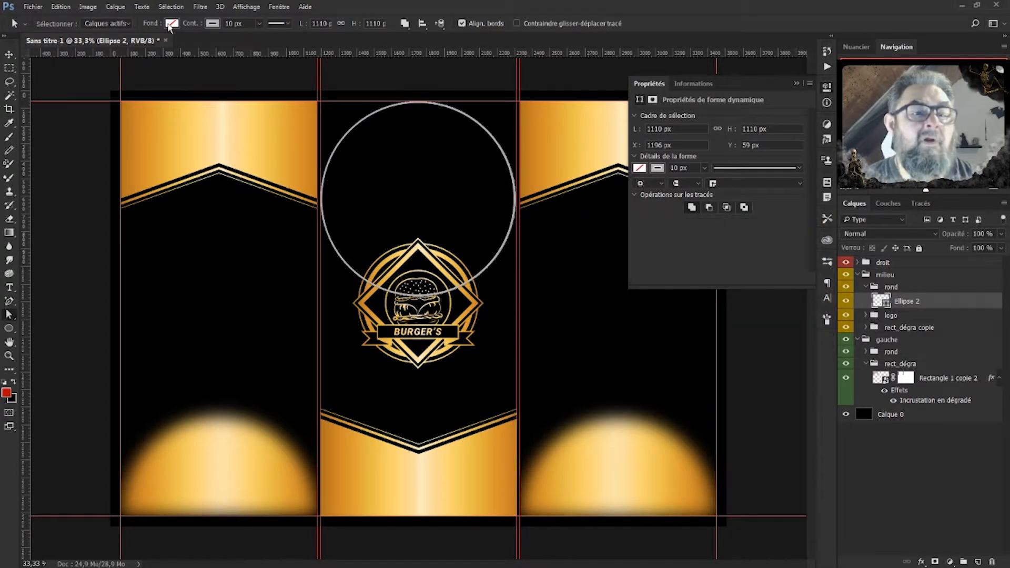
pyautogui.click(171, 24)
pyautogui.click(101, 78)
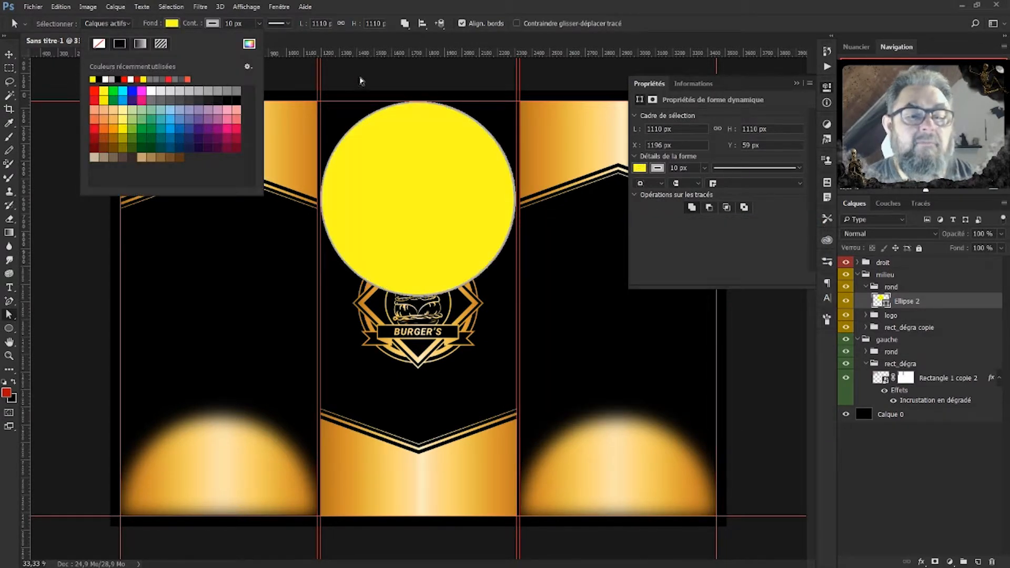
pyautogui.click(212, 24)
pyautogui.click(139, 44)
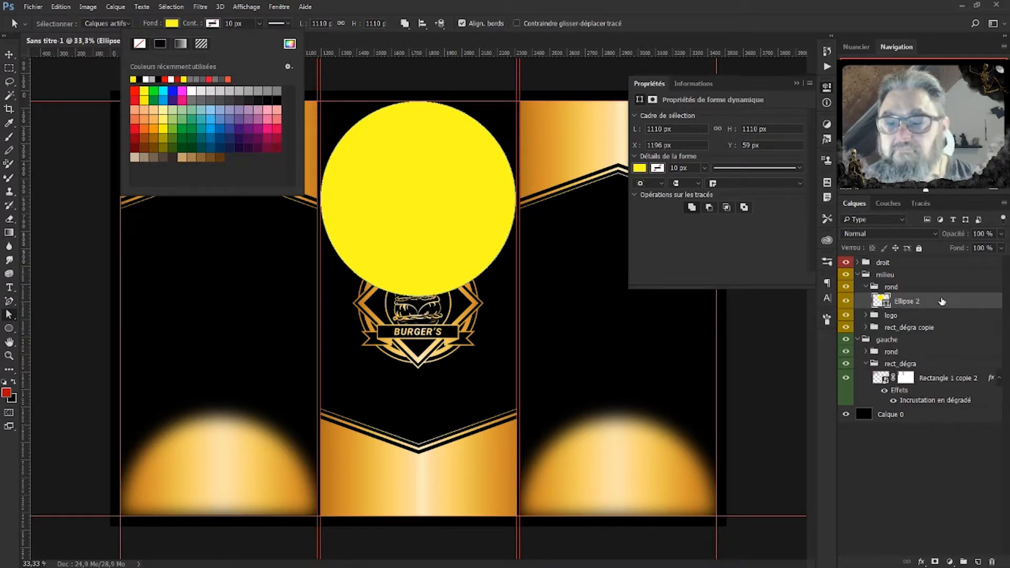
pyautogui.click(938, 305)
# Delete the circle's top anchor point to cut it into a half-circle.
pyautogui.hotkey('ctrl', 't')
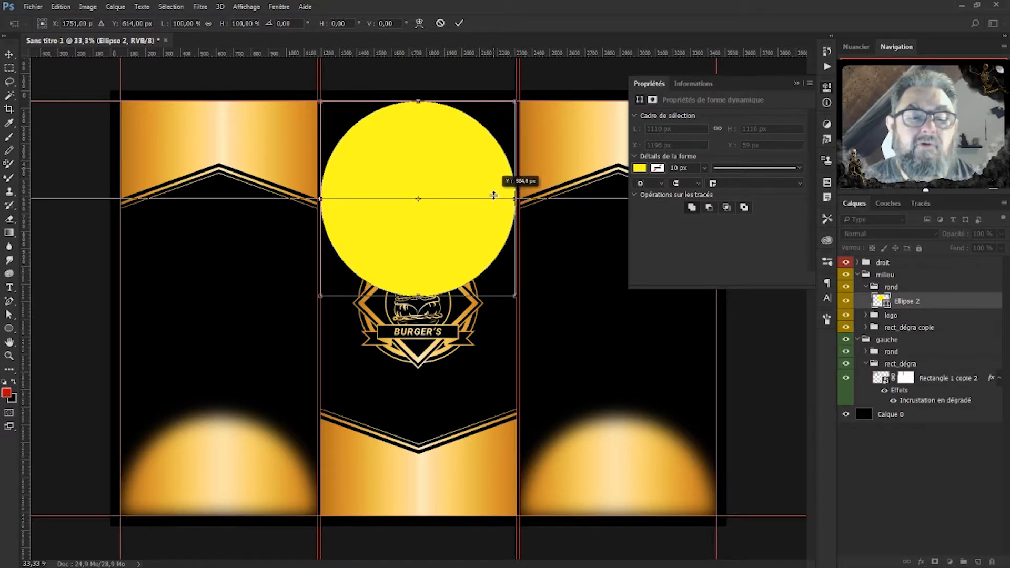
pyautogui.press('Return')
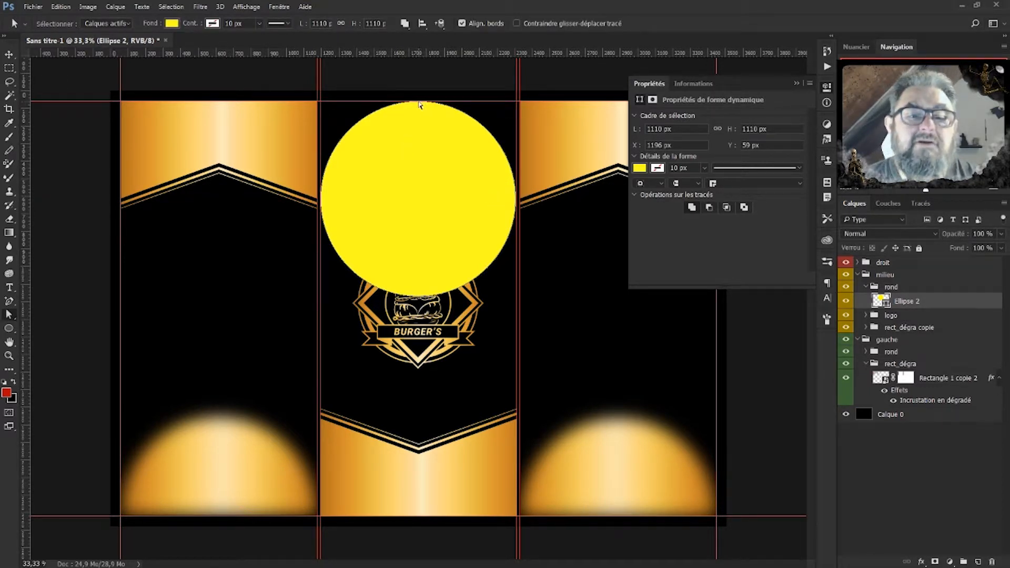
pyautogui.click(419, 105)
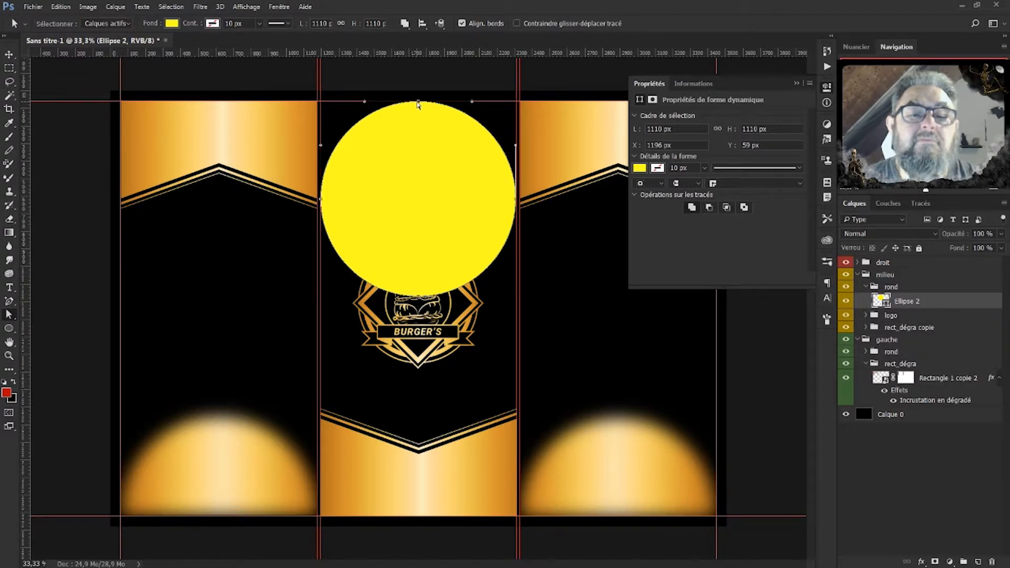
pyautogui.press('Delete')
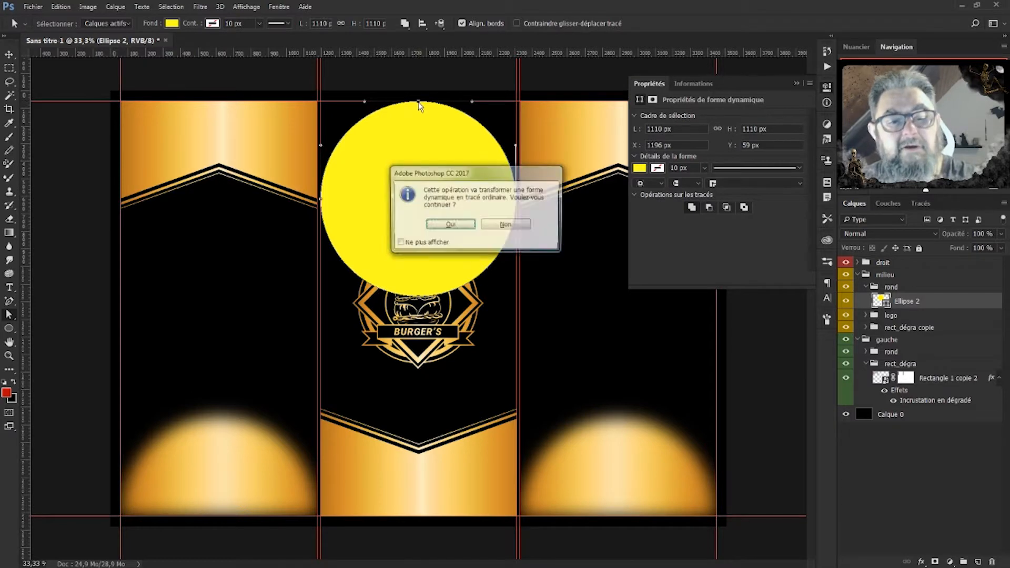
# Accept the path conversion and copy Rectangle 1 copie 2's gold Incrustation en dégradé onto Ellipse 2.
pyautogui.click(445, 226)
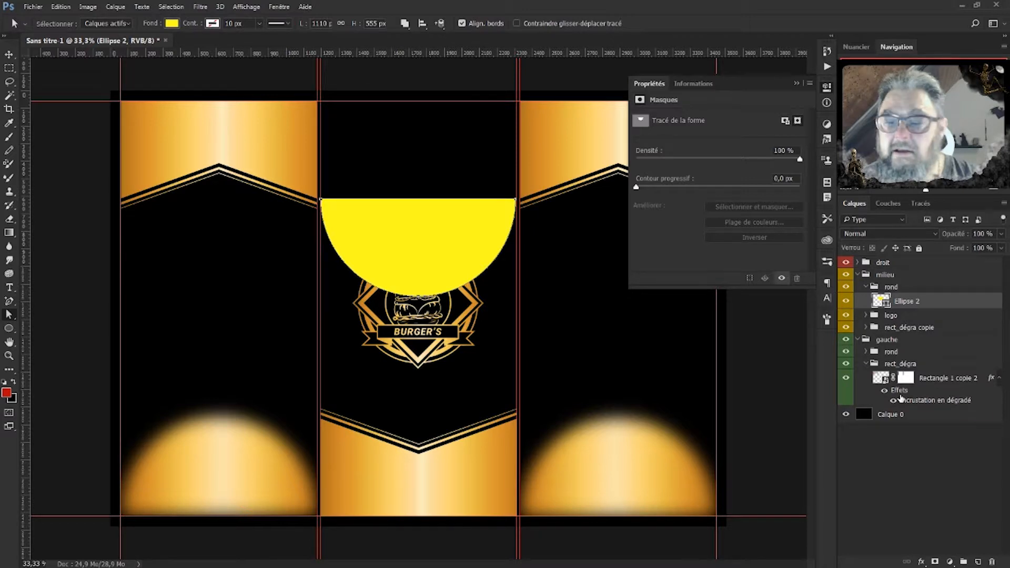
pyautogui.click(866, 363)
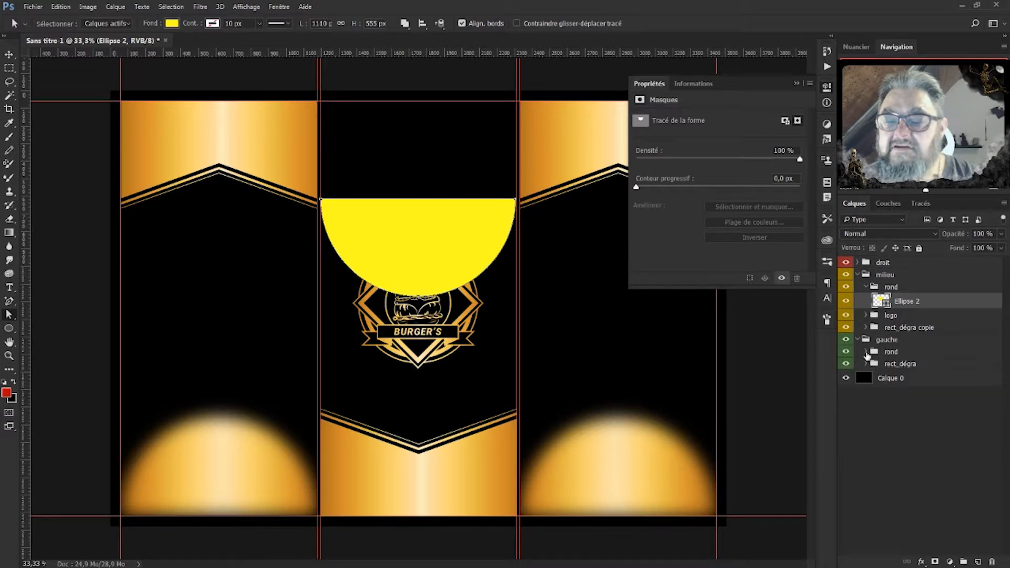
pyautogui.click(867, 352)
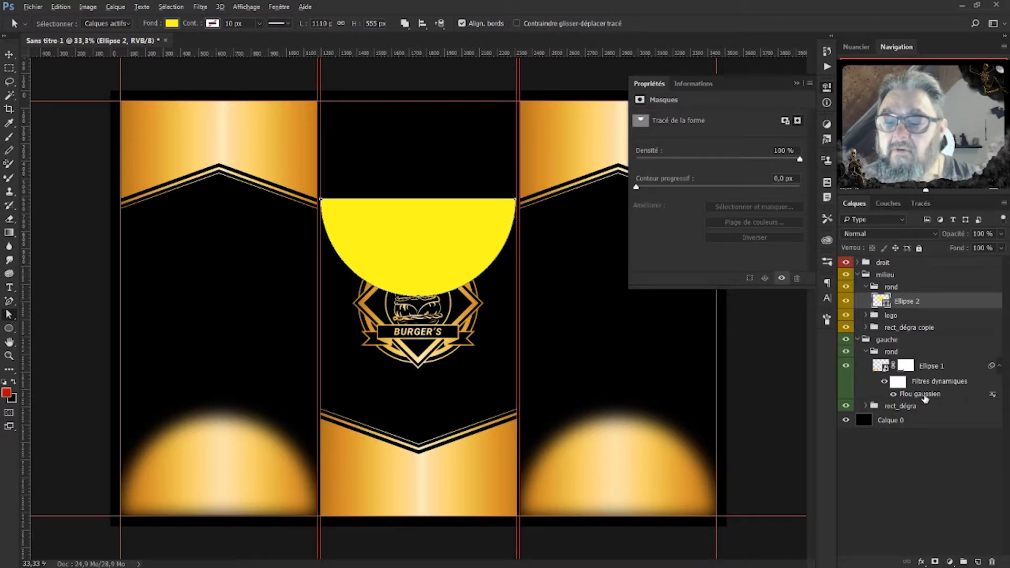
pyautogui.click(866, 352)
pyautogui.click(867, 364)
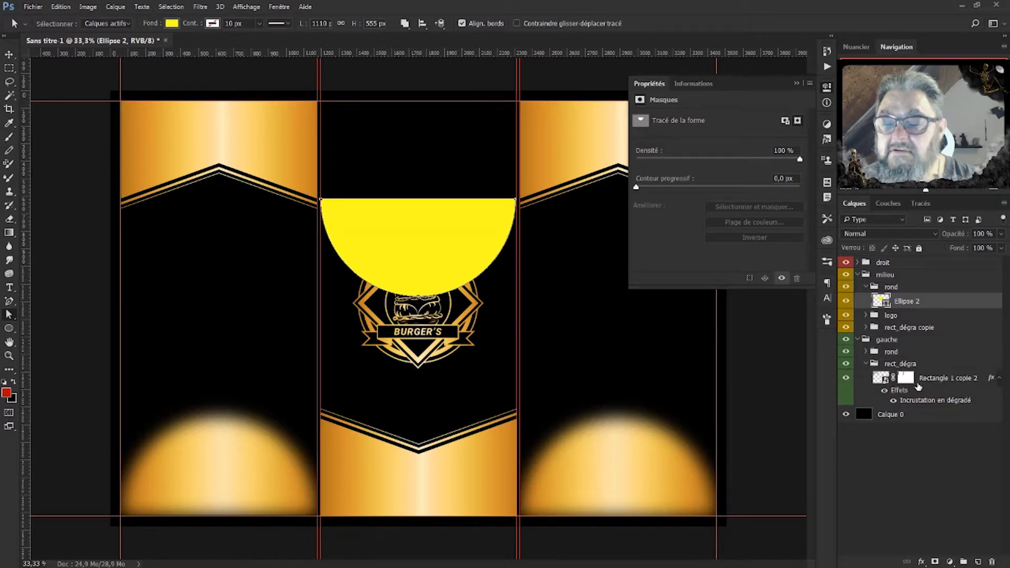
pyautogui.moveTo(894, 330); pyautogui.dragTo(889, 306)
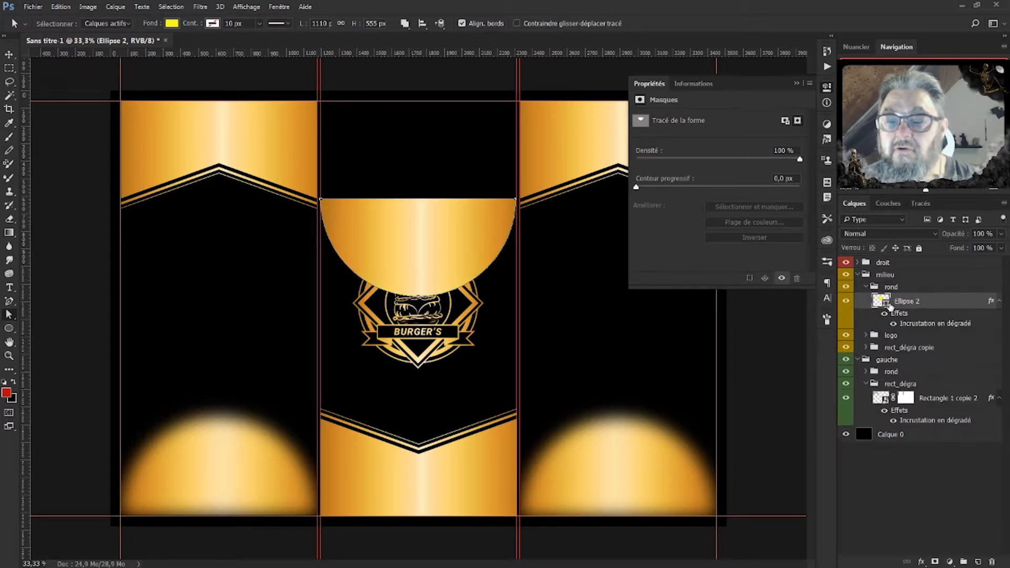
# Apply a Flou gaussien to the gold half-circle and move it up against the middle panel's top edge.
pyautogui.click(201, 7)
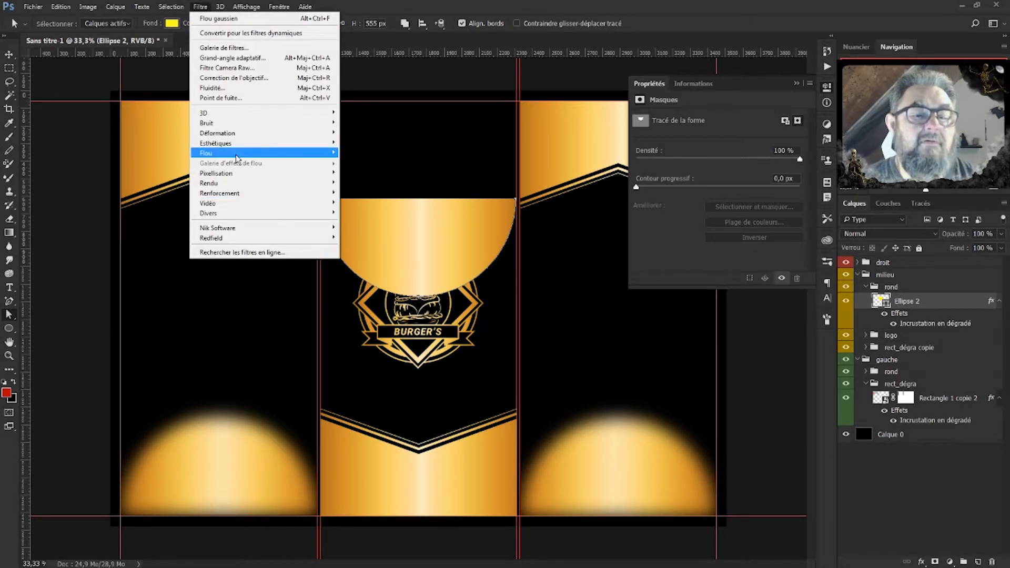
pyautogui.click(221, 19)
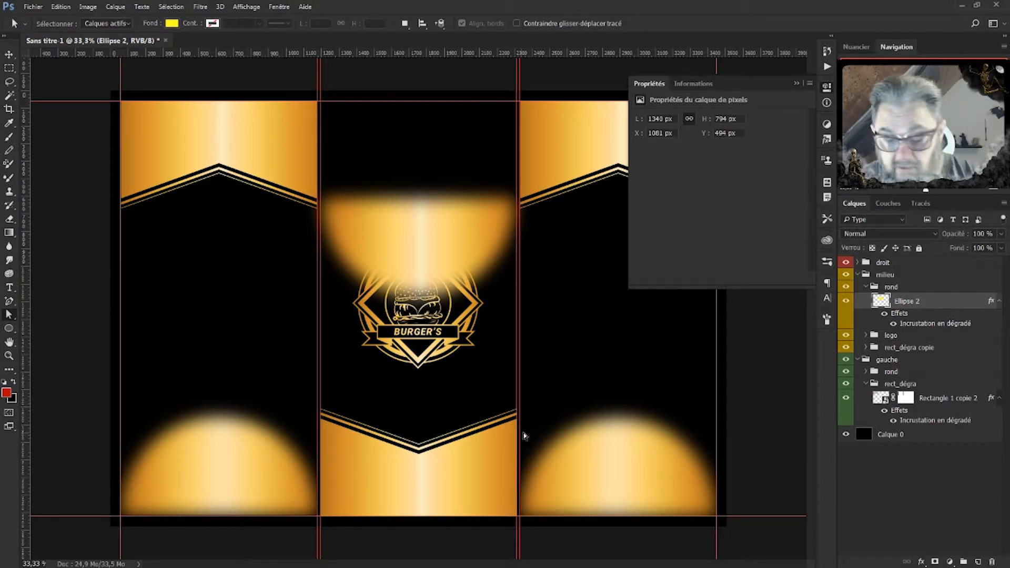
pyautogui.click(9, 54)
pyautogui.moveTo(444, 244); pyautogui.dragTo(444, 144)
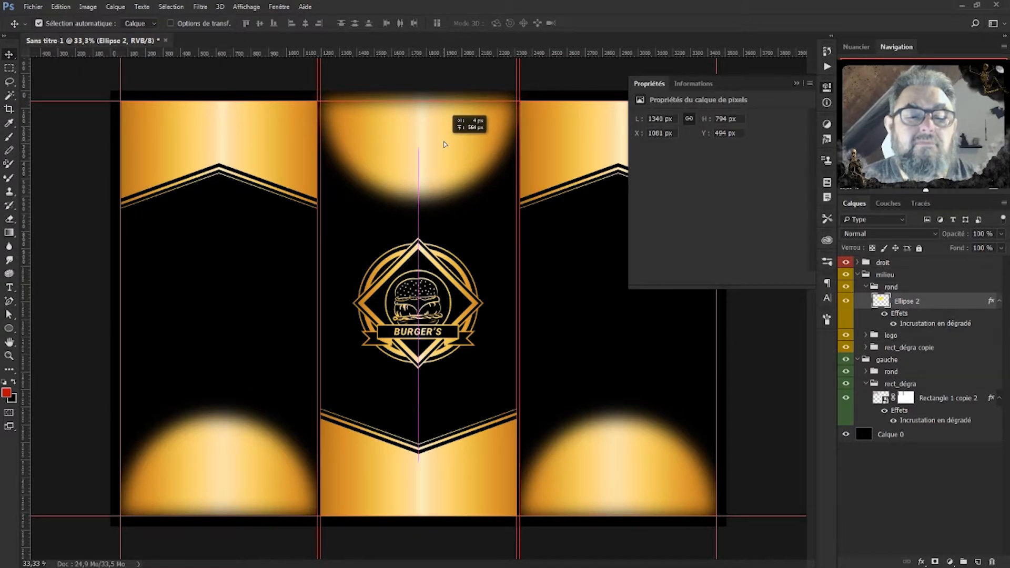
pyautogui.moveTo(445, 144); pyautogui.dragTo(445, 144)
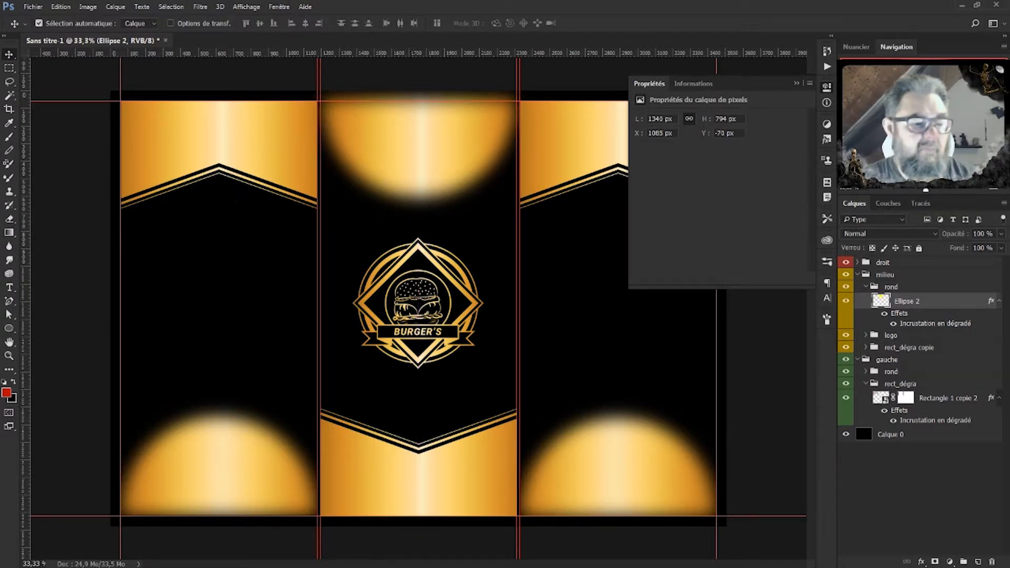
pyautogui.click(796, 83)
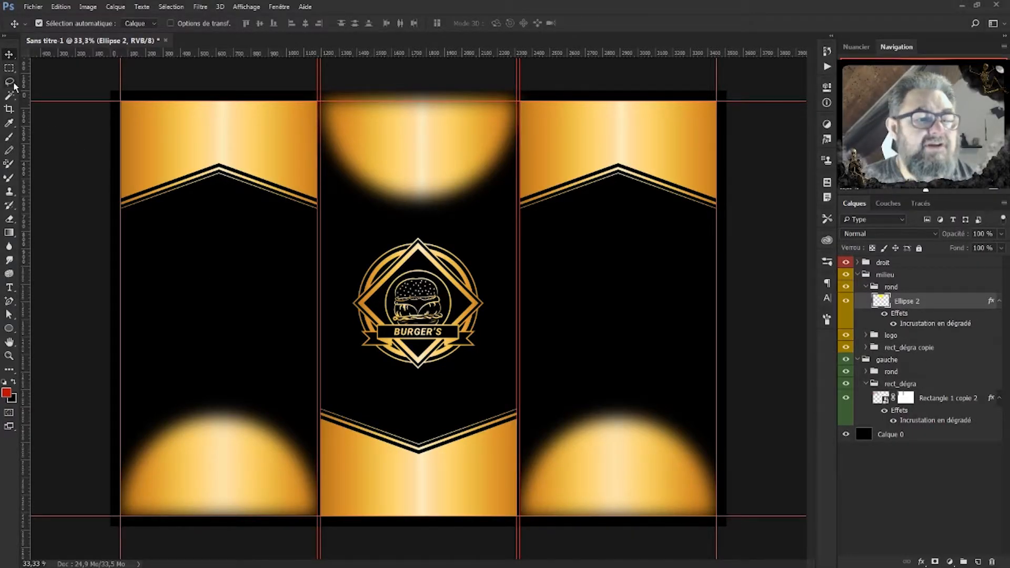
pyautogui.click(10, 67)
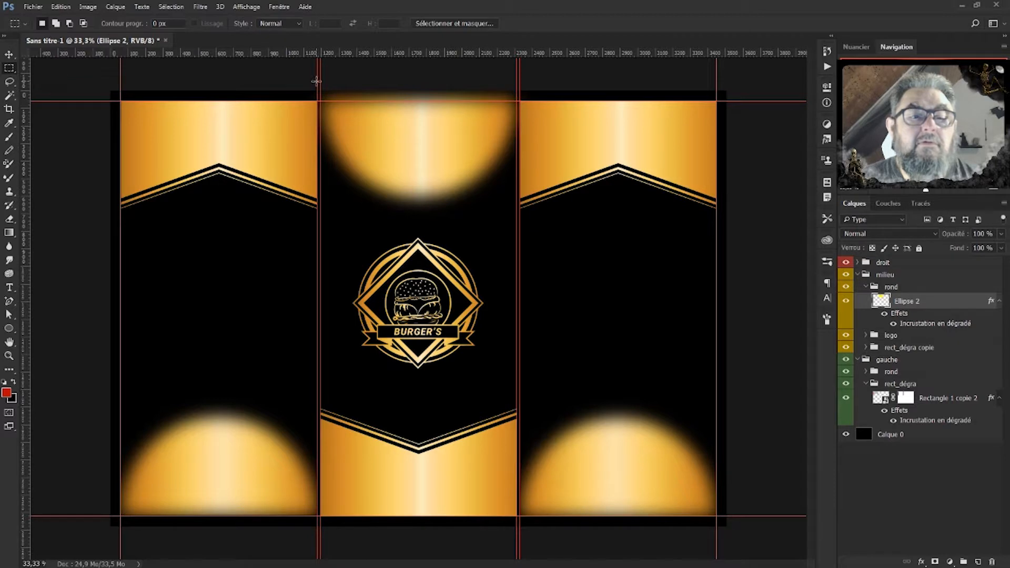
# Add an inverted layer mask to the Ellipse 2 glow.
pyautogui.moveTo(317, 91); pyautogui.dragTo(542, 99)
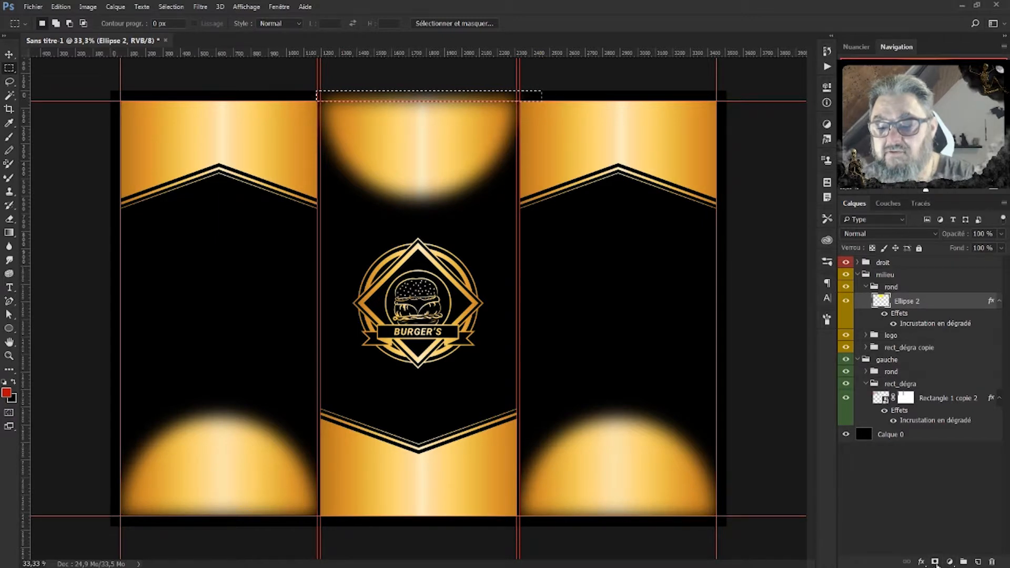
pyautogui.click(935, 562)
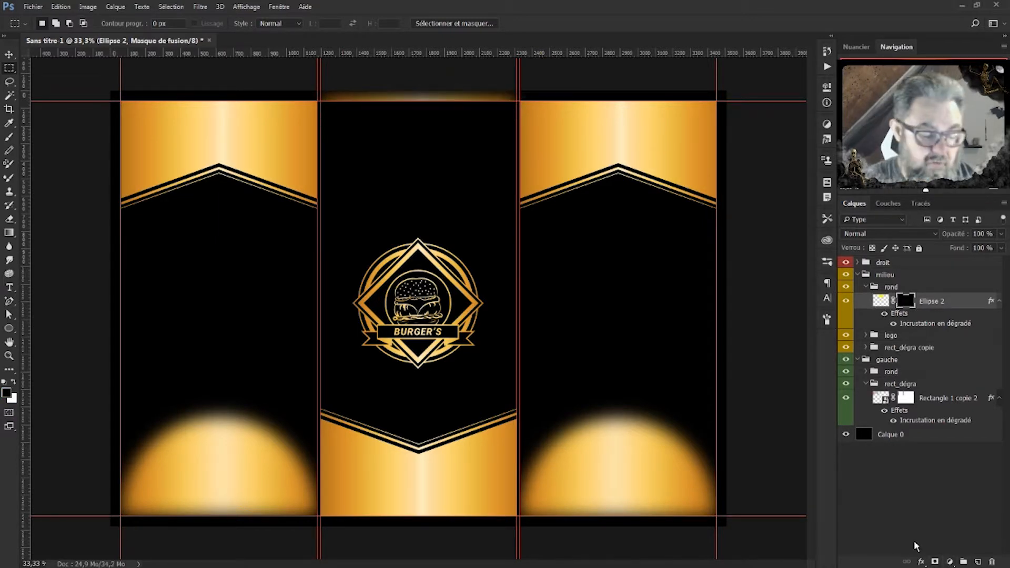
pyautogui.hotkey('ctrl', 'i')
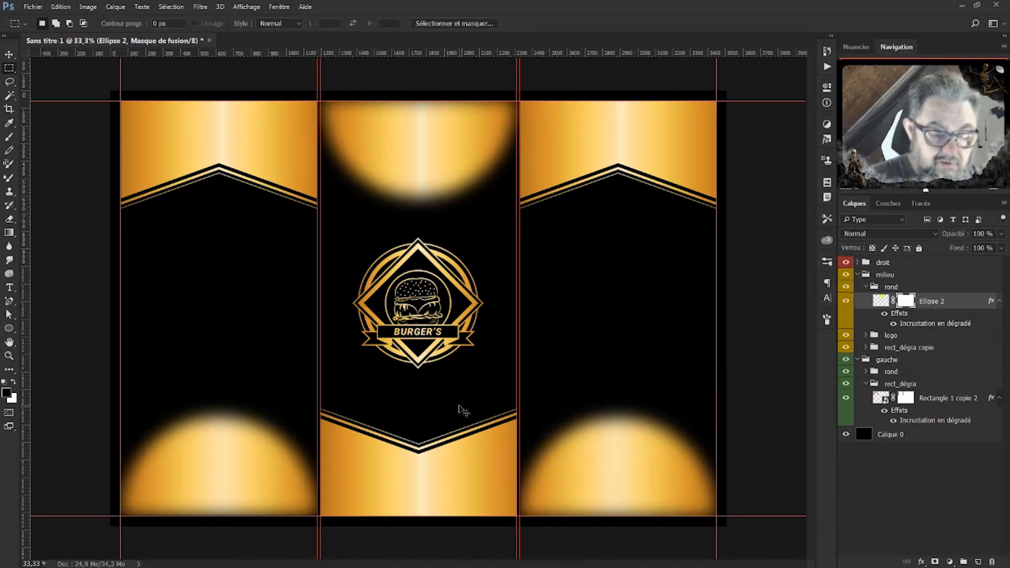
pyautogui.hotkey('ctrl', 'h')
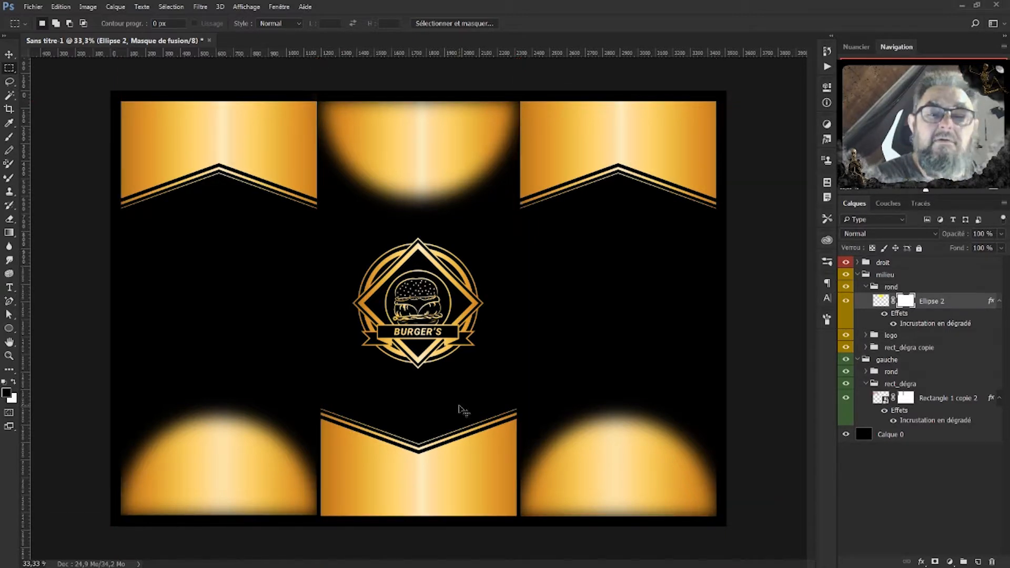
pyautogui.hotkey('ctrl', 'h')
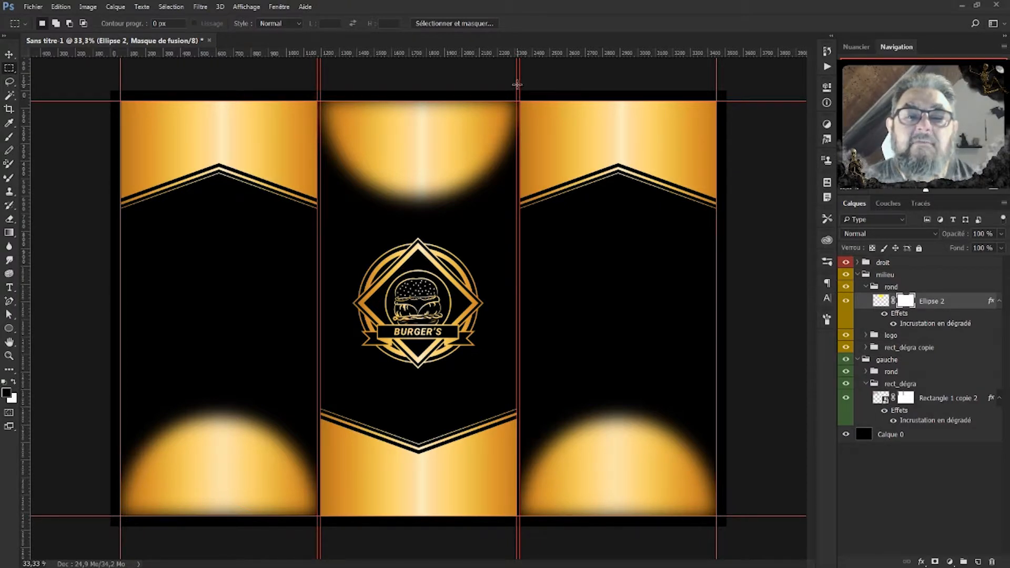
# Paint out the glow in black along the left and right fold lines on the mask.
pyautogui.moveTo(517, 91); pyautogui.dragTo(538, 257)
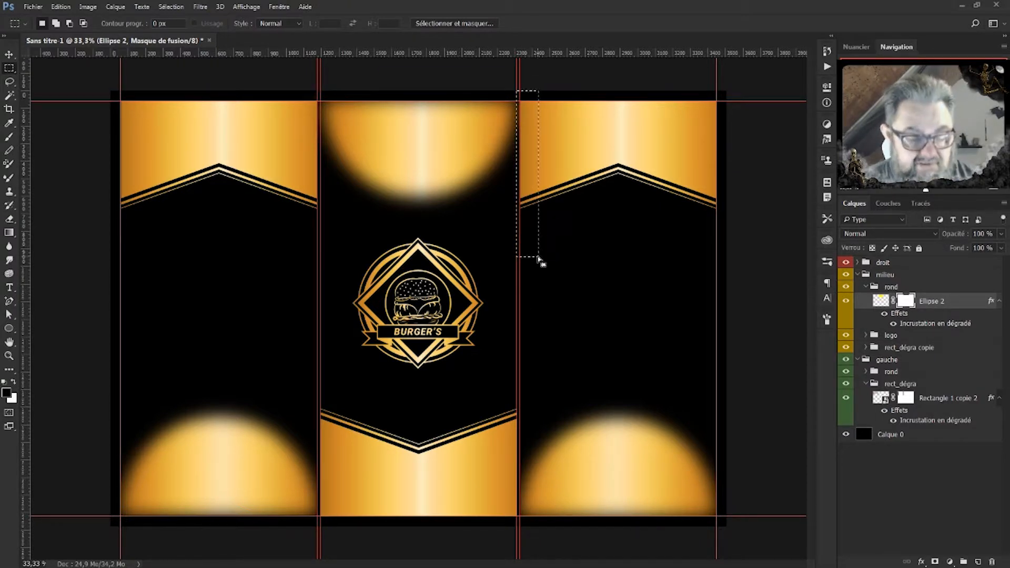
pyautogui.press('b')
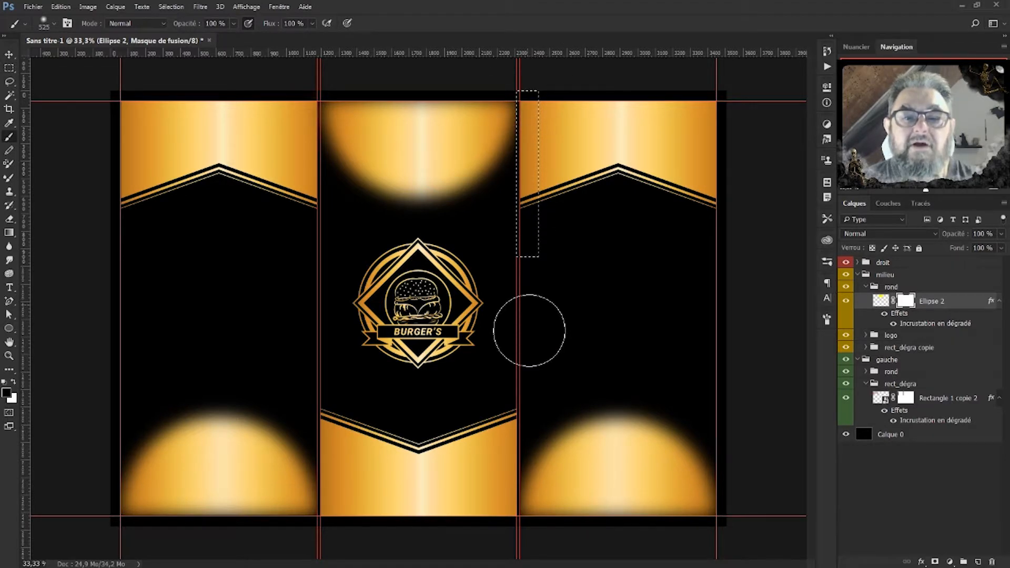
pyautogui.hotkey('ctrl', 'd')
pyautogui.click(9, 68)
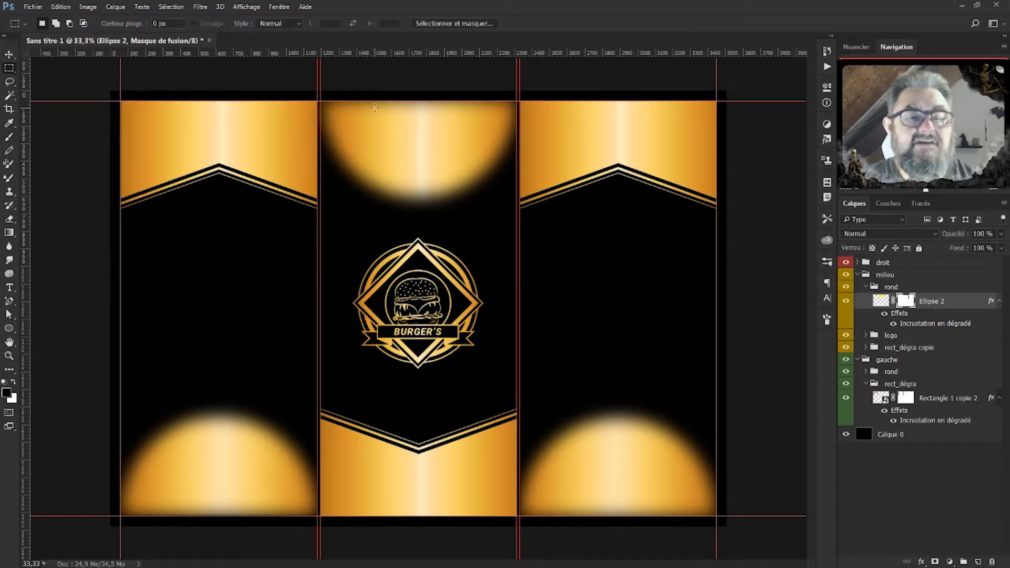
pyautogui.moveTo(319, 85)
pyautogui.mouseDown()
pyautogui.moveTo(310, 258)
pyautogui.moveTo(300, 272)
pyautogui.mouseUp()
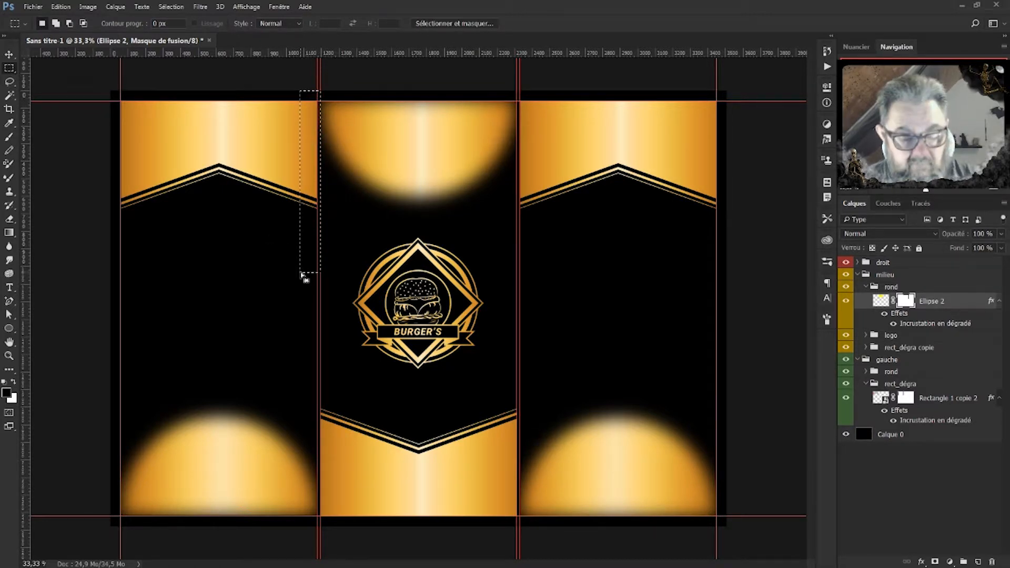
pyautogui.press('b')
pyautogui.moveTo(317, 71); pyautogui.dragTo(284, 338)
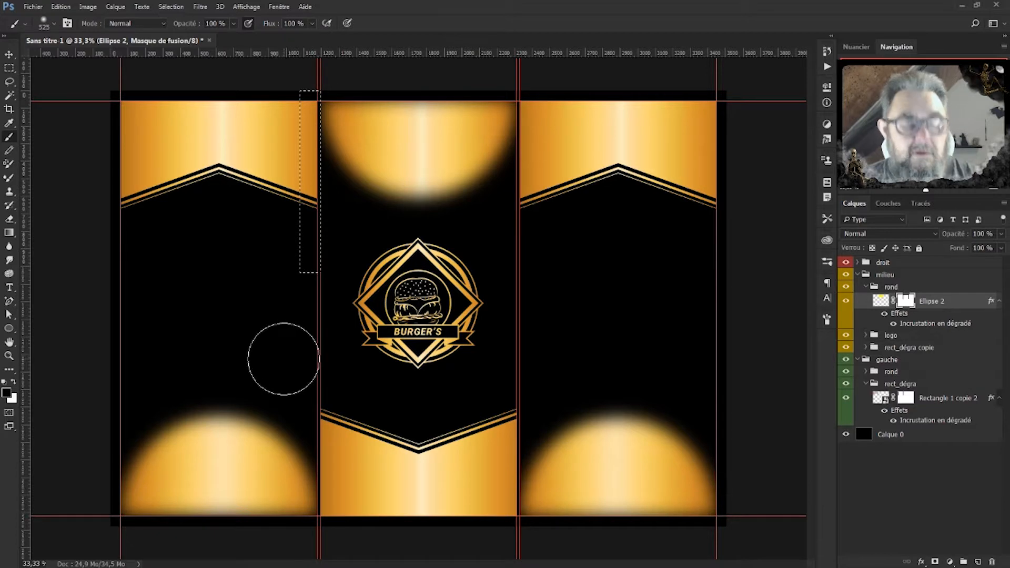
pyautogui.hotkey('ctrl', 'd')
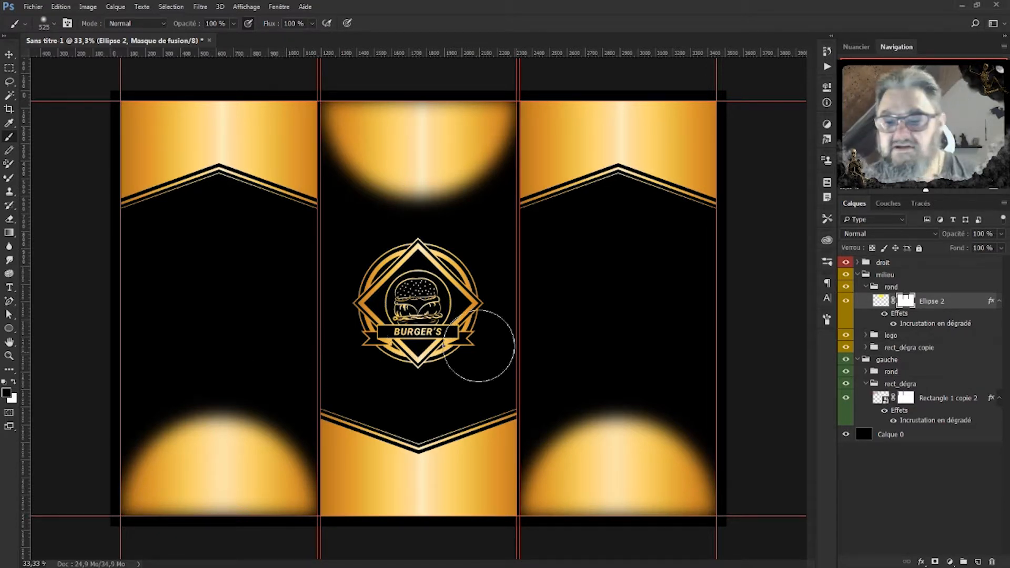
pyautogui.click(955, 304)
# Set opacity to 50% on Ellipse 2, the left rond group and the right rond copie group.
pyautogui.click(982, 234)
pyautogui.write('50')
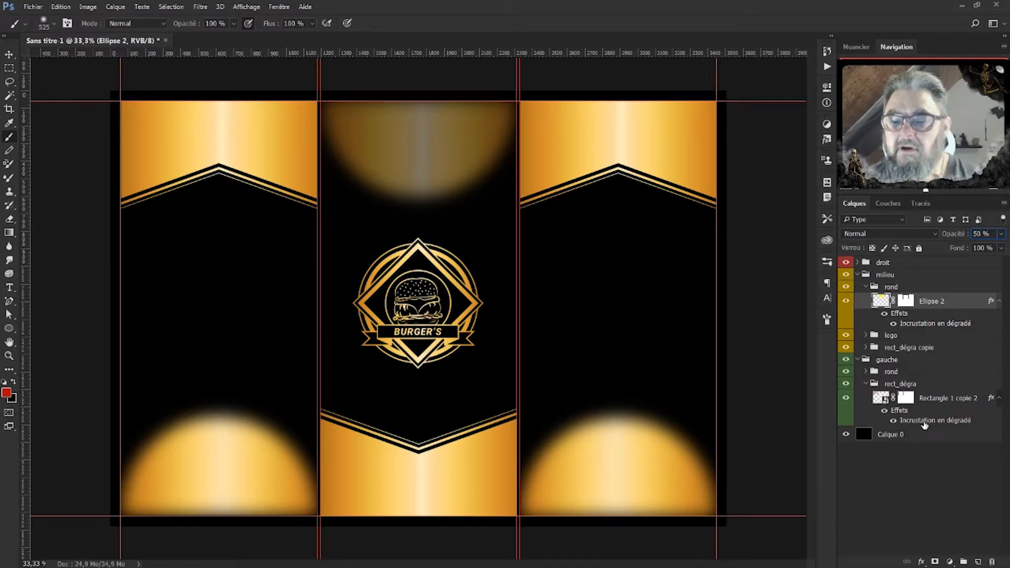
pyautogui.click(875, 374)
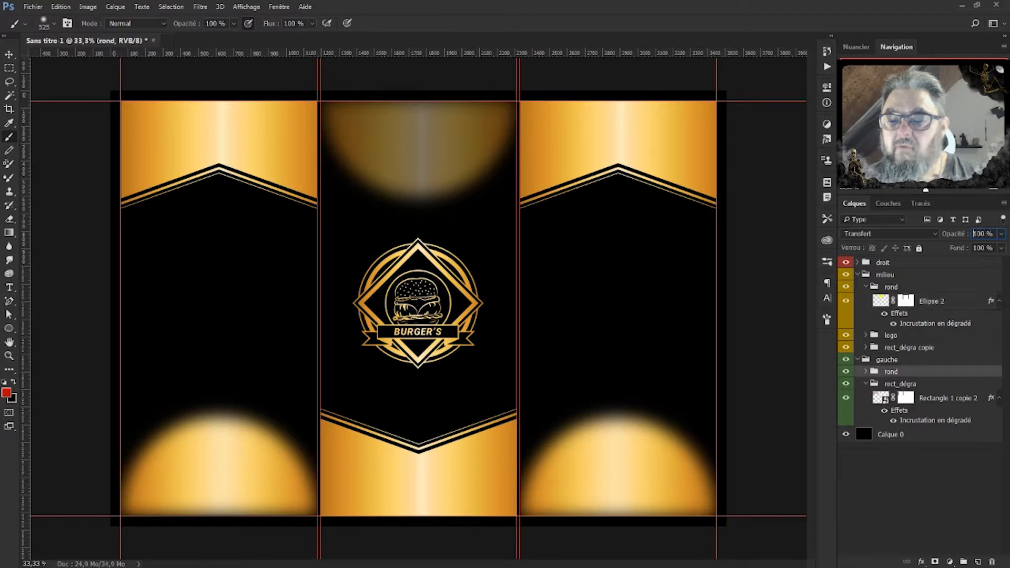
pyautogui.click(983, 233)
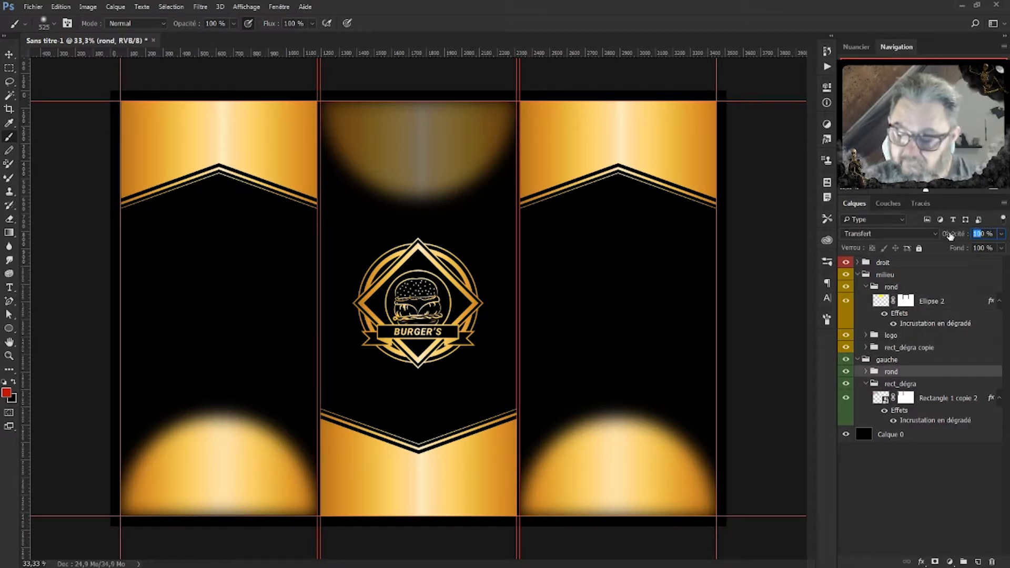
pyautogui.write('50')
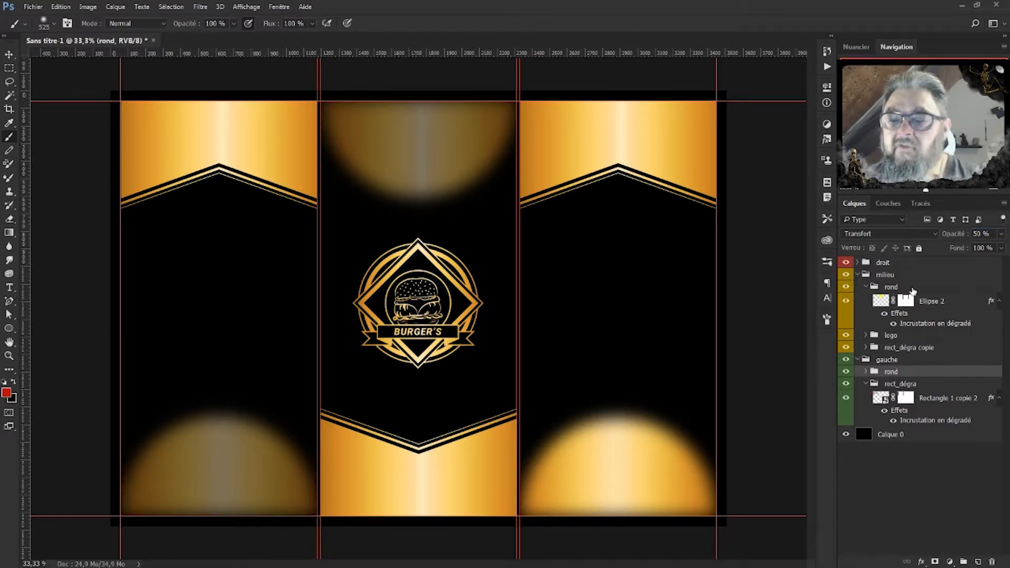
pyautogui.click(859, 263)
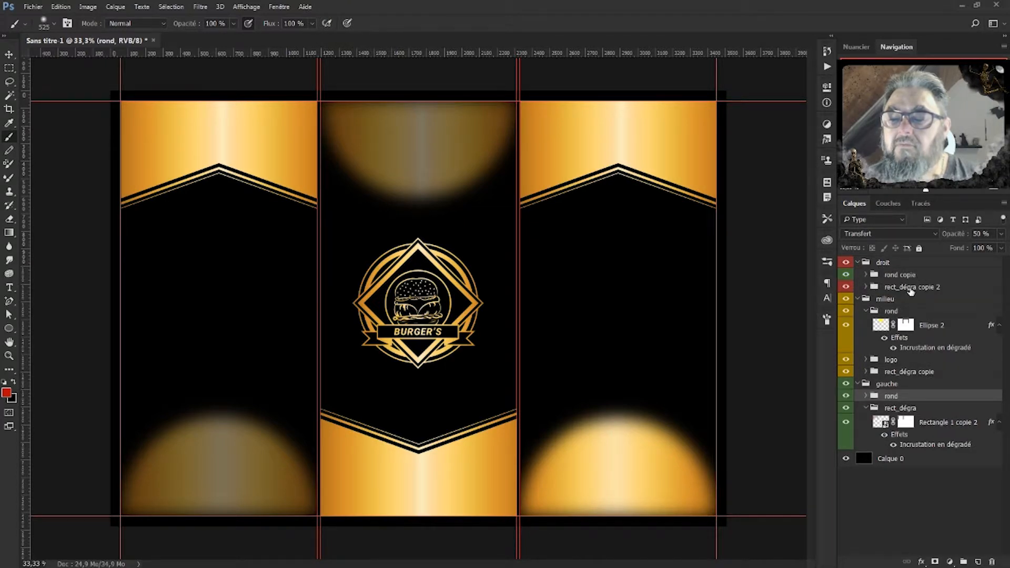
pyautogui.click(920, 276)
pyautogui.click(982, 235)
pyautogui.write('50')
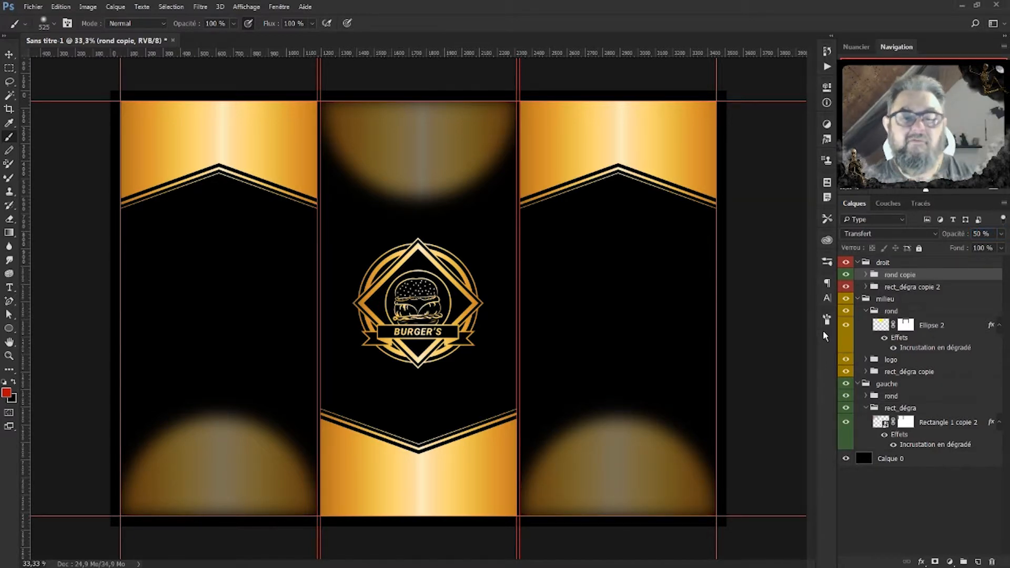
pyautogui.click(9, 55)
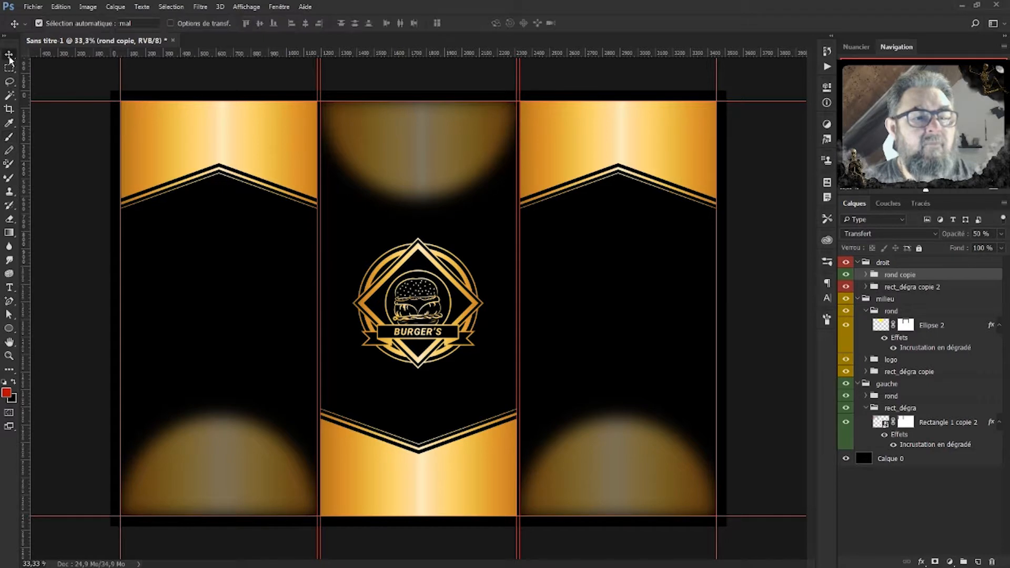
# Scale the BURGER'S logo to about 49% and place it at the top of the middle panel.
pyautogui.click(425, 253)
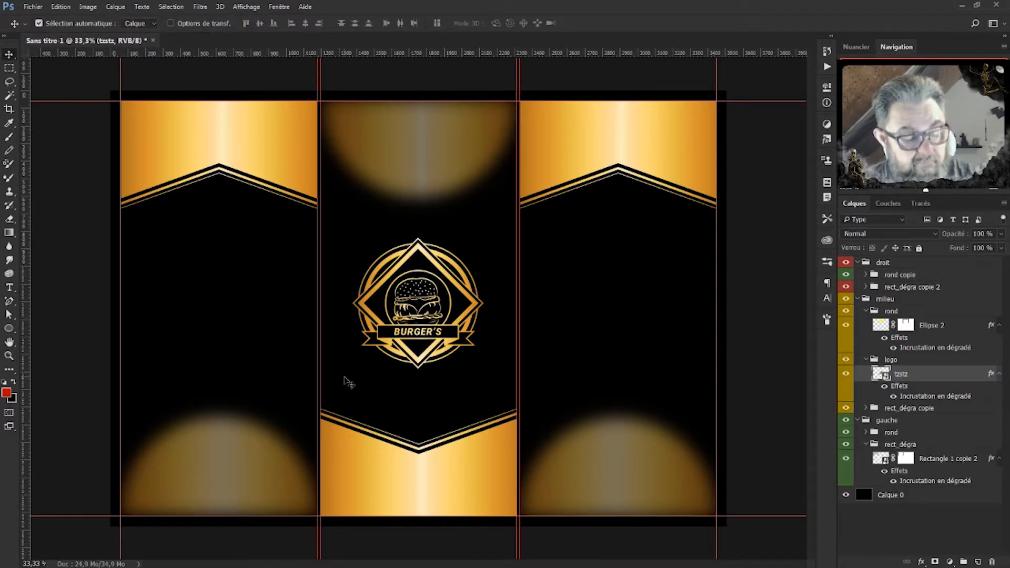
pyautogui.hotkey('ctrl', 't')
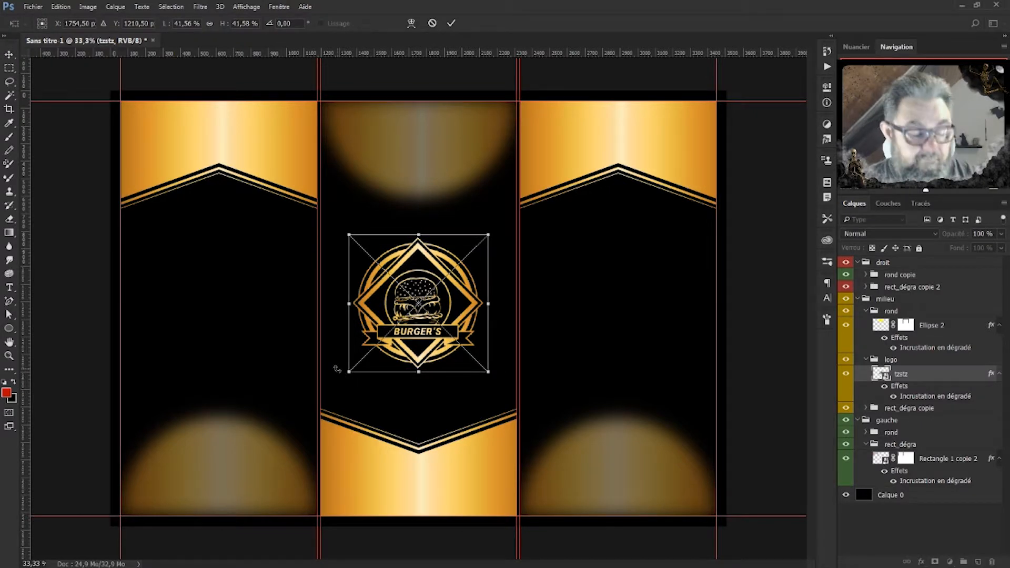
pyautogui.moveTo(490, 237); pyautogui.dragTo(514, 210)
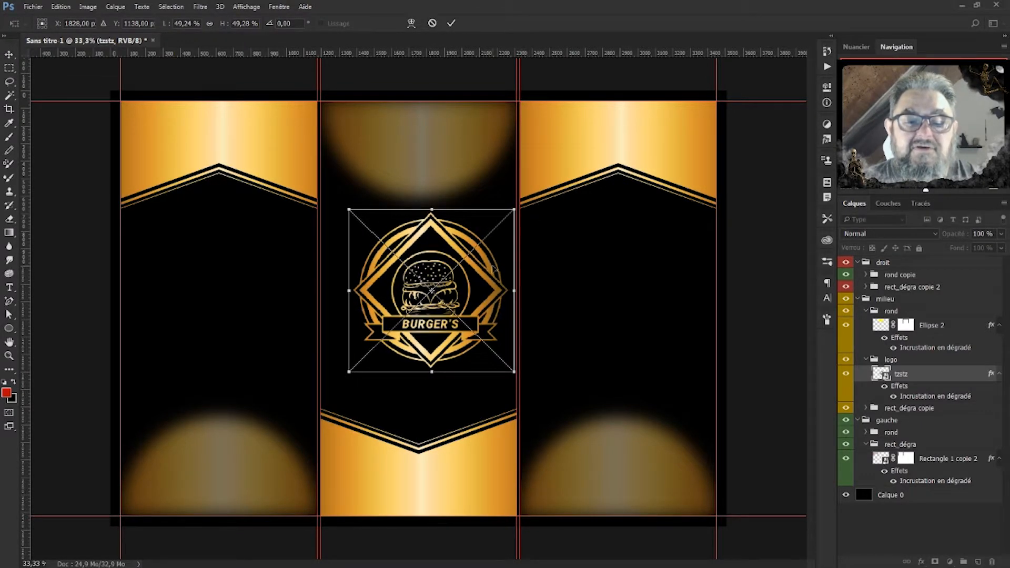
pyautogui.moveTo(478, 274); pyautogui.dragTo(465, 193)
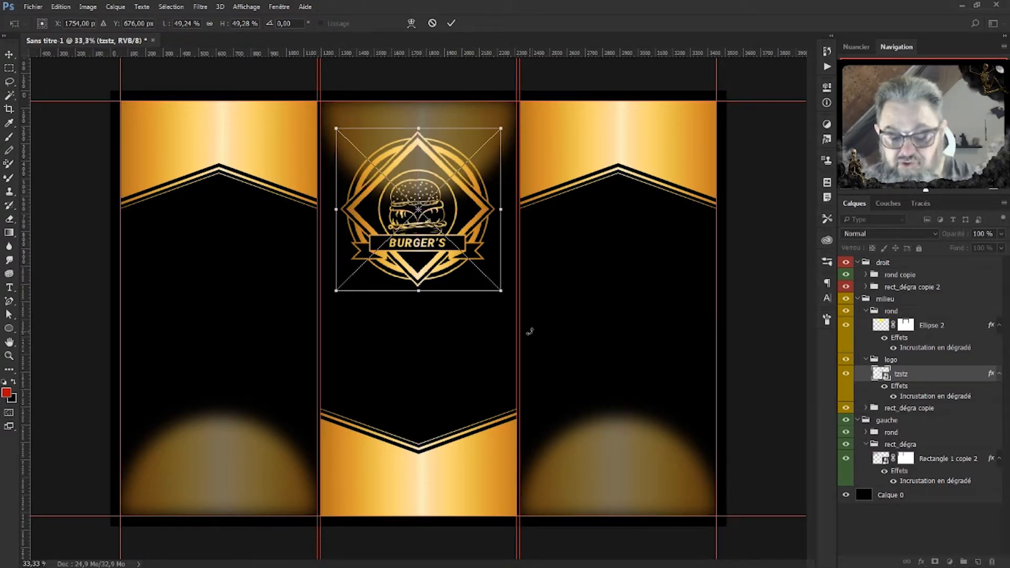
pyautogui.moveTo(439, 168); pyautogui.dragTo(437, 166)
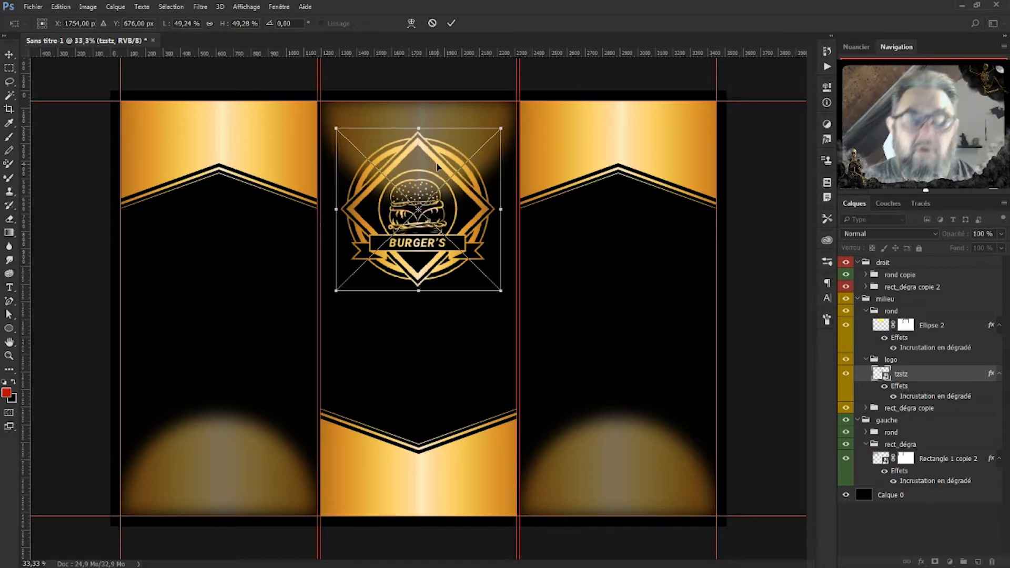
pyautogui.press('Return')
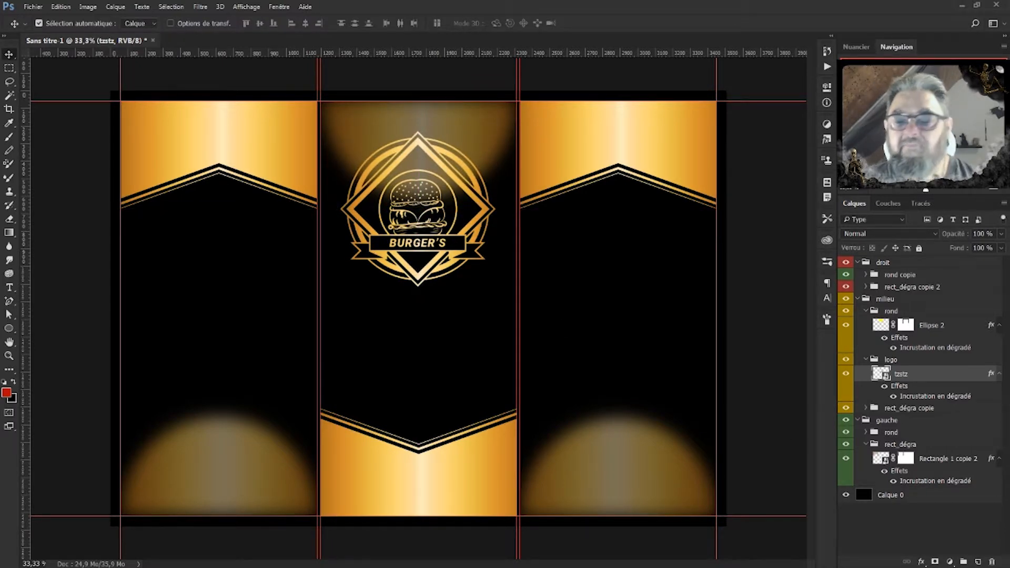
# Add a 3 px black Extérieur Contour stroke to the logo's layer style.
pyautogui.doubleClick(959, 397)
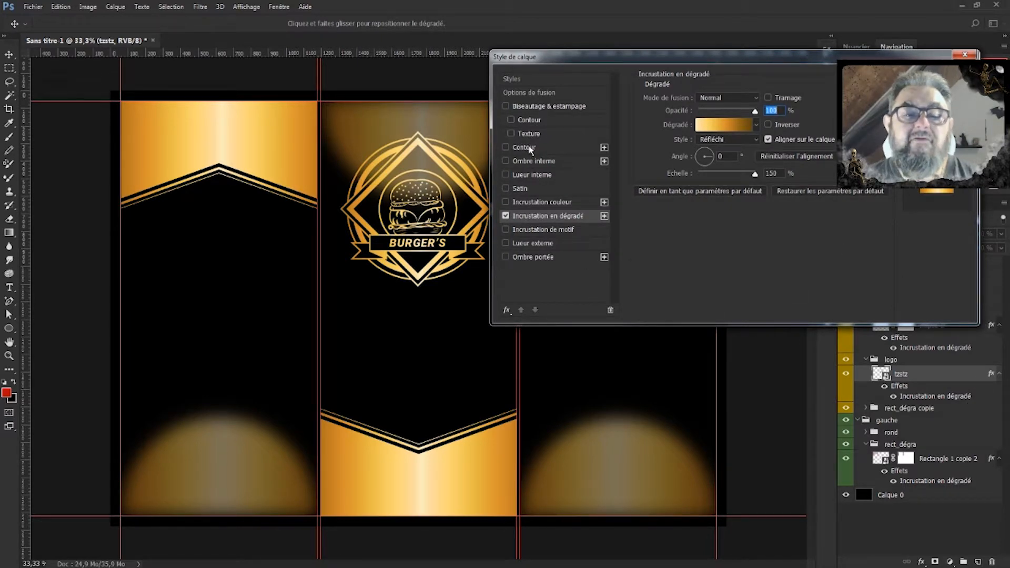
pyautogui.click(526, 147)
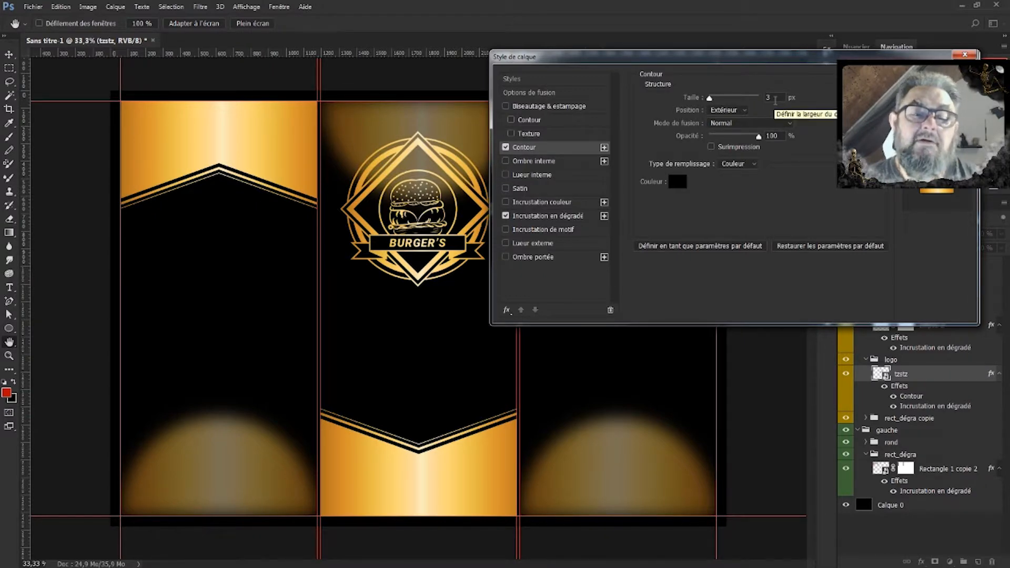
pyautogui.click(936, 79)
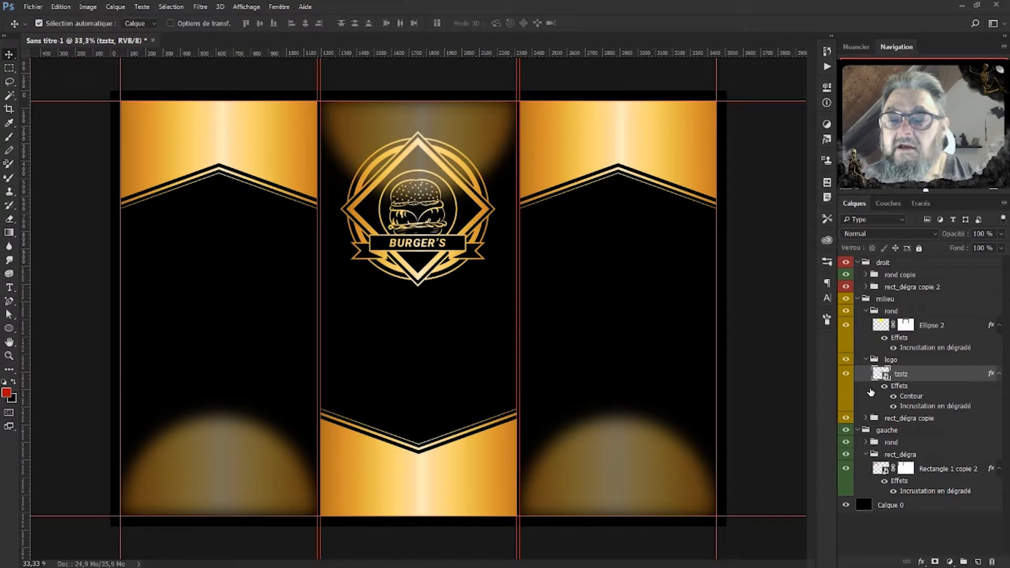
# Put Ellipse 2 into a new group named 'rond'.
pyautogui.click(870, 361)
pyautogui.click(867, 361)
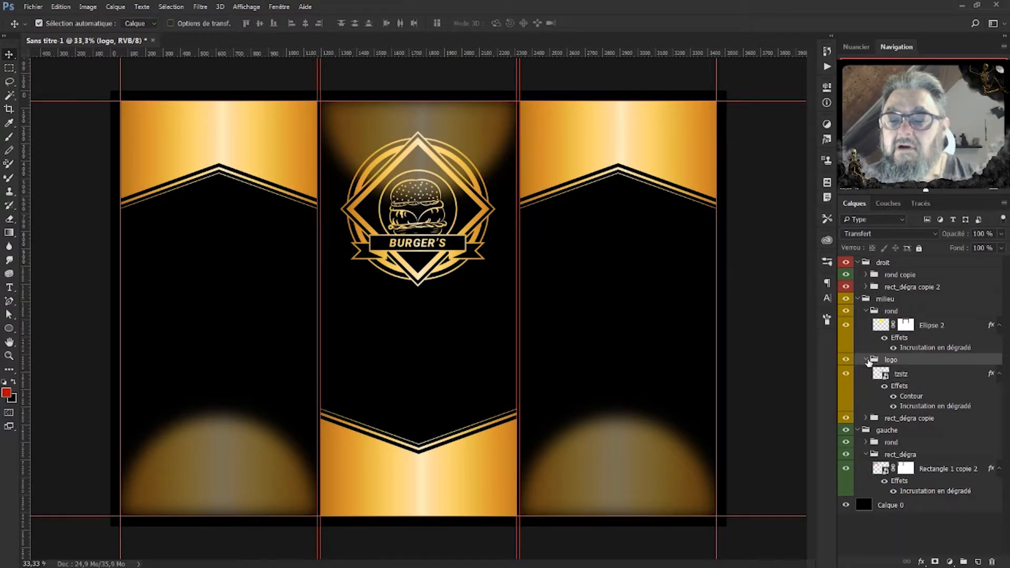
pyautogui.click(845, 327)
pyautogui.click(845, 326)
pyautogui.click(929, 325)
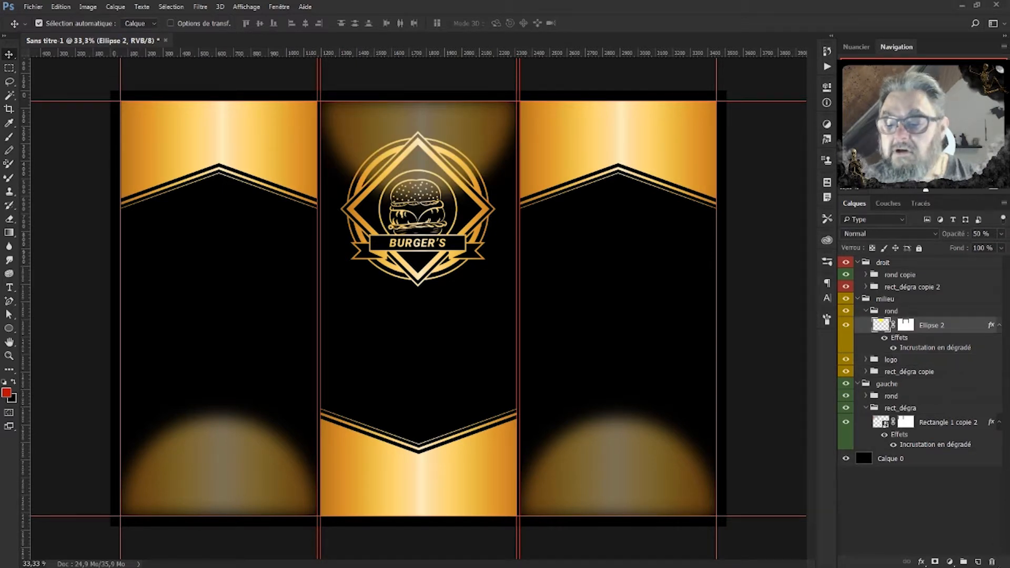
pyautogui.click(963, 562)
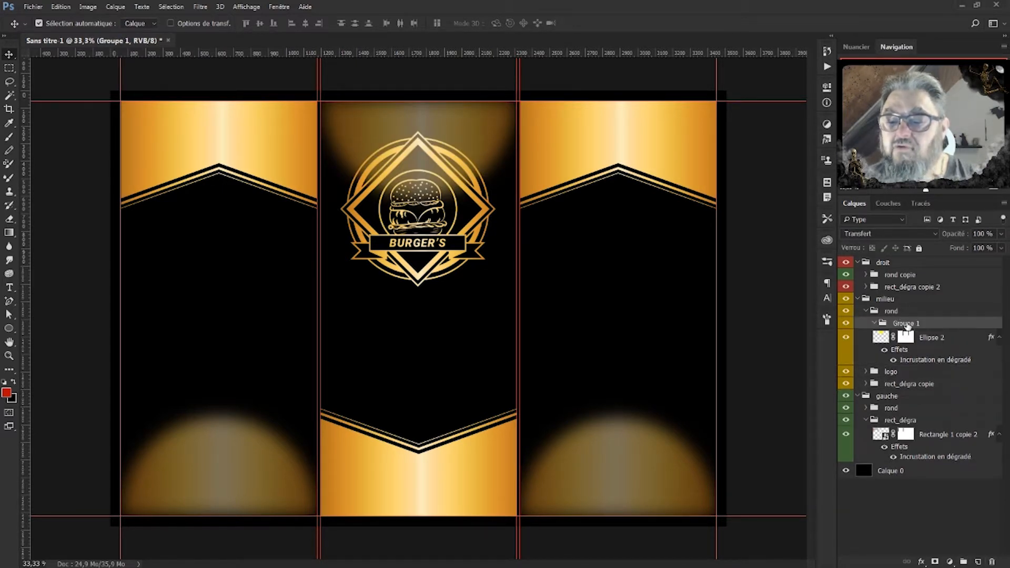
pyautogui.doubleClick(915, 323)
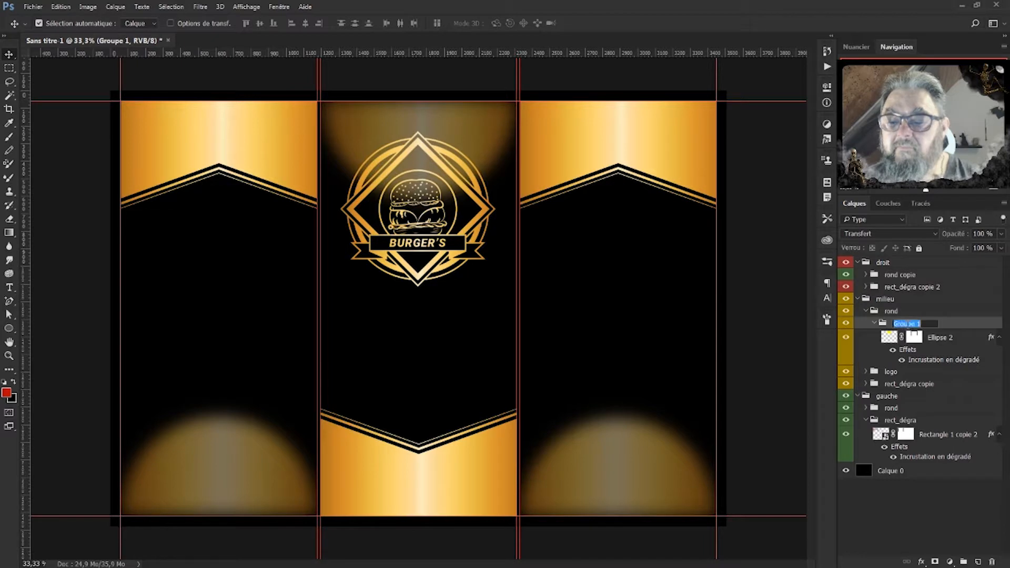
pyautogui.write('rond')
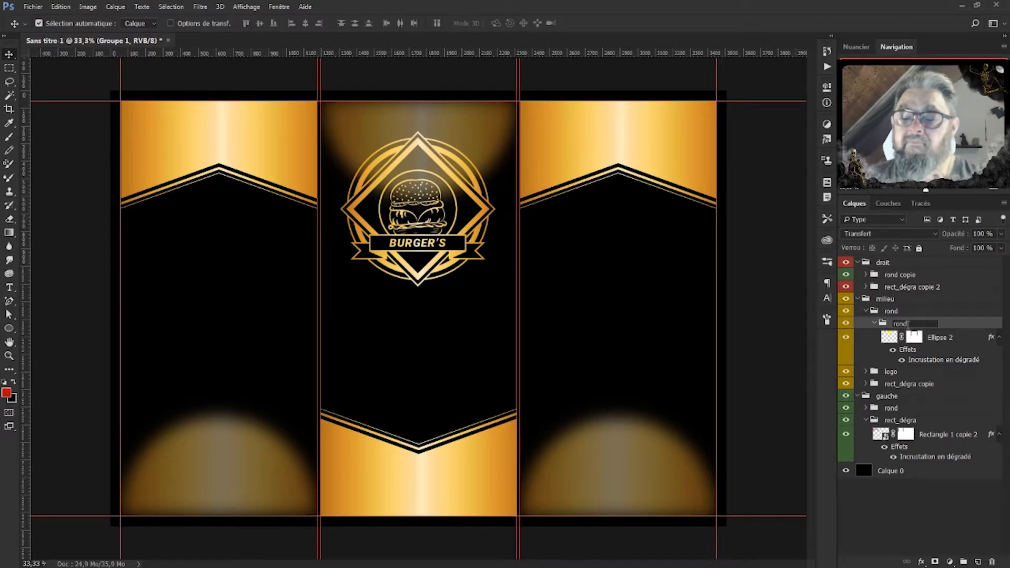
pyautogui.press('Return')
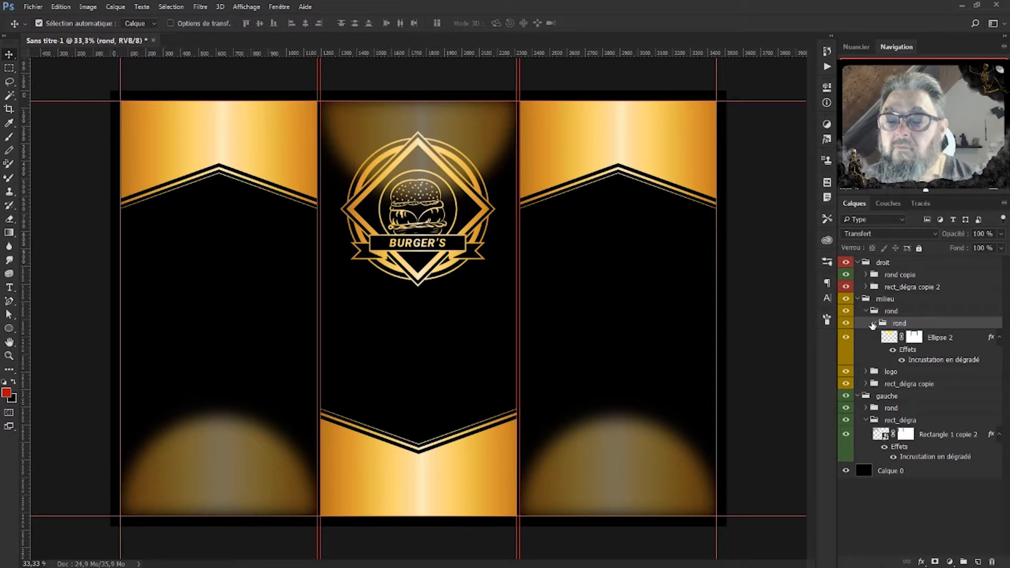
pyautogui.click(874, 323)
# Regroup Ellipse 2 in a nested 'rond' group and move it below the logo group in milieu.
pyautogui.moveTo(895, 335); pyautogui.dragTo(899, 339)
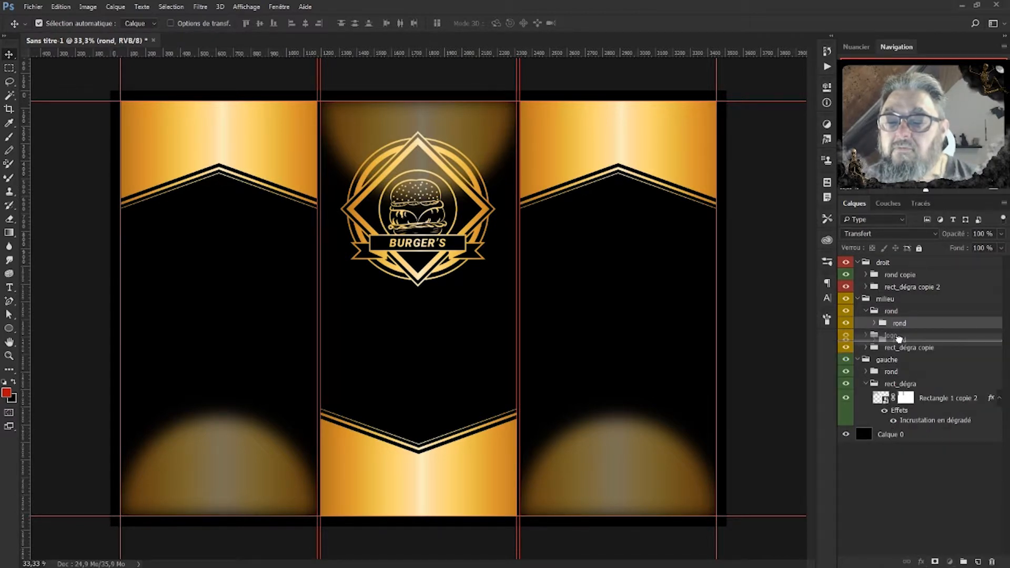
pyautogui.moveTo(899, 339); pyautogui.dragTo(896, 336)
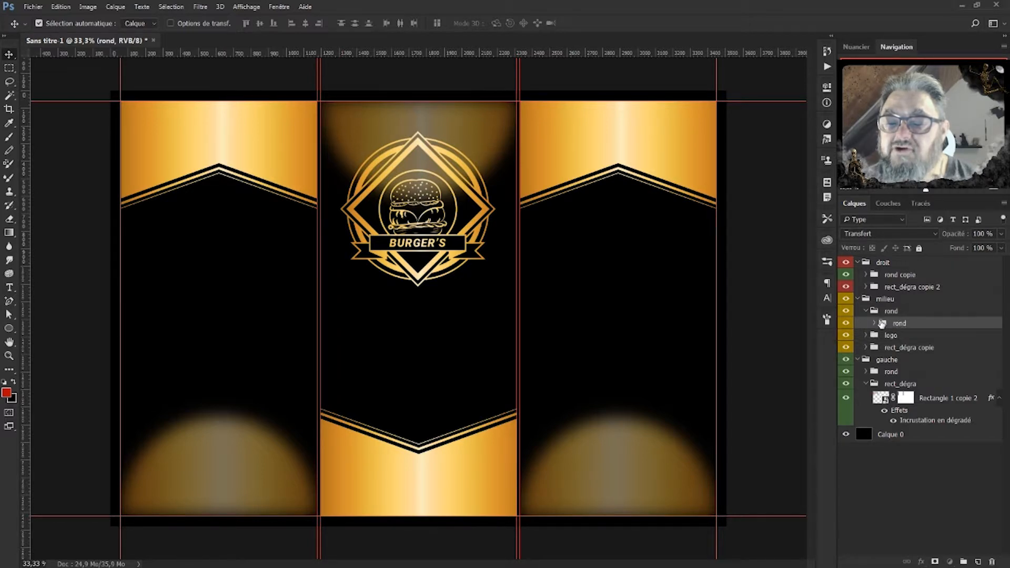
pyautogui.hotkey('ctrl', 'shift', 'g')
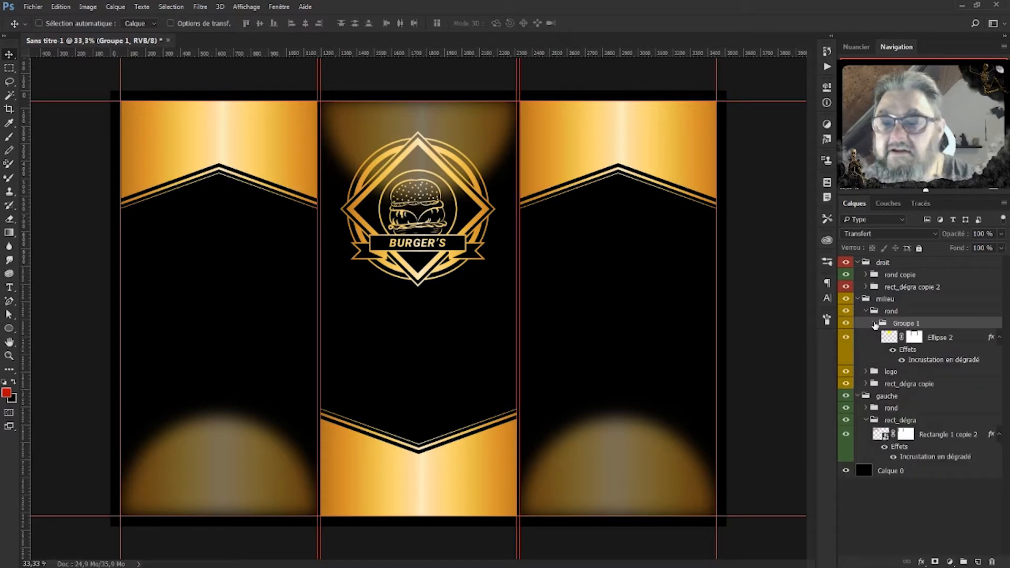
pyautogui.press('ctrl')
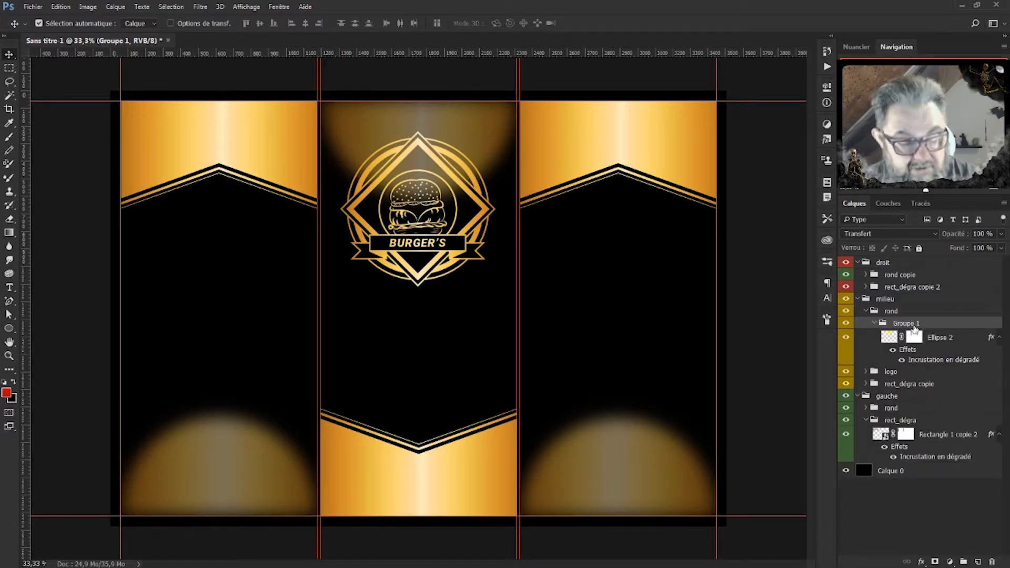
pyautogui.press('ctrl')
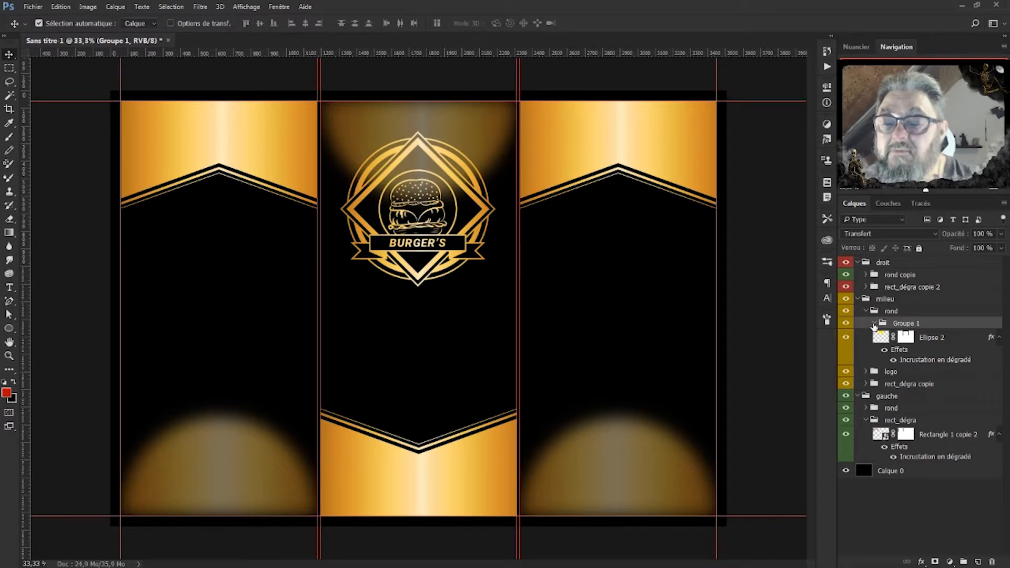
pyautogui.moveTo(889, 335); pyautogui.dragTo(903, 324)
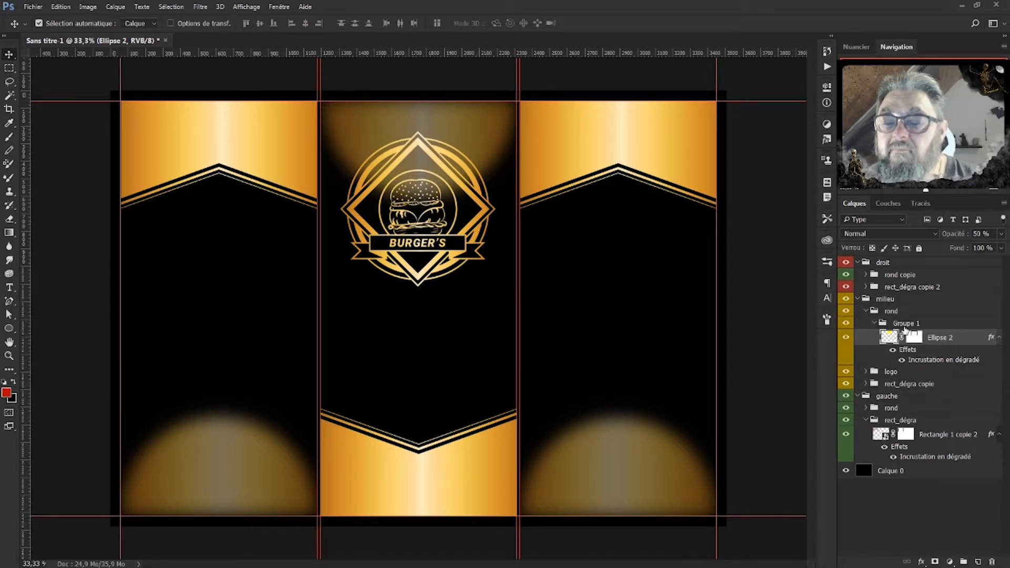
pyautogui.doubleClick(904, 324)
pyautogui.write('rond')
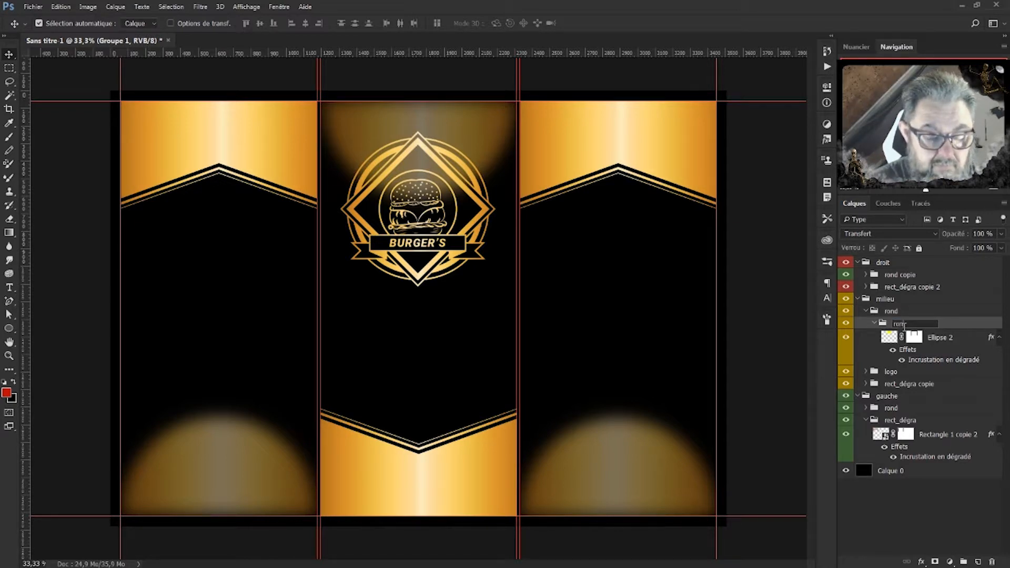
pyautogui.press('Return')
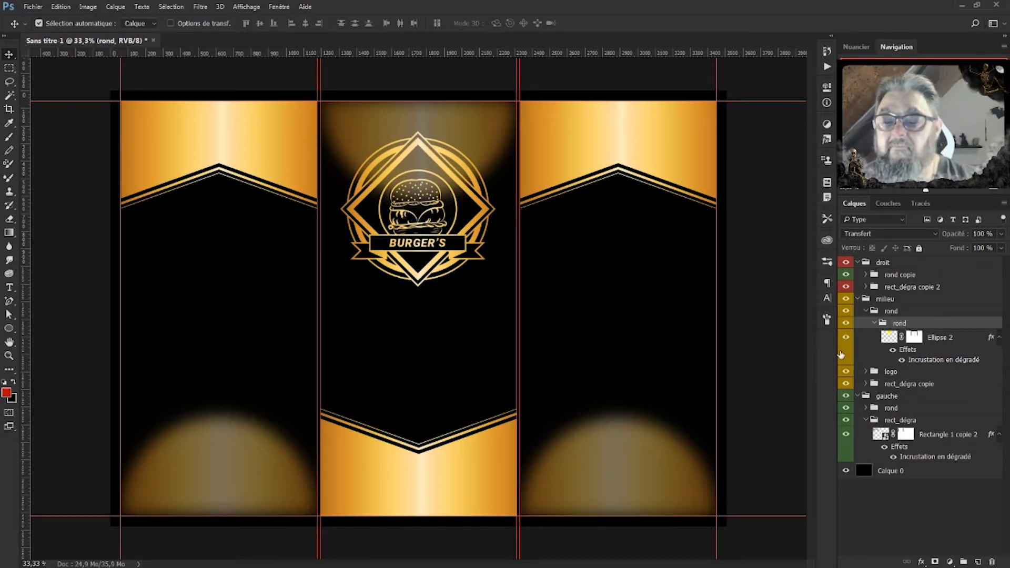
pyautogui.click(876, 323)
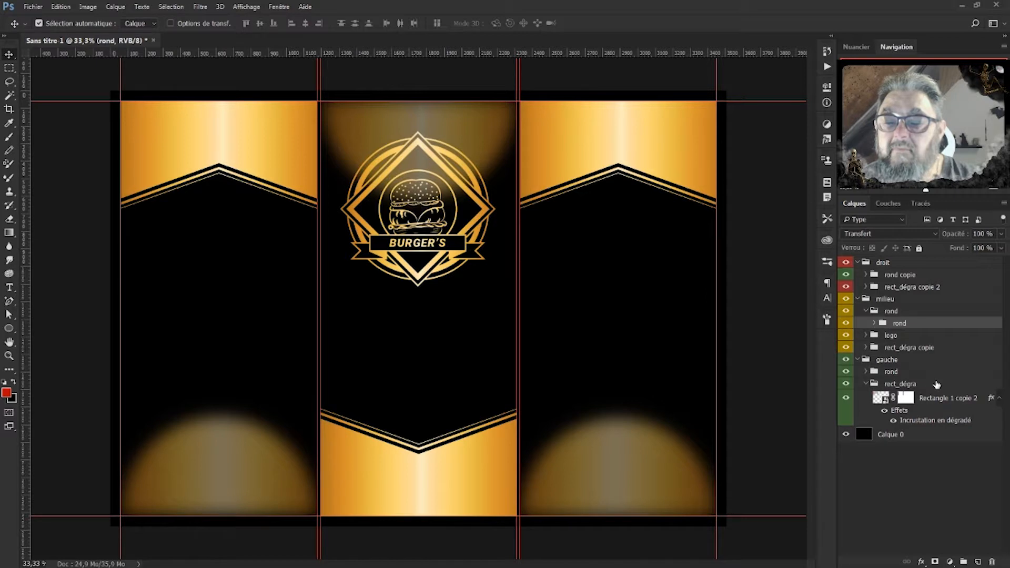
pyautogui.click(870, 311)
pyautogui.click(867, 311)
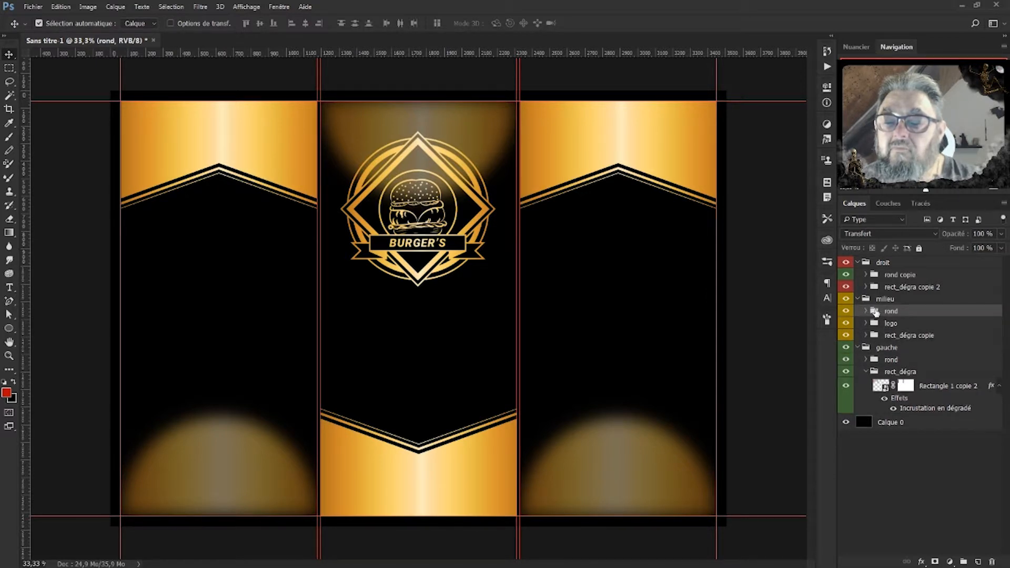
pyautogui.moveTo(900, 311); pyautogui.dragTo(901, 330)
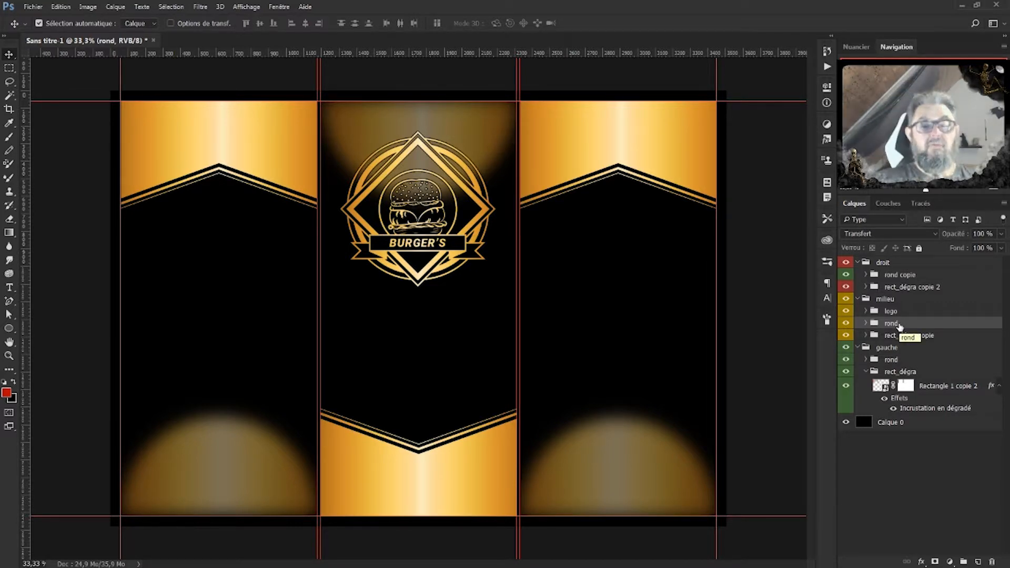
# Reduce the logo's Contour stroke size to 2 px.
pyautogui.click(867, 336)
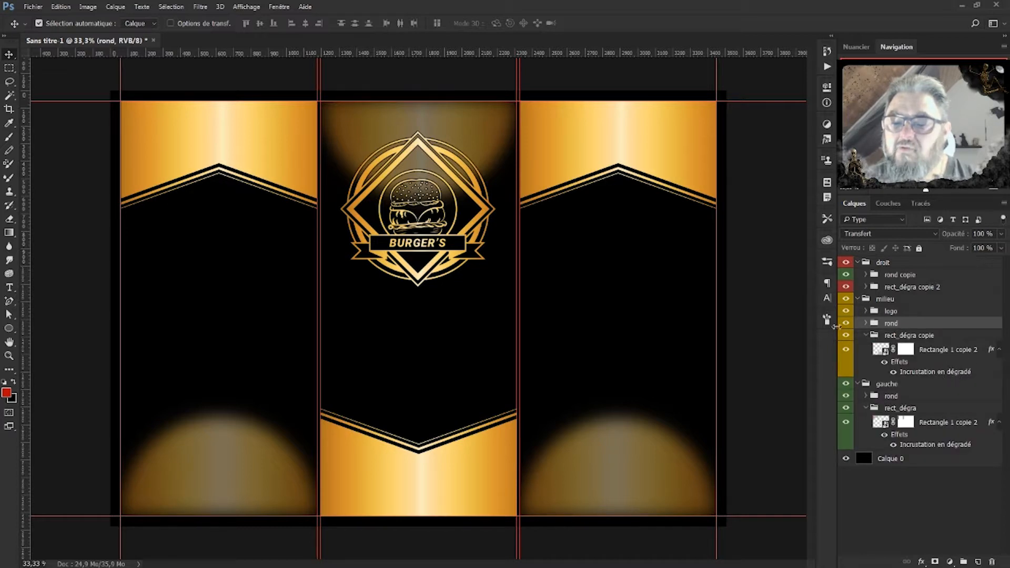
pyautogui.click(867, 336)
pyautogui.click(867, 324)
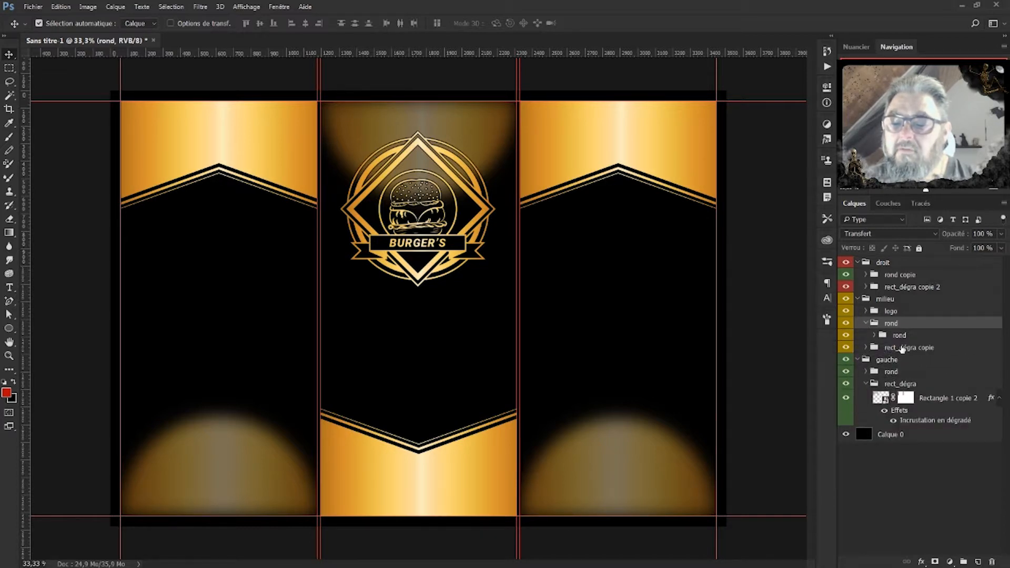
pyautogui.click(875, 336)
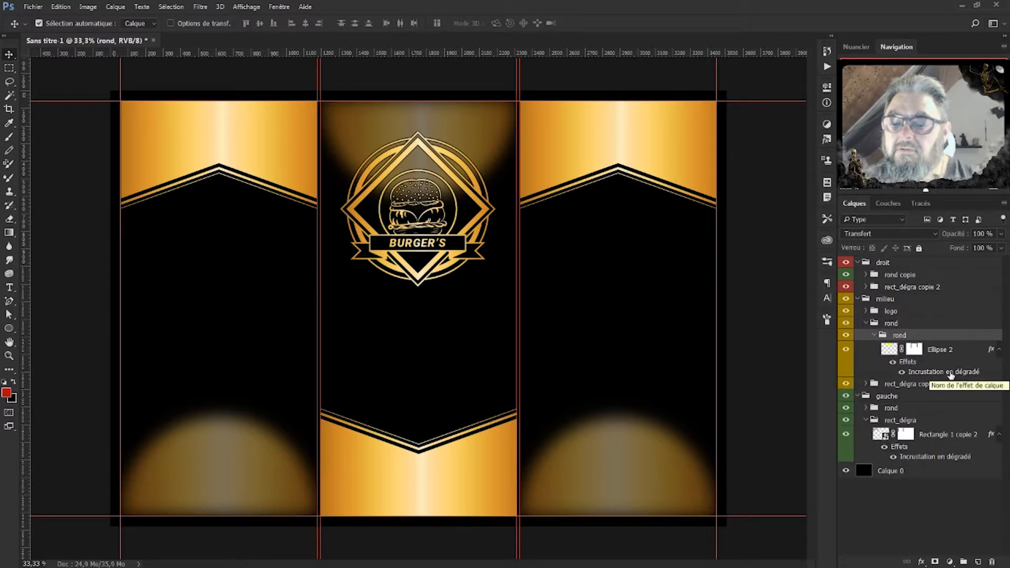
pyautogui.click(874, 335)
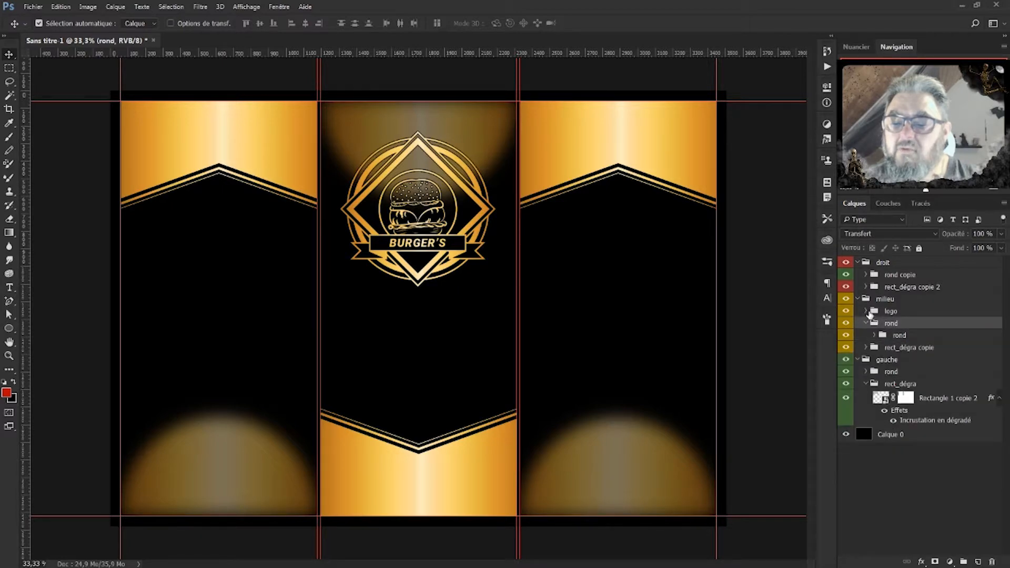
pyautogui.click(866, 311)
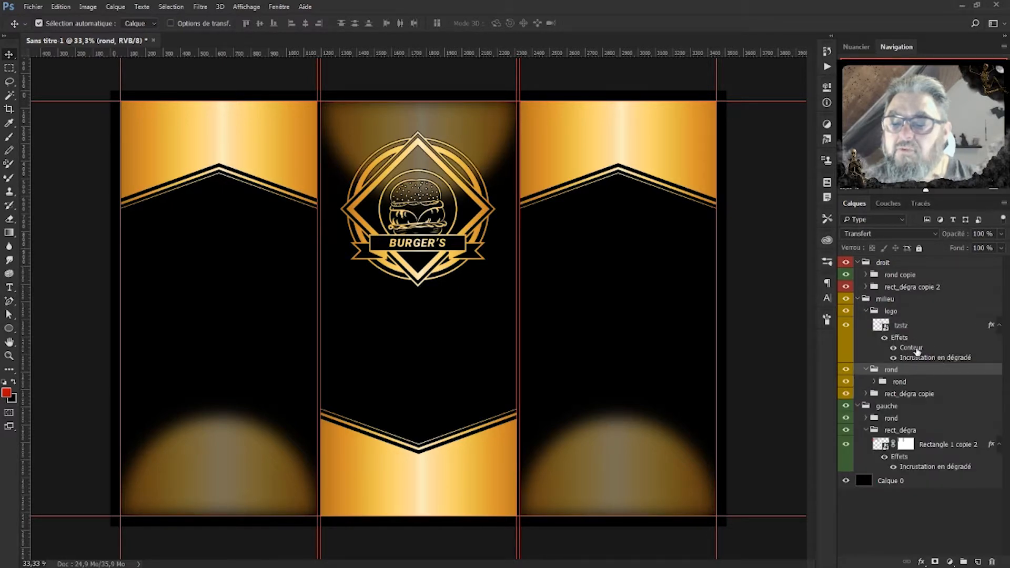
pyautogui.doubleClick(910, 348)
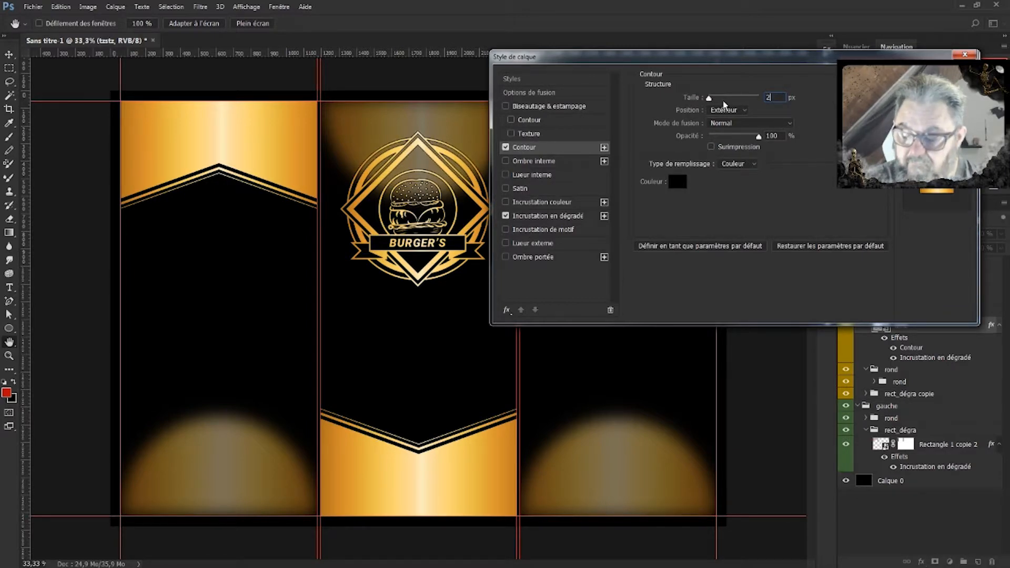
pyautogui.press('Return')
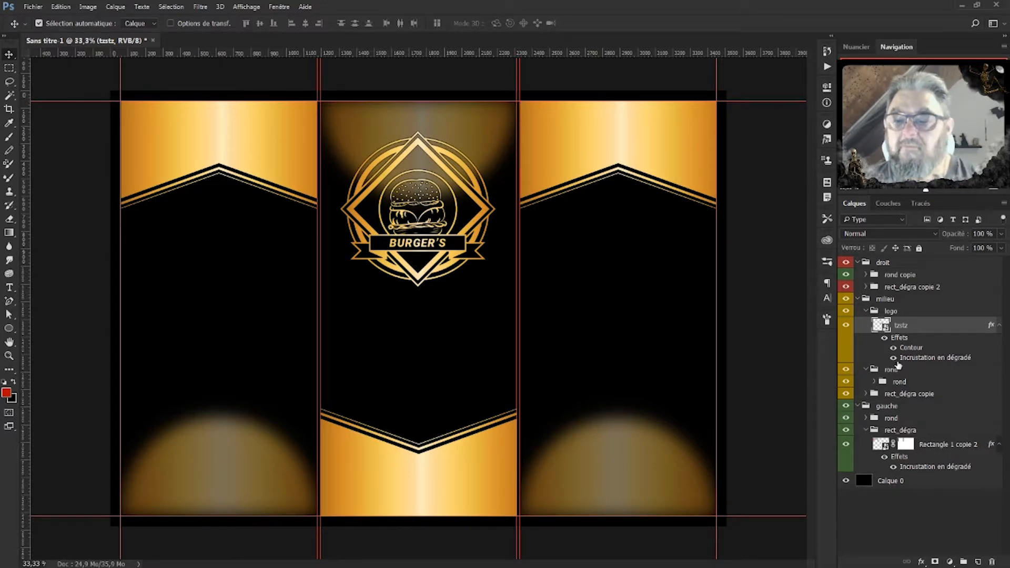
# Collapse the logo group, expand milieu's nested rond groups and select the Ellipse 2 glow layer.
pyautogui.click(867, 314)
pyautogui.click(866, 313)
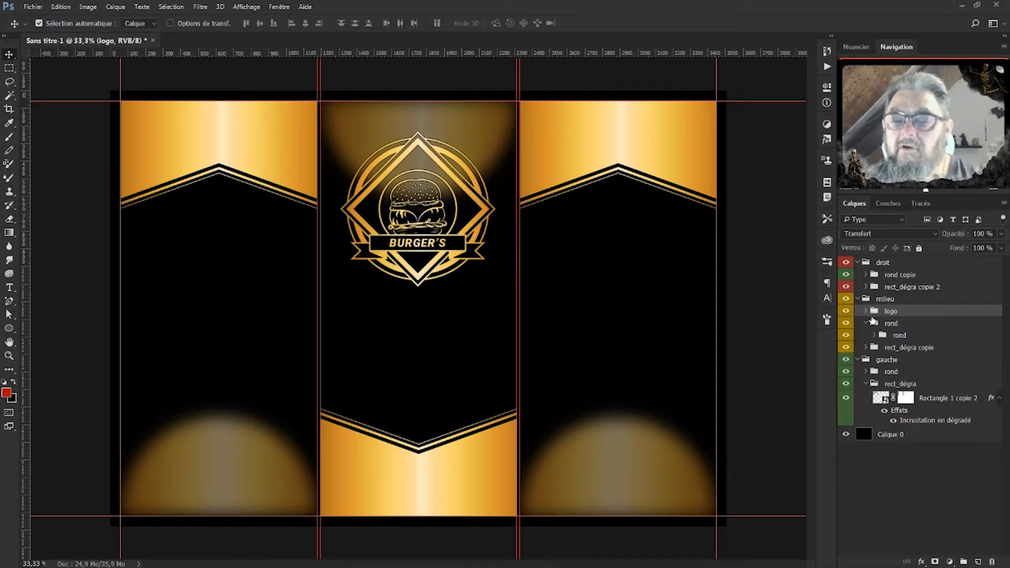
pyautogui.click(867, 324)
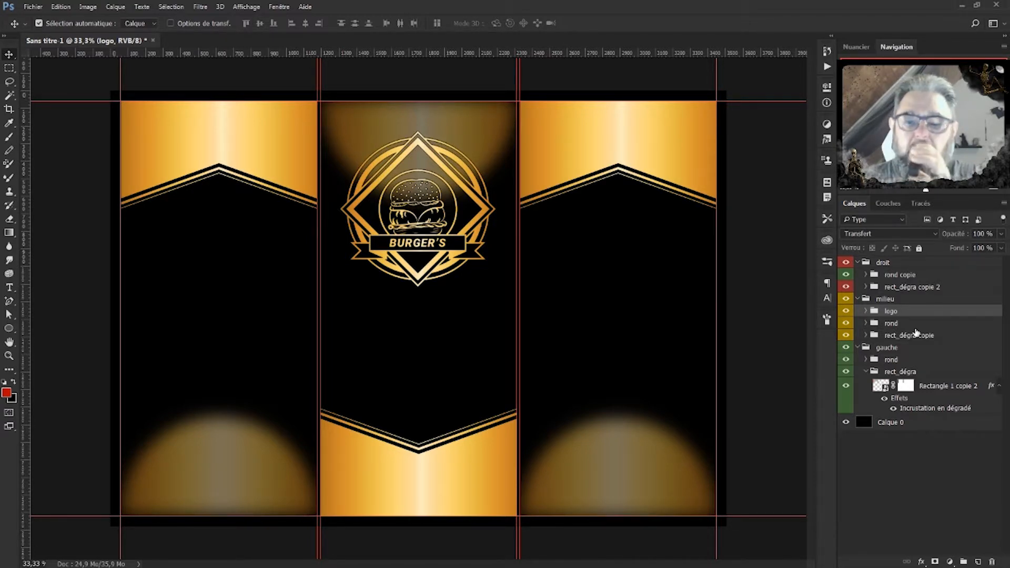
pyautogui.click(866, 323)
pyautogui.click(876, 336)
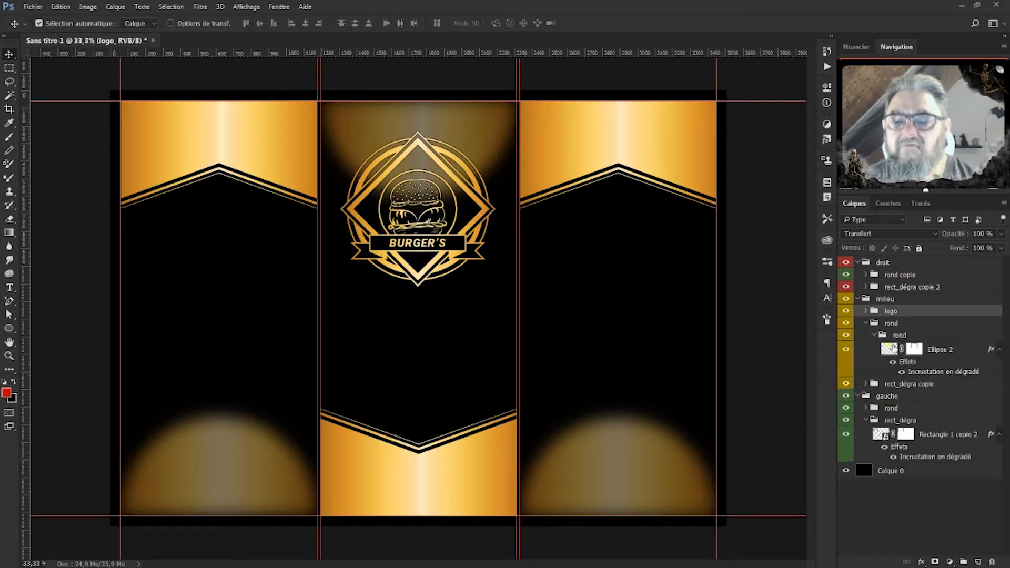
pyautogui.click(894, 348)
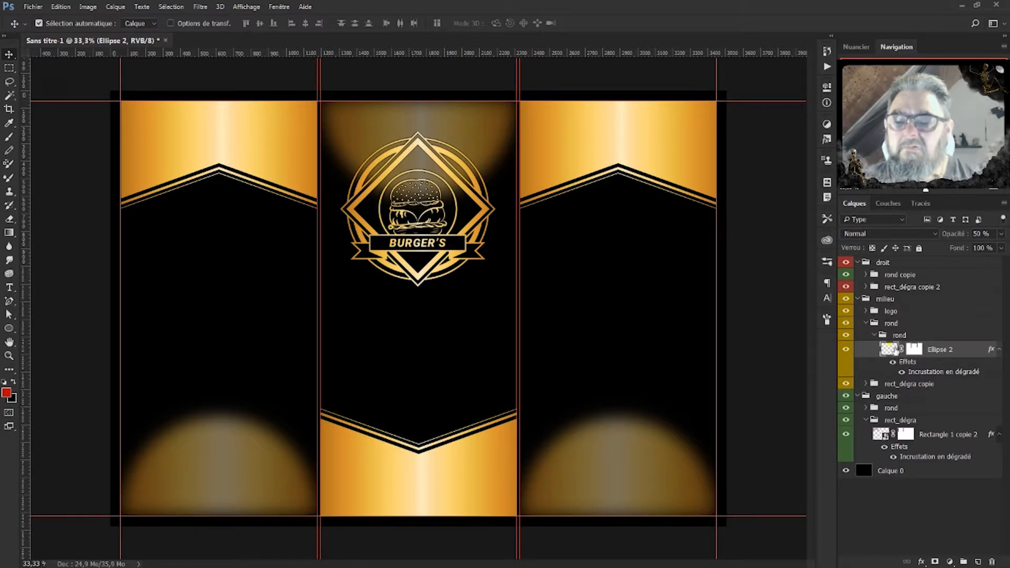
pyautogui.press('space')
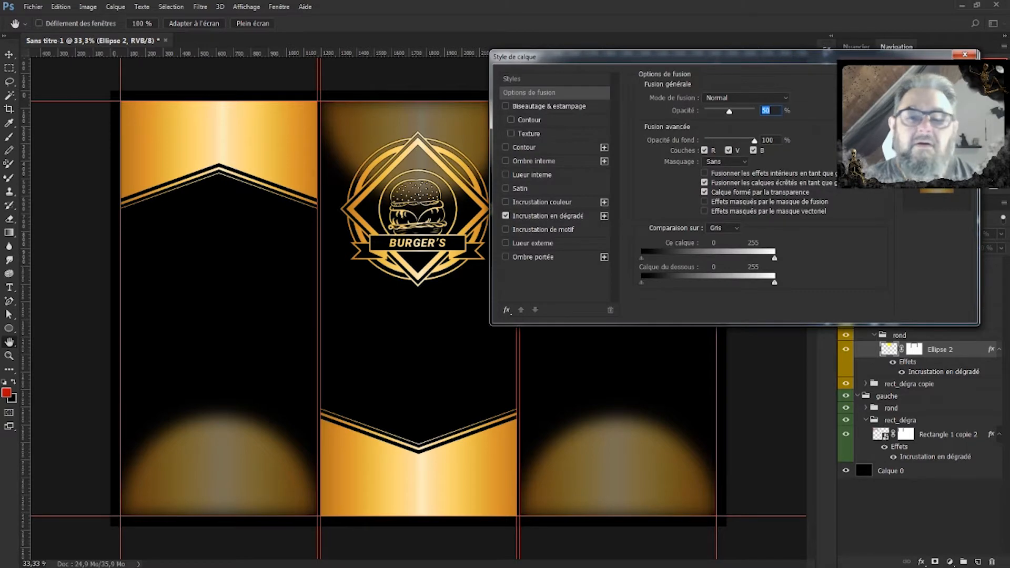
# Blur Ellipse 2, the glow behind the BURGER'S logo, with a Gaussian blur of about 126 px.
pyautogui.click(945, 90)
pyautogui.click(201, 6)
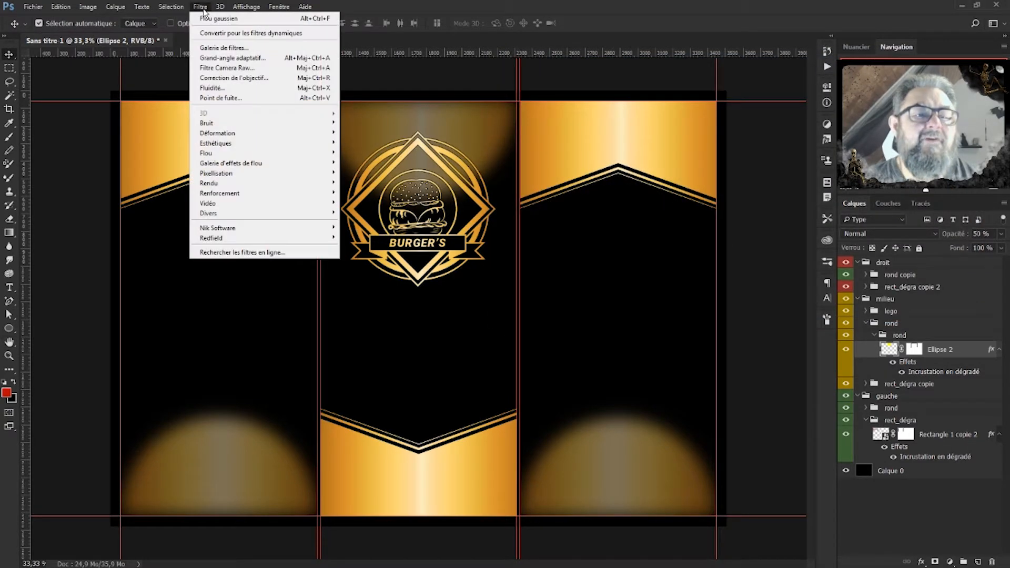
pyautogui.moveTo(215, 152)
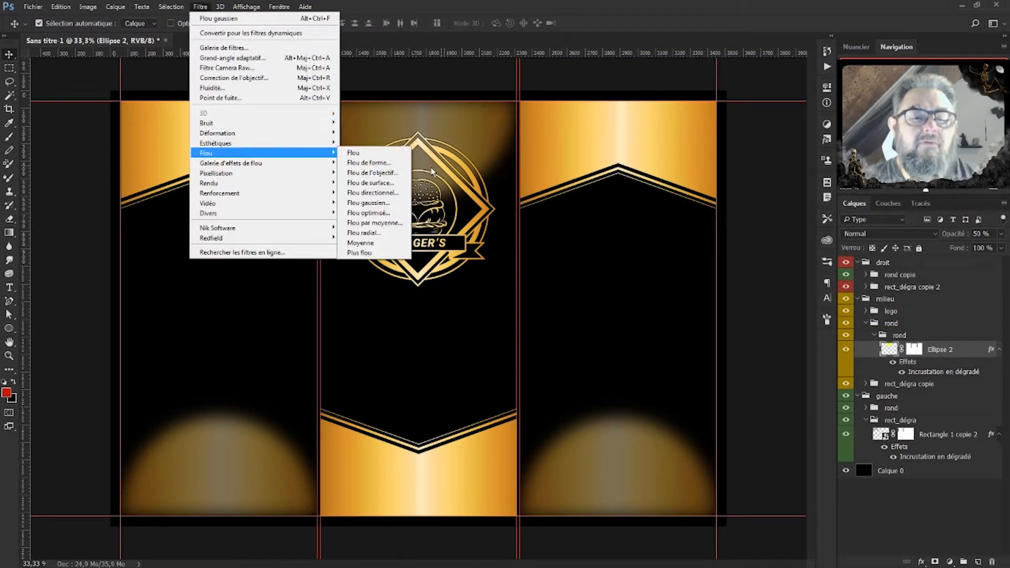
pyautogui.click(368, 202)
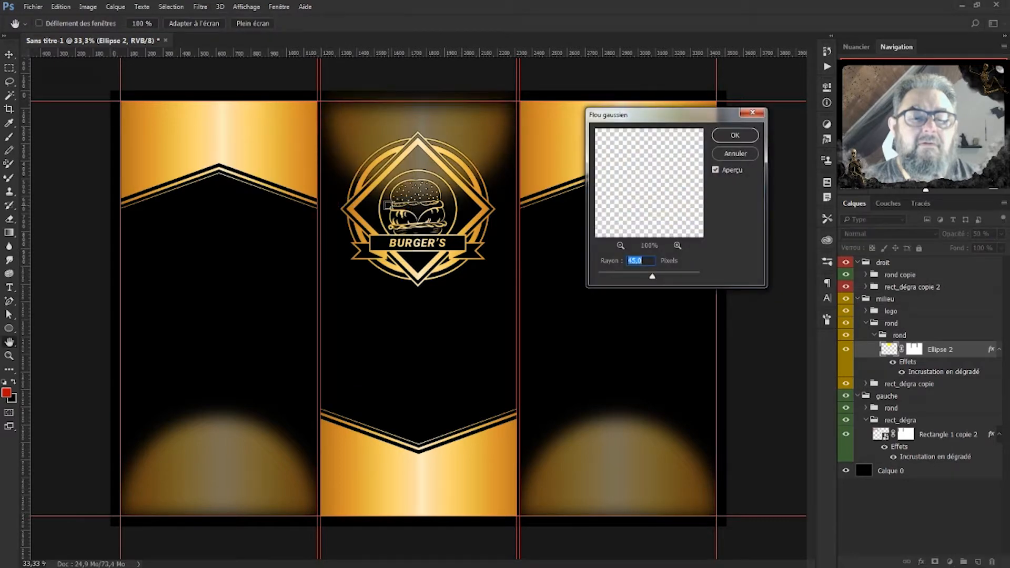
pyautogui.click(632, 276)
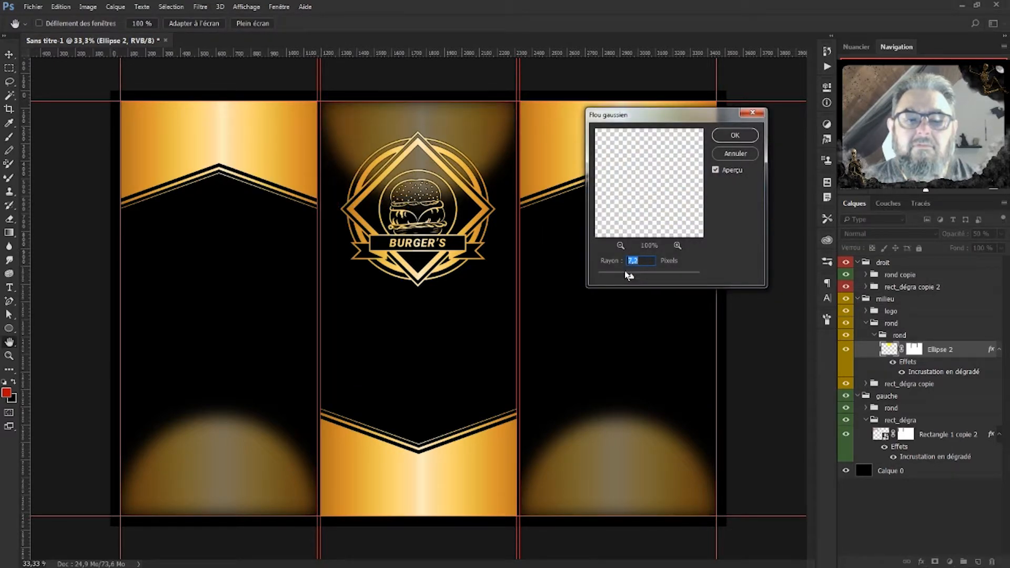
pyautogui.click(624, 276)
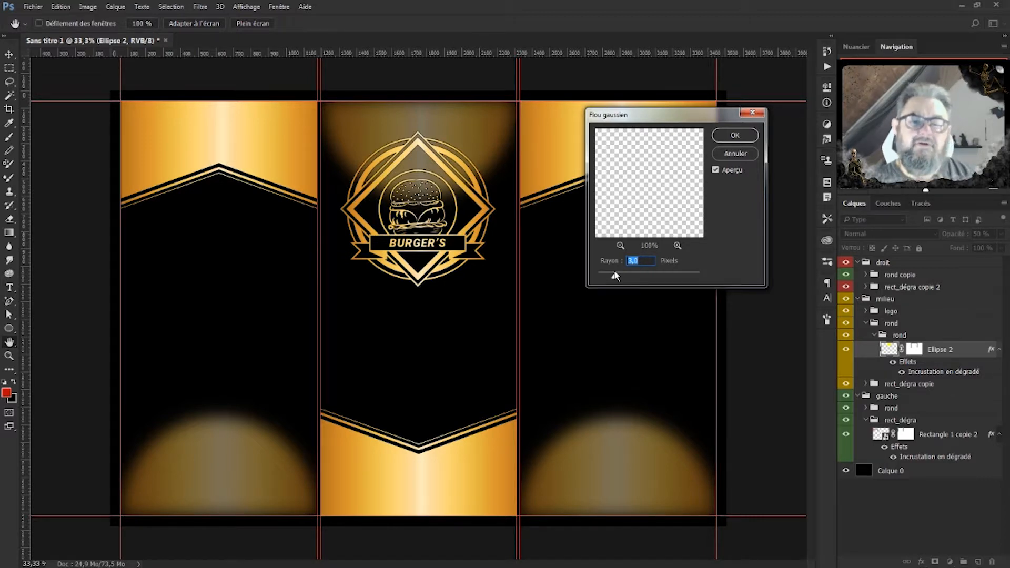
pyautogui.moveTo(616, 276); pyautogui.dragTo(672, 275)
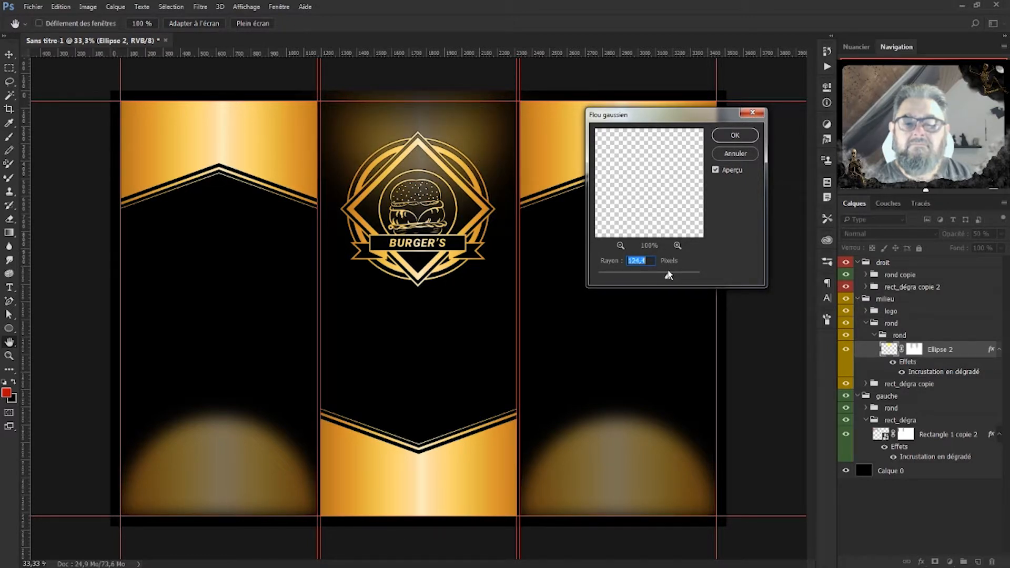
pyautogui.click(741, 140)
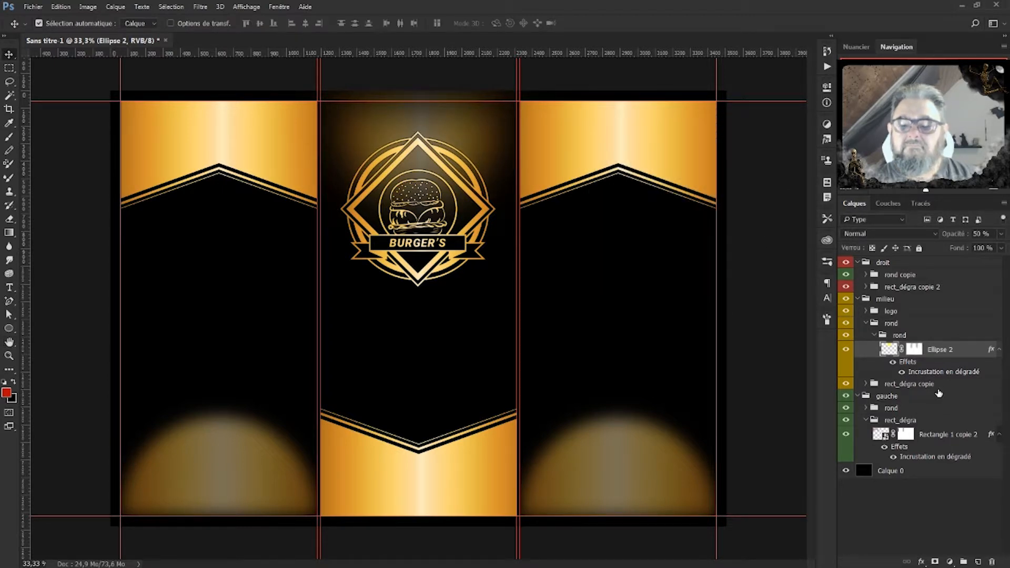
pyautogui.click(872, 409)
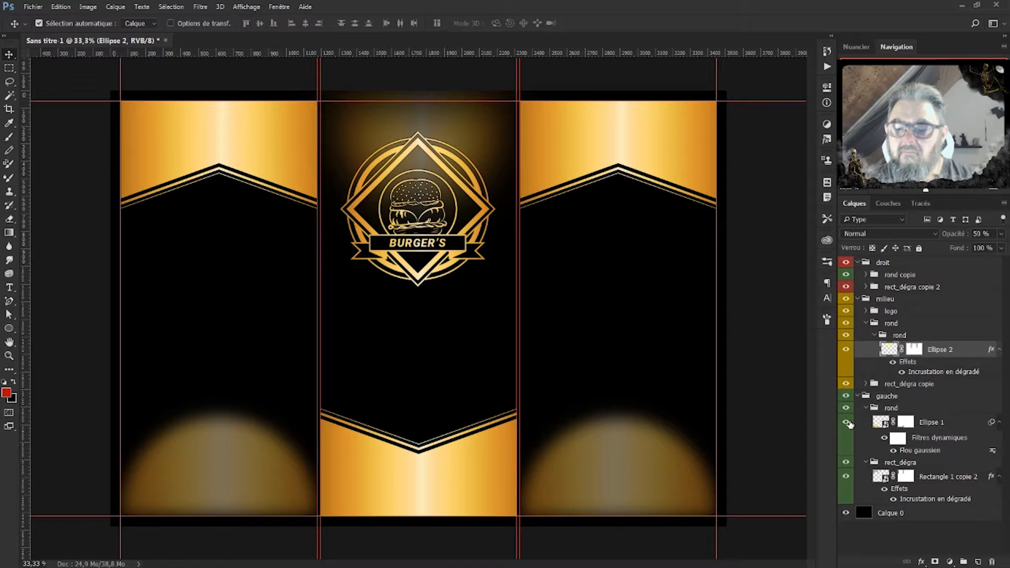
# Apply a second 45 px Gaussian blur to the left panel's Ellipse 1 glow.
pyautogui.click(847, 422)
pyautogui.click(847, 422)
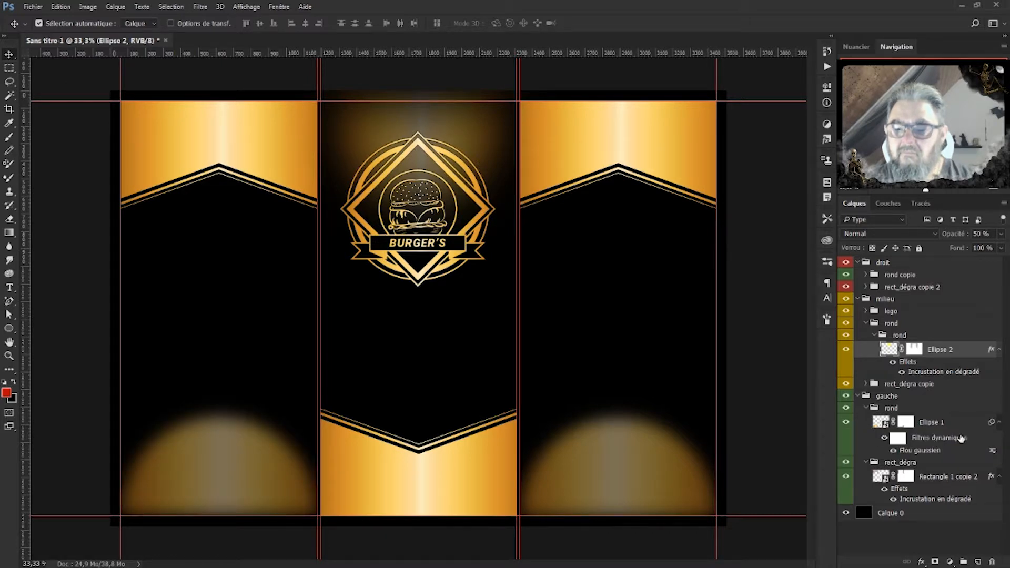
pyautogui.doubleClick(924, 451)
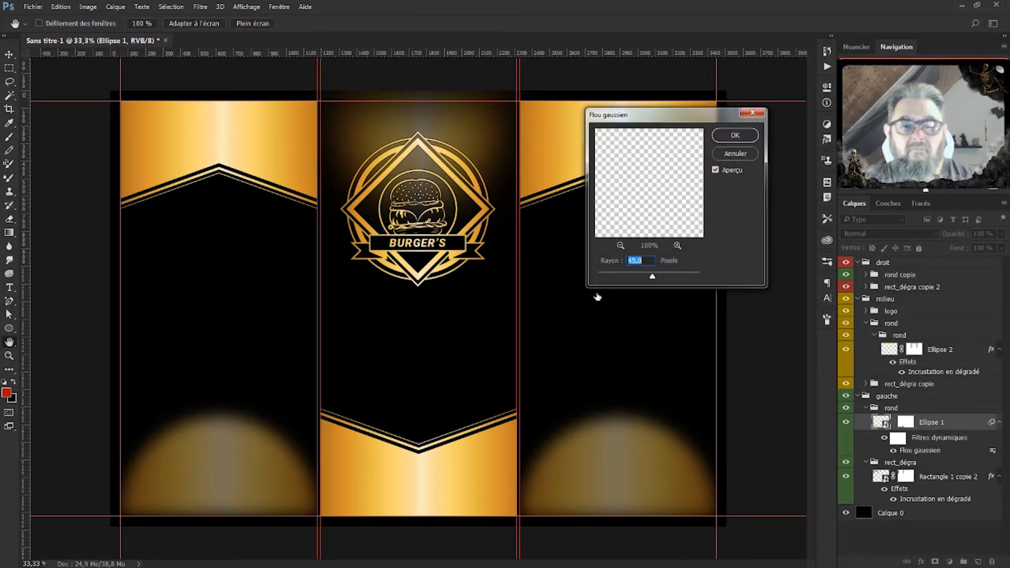
pyautogui.click(736, 134)
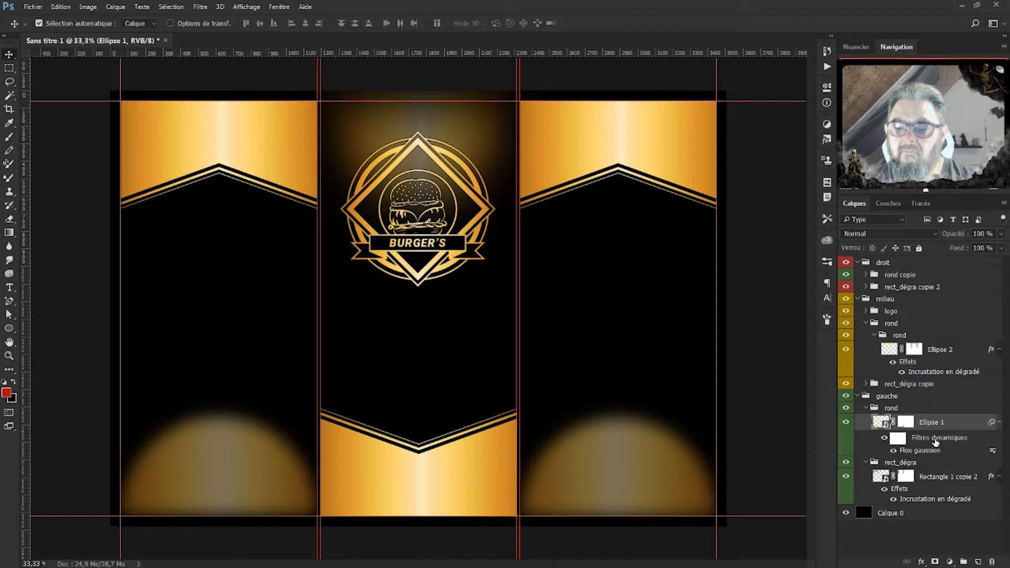
pyautogui.doubleClick(920, 451)
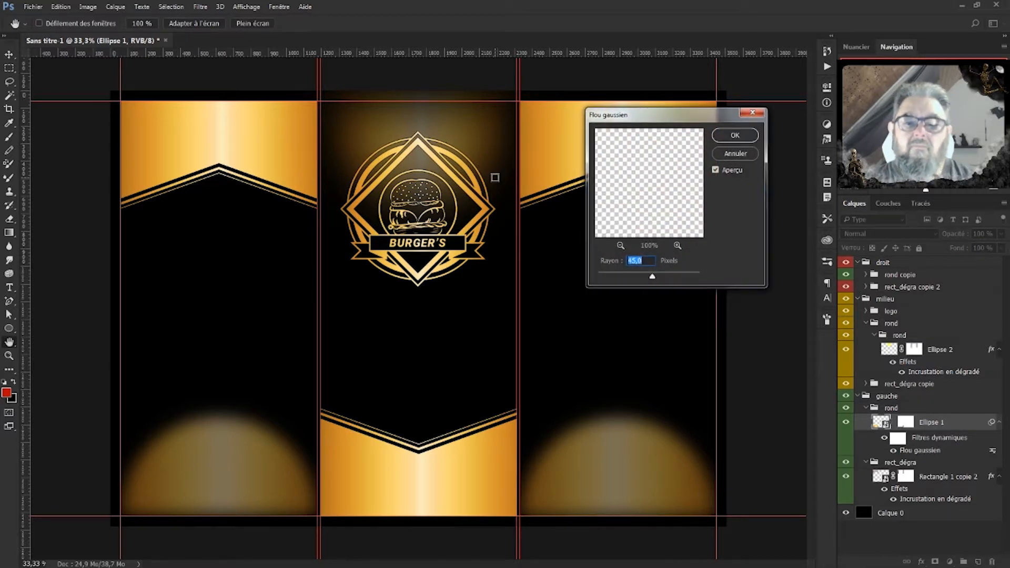
pyautogui.click(934, 425)
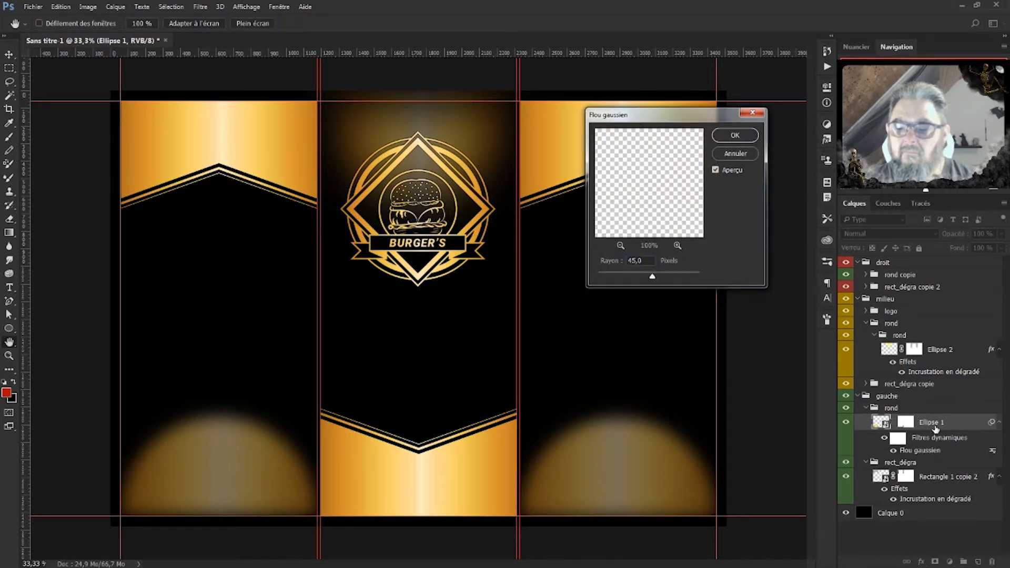
pyautogui.click(735, 154)
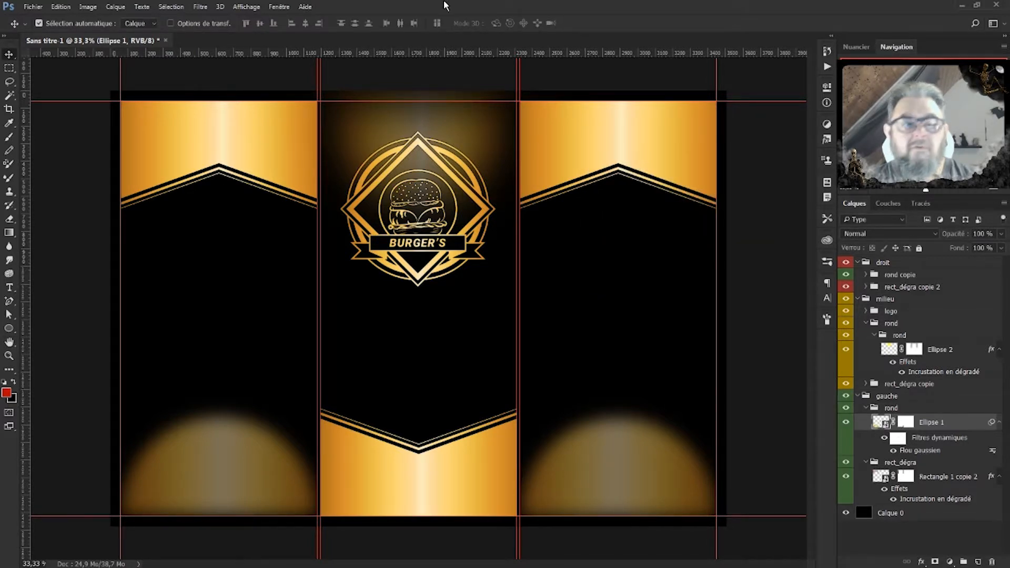
pyautogui.click(200, 7)
pyautogui.click(217, 19)
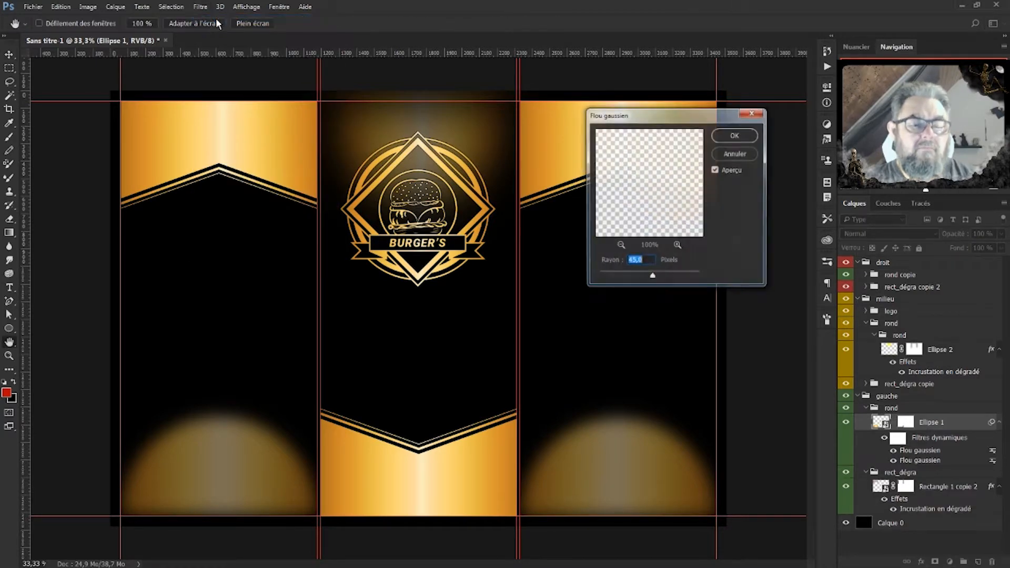
pyautogui.click(731, 138)
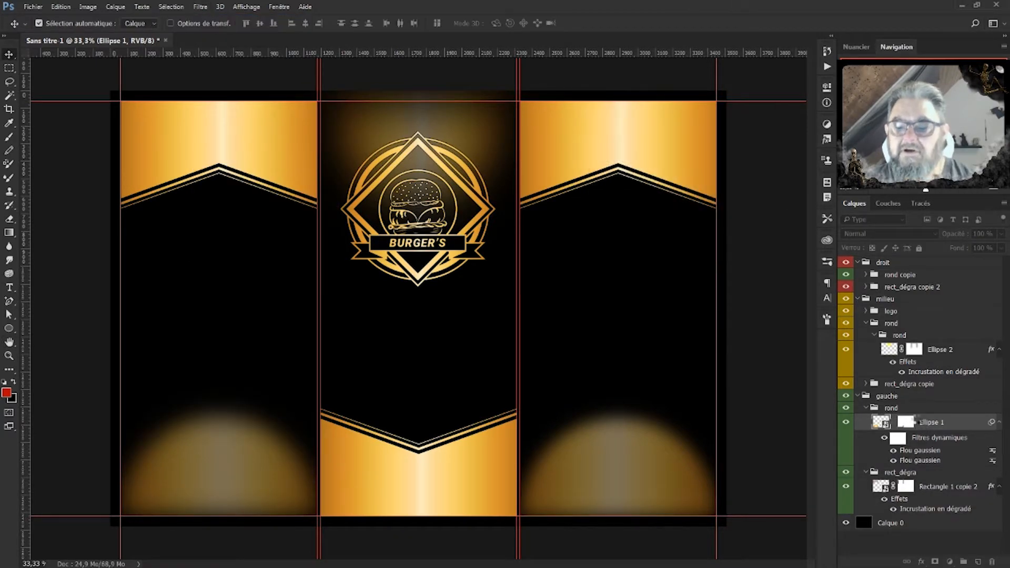
# Apply the same extra 45 px Gaussian blur to Ellipse 1 in the right panel's rond copie group.
pyautogui.click(868, 409)
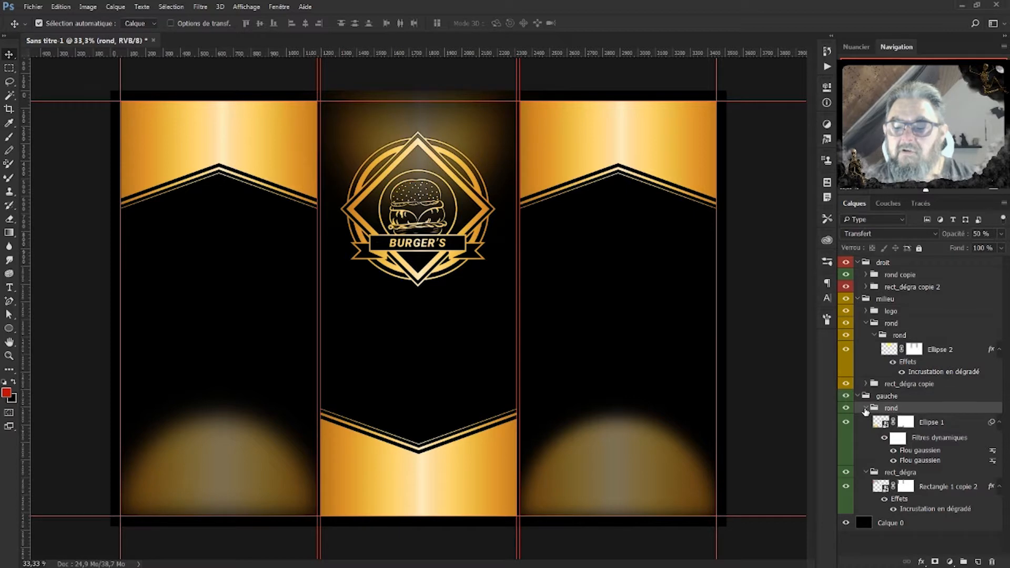
pyautogui.click(866, 409)
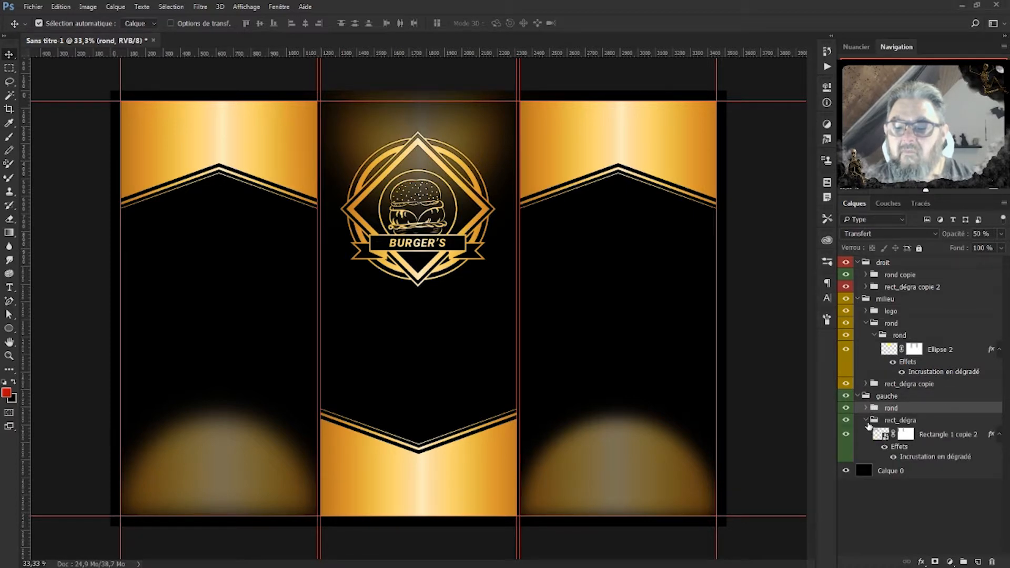
pyautogui.click(866, 420)
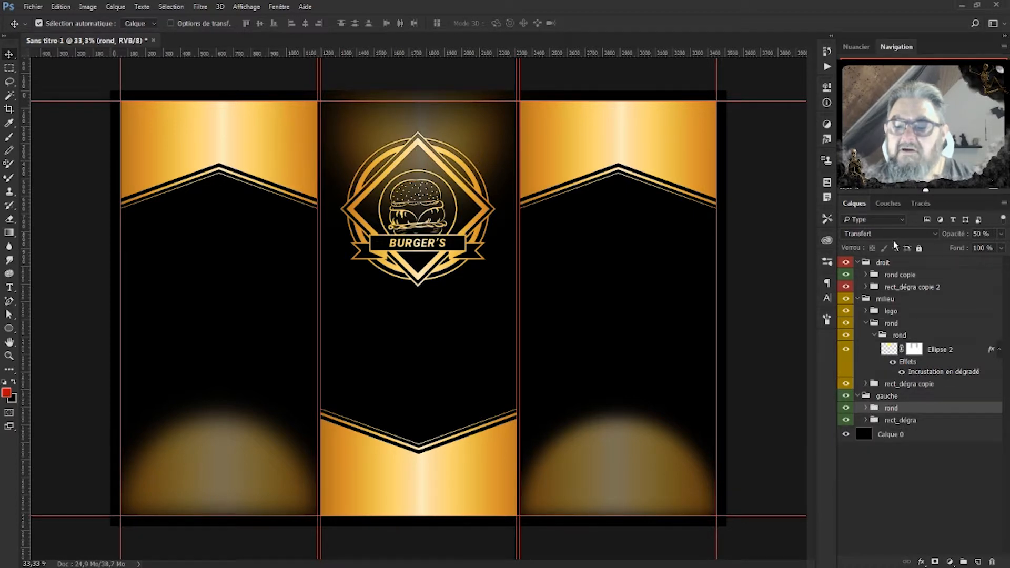
pyautogui.click(866, 275)
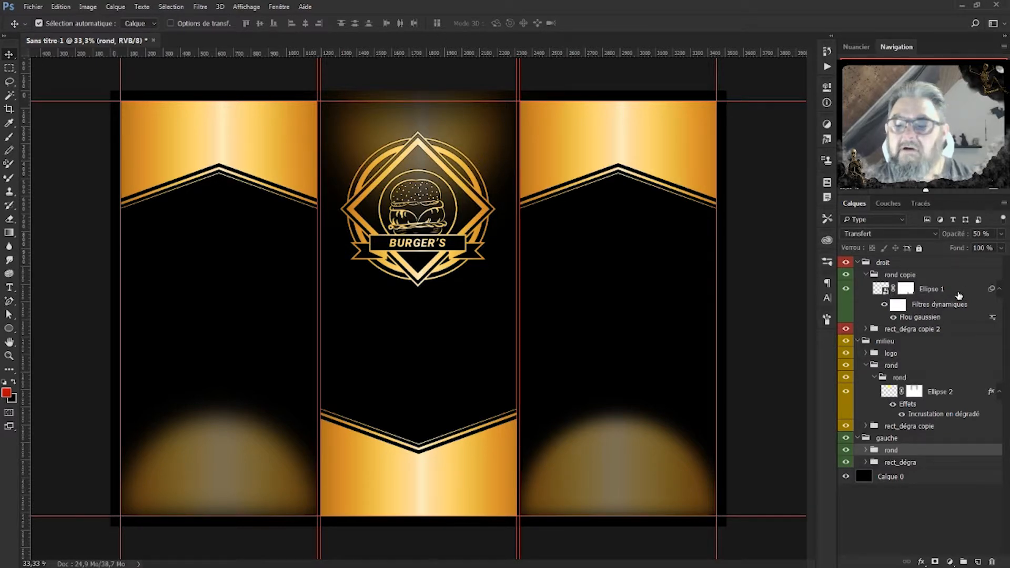
pyautogui.click(894, 292)
pyautogui.click(201, 7)
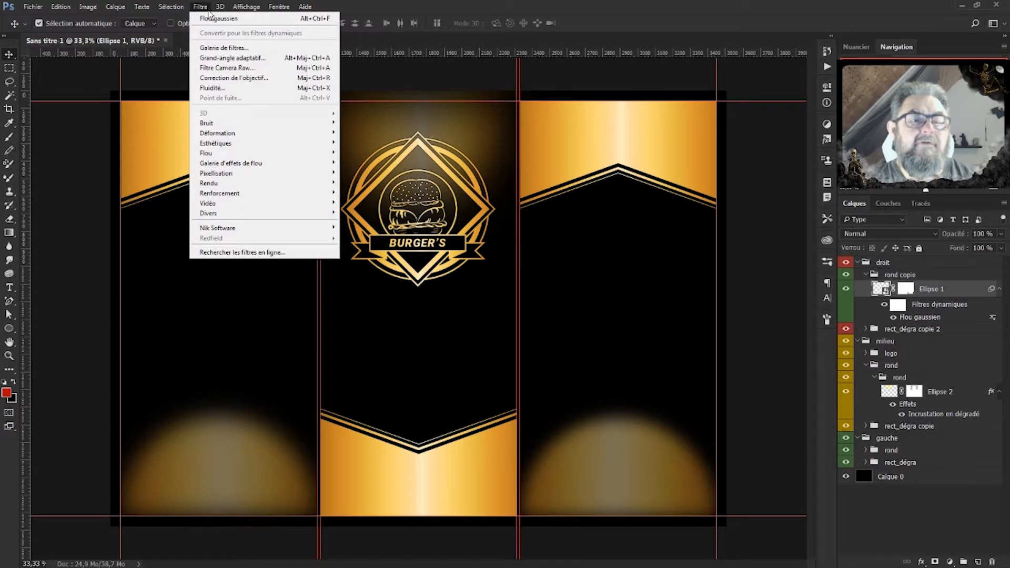
pyautogui.click(221, 15)
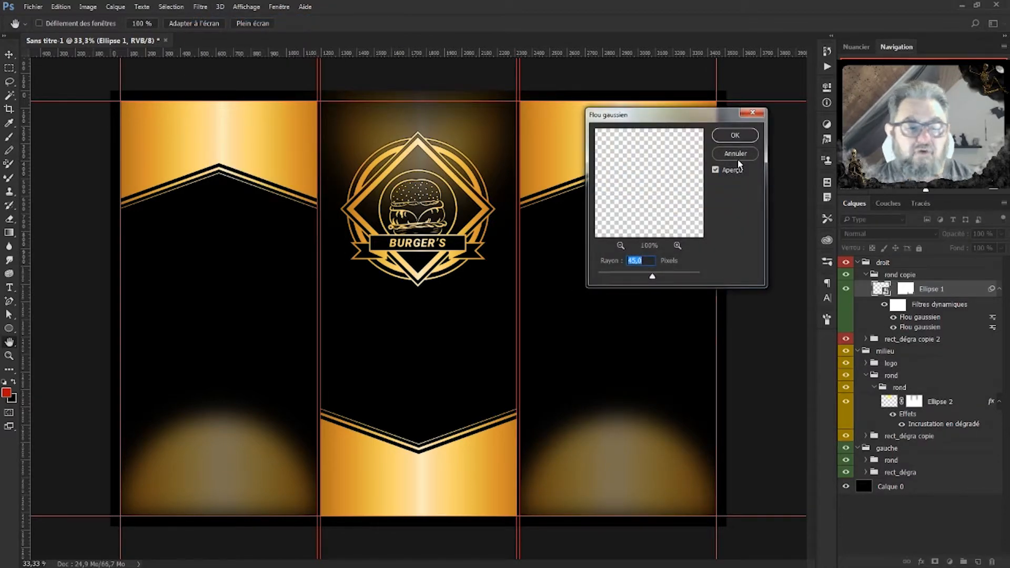
pyautogui.click(739, 136)
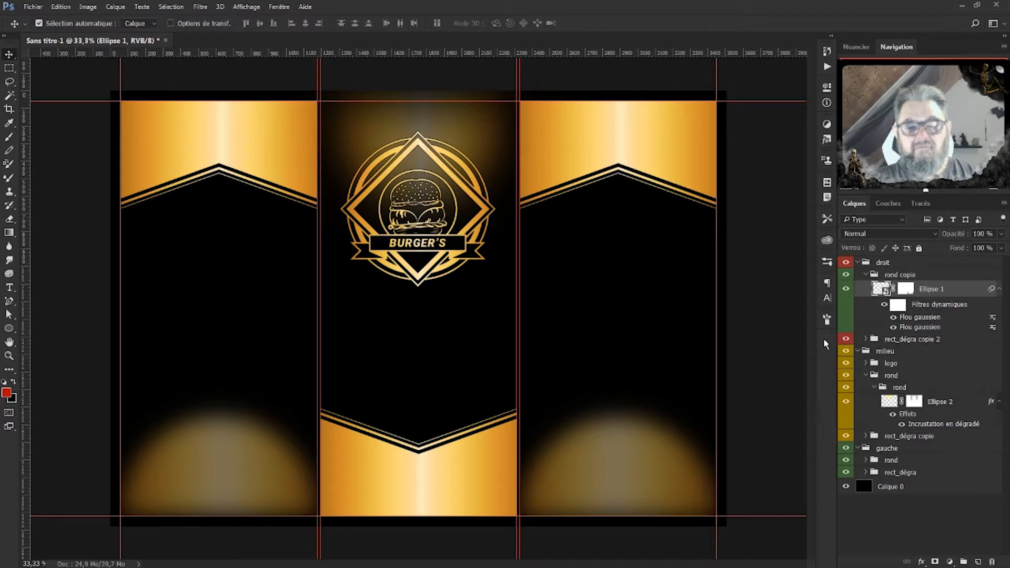
pyautogui.click(868, 277)
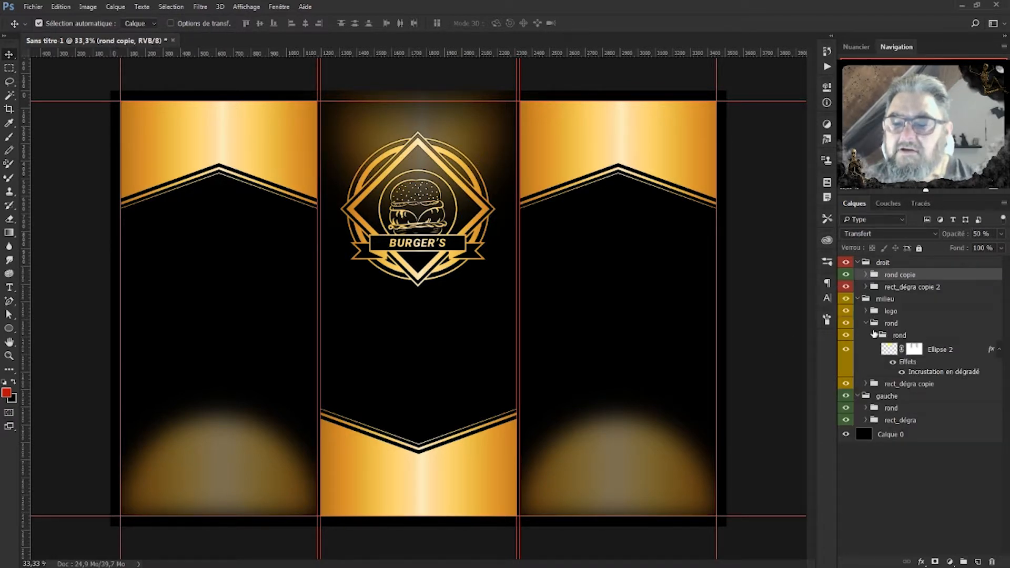
pyautogui.click(919, 351)
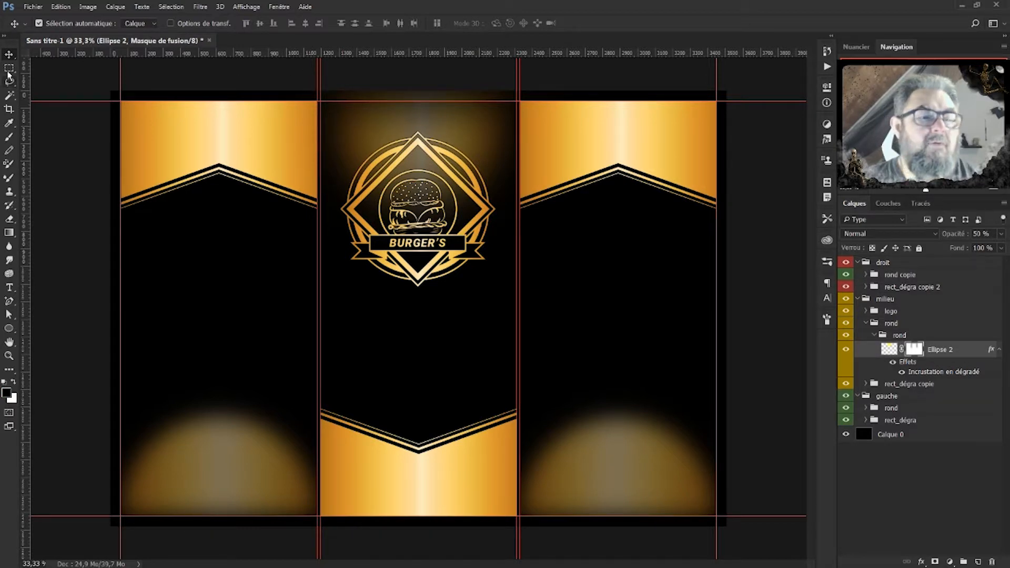
pyautogui.press('m')
pyautogui.moveTo(312, 91); pyautogui.dragTo(529, 101)
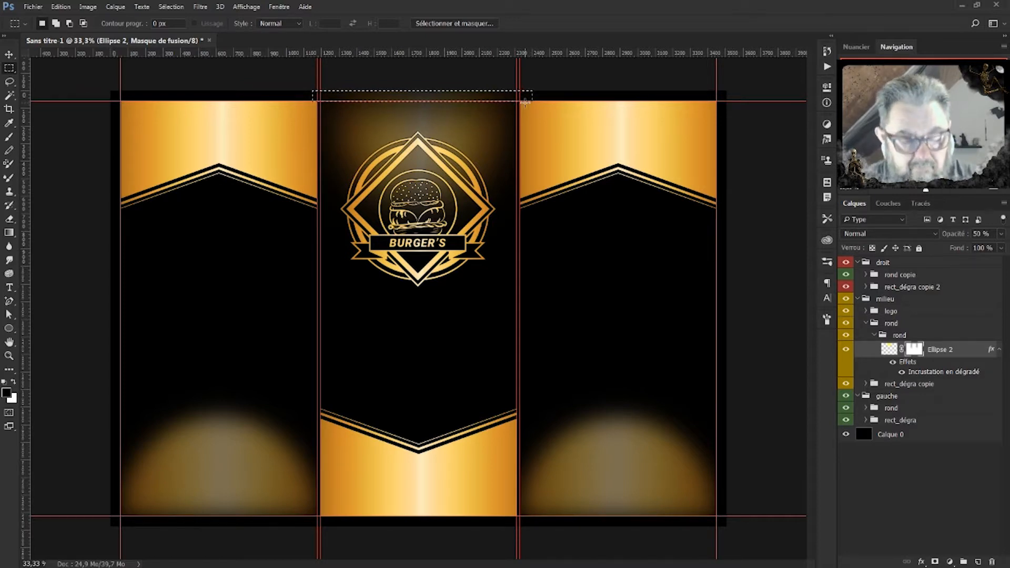
pyautogui.press('b')
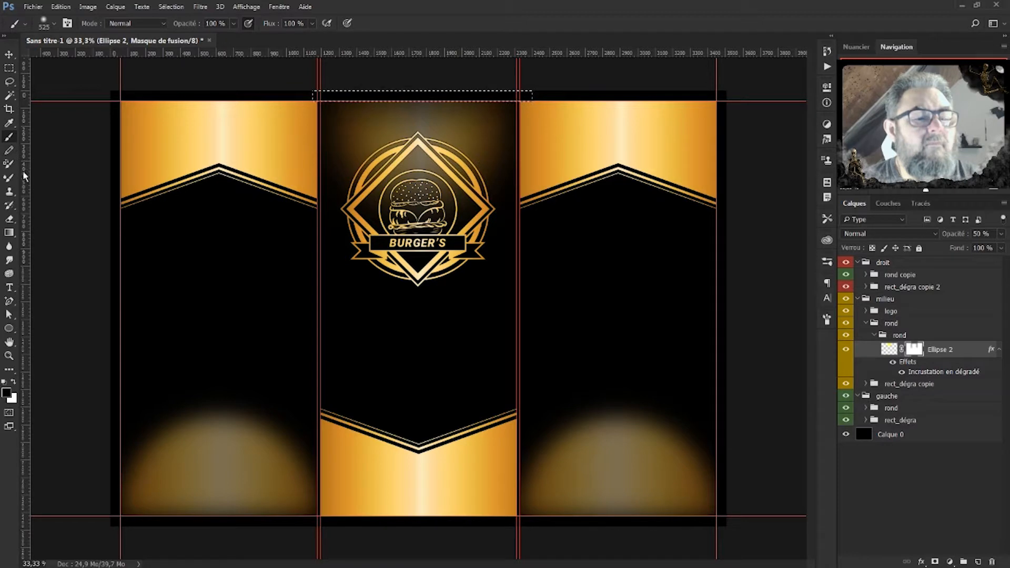
pyautogui.click(9, 68)
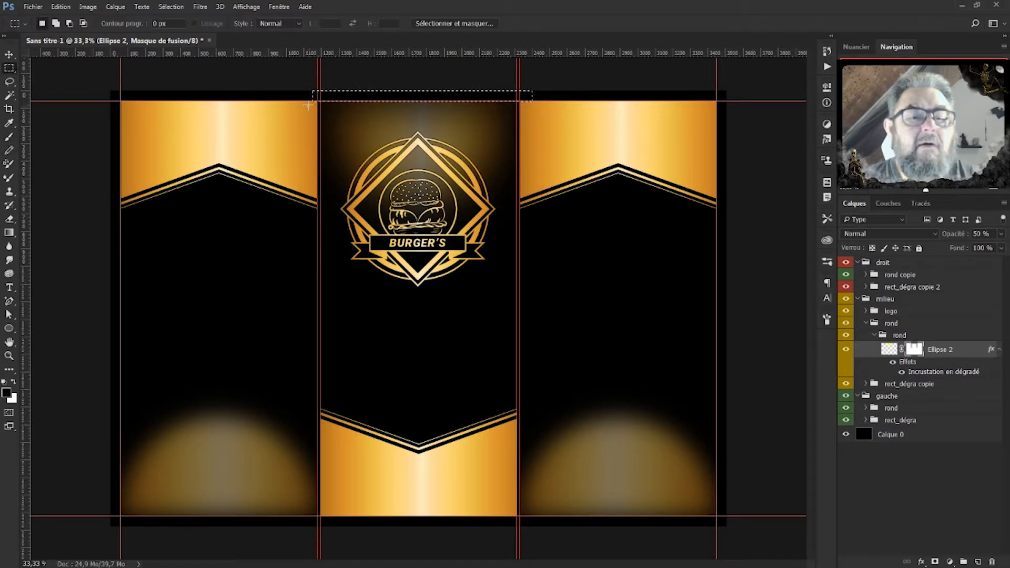
pyautogui.moveTo(294, 91); pyautogui.dragTo(321, 266)
pyautogui.press('b')
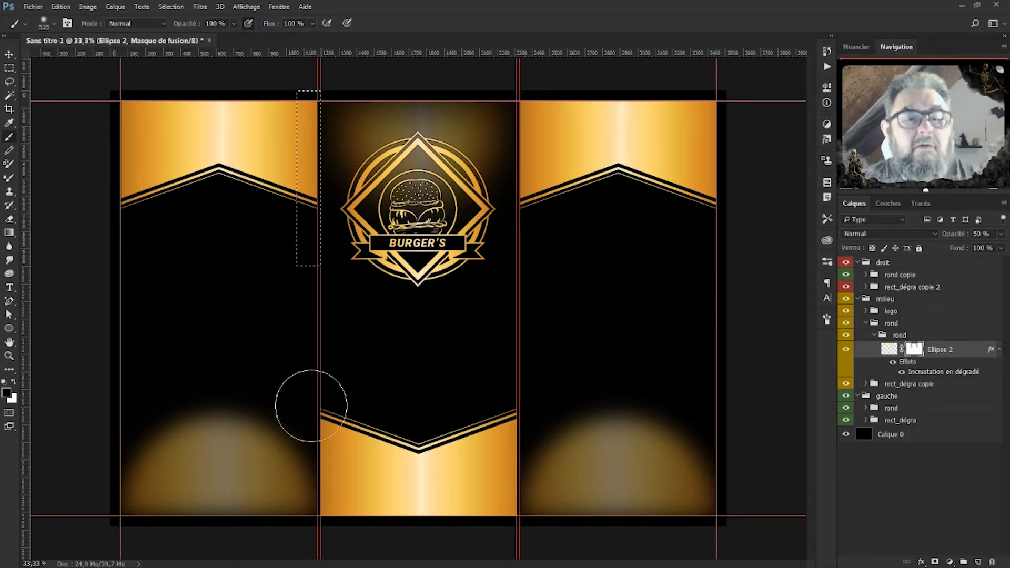
pyautogui.click(9, 68)
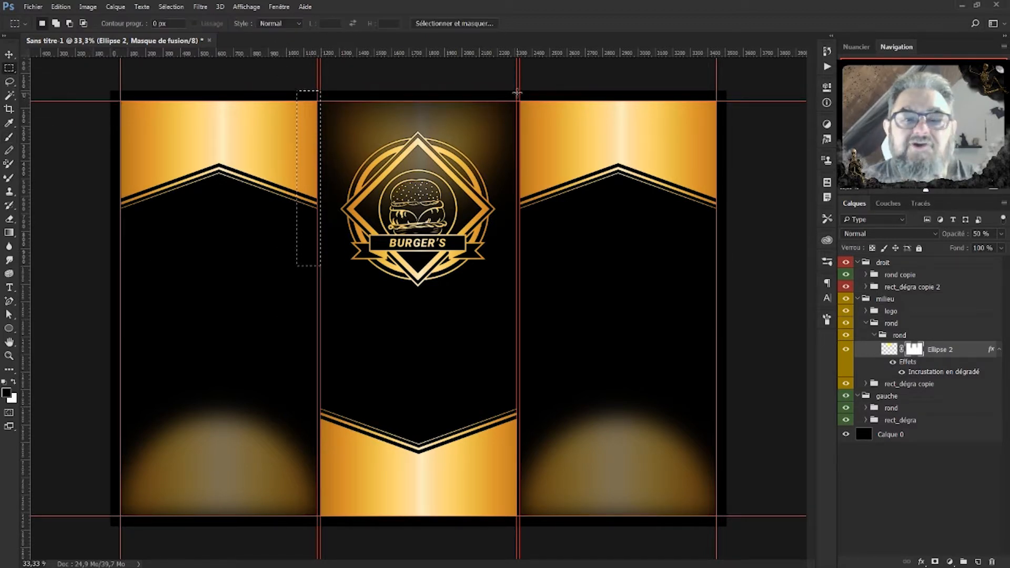
pyautogui.moveTo(518, 93); pyautogui.dragTo(566, 325)
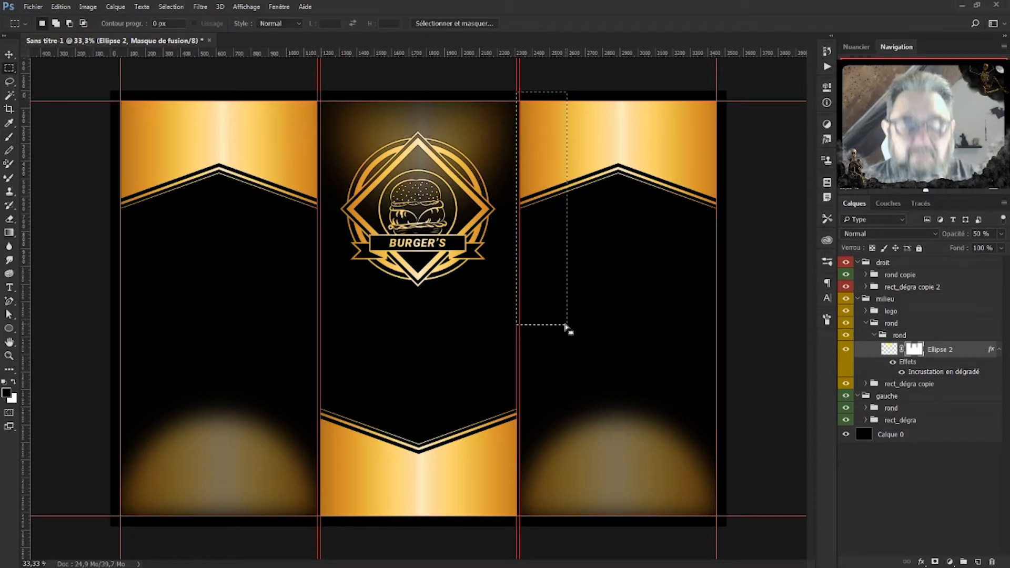
pyautogui.press('b')
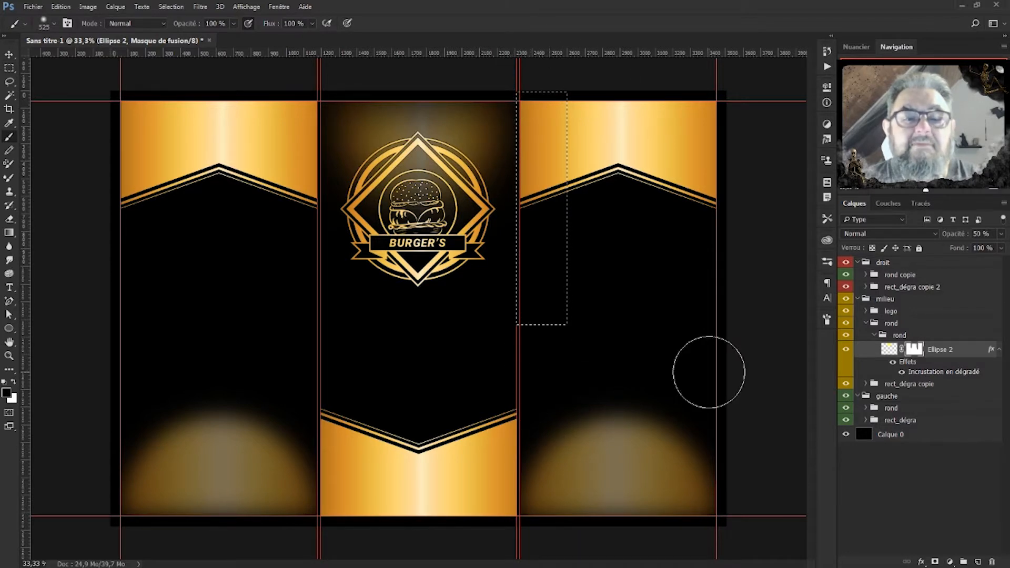
pyautogui.hotkey('ctrl', 'd')
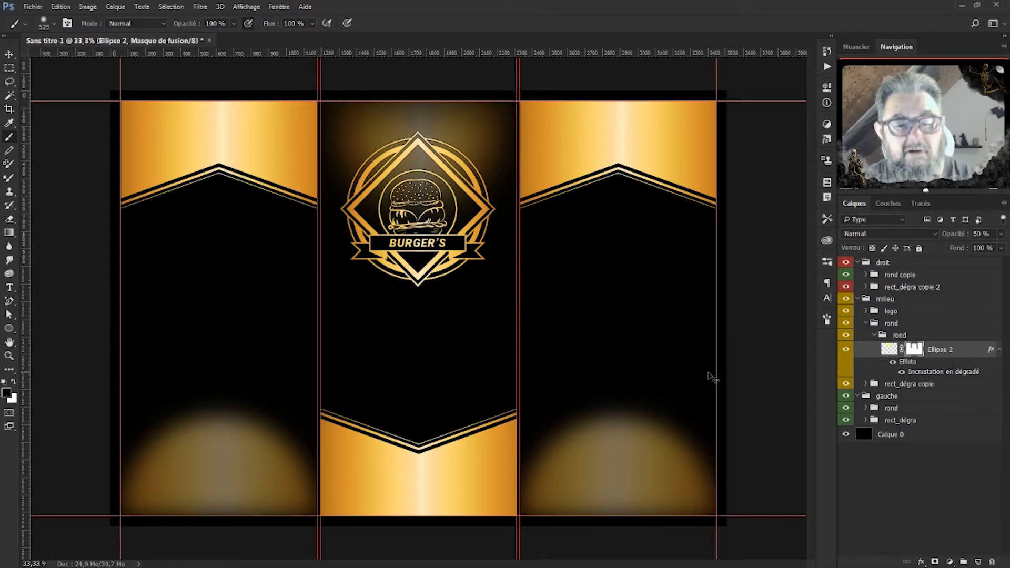
pyautogui.click(888, 335)
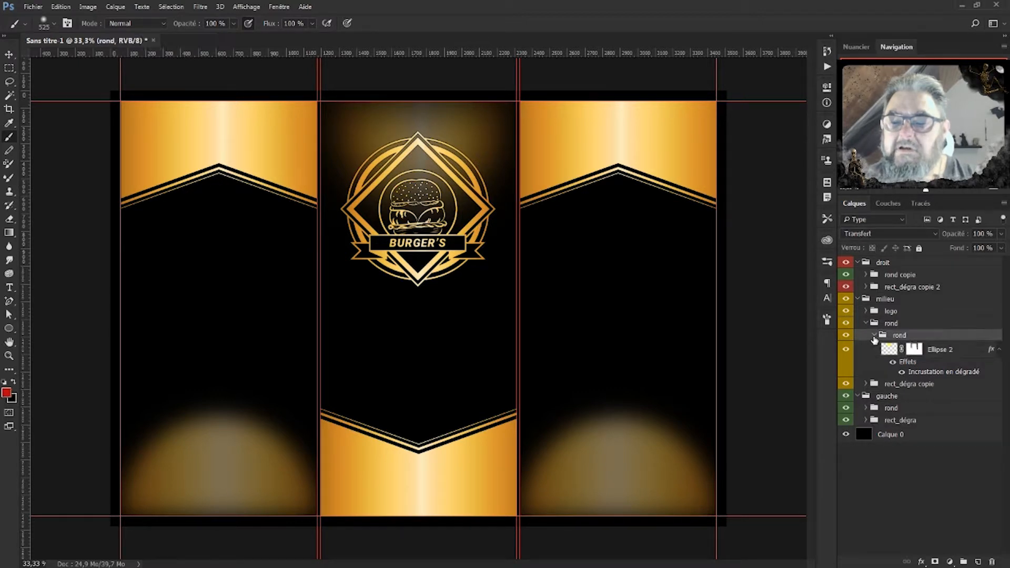
# Replace the left panel's bottom glow with an upside-down copy of the centre glow.
pyautogui.click(874, 335)
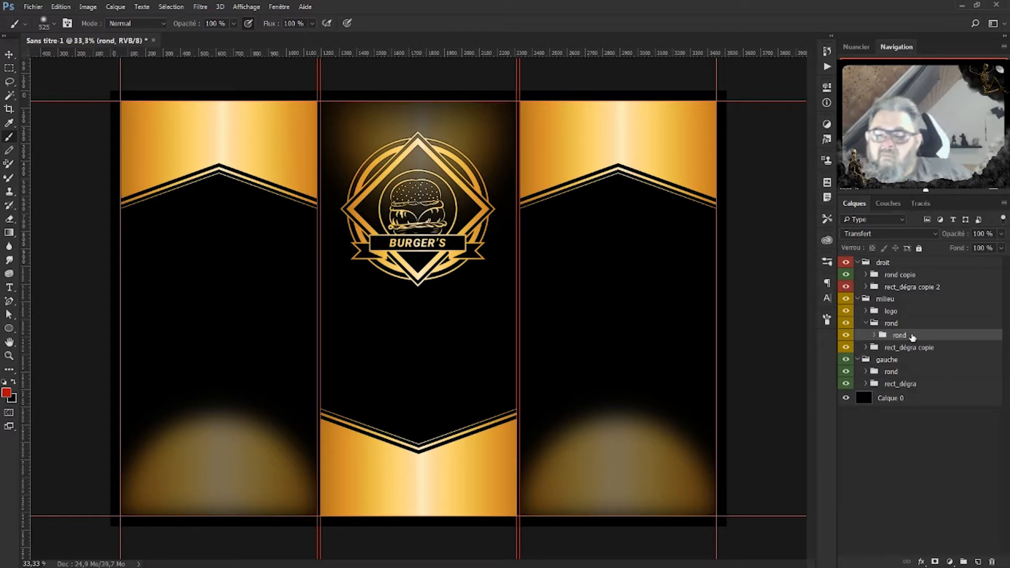
pyautogui.click(903, 376)
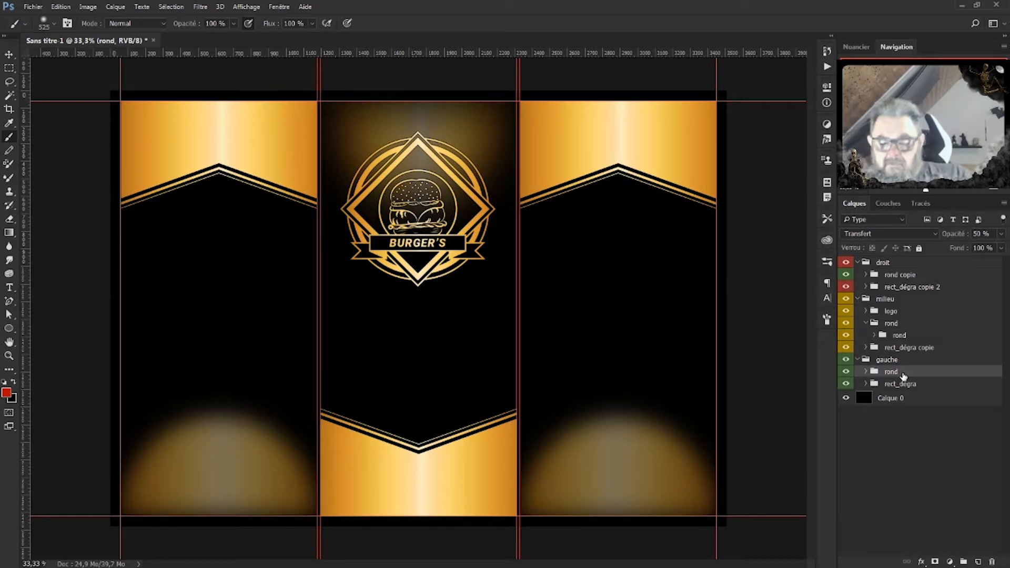
pyautogui.press('Delete')
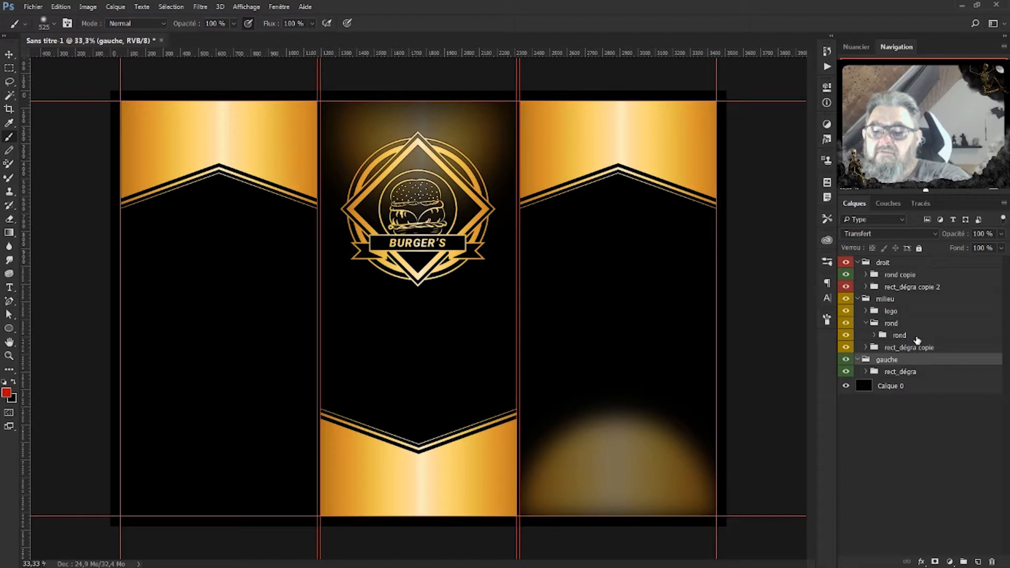
pyautogui.click(913, 337)
pyautogui.hotkey('ctrl', 'j')
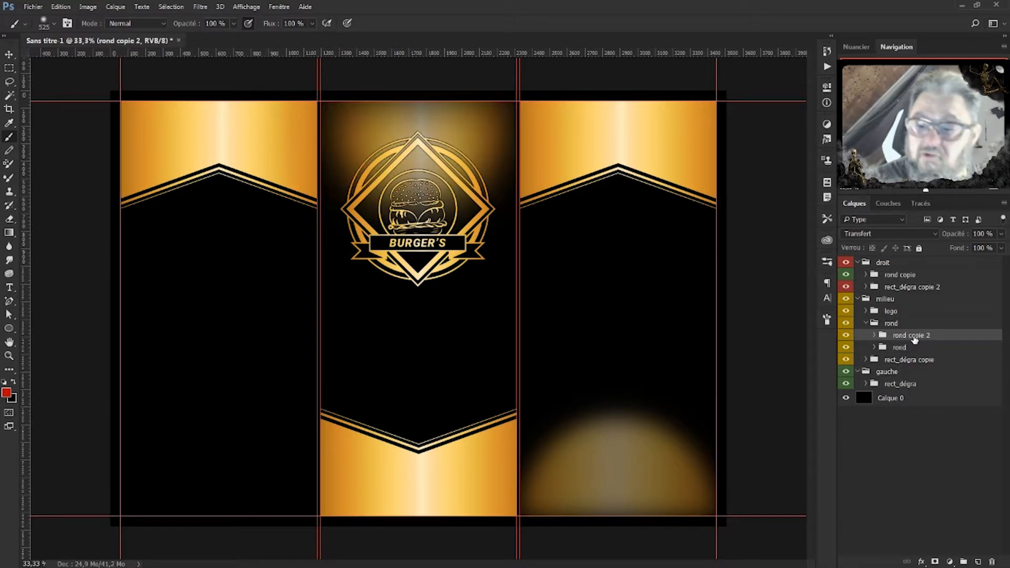
pyautogui.moveTo(914, 338); pyautogui.dragTo(912, 383)
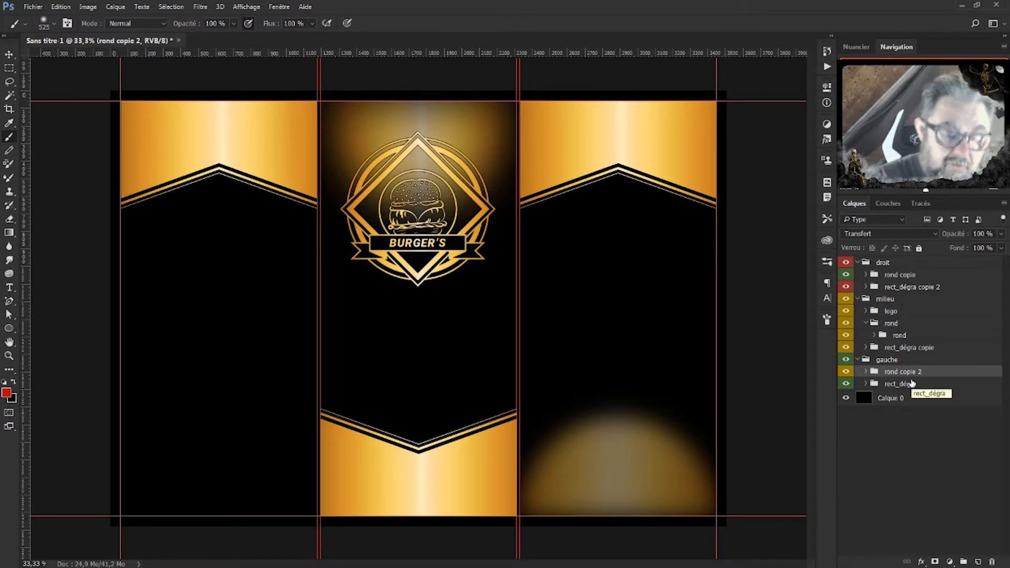
pyautogui.hotkey('ctrl', 't')
pyautogui.rightClick(502, 157)
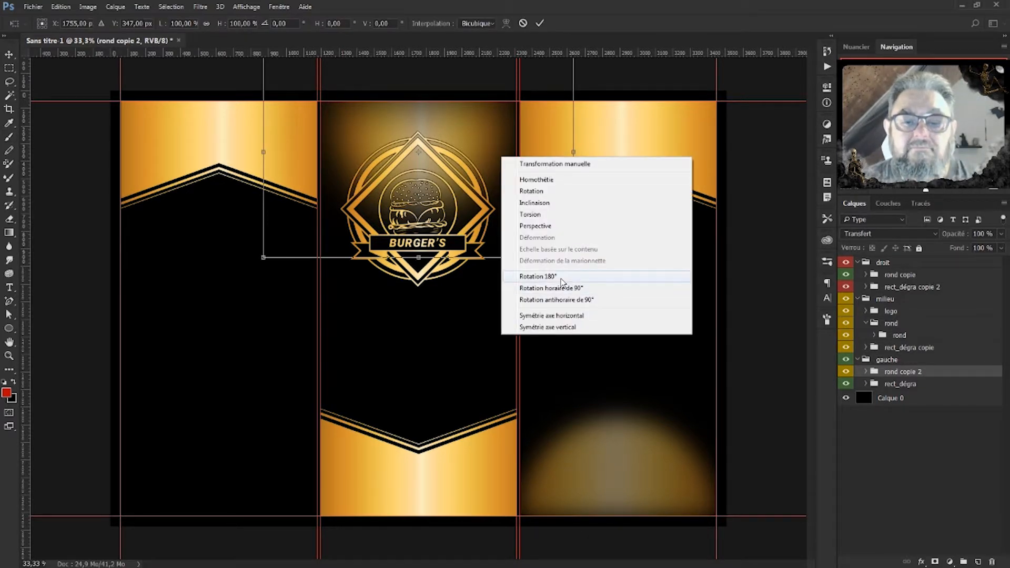
pyautogui.click(578, 277)
pyautogui.moveTo(429, 131); pyautogui.dragTo(224, 447)
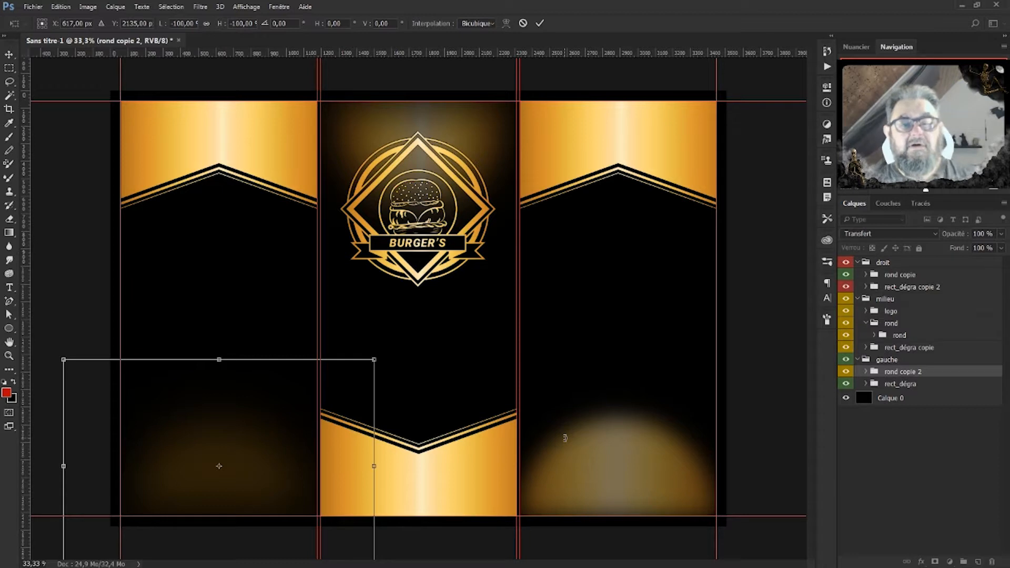
pyautogui.press('Return')
pyautogui.press('b')
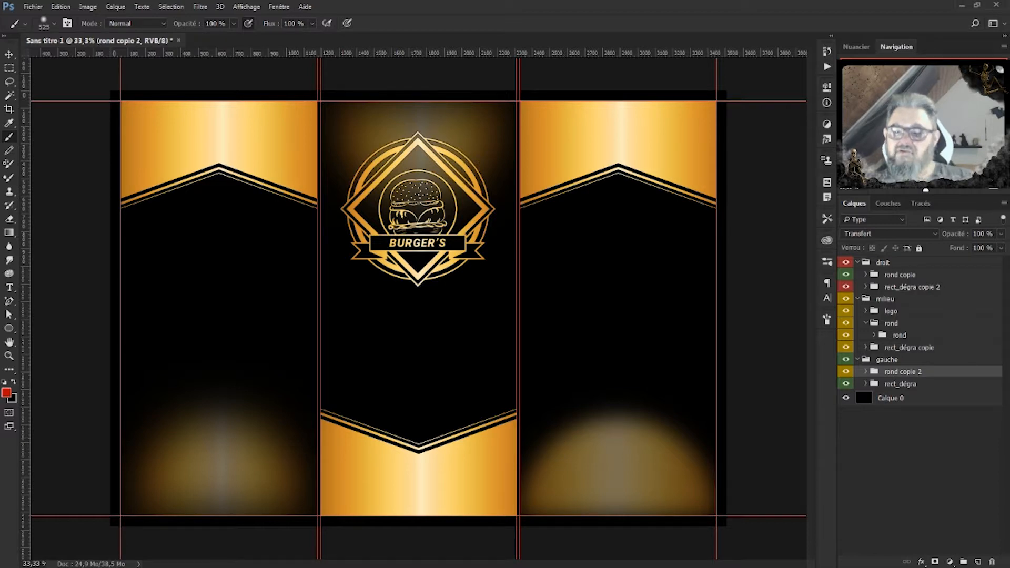
# Replace the right panel's bottom glow with a horizontally mirrored copy of the left glow.
pyautogui.click(896, 276)
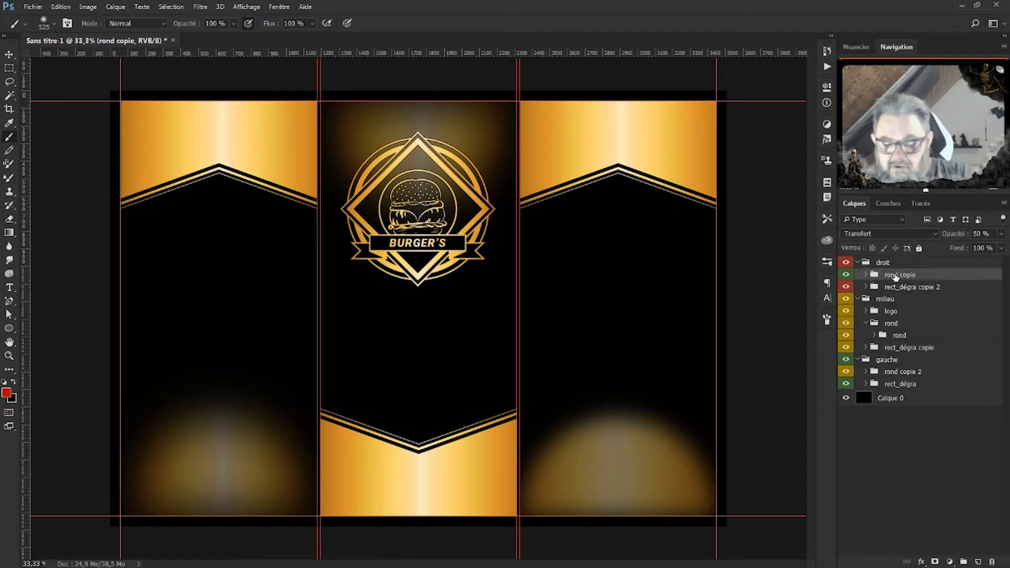
pyautogui.press('Delete')
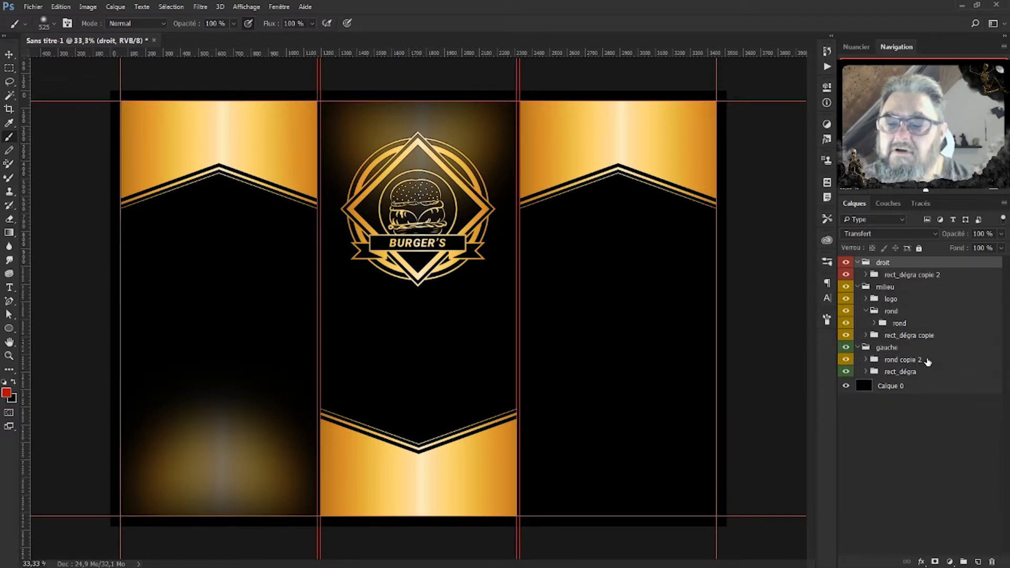
pyautogui.click(928, 362)
pyautogui.hotkey('ctrl', 'j')
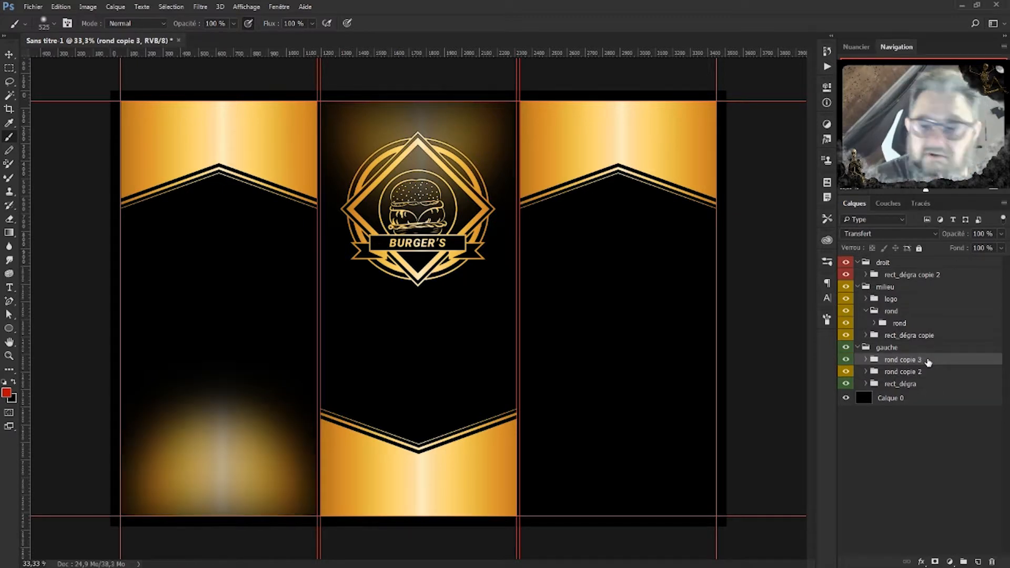
pyautogui.hotkey('ctrl', 't')
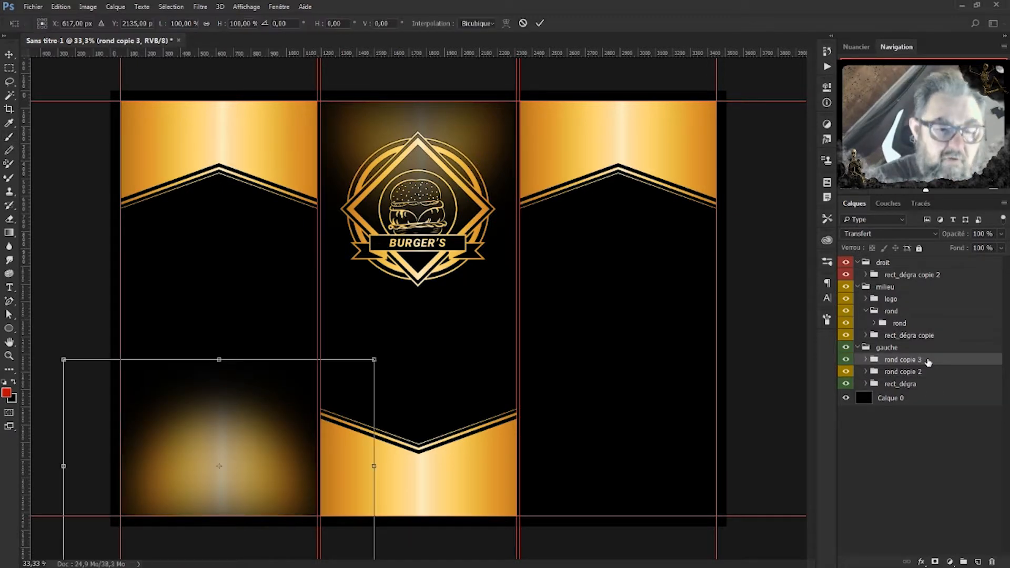
pyautogui.rightClick(218, 465)
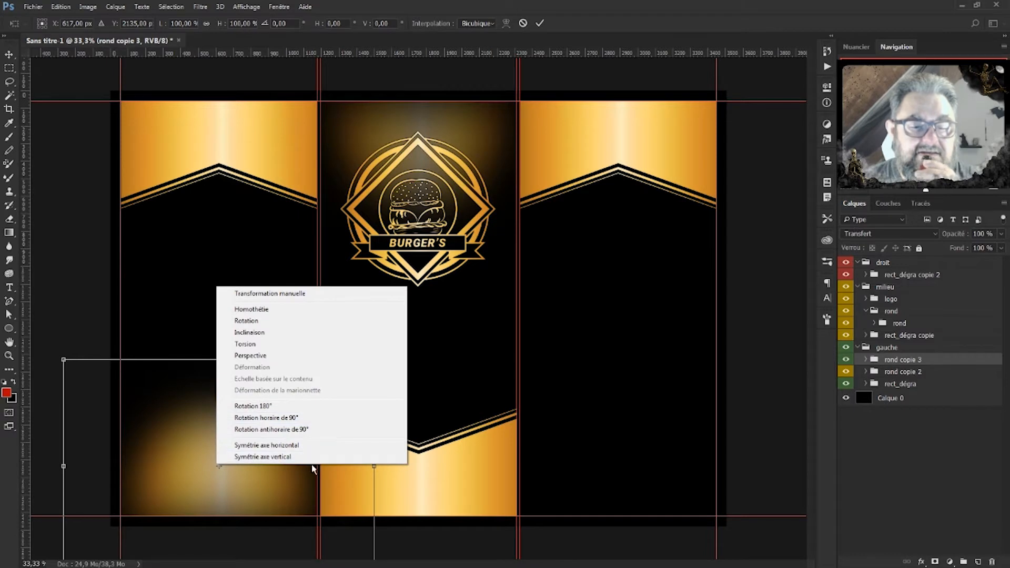
pyautogui.click(266, 445)
pyautogui.moveTo(554, 482); pyautogui.dragTo(630, 454)
pyautogui.press('Return')
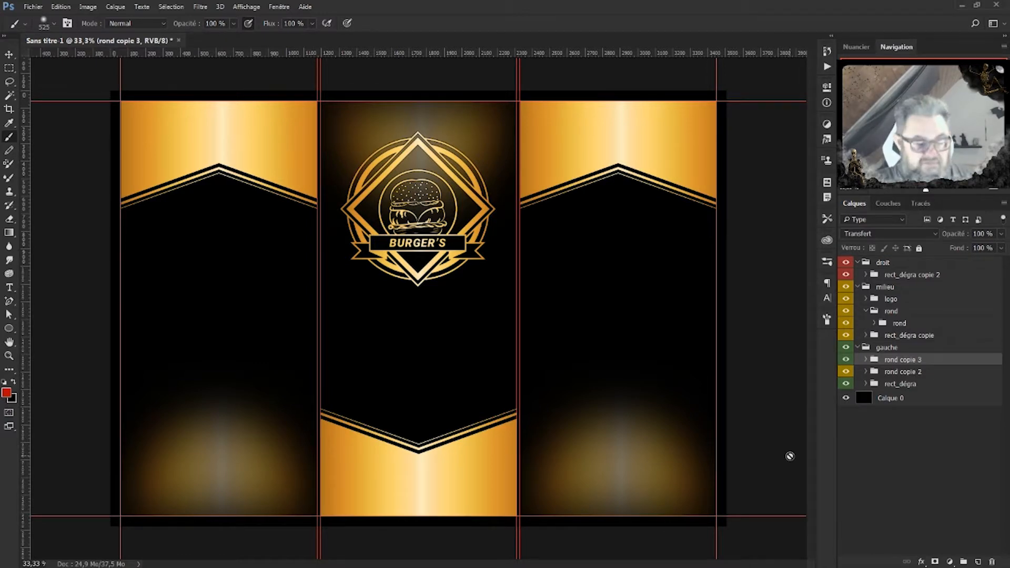
# Drag a grilled burger PNG photo onto the trifold.
pyautogui.hotkey('ctrl', '+')
pyautogui.moveTo(457, 395); pyautogui.dragTo(502, 260)
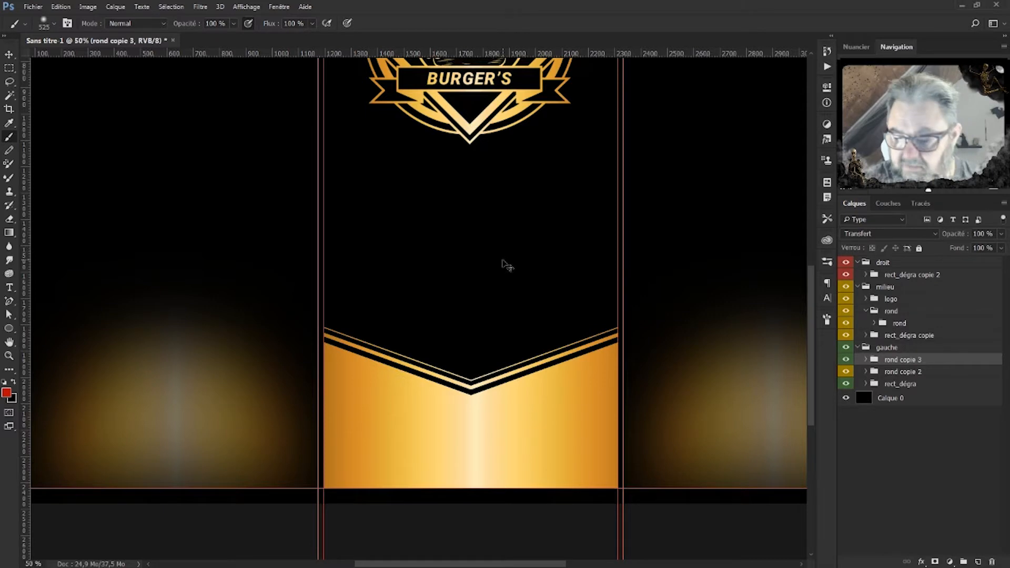
pyautogui.hotkey('ctrl', '-')
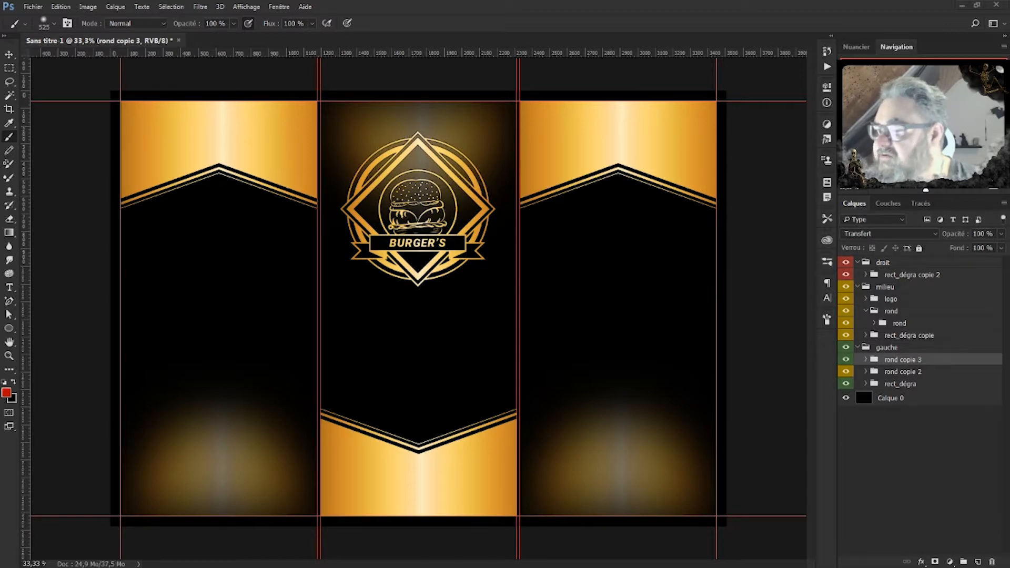
pyautogui.moveTo(235, 526); pyautogui.dragTo(243, 485)
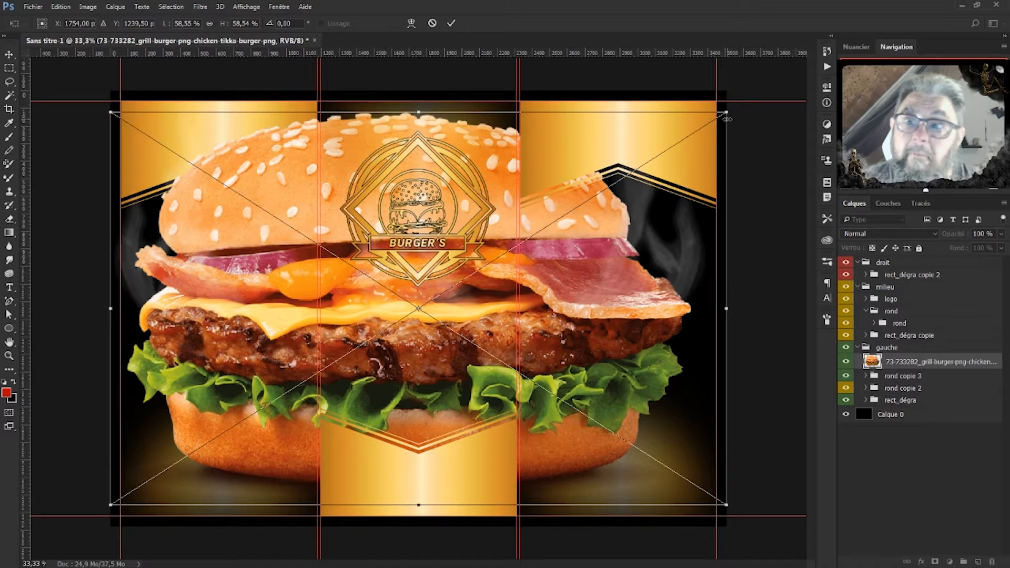
# Scale the grilled burger photo down into the lower left of the left panel.
pyautogui.moveTo(727, 119); pyautogui.dragTo(233, 459)
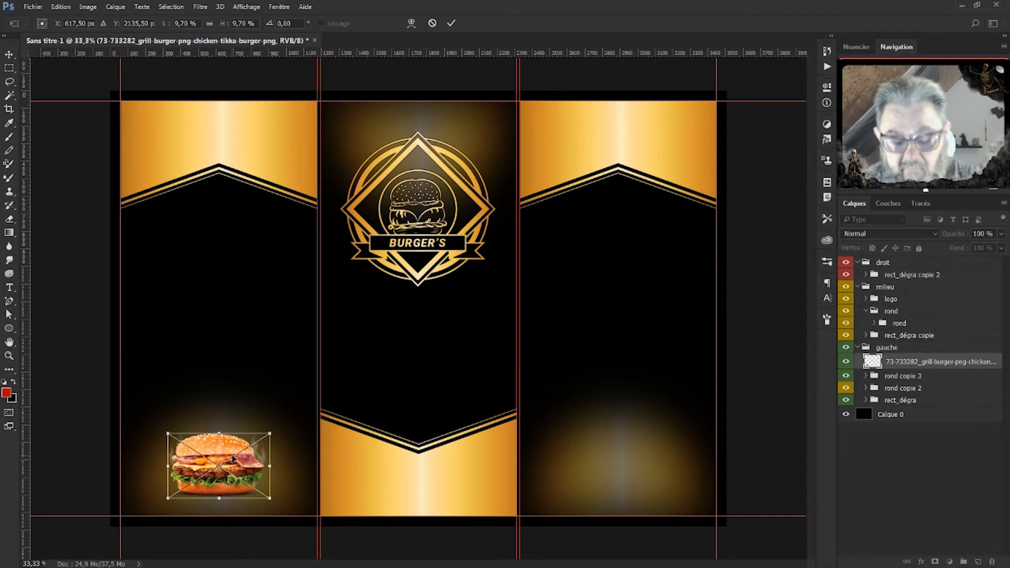
pyautogui.press('Return')
pyautogui.press('b')
pyautogui.hotkey('ctrl', '1')
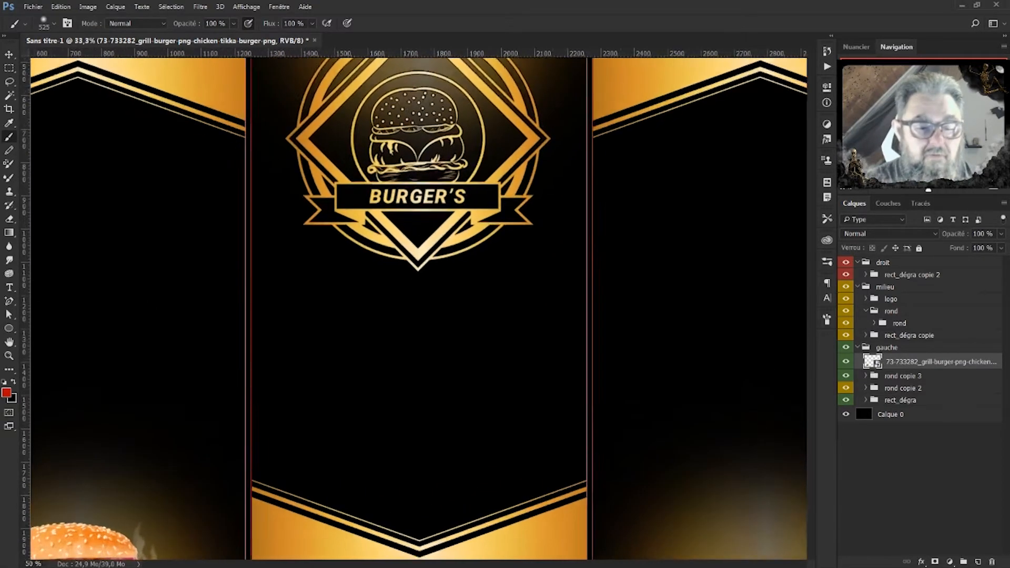
pyautogui.moveTo(340, 436); pyautogui.dragTo(847, 130)
pyautogui.moveTo(448, 419); pyautogui.dragTo(499, 196)
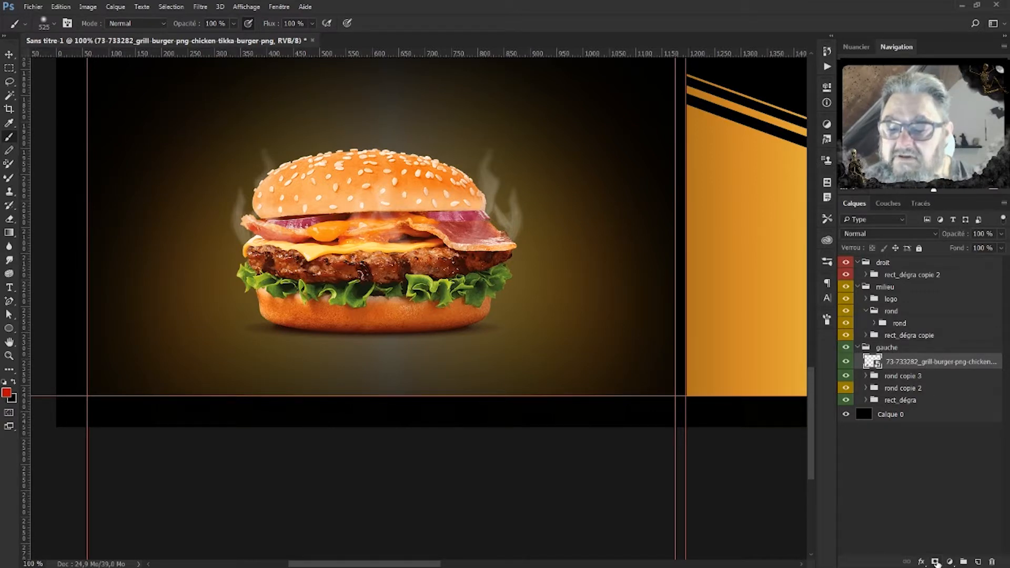
# Add a layer mask to the burger photo and paint out the smoke wisp above the bun.
pyautogui.click(936, 562)
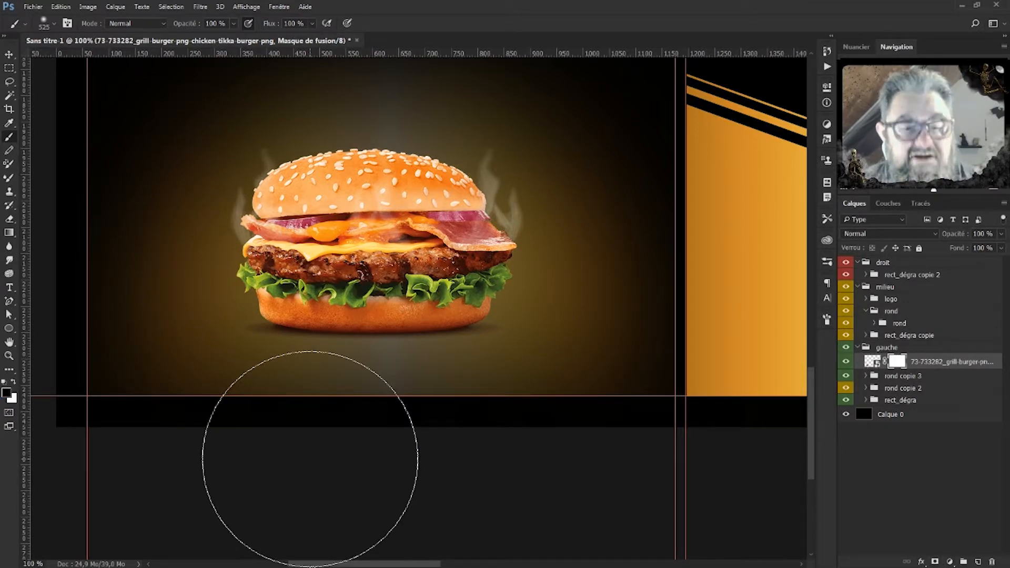
pyautogui.moveTo(497, 289); pyautogui.dragTo(362, 270)
pyautogui.moveTo(510, 156)
pyautogui.mouseDown()
pyautogui.moveTo(528, 154)
pyautogui.moveTo(482, 170)
pyautogui.moveTo(493, 207)
pyautogui.moveTo(523, 228)
pyautogui.moveTo(496, 208)
pyautogui.moveTo(516, 234)
pyautogui.moveTo(520, 201)
pyautogui.moveTo(500, 180)
pyautogui.moveTo(518, 220)
pyautogui.mouseUp()
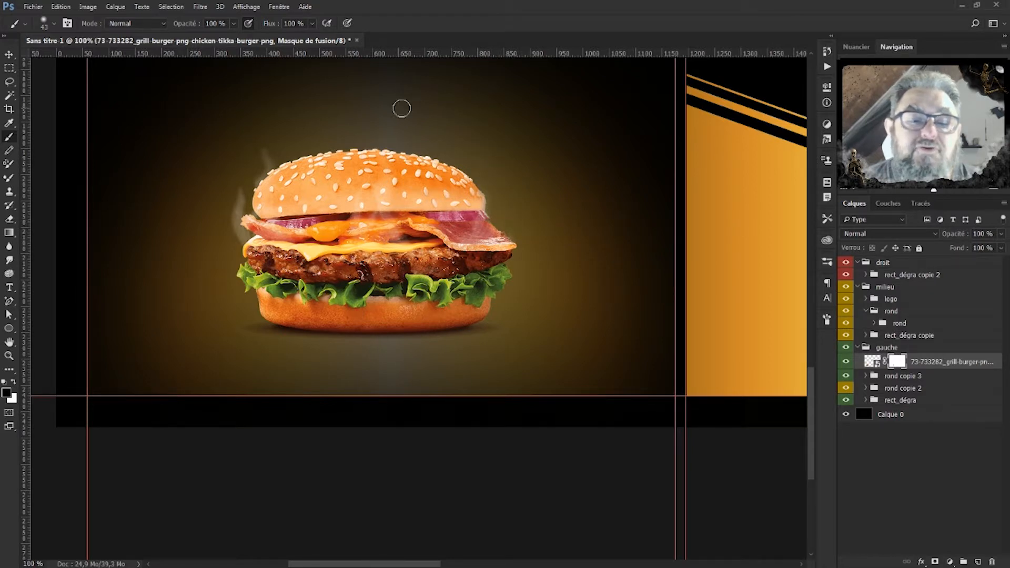
pyautogui.moveTo(265, 145)
pyautogui.mouseDown()
pyautogui.moveTo(251, 173)
pyautogui.moveTo(272, 158)
pyautogui.moveTo(237, 197)
pyautogui.moveTo(242, 234)
pyautogui.moveTo(202, 237)
pyautogui.moveTo(241, 205)
pyautogui.mouseUp()
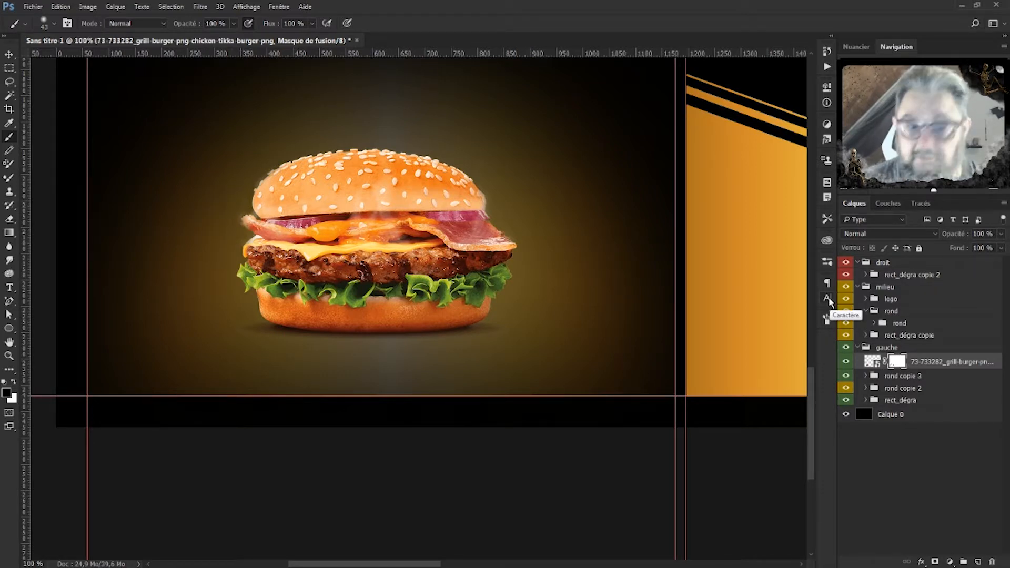
pyautogui.hotkey('ctrl', '2')
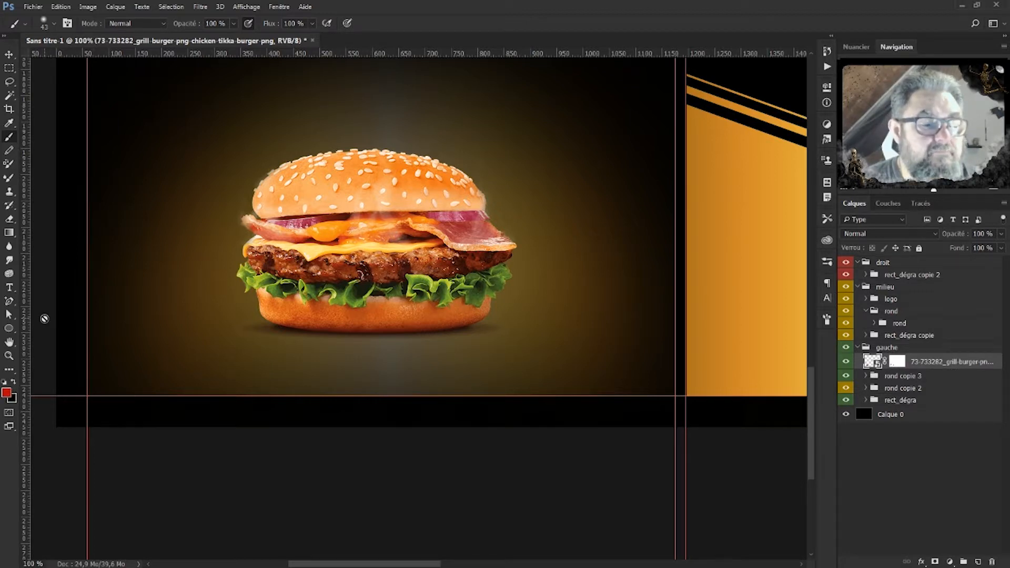
pyautogui.click(9, 328)
# Draw a flat ellipse under the burger with no stroke and a black fill.
pyautogui.moveTo(220, 319); pyautogui.dragTo(532, 342)
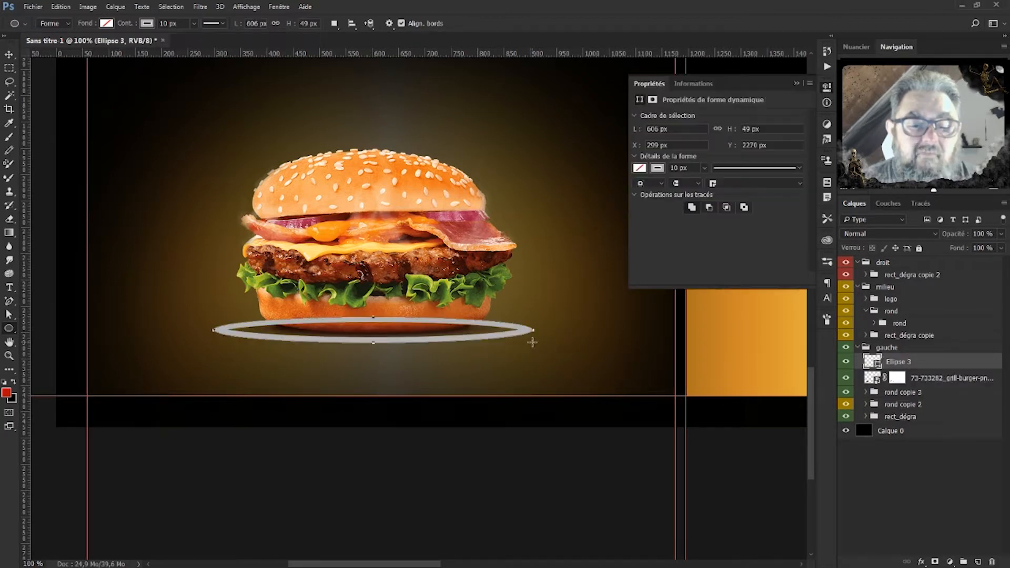
pyautogui.click(656, 172)
pyautogui.click(647, 188)
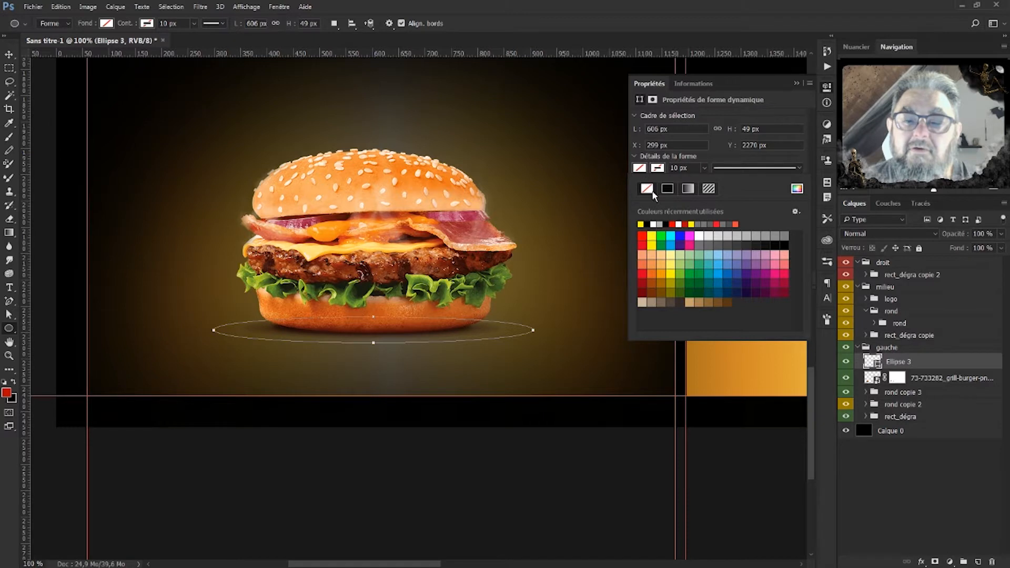
pyautogui.click(653, 223)
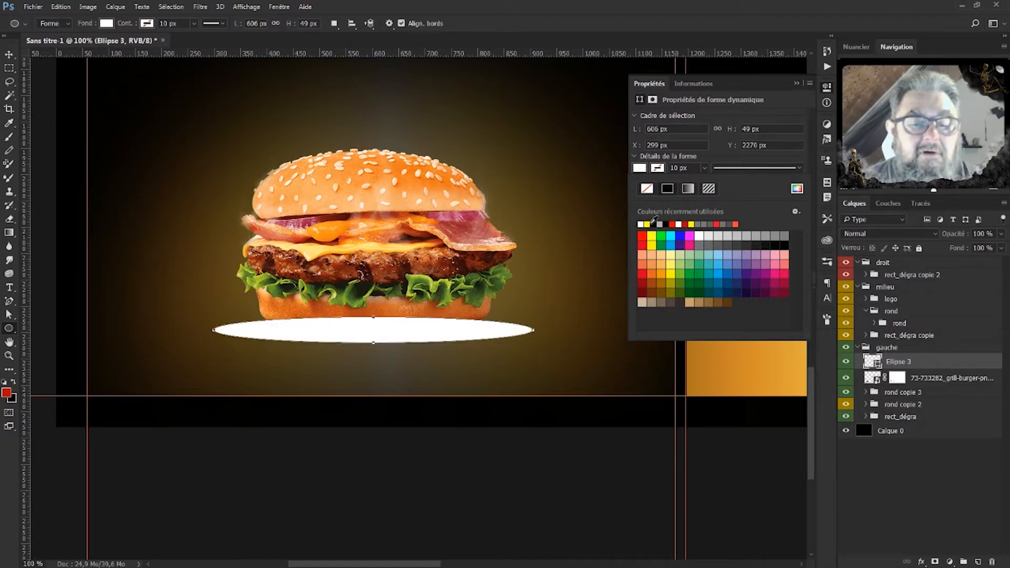
pyautogui.click(659, 224)
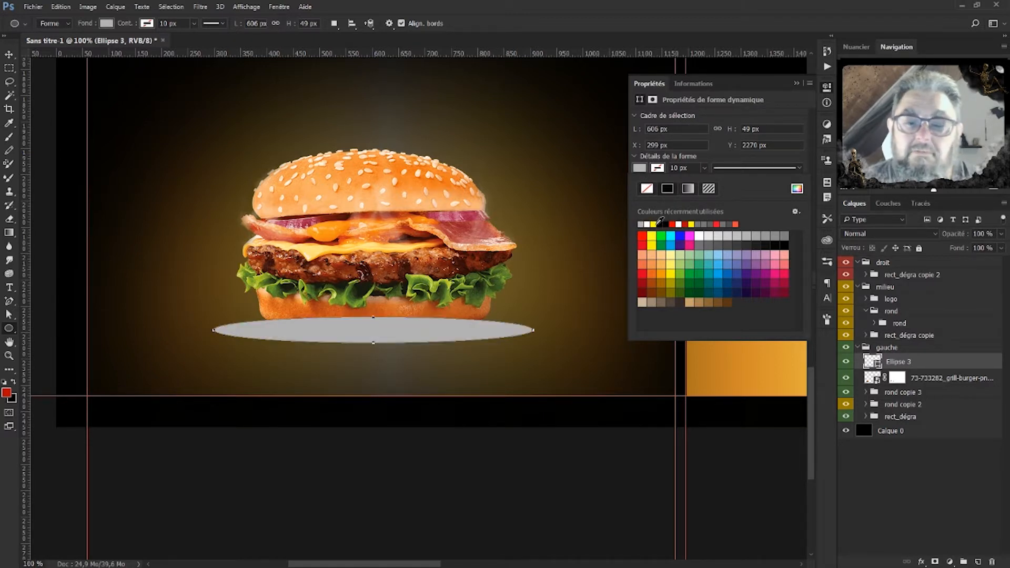
pyautogui.click(663, 223)
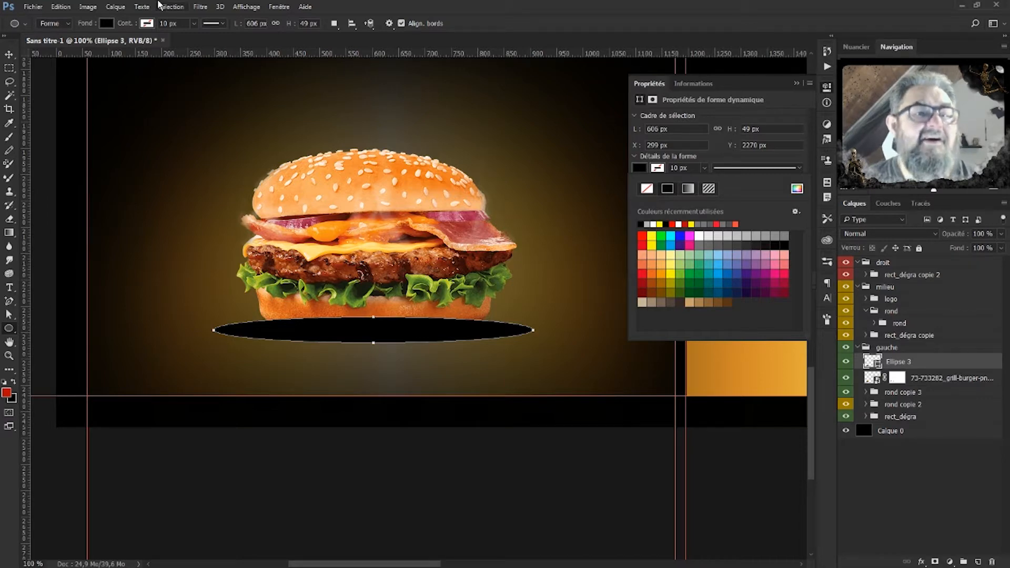
# Convert the ellipse to a smart object and apply a 10 px Gaussian blur.
pyautogui.click(200, 7)
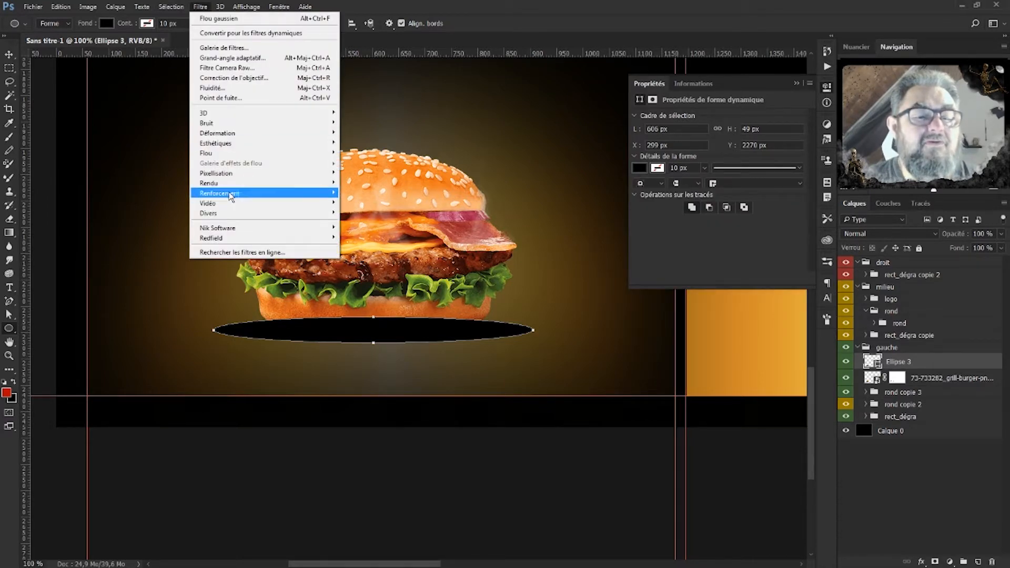
pyautogui.moveTo(225, 159)
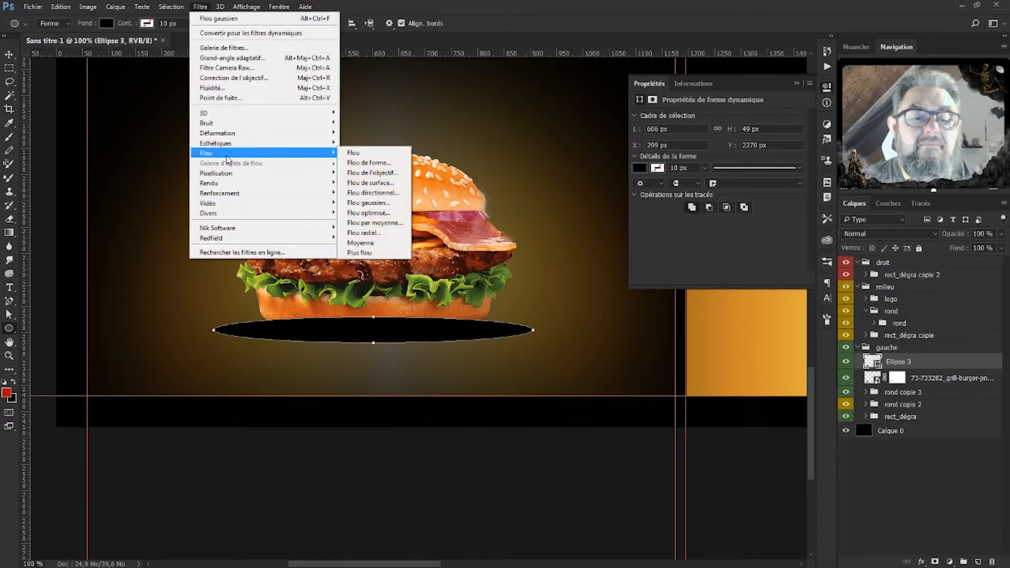
pyautogui.click(376, 206)
pyautogui.click(518, 217)
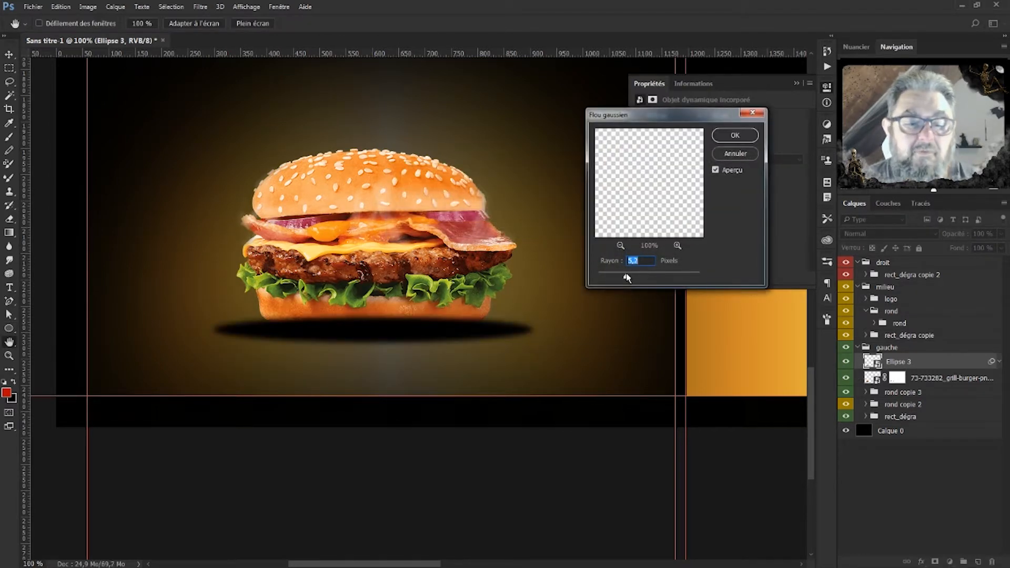
pyautogui.click(646, 276)
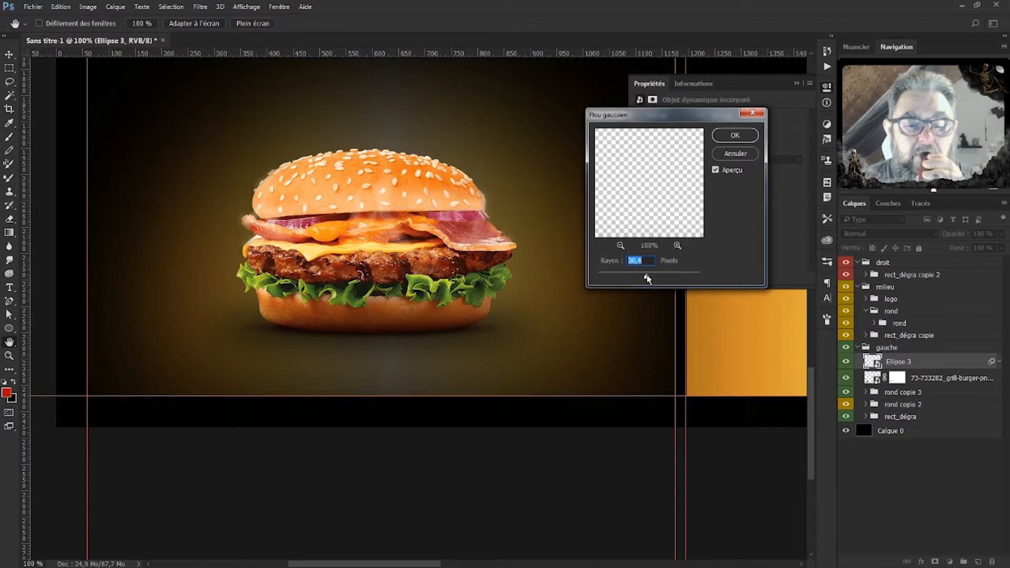
pyautogui.click(636, 279)
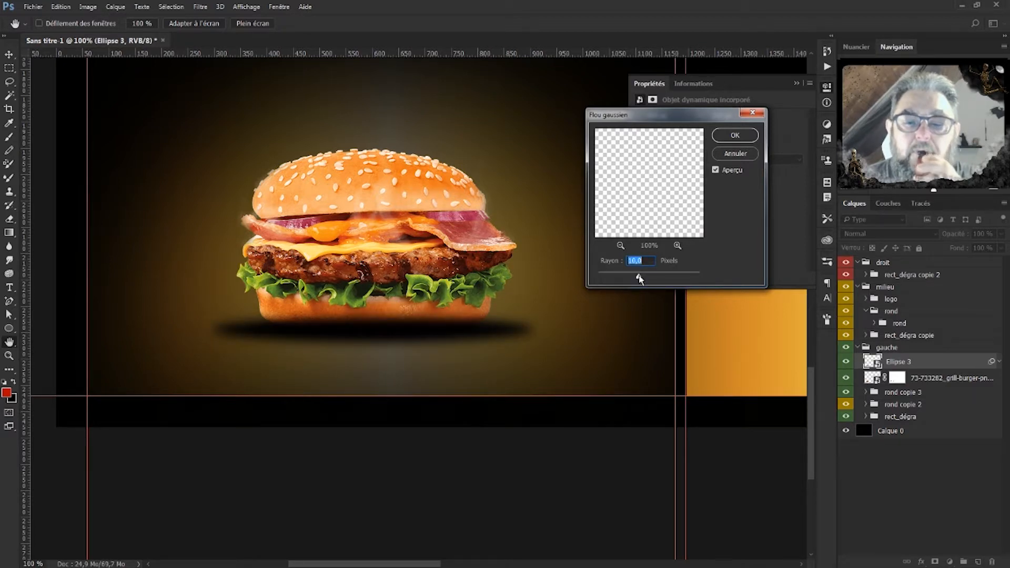
pyautogui.click(651, 263)
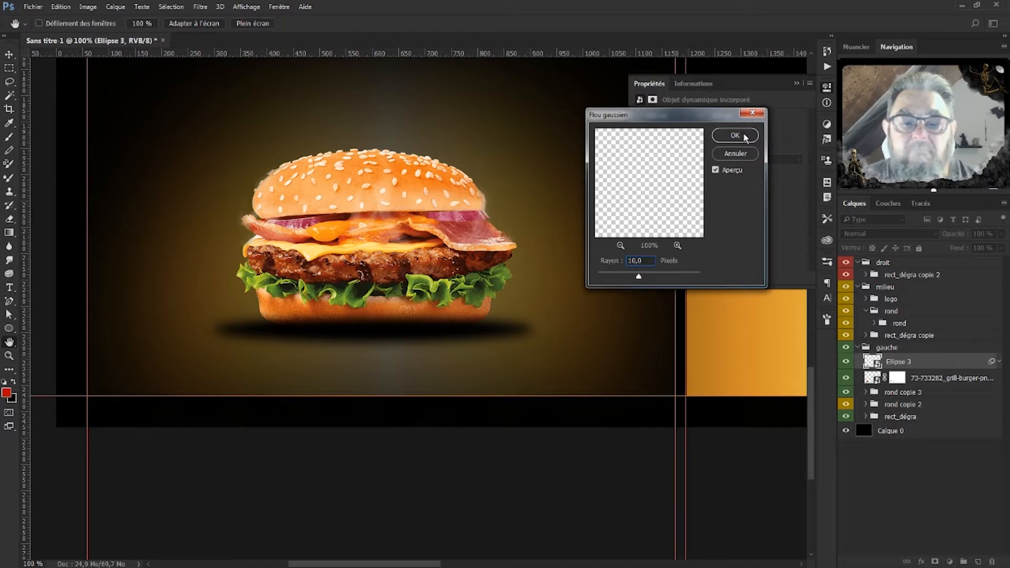
pyautogui.click(735, 136)
# Move the shadow layer below the burger photo and set its opacity to 63%.
pyautogui.moveTo(922, 367); pyautogui.dragTo(922, 414)
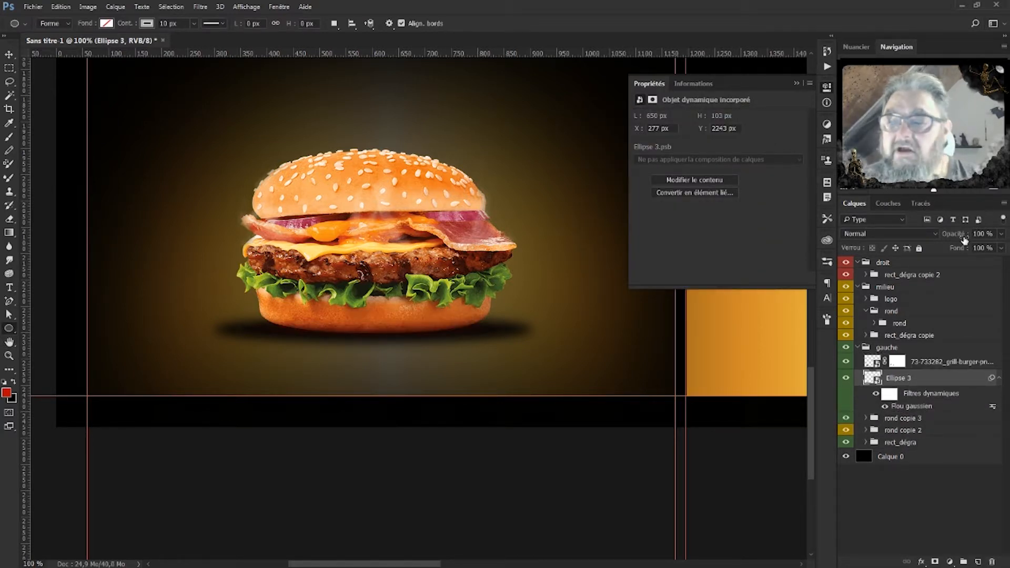
pyautogui.moveTo(964, 239); pyautogui.dragTo(954, 240)
pyautogui.moveTo(945, 239); pyautogui.dragTo(942, 241)
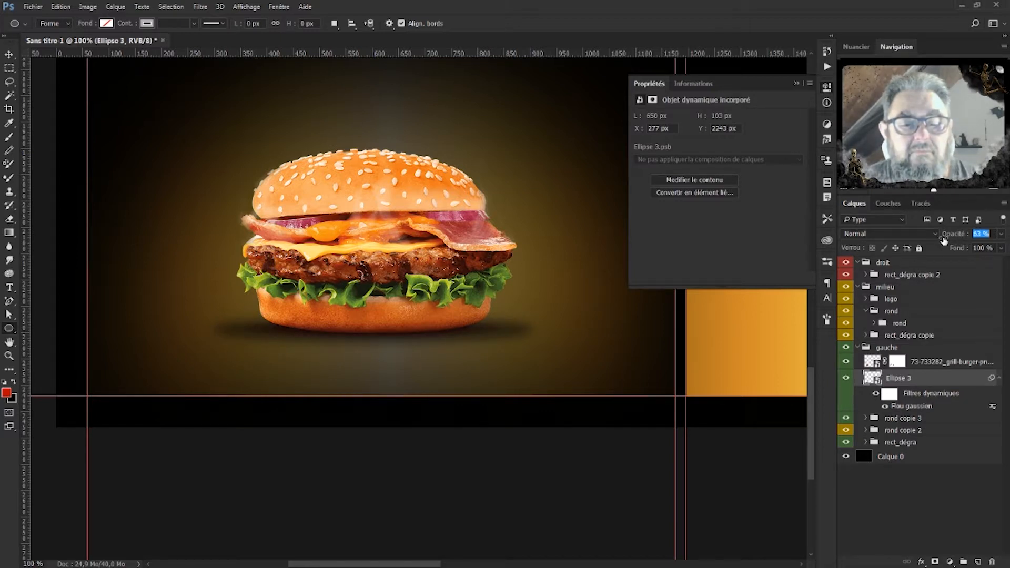
pyautogui.click(796, 83)
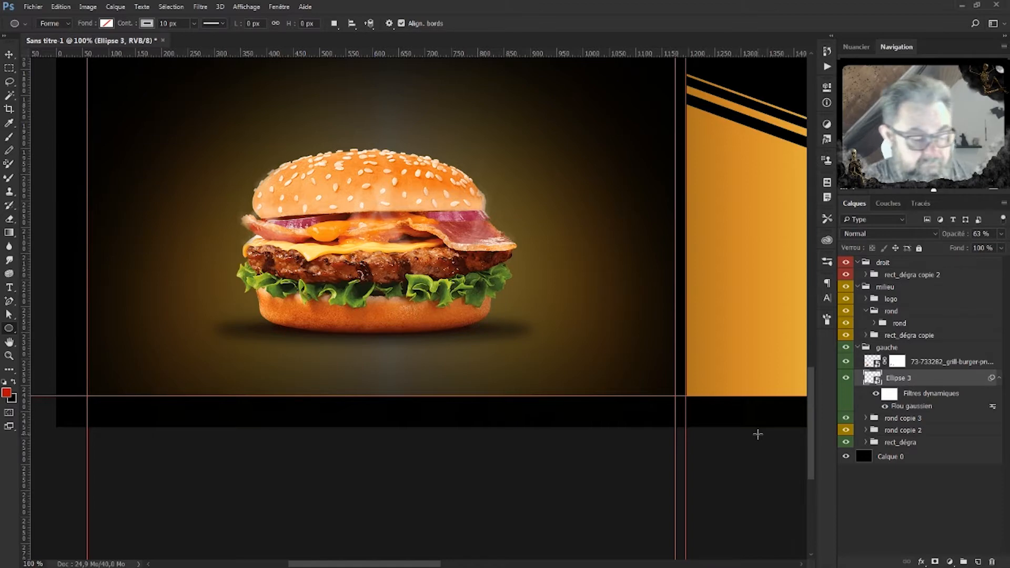
pyautogui.hotkey('ctrl', '-')
pyautogui.hotkey('ctrl', '-')
pyautogui.hotkey('ctrl', '-')
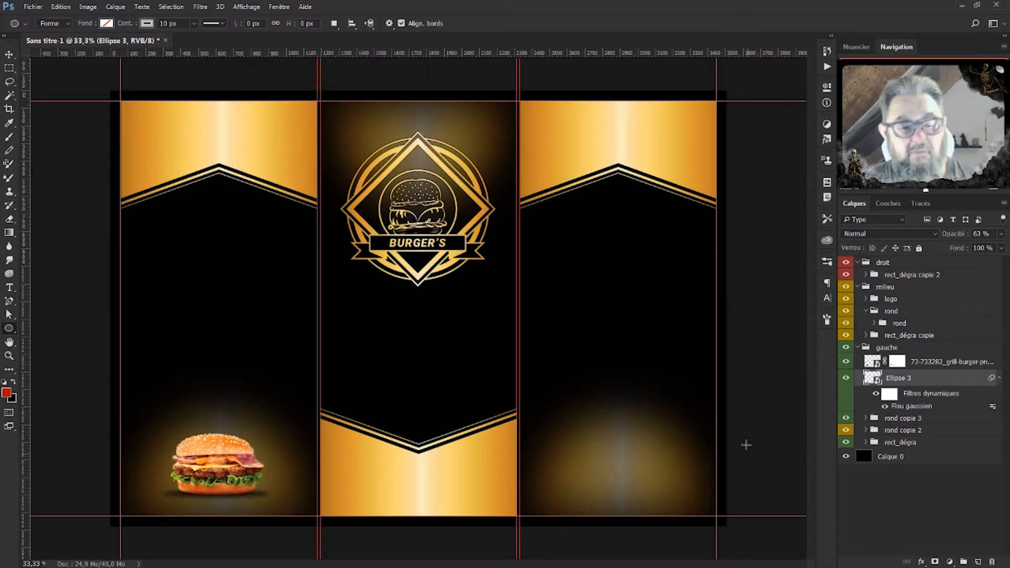
# Place and scale the black-bun burger photo in the right panel and file it in the droit group.
pyautogui.moveTo(946, 554); pyautogui.dragTo(338, 517)
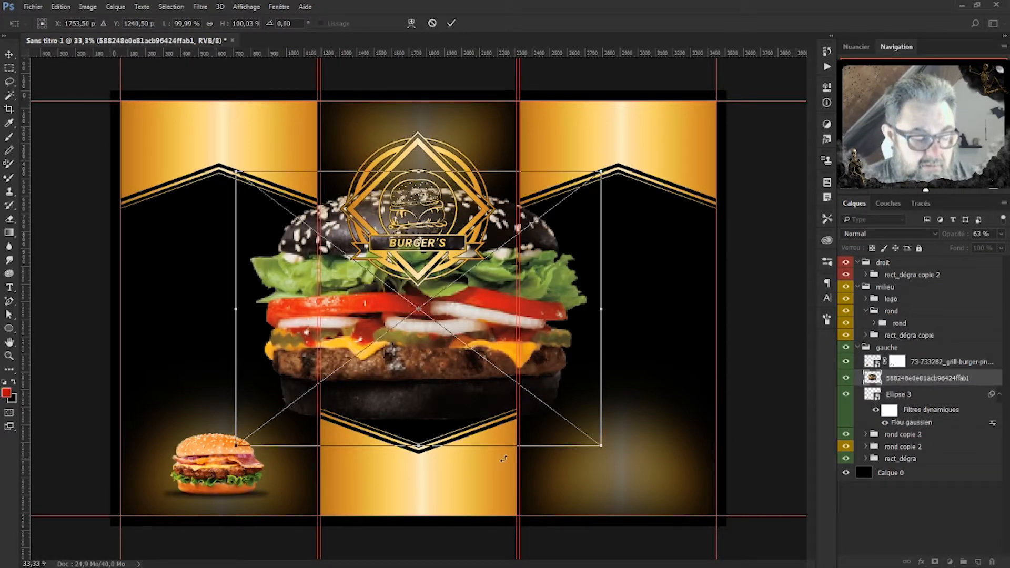
pyautogui.moveTo(601, 173); pyautogui.dragTo(363, 350)
pyautogui.moveTo(311, 373); pyautogui.dragTo(238, 434)
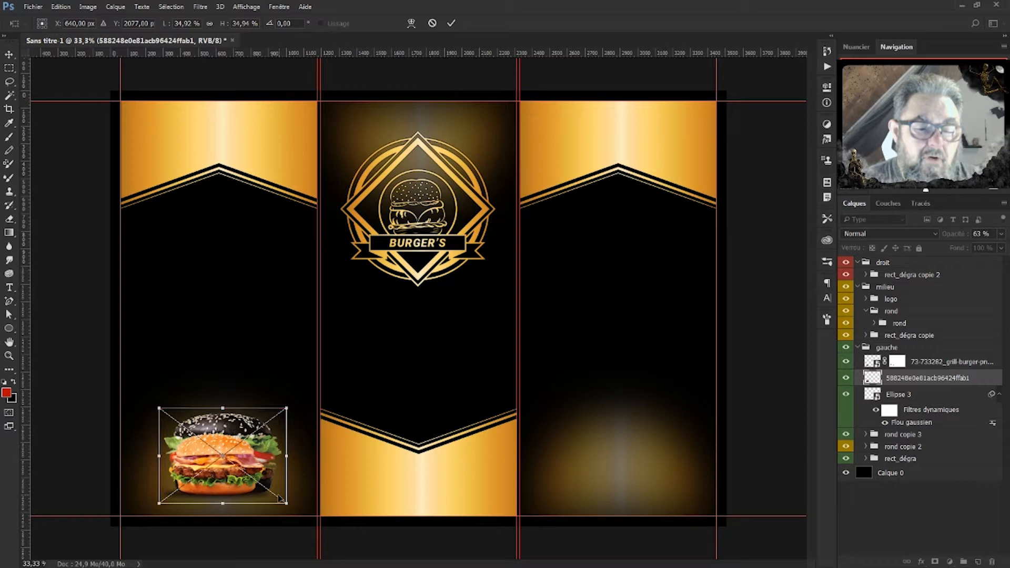
pyautogui.moveTo(288, 506); pyautogui.dragTo(252, 478)
pyautogui.moveTo(237, 434); pyautogui.dragTo(656, 455)
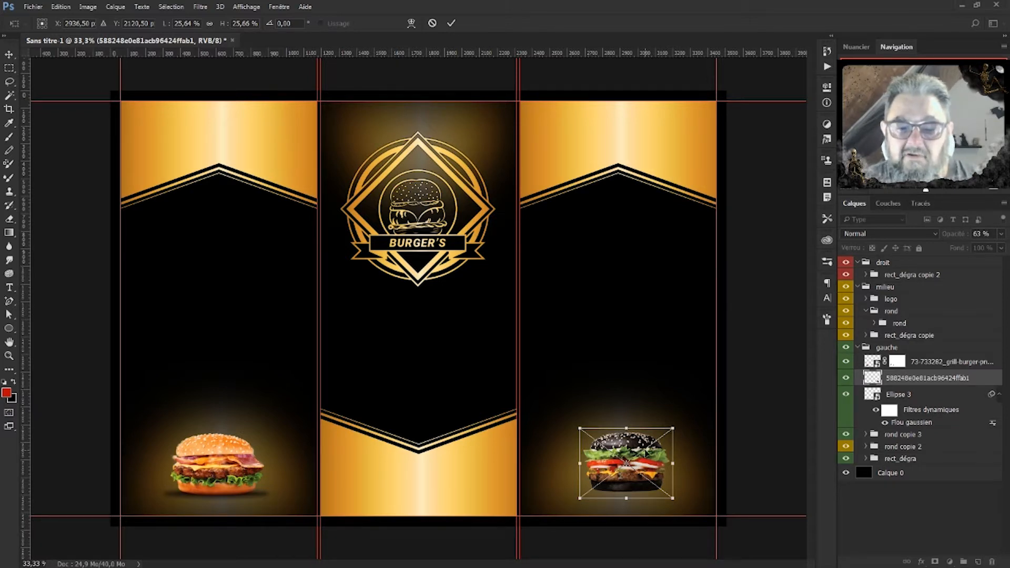
pyautogui.moveTo(645, 453)
pyautogui.mouseDown()
pyautogui.moveTo(642, 437)
pyautogui.moveTo(641, 447)
pyautogui.mouseUp()
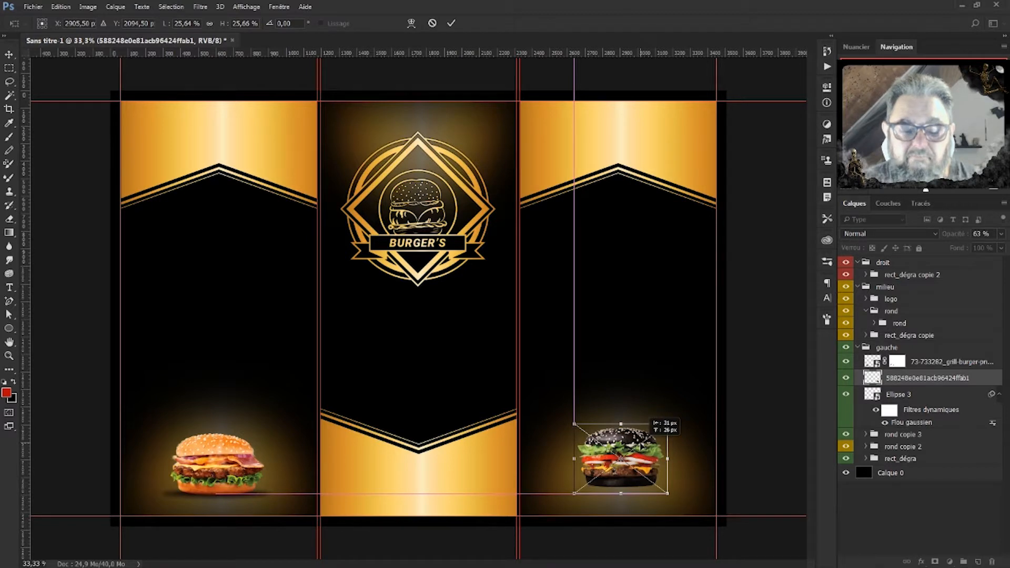
pyautogui.moveTo(641, 447); pyautogui.dragTo(641, 447)
pyautogui.moveTo(588, 57); pyautogui.dragTo(548, 493)
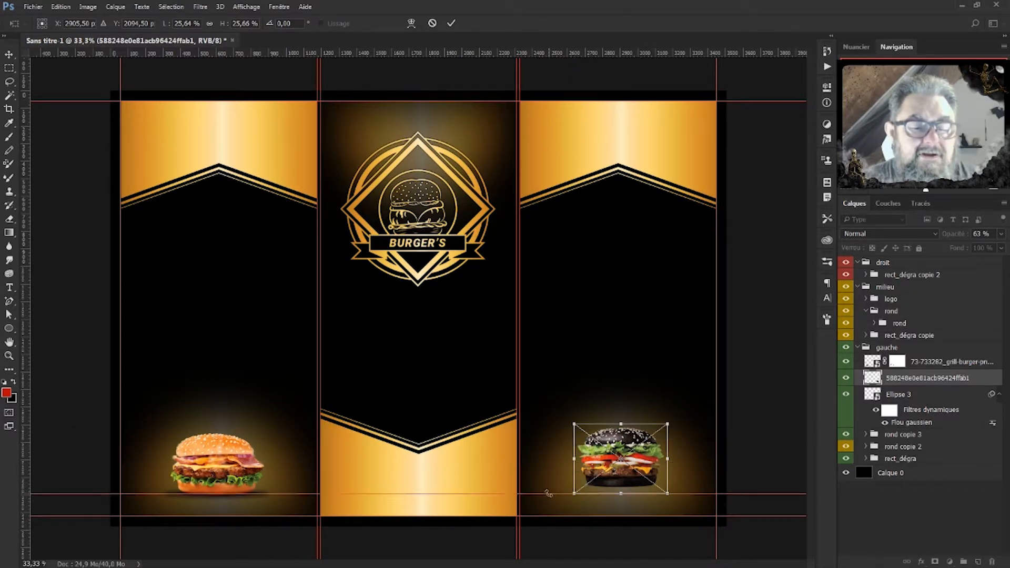
pyautogui.press('Down')
pyautogui.press('Down')
pyautogui.press('Down')
pyautogui.press('Down')
pyautogui.press('Down')
pyautogui.press('Down')
pyautogui.press('Down')
pyautogui.press('Down')
pyautogui.press('Down')
pyautogui.press('Down')
pyautogui.press('Down')
pyautogui.press('Down')
pyautogui.press('Down')
pyautogui.press('Down')
pyautogui.press('Down')
pyautogui.press('Down')
pyautogui.press('Down')
pyautogui.press('Down')
pyautogui.press('Down')
pyautogui.press('Down')
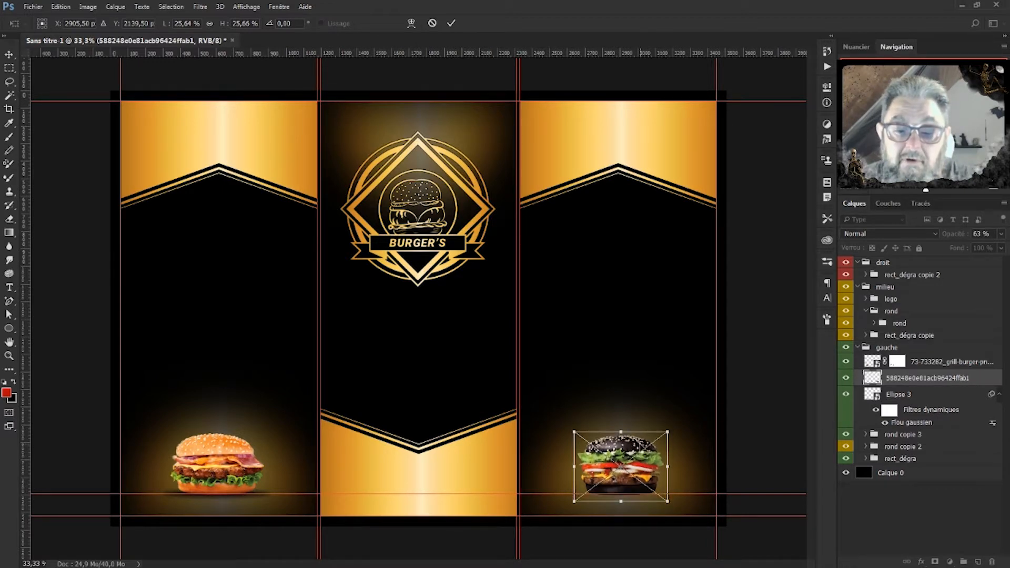
pyautogui.press('Up')
pyautogui.press('Up')
pyautogui.press('Up')
pyautogui.press('Up')
pyautogui.press('Up')
pyautogui.press('Up')
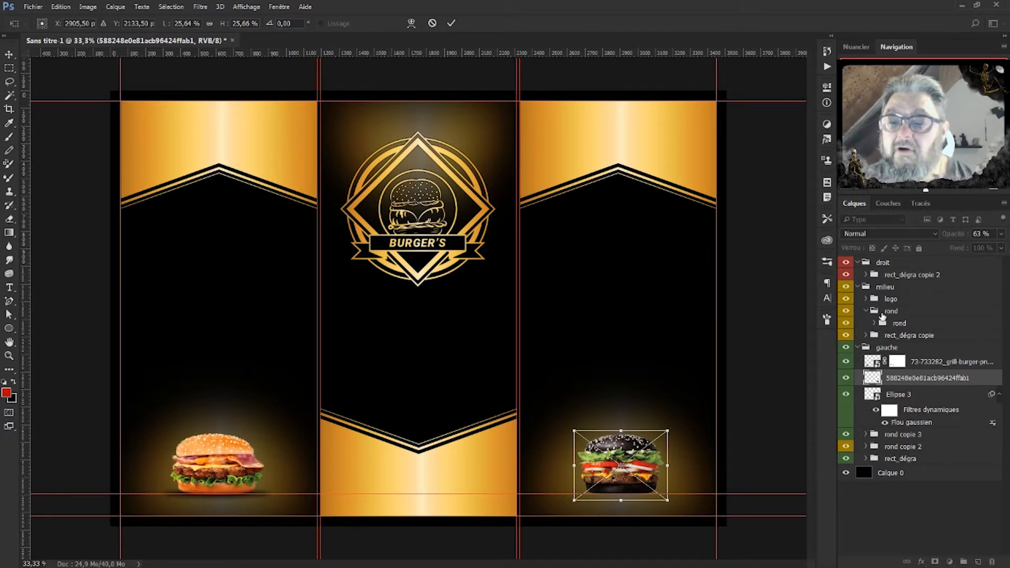
pyautogui.press('Return')
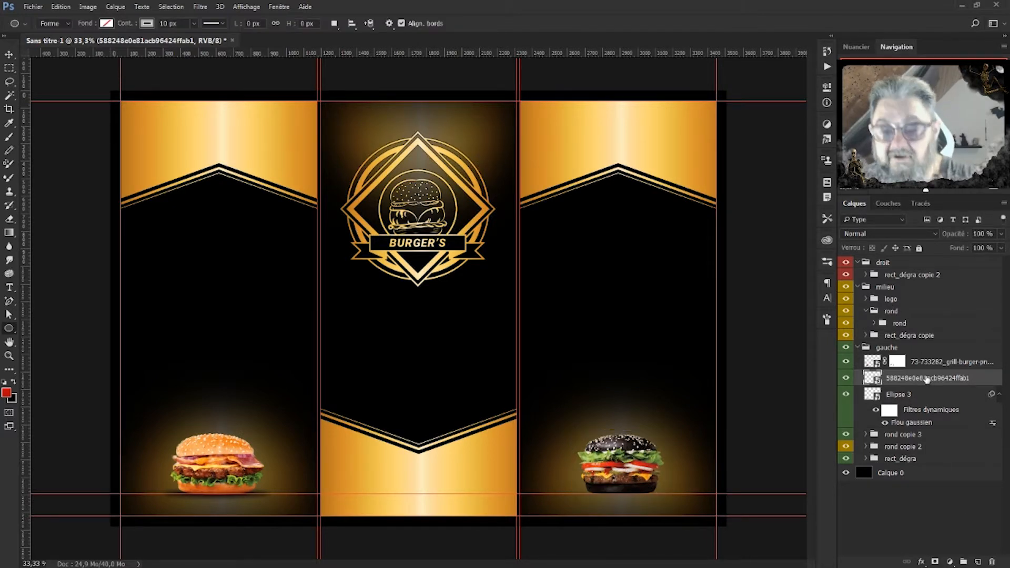
pyautogui.moveTo(927, 378); pyautogui.dragTo(893, 270)
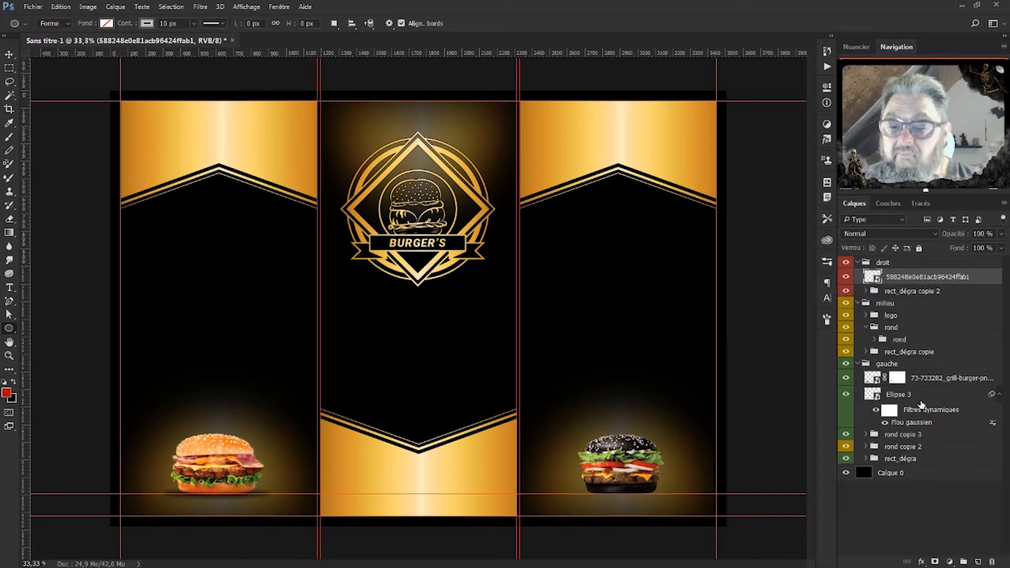
# Duplicate the Ellipse 3 shadow under the black burger and move the copy into the droit group.
pyautogui.click(905, 396)
pyautogui.hotkey('ctrl', 'j')
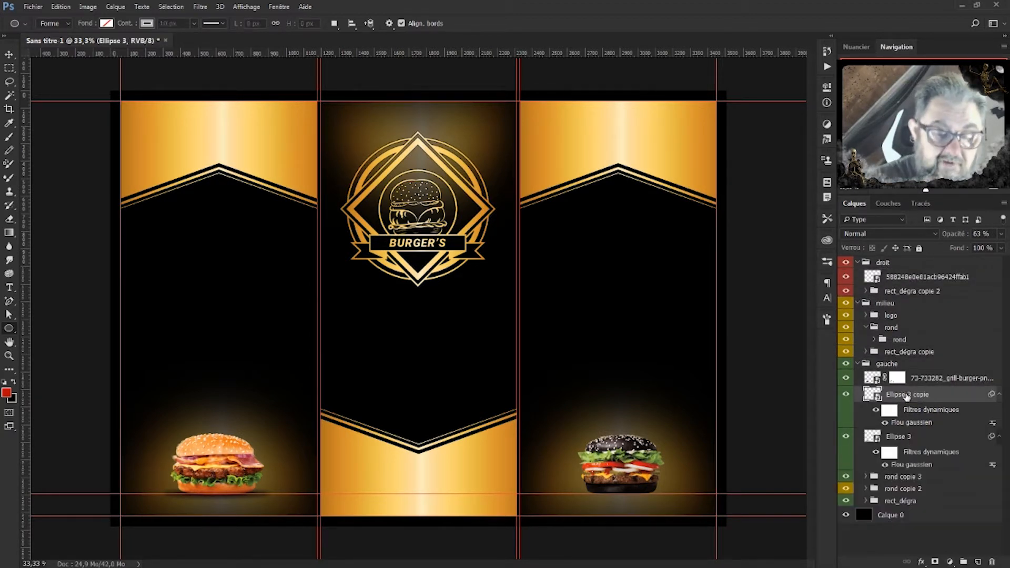
pyautogui.hotkey('ctrl', 't')
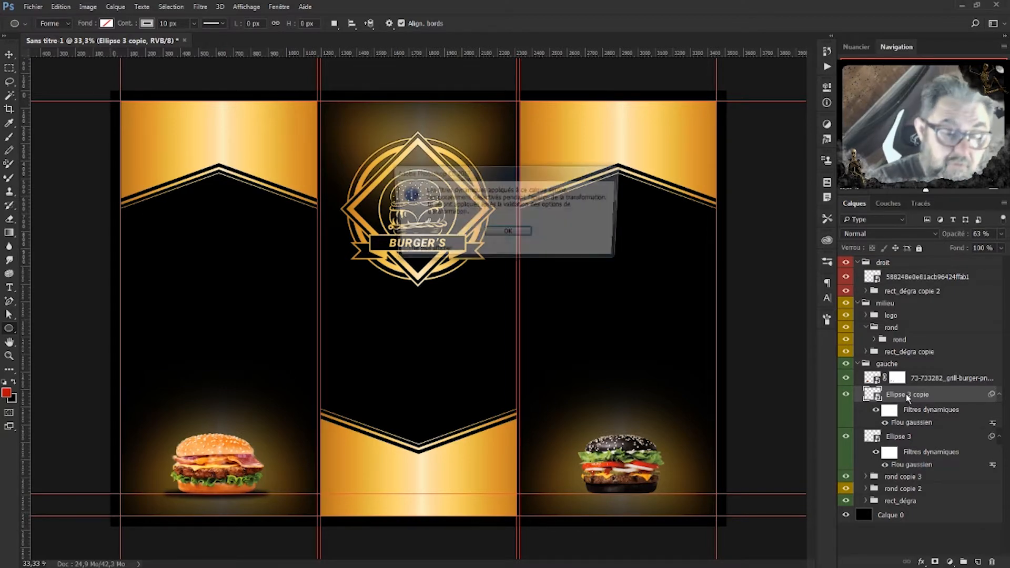
pyautogui.click(505, 233)
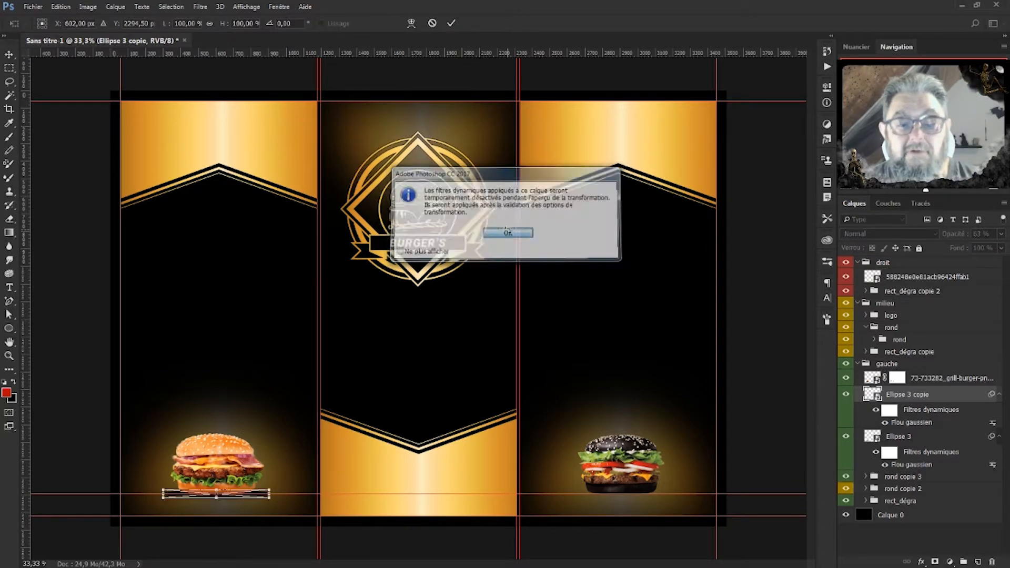
pyautogui.moveTo(269, 497); pyautogui.dragTo(666, 497)
pyautogui.press('Return')
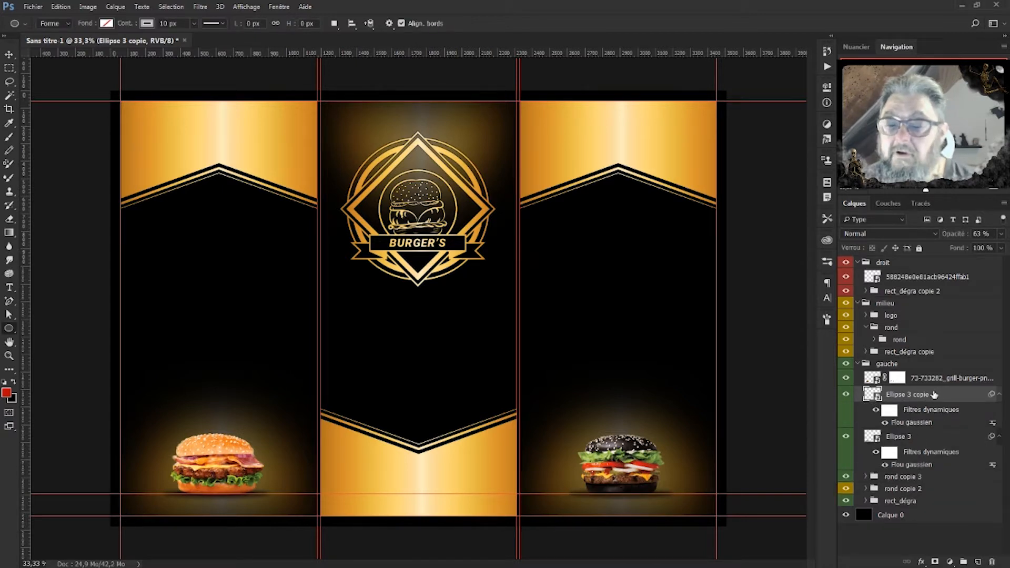
pyautogui.moveTo(931, 395); pyautogui.dragTo(889, 287)
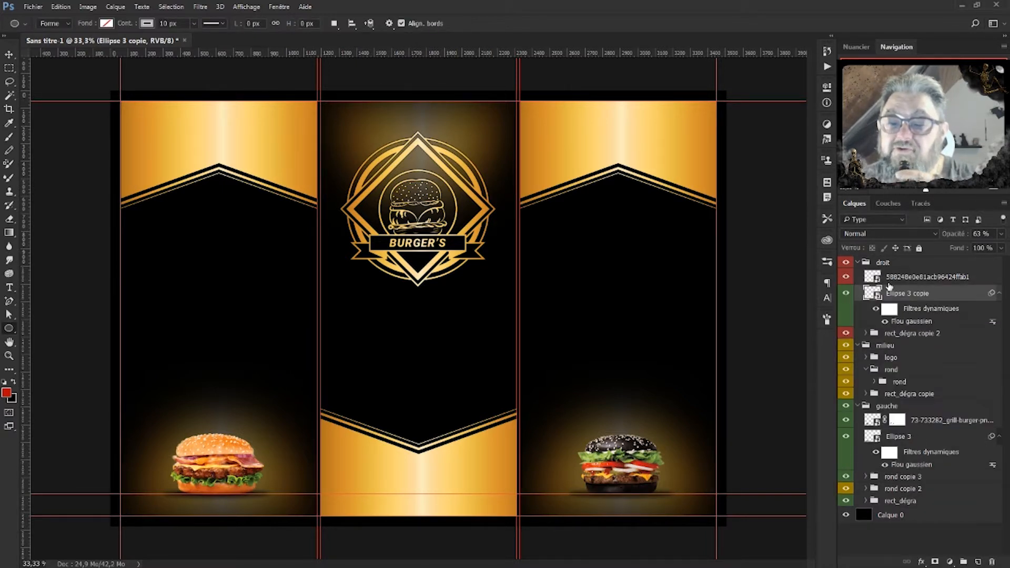
# Drag the horizontal guide through the black burger back onto the ruler to remove it.
pyautogui.hotkey('ctrl', '+')
pyautogui.hotkey('ctrl', '+')
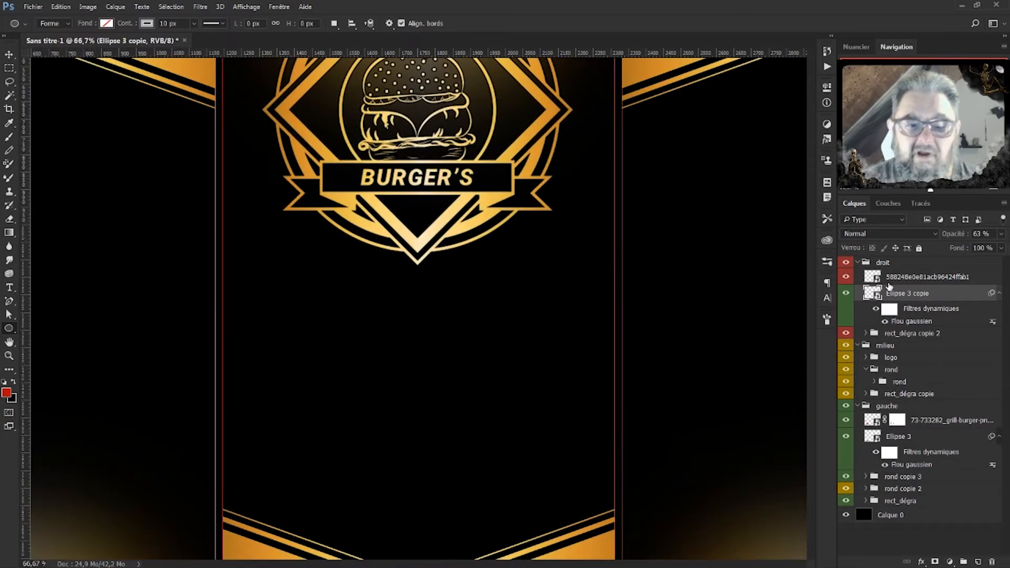
pyautogui.moveTo(617, 458); pyautogui.dragTo(274, 162)
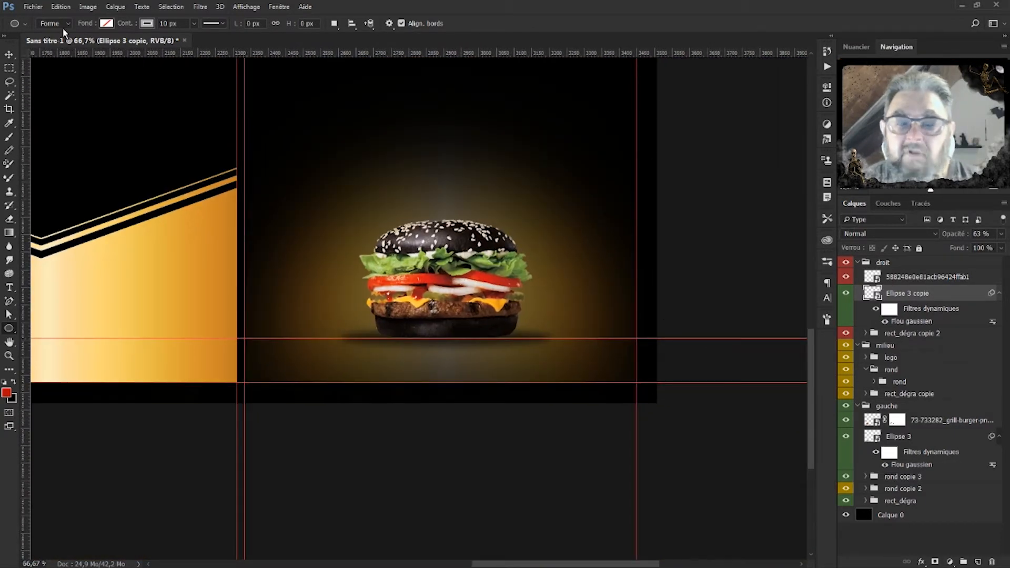
pyautogui.click(8, 55)
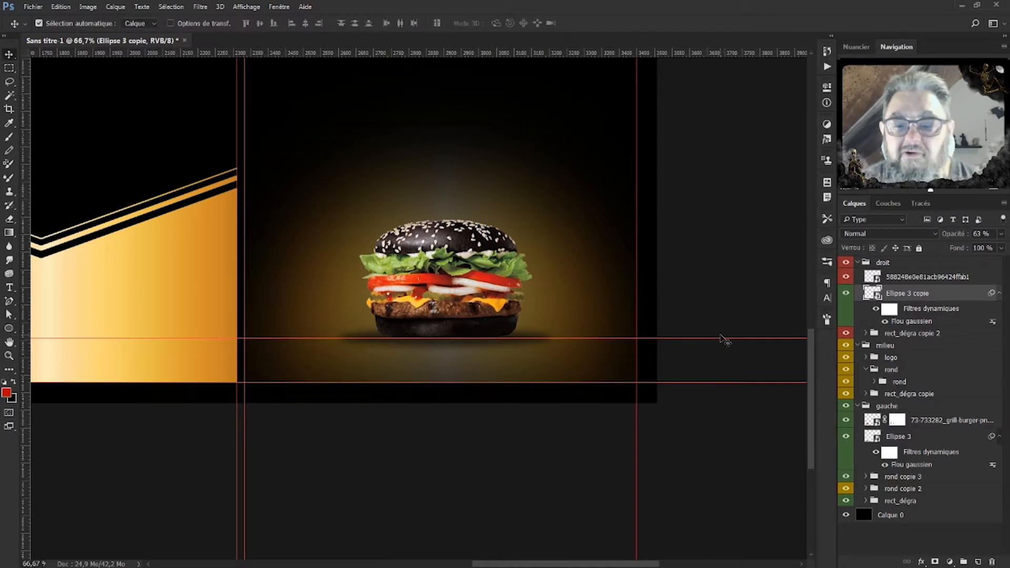
pyautogui.moveTo(722, 339); pyautogui.dragTo(623, 5)
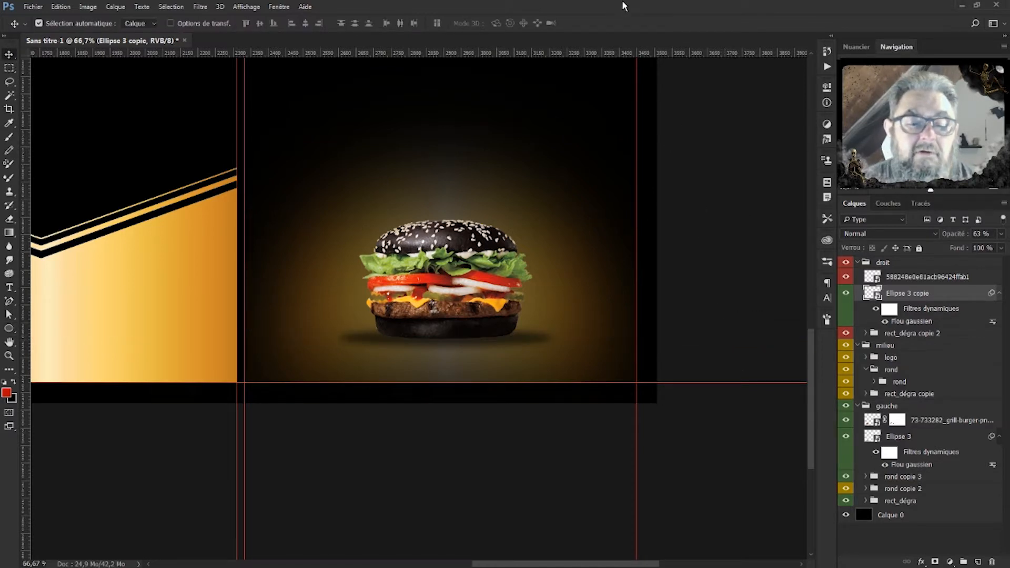
pyautogui.hotkey('ctrl', '+')
pyautogui.hotkey('ctrl', '+')
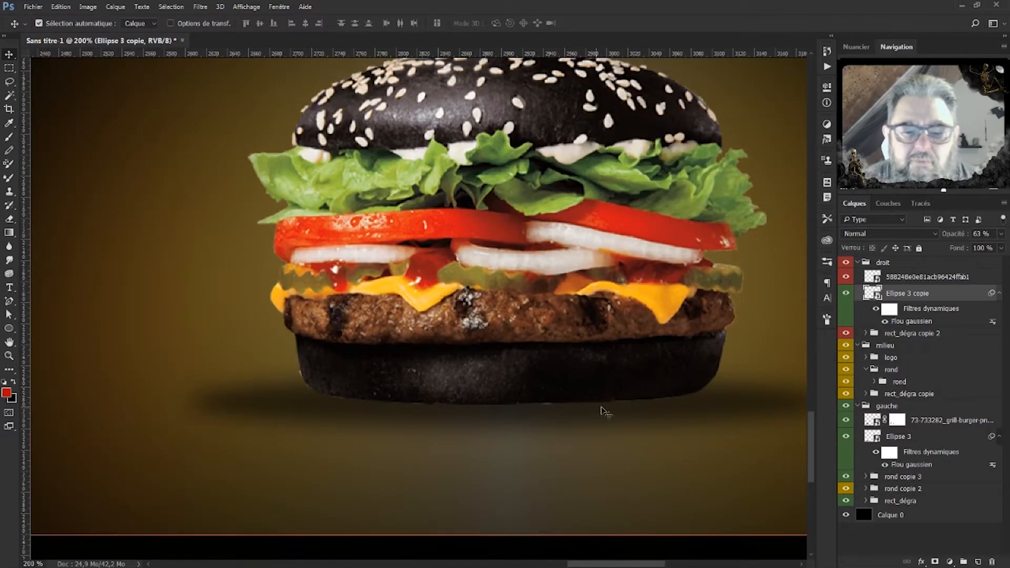
pyautogui.hotkey('ctrl', '-')
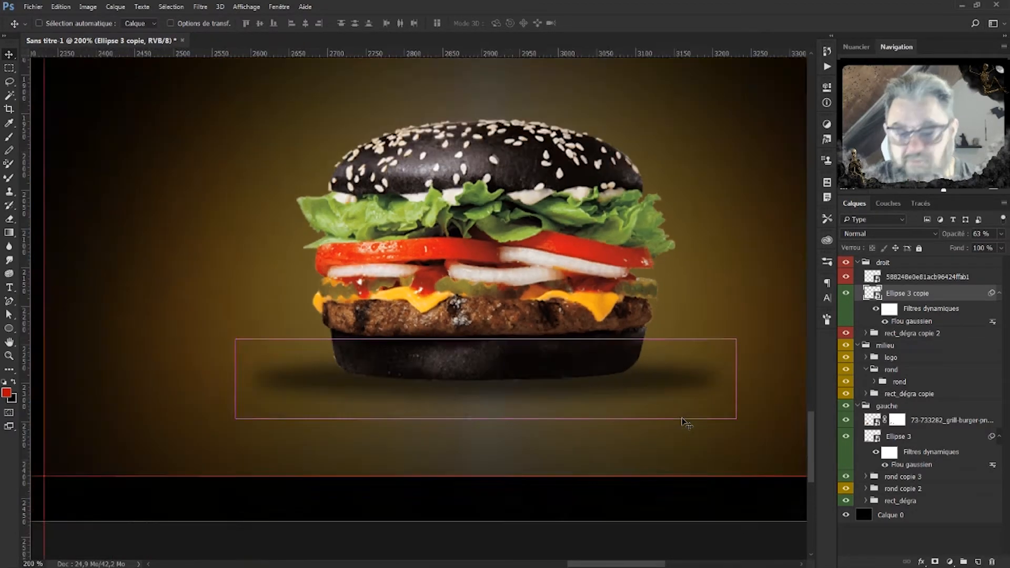
pyautogui.hotkey('ctrl', '-')
pyautogui.hotkey('ctrl', '-')
pyautogui.hotkey('ctrl', '-')
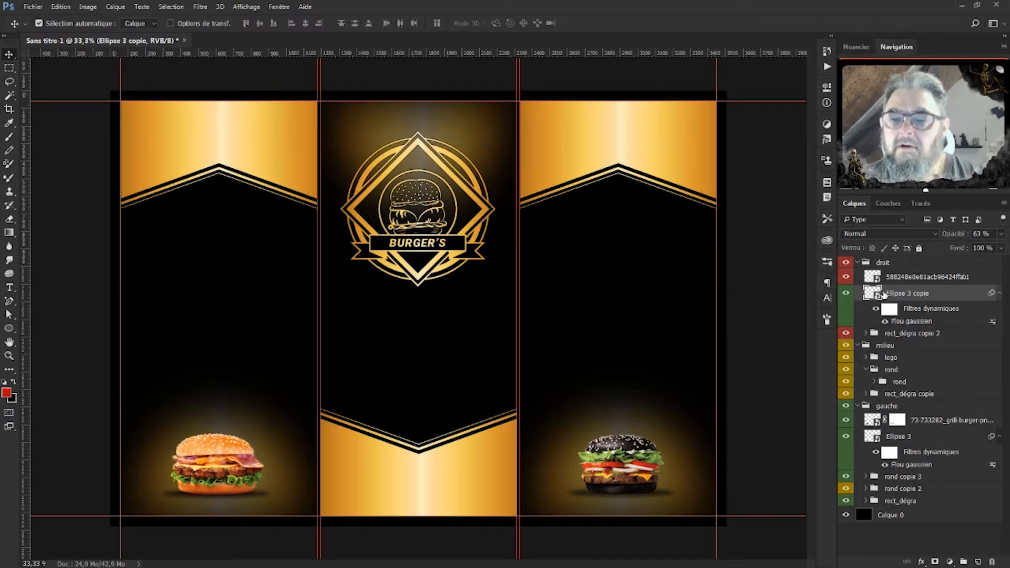
# Group the black burger photo with its shadow and name the group 'buger'.
pyautogui.keyDown('shift'); pyautogui.click(919, 278); pyautogui.keyUp('shift')
pyautogui.click(963, 560)
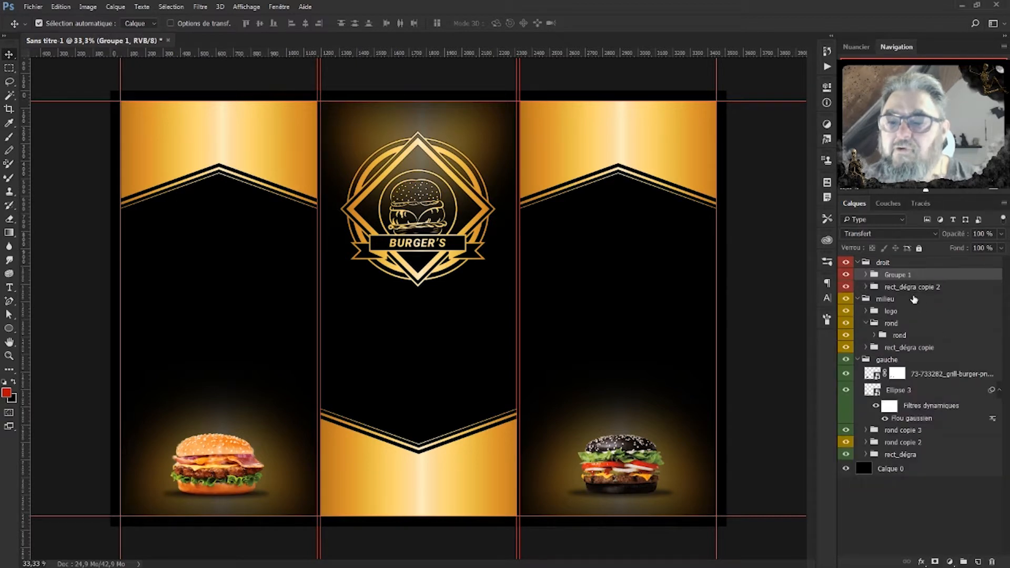
pyautogui.doubleClick(897, 275)
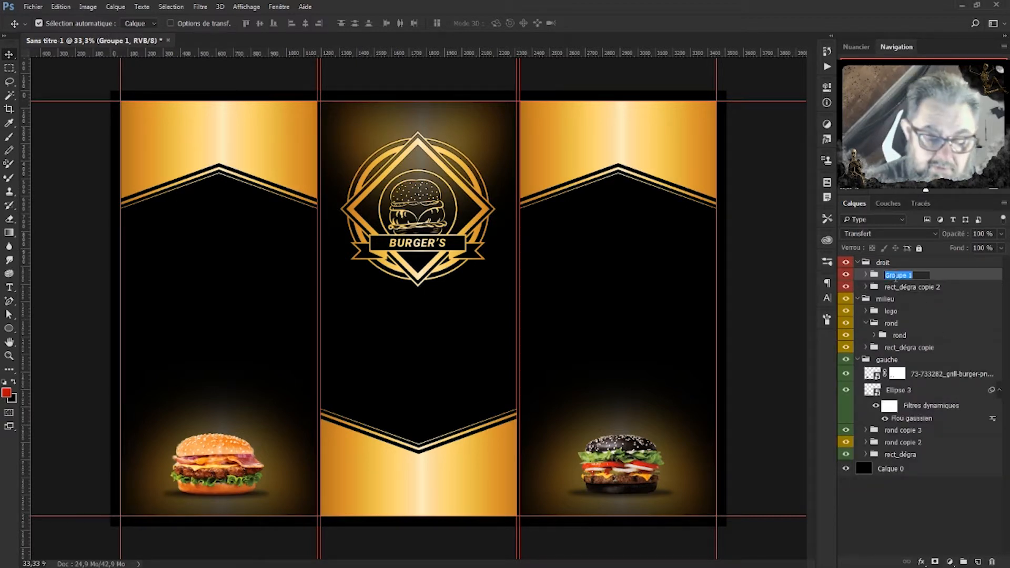
pyautogui.write('buger')
pyautogui.press('Return')
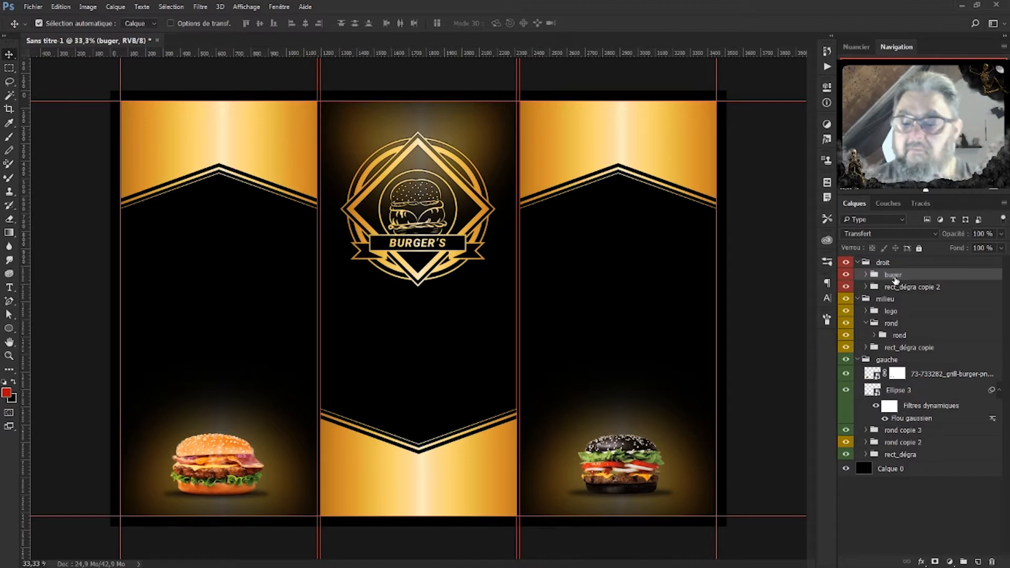
# Group the left burger photo with its shadow and name the group 'burger'.
pyautogui.click(919, 409)
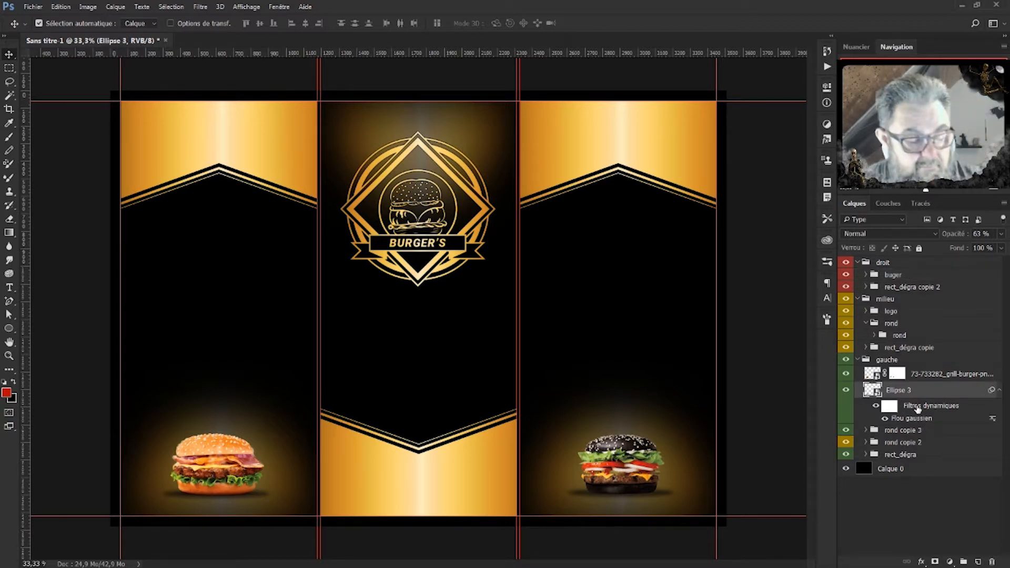
pyautogui.keyDown('shift'); pyautogui.click(933, 381); pyautogui.keyUp('shift')
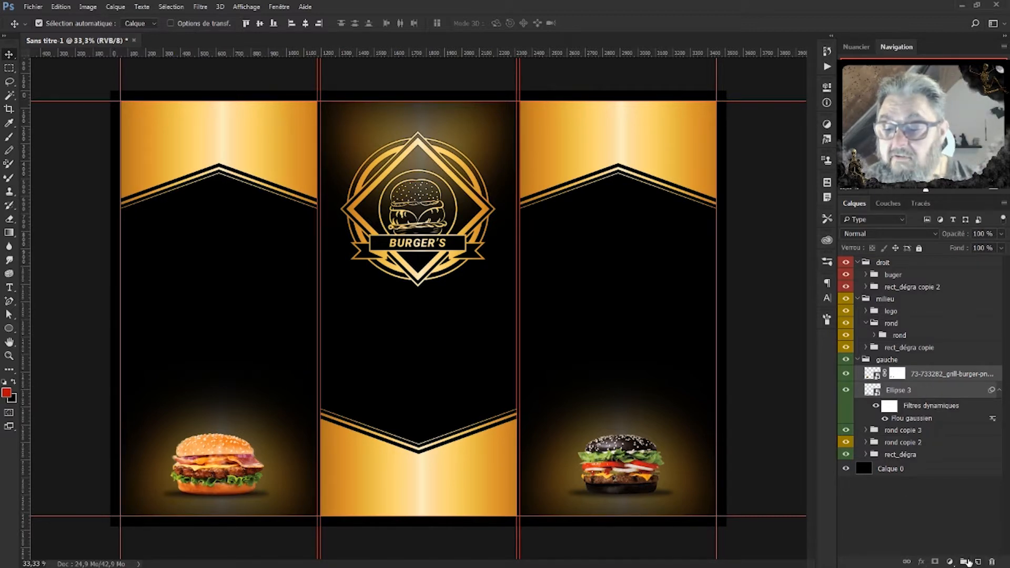
pyautogui.click(964, 562)
pyautogui.doubleClick(908, 376)
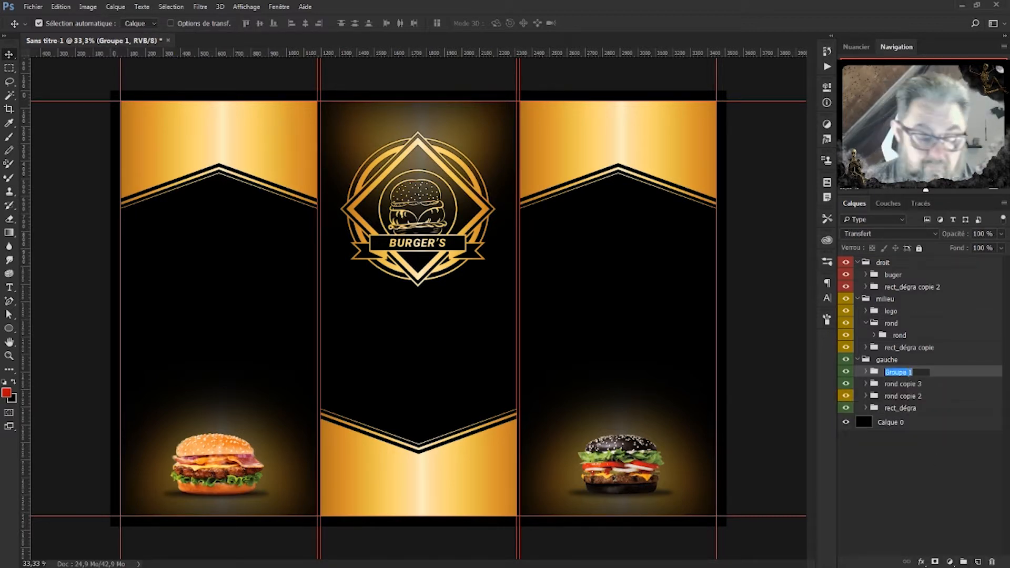
pyautogui.write('burger')
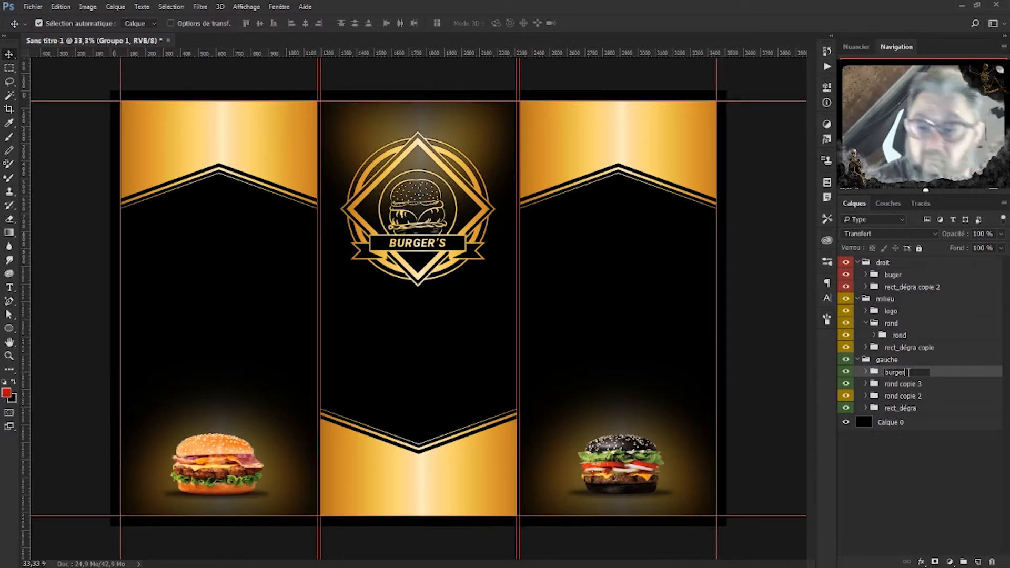
pyautogui.click(942, 375)
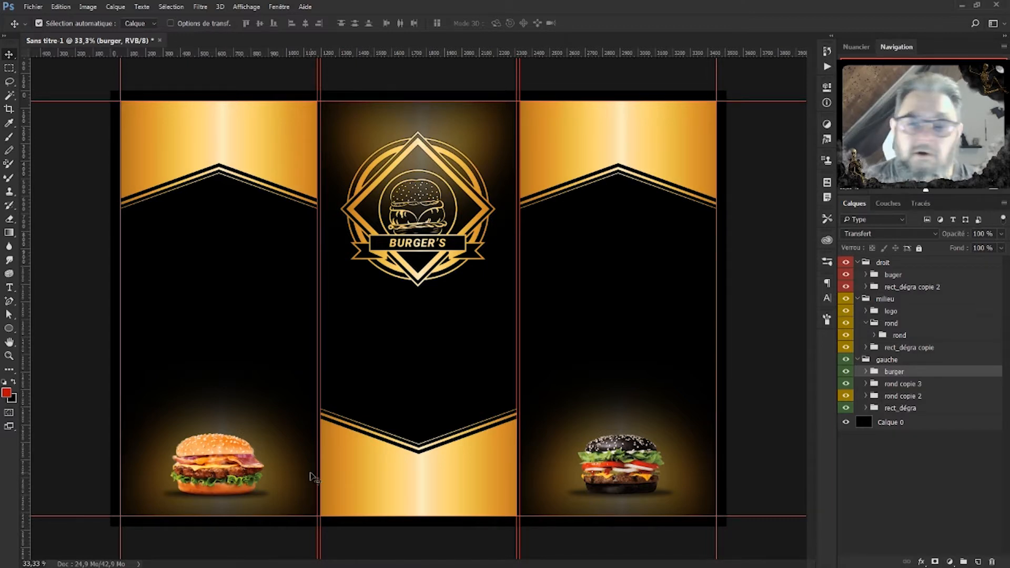
# Create an empty group named 'titre' in the left panel.
pyautogui.click(964, 562)
pyautogui.doubleClick(898, 372)
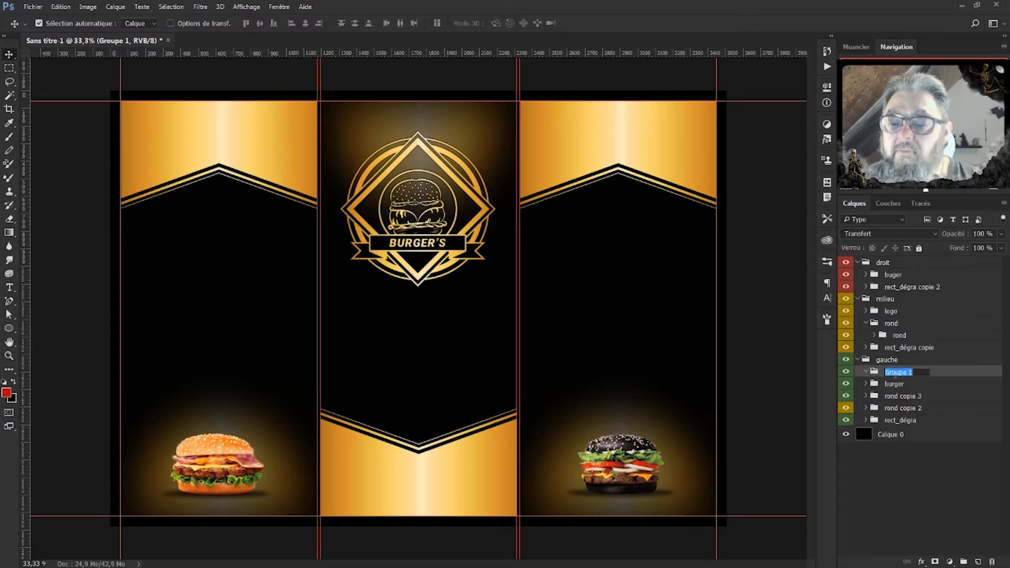
pyautogui.write('ti')
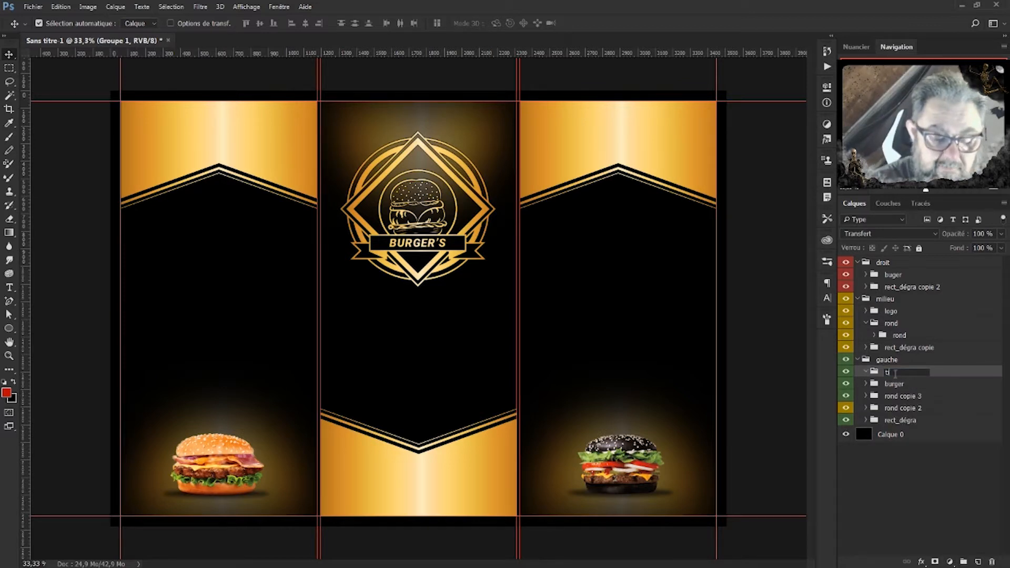
pyautogui.write('tre')
pyautogui.press('Return')
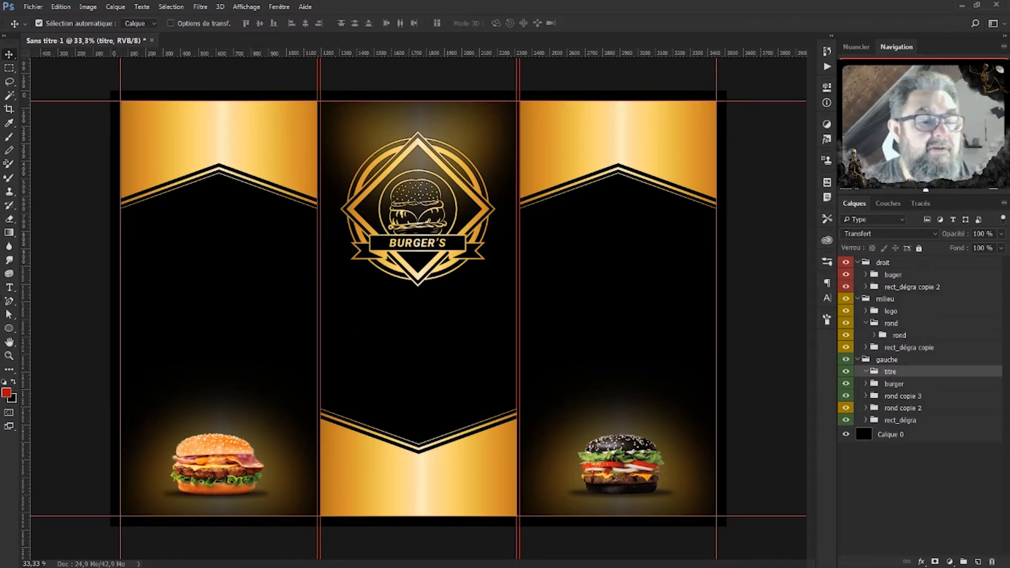
pyautogui.click(9, 289)
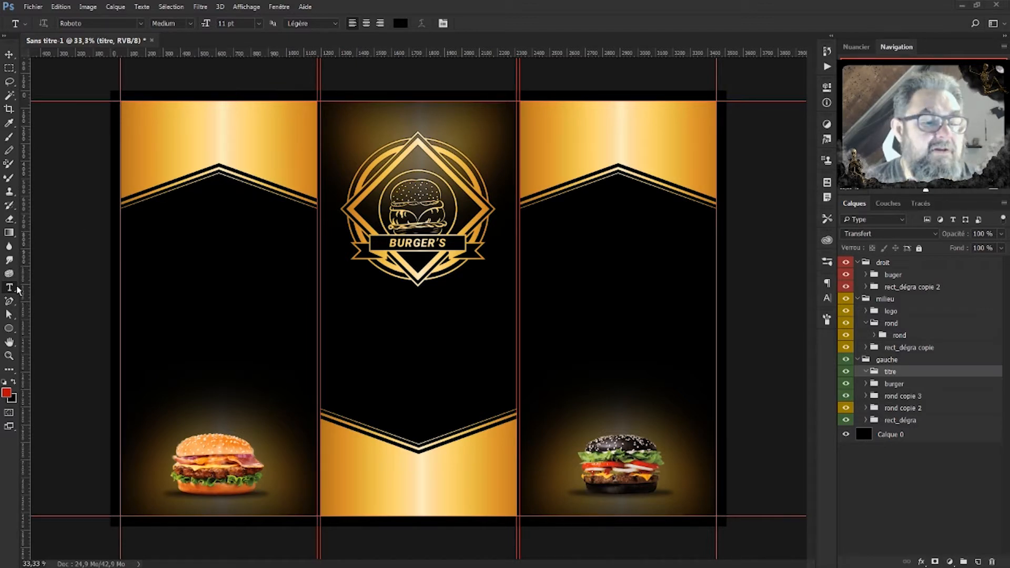
# Paste the title BURGER WHITE at the top of the left panel, then cut WHITE so it reads BURGER.
pyautogui.click(180, 131)
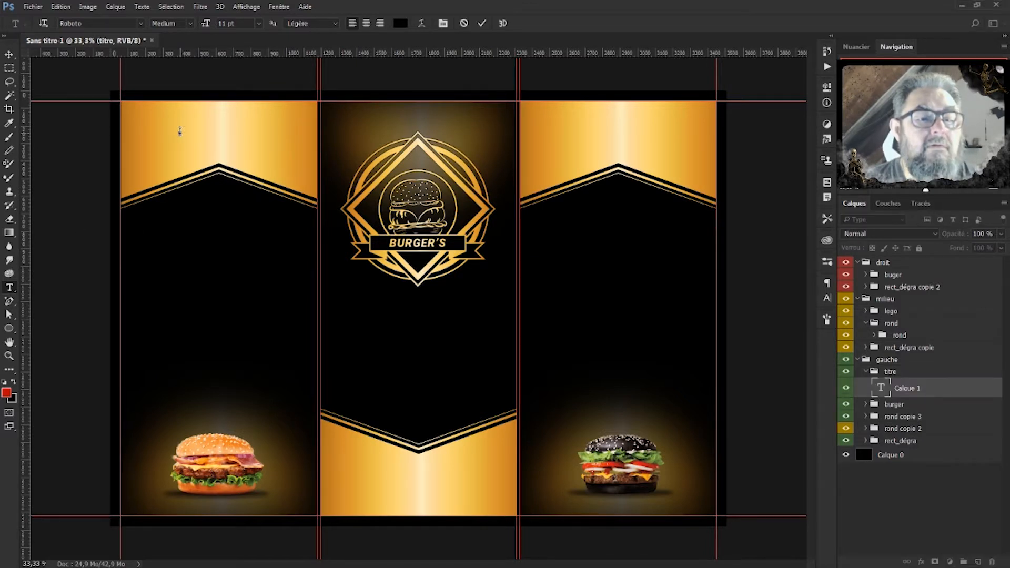
pyautogui.rightClick(180, 132)
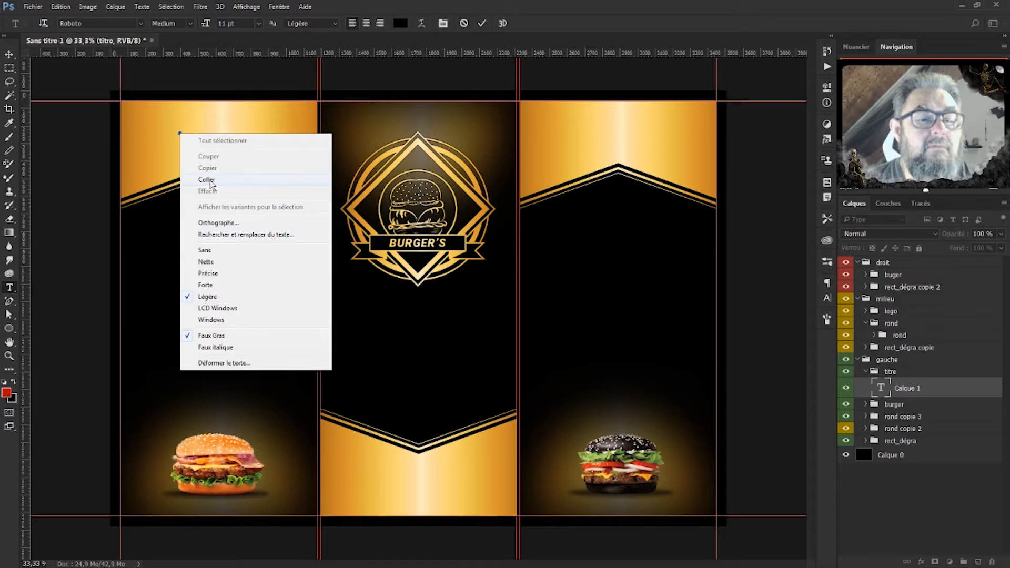
pyautogui.click(206, 180)
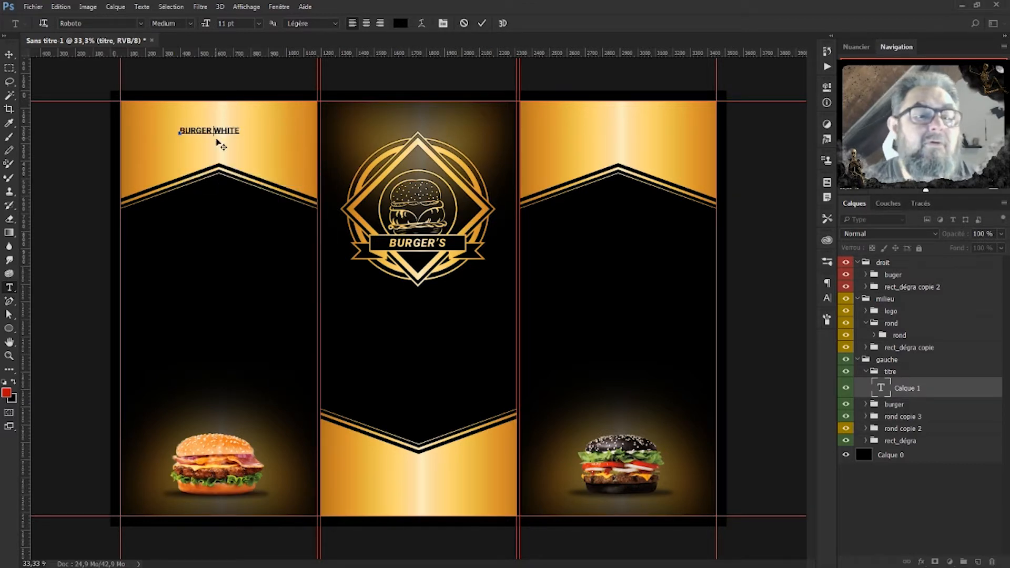
pyautogui.moveTo(212, 131); pyautogui.dragTo(246, 128)
pyautogui.rightClick(233, 126)
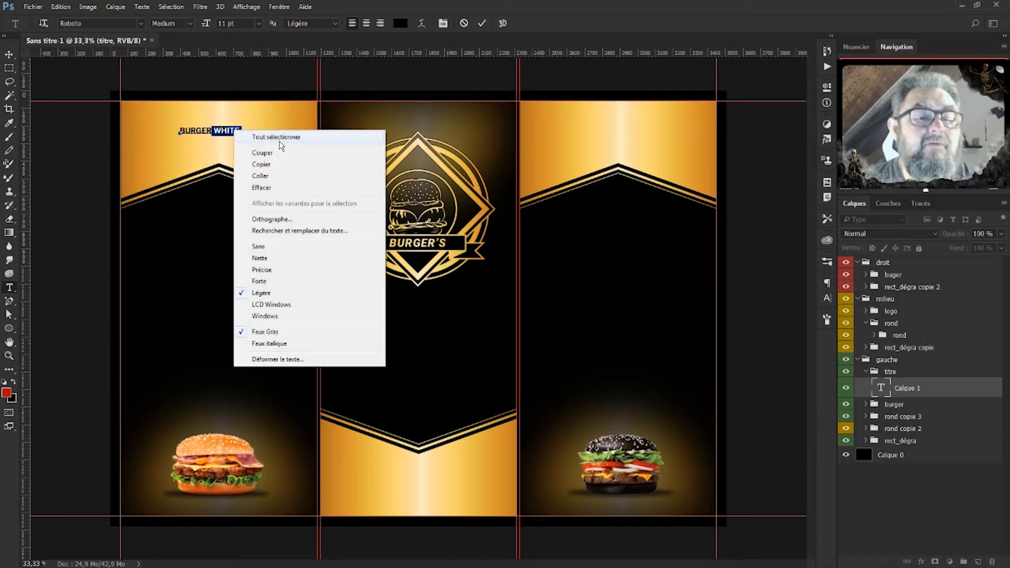
pyautogui.click(269, 157)
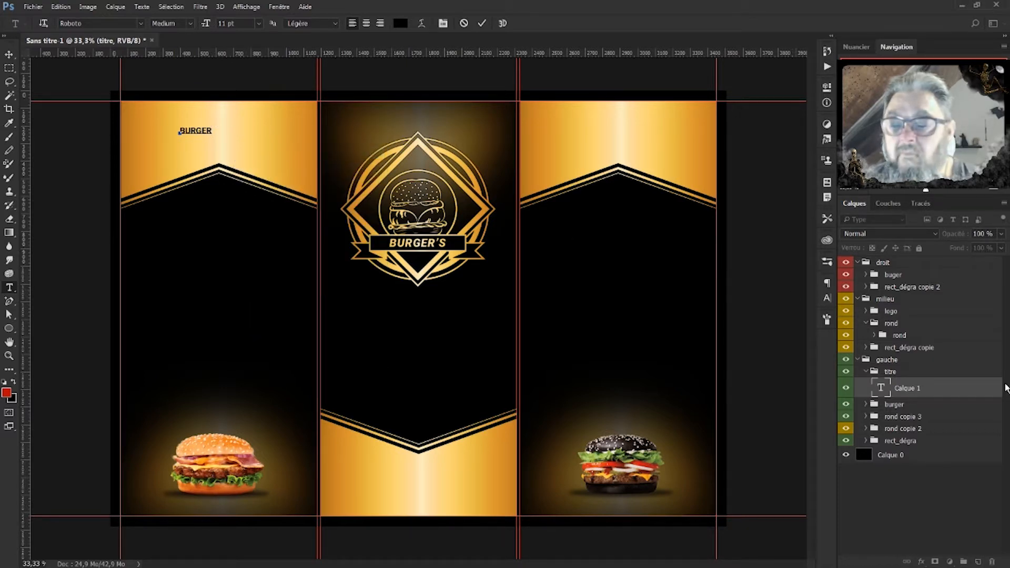
pyautogui.click(939, 389)
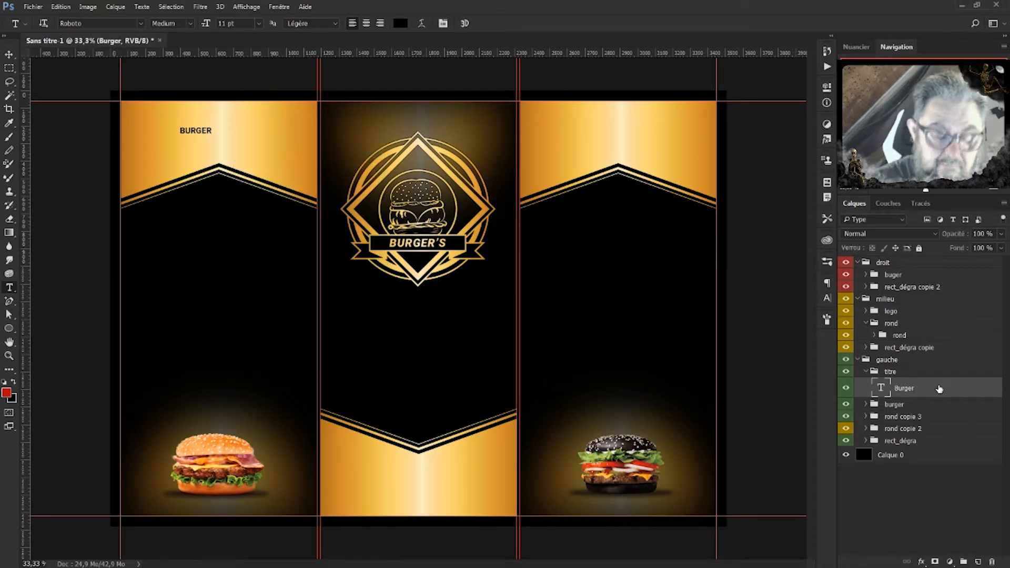
# Duplicate the BURGER text layer and retype the copy's text for the second title word.
pyautogui.hotkey('ctrl', 'j')
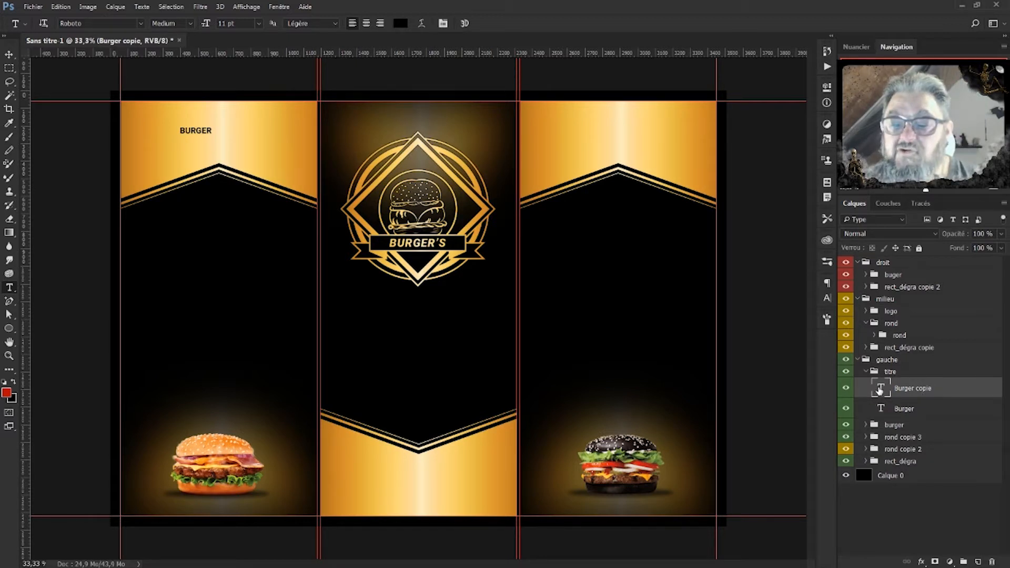
pyautogui.doubleClick(881, 392)
pyautogui.write('Simple')
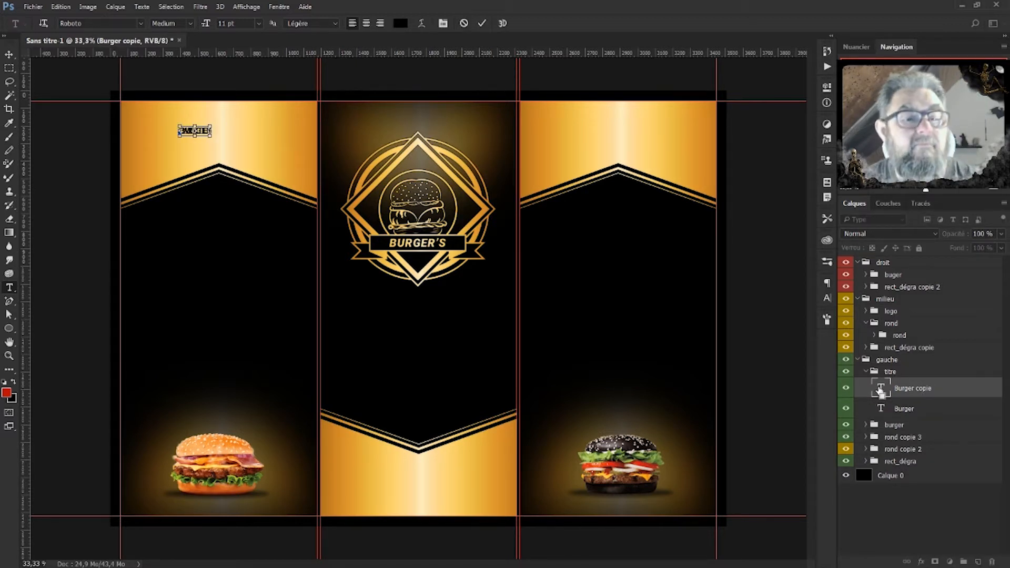
pyautogui.click(929, 389)
# Nudge the second word below BURGER and centre both text layers horizontally.
pyautogui.click(9, 55)
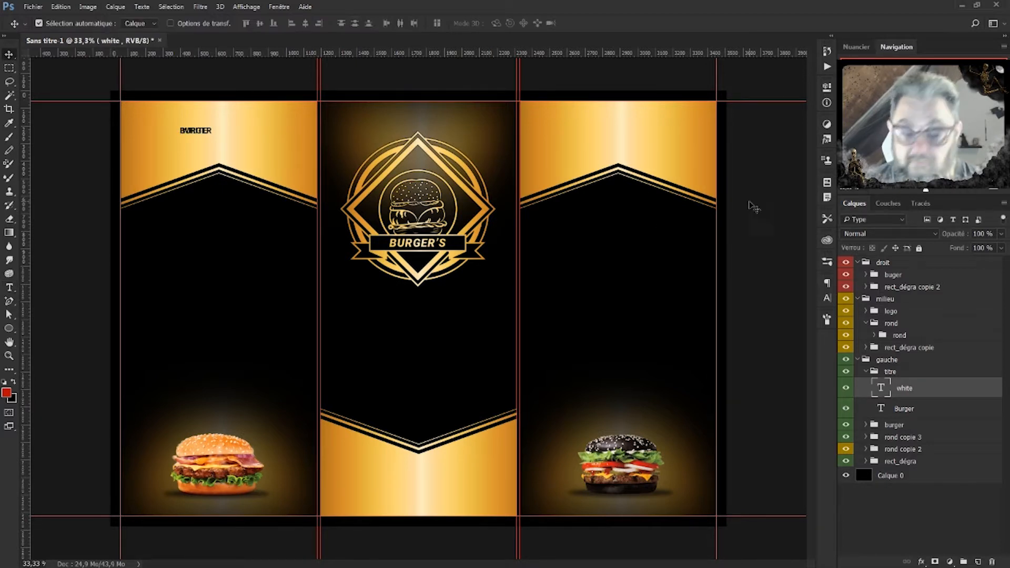
pyautogui.hotkey('shift', 'Down')
pyautogui.hotkey('shift', 'Down')
pyautogui.hotkey('shift', 'Down')
pyautogui.hotkey('shift', 'Down')
pyautogui.hotkey('shift', 'Down')
pyautogui.hotkey('shift', 'Down')
pyautogui.hotkey('shift', 'Down')
pyautogui.hotkey('shift', 'Up')
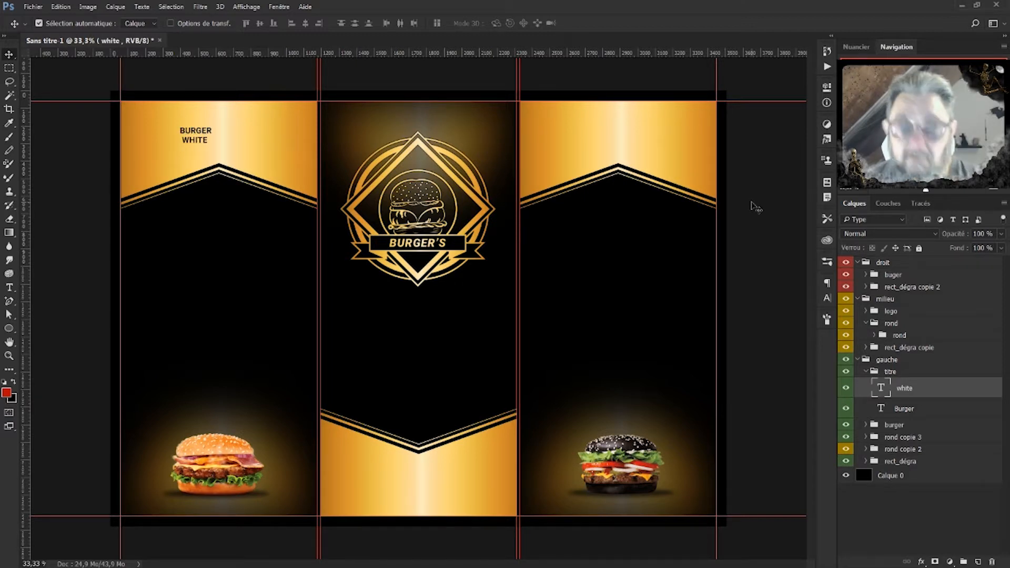
pyautogui.keyDown('shift'); pyautogui.click(922, 409); pyautogui.keyUp('shift')
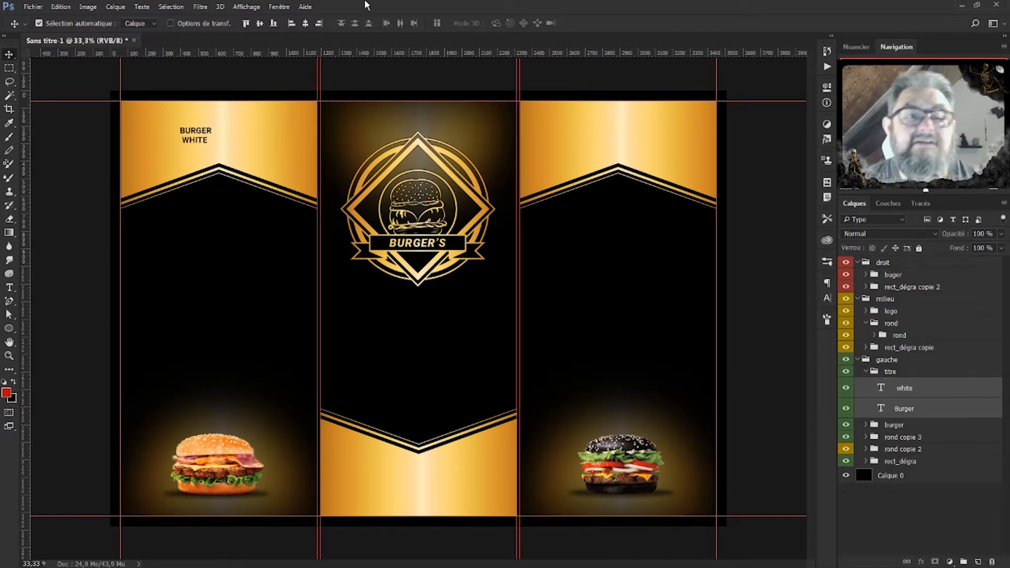
pyautogui.click(306, 24)
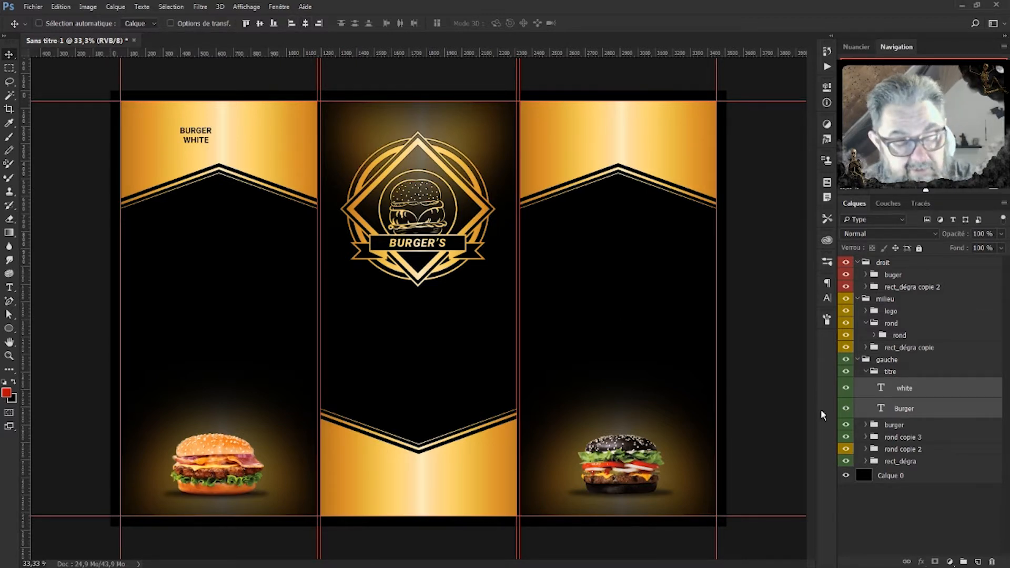
# Scale the BURGER WHITE title up to about 241%.
pyautogui.hotkey('ctrl', 't')
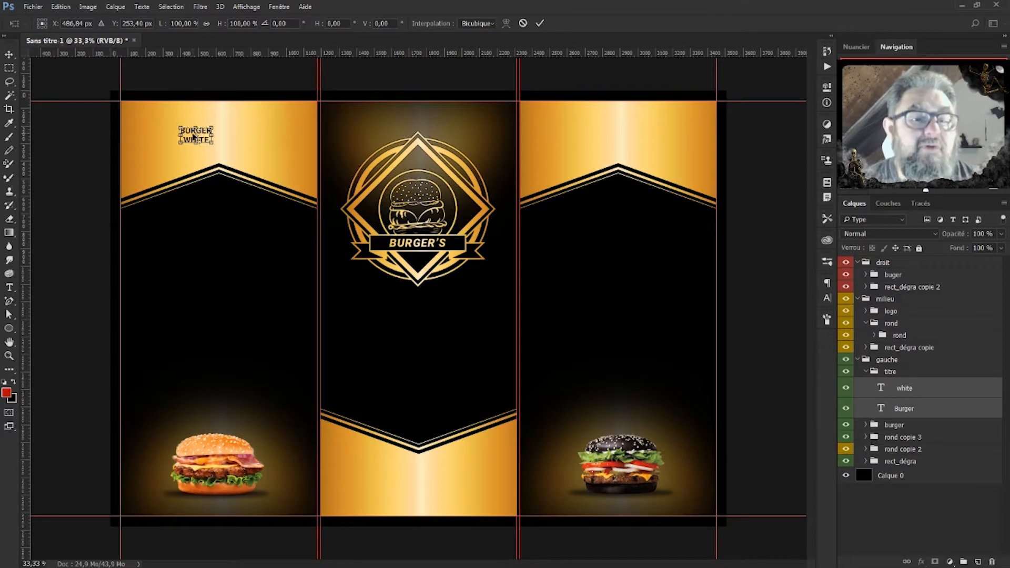
pyautogui.moveTo(213, 127); pyautogui.dragTo(239, 132)
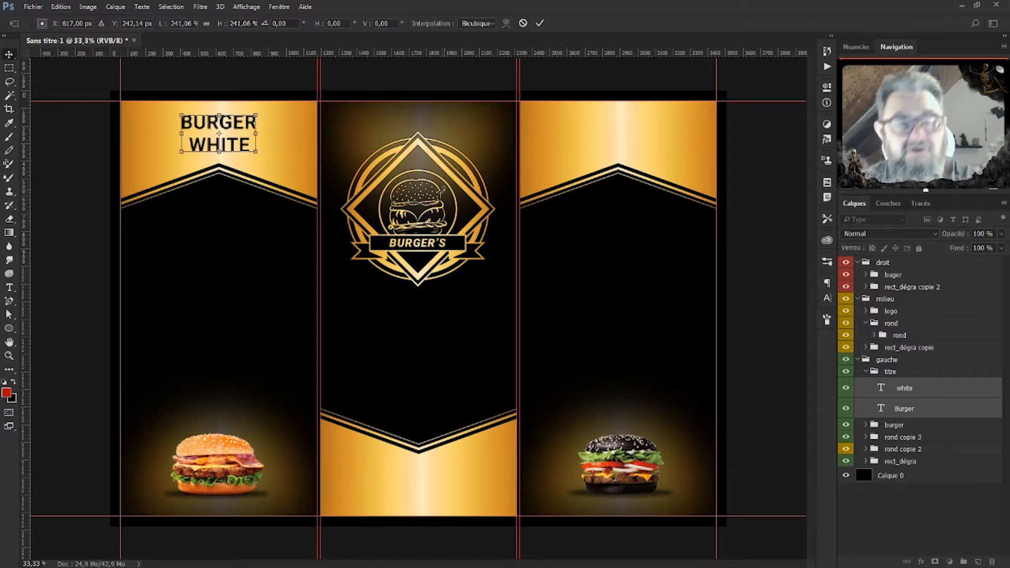
pyautogui.press('Return')
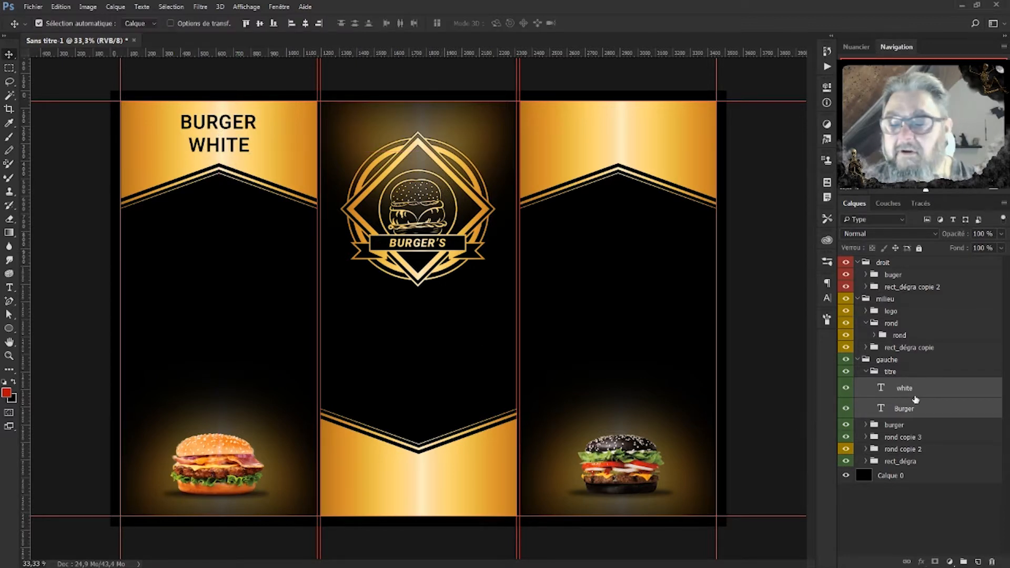
# Set both the BURGER and WHITE text layers to Roboto Black Italic.
pyautogui.click(882, 408)
pyautogui.click(827, 298)
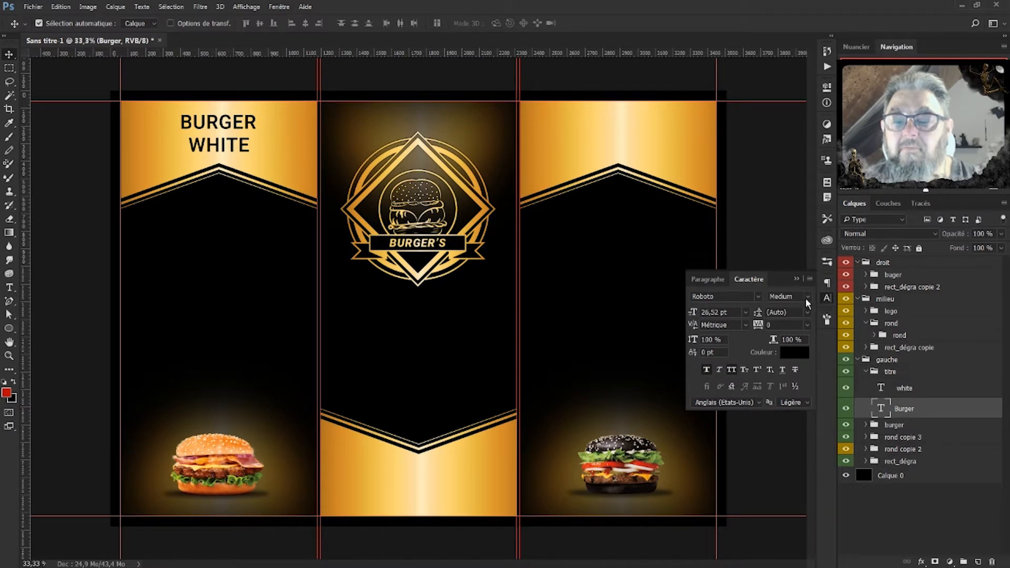
pyautogui.click(807, 297)
pyautogui.click(811, 378)
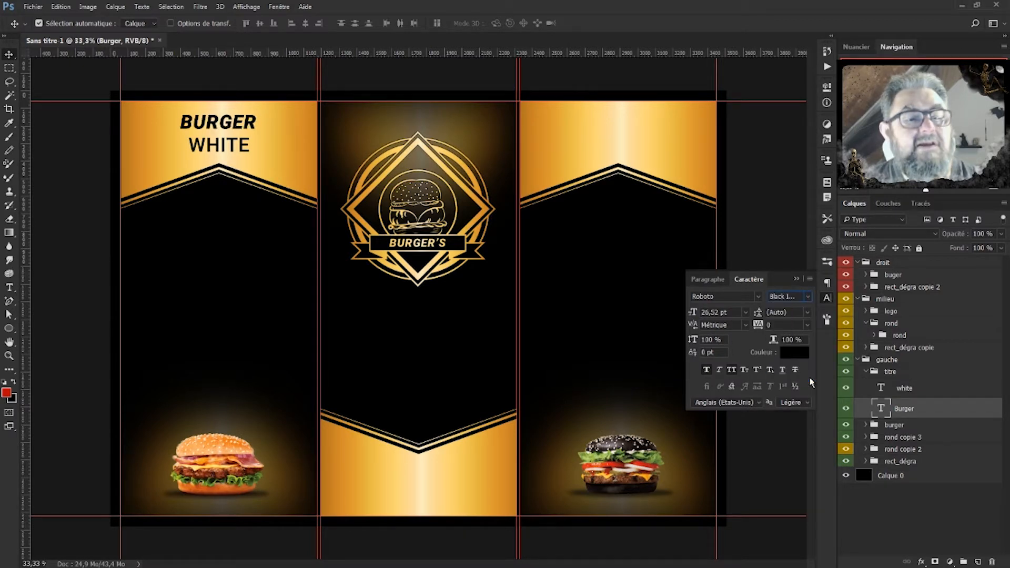
pyautogui.click(888, 394)
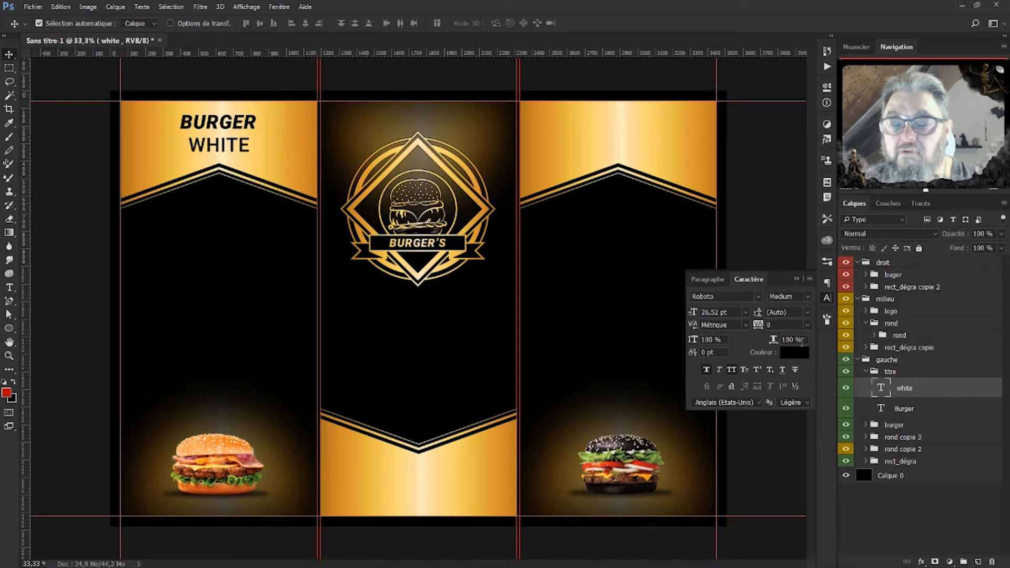
pyautogui.click(807, 297)
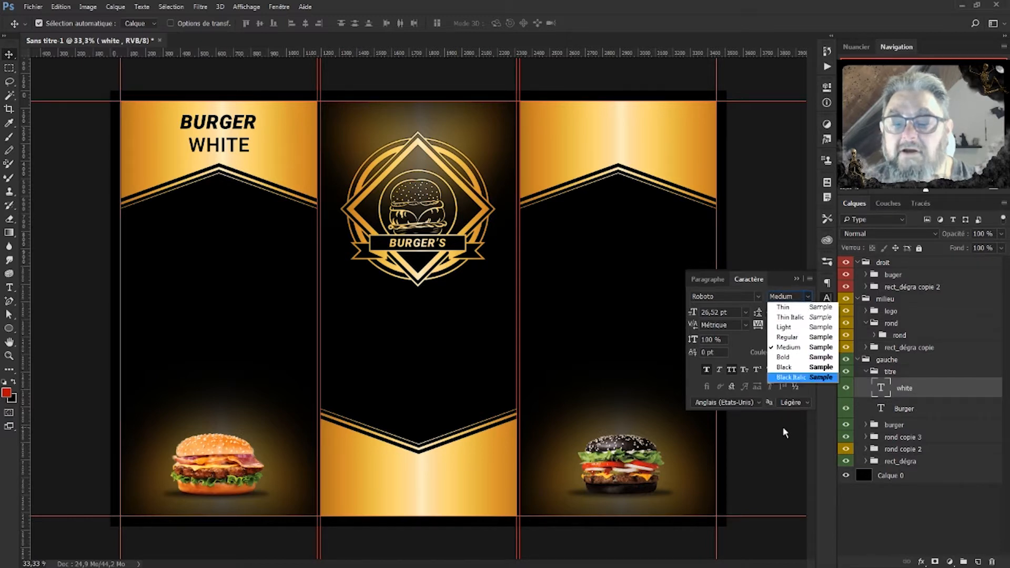
pyautogui.click(797, 379)
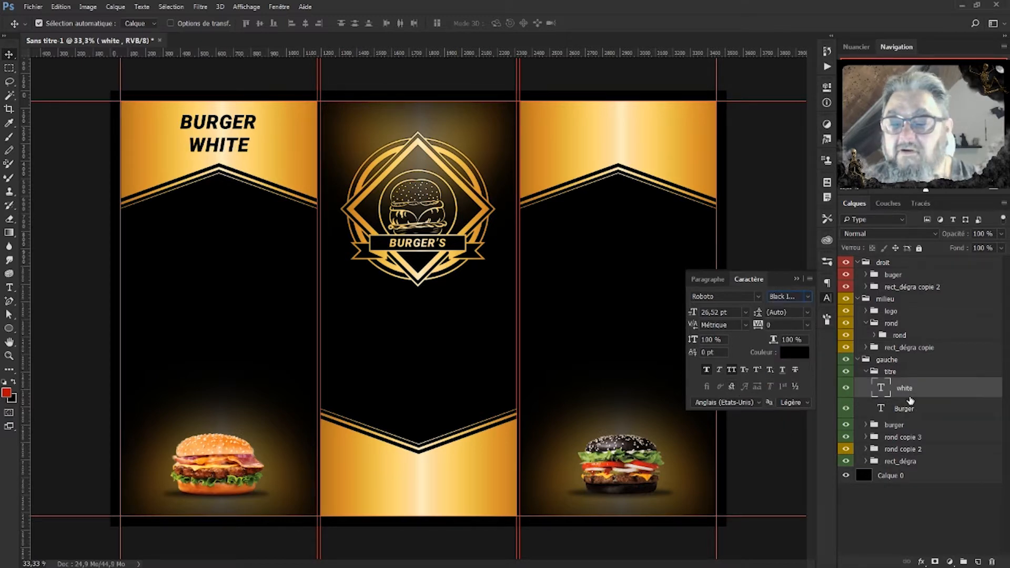
# Duplicate the titre group and move the titre copie group into droit.
pyautogui.click(909, 410)
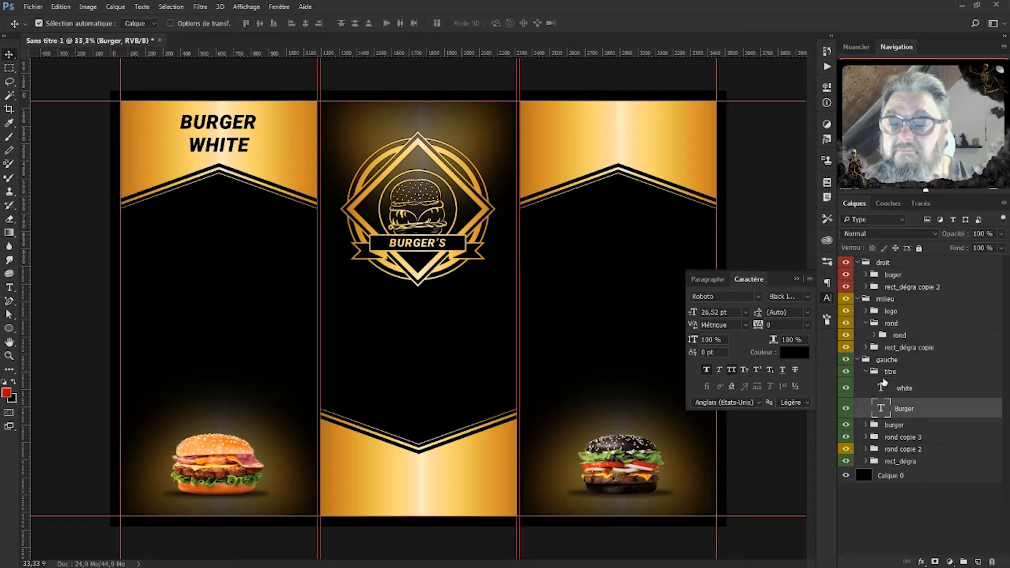
pyautogui.click(866, 374)
pyautogui.click(866, 372)
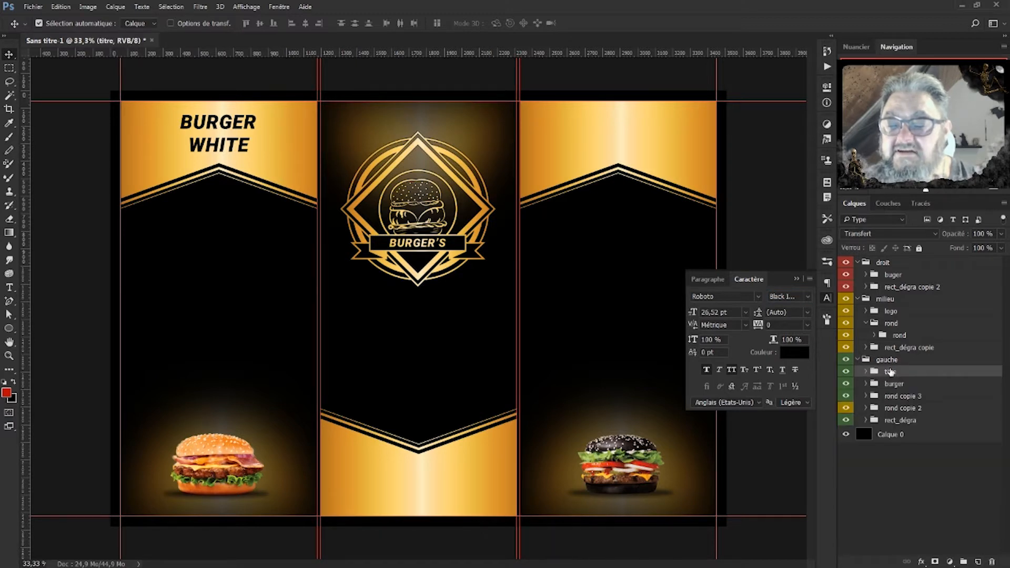
pyautogui.hotkey('ctrl', 'j')
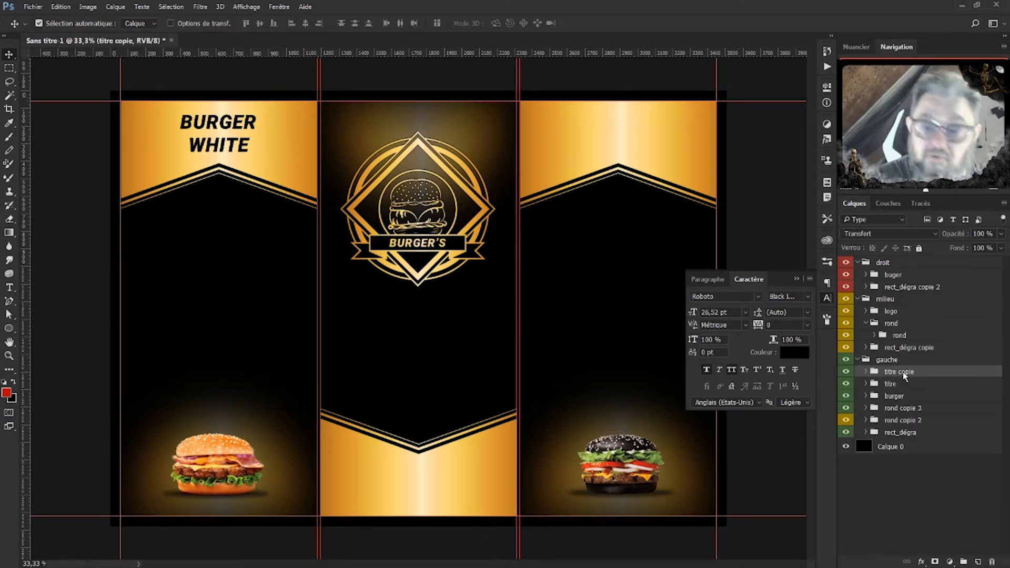
pyautogui.moveTo(904, 372); pyautogui.dragTo(891, 271)
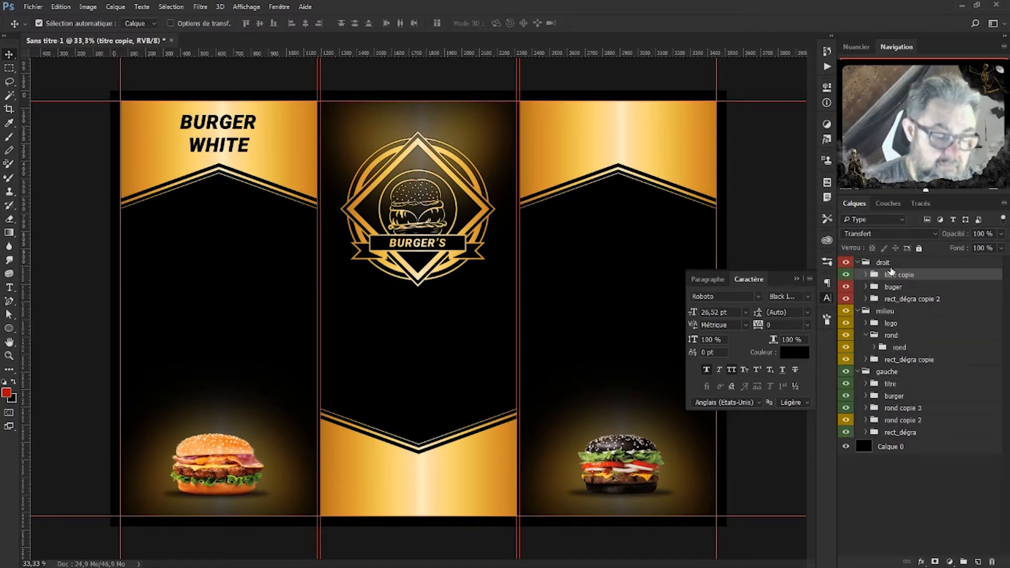
# Drag the titre copie title into the right panel's gold band and expand its group.
pyautogui.hotkey('ctrl', 't')
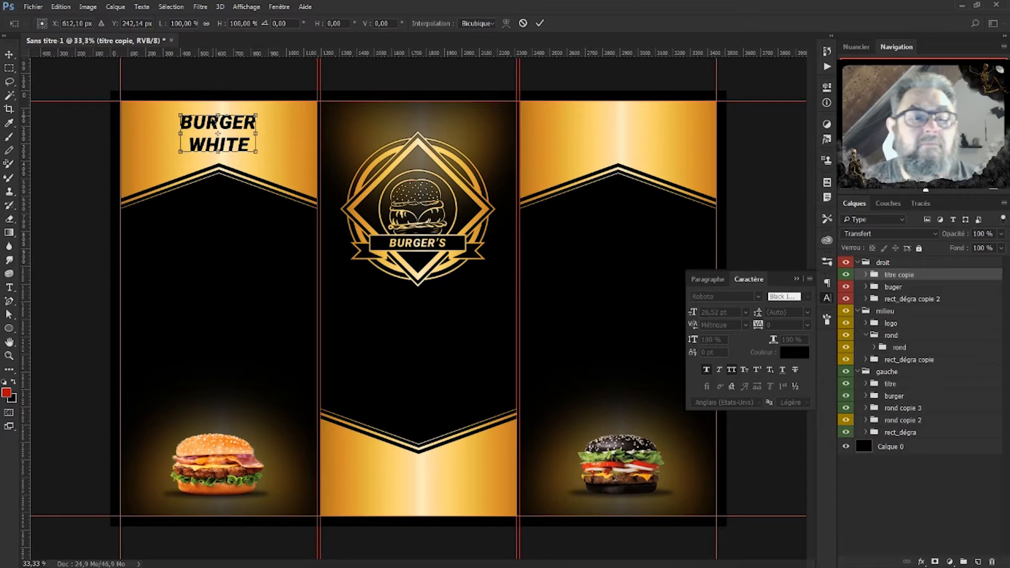
pyautogui.moveTo(231, 122); pyautogui.dragTo(638, 126)
pyautogui.press('Return')
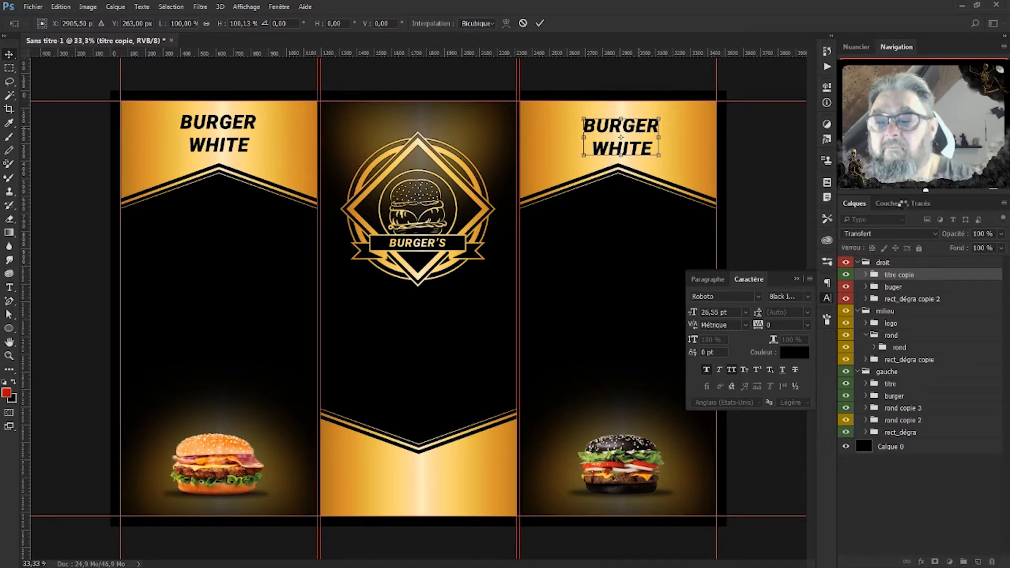
pyautogui.click(865, 274)
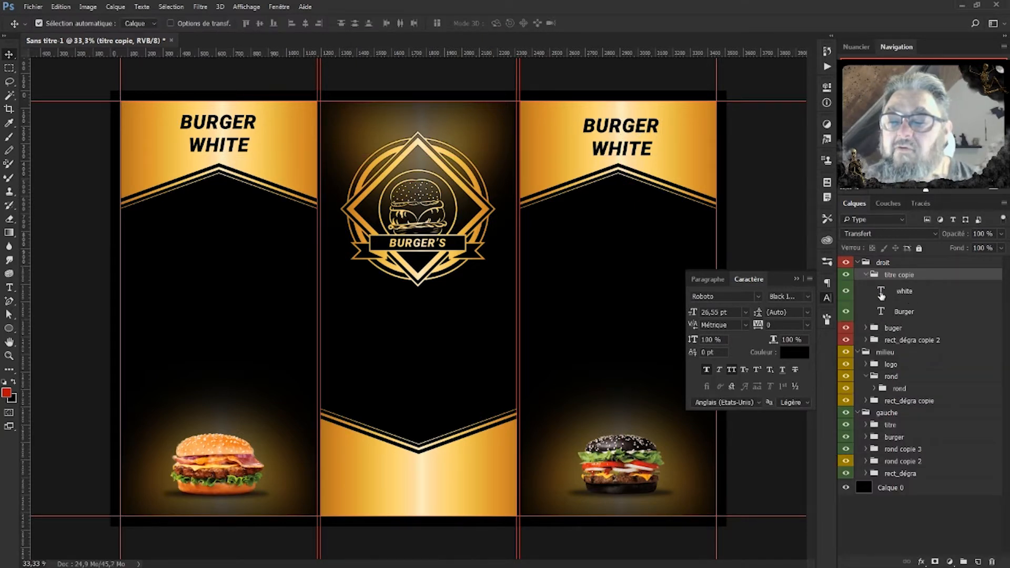
# Retype the copied WHITE layer as BLACK and collapse the Caractère panel.
pyautogui.doubleClick(881, 293)
pyautogui.write('BLACK')
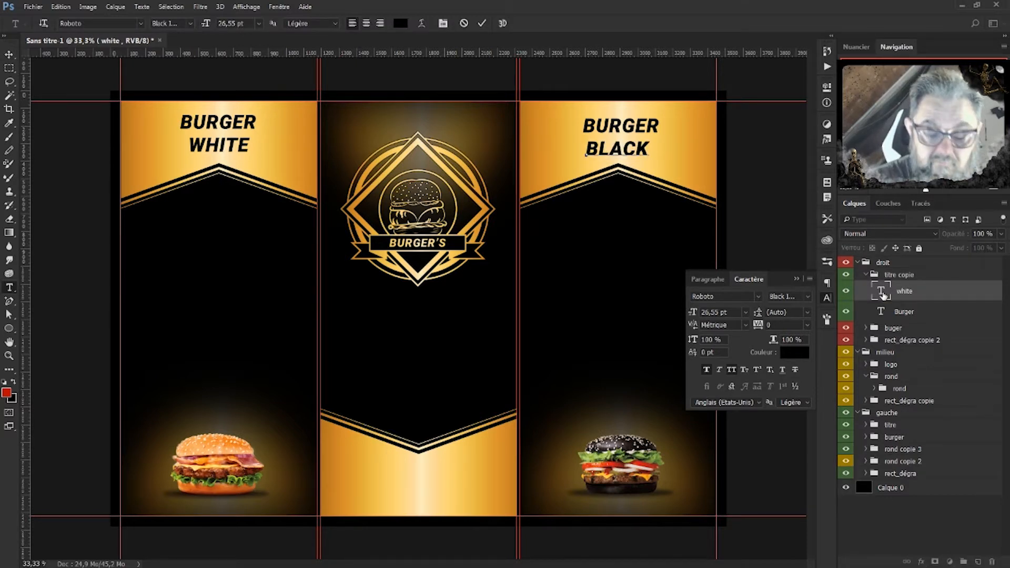
pyautogui.click(948, 298)
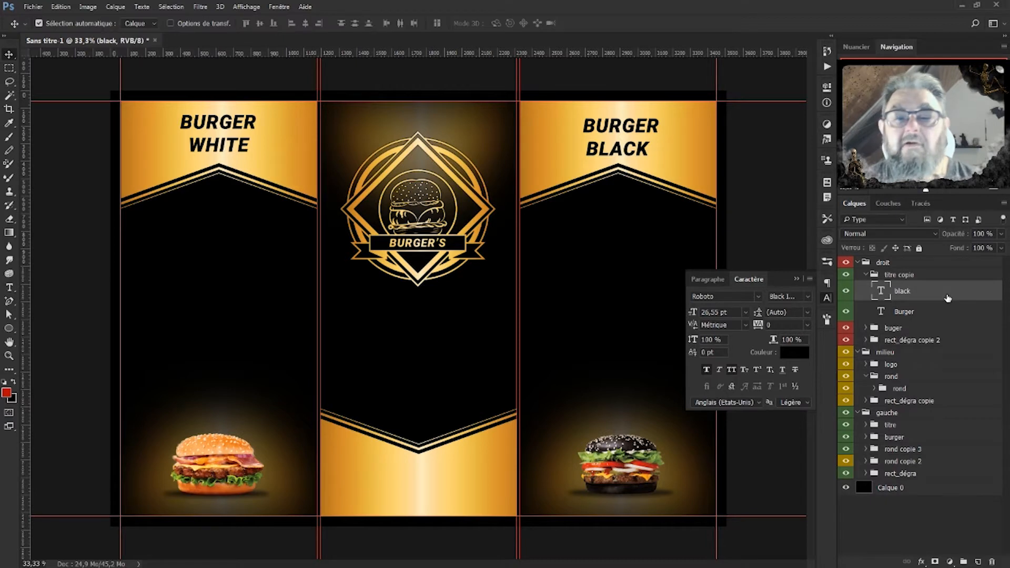
pyautogui.click(797, 279)
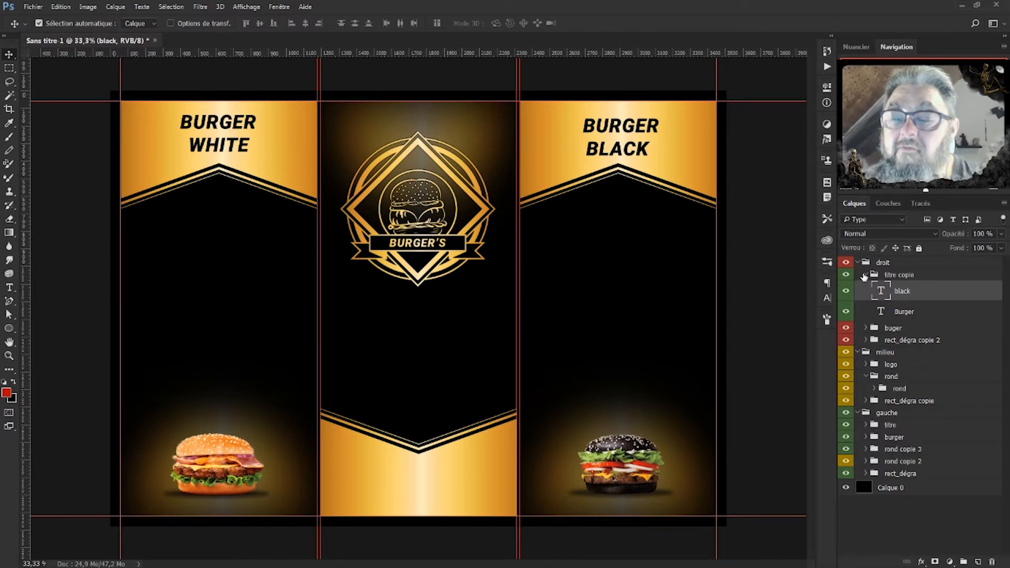
# Collapse titre copie and add a new group named menu above it inside droit.
pyautogui.click(908, 280)
pyautogui.click(866, 275)
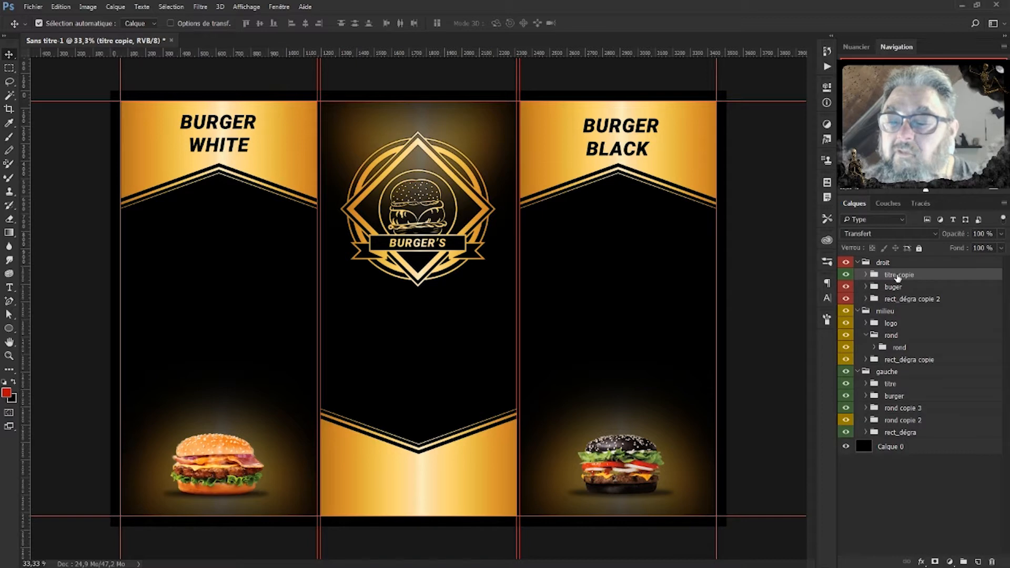
pyautogui.click(964, 562)
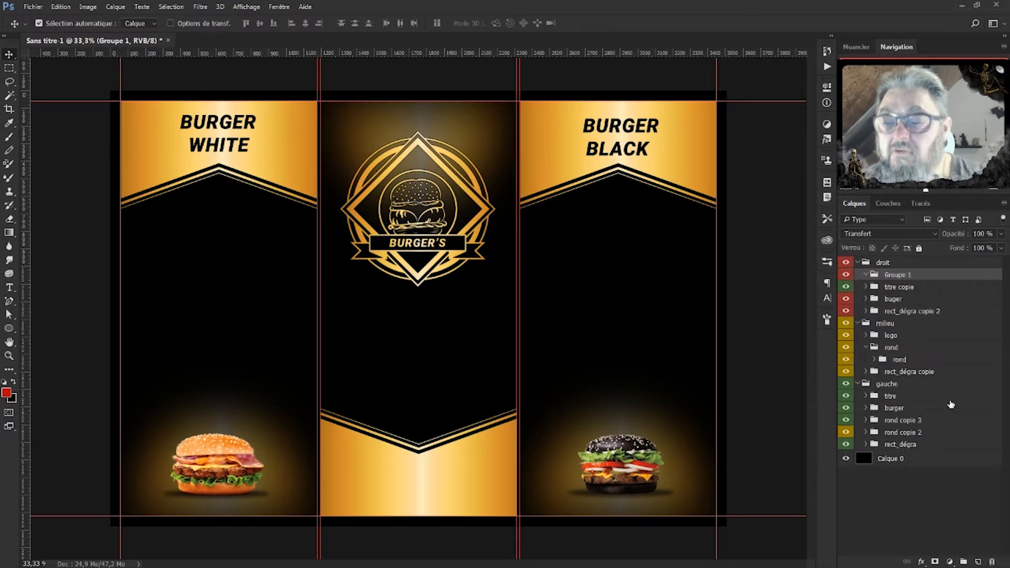
pyautogui.doubleClick(895, 274)
pyautogui.write('menu')
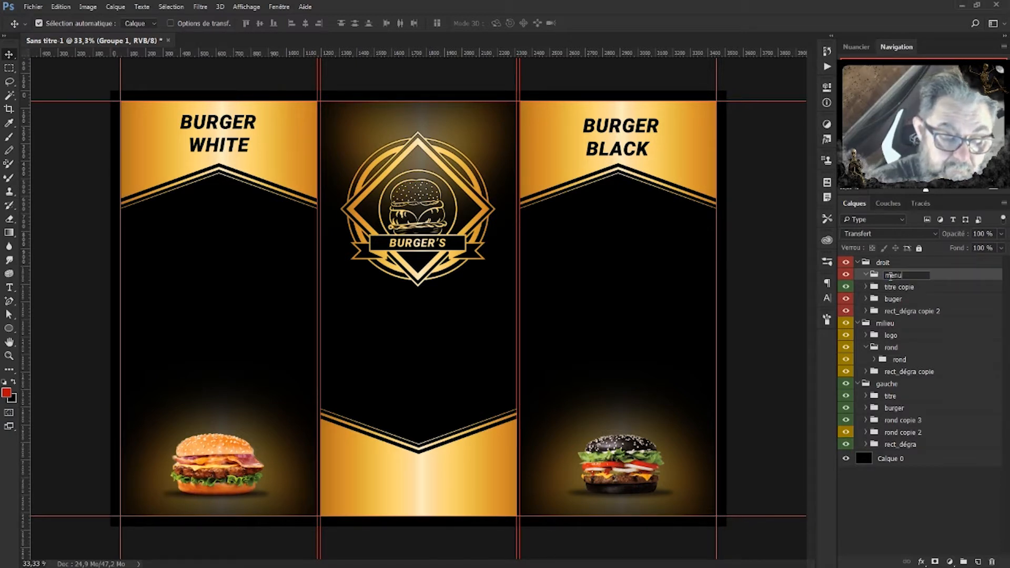
pyautogui.click(959, 278)
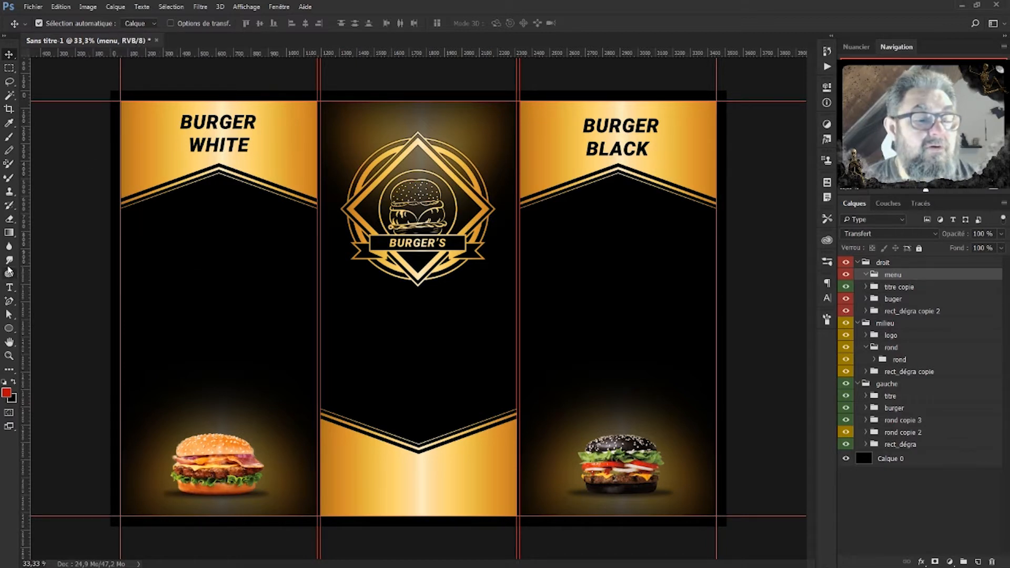
pyautogui.click(9, 288)
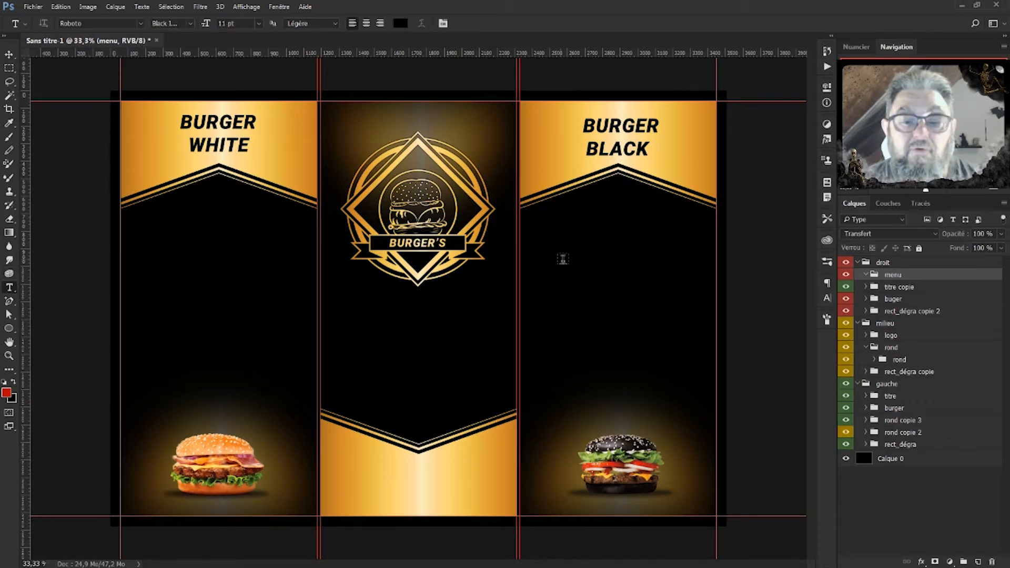
# Paste the LOREM IPSUM menu text in the right panel, colour it gold b77a1e, and nudge it left.
pyautogui.click(546, 236)
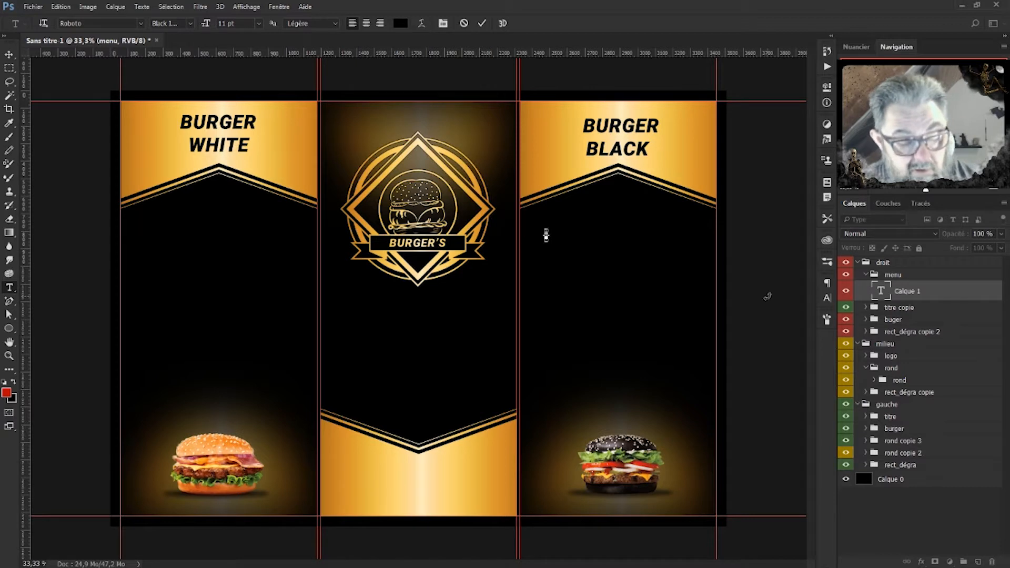
pyautogui.hotkey('ctrl', 'v')
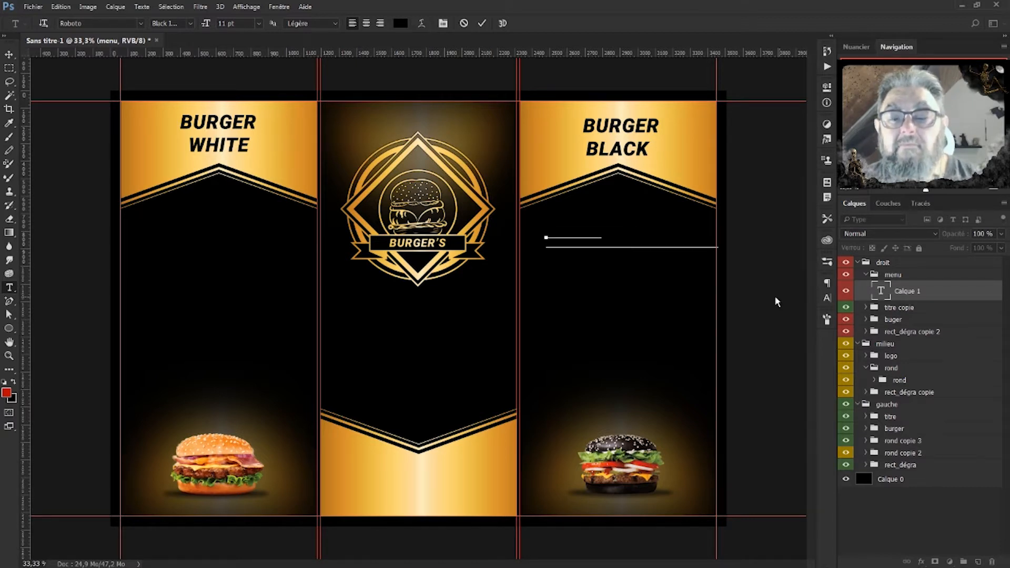
pyautogui.doubleClick(884, 294)
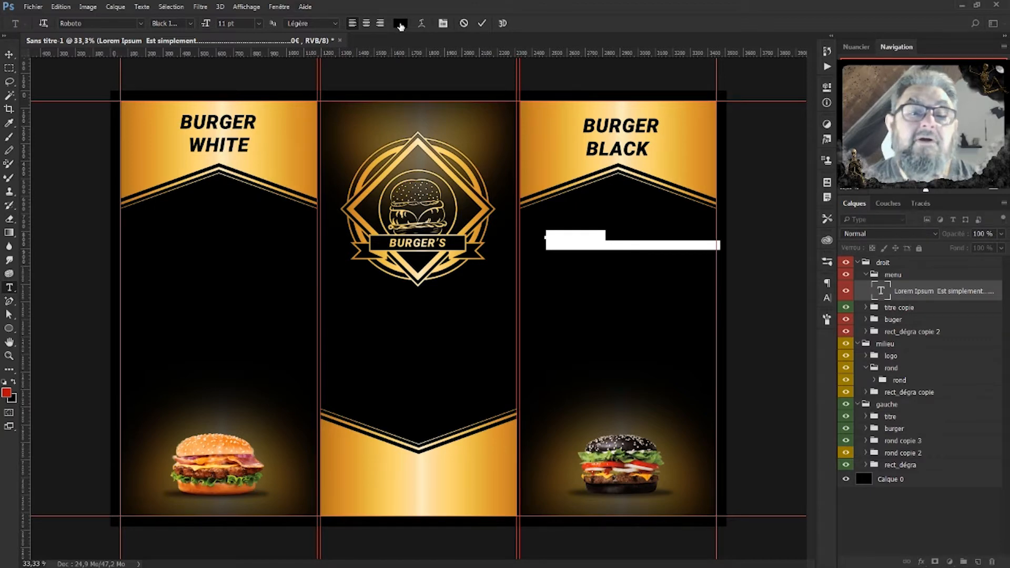
pyautogui.click(401, 24)
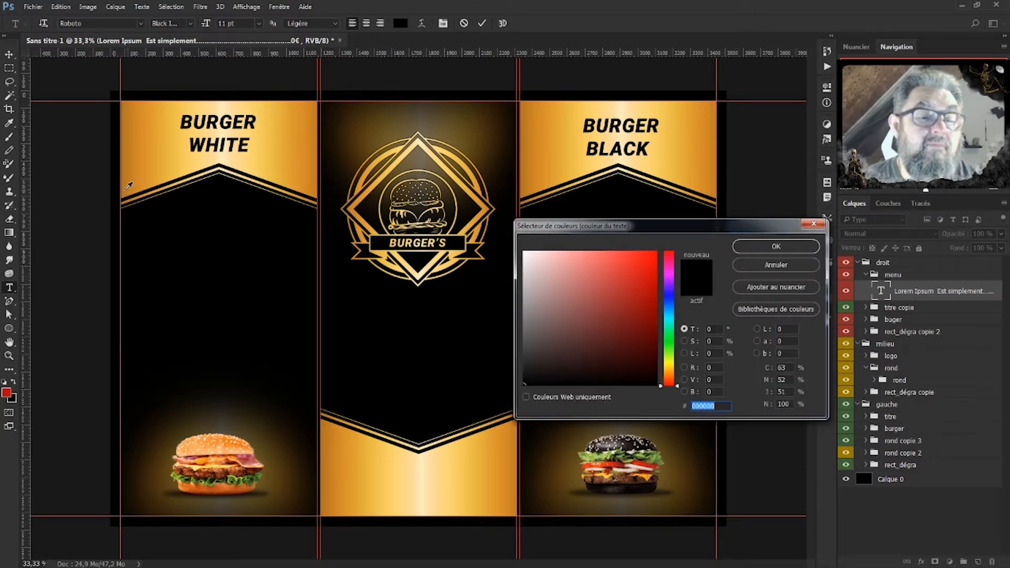
pyautogui.write('b77a1e')
pyautogui.click(773, 246)
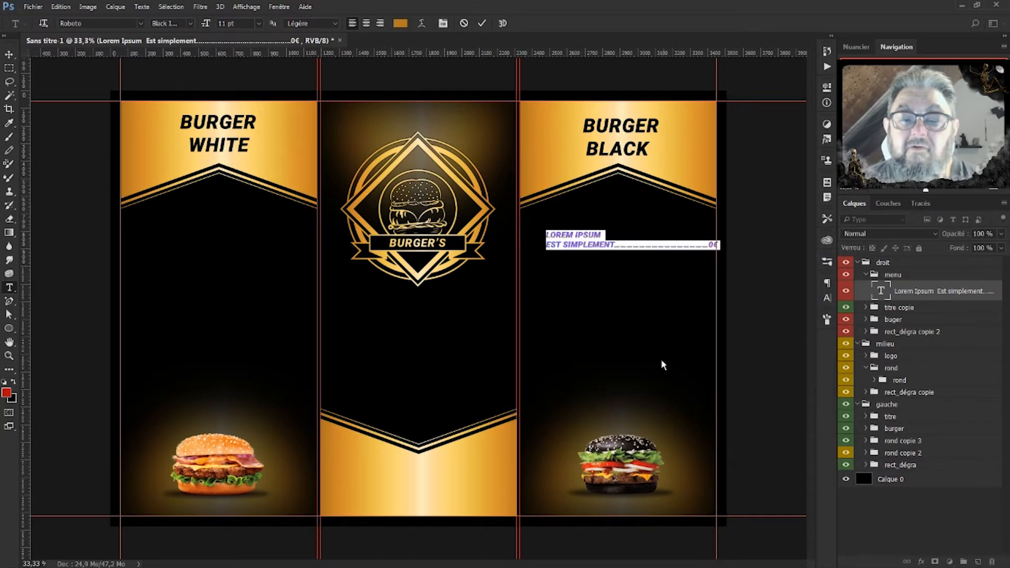
pyautogui.click(883, 292)
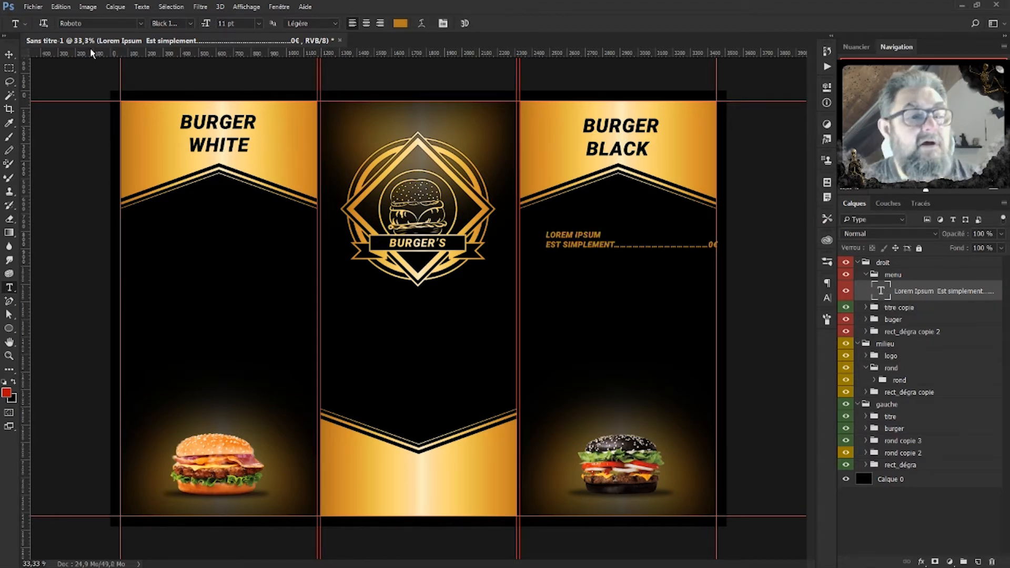
pyautogui.click(8, 59)
pyautogui.hotkey('shift', 'Left')
pyautogui.hotkey('shift', 'Left')
pyautogui.hotkey('shift', 'Left')
pyautogui.hotkey('shift', 'Left')
pyautogui.hotkey('shift', 'Left')
pyautogui.hotkey('shift', 'Left')
pyautogui.hotkey('shift', 'Left')
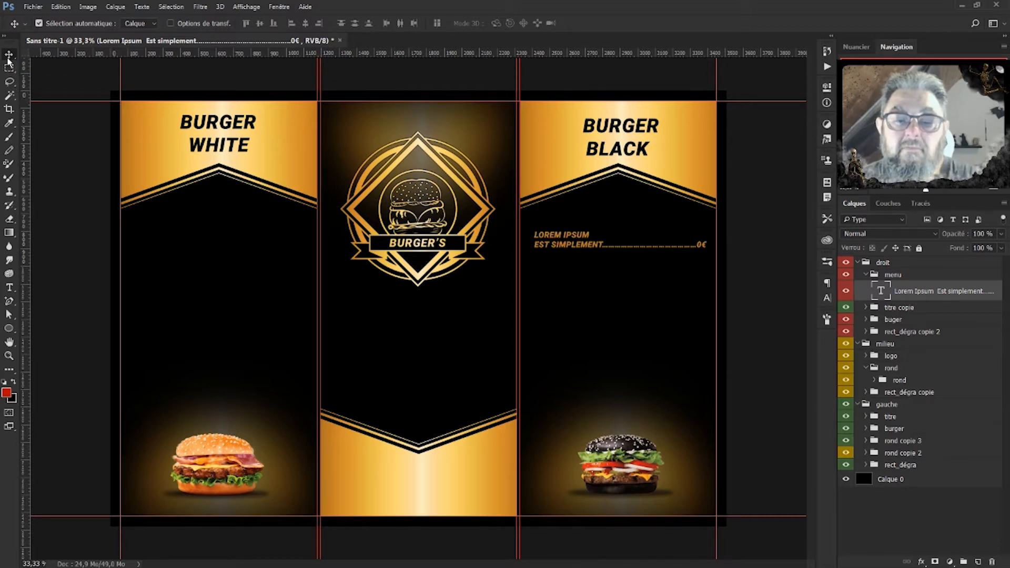
# Nudge the gold menu line left, then shift it slightly right and up with Free Transform.
pyautogui.hotkey('shift', 'Left')
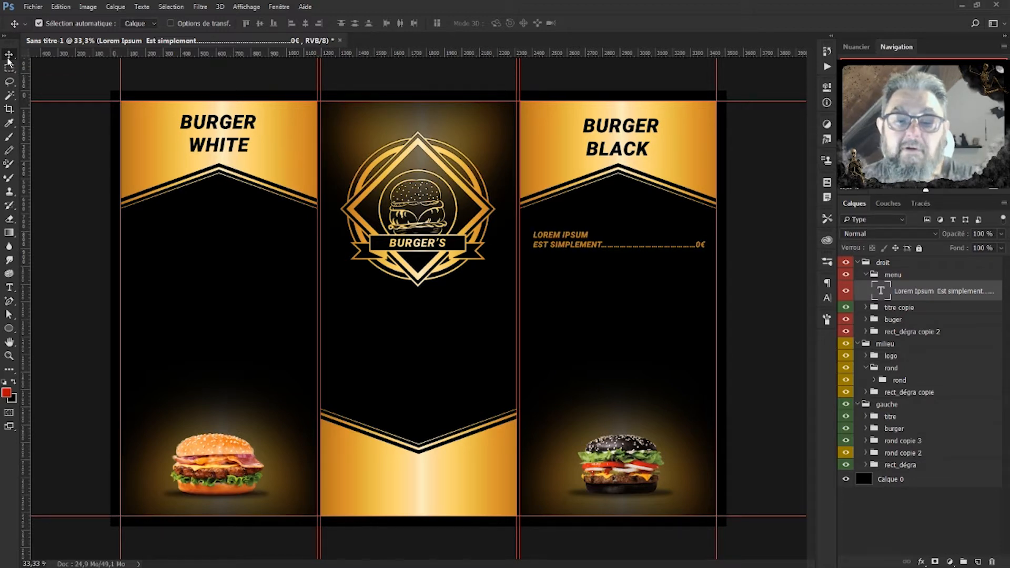
pyautogui.hotkey('ctrl', 't')
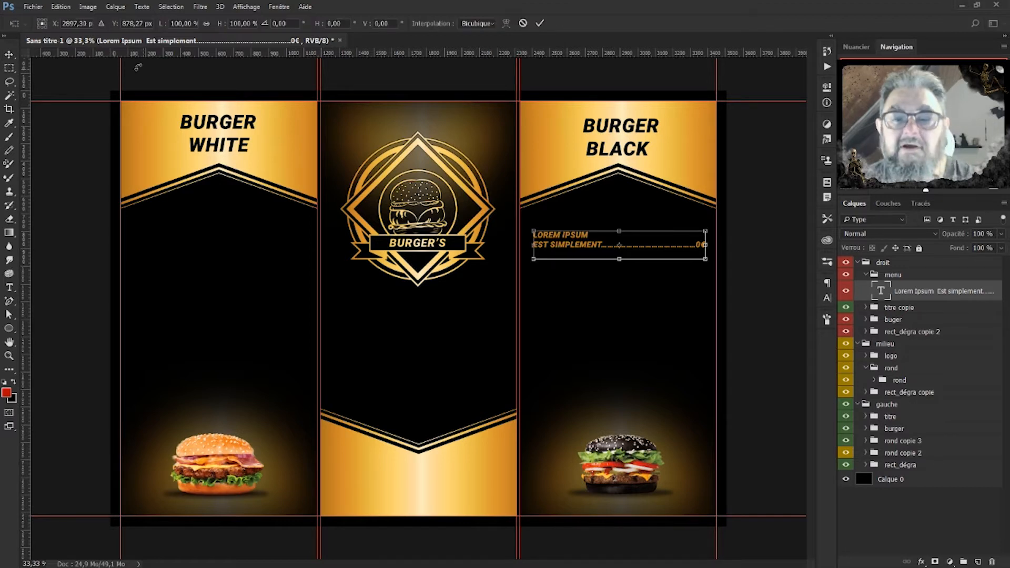
pyautogui.moveTo(572, 247); pyautogui.dragTo(574, 246)
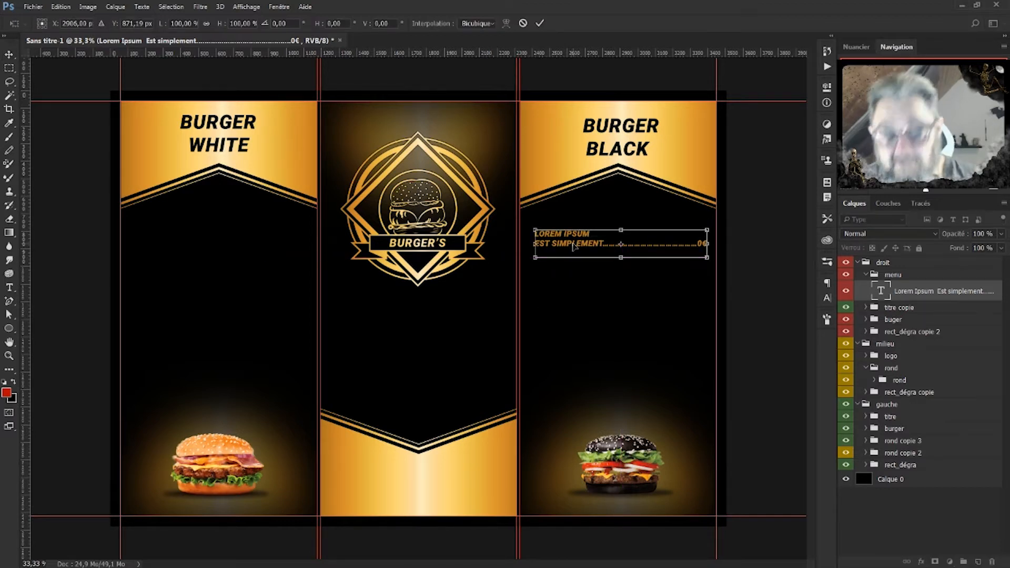
pyautogui.press('Return')
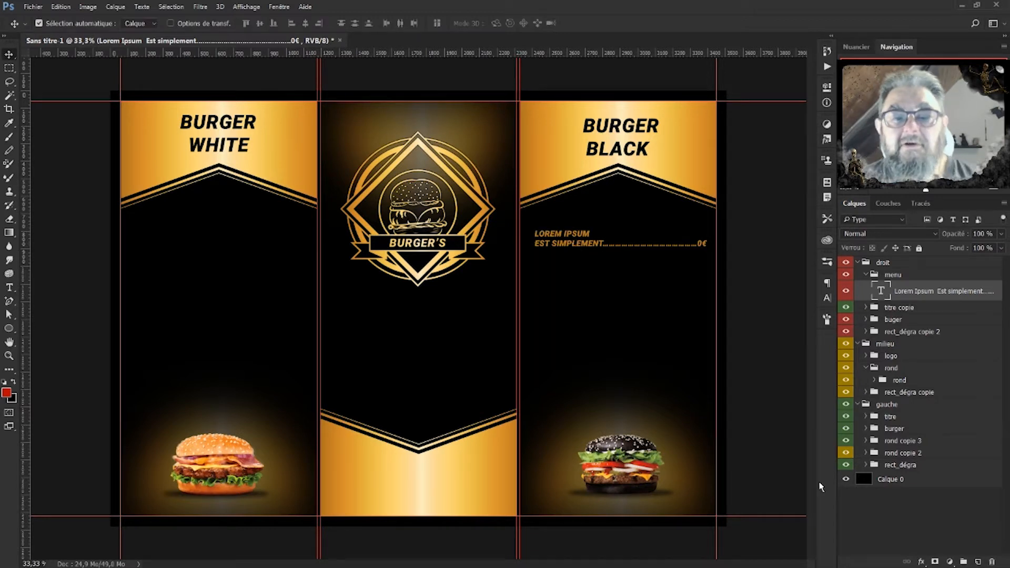
# Change the LOREM IPSUM menu line's font style from Black Italic to Roboto Medium.
pyautogui.doubleClick(880, 290)
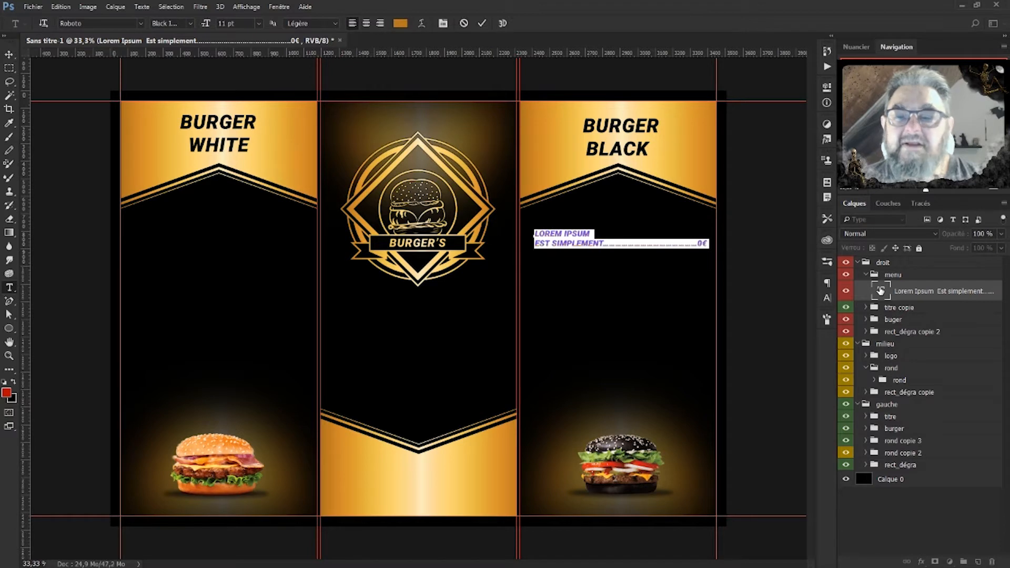
pyautogui.click(828, 298)
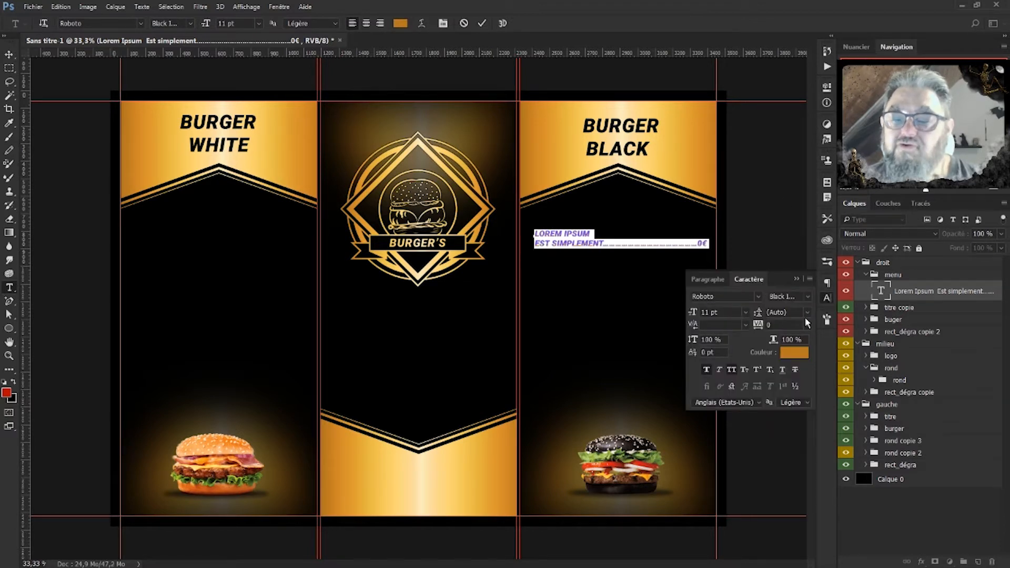
pyautogui.click(808, 298)
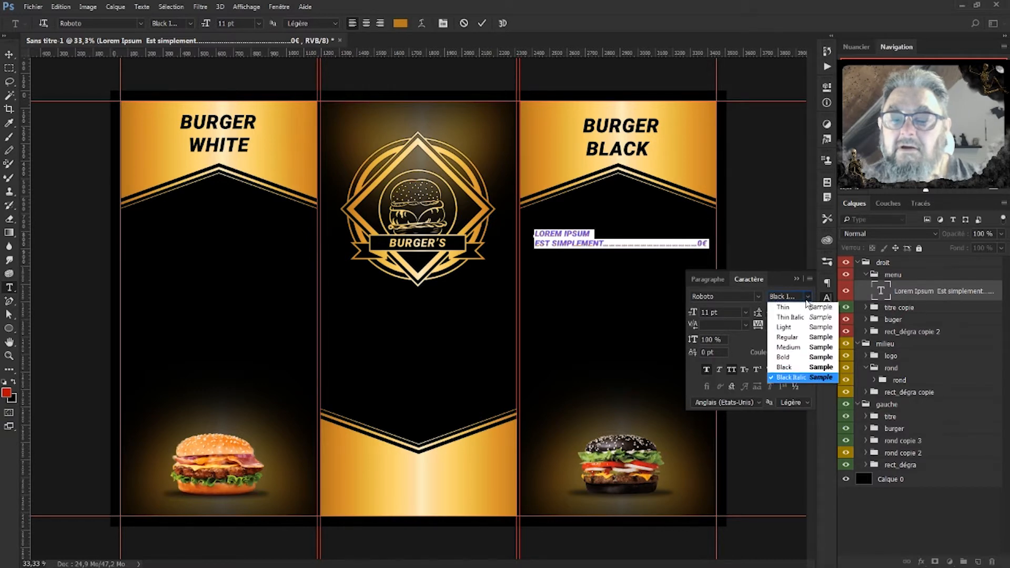
pyautogui.click(803, 348)
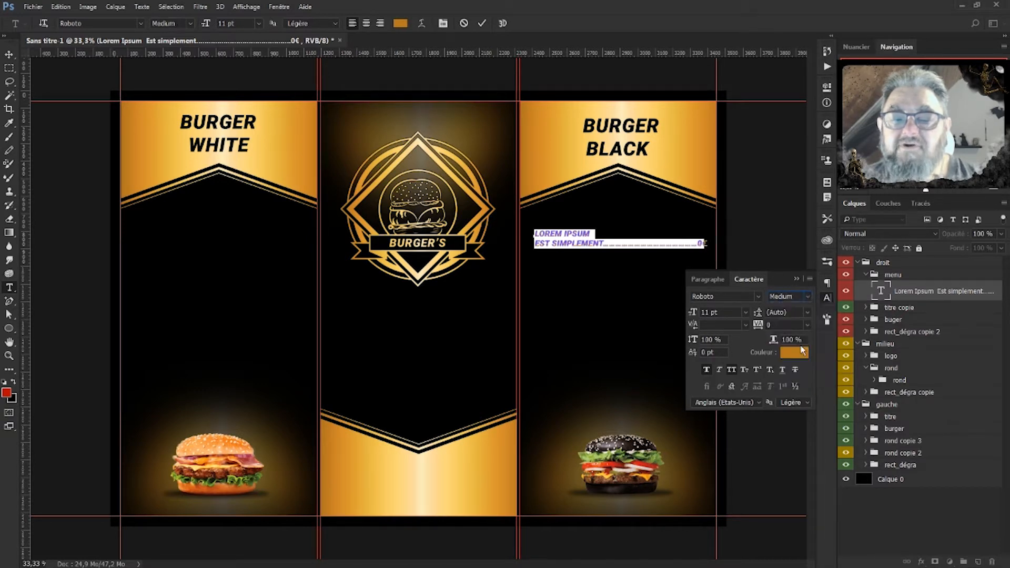
pyautogui.click(903, 292)
pyautogui.press('v')
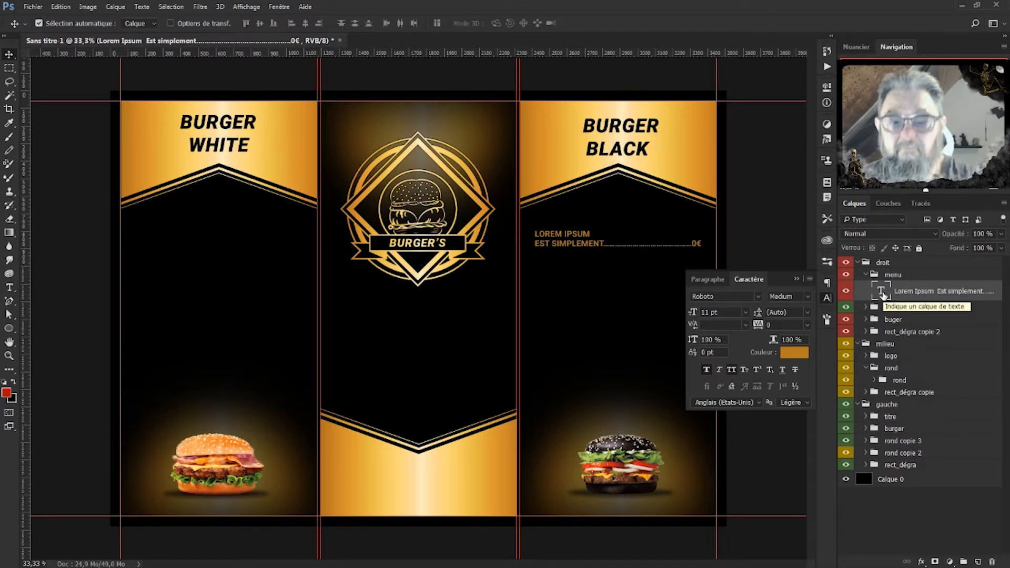
pyautogui.press('ctrl')
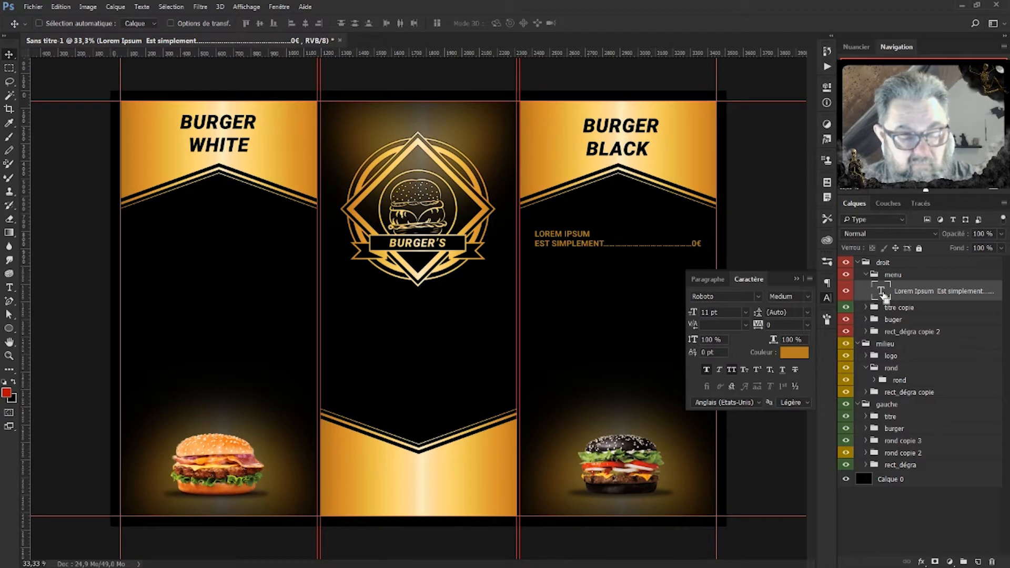
pyautogui.hotkey('ctrl', 't')
# Shift the menu line slightly right, then add second and third copies stacked below it.
pyautogui.moveTo(585, 242); pyautogui.dragTo(588, 242)
pyautogui.press('Return')
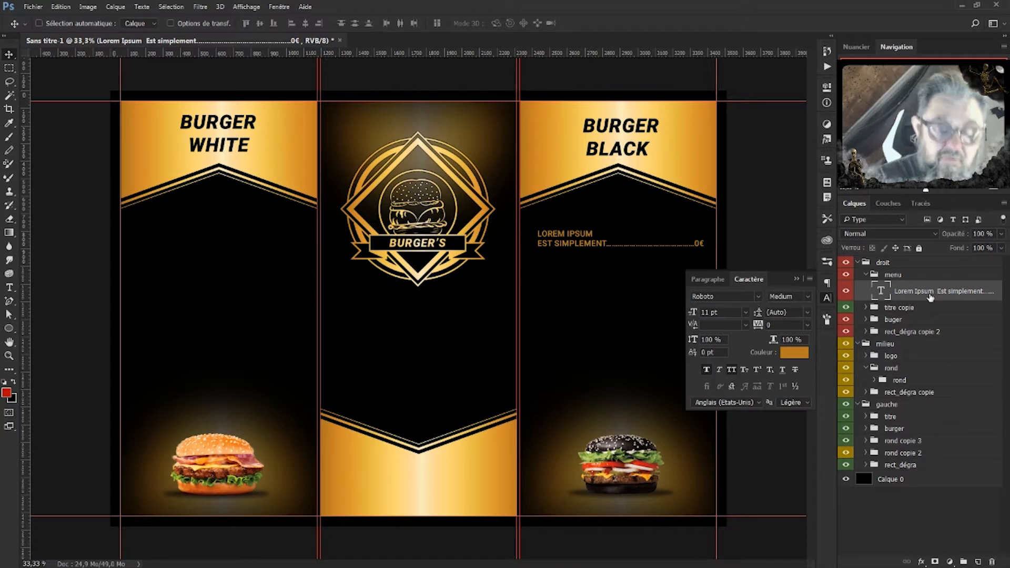
pyautogui.hotkey('ctrl', 'j')
pyautogui.hotkey('shift', 'Down')
pyautogui.hotkey('shift', 'Down')
pyautogui.hotkey('shift', 'Down')
pyautogui.hotkey('shift', 'Down')
pyautogui.hotkey('shift', 'Down')
pyautogui.hotkey('shift', 'Down')
pyautogui.hotkey('shift', 'Down')
pyautogui.hotkey('shift', 'Down')
pyautogui.hotkey('shift', 'Down')
pyautogui.hotkey('shift', 'Down')
pyautogui.hotkey('shift', 'Down')
pyautogui.hotkey('shift', 'Down')
pyautogui.hotkey('shift', 'Down')
pyautogui.hotkey('shift', 'Down')
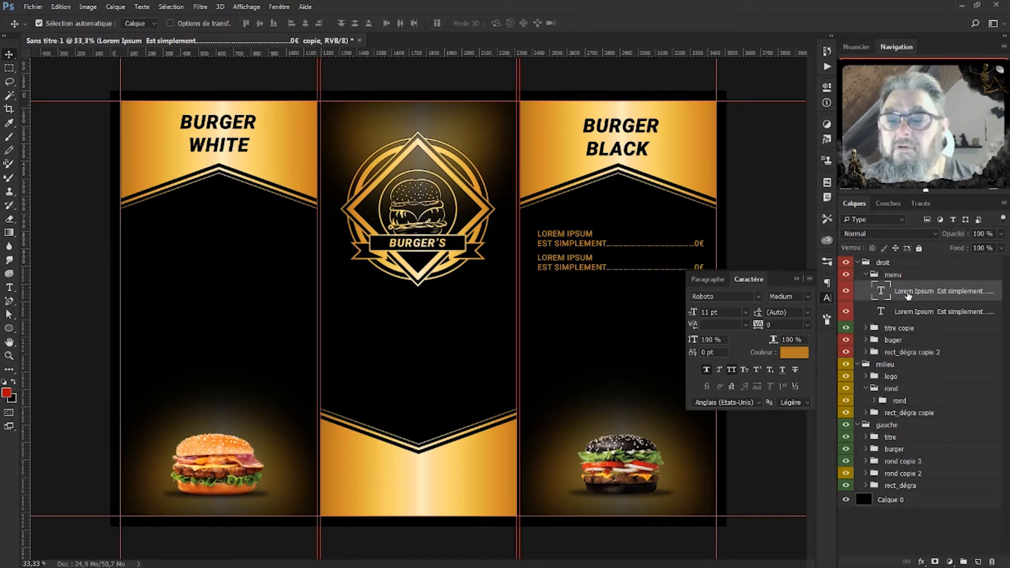
pyautogui.hotkey('ctrl', 'j')
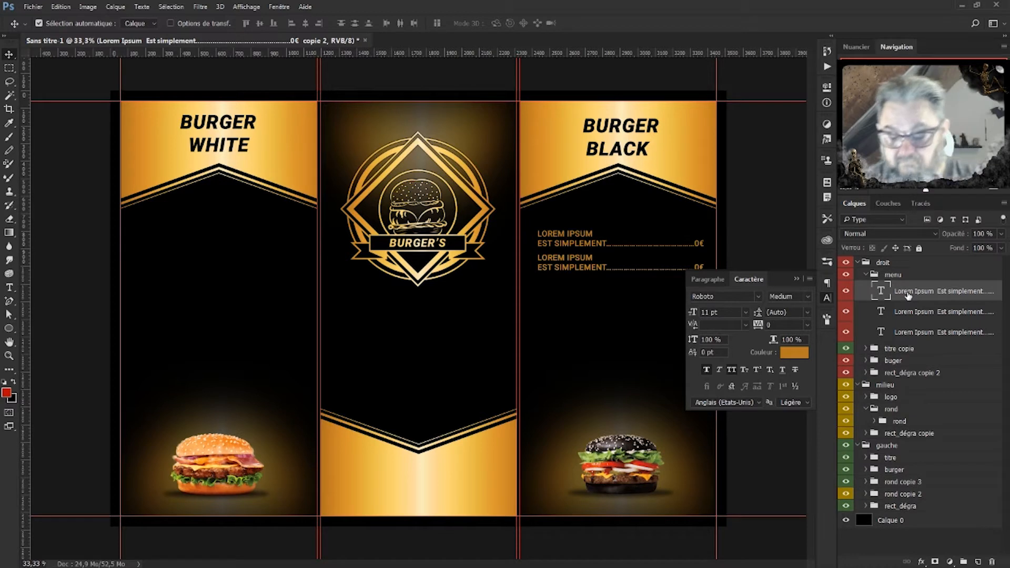
pyautogui.hotkey('shift', 'Down')
pyautogui.hotkey('shift', 'Down')
pyautogui.hotkey('shift', 'Down')
pyautogui.hotkey('shift', 'Down')
pyautogui.hotkey('shift', 'Down')
pyautogui.hotkey('shift', 'Down')
pyautogui.hotkey('shift', 'Down')
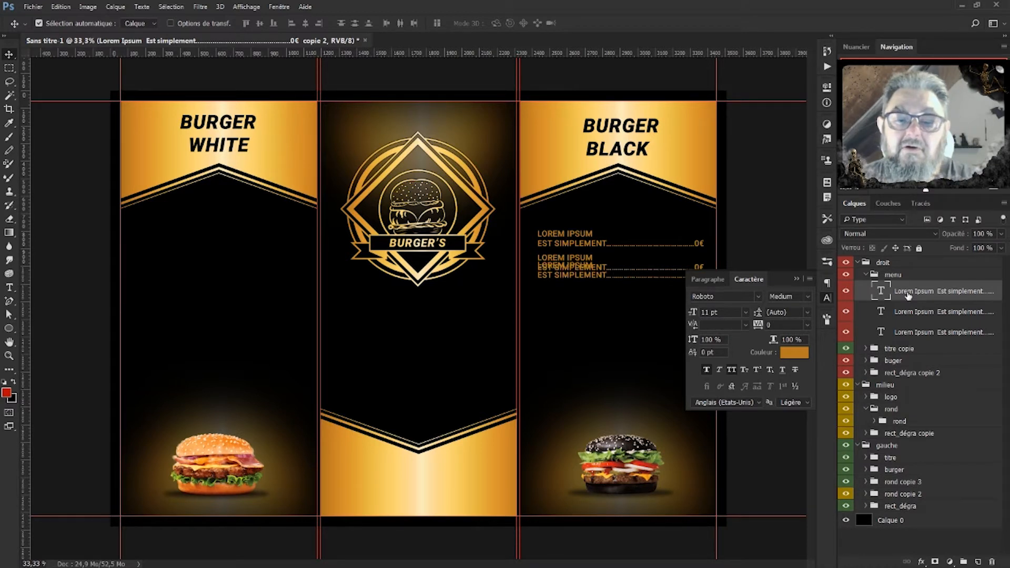
pyautogui.hotkey('shift', 'Down')
pyautogui.hotkey('shift', 'Down')
pyautogui.hotkey('shift', 'Down')
pyautogui.hotkey('shift', 'Down')
pyautogui.hotkey('shift', 'Down')
pyautogui.hotkey('shift', 'Down')
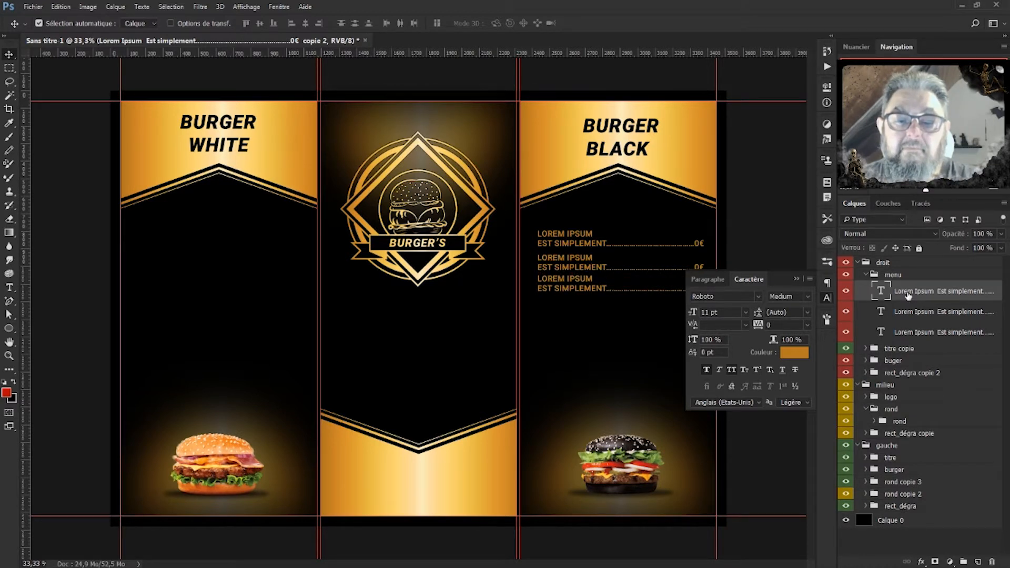
pyautogui.hotkey('shift', 'Down')
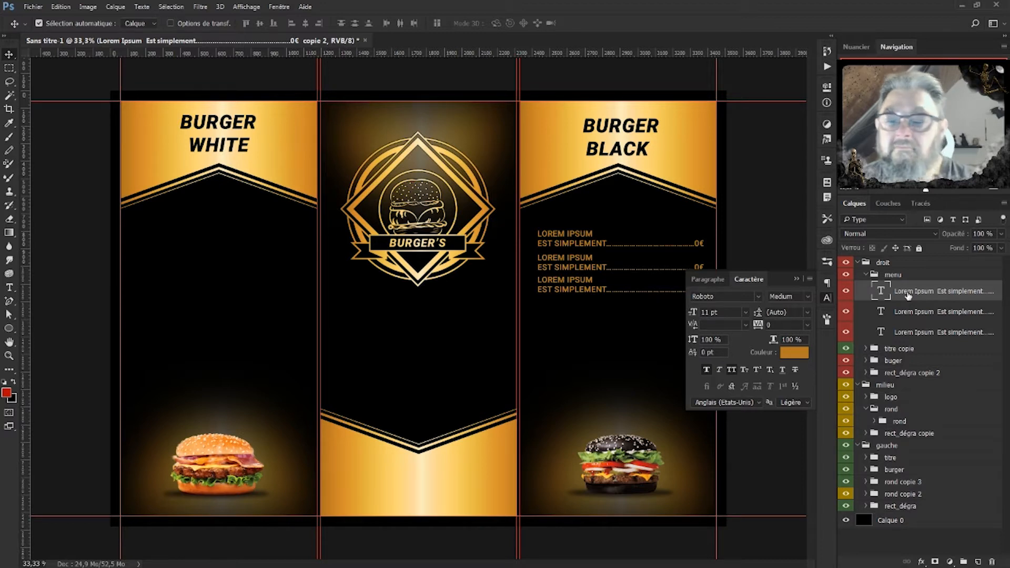
# Add fourth, fifth and sixth menu line copies below, then close the character settings.
pyautogui.hotkey('ctrl', 'j')
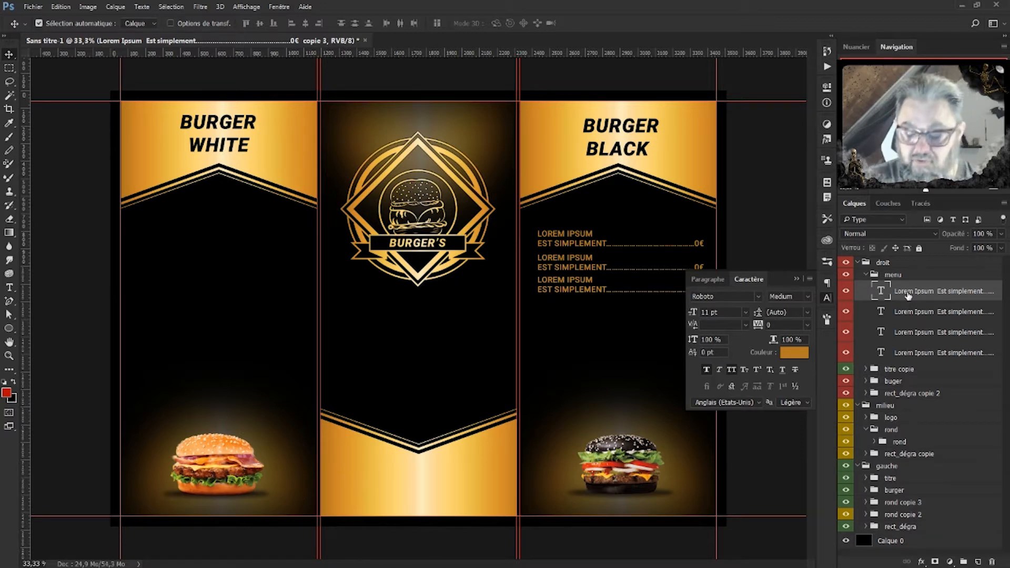
pyautogui.hotkey('shift', 'Down')
pyautogui.hotkey('shift', 'Down')
pyautogui.hotkey('shift', 'Down')
pyautogui.hotkey('shift', 'Down')
pyautogui.hotkey('shift', 'Down')
pyautogui.hotkey('shift', 'Down')
pyautogui.hotkey('shift', 'Down')
pyautogui.hotkey('shift', 'Down')
pyautogui.hotkey('shift', 'Down')
pyautogui.hotkey('shift', 'Down')
pyautogui.hotkey('shift', 'Down')
pyautogui.hotkey('shift', 'Down')
pyautogui.hotkey('shift', 'Down')
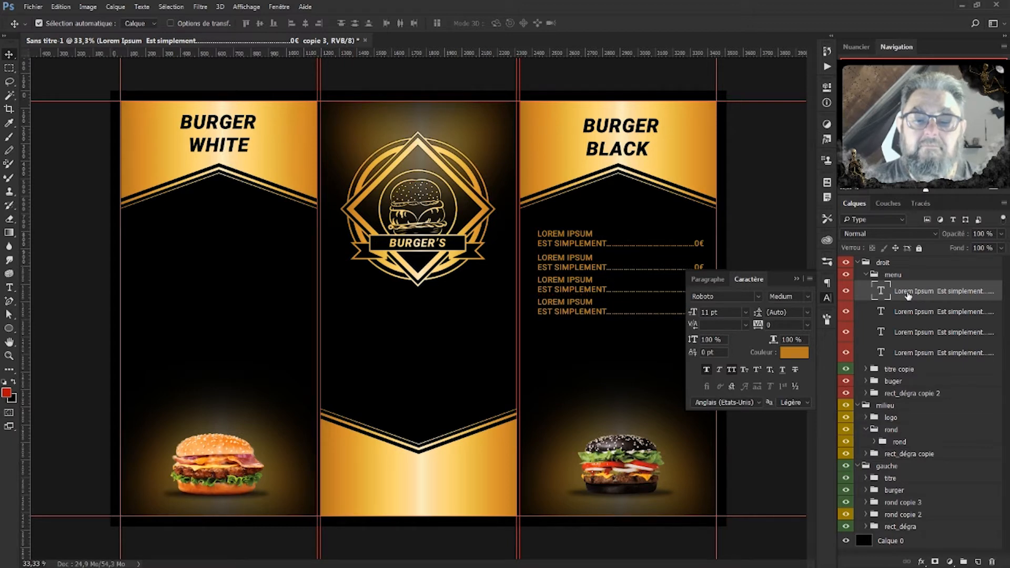
pyautogui.hotkey('ctrl', 'j')
pyautogui.hotkey('shift', 'Down')
pyautogui.hotkey('shift', 'Down')
pyautogui.hotkey('shift', 'Down')
pyautogui.hotkey('shift', 'Down')
pyautogui.hotkey('shift', 'Down')
pyautogui.hotkey('shift', 'Down')
pyautogui.hotkey('shift', 'Down')
pyautogui.hotkey('shift', 'Down')
pyautogui.hotkey('shift', 'Down')
pyautogui.hotkey('shift', 'Down')
pyautogui.hotkey('shift', 'Down')
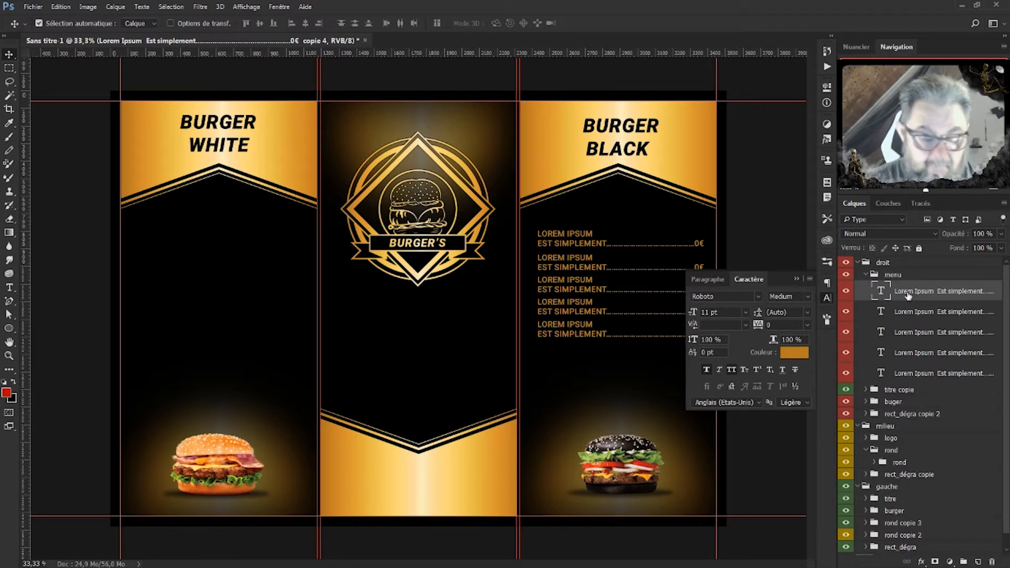
pyautogui.hotkey('ctrl', 'j')
pyautogui.hotkey('shift', 'Down')
pyautogui.hotkey('shift', 'Down')
pyautogui.hotkey('shift', 'Down')
pyautogui.hotkey('shift', 'Down')
pyautogui.hotkey('shift', 'Down')
pyautogui.hotkey('shift', 'Down')
pyautogui.hotkey('shift', 'Down')
pyautogui.hotkey('shift', 'Down')
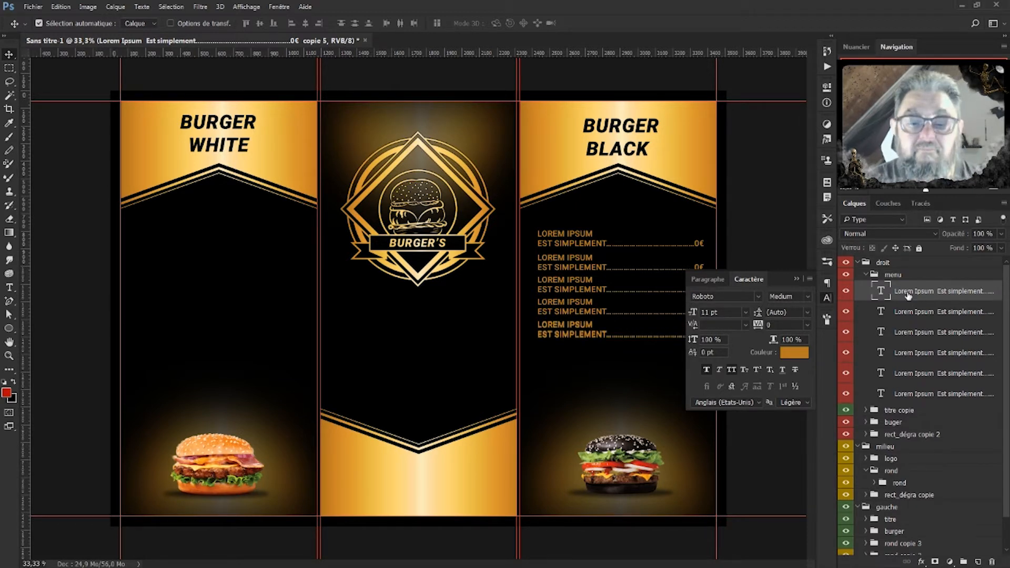
pyautogui.hotkey('shift', 'Down')
pyautogui.hotkey('shift', 'Down')
pyautogui.hotkey('shift', 'Down')
pyautogui.hotkey('shift', 'Down')
pyautogui.hotkey('shift', 'Down')
pyautogui.hotkey('shift', 'Down')
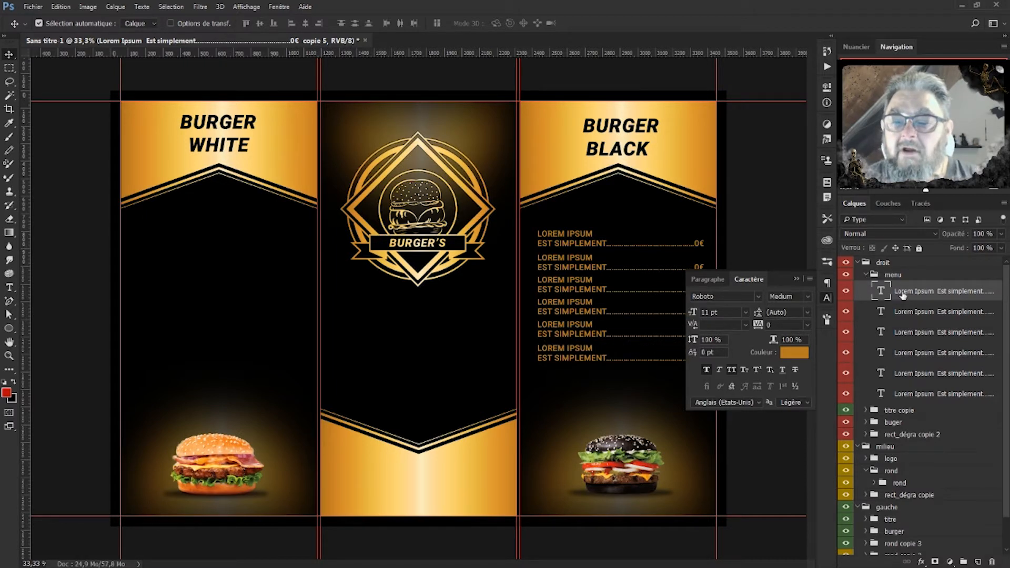
pyautogui.doubleClick(882, 290)
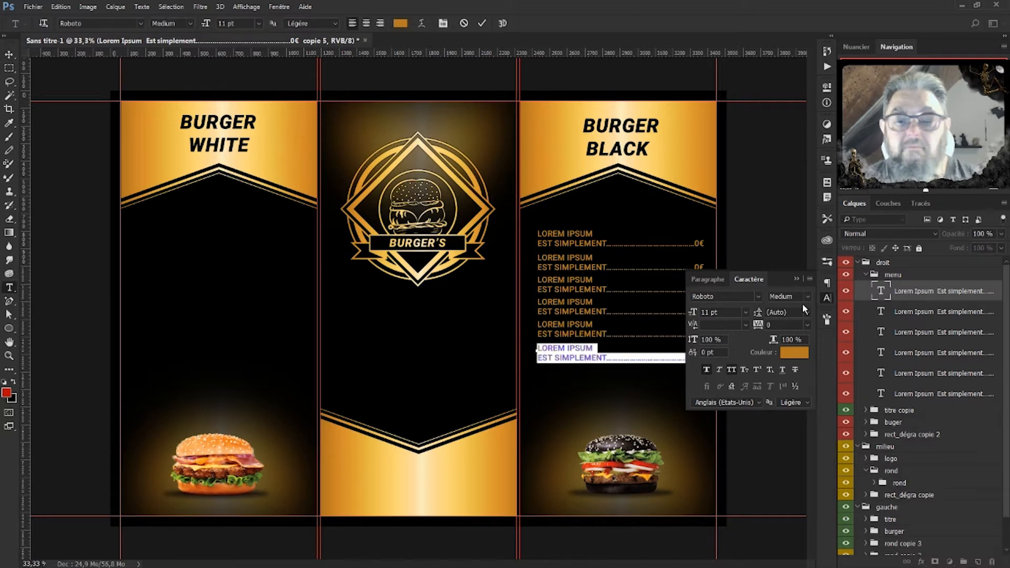
pyautogui.click(798, 280)
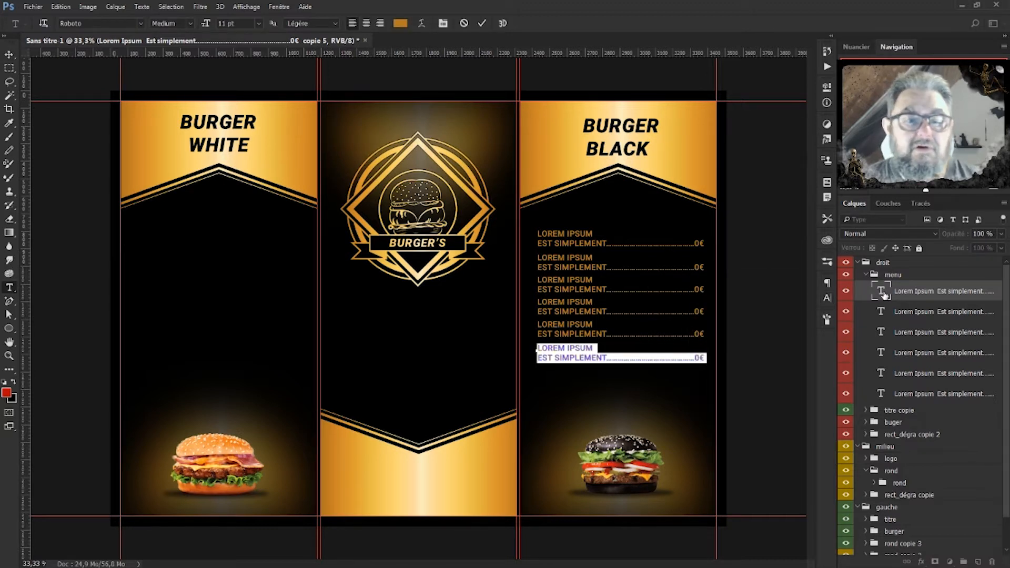
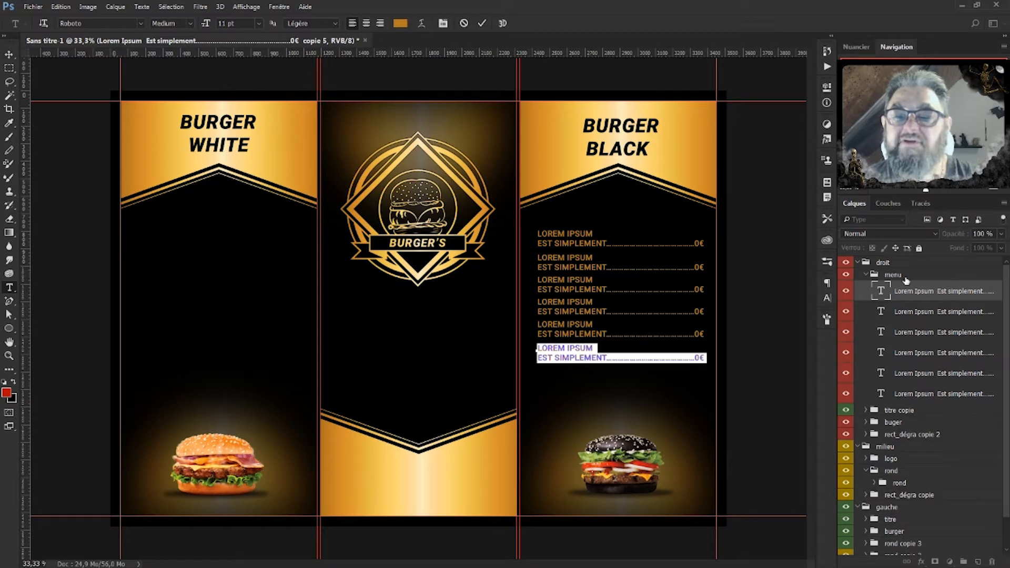
# Commit the last price line and collapse the right-panel menu group.
pyautogui.click(888, 295)
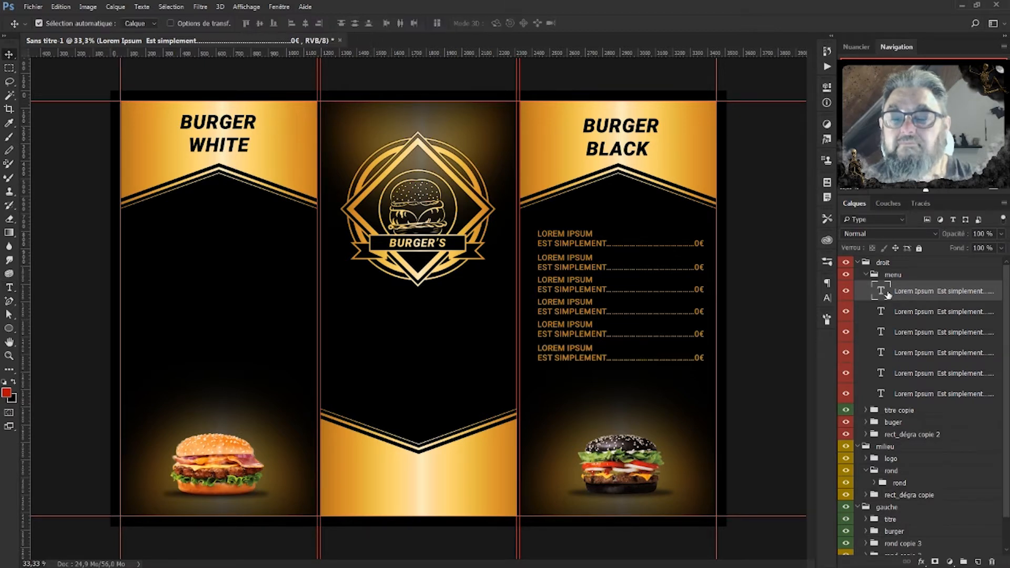
pyautogui.click(867, 275)
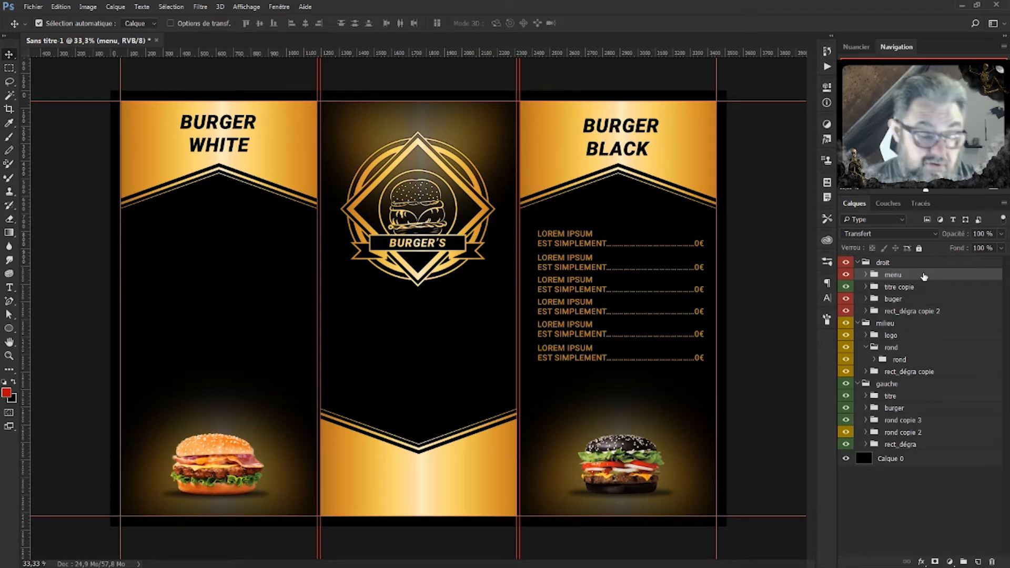
# Duplicate the menu group into gauche and move the copy onto the Burger White panel.
pyautogui.hotkey('ctrl', 'j')
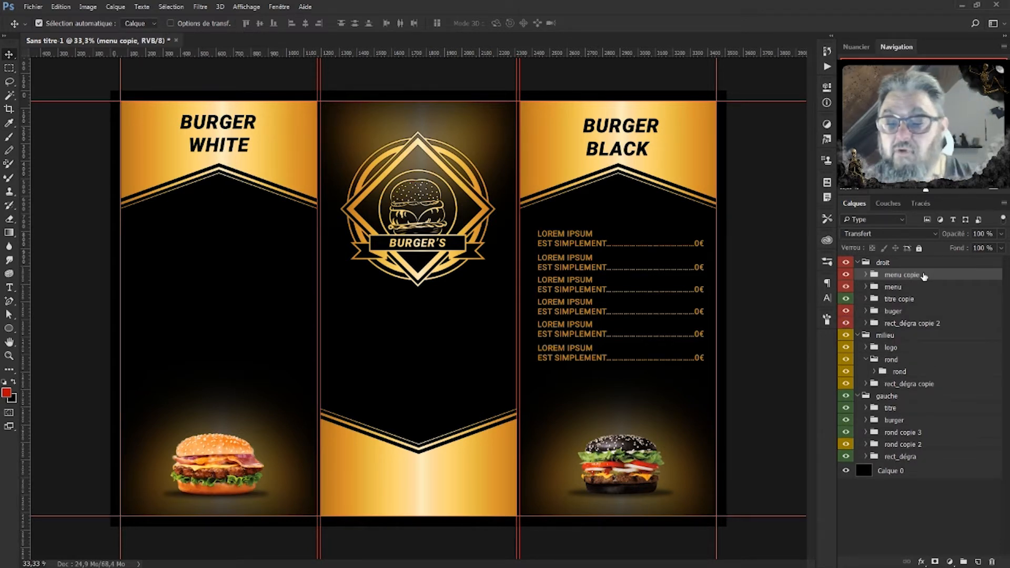
pyautogui.moveTo(924, 276); pyautogui.dragTo(912, 405)
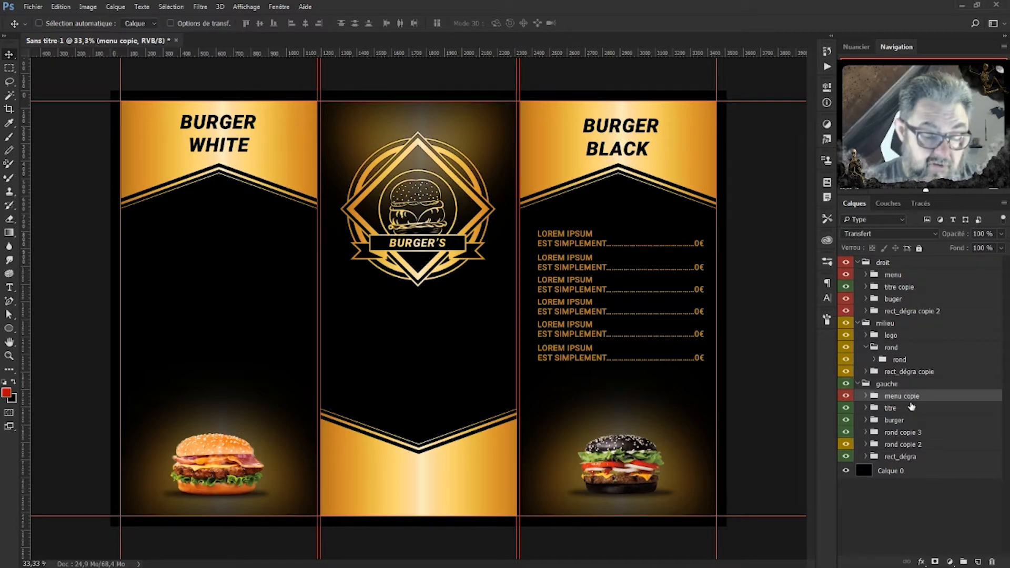
pyautogui.hotkey('ctrl', 't')
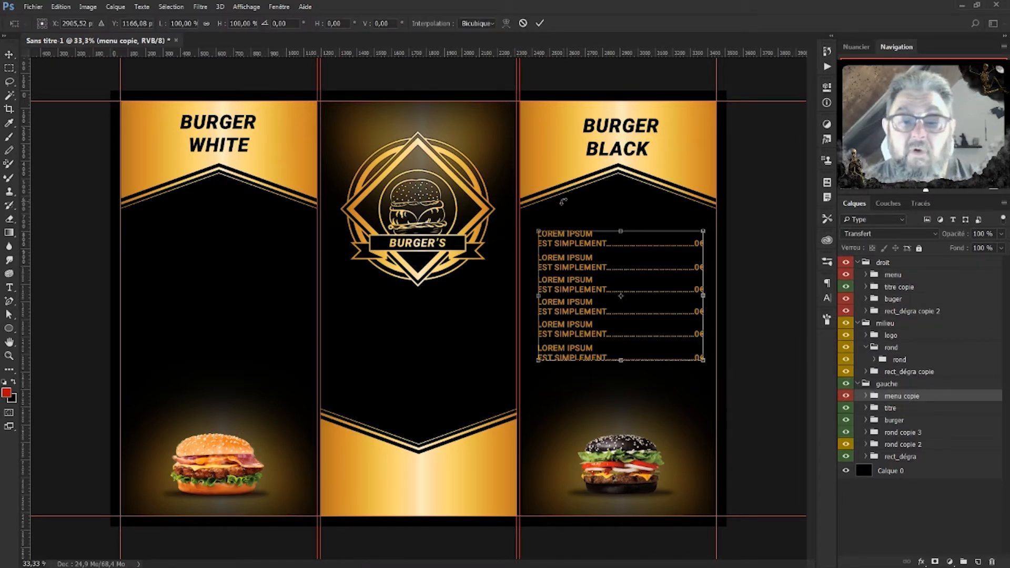
pyautogui.moveTo(583, 240); pyautogui.dragTo(179, 239)
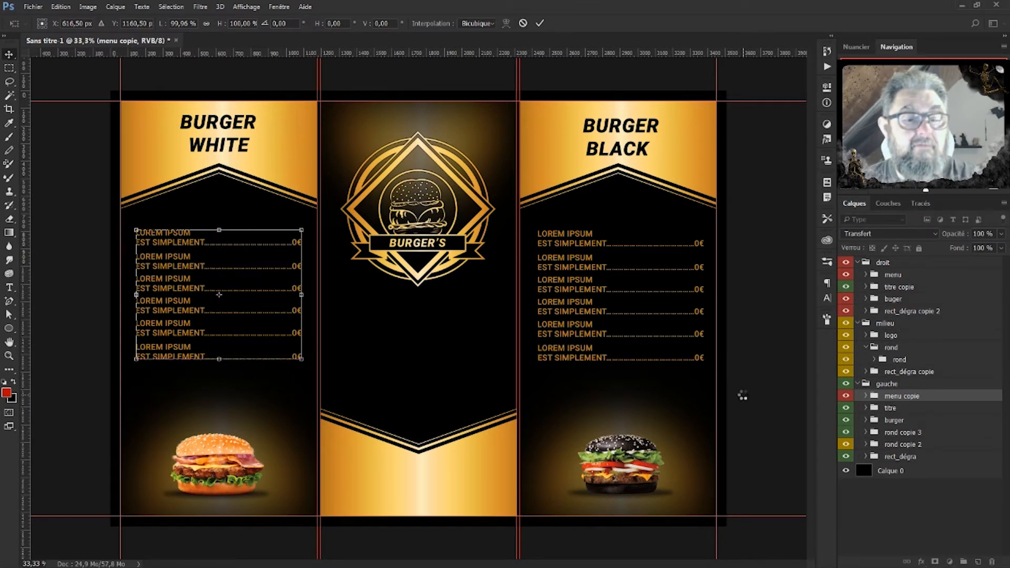
pyautogui.press('Return')
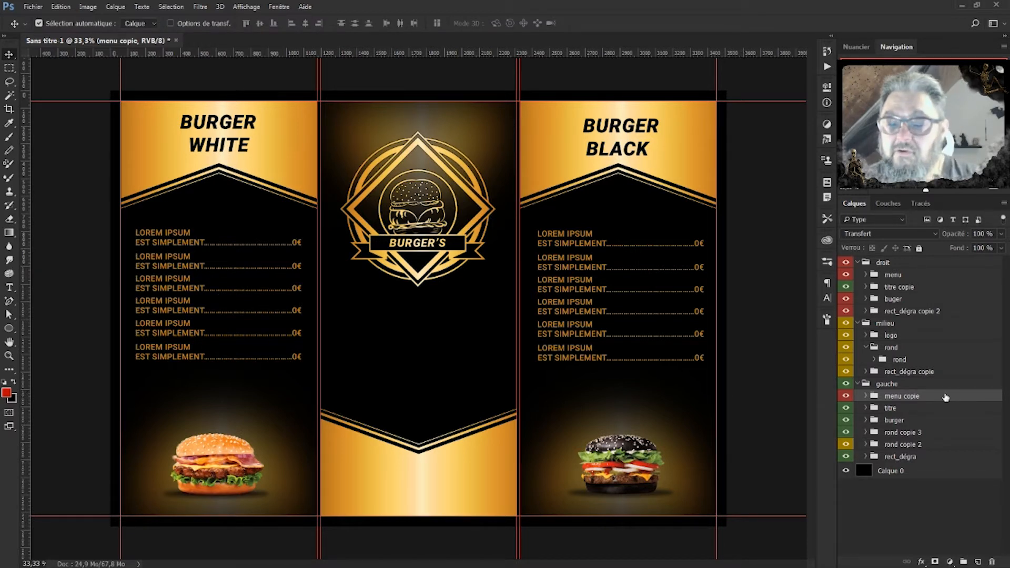
# Label gauche green and droit red, collapse the rond group, and select logo.
pyautogui.rightClick(910, 388)
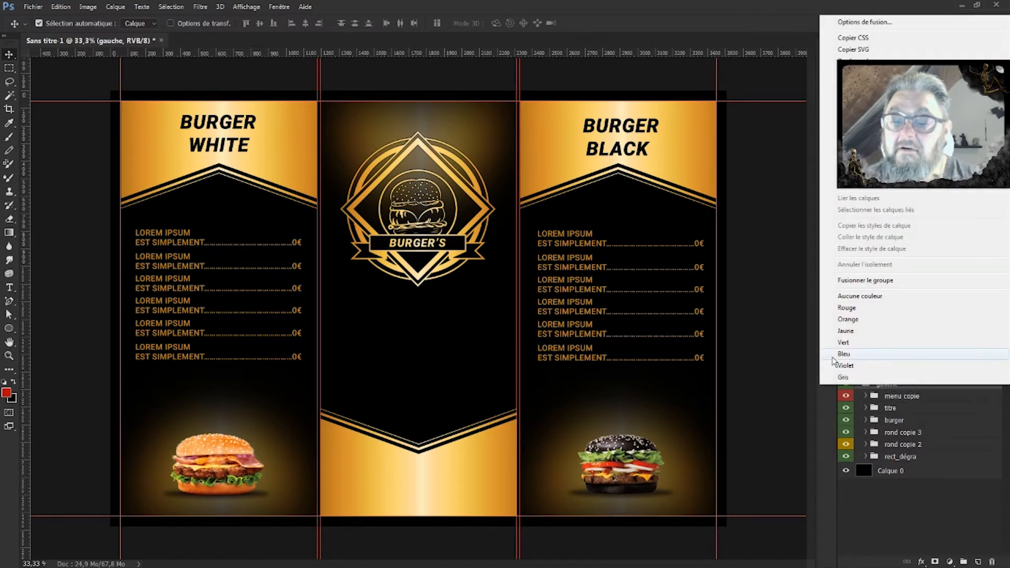
pyautogui.click(845, 345)
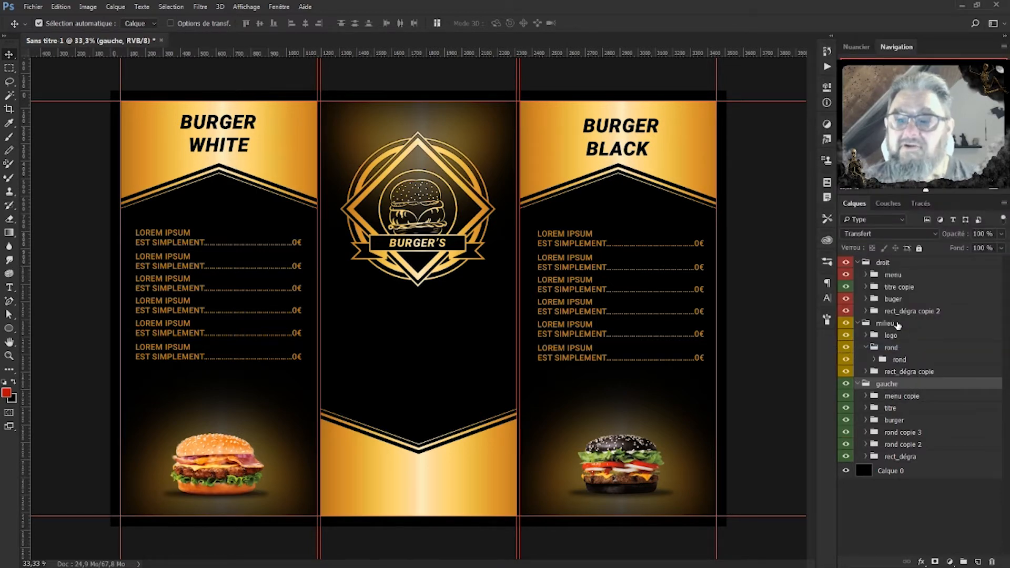
pyautogui.rightClick(893, 266)
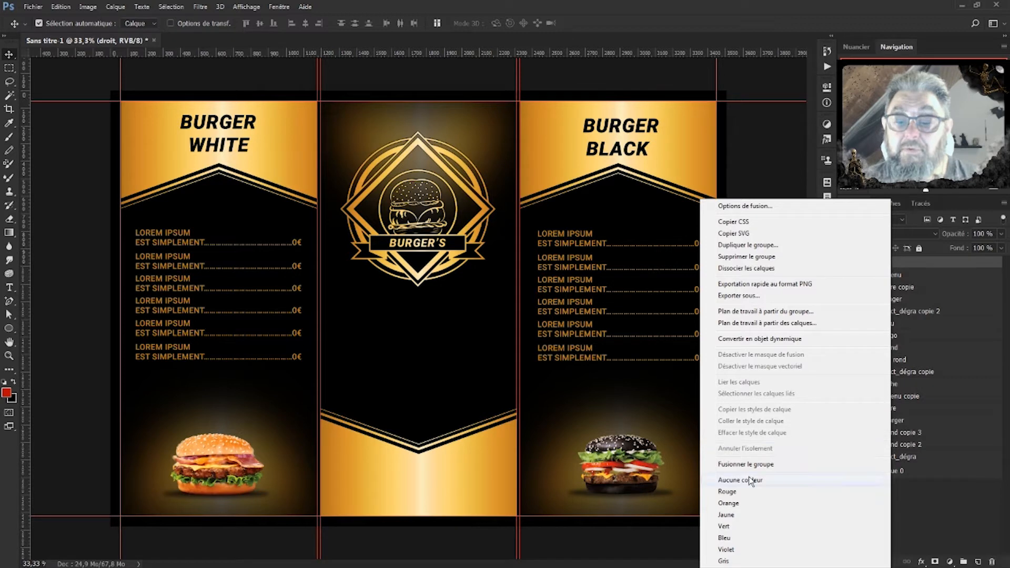
pyautogui.click(740, 492)
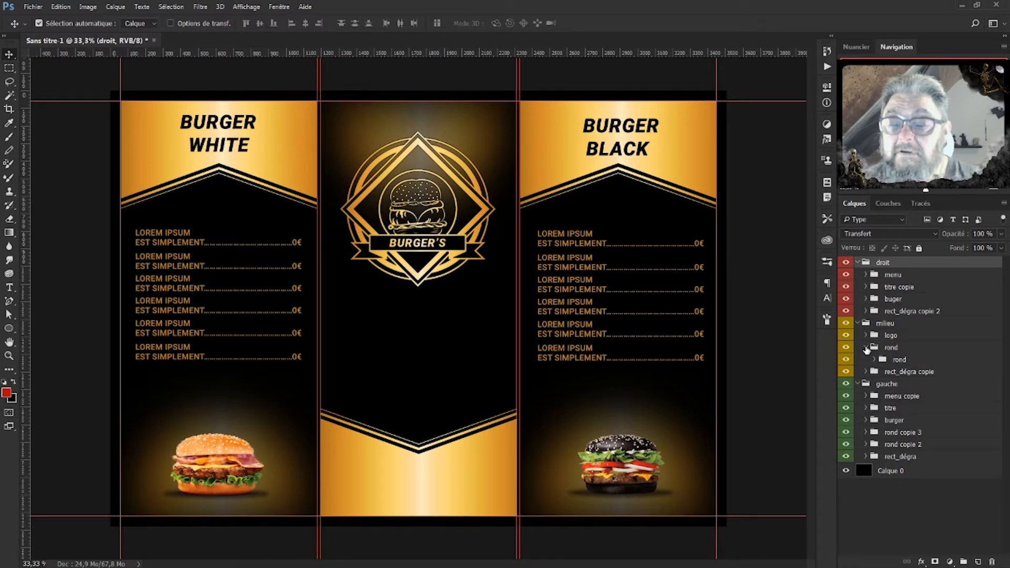
pyautogui.click(866, 348)
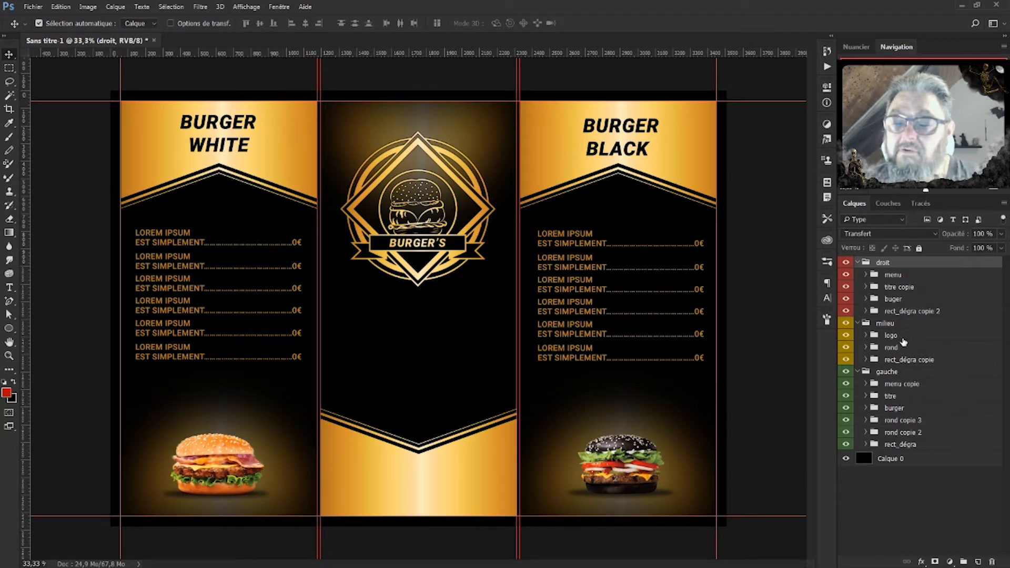
pyautogui.click(904, 338)
# Create a new group above logo in milieu and name it titre.
pyautogui.hotkey('ctrl', 'g')
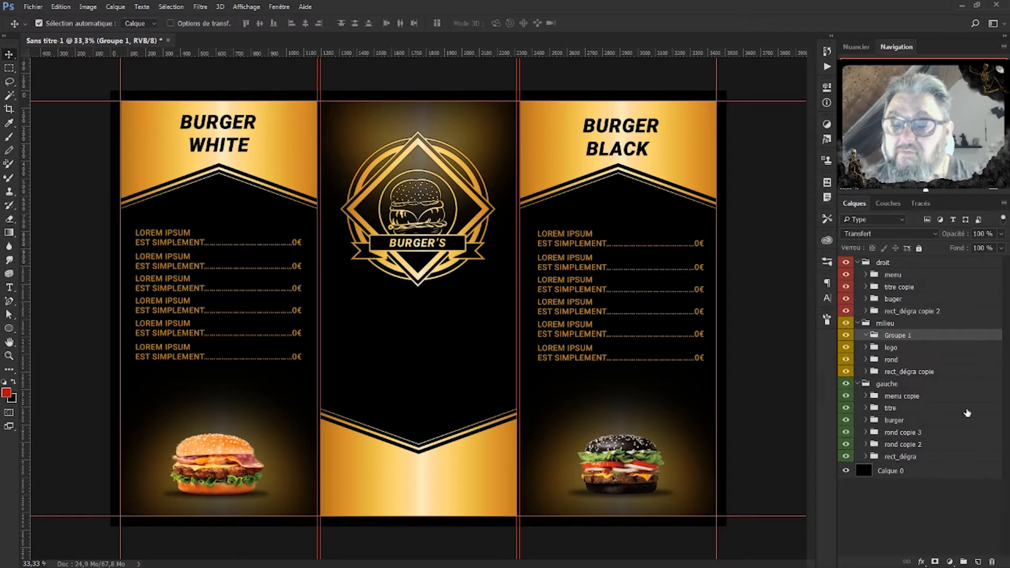
pyautogui.doubleClick(896, 336)
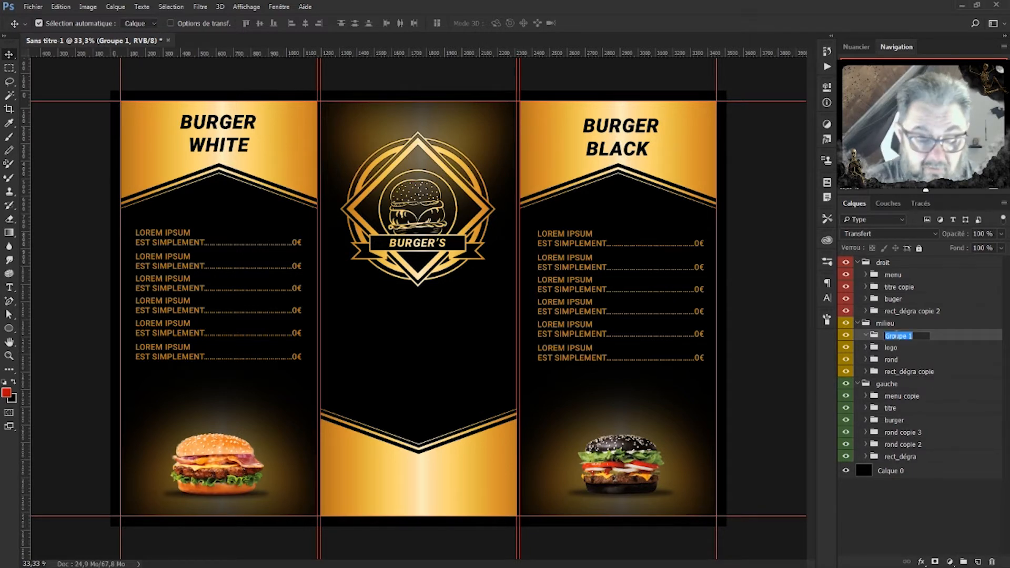
pyautogui.write('c')
pyautogui.write('itre')
pyautogui.press('Return')
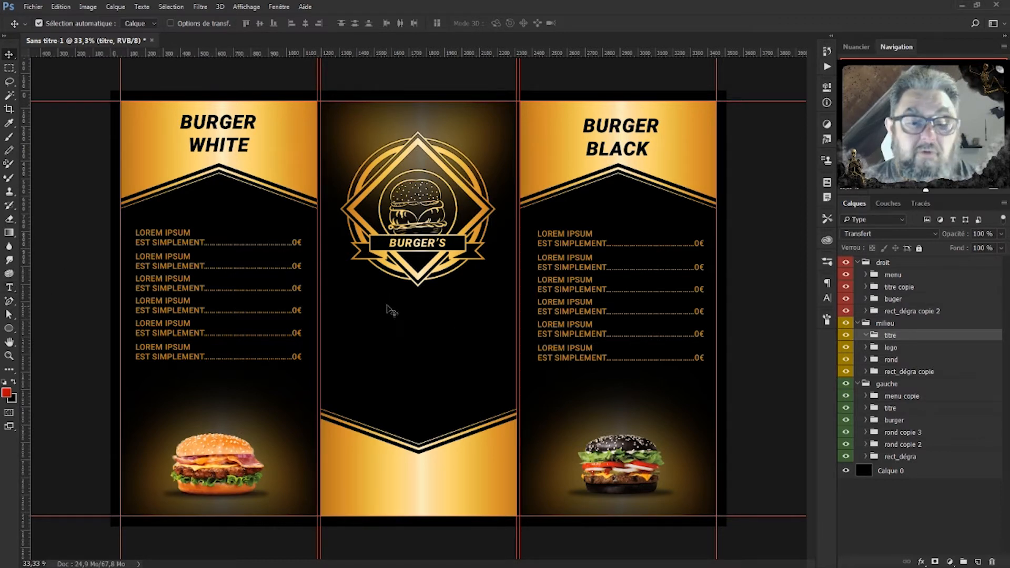
# Paste TOUTE L'ÉQUIPE VOUS into the titre group and enlarge it to about 132%.
pyautogui.click(393, 326)
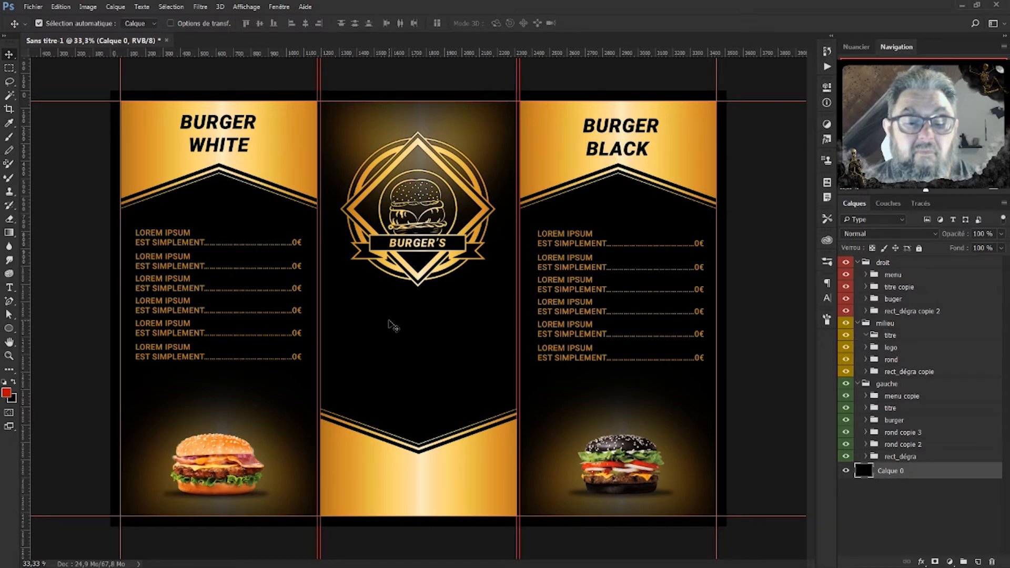
pyautogui.click(8, 288)
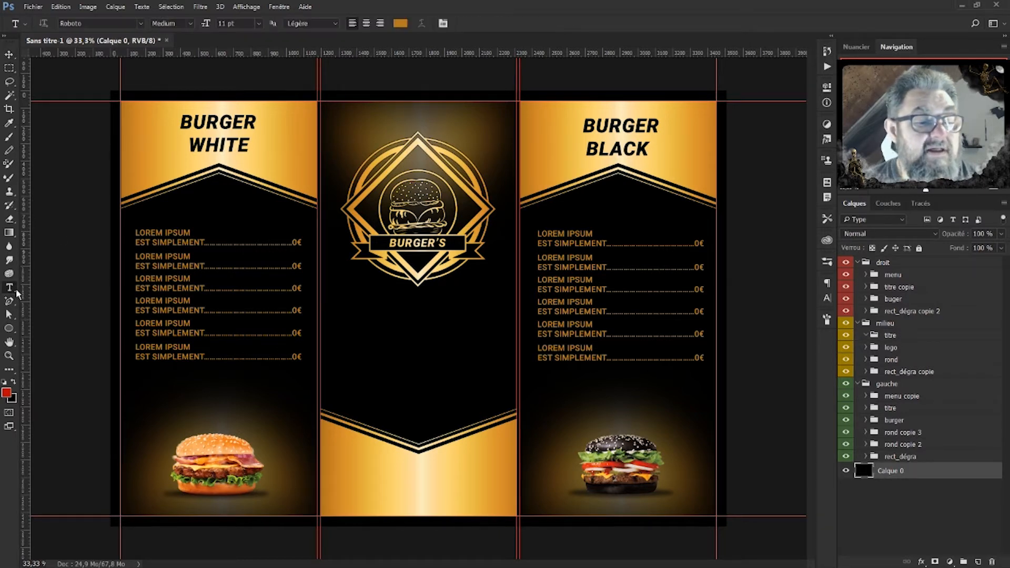
pyautogui.click(918, 336)
pyautogui.click(367, 333)
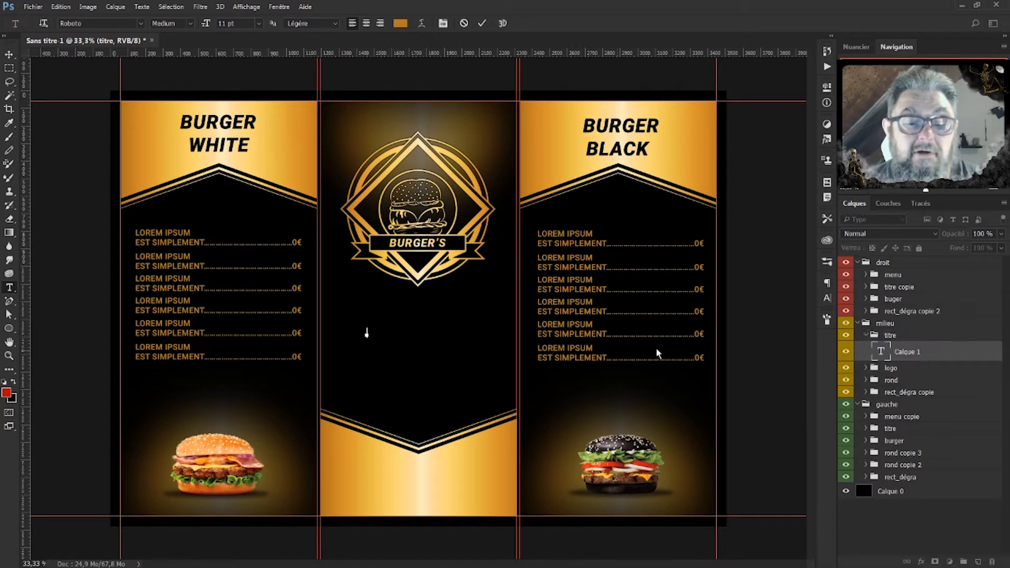
pyautogui.write("TOUTE L'ÉQUIPE VOUS")
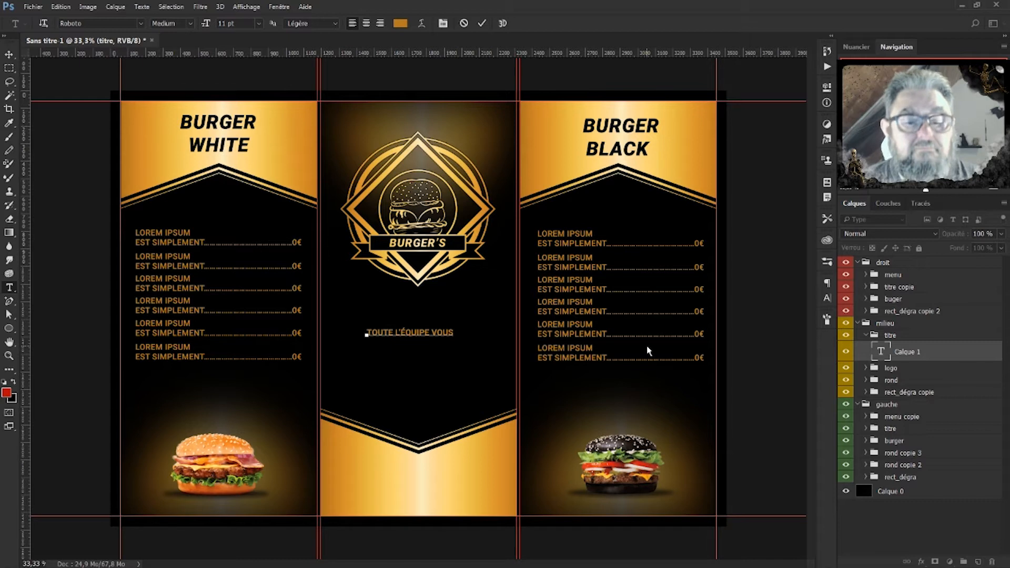
pyautogui.click(919, 351)
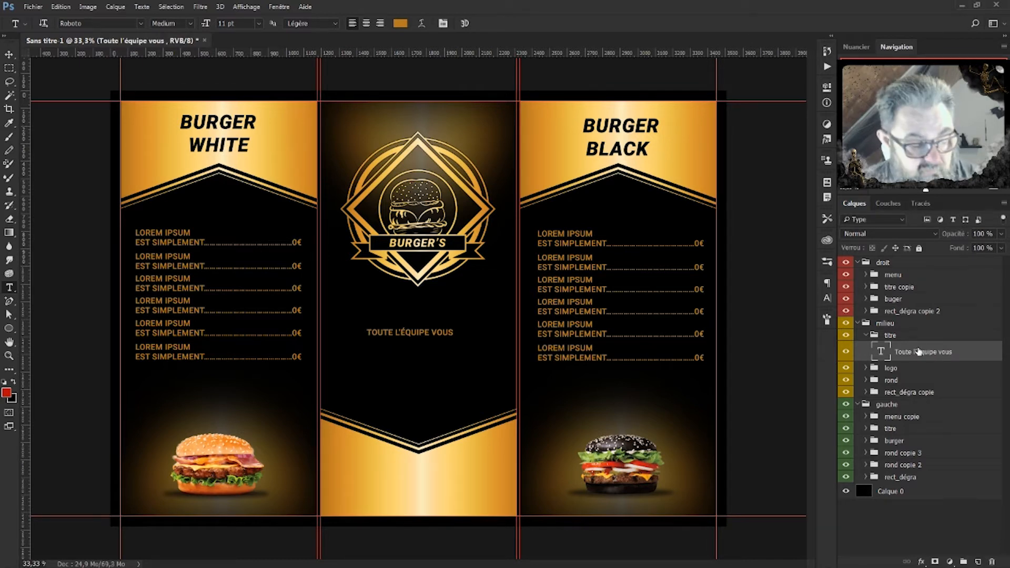
pyautogui.hotkey('ctrl', 't')
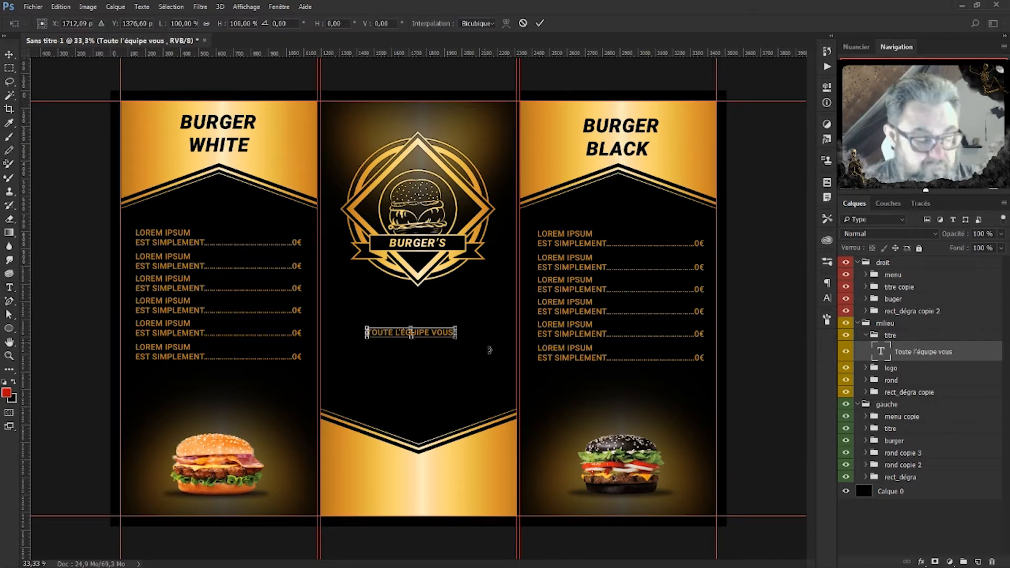
pyautogui.moveTo(458, 324)
pyautogui.mouseDown()
pyautogui.moveTo(487, 309)
pyautogui.moveTo(464, 337)
pyautogui.mouseUp()
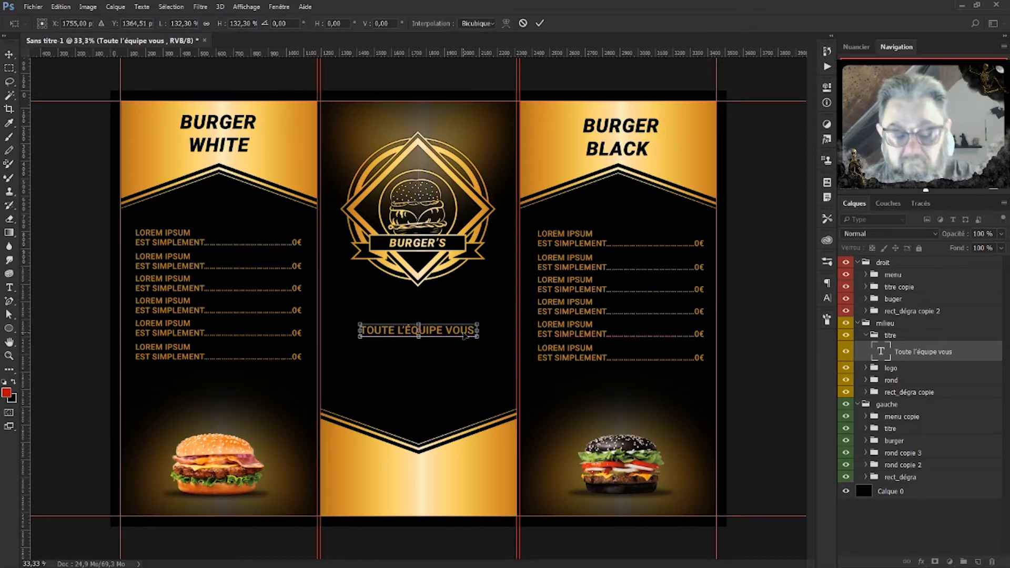
pyautogui.press('Return')
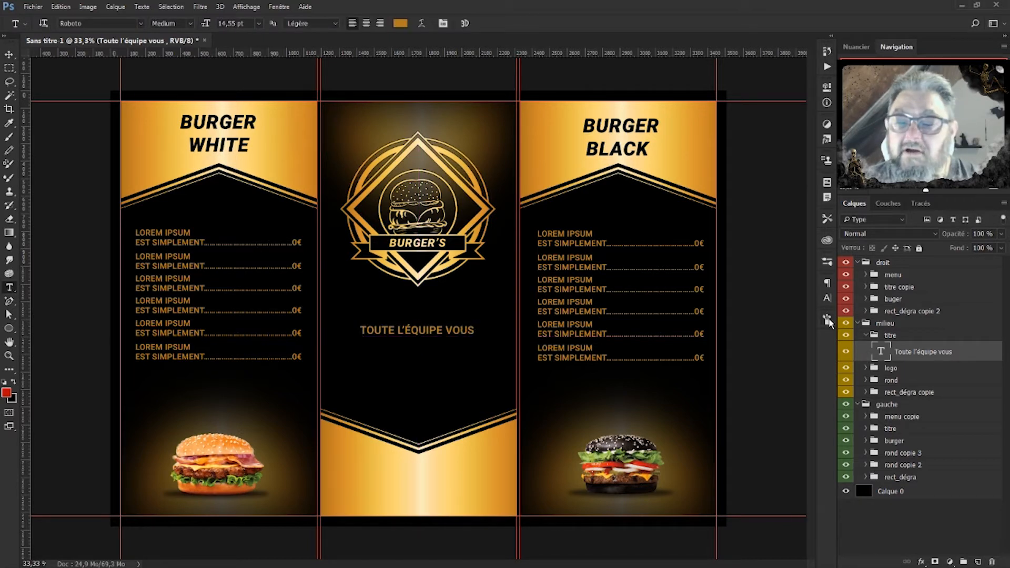
# Make the greeting Black Italic 18 pt and centre it in the middle panel.
pyautogui.click(827, 299)
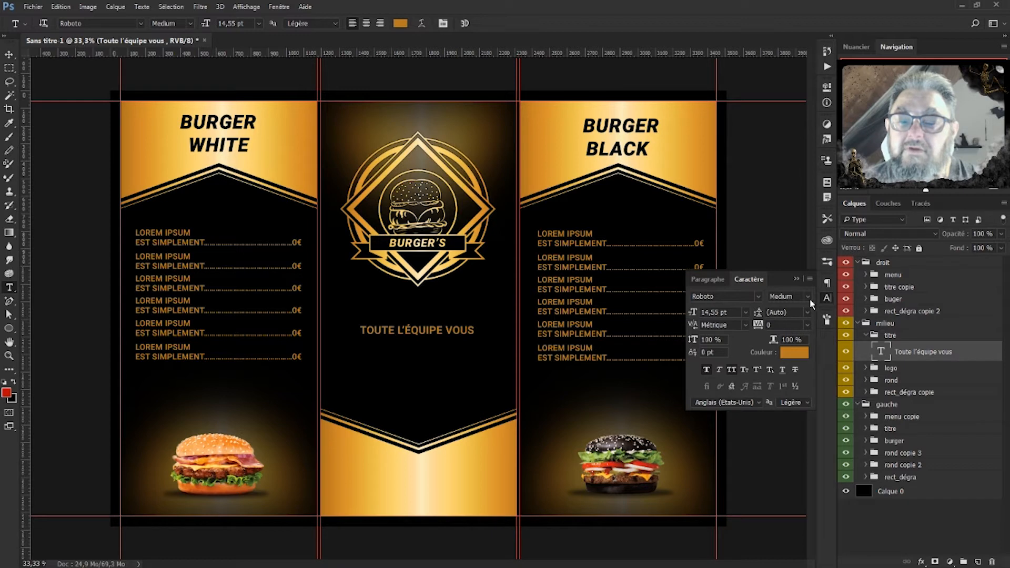
pyautogui.click(808, 296)
pyautogui.click(786, 378)
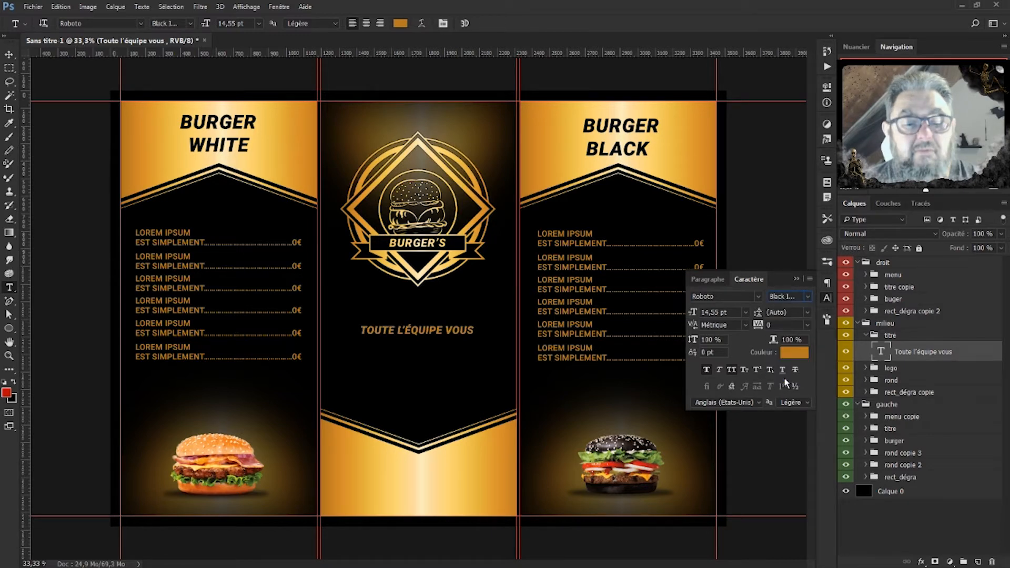
pyautogui.click(749, 312)
pyautogui.click(730, 435)
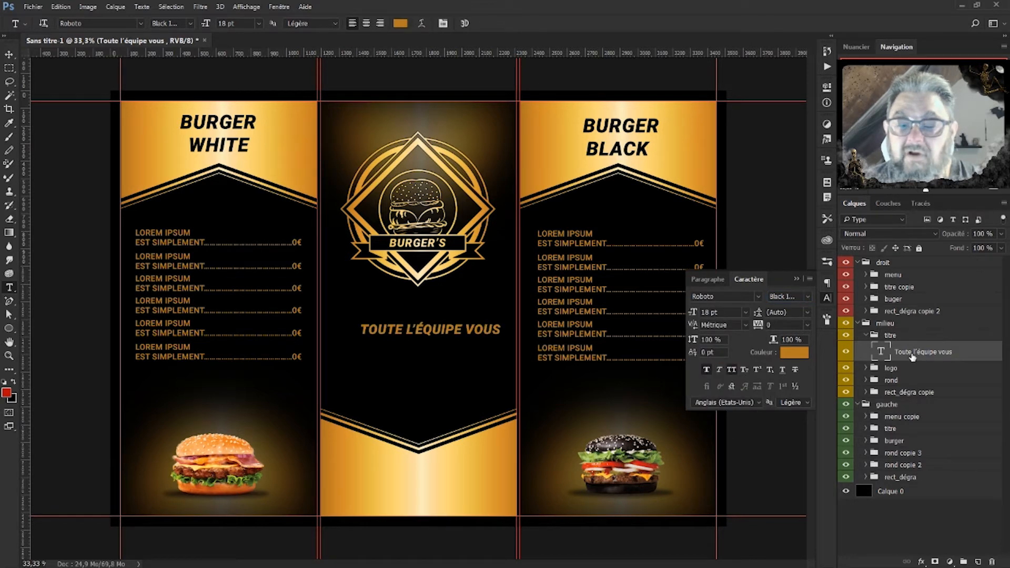
pyautogui.hotkey('ctrl', 't')
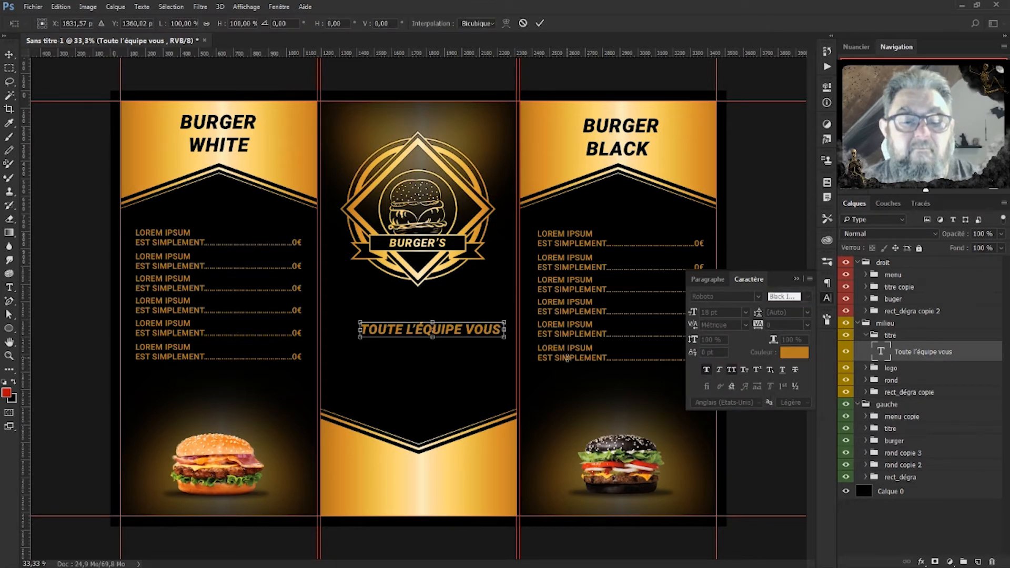
pyautogui.moveTo(489, 335); pyautogui.dragTo(477, 334)
pyautogui.press('Return')
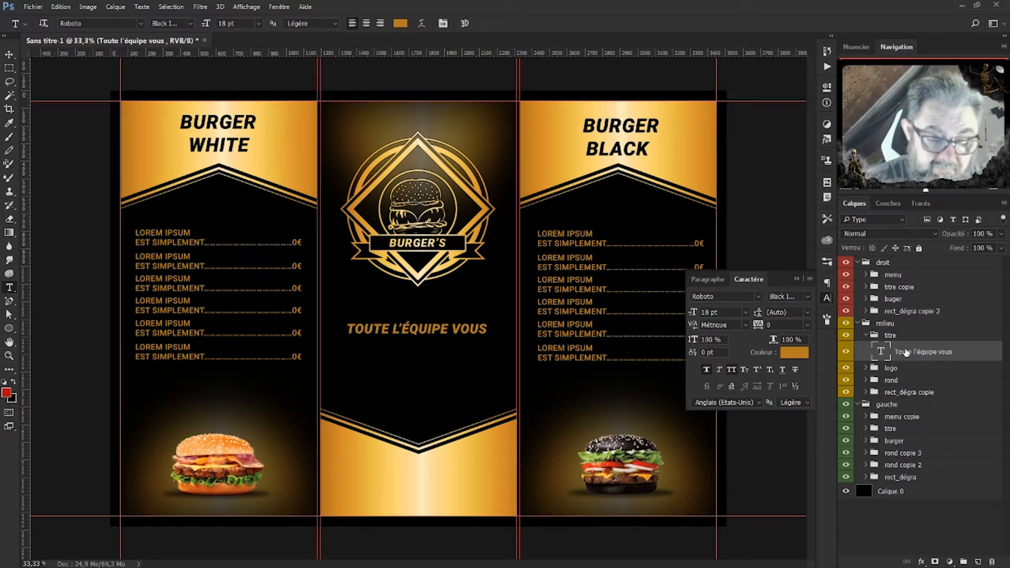
# Duplicate the greeting, retype it as SOUHAITE, and nudge it below the first line.
pyautogui.hotkey('ctrl', 'j')
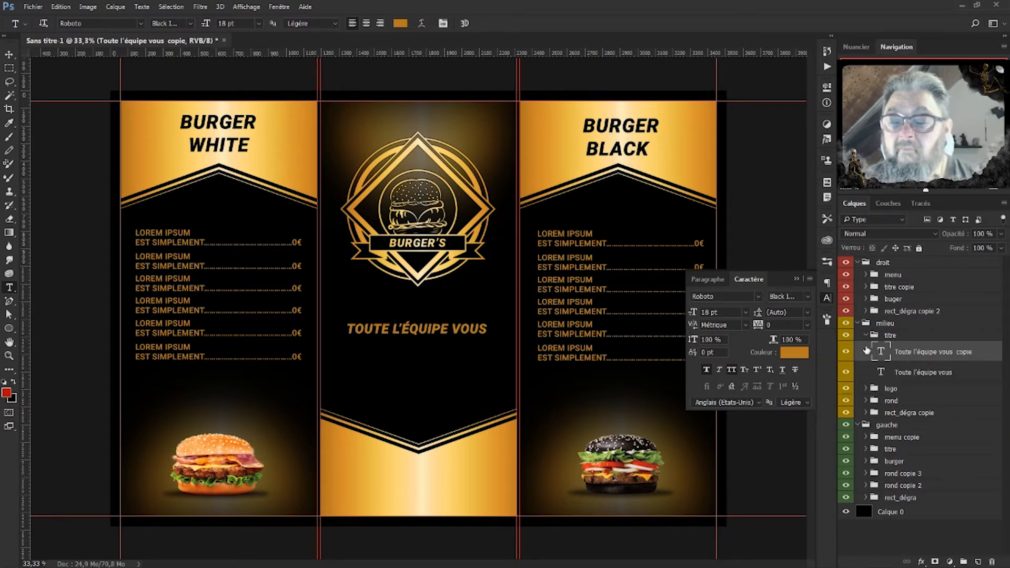
pyautogui.doubleClick(879, 354)
pyautogui.click(878, 354)
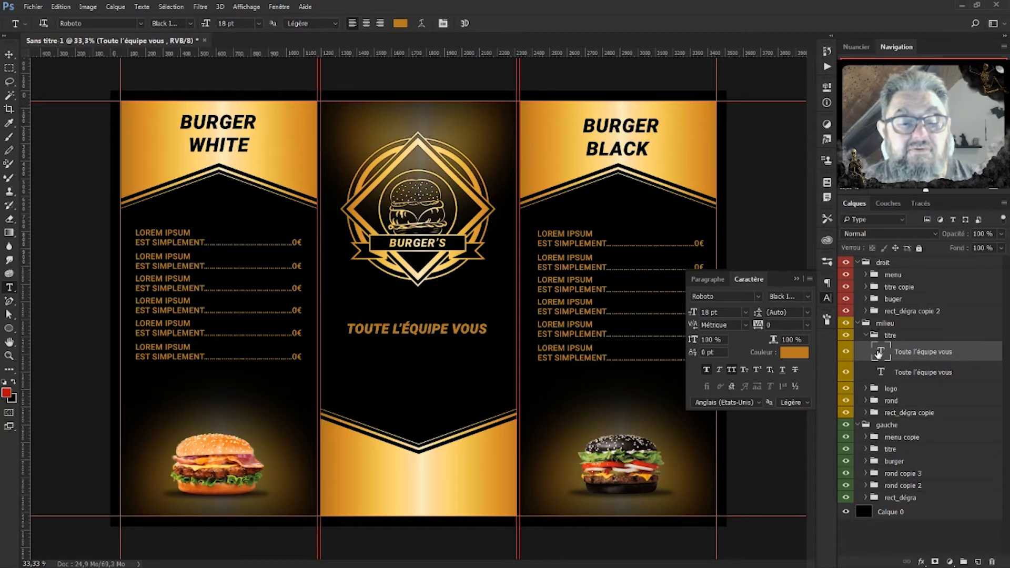
pyautogui.doubleClick(879, 352)
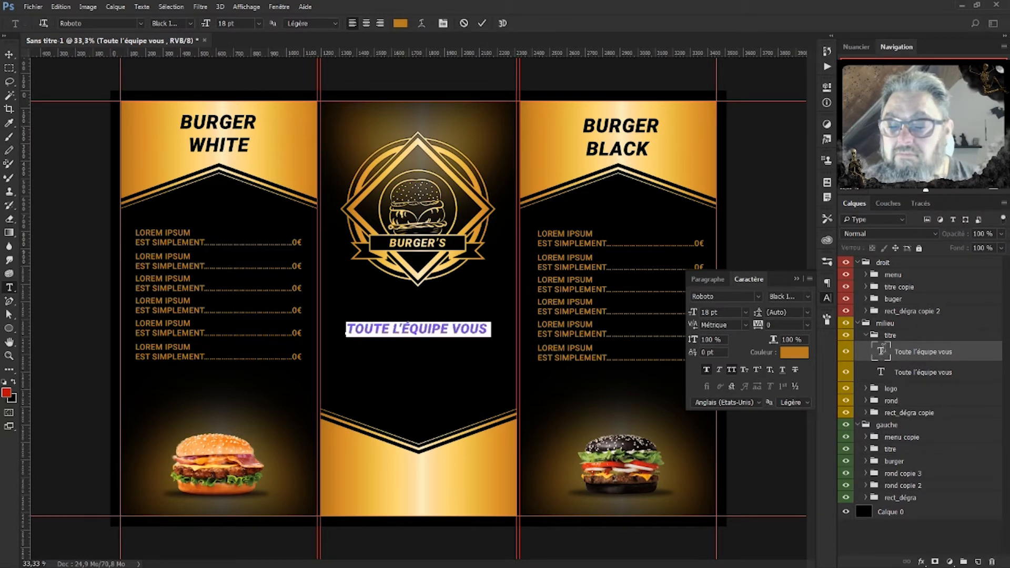
pyautogui.write('souhaite')
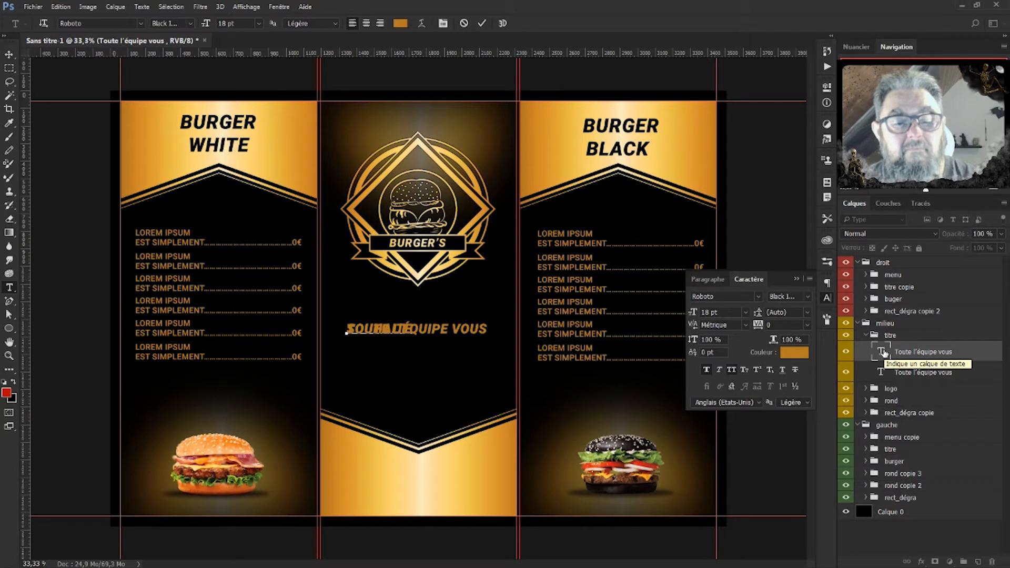
pyautogui.click(9, 56)
pyautogui.hotkey('shift', 'Down')
pyautogui.hotkey('shift', 'Down')
pyautogui.hotkey('shift', 'Down')
pyautogui.hotkey('shift', 'Down')
pyautogui.hotkey('shift', 'Down')
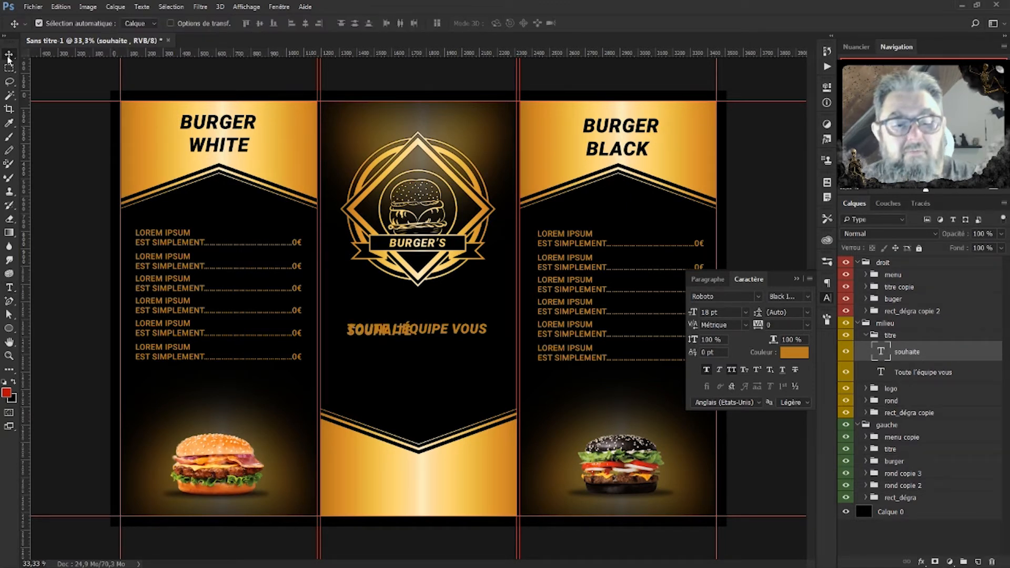
pyautogui.hotkey('shift', 'Down')
pyautogui.hotkey('shift', 'Down')
pyautogui.hotkey('shift', 'Down')
pyautogui.hotkey('shift', 'Down')
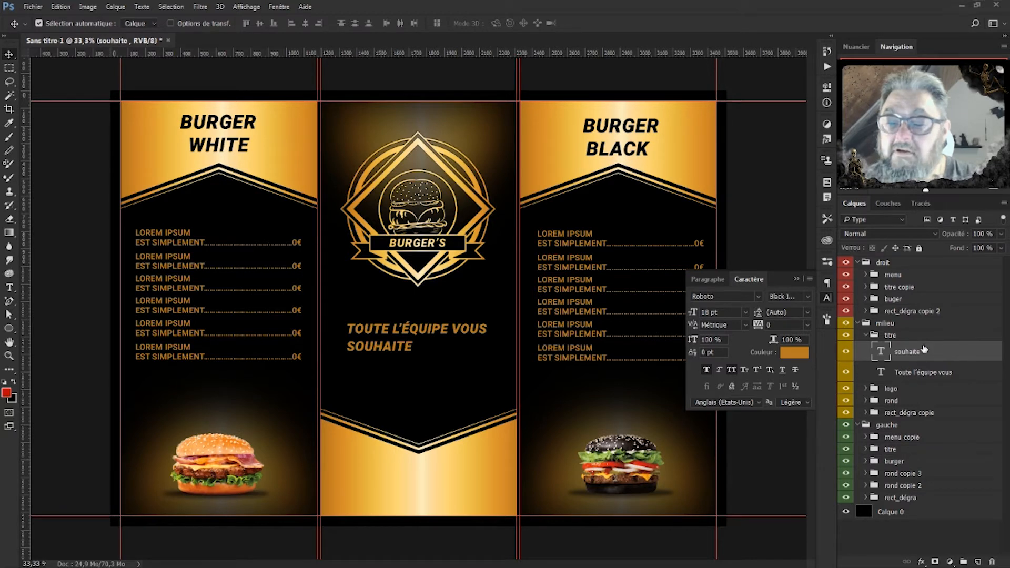
# Add an UN BON APPÉTIT line below SOUHAITE and centre all three lines horizontally.
pyautogui.hotkey('ctrl', 'j')
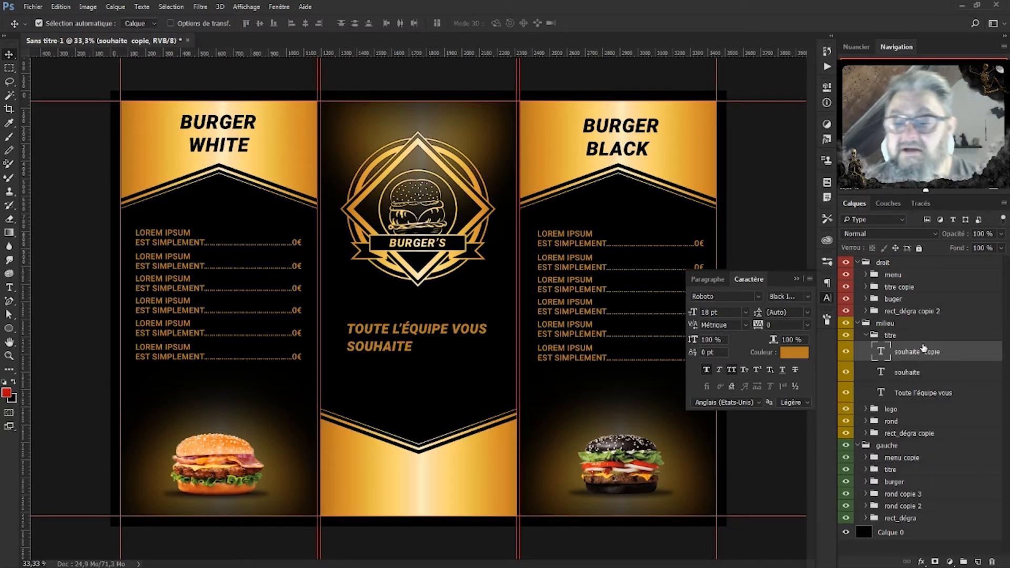
pyautogui.doubleClick(887, 355)
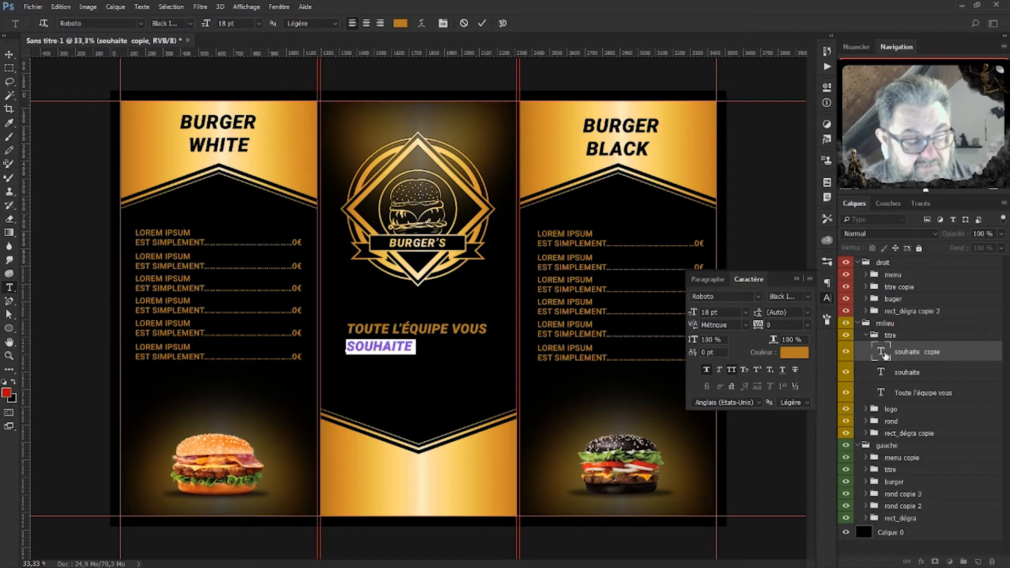
pyautogui.write('BON APPÉTIT')
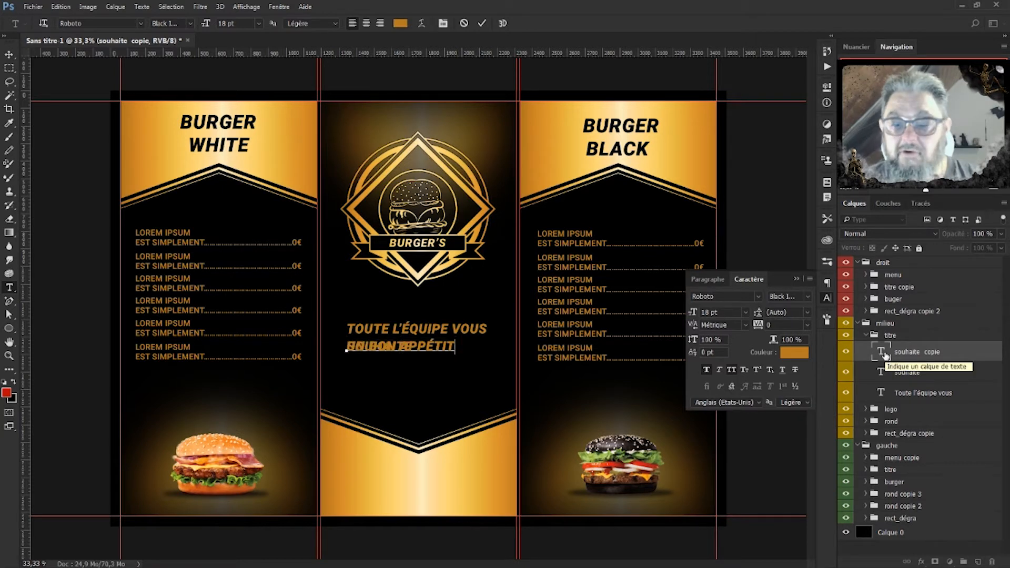
pyautogui.hotkey('ctrl', 'Return')
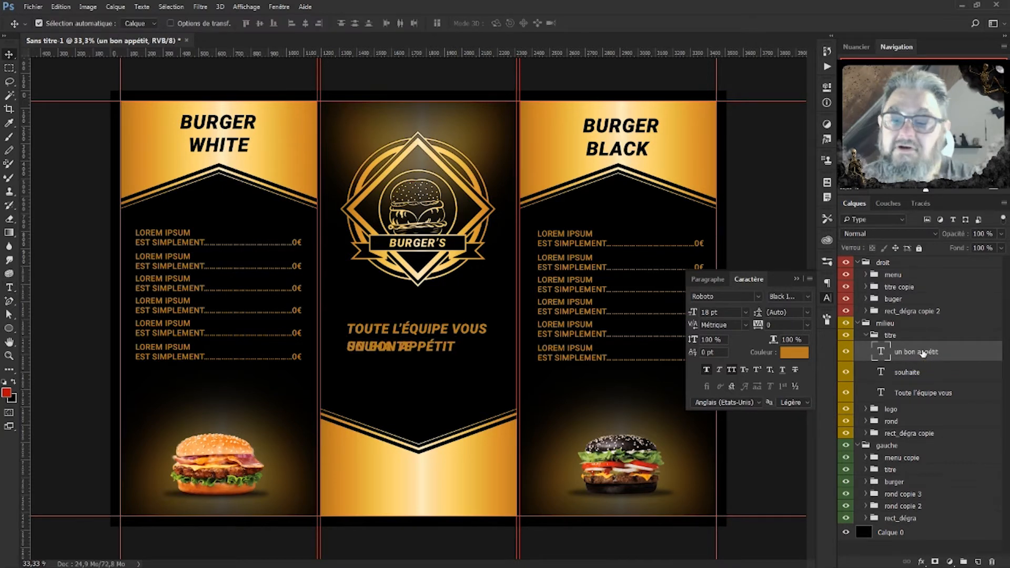
pyautogui.hotkey('shift', 'Down')
pyautogui.hotkey('shift', 'Down')
pyautogui.hotkey('shift', 'Down')
pyautogui.hotkey('shift', 'Down')
pyautogui.hotkey('shift', 'Down')
pyautogui.hotkey('shift', 'Down')
pyautogui.hotkey('shift', 'Down')
pyautogui.hotkey('shift', 'Down')
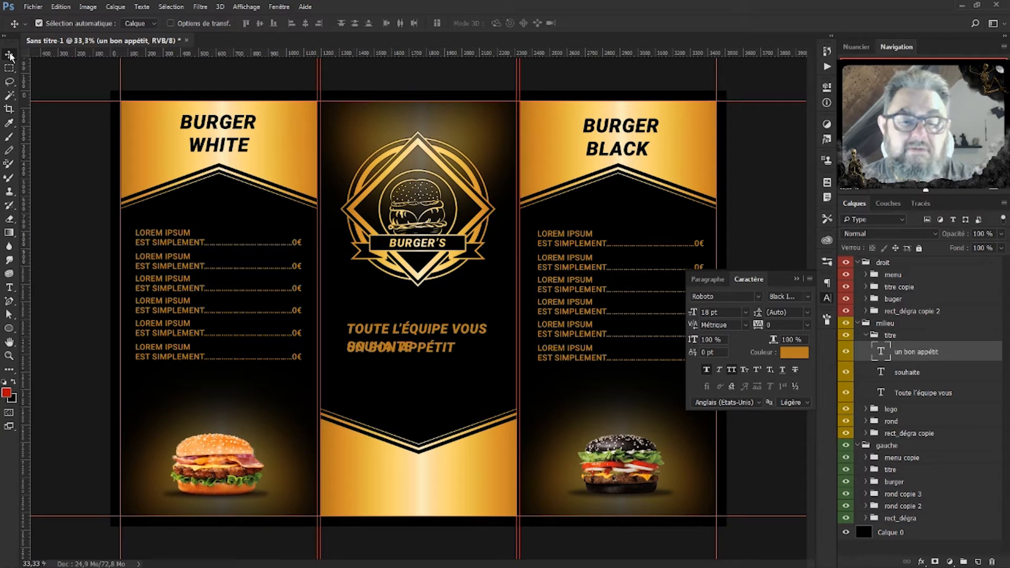
pyautogui.hotkey('shift', 'Down')
pyautogui.hotkey('shift', 'Down')
pyautogui.hotkey('shift', 'Down')
pyautogui.hotkey('shift', 'Down')
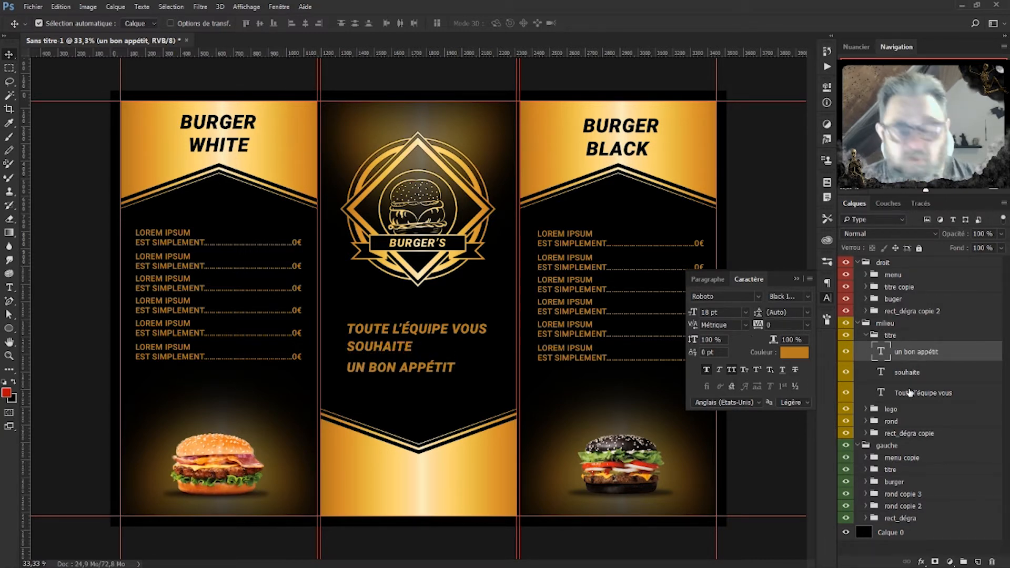
pyautogui.keyDown('shift'); pyautogui.click(908, 394); pyautogui.keyUp('shift')
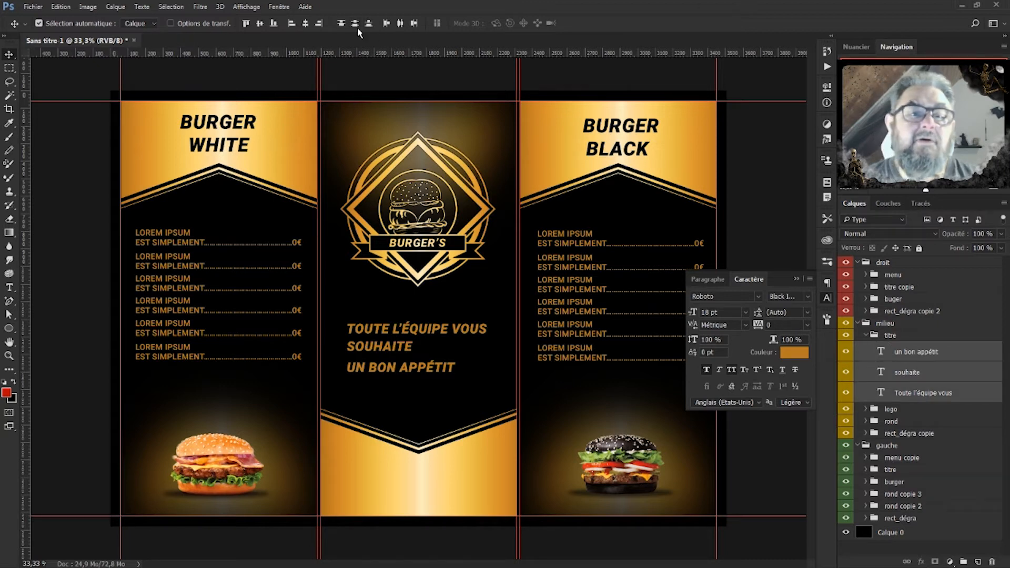
pyautogui.click(305, 24)
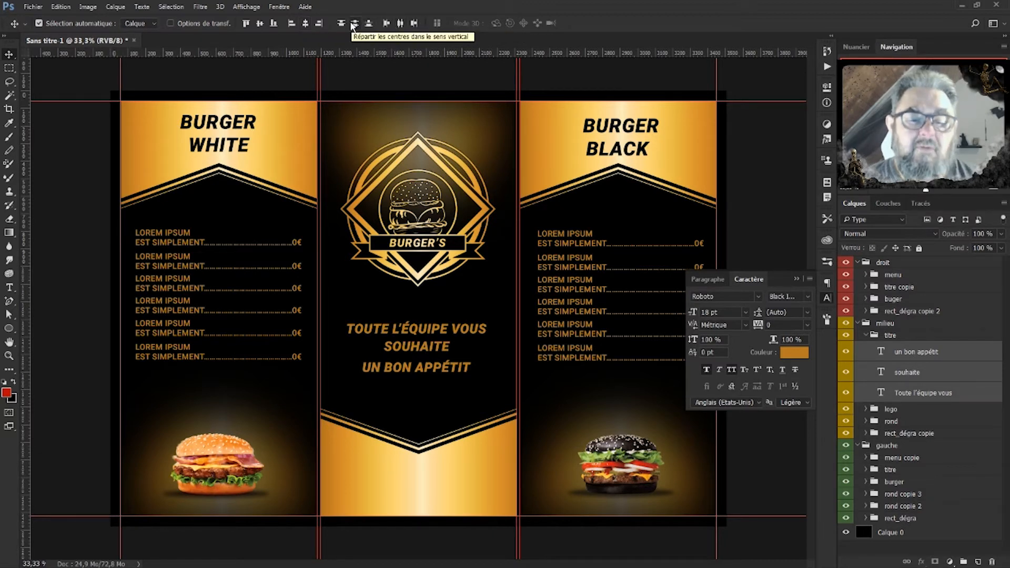
# Distribute the greeting lines and the six right-panel price lines evenly by vertical centres.
pyautogui.click(352, 24)
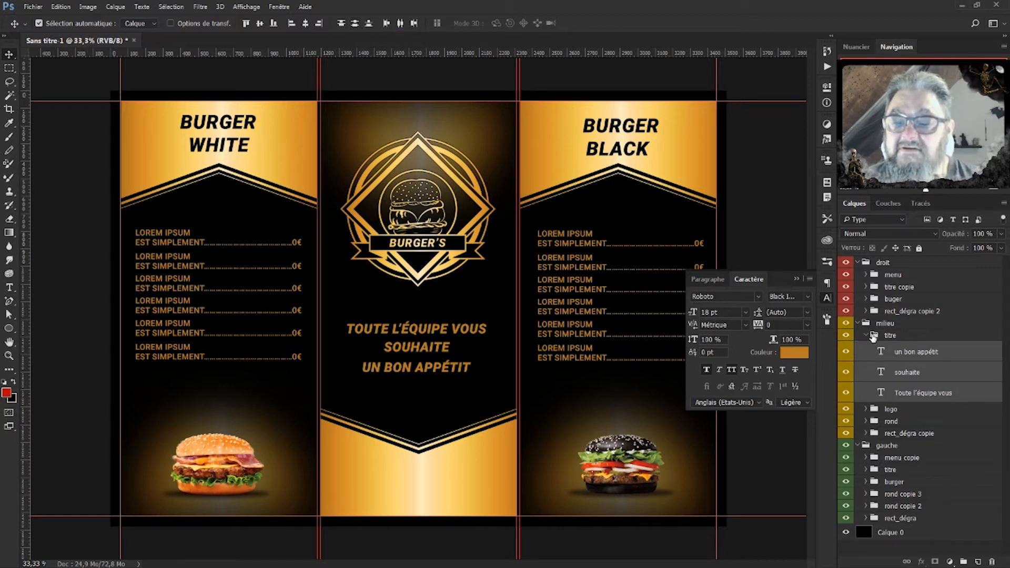
pyautogui.click(866, 335)
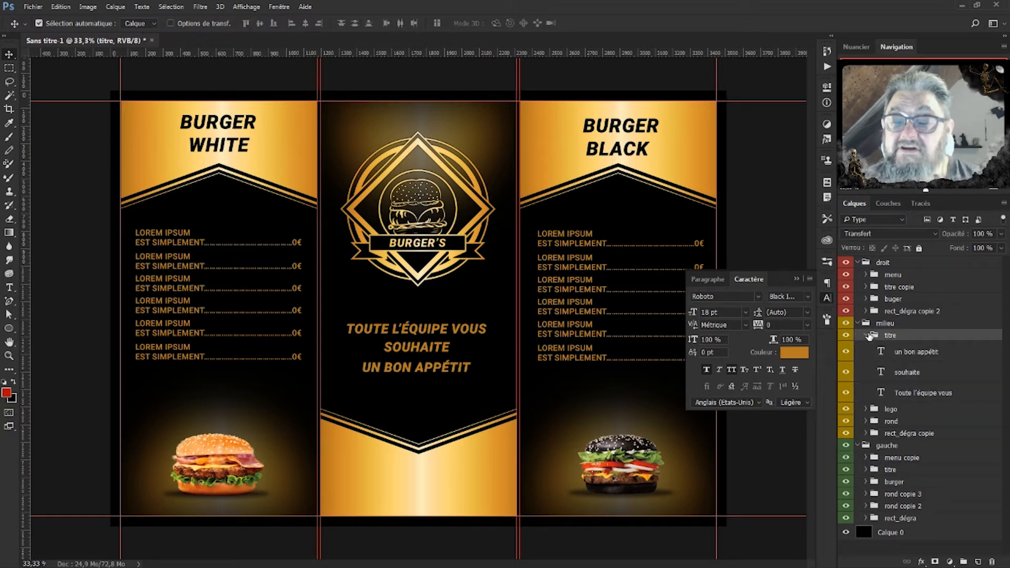
pyautogui.click(867, 275)
pyautogui.click(922, 395)
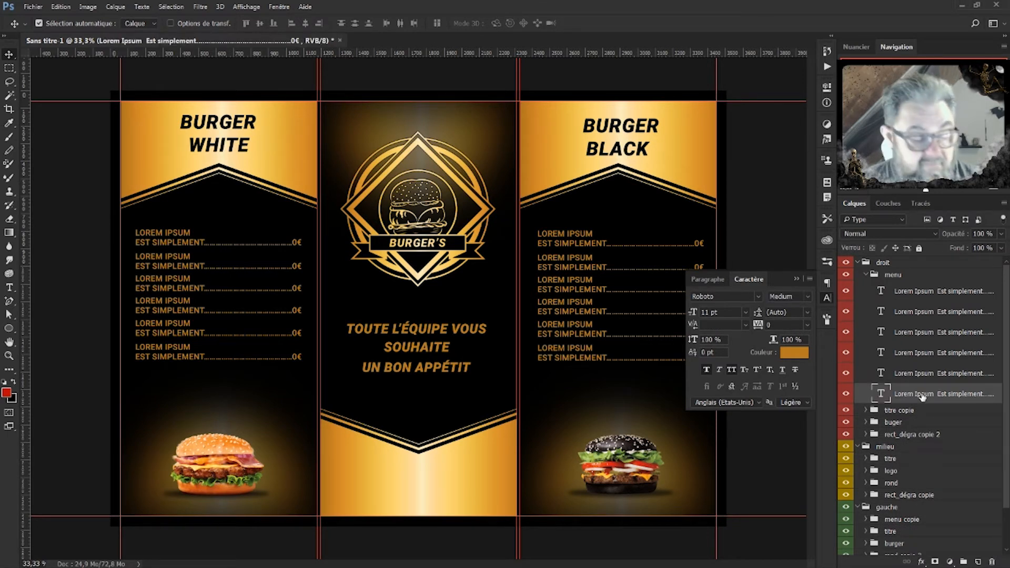
pyautogui.keyDown('shift'); pyautogui.click(906, 293); pyautogui.keyUp('shift')
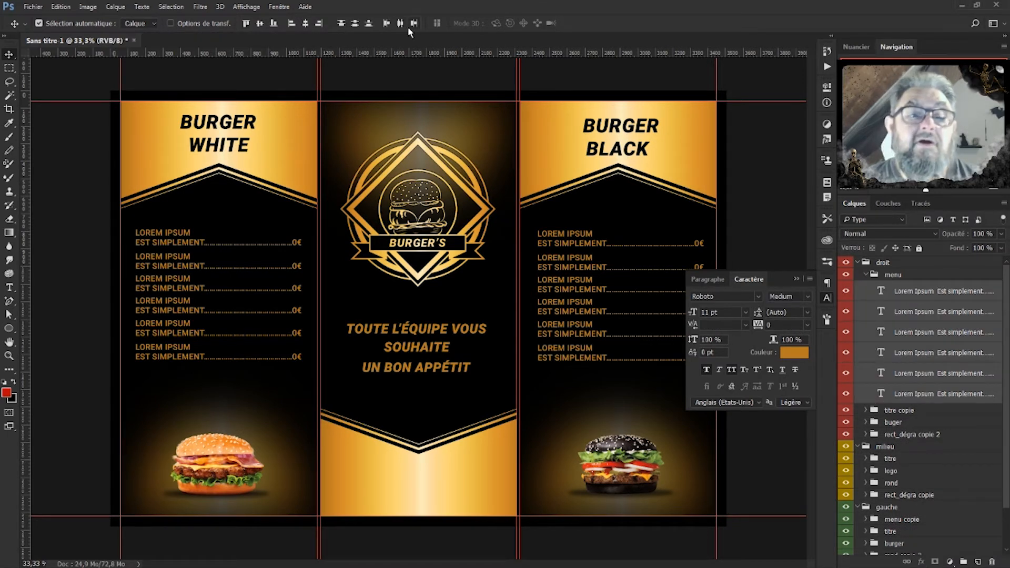
pyautogui.click(356, 23)
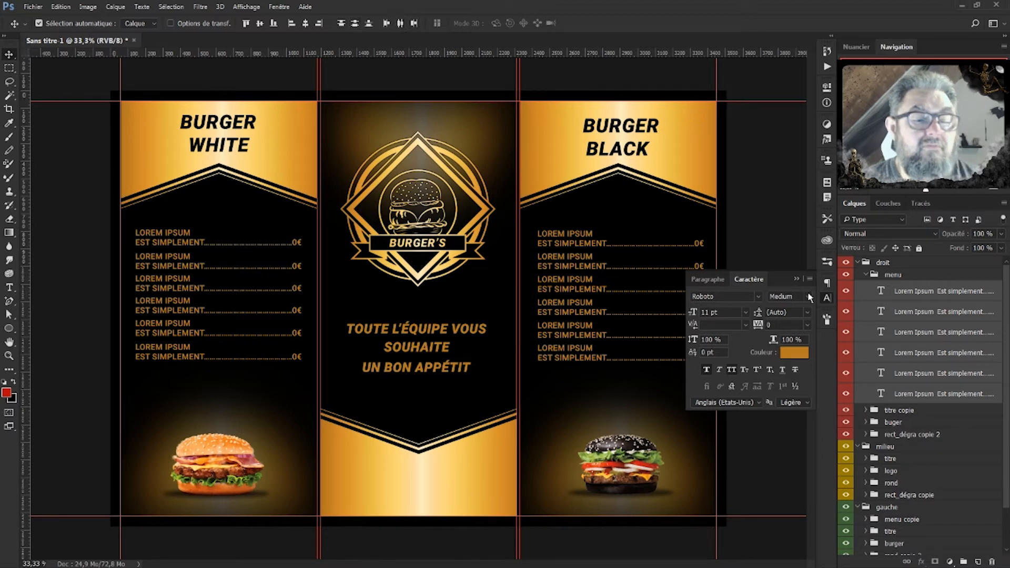
pyautogui.click(866, 275)
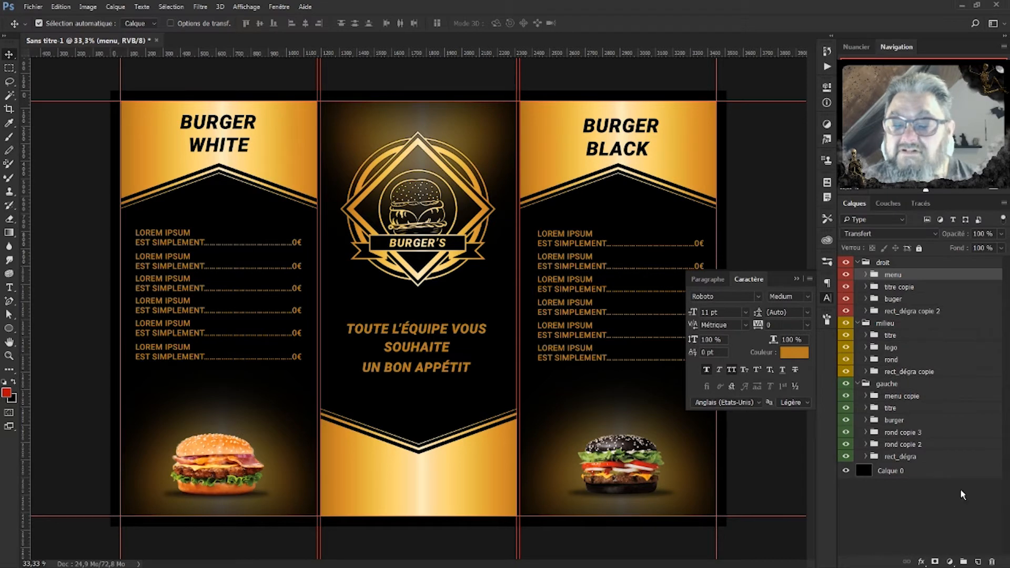
# Distribute the six left-panel price lines evenly and collapse the menu copie group.
pyautogui.click(866, 397)
pyautogui.click(923, 515)
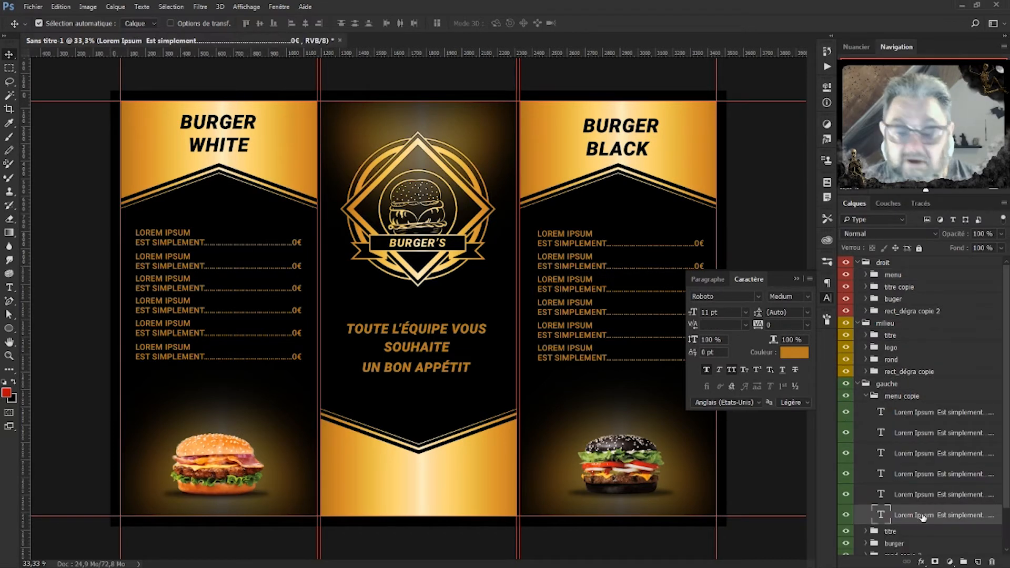
pyautogui.keyDown('shift'); pyautogui.click(918, 413); pyautogui.keyUp('shift')
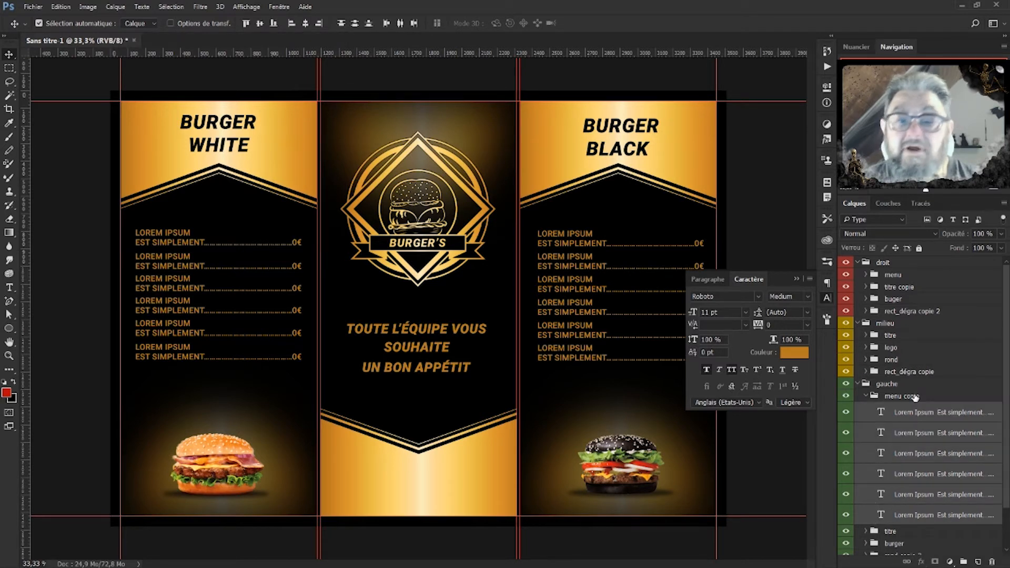
pyautogui.click(369, 25)
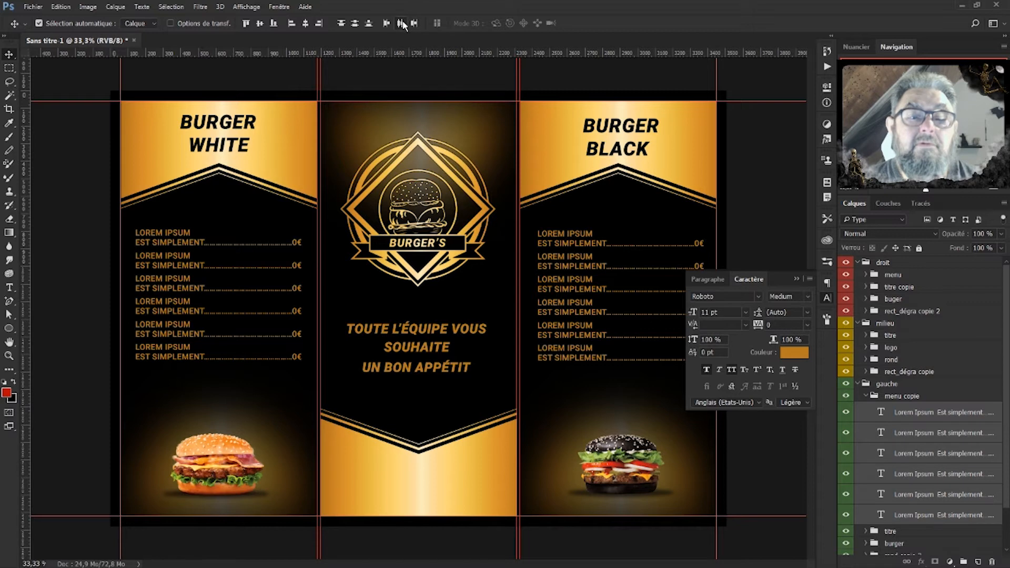
pyautogui.click(866, 398)
pyautogui.click(802, 283)
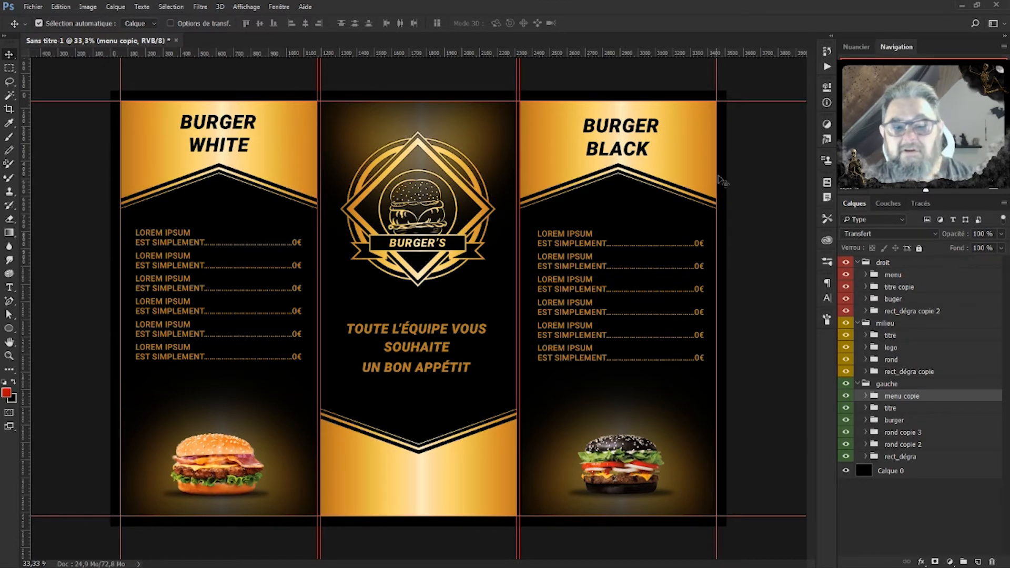
# Preview the layout without guides, restore them, and collapse the gauche and droit groups.
pyautogui.hotkey('ctrl', 'h')
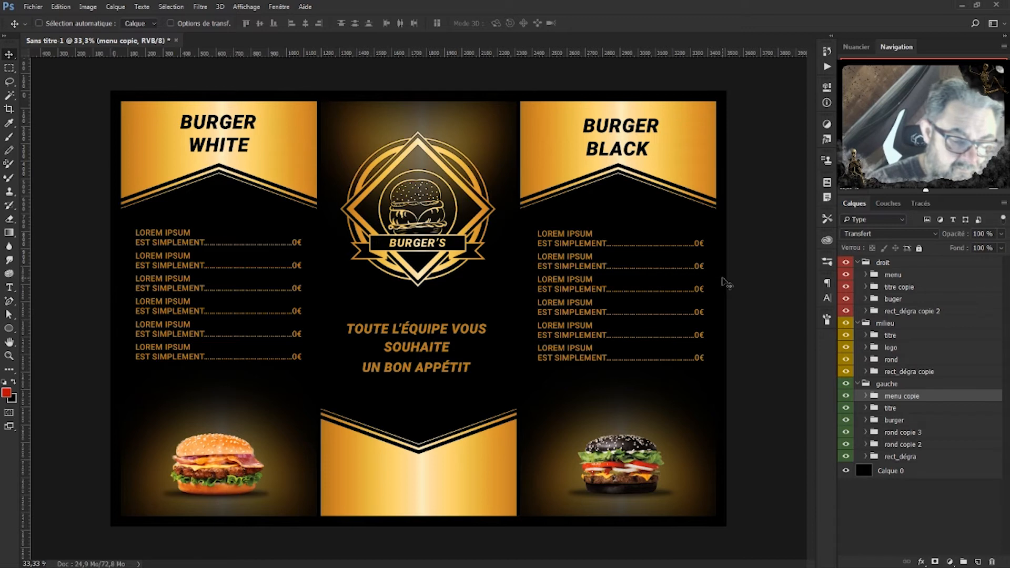
pyautogui.hotkey('ctrl', ';')
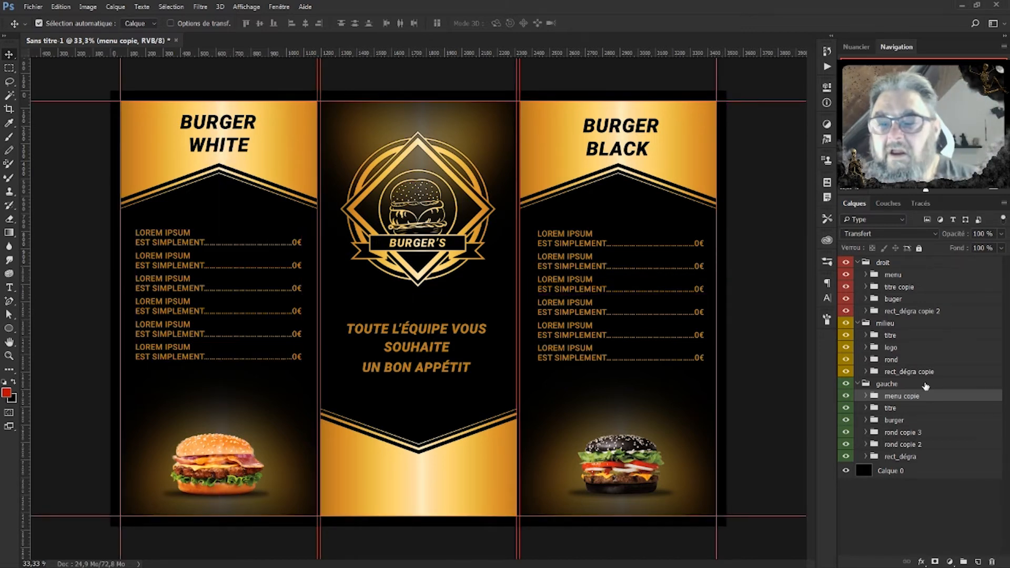
pyautogui.click(859, 386)
pyautogui.click(858, 385)
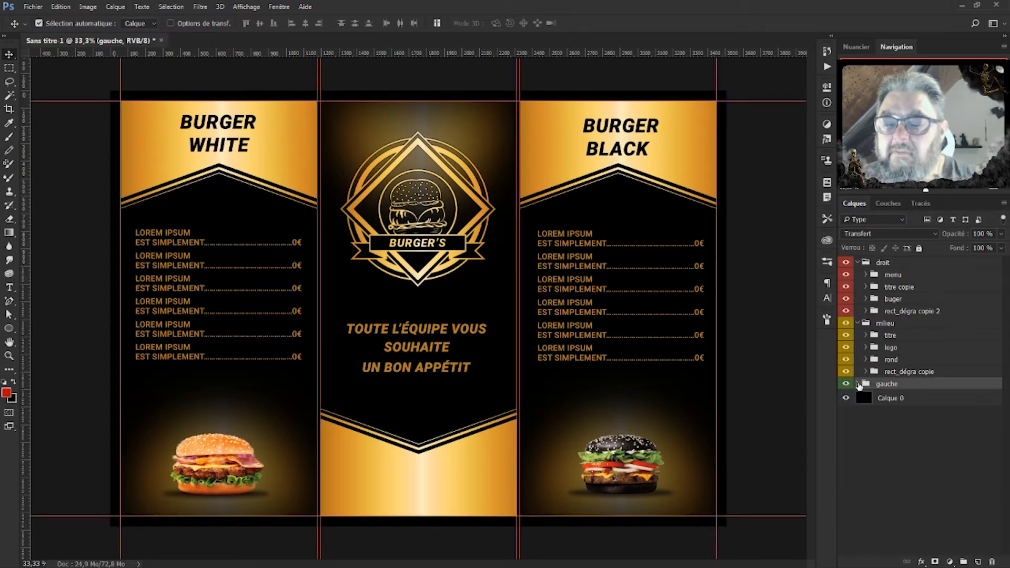
pyautogui.click(859, 263)
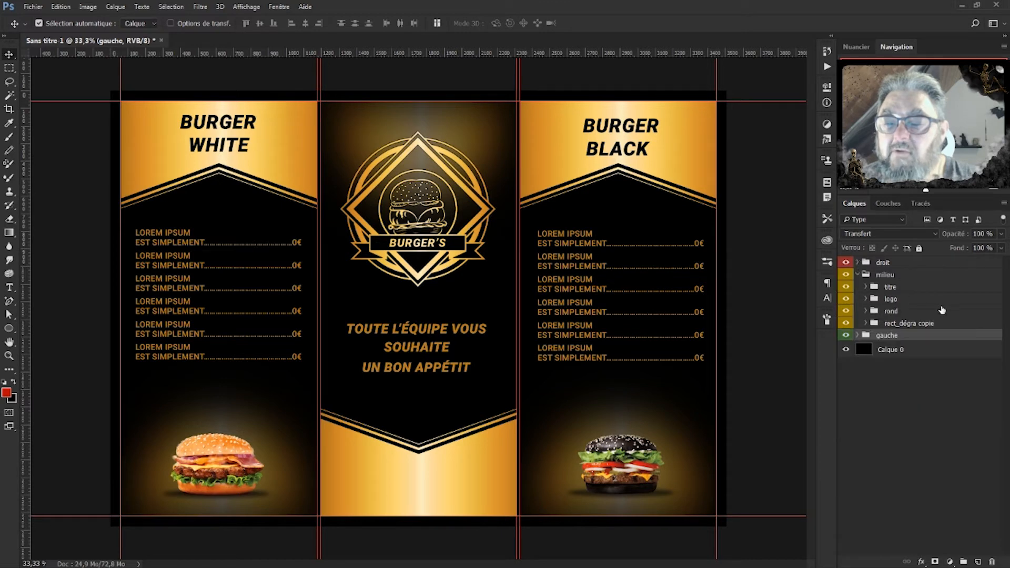
# Create a new group above titre in milieu and name it texte.
pyautogui.click(911, 290)
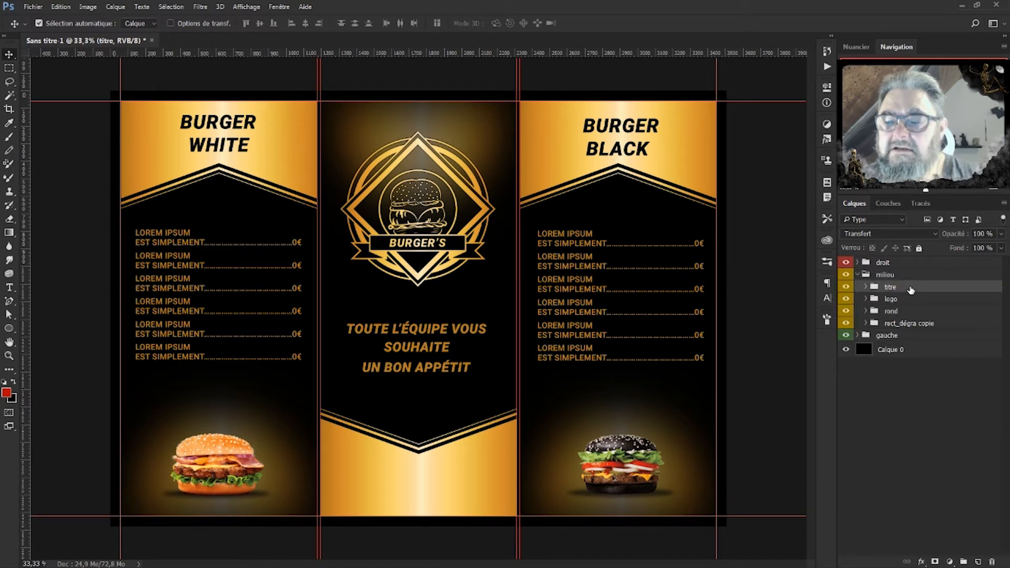
pyautogui.click(964, 562)
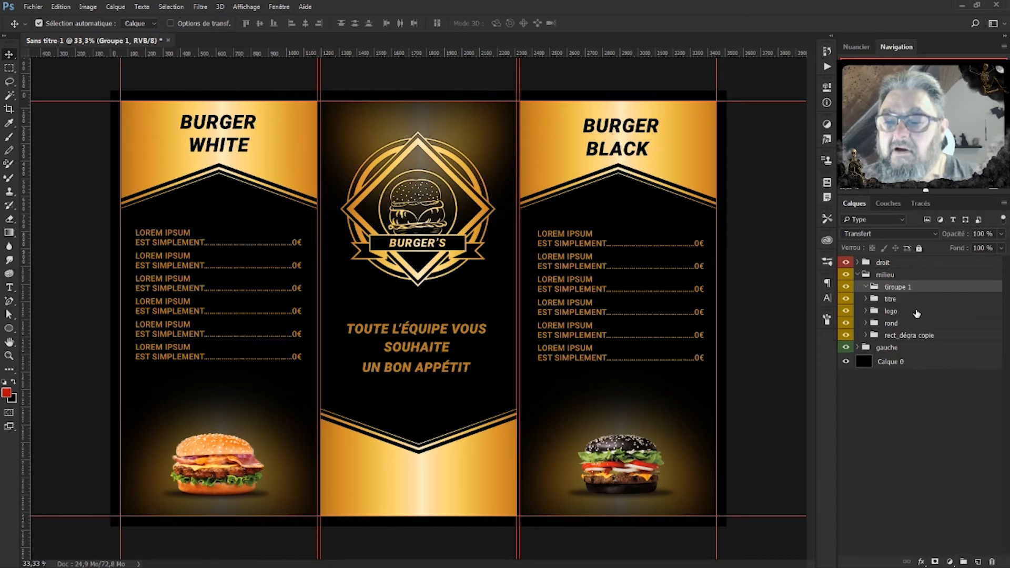
pyautogui.doubleClick(897, 287)
pyautogui.write('texte')
pyautogui.press('Return')
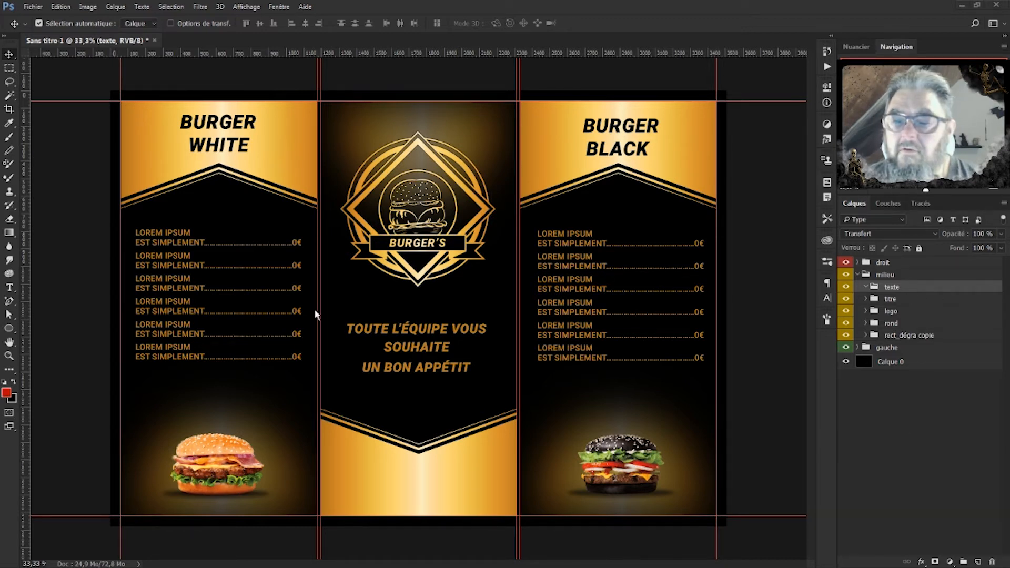
# Paste the address line into the middle panel's lower band and colour it black.
pyautogui.click(9, 287)
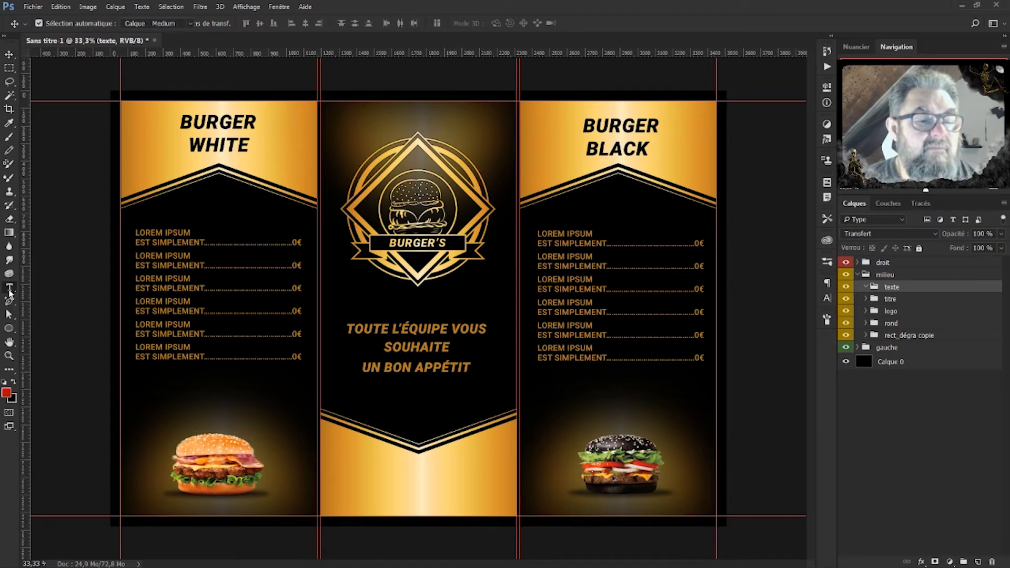
pyautogui.click(349, 459)
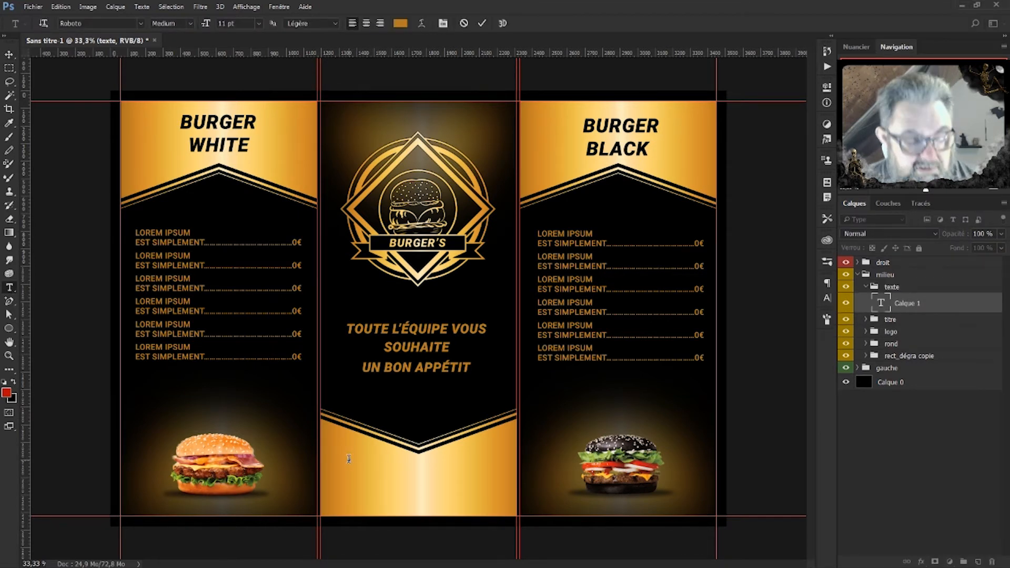
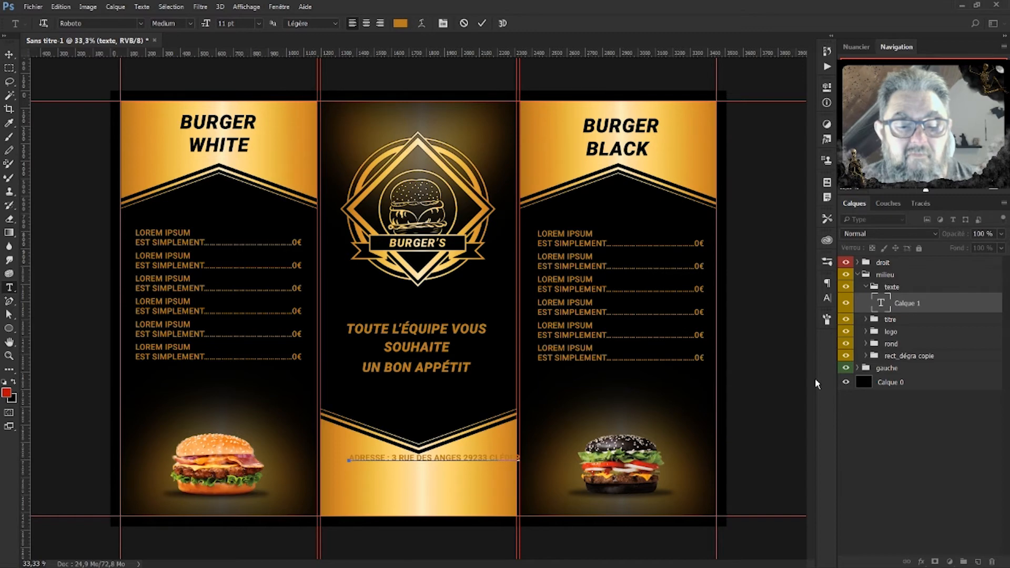
pyautogui.doubleClick(886, 304)
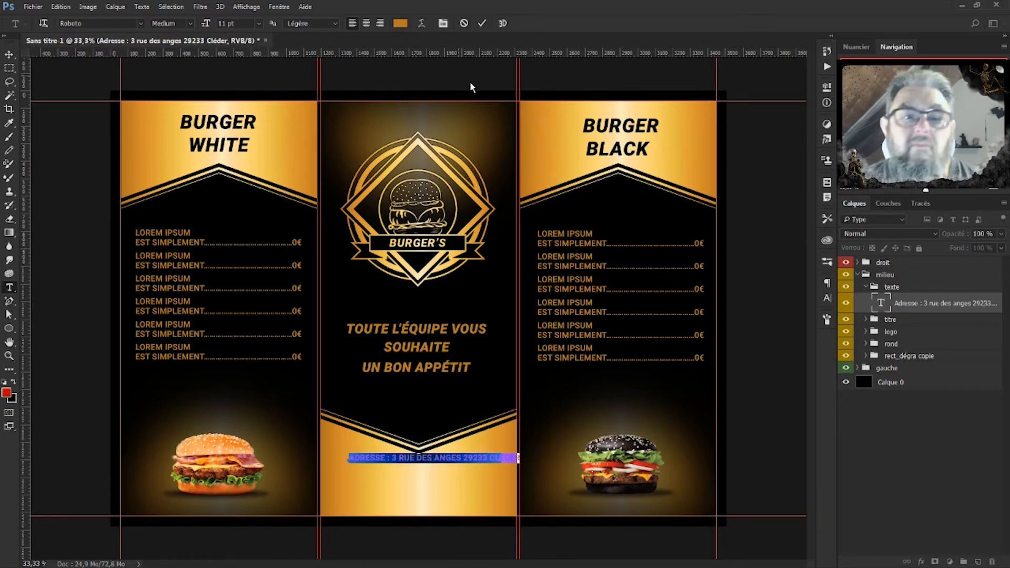
pyautogui.click(401, 23)
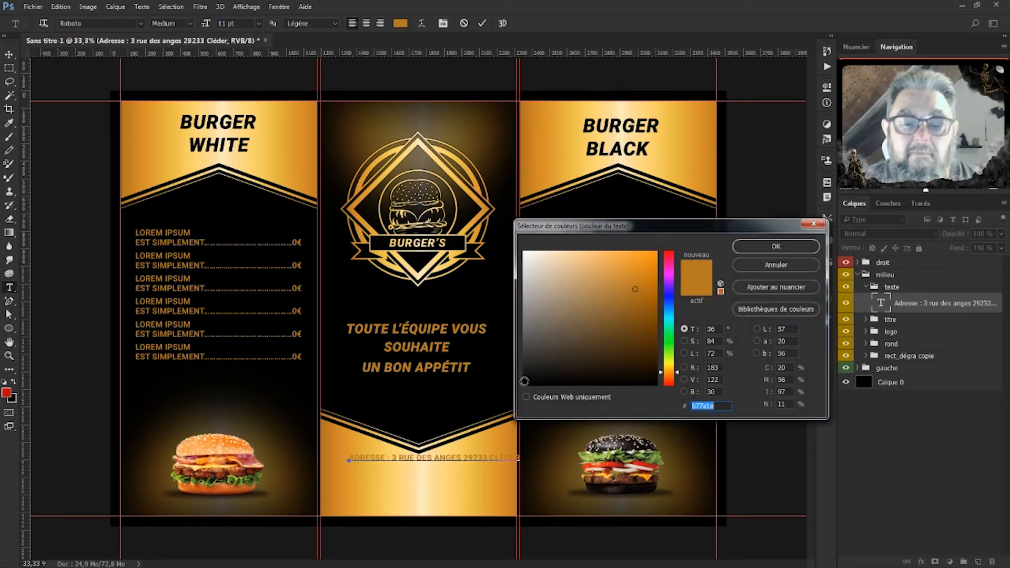
pyautogui.click(524, 384)
pyautogui.click(795, 242)
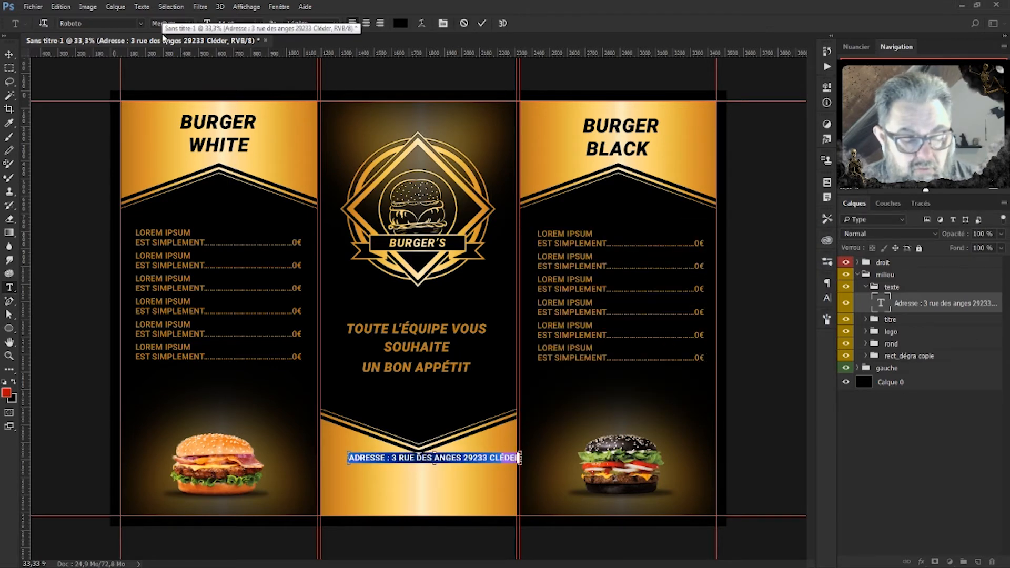
pyautogui.click(907, 303)
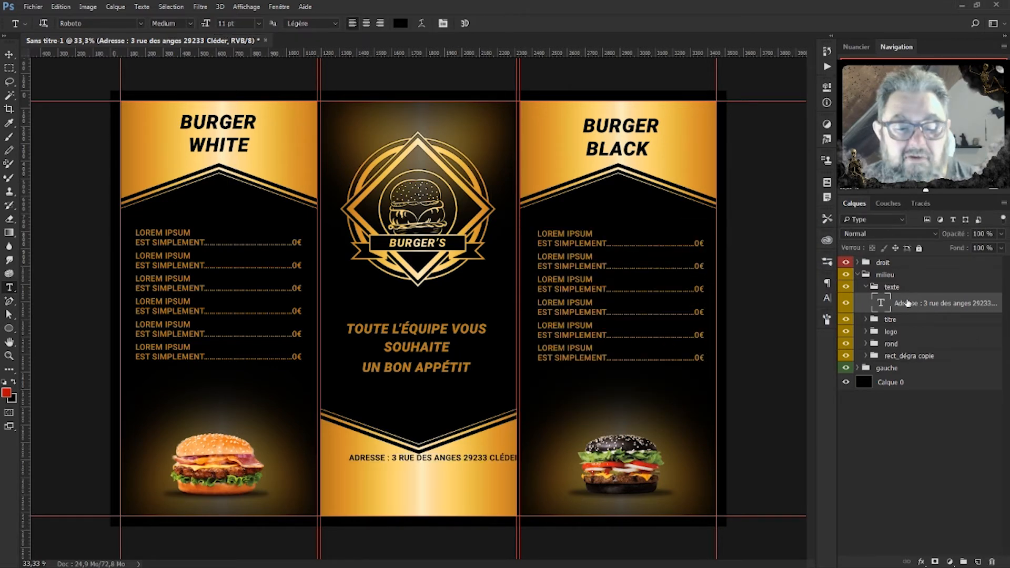
# Move the address into the gold band and make the words after ADRESSE lowercase.
pyautogui.hotkey('ctrl', 't')
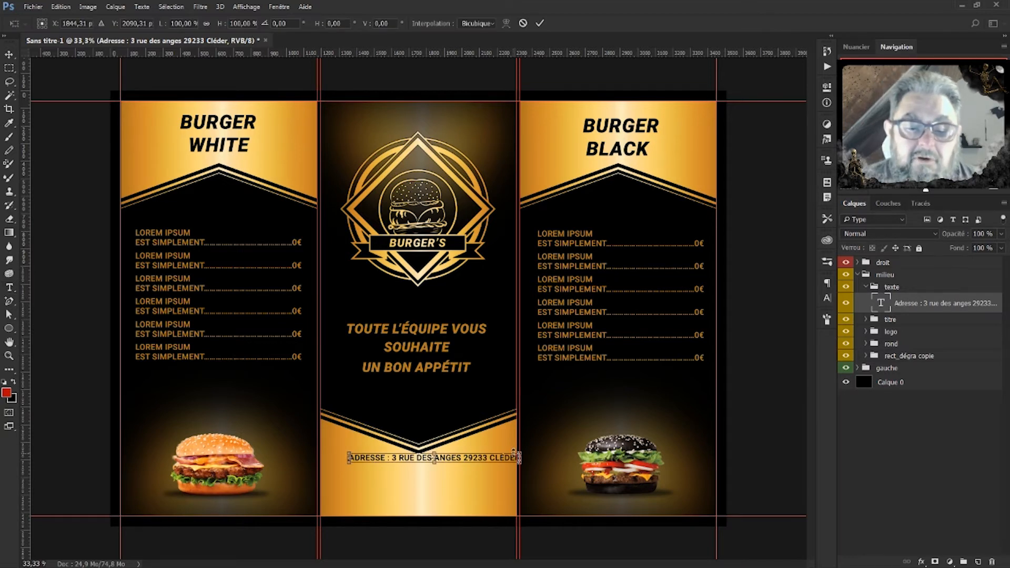
pyautogui.moveTo(507, 459); pyautogui.dragTo(490, 466)
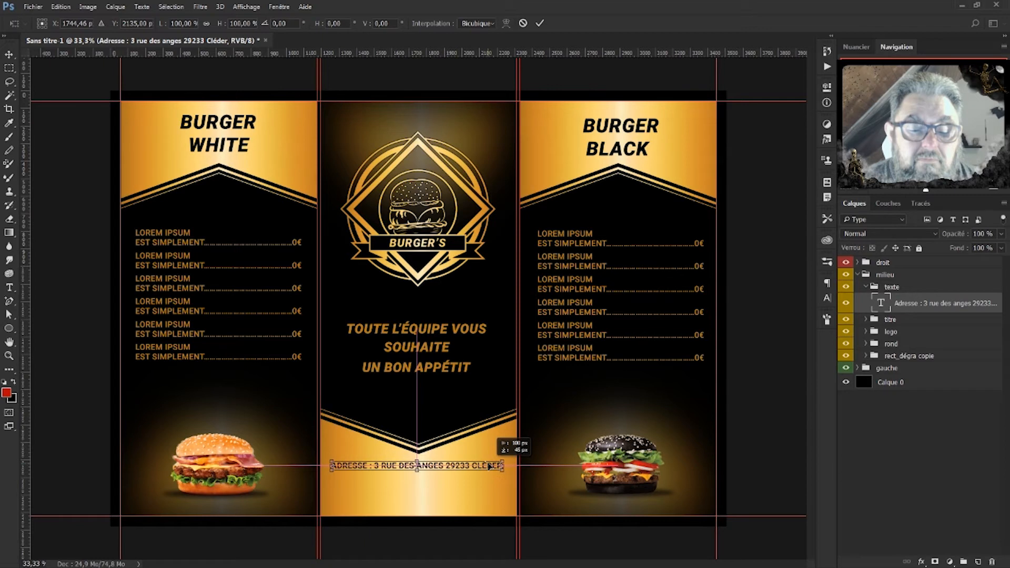
pyautogui.press('Return')
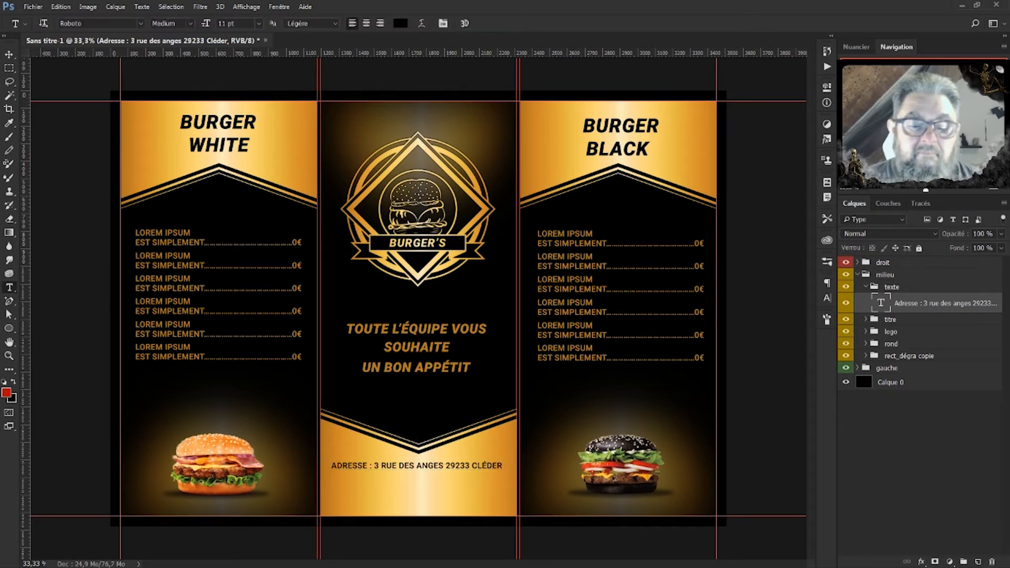
pyautogui.doubleClick(881, 303)
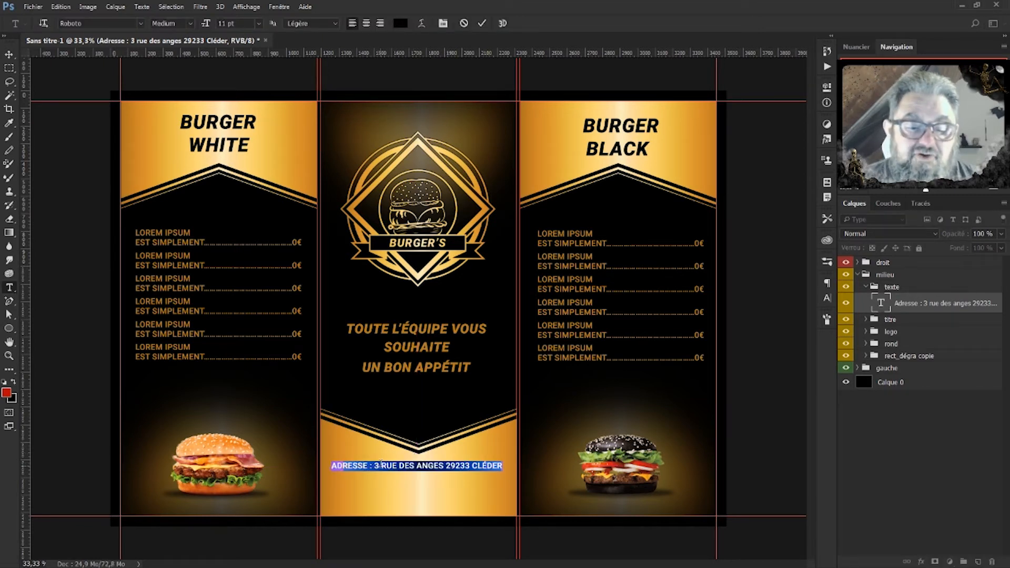
pyautogui.moveTo(375, 465); pyautogui.dragTo(501, 468)
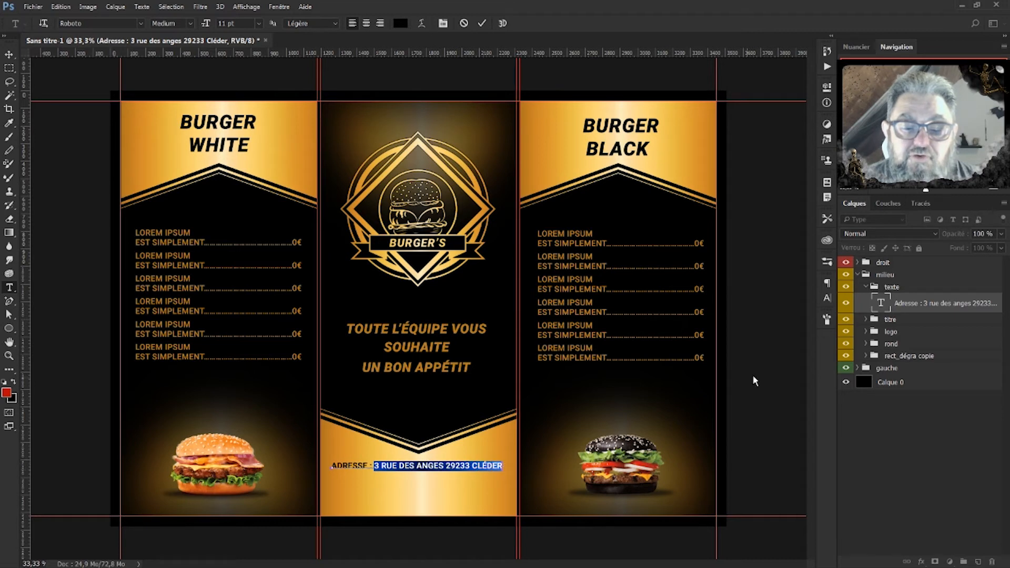
pyautogui.click(828, 298)
pyautogui.click(732, 369)
pyautogui.click(936, 310)
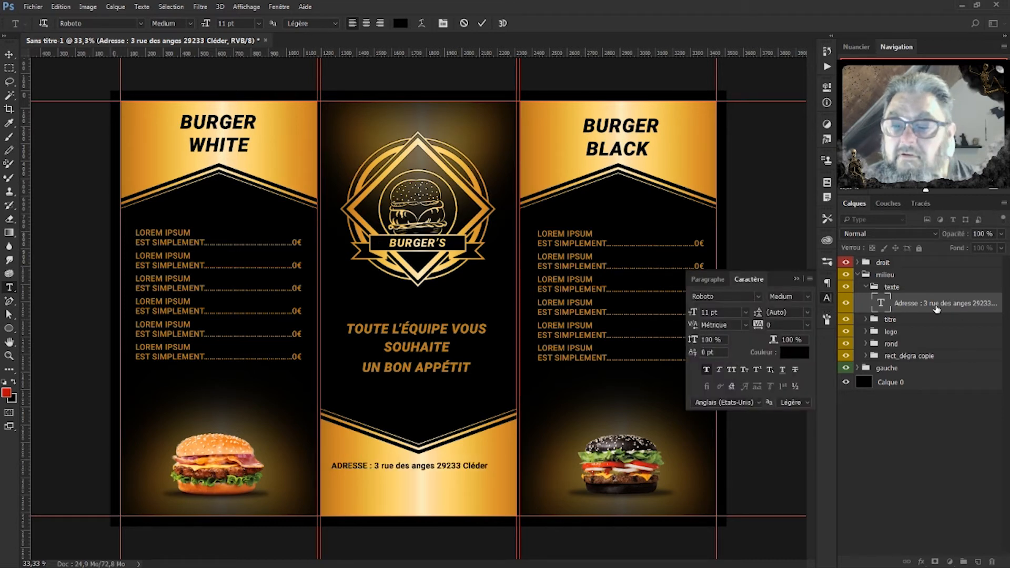
# Nudge the address line right until it is centred in the gold band.
pyautogui.hotkey('ctrl', 't')
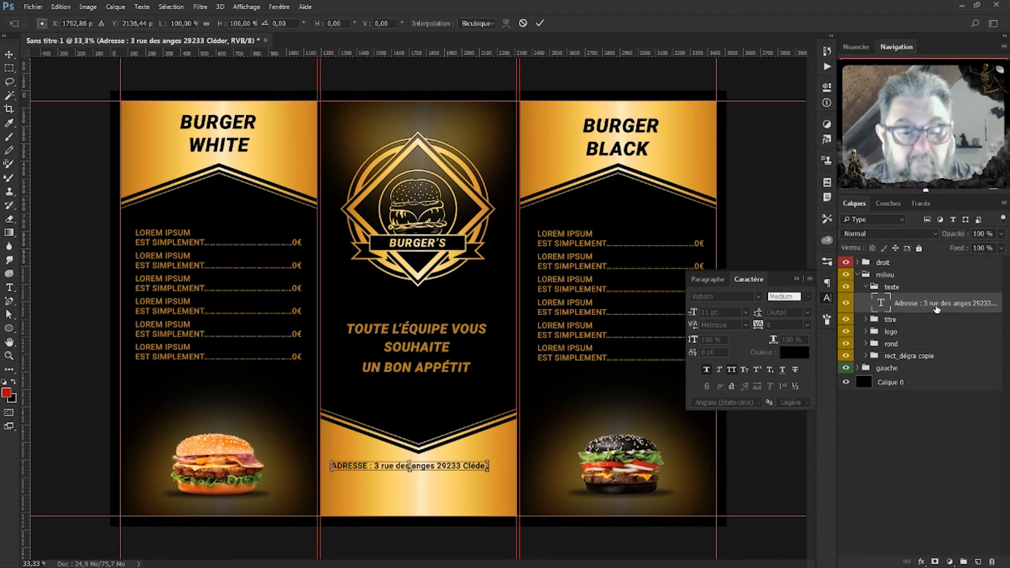
pyautogui.press('Right')
pyautogui.press('Right')
pyautogui.press('Right')
pyautogui.press('Right')
pyautogui.press('Right')
pyautogui.press('Right')
pyautogui.press('Right')
pyautogui.press('Right')
pyautogui.press('Right')
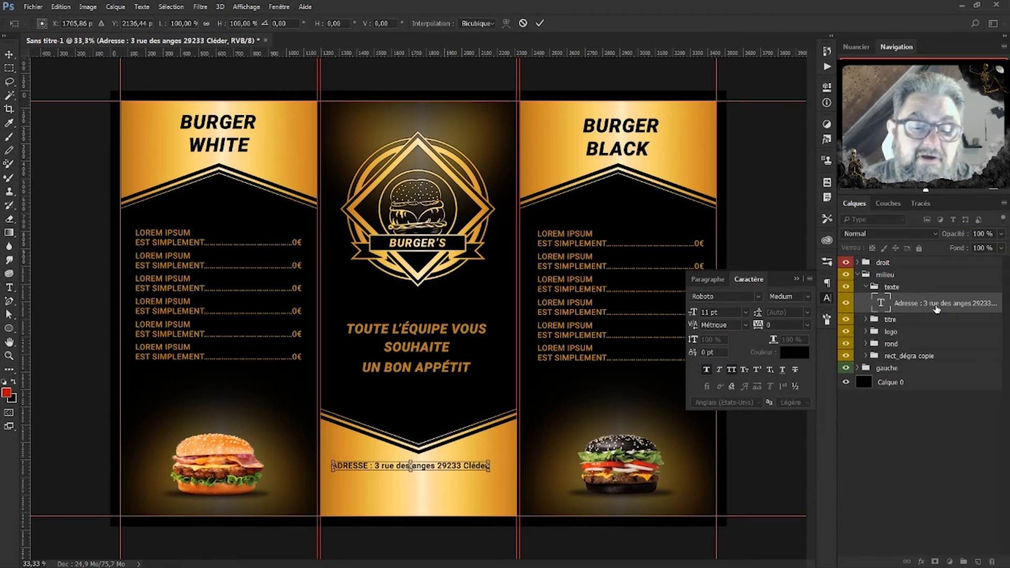
pyautogui.press('Right')
pyautogui.press('Right')
pyautogui.press('Right')
pyautogui.press('Right')
pyautogui.press('Right')
pyautogui.press('Right')
pyautogui.press('Right')
pyautogui.press('Right')
pyautogui.press('Right')
pyautogui.press('Right')
pyautogui.press('Right')
pyautogui.press('Right')
pyautogui.press('Right')
pyautogui.press('Right')
pyautogui.press('Right')
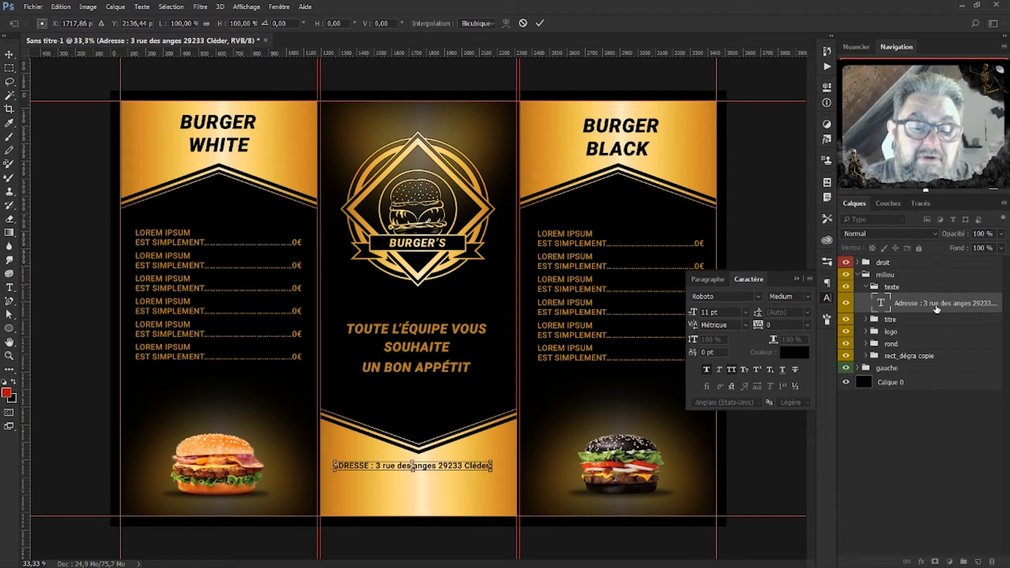
pyautogui.press('Right')
pyautogui.press('Right')
pyautogui.press('Right')
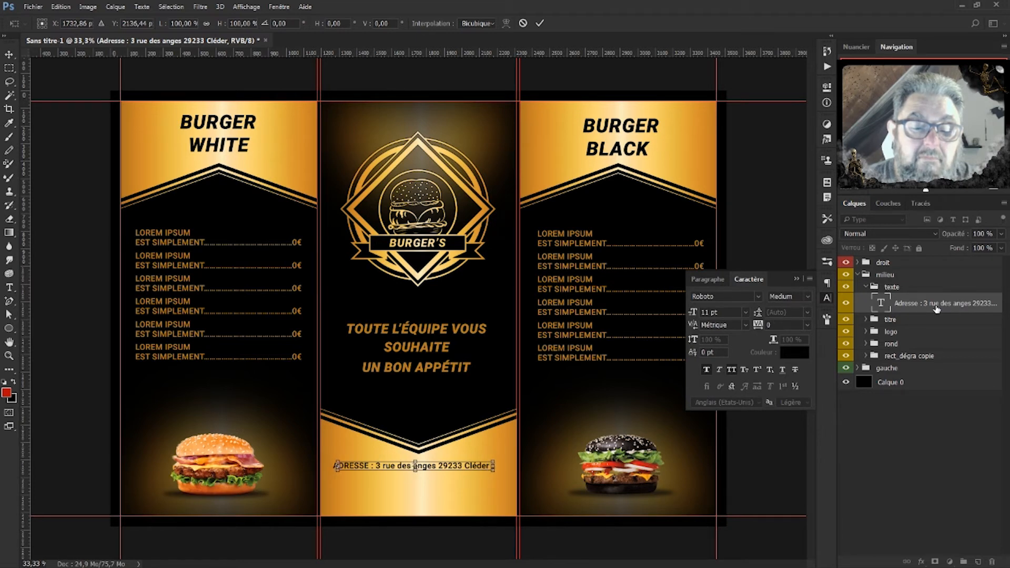
pyautogui.press('Right')
pyautogui.press('Right')
pyautogui.press('Right')
pyautogui.press('Right')
pyautogui.press('Right')
pyautogui.press('Right')
pyautogui.press('Right')
pyautogui.press('Right')
pyautogui.press('Right')
pyautogui.press('Right')
pyautogui.press('Right')
pyautogui.press('Right')
pyautogui.press('Right')
pyautogui.press('Right')
pyautogui.press('Right')
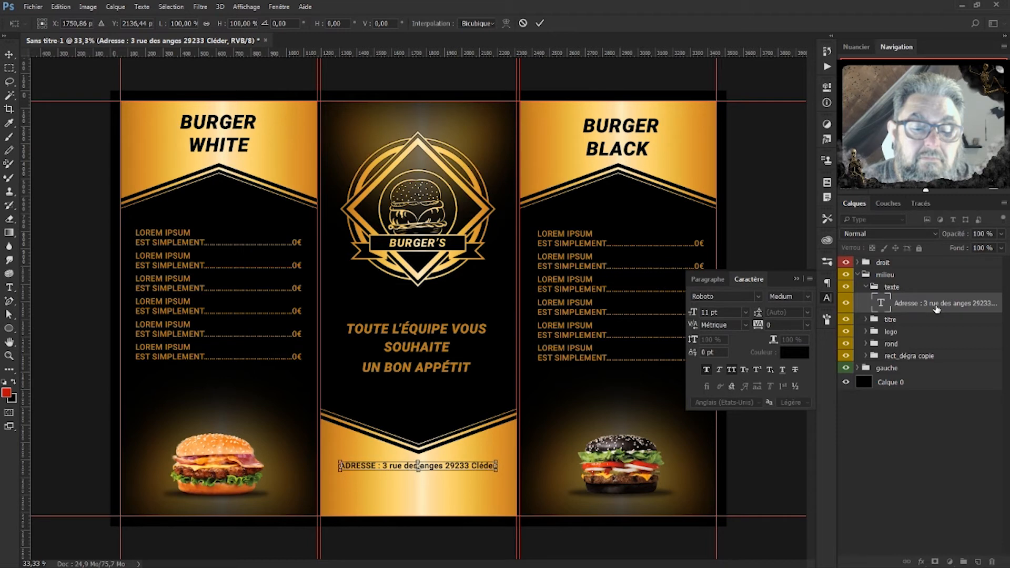
pyautogui.press('Return')
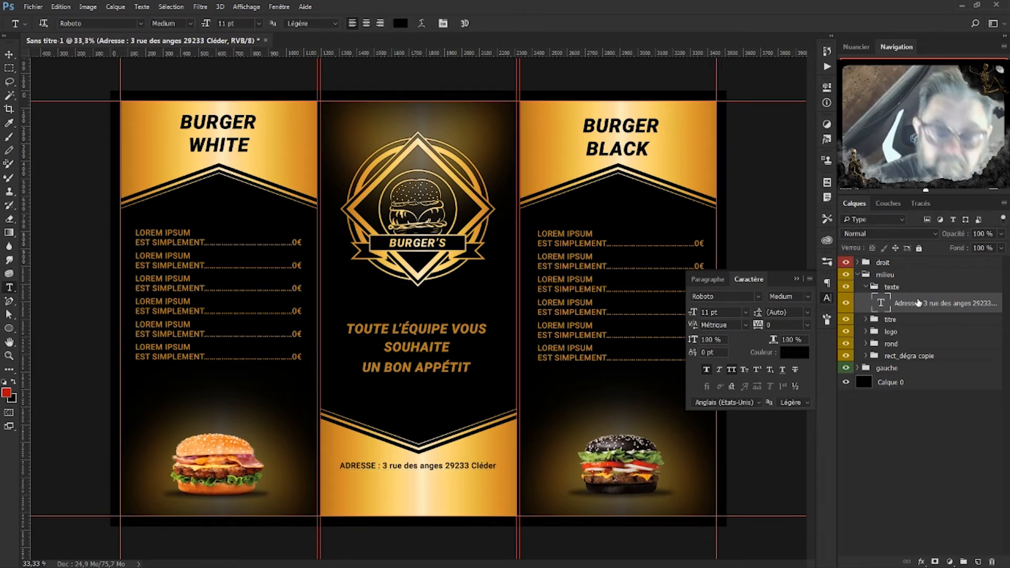
# Duplicate the address as a phone-number line and move it just below.
pyautogui.hotkey('ctrl', 'j')
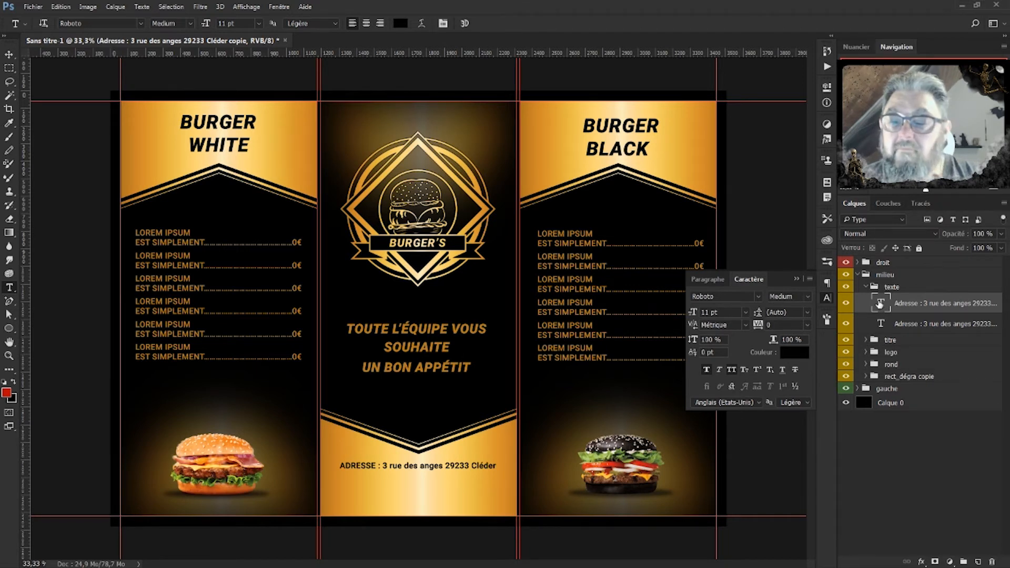
pyautogui.doubleClick(880, 304)
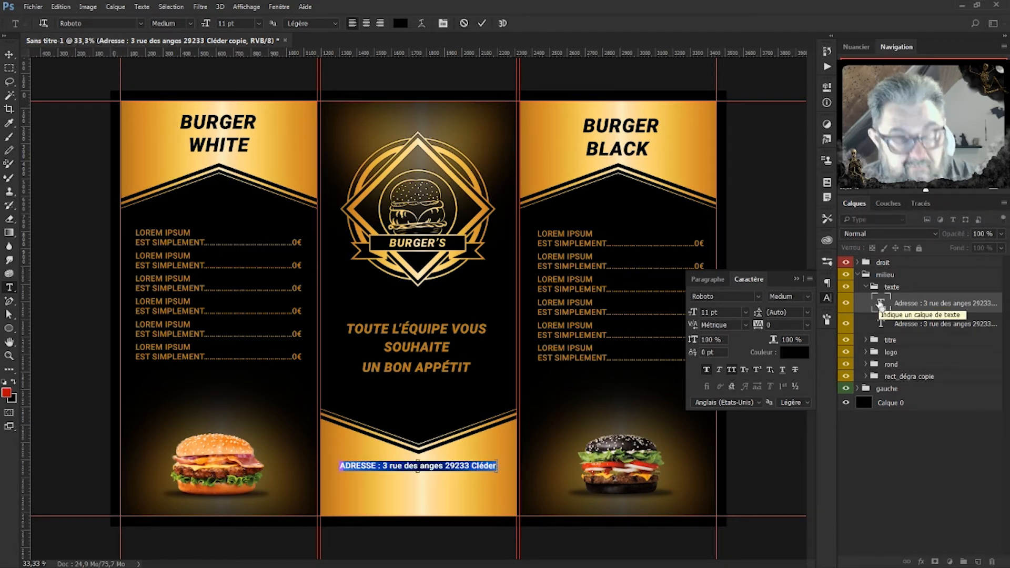
pyautogui.write('TEL : 00.00.00.00.00')
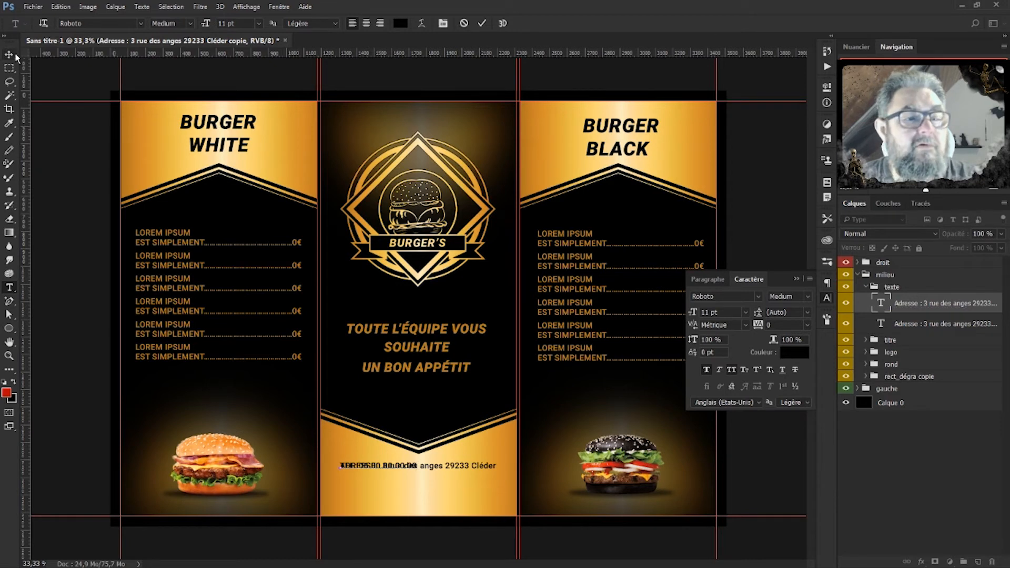
pyautogui.click(10, 54)
pyautogui.hotkey('shift', 'Down')
pyautogui.hotkey('shift', 'Down')
pyautogui.hotkey('shift', 'Down')
pyautogui.hotkey('shift', 'Down')
pyautogui.hotkey('shift', 'Down')
pyautogui.hotkey('shift', 'Down')
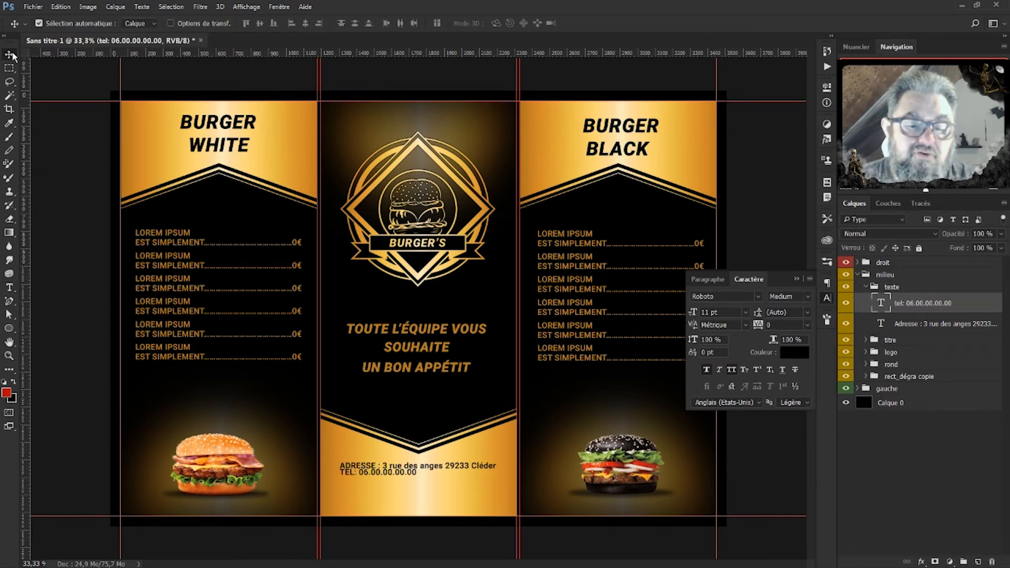
pyautogui.press('Down')
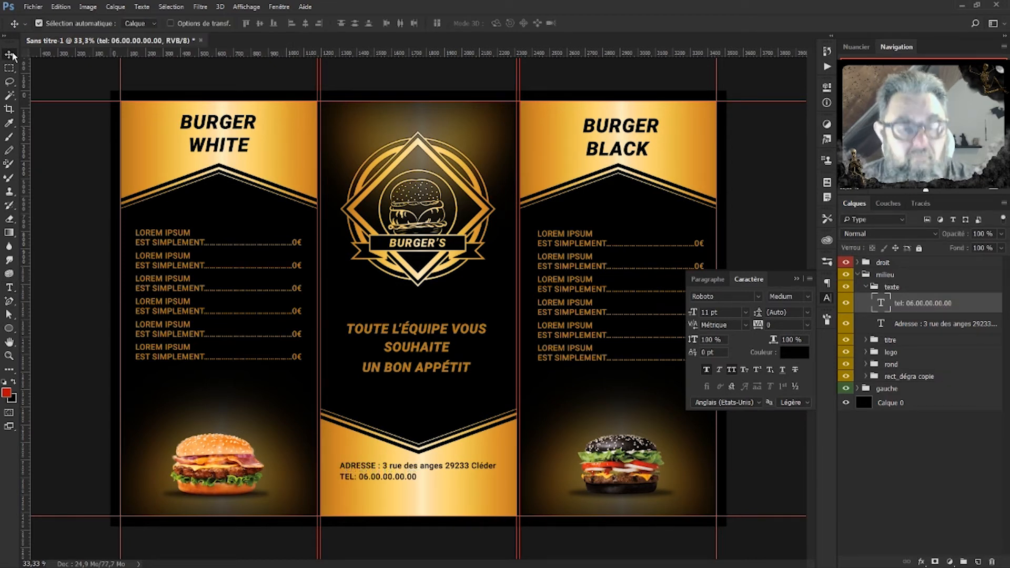
# Centre the phone line under the address, then zoom in on the brochure.
pyautogui.hotkey('ctrl', 't')
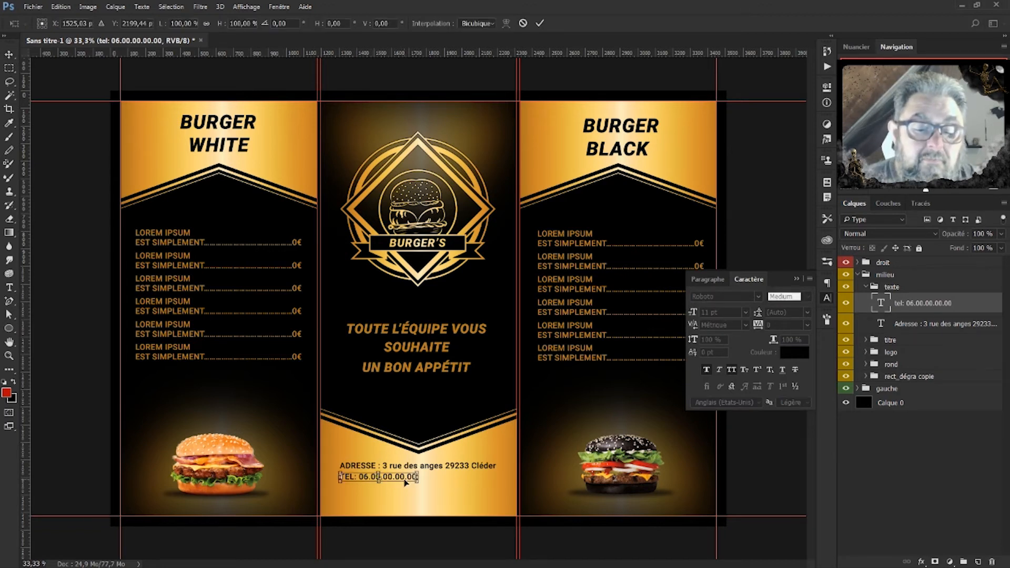
pyautogui.moveTo(402, 482); pyautogui.dragTo(437, 482)
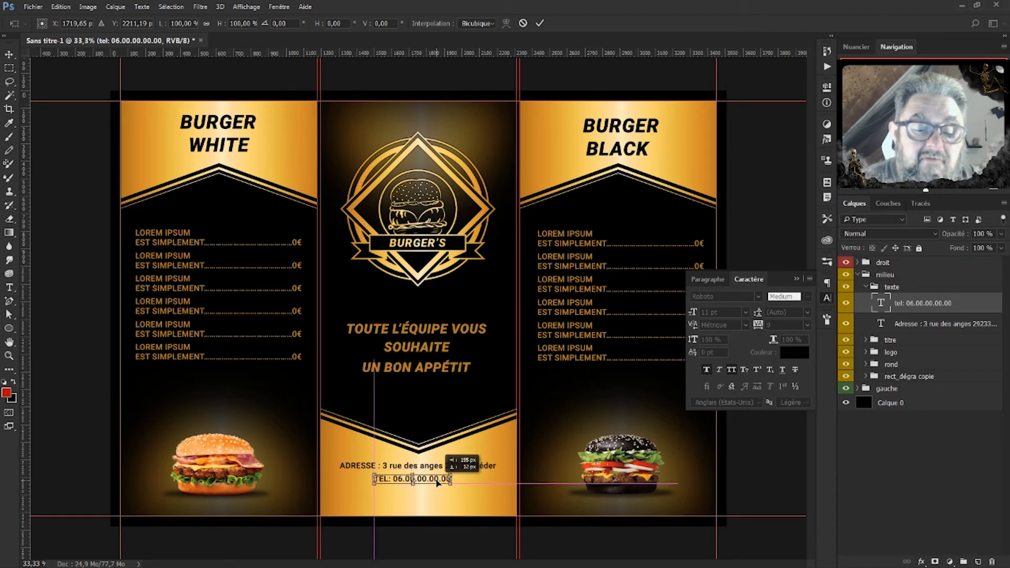
pyautogui.moveTo(439, 482); pyautogui.dragTo(439, 482)
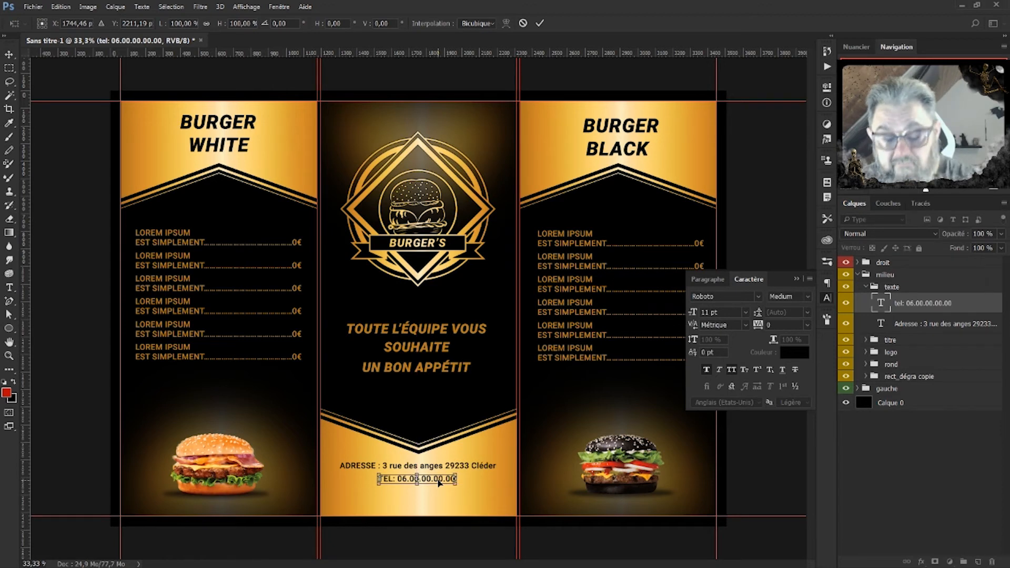
pyautogui.press('Return')
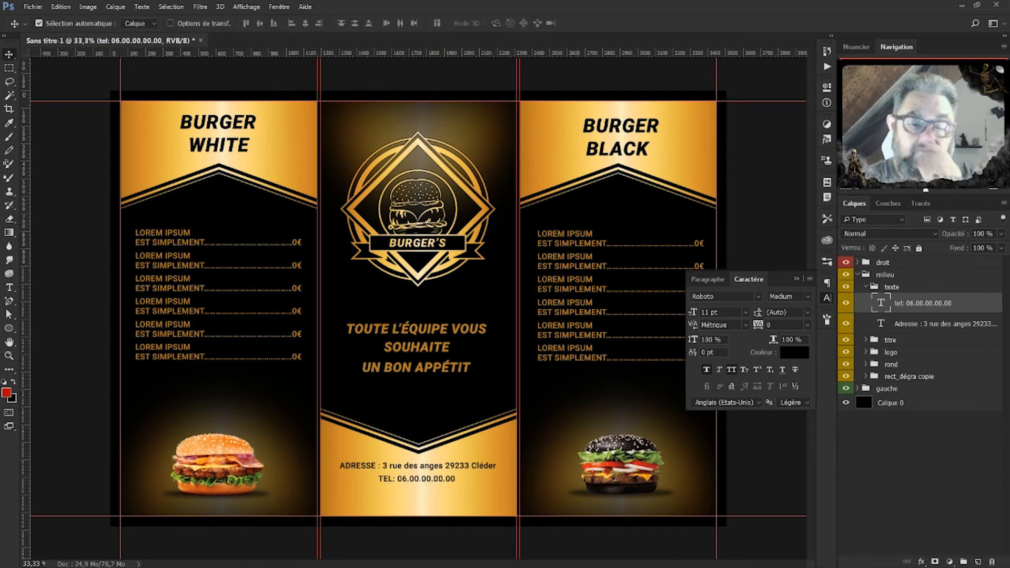
pyautogui.press('ctrl')
pyautogui.hotkey('ctrl', '+')
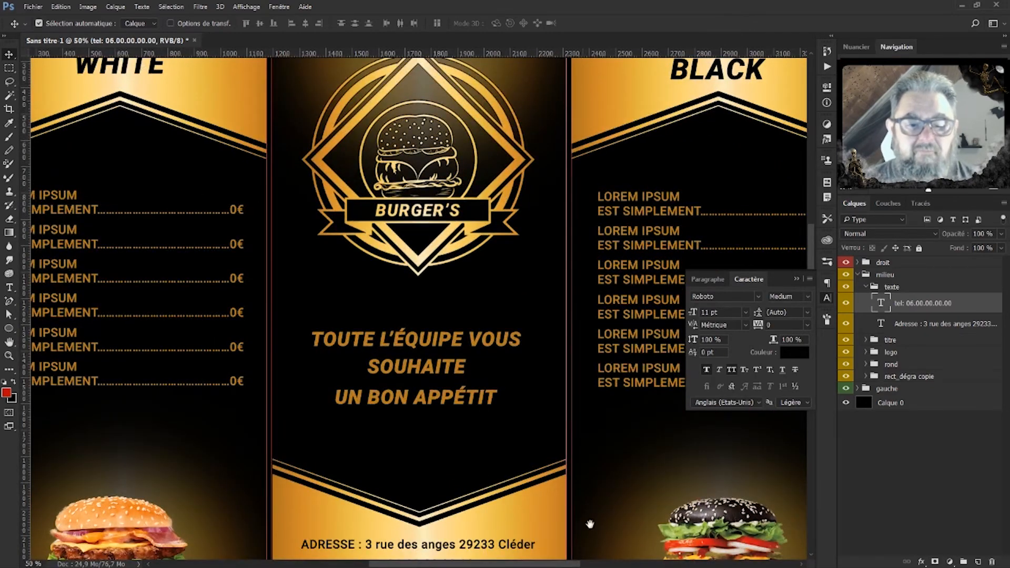
# Collapse the texte group and add a new group named 'réseau' above it in milieu.
pyautogui.moveTo(448, 488); pyautogui.dragTo(459, 221)
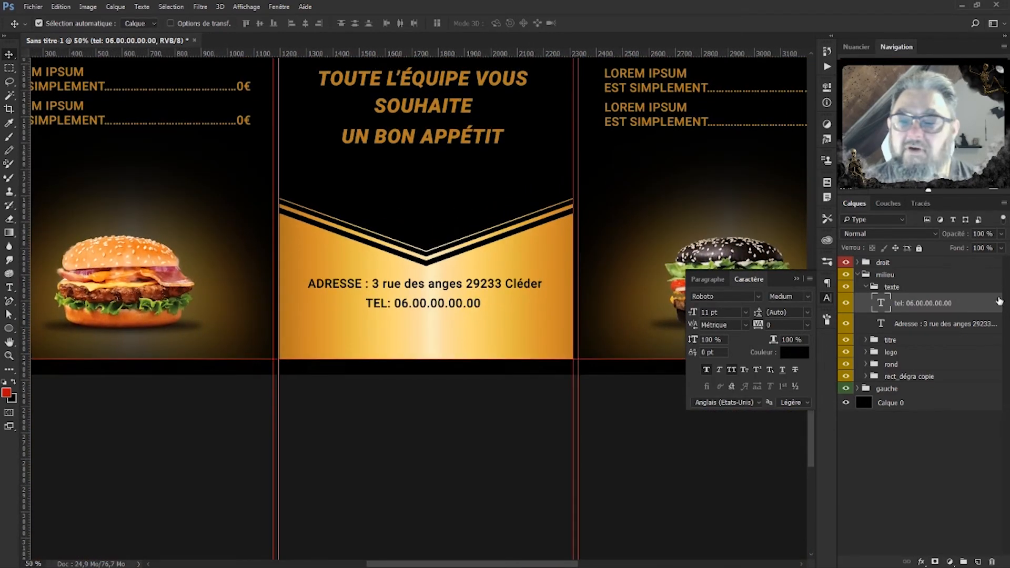
pyautogui.click(873, 287)
pyautogui.click(866, 287)
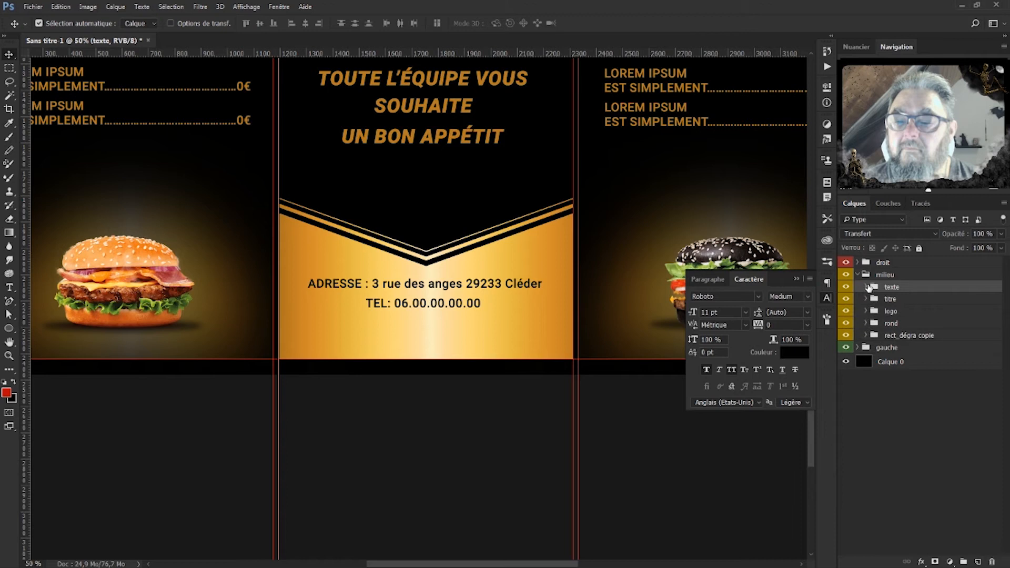
pyautogui.click(964, 562)
pyautogui.doubleClick(899, 291)
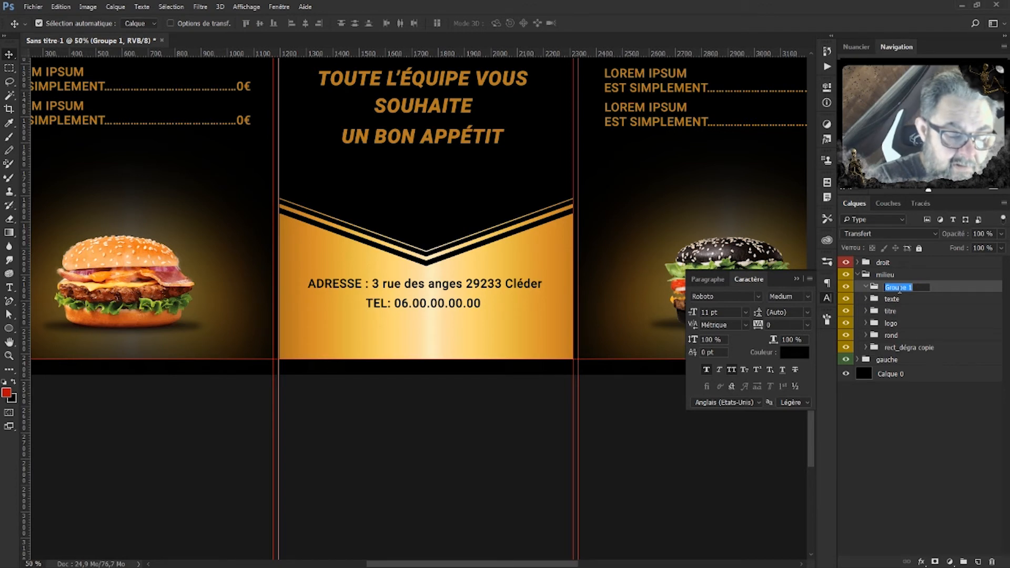
pyautogui.write('réseau')
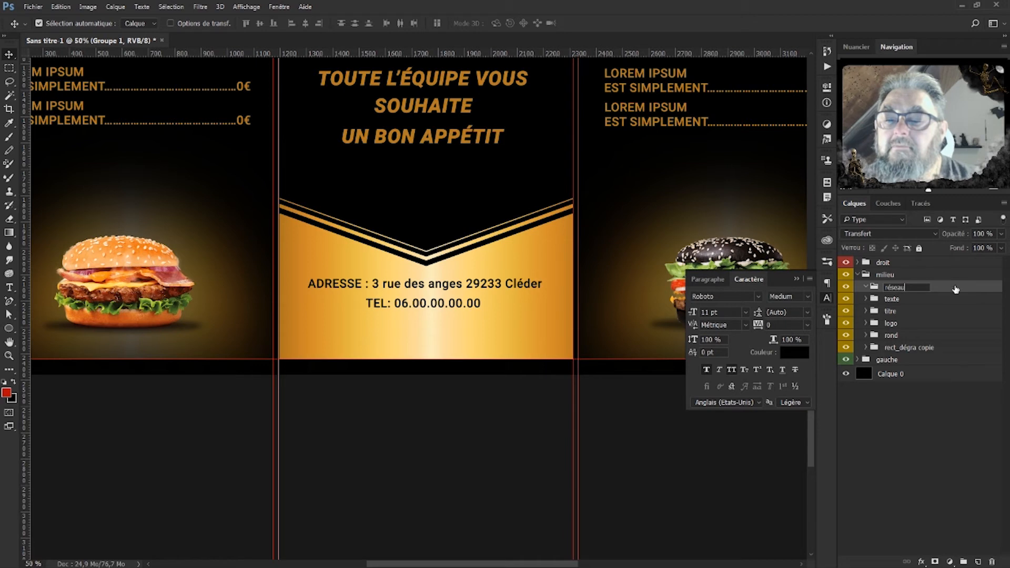
pyautogui.click(956, 290)
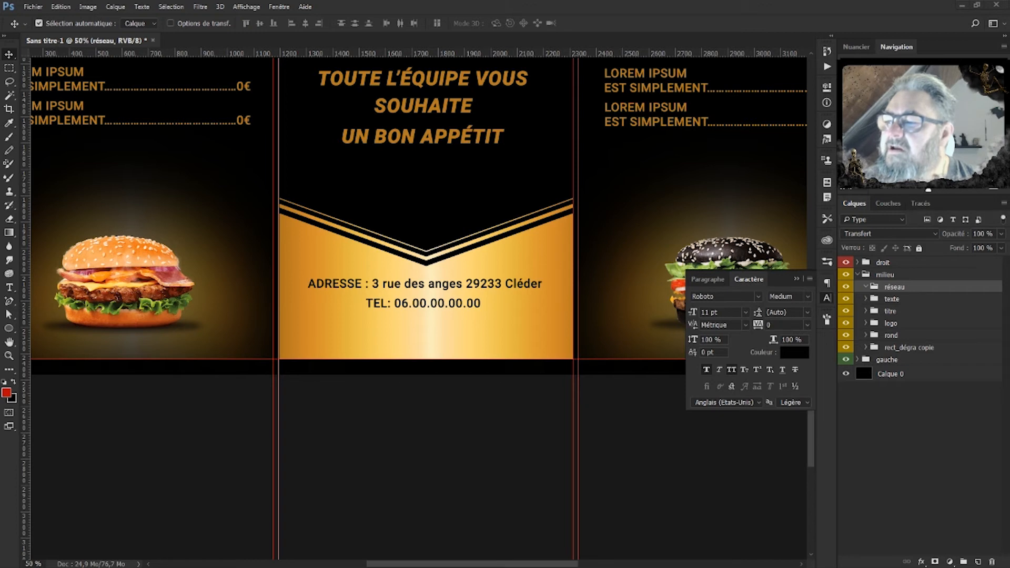
# Place the Facebook, Instagram, Snapchat and Twitter icons and scale all four down to about 35%.
pyautogui.moveTo(517, 360); pyautogui.dragTo(514, 358)
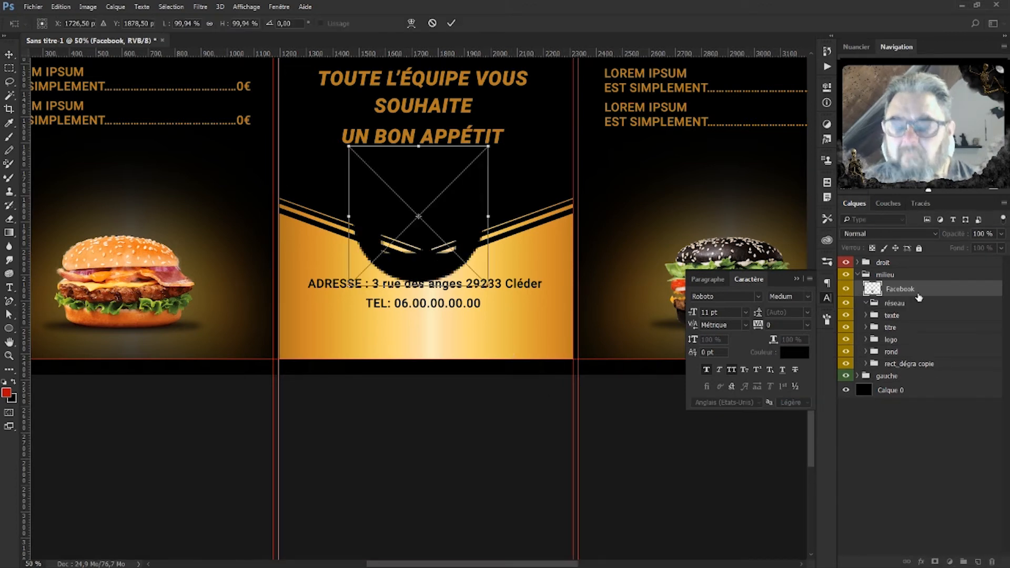
pyautogui.press('Return')
pyautogui.press('Return')
pyautogui.press('Return')
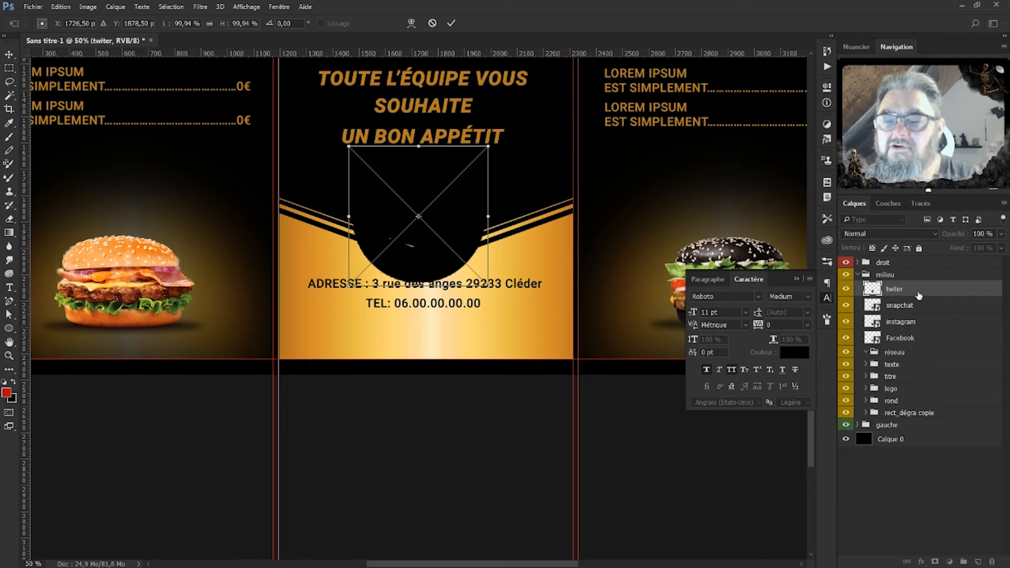
pyautogui.press('Return')
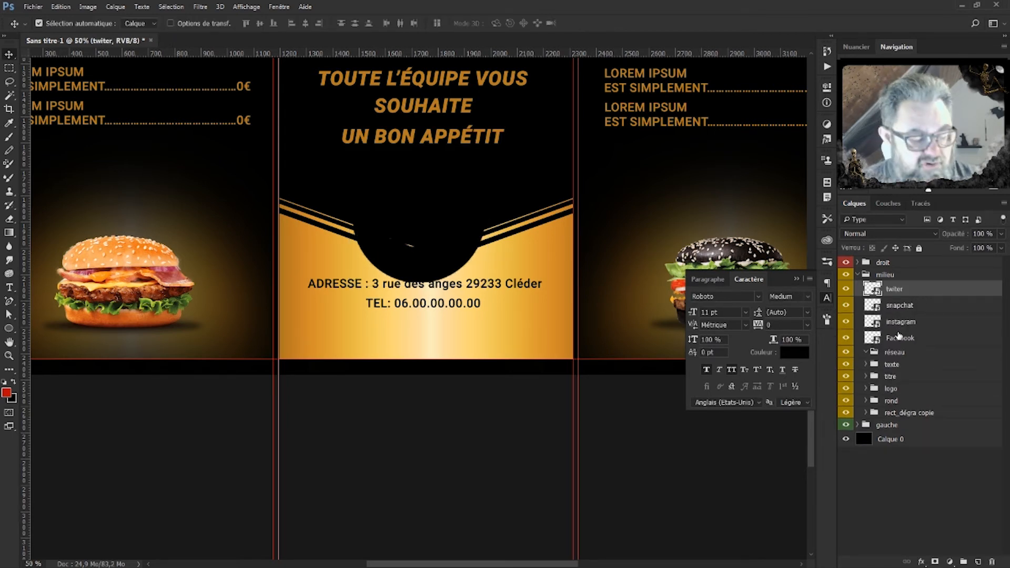
pyautogui.keyDown('shift'); pyautogui.click(899, 338); pyautogui.keyUp('shift')
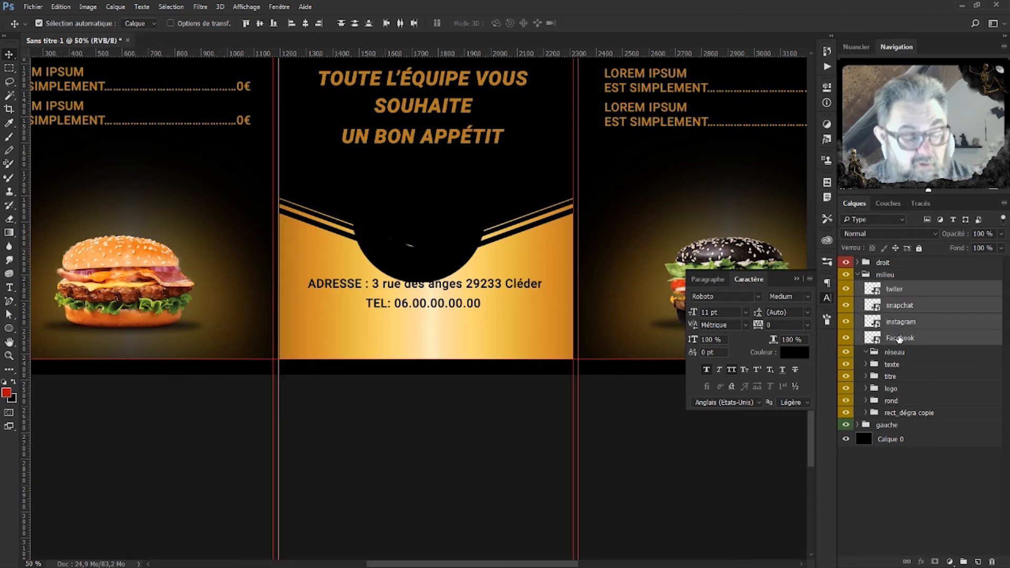
pyautogui.hotkey('ctrl', 't')
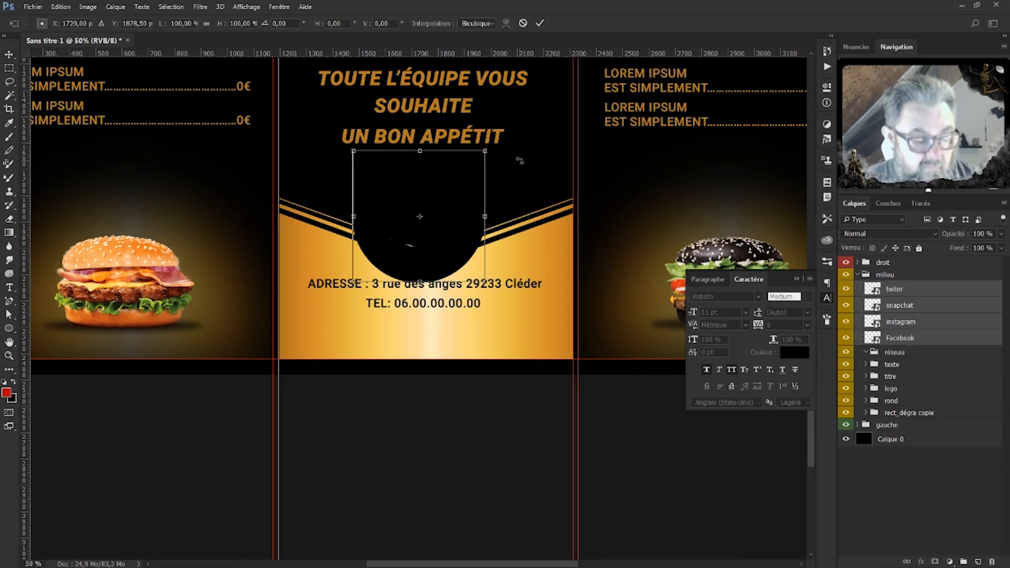
pyautogui.moveTo(484, 151); pyautogui.dragTo(342, 332)
pyautogui.press('Return')
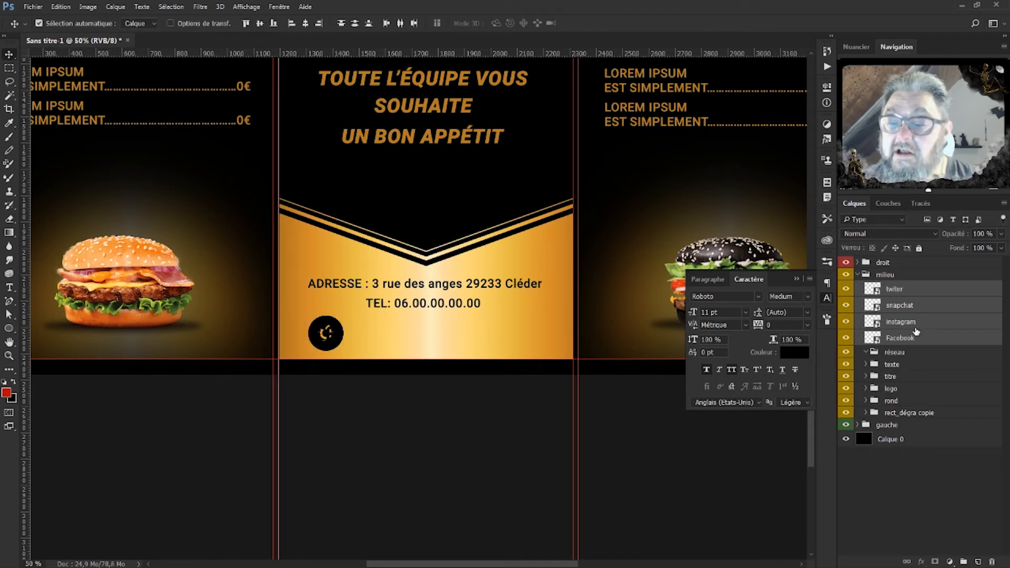
# Nudge the Instagram and Snapchat icons right so they clear the Facebook icon.
pyautogui.click(913, 322)
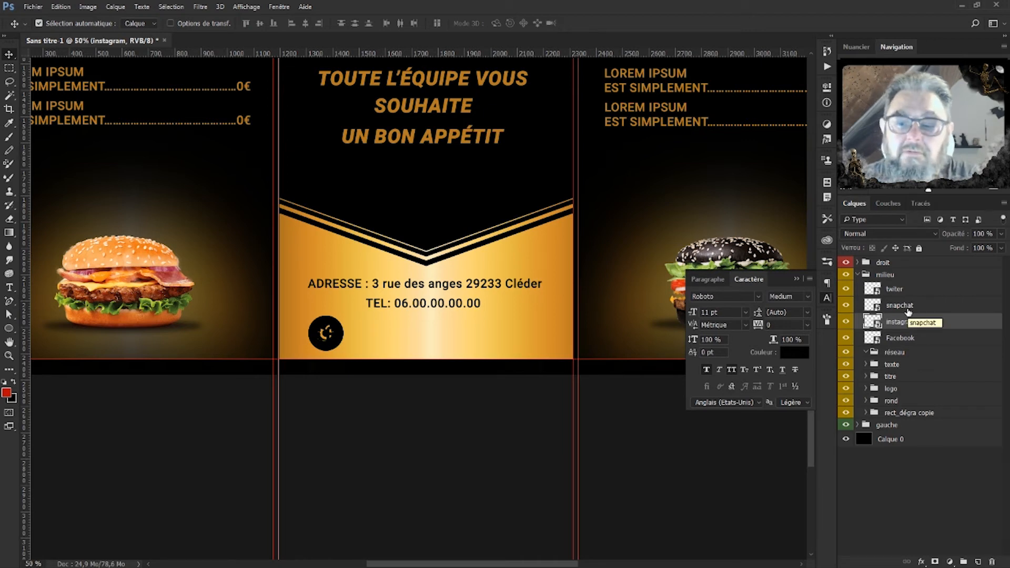
pyautogui.hotkey('shift', 'Right')
pyautogui.hotkey('shift', 'Right')
pyautogui.hotkey('shift', 'Right')
pyautogui.hotkey('shift', 'Right')
pyautogui.hotkey('shift', 'Right')
pyautogui.hotkey('shift', 'Right')
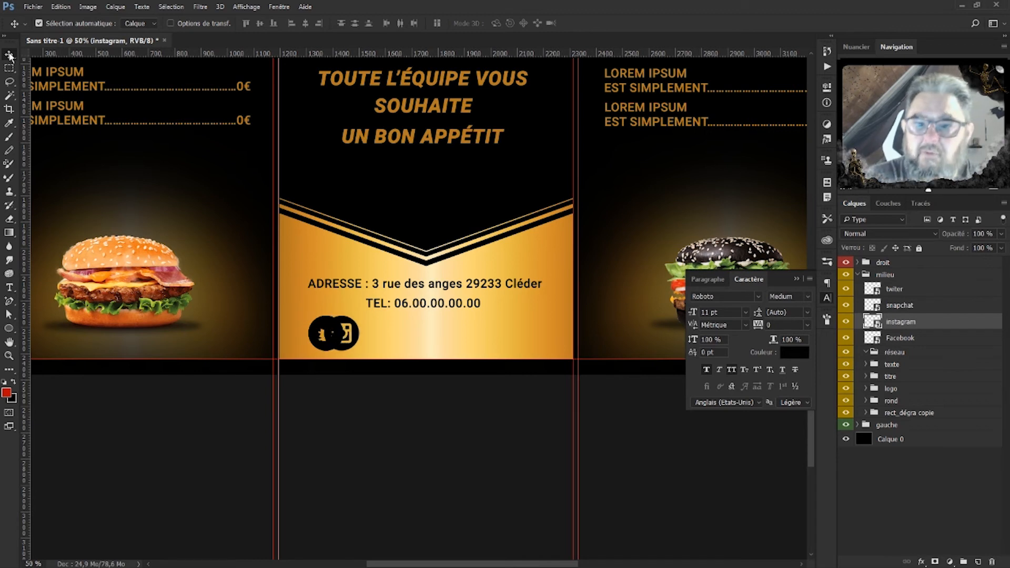
pyautogui.hotkey('shift', 'Right')
pyautogui.hotkey('shift', 'Right')
pyautogui.hotkey('shift', 'Right')
pyautogui.hotkey('shift', 'Right')
pyautogui.hotkey('shift', 'Right')
pyautogui.hotkey('shift', 'Right')
pyautogui.hotkey('shift', 'Right')
pyautogui.hotkey('shift', 'Right')
pyautogui.hotkey('shift', 'Right')
pyautogui.hotkey('shift', 'Right')
pyautogui.hotkey('shift', 'Right')
pyautogui.hotkey('shift', 'Right')
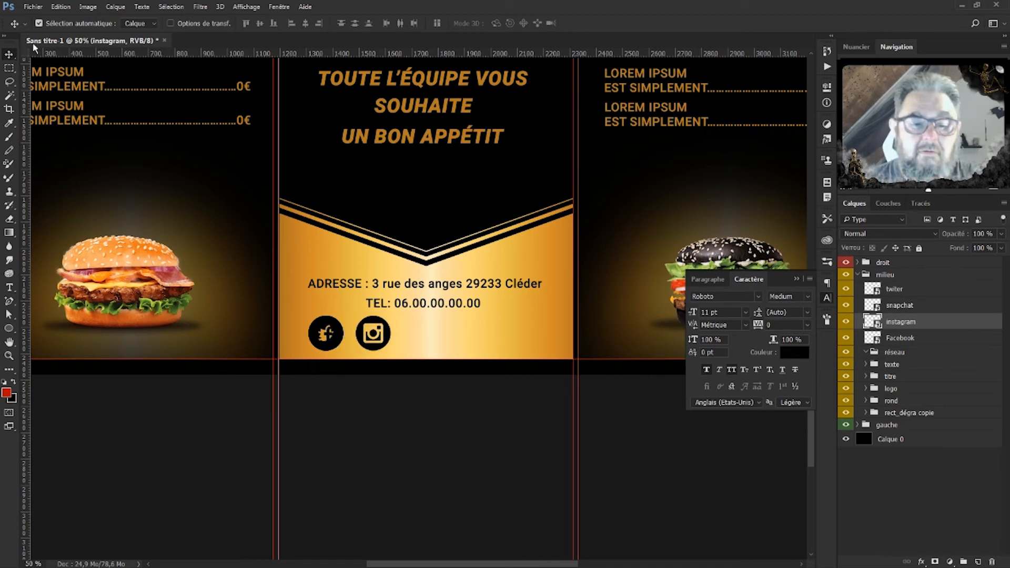
pyautogui.click(926, 309)
pyautogui.hotkey('shift', 'Right')
pyautogui.hotkey('shift', 'Right')
pyautogui.hotkey('shift', 'Right')
pyautogui.hotkey('shift', 'Right')
pyautogui.hotkey('shift', 'Right')
pyautogui.hotkey('shift', 'Right')
pyautogui.hotkey('shift', 'Right')
pyautogui.hotkey('shift', 'Right')
pyautogui.hotkey('shift', 'Right')
pyautogui.hotkey('shift', 'Right')
pyautogui.hotkey('shift', 'Right')
pyautogui.hotkey('shift', 'Right')
pyautogui.hotkey('shift', 'Right')
pyautogui.hotkey('shift', 'Right')
pyautogui.hotkey('shift', 'Right')
pyautogui.hotkey('shift', 'Right')
pyautogui.hotkey('shift', 'Right')
pyautogui.hotkey('shift', 'Right')
pyautogui.hotkey('shift', 'Right')
pyautogui.hotkey('shift', 'Right')
pyautogui.hotkey('shift', 'Right')
pyautogui.hotkey('shift', 'Right')
pyautogui.hotkey('shift', 'Right')
pyautogui.hotkey('shift', 'Right')
pyautogui.hotkey('shift', 'Right')
pyautogui.hotkey('shift', 'Right')
pyautogui.hotkey('shift', 'Right')
pyautogui.hotkey('shift', 'Right')
pyautogui.hotkey('shift', 'Right')
pyautogui.hotkey('shift', 'Right')
pyautogui.hotkey('shift', 'Right')
pyautogui.hotkey('shift', 'Right')
pyautogui.hotkey('shift', 'Right')
pyautogui.hotkey('shift', 'Right')
pyautogui.hotkey('shift', 'Right')
pyautogui.hotkey('shift', 'Right')
pyautogui.hotkey('shift', 'Right')
pyautogui.hotkey('shift', 'Right')
pyautogui.hotkey('shift', 'Right')
pyautogui.hotkey('shift', 'Right')
pyautogui.click(897, 291)
pyautogui.hotkey('shift', 'Right')
pyautogui.hotkey('shift', 'Right')
pyautogui.hotkey('shift', 'Right')
pyautogui.hotkey('shift', 'Right')
pyautogui.hotkey('shift', 'Right')
pyautogui.hotkey('shift', 'Right')
pyautogui.hotkey('shift', 'Right')
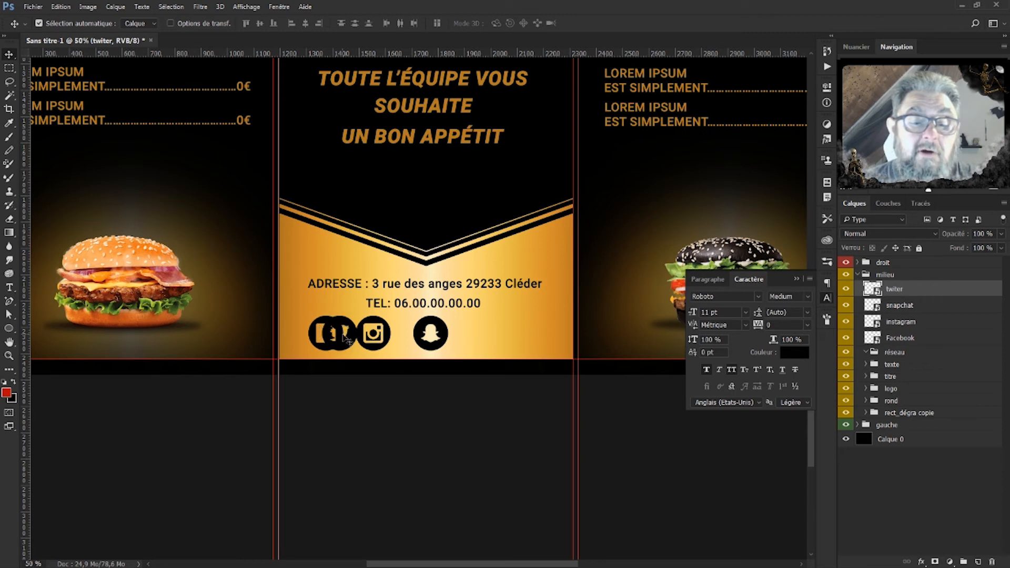
# Move Twitter to the row's end, distribute the four icons' horizontal centres, and centre the row.
pyautogui.moveTo(344, 338); pyautogui.dragTo(501, 344)
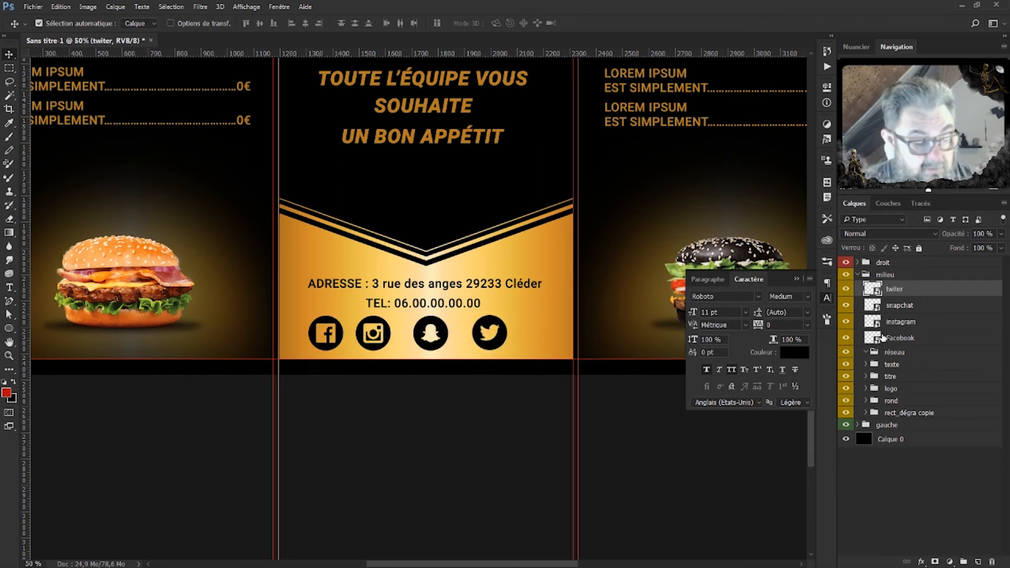
pyautogui.keyDown('shift'); pyautogui.click(920, 338); pyautogui.keyUp('shift')
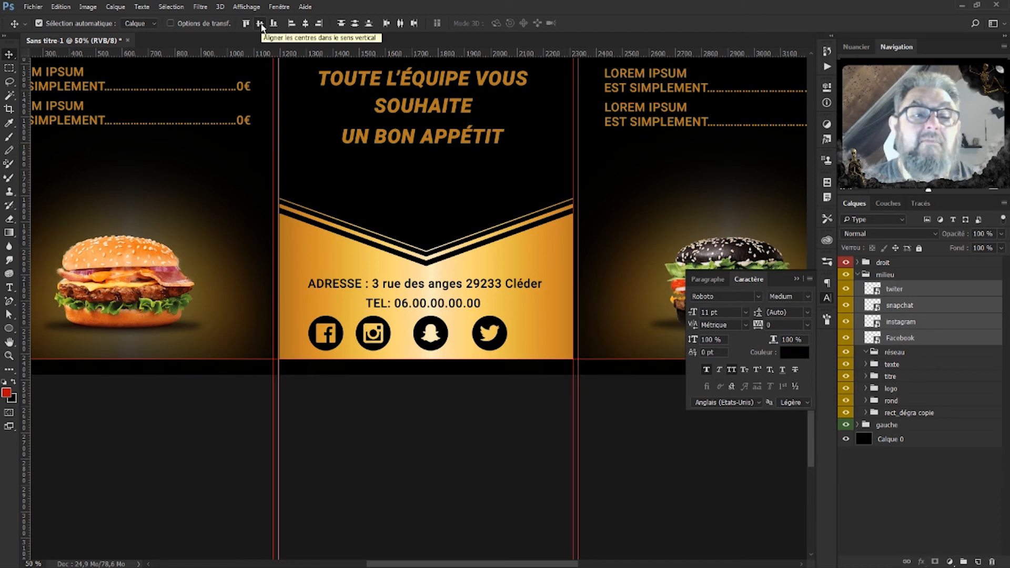
pyautogui.click(402, 23)
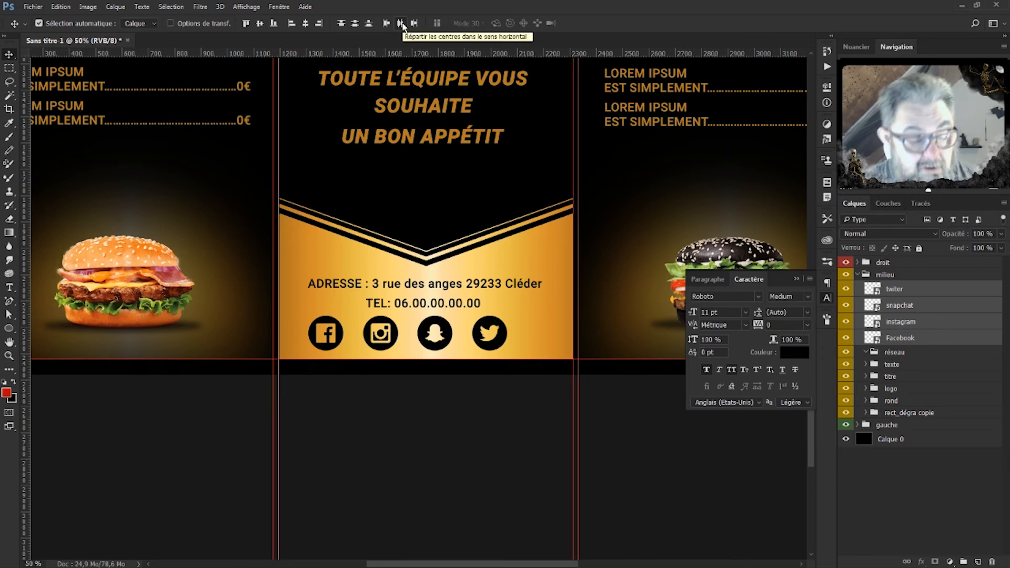
pyautogui.hotkey('ctrl', 't')
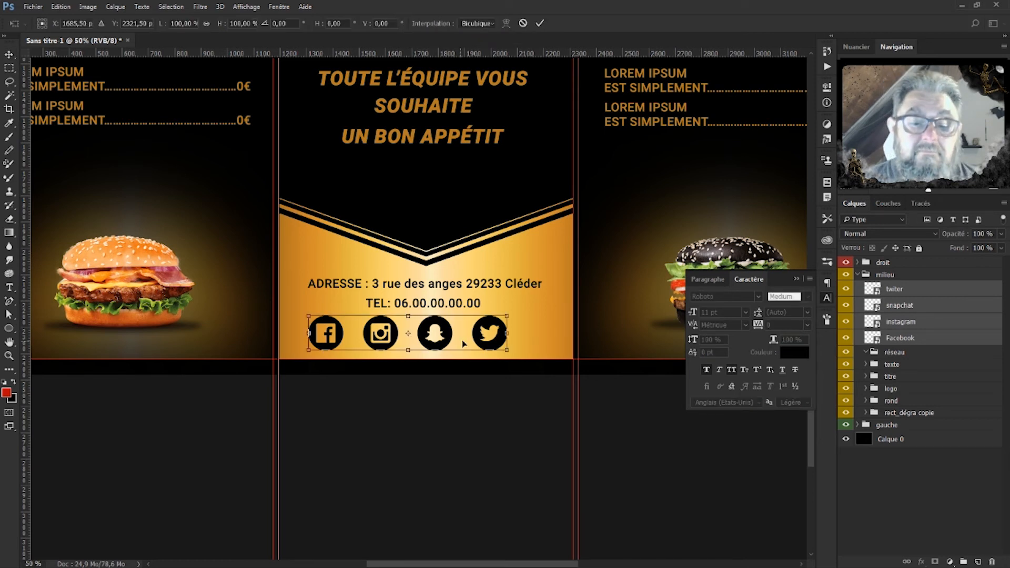
pyautogui.moveTo(446, 336); pyautogui.dragTo(464, 337)
pyautogui.press('Return')
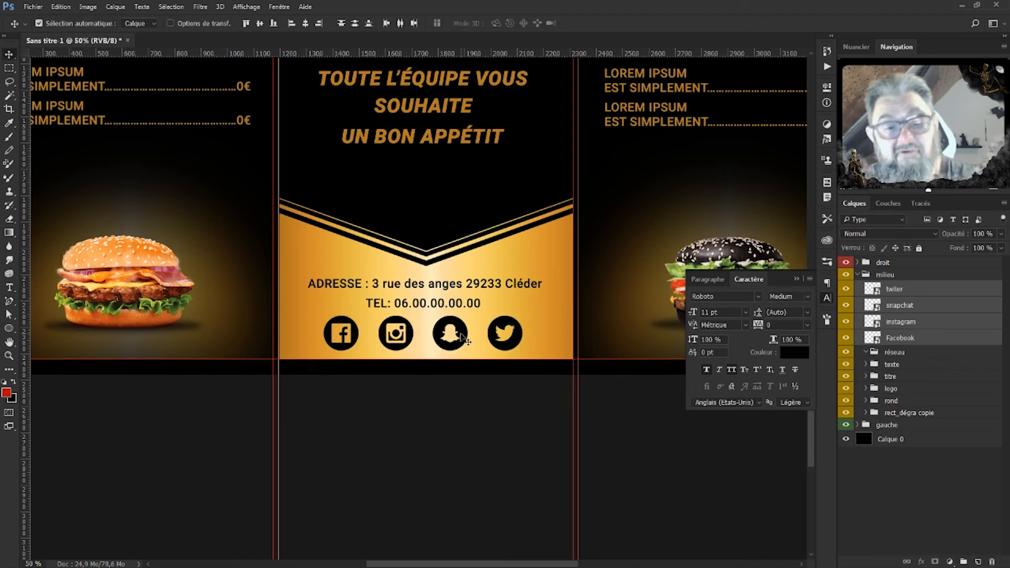
pyautogui.hotkey('ctrl', '-')
pyautogui.hotkey('ctrl', '-')
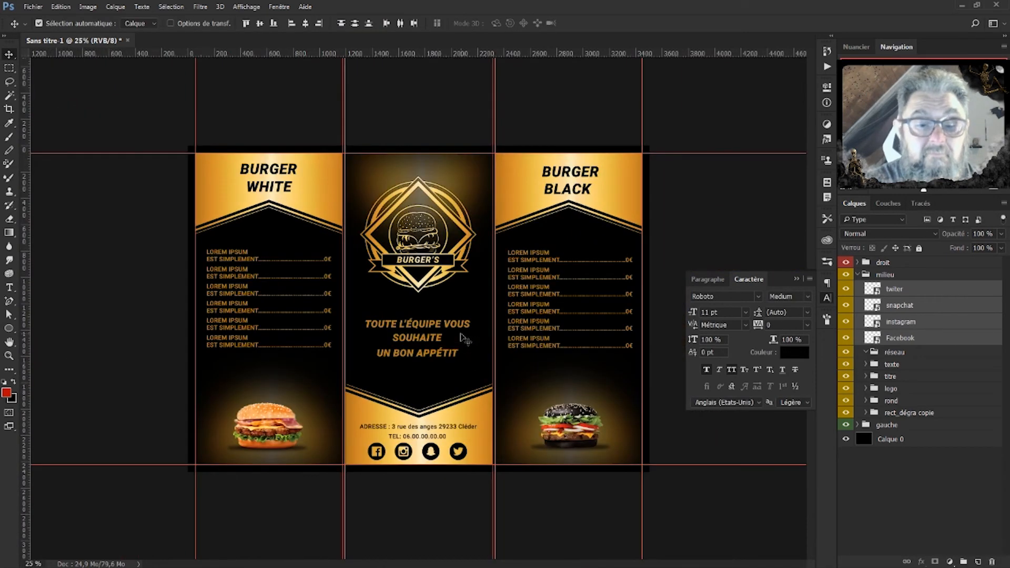
# Hide the guides and move the Facebook, Instagram, Snapchat and Twitter layers into réseau.
pyautogui.hotkey('ctrl', 'h')
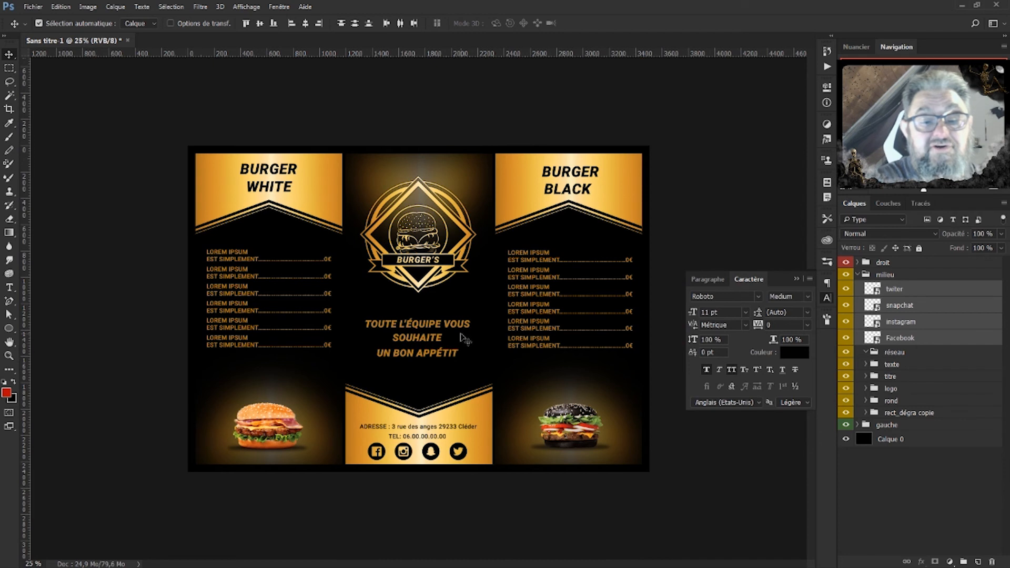
pyautogui.click(796, 279)
pyautogui.click(858, 275)
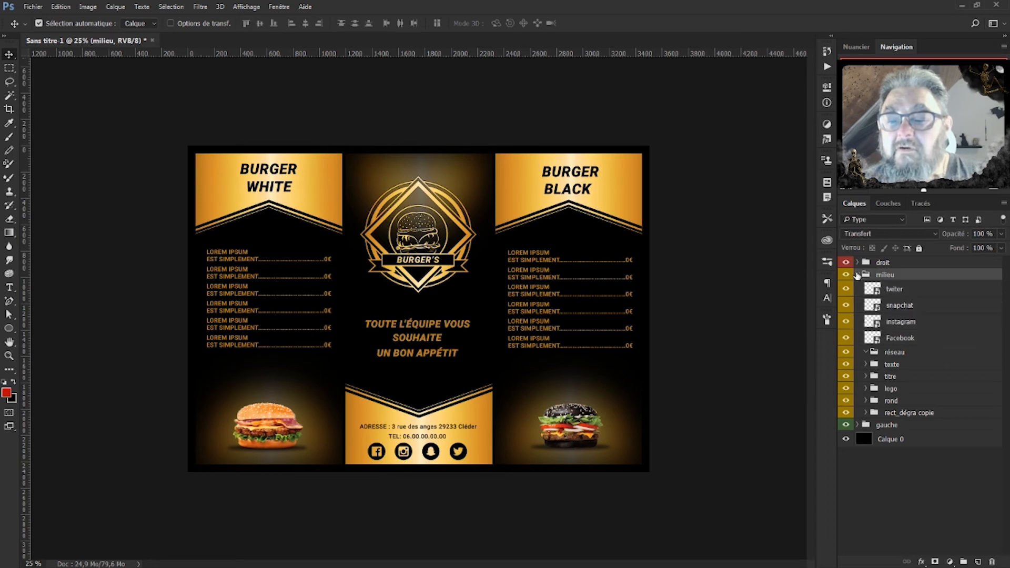
pyautogui.click(858, 274)
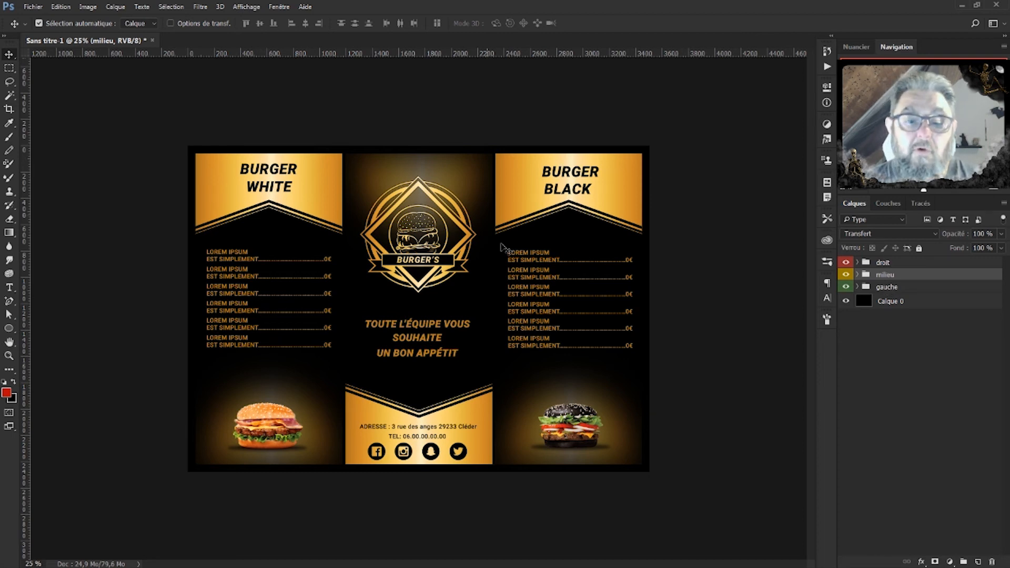
pyautogui.click(858, 274)
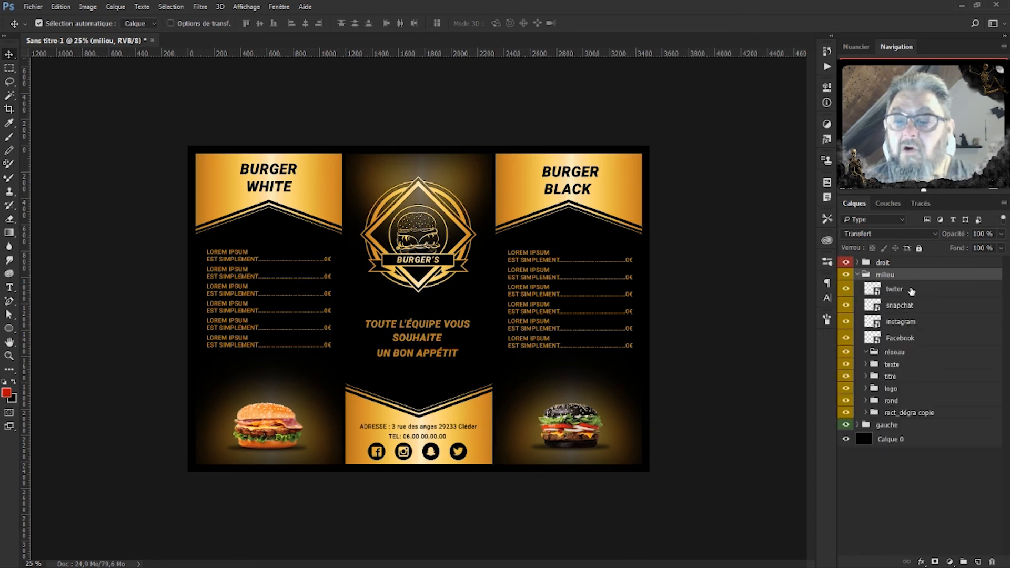
pyautogui.click(902, 340)
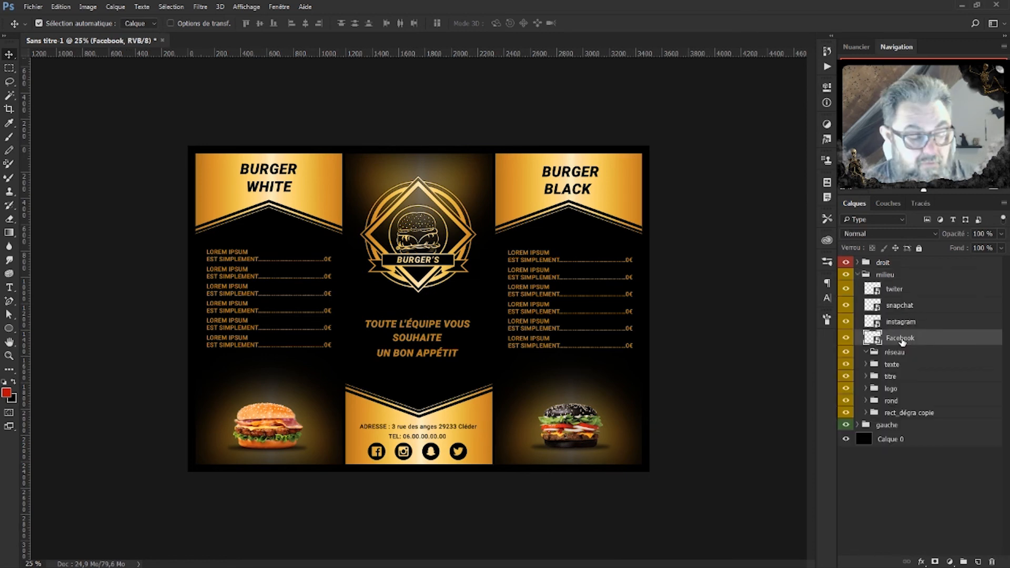
pyautogui.keyDown('shift'); pyautogui.click(910, 290); pyautogui.keyUp('shift')
pyautogui.moveTo(910, 290); pyautogui.dragTo(908, 353)
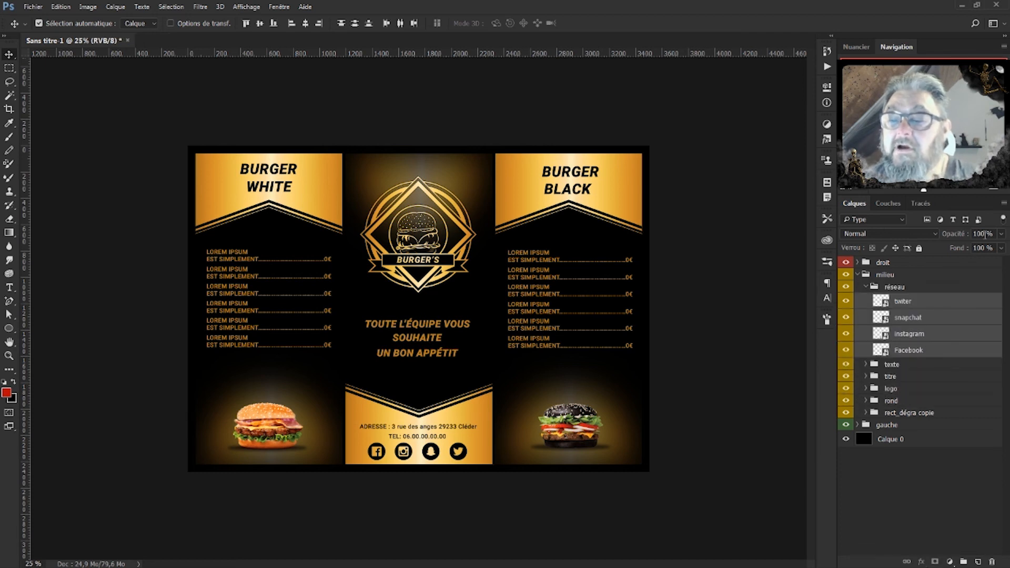
# Set the four social icon layers' opacity to 90%.
pyautogui.click(983, 234)
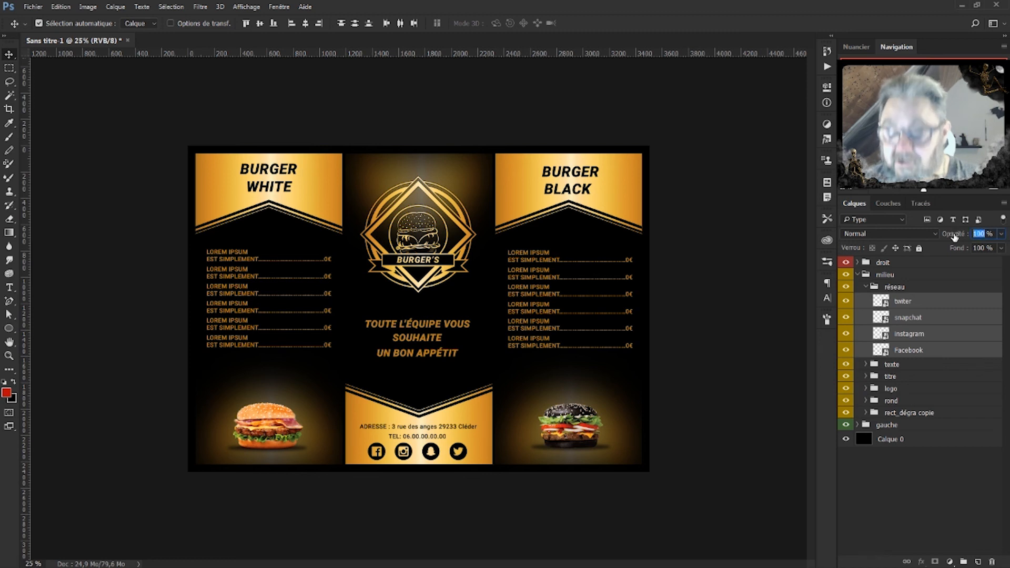
pyautogui.write('8')
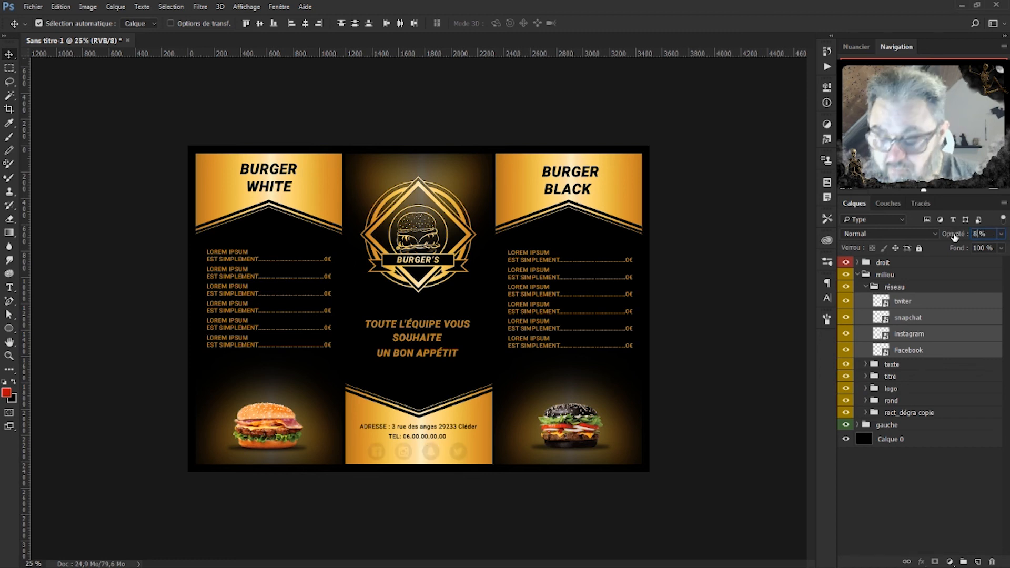
pyautogui.write('0')
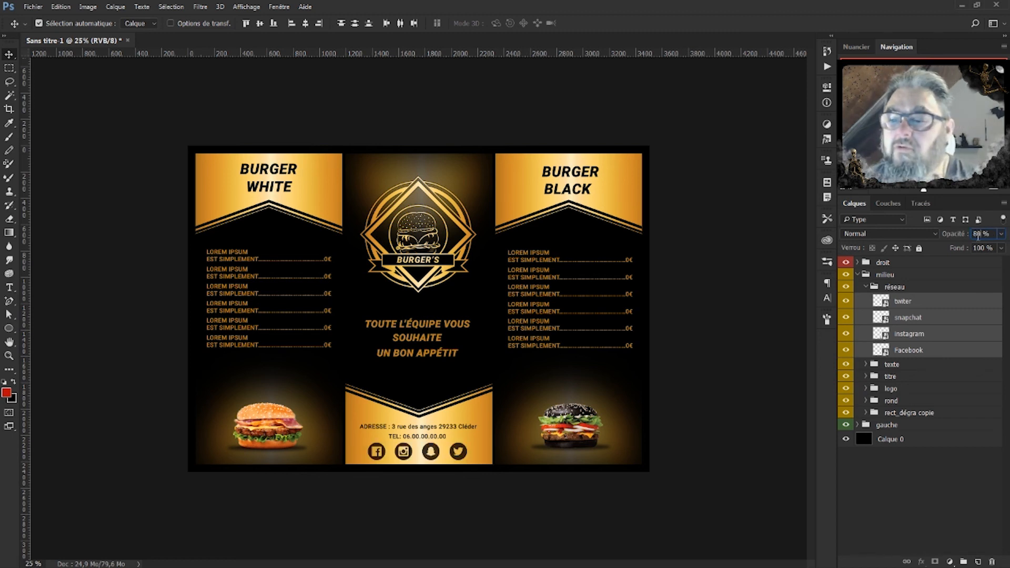
pyautogui.moveTo(978, 234); pyautogui.dragTo(966, 237)
pyautogui.write('9')
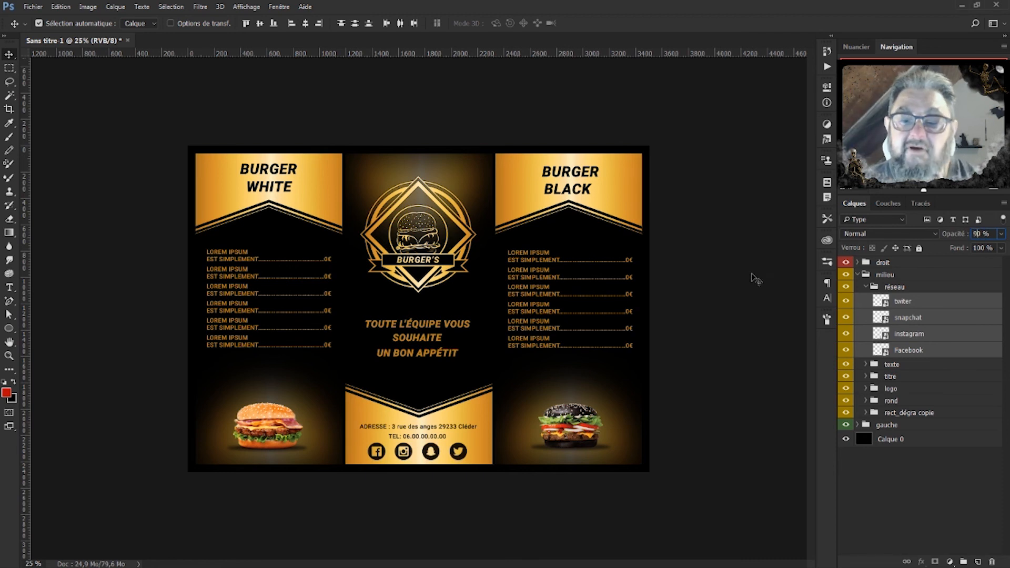
pyautogui.click(756, 279)
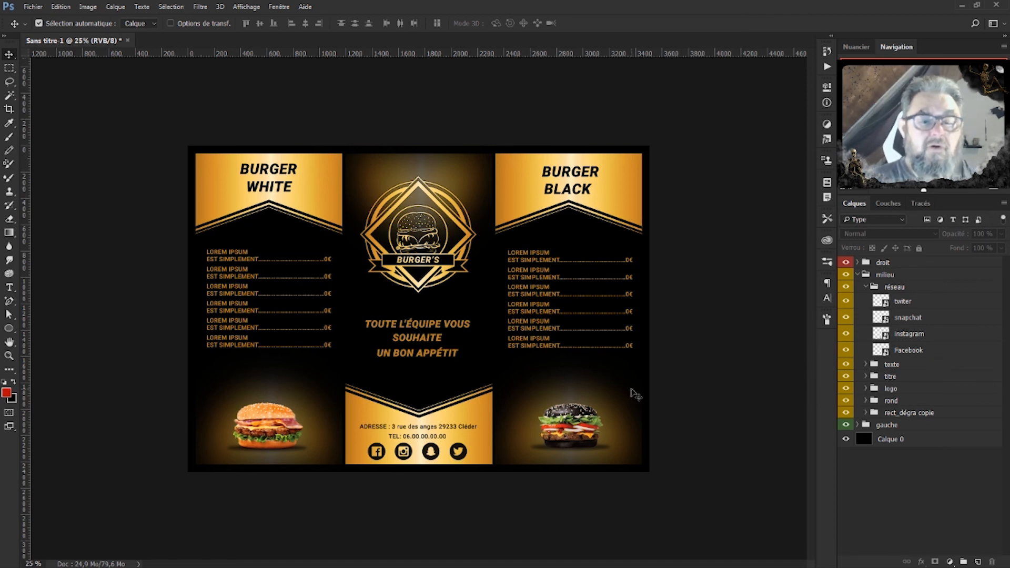
# Zoom in to 33.3% and collapse the réseau and milieu groups in the Layers panel.
pyautogui.hotkey('ctrl', '+')
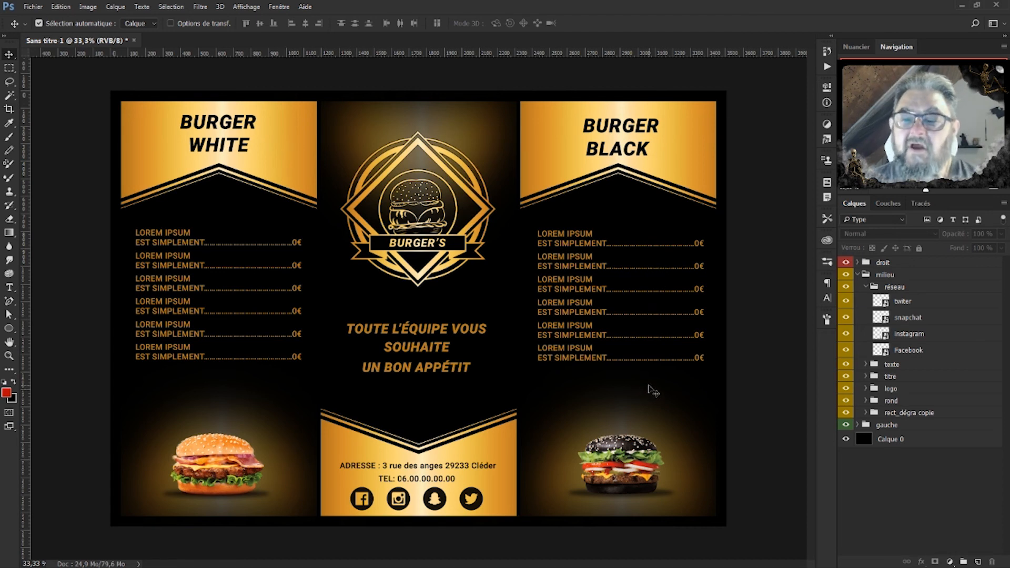
pyautogui.click(866, 287)
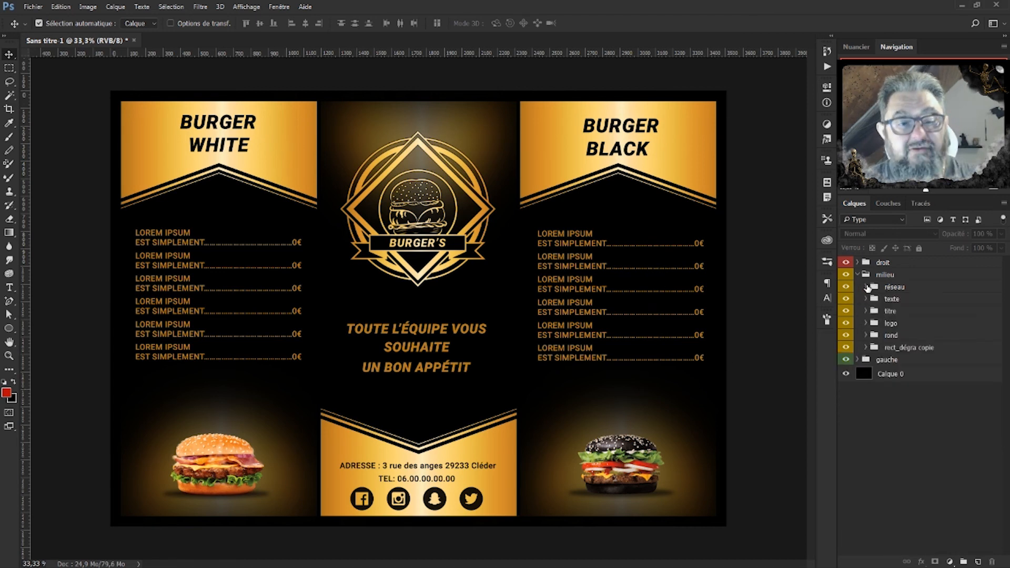
pyautogui.click(857, 276)
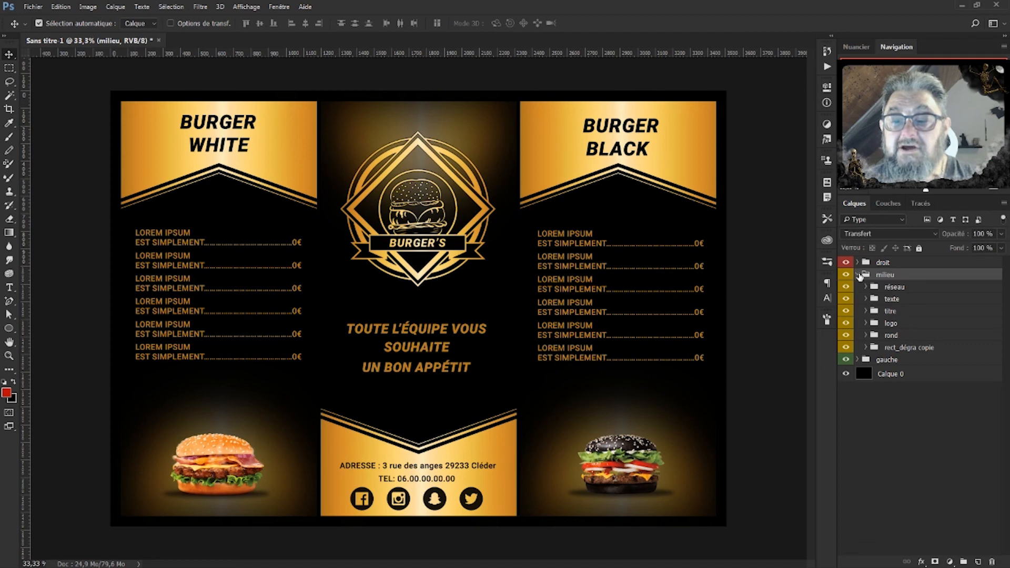
pyautogui.click(858, 274)
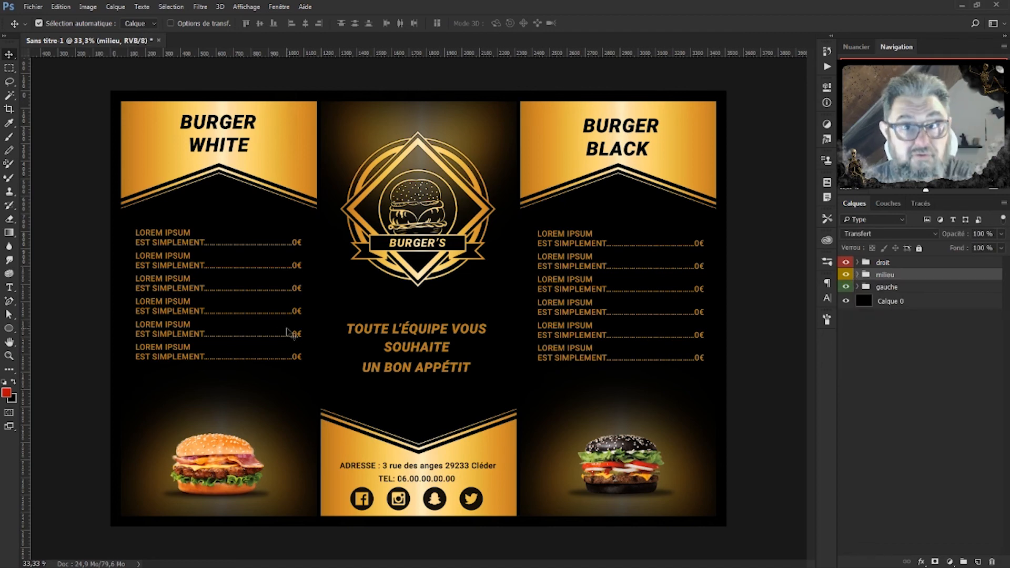